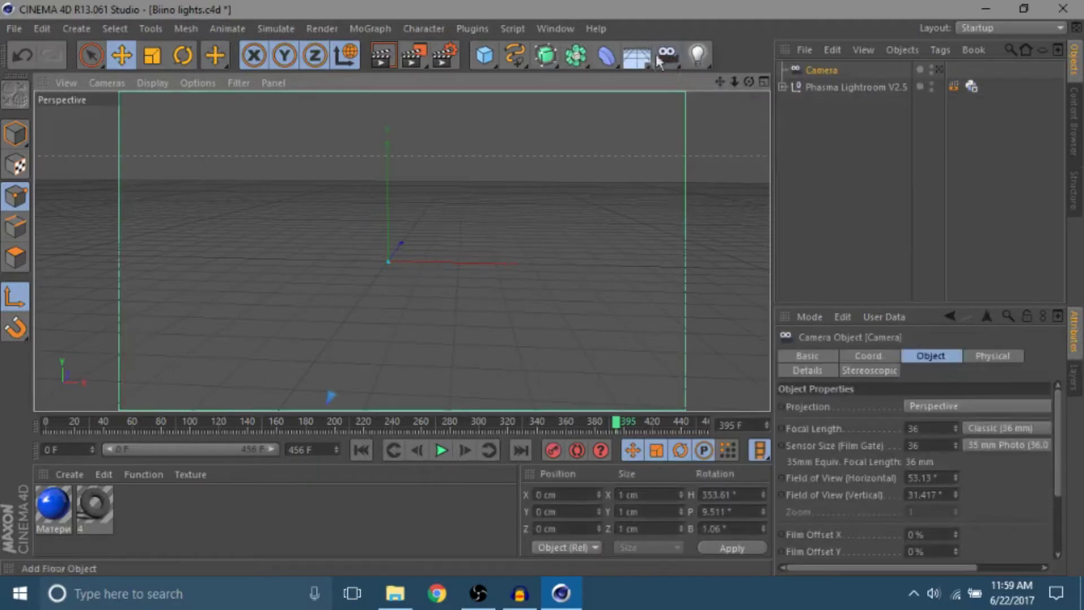
left_click_drag(671, 53, 725, 80)
left_click(724, 78)
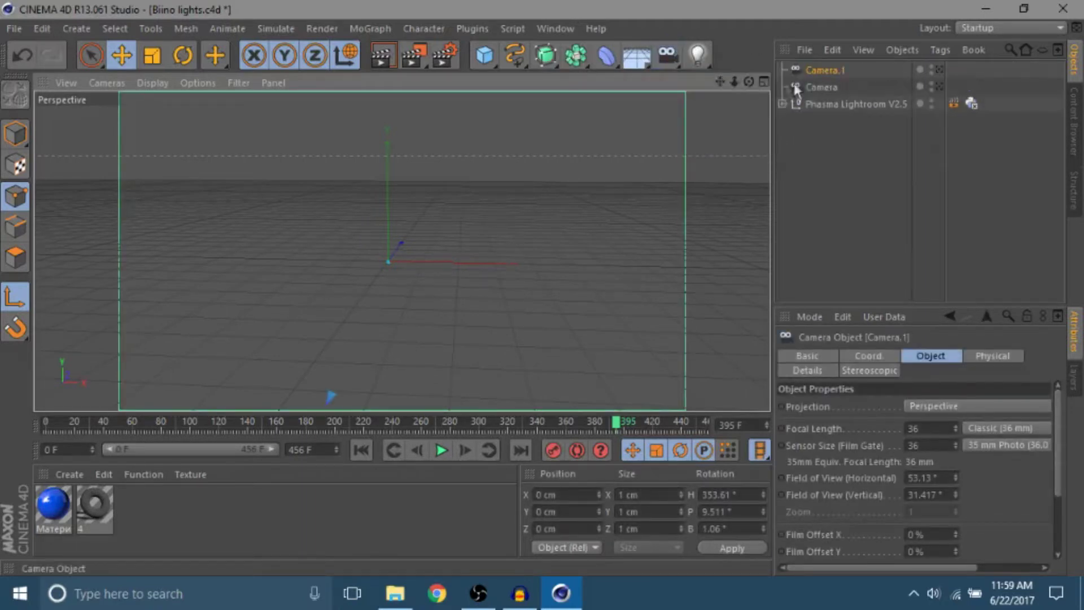
left_click(820, 69)
key("Delete")
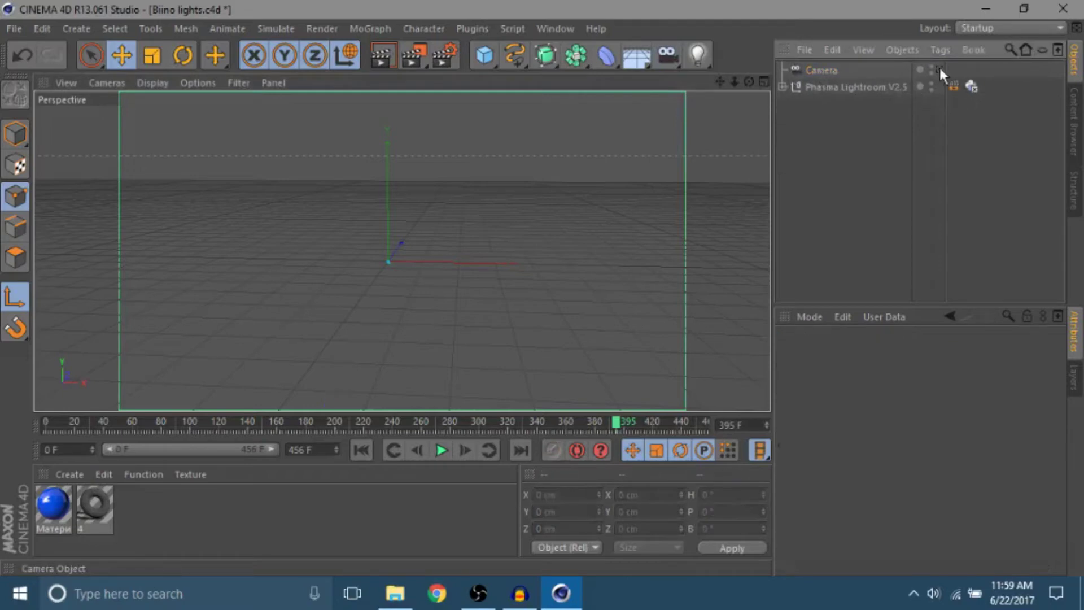
left_click(938, 69)
left_click(831, 69)
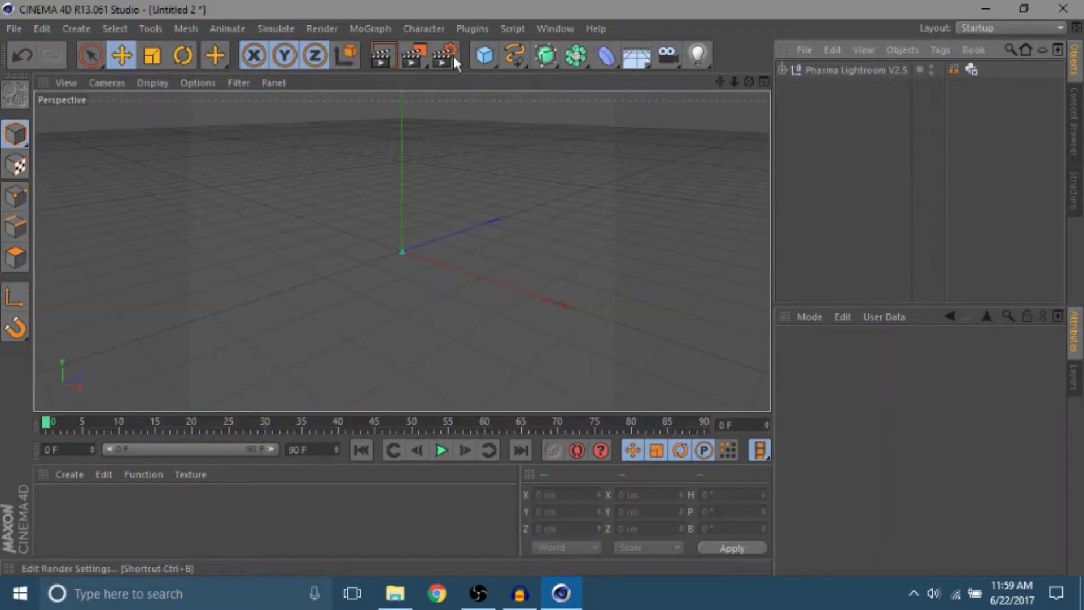
Open the render settings and set the output size to 1280 x 720 pixels
left_click(453, 56)
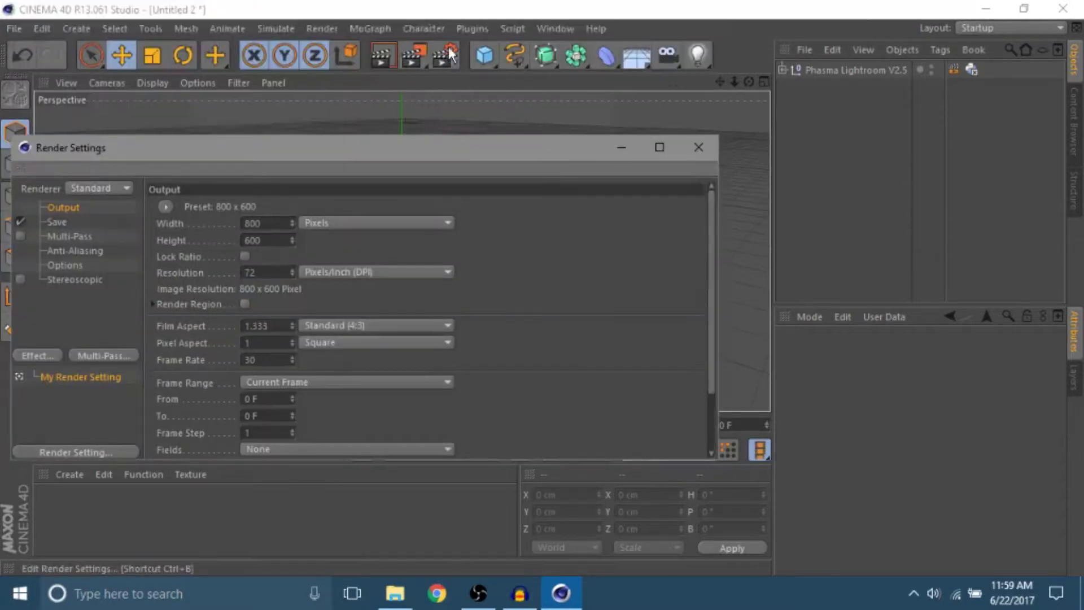
left_click(449, 51)
left_click_drag(464, 144, 542, 2)
double_click(241, 81)
type("1280")
key("Tab")
type("7")
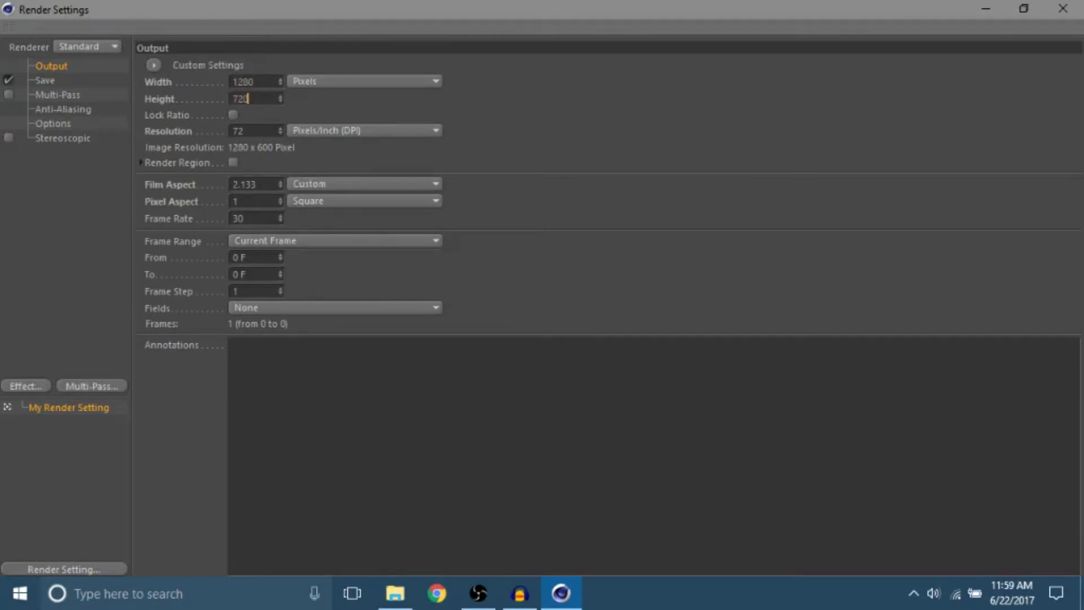
key("Return")
Try an output size of 1920 x 1080 pixels and return it to 1280 x 720
left_click_drag(261, 79, 175, 68)
type("19920")
key("BackSpace")
key("BackSpace")
key("BackSpace")
key("BackSpace")
type("920")
key("Tab")
type("1")
type("080")
key("Tab")
left_click(242, 99)
type("720")
key("Return")
Set the render output's frame range to All Frames
left_click(301, 239)
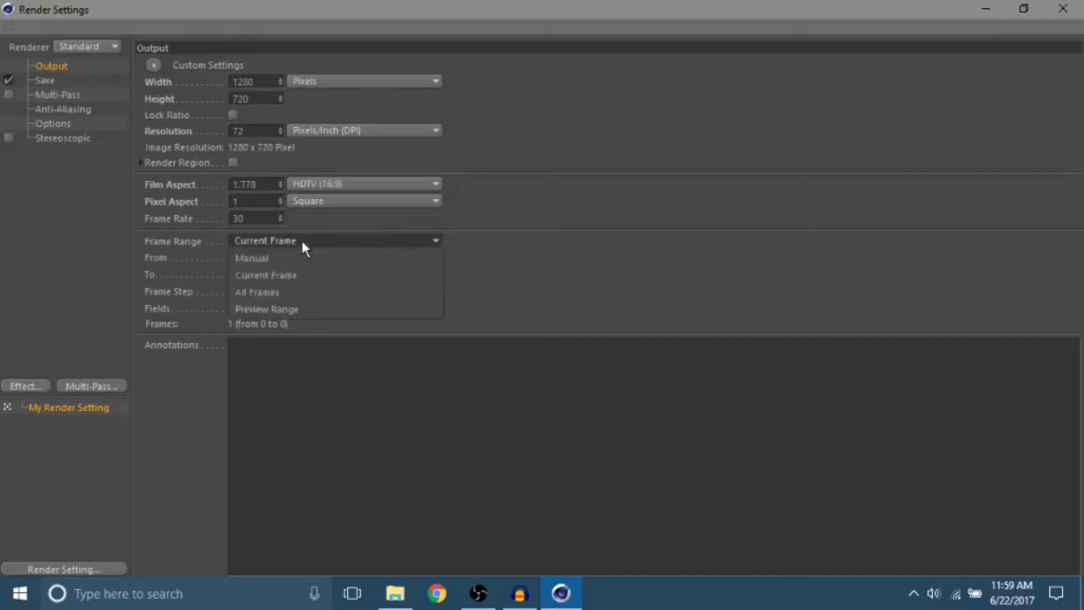
left_click(280, 293)
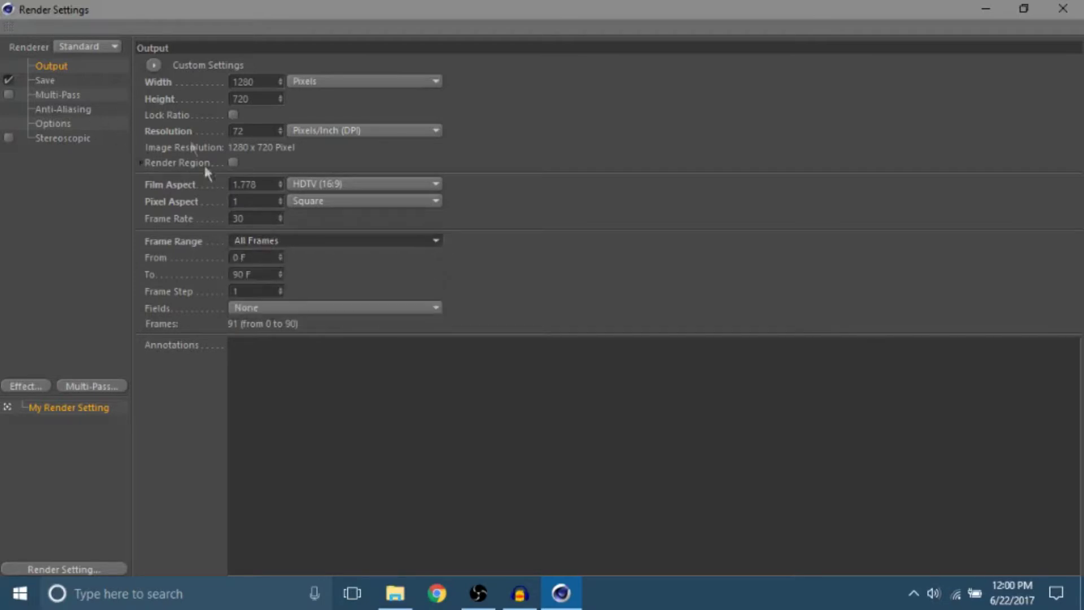
left_click(96, 193)
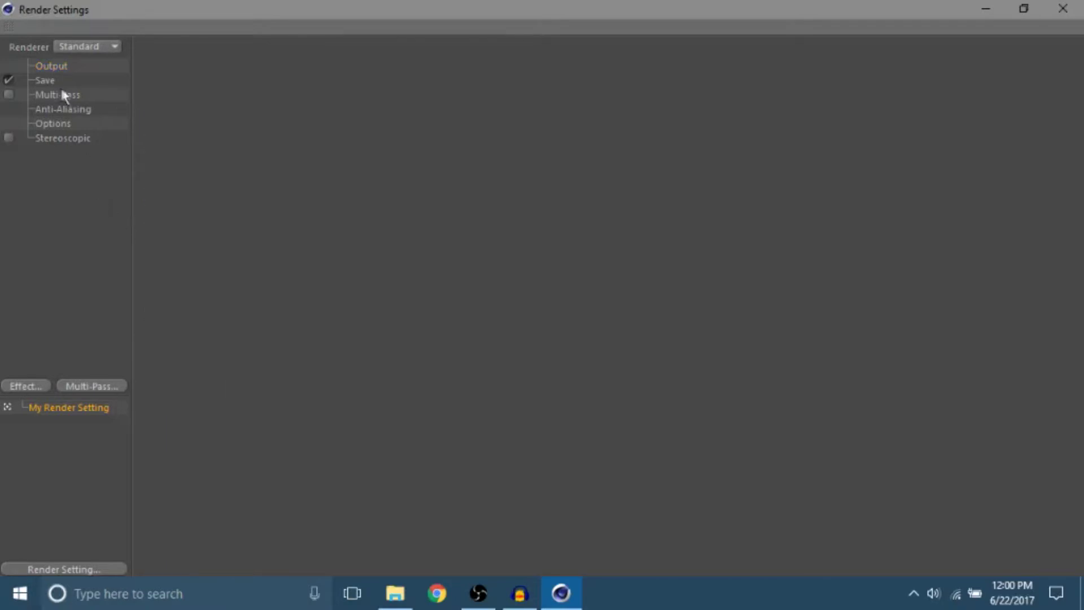
left_click(56, 68)
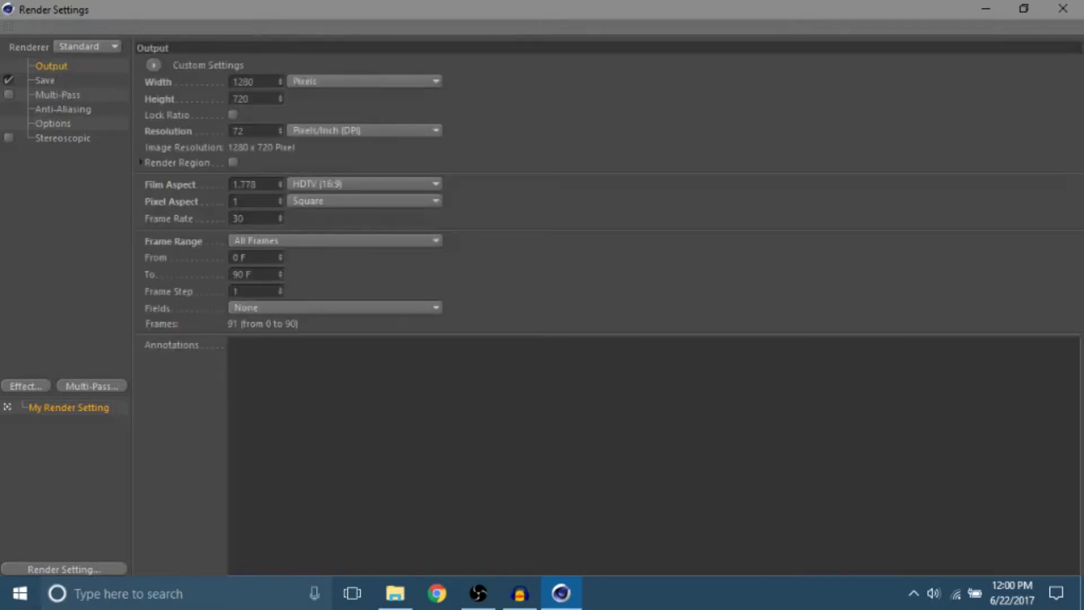
Set the save format of the rendered images to PNG
left_click(38, 78)
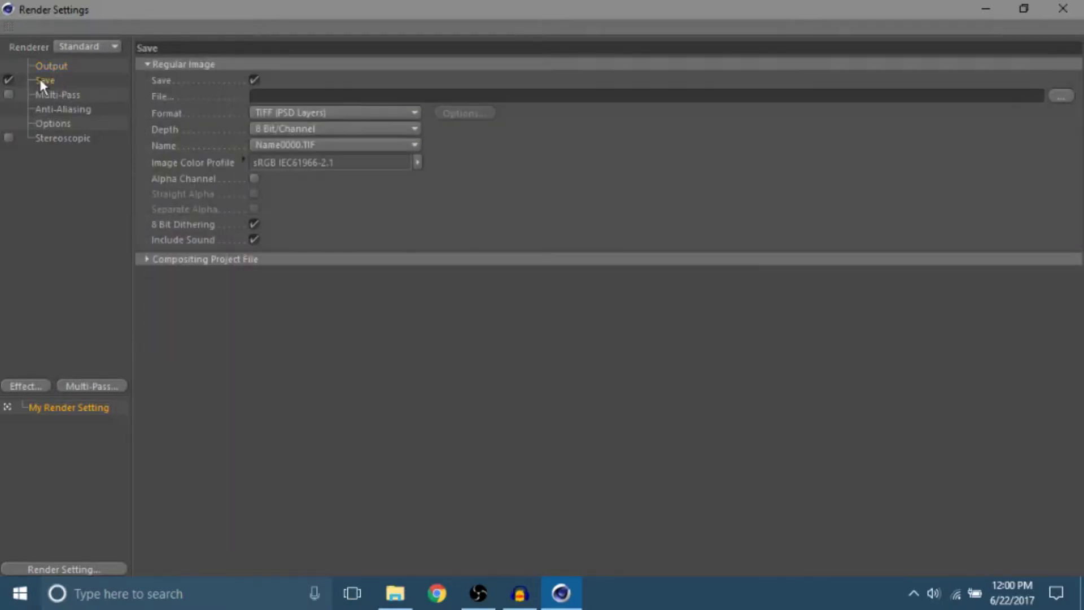
left_click(285, 113)
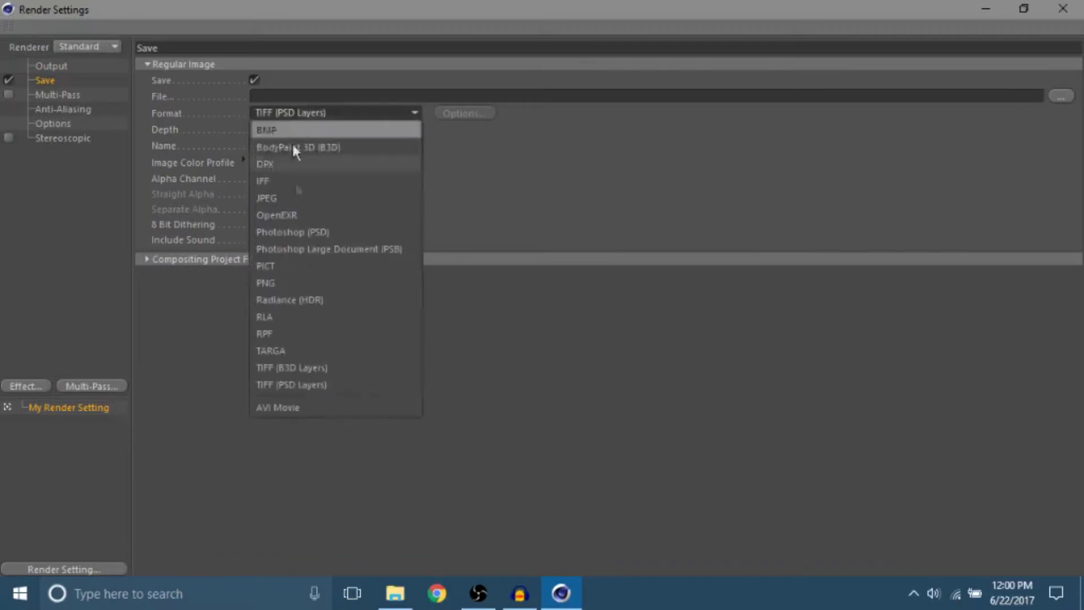
left_click(296, 281)
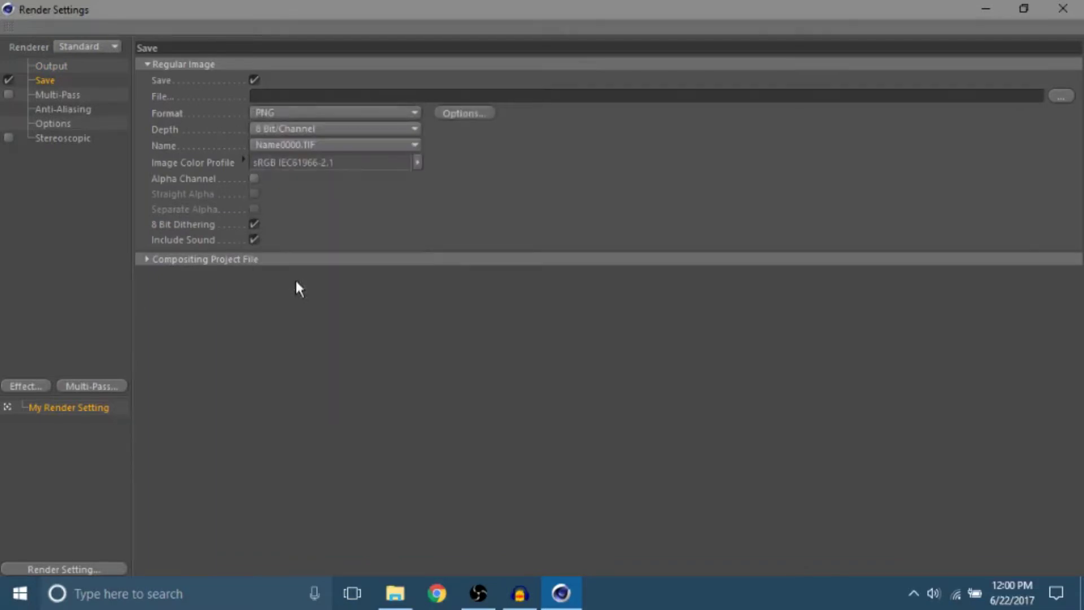
left_click(316, 115)
left_click(309, 114)
Enable saving an After Effects compositing project file with Relative, Include Timeline Marker and Include 3D Data turned on
left_click(244, 258)
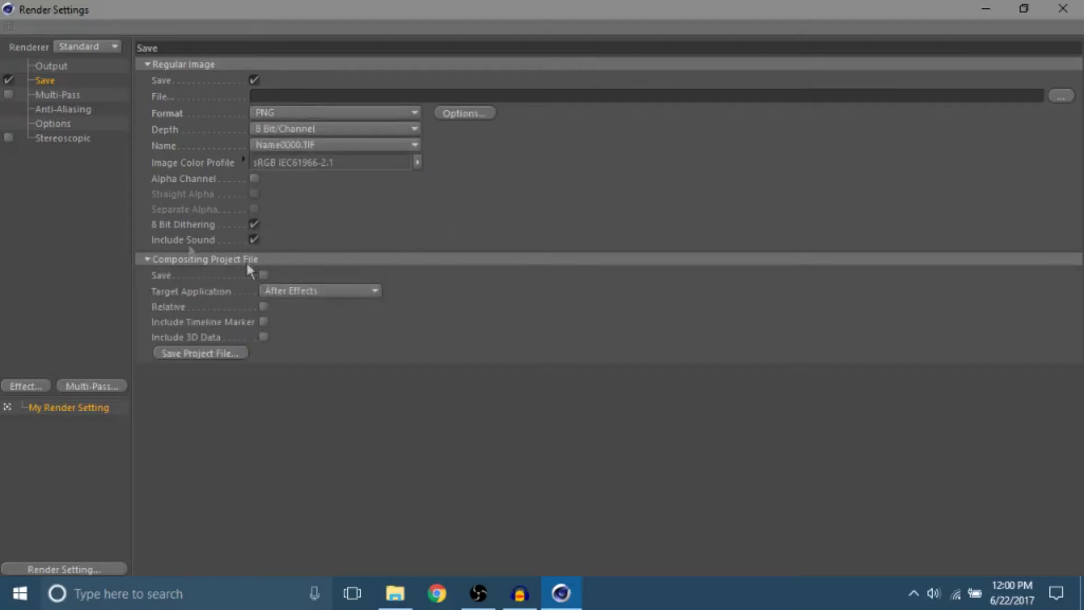
left_click(150, 261)
left_click(274, 292)
left_click(283, 307)
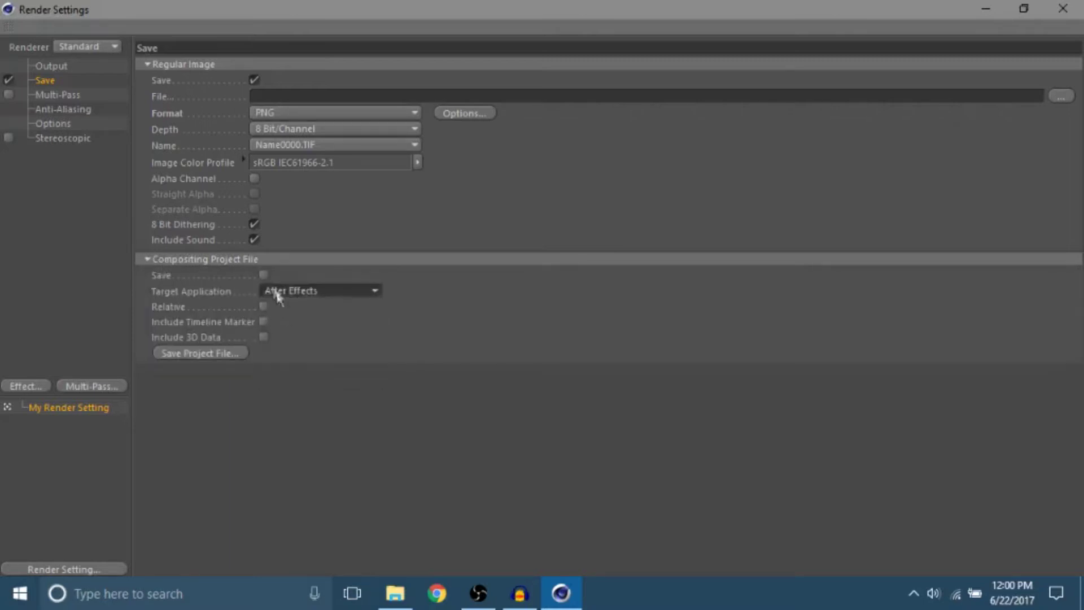
left_click(263, 275)
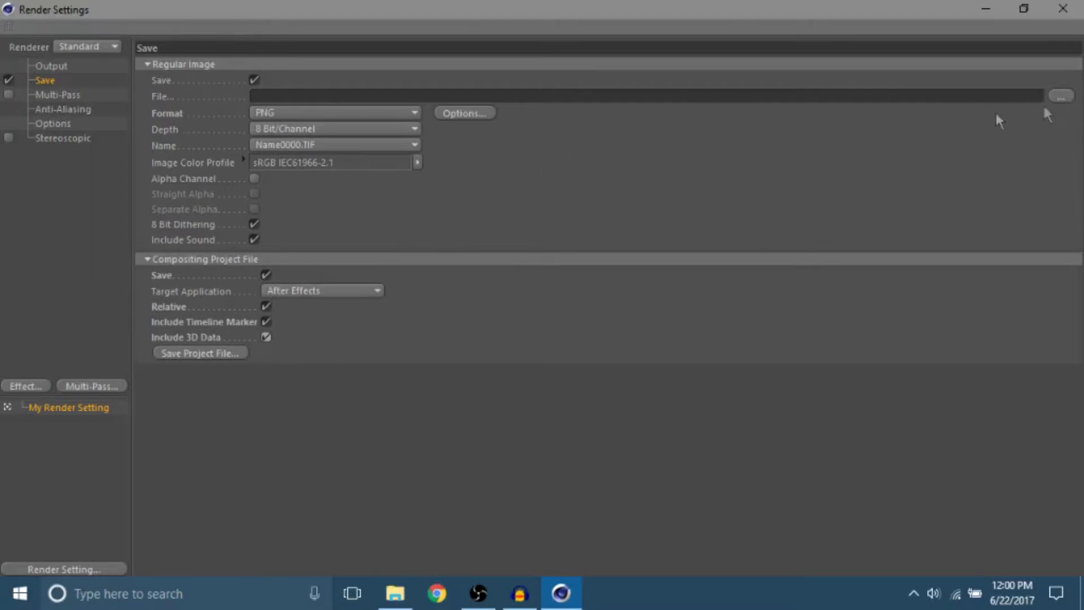
Set the render's output file to "render" in the Render folder of Ryxn Intro Pack 2017
left_click(1061, 95)
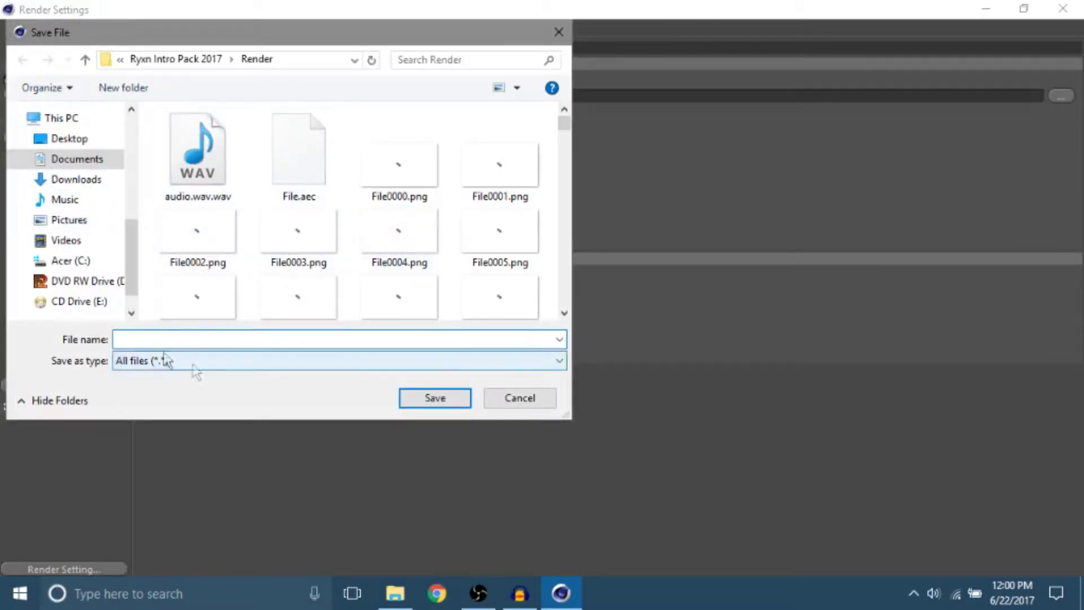
left_click(241, 178)
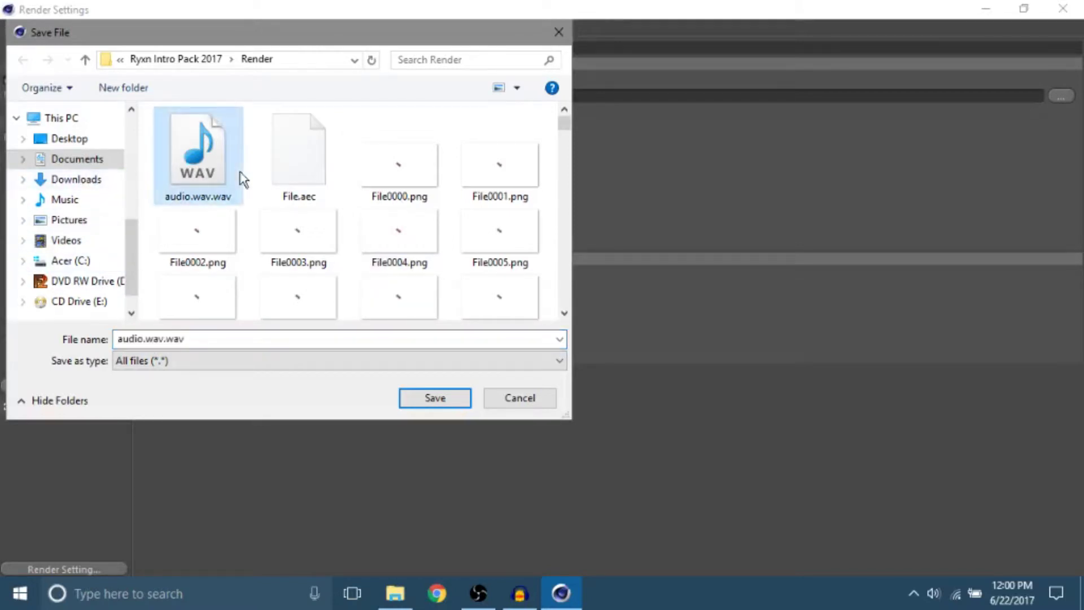
key("BackSpace")
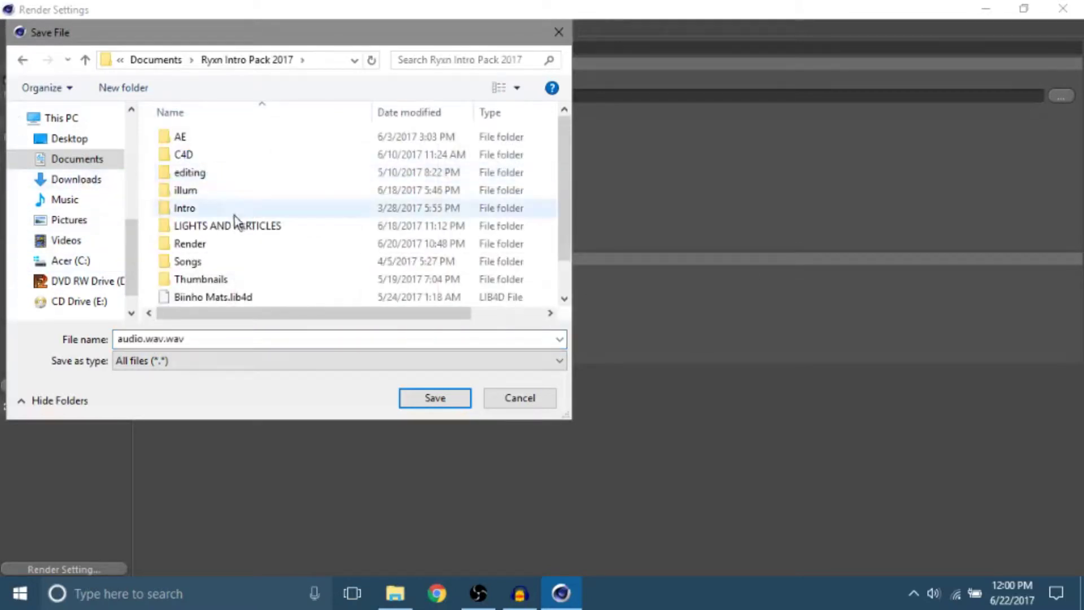
double_click(193, 246)
left_click(285, 194)
left_click(185, 338)
type("render")
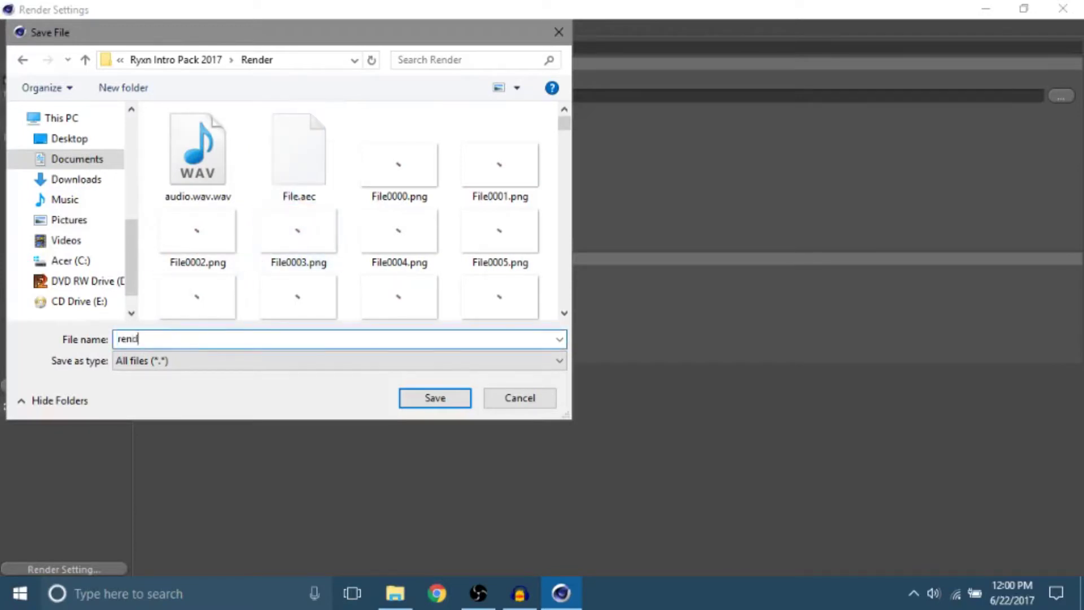
key("Return")
Set anti-aliasing to Best with a maximum level of 2x2 and close the render settings
left_click(48, 95)
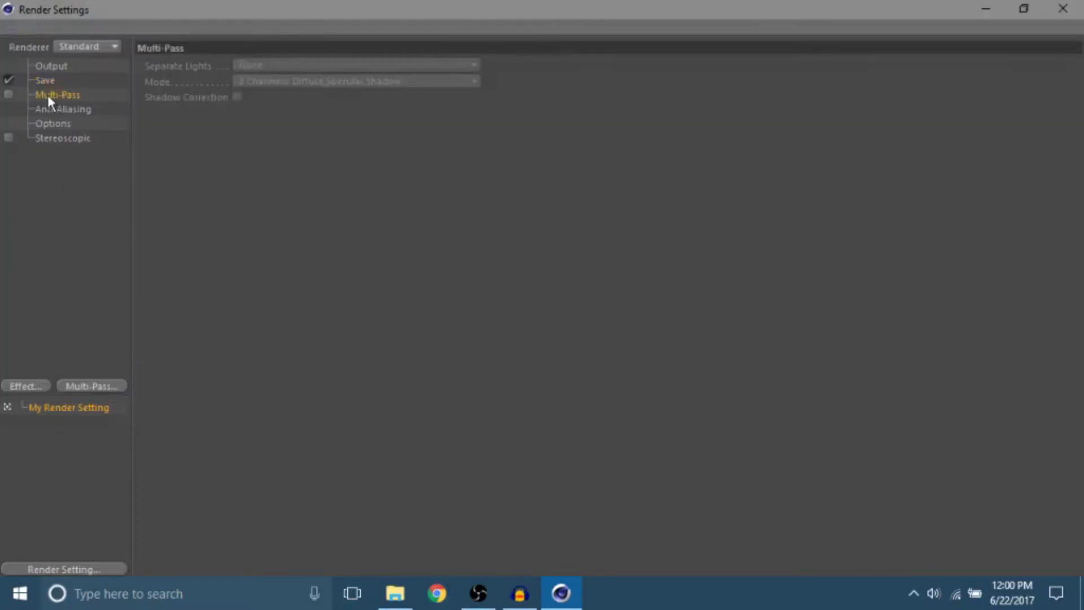
left_click(54, 109)
left_click(300, 65)
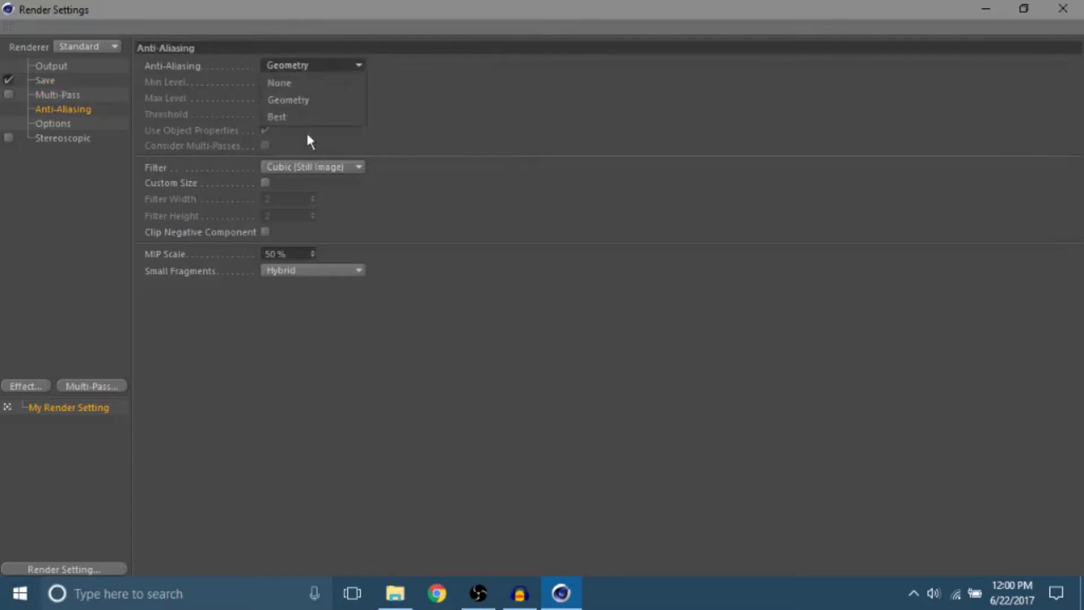
left_click(296, 116)
left_click(289, 99)
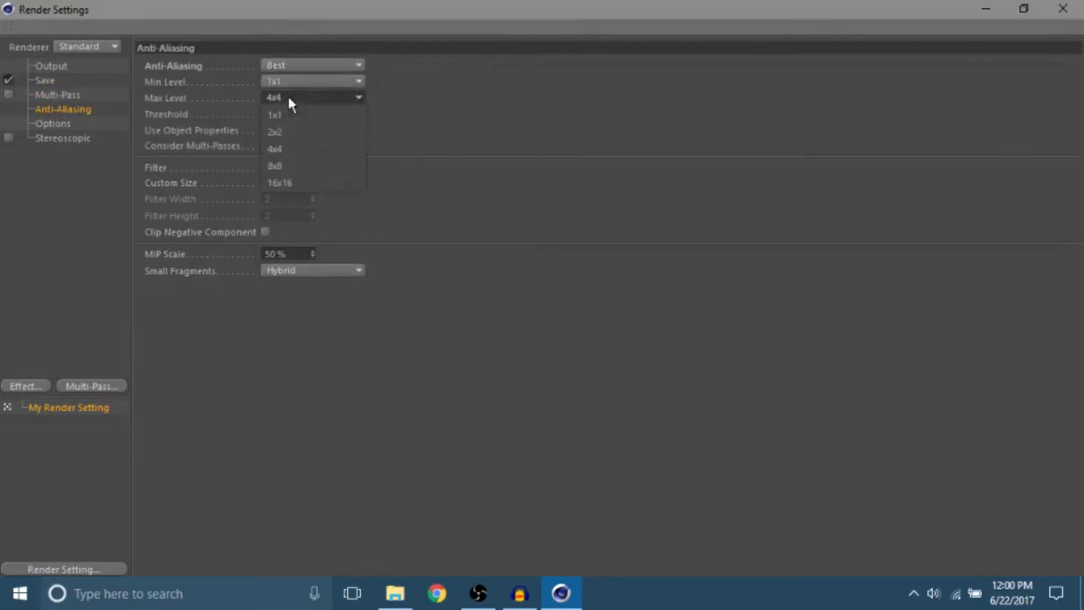
left_click(287, 132)
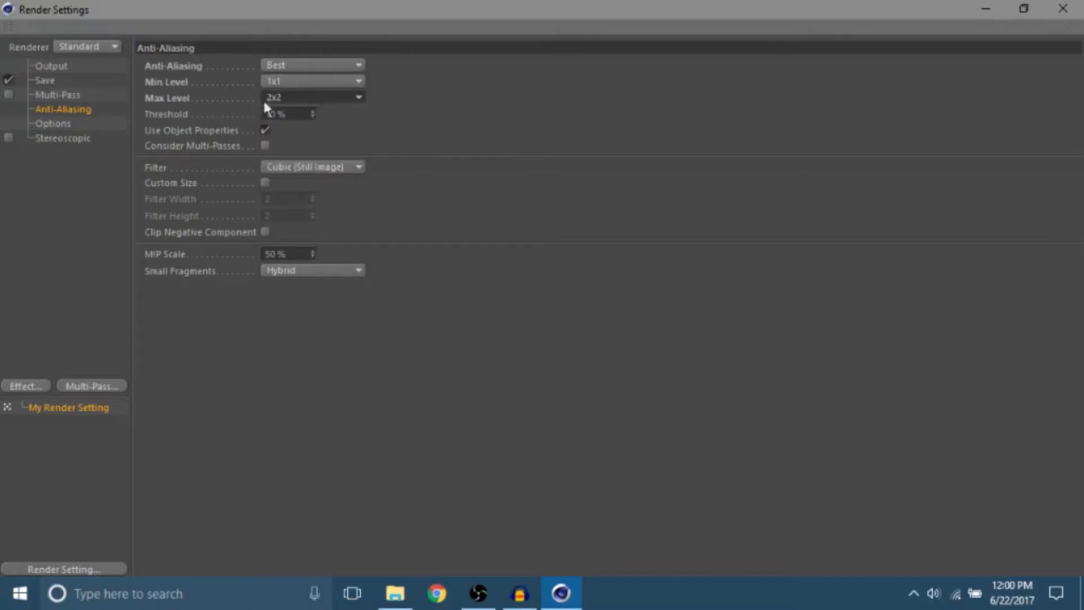
left_click(315, 98)
left_click(501, 97)
left_click(50, 126)
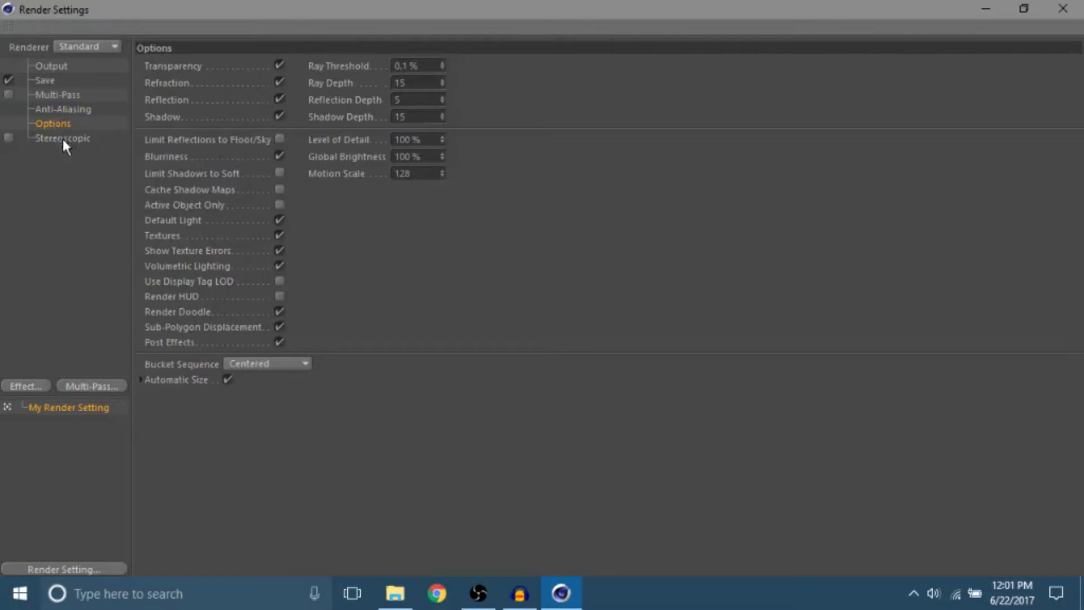
left_click(63, 139)
left_click(68, 226)
left_click(1062, 8)
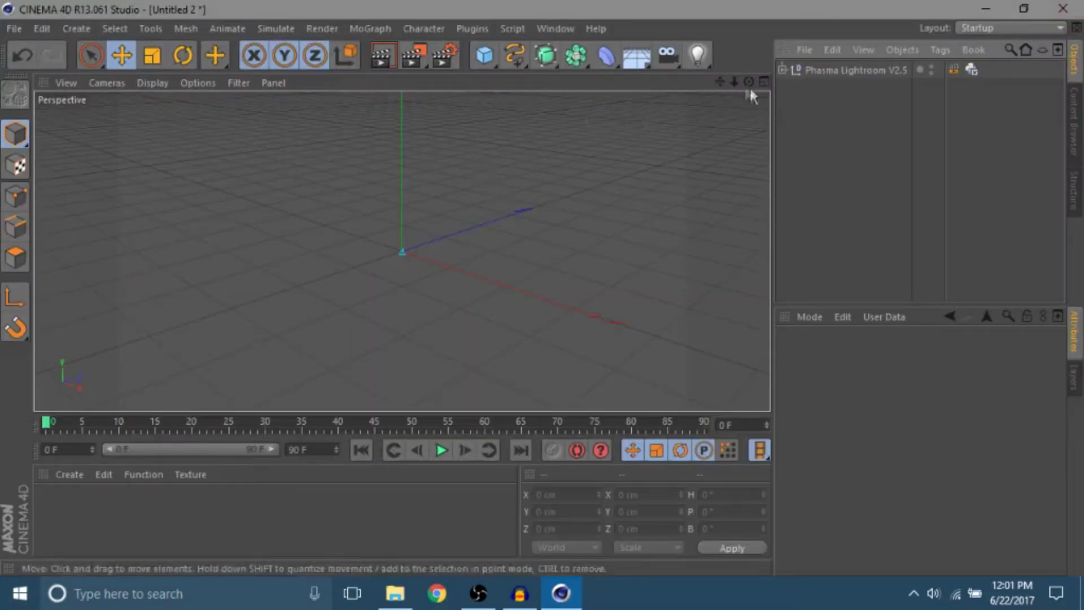
Add a camera to the scene and look through it
left_click_drag(670, 56, 714, 86)
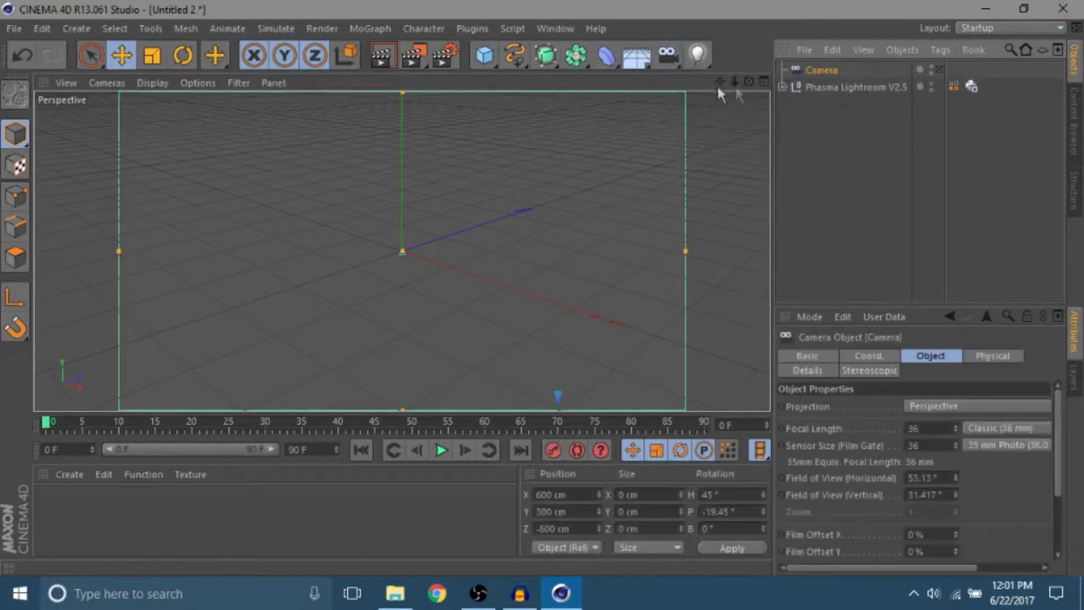
left_click(939, 69)
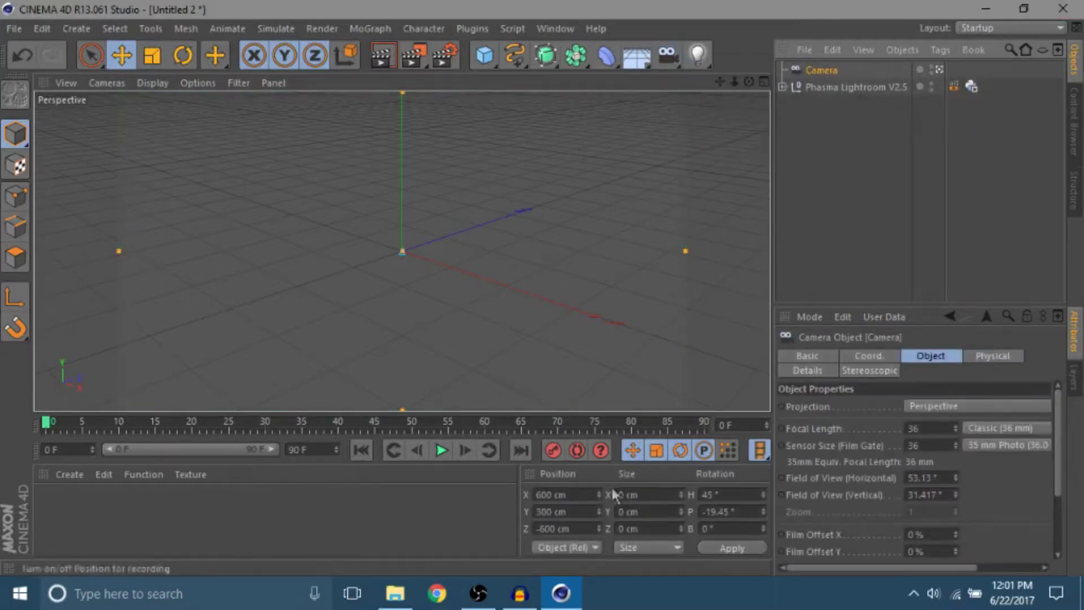
double_click(569, 496)
type("0")
key("Tab")
type("0")
left_click(725, 546)
left_click_drag(733, 80, 705, 563)
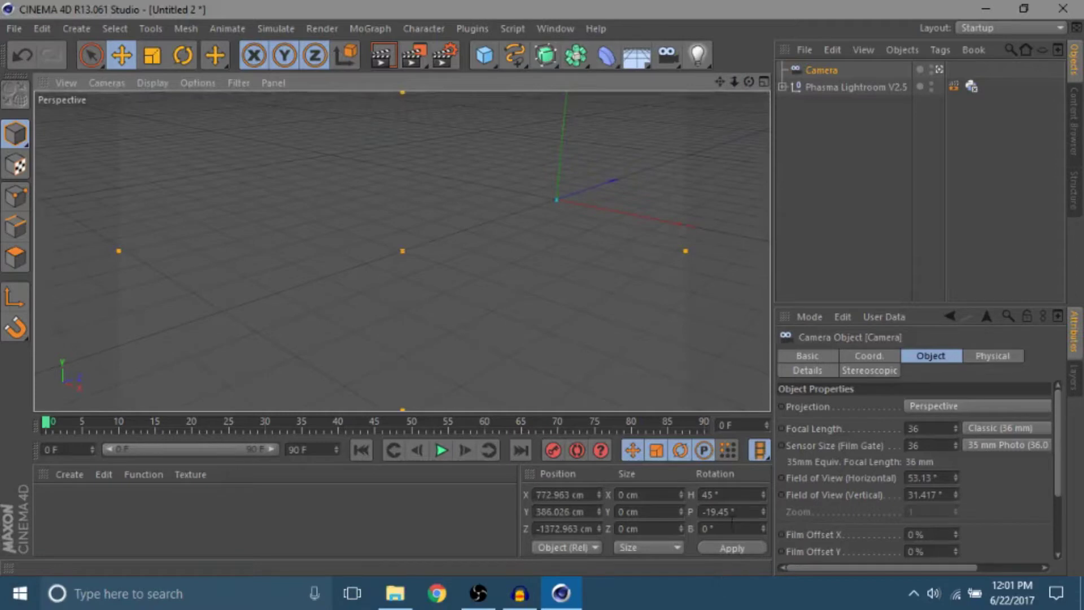
Set the camera's heading and pitch rotation to 0°
double_click(717, 512)
type("0")
double_click(714, 495)
type("0")
left_click(730, 547)
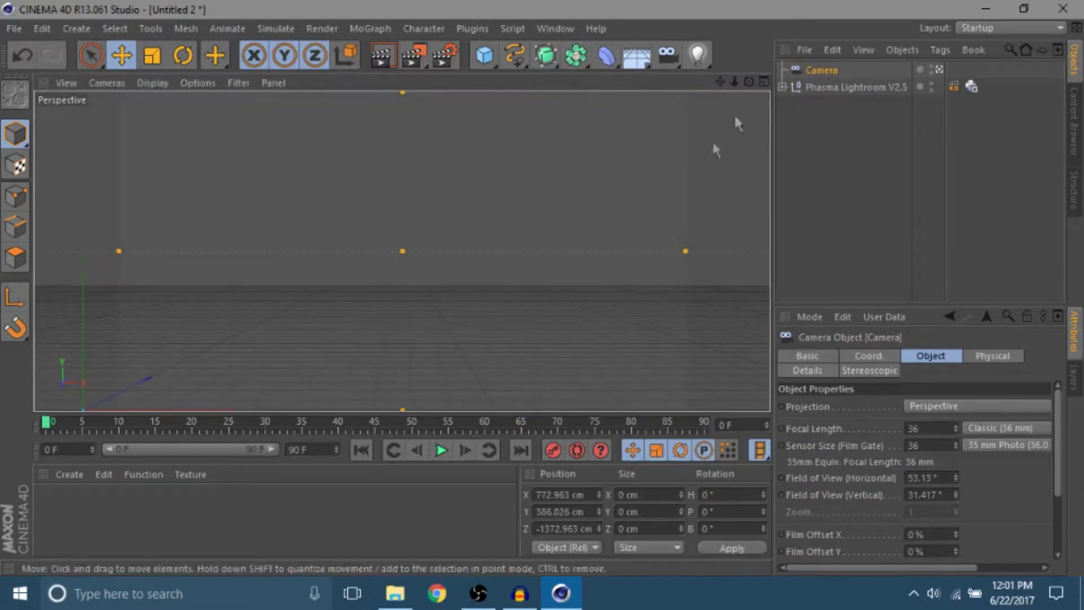
Set the camera's position to X 0, Y 0 and Z -700 cm
left_click_drag(734, 80, 720, 144)
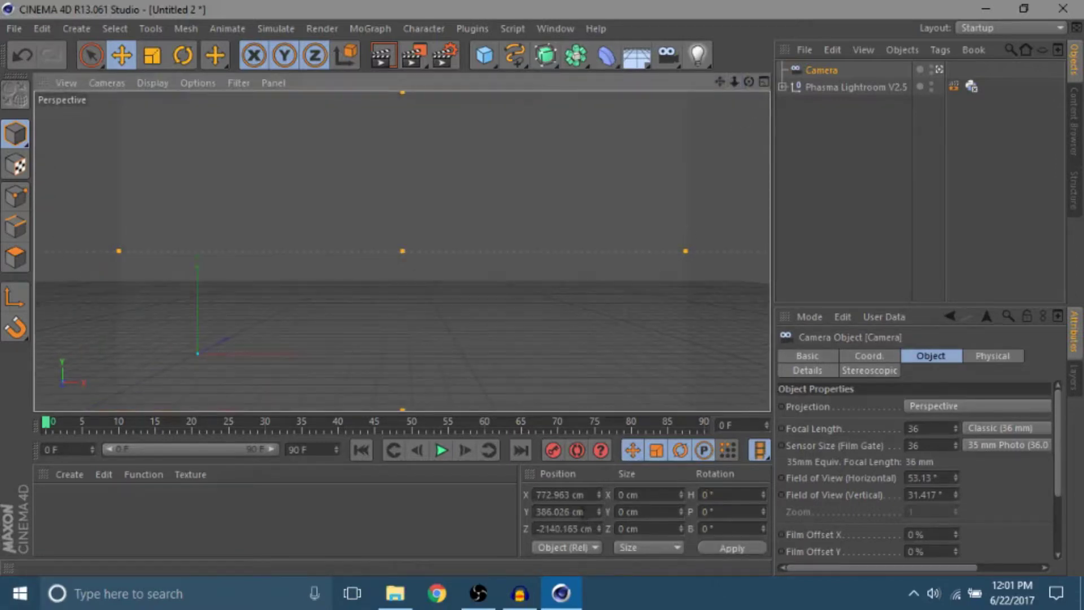
double_click(561, 511)
type("0")
double_click(562, 495)
type("0")
double_click(561, 528)
type("0")
left_click(703, 548)
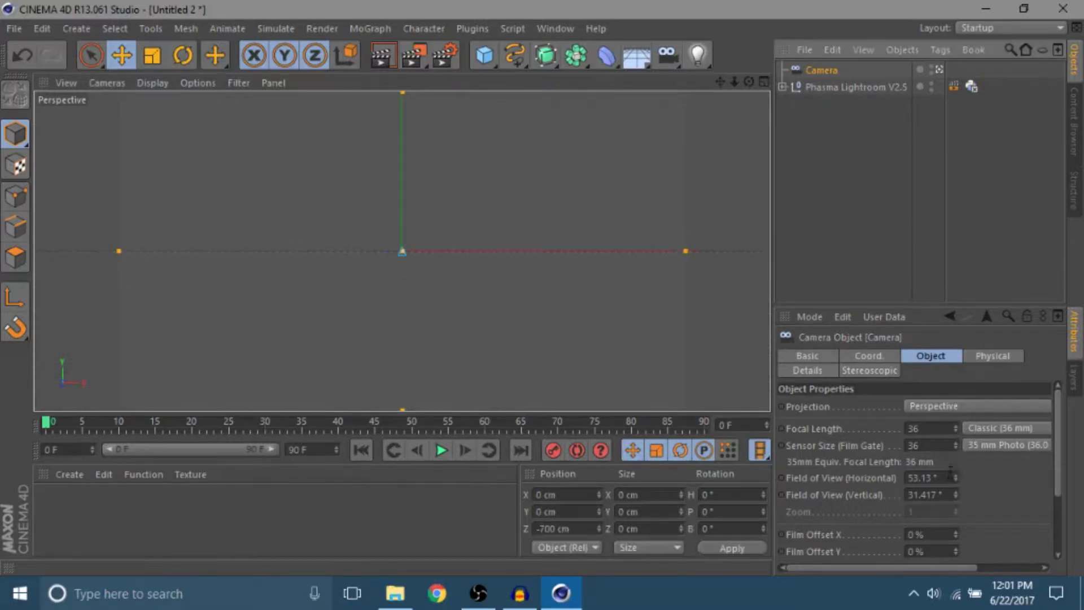
Set the camera's horizontal field of view to 90°
left_click_drag(949, 477, 757, 481)
type("90")
key("Return")
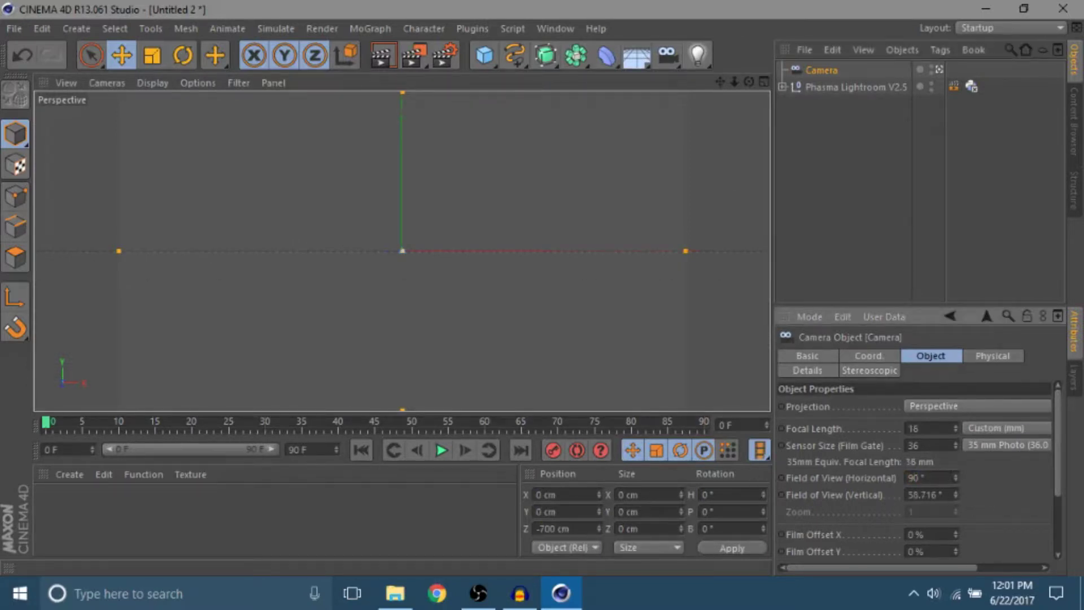
left_click(827, 70)
left_click_drag(734, 83, 697, 84)
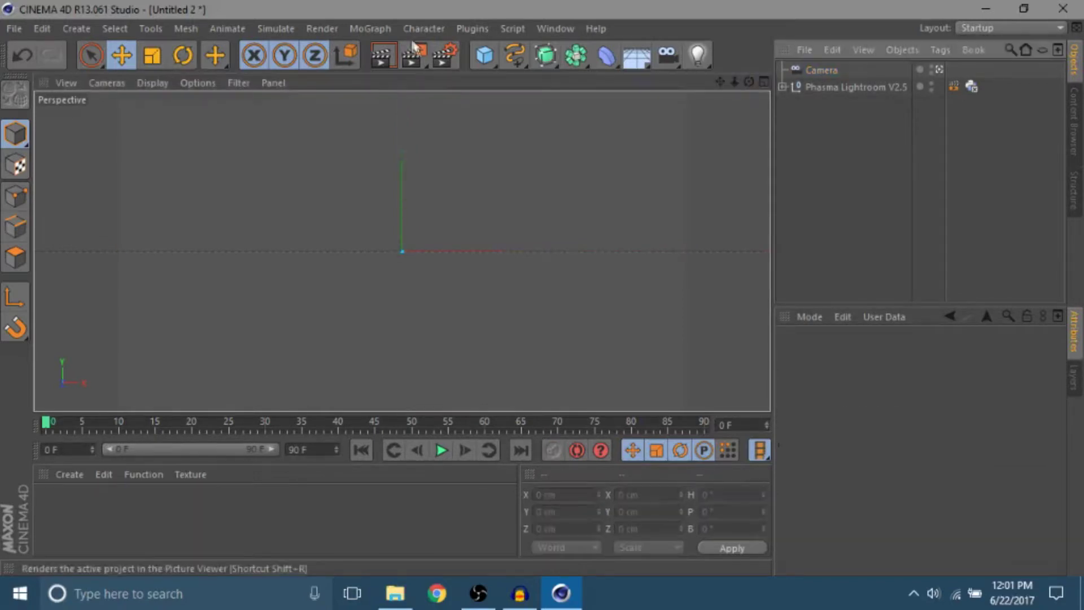
Add a MoText object to the scene
left_click(378, 31)
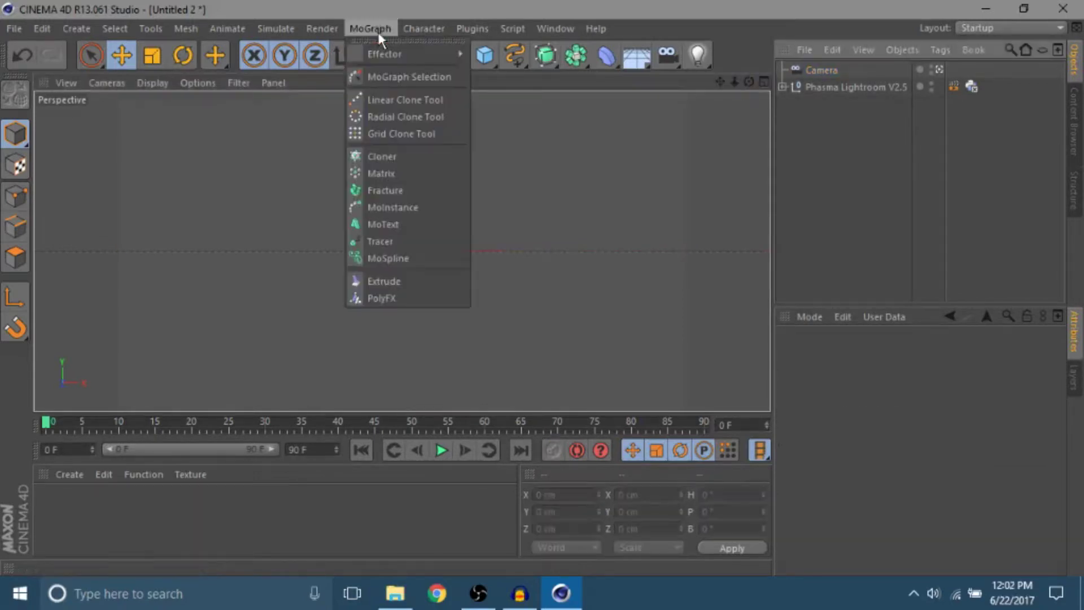
left_click(379, 225)
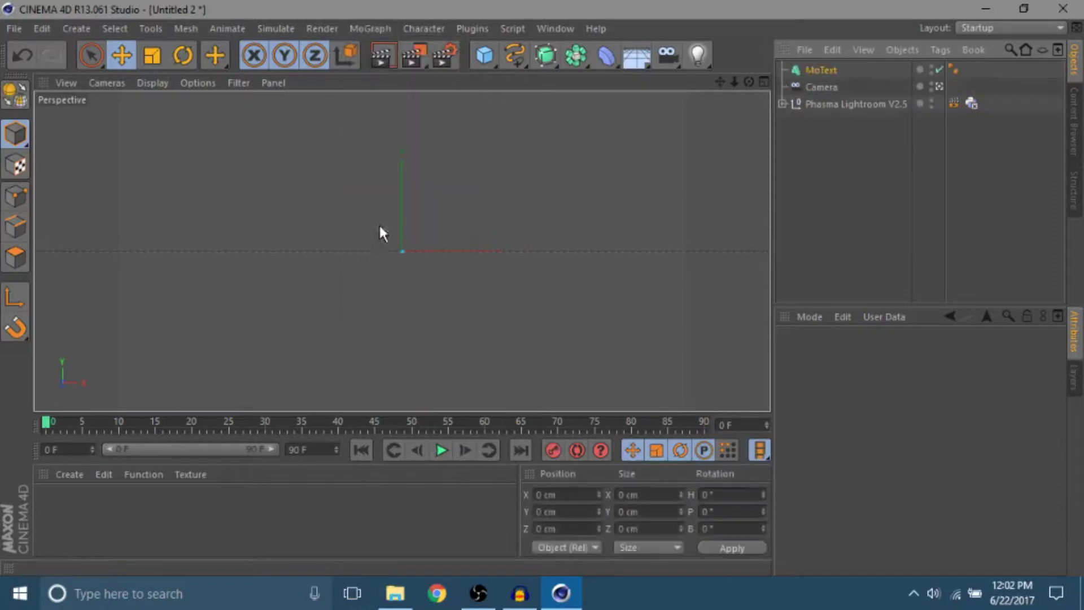
Move the MoText object below Phasma Lightroom V2.5 in the object hierarchy and set its depth to 80
left_click_drag(812, 63, 811, 161)
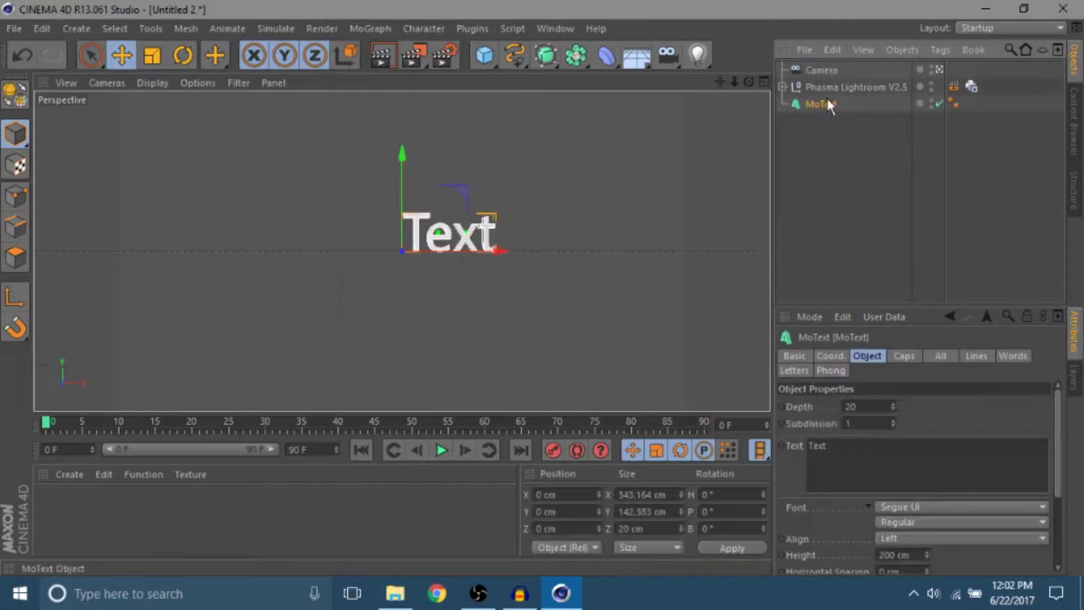
left_click(869, 406)
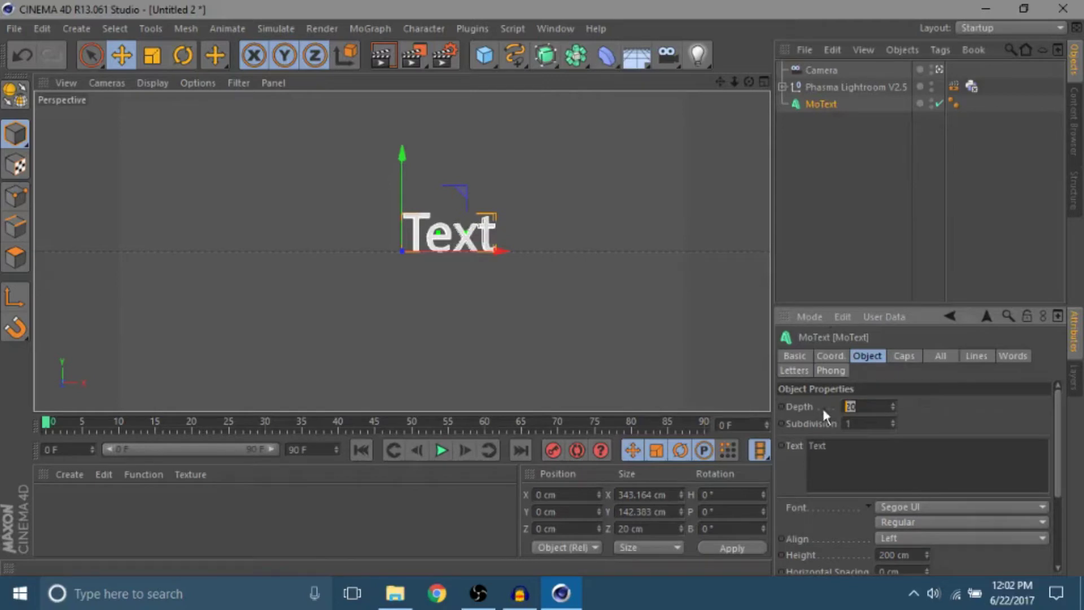
Change both the start and end caps of the MoText object to Fillet Cap
left_click(901, 356)
left_click(882, 406)
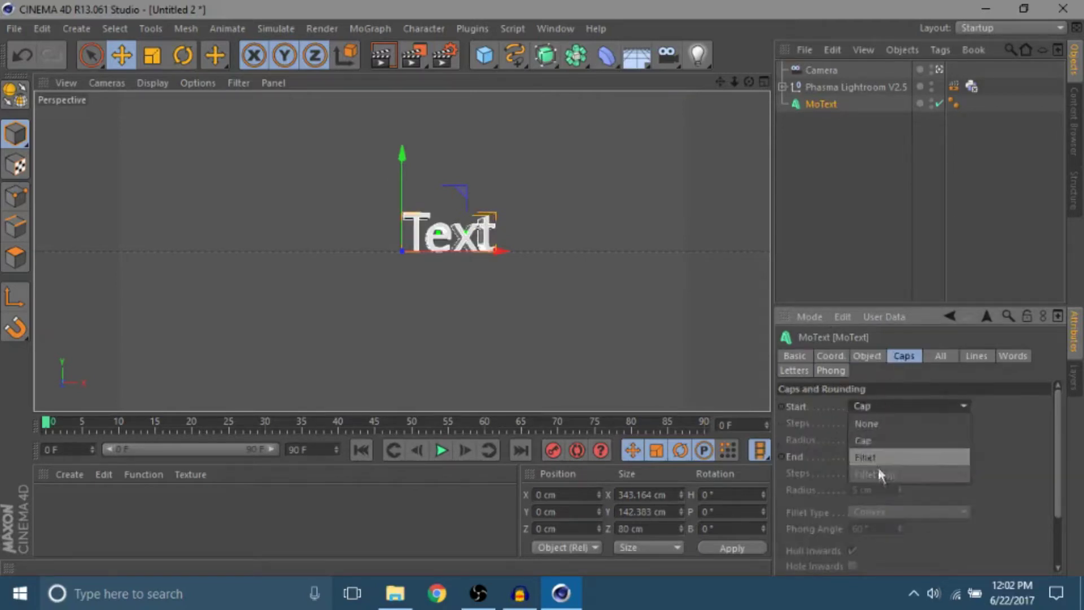
left_click(879, 472)
left_click(863, 456)
left_click(879, 522)
Give the start and end fillet caps of the MoText object 15 steps and a 2 cm radius
left_click_drag(861, 422, 794, 423)
type("15")
key("Tab")
type("2")
key("Tab")
type("15")
key("Tab")
type("2")
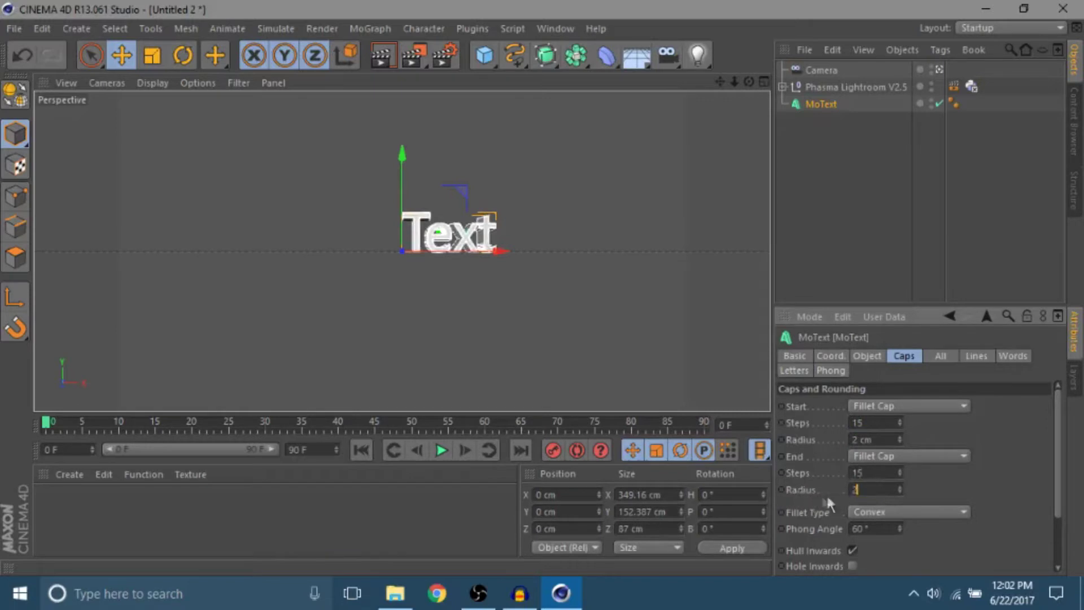
key("Return")
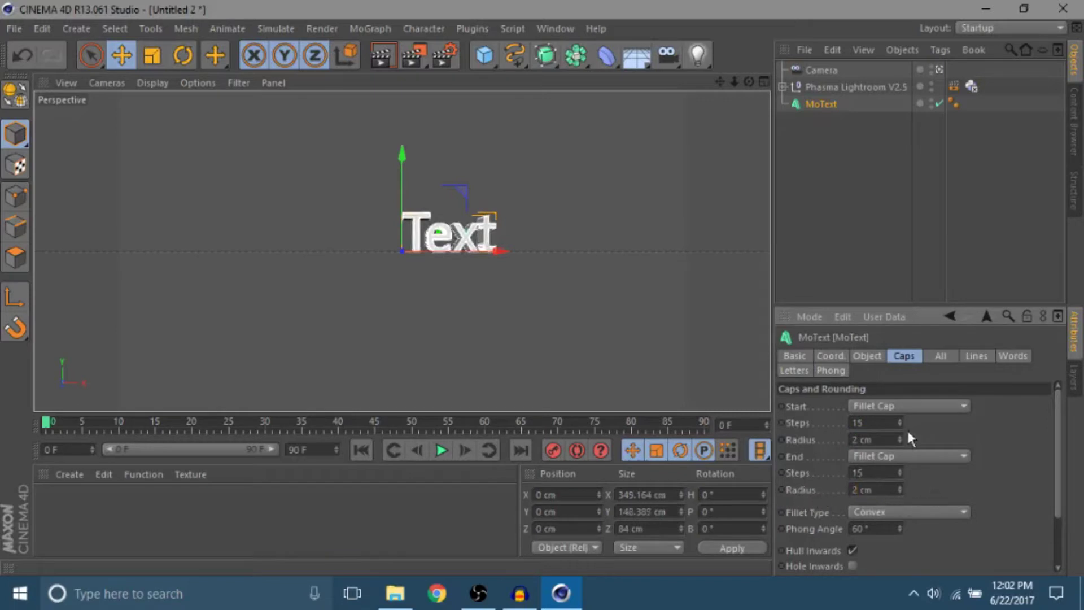
Change the MoText wording to TUTORIAL and set its font to CYBERTOOTH
left_click(873, 360)
left_click_drag(853, 448, 668, 401)
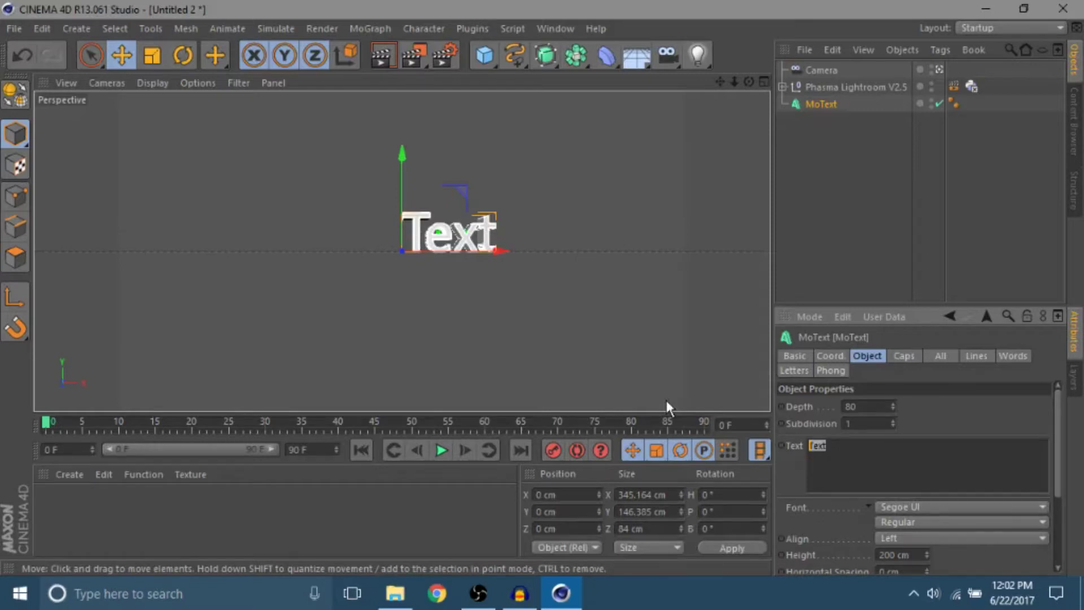
type("TUTORIAL")
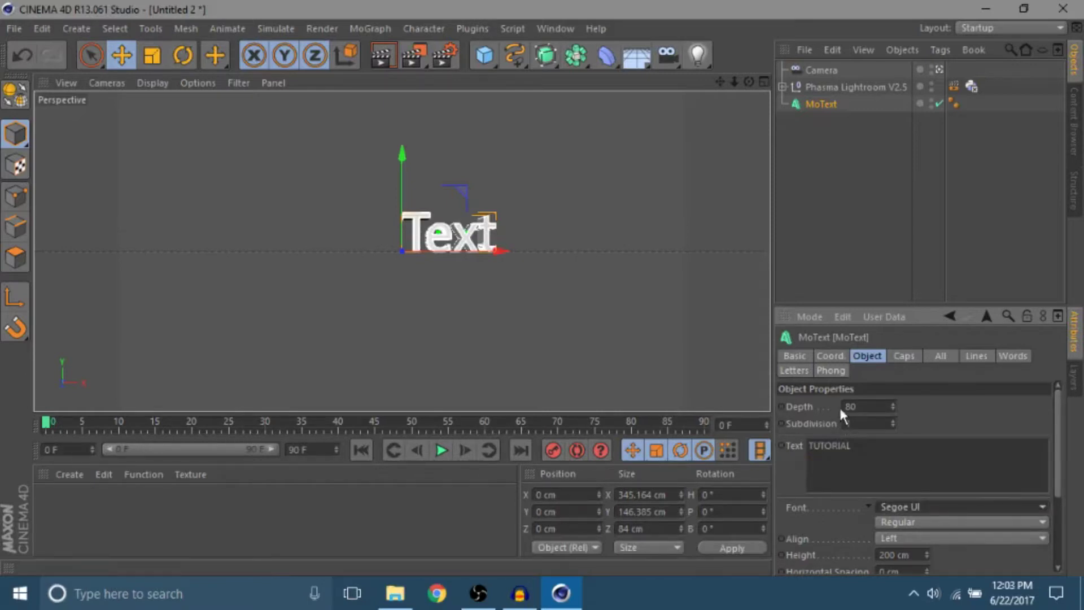
left_click(961, 507)
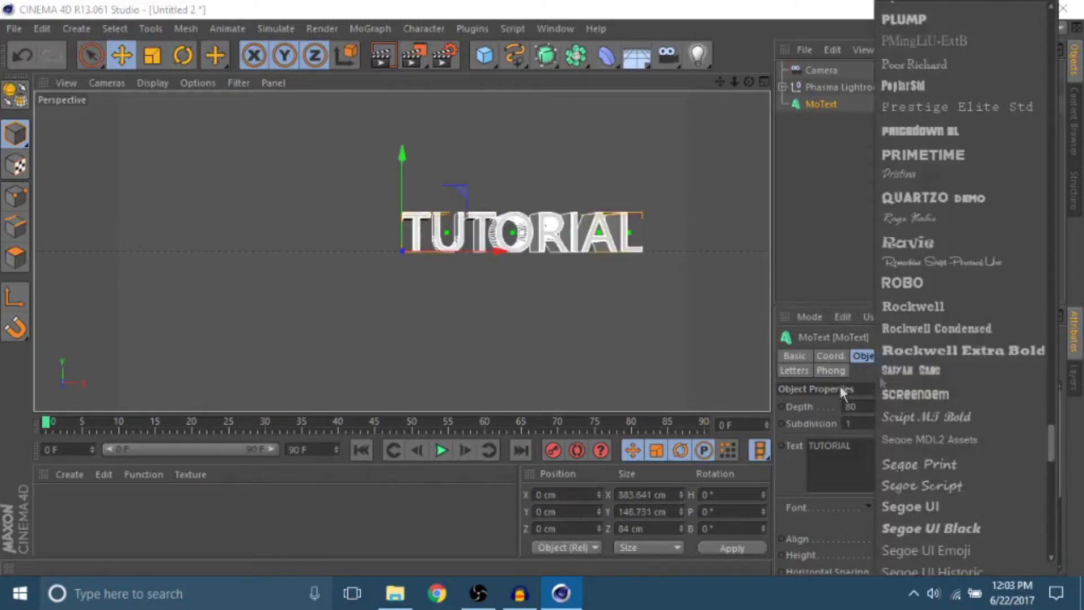
scroll(899, 132, "up", 5)
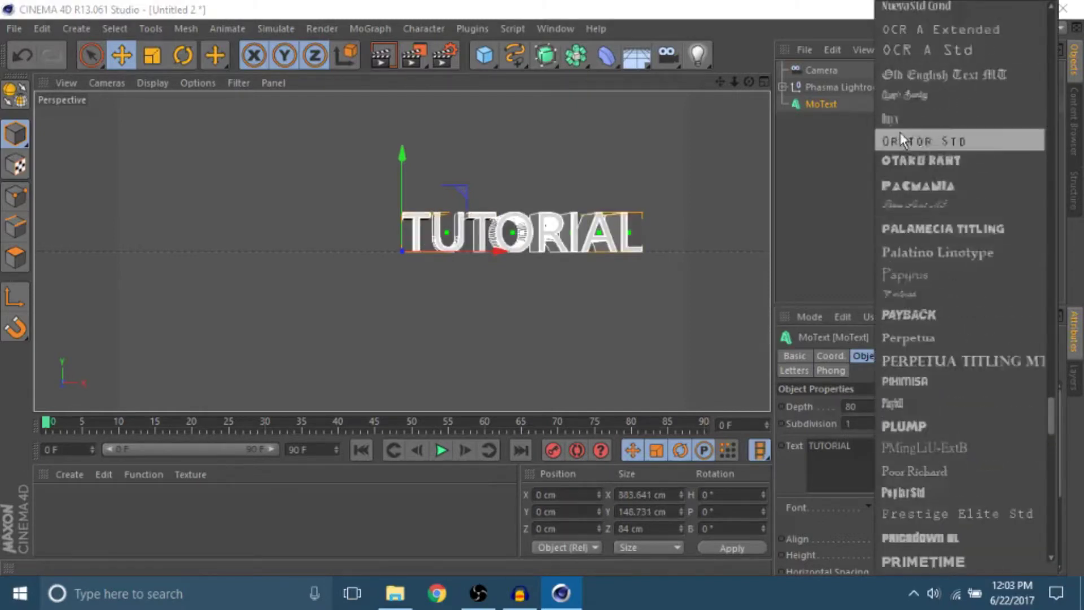
scroll(900, 257, "up", 1)
left_click(900, 256)
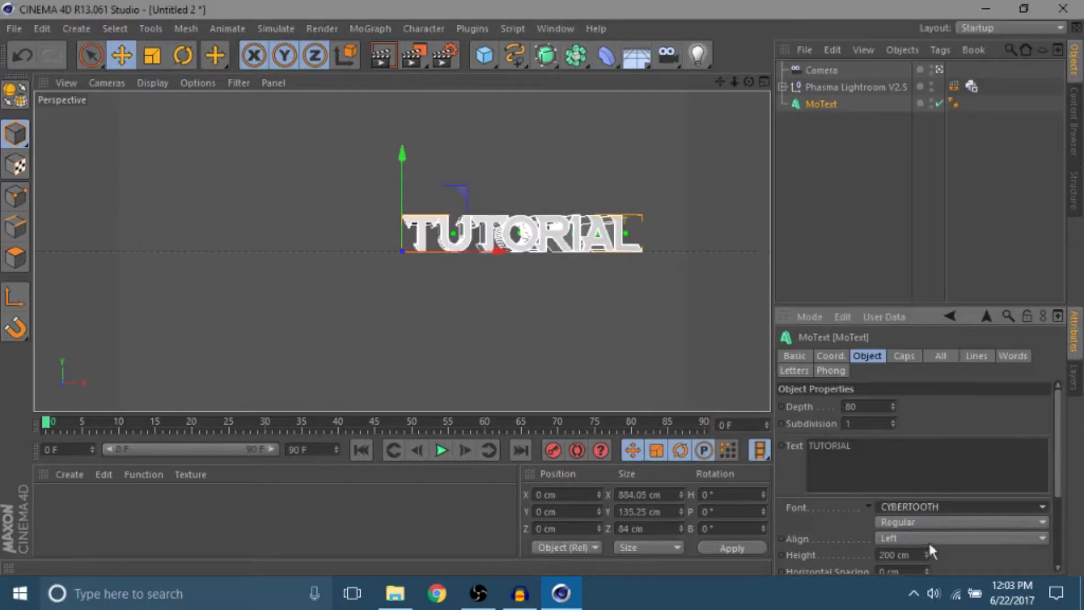
Set the text alignment to Middle and lower the text to Y -70 cm
left_click(896, 537)
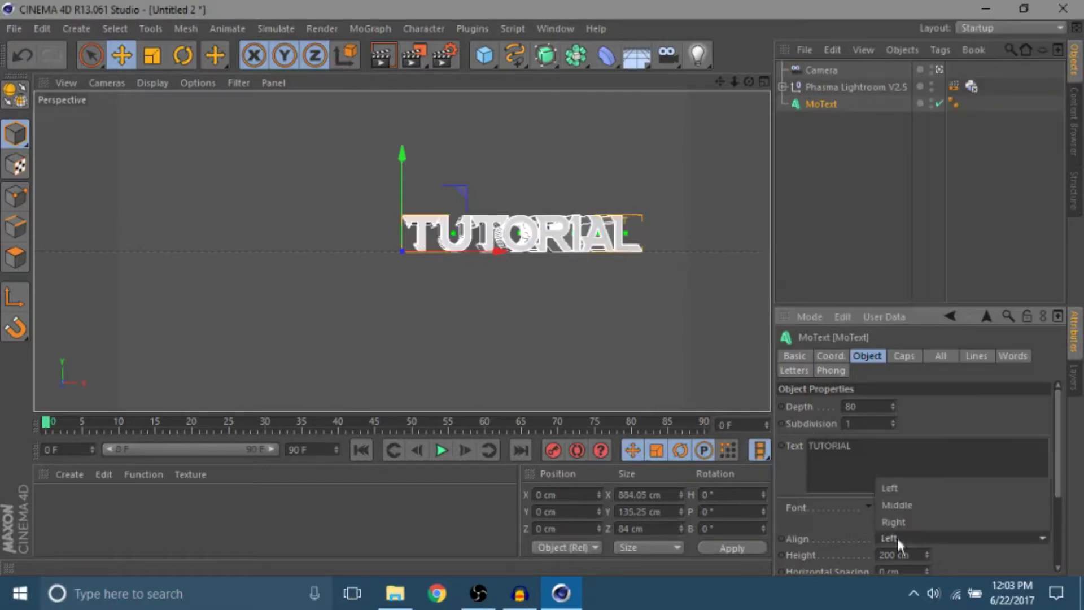
left_click(892, 507)
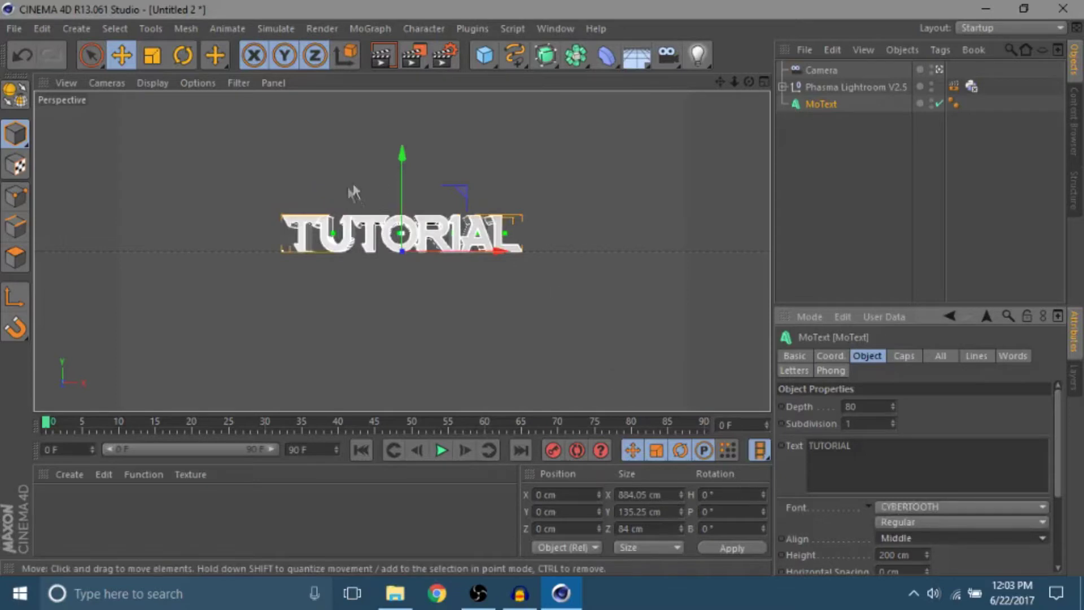
left_click_drag(400, 160, 396, 184)
key("ctrl+z")
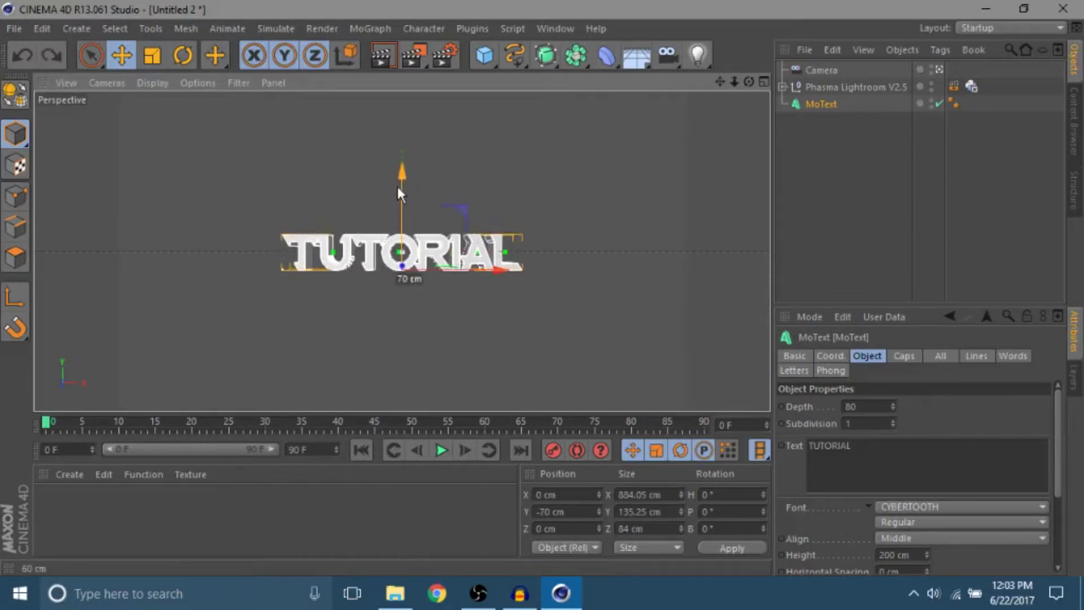
left_click_drag(397, 184, 397, 184)
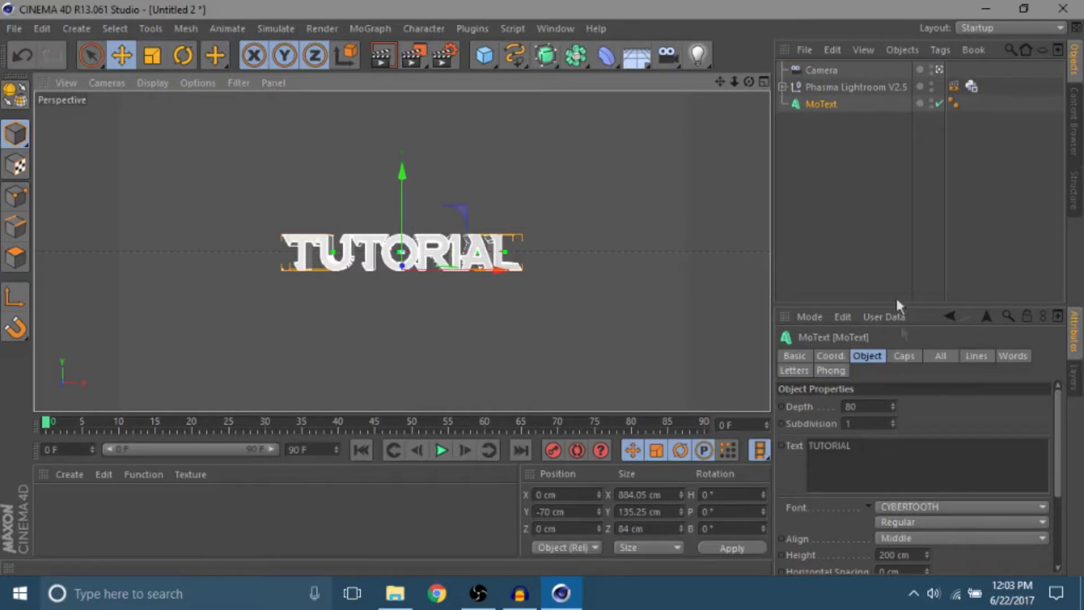
Duplicate the MoText object and place the copy below the original in the hierarchy
right_click(821, 105)
left_click(812, 104)
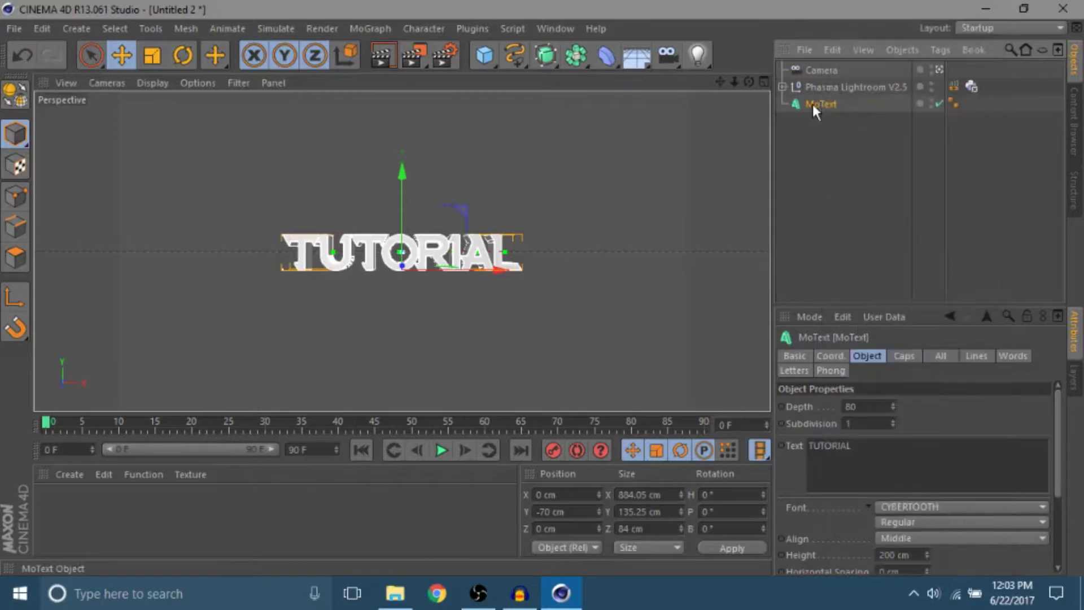
key("ctrl+v")
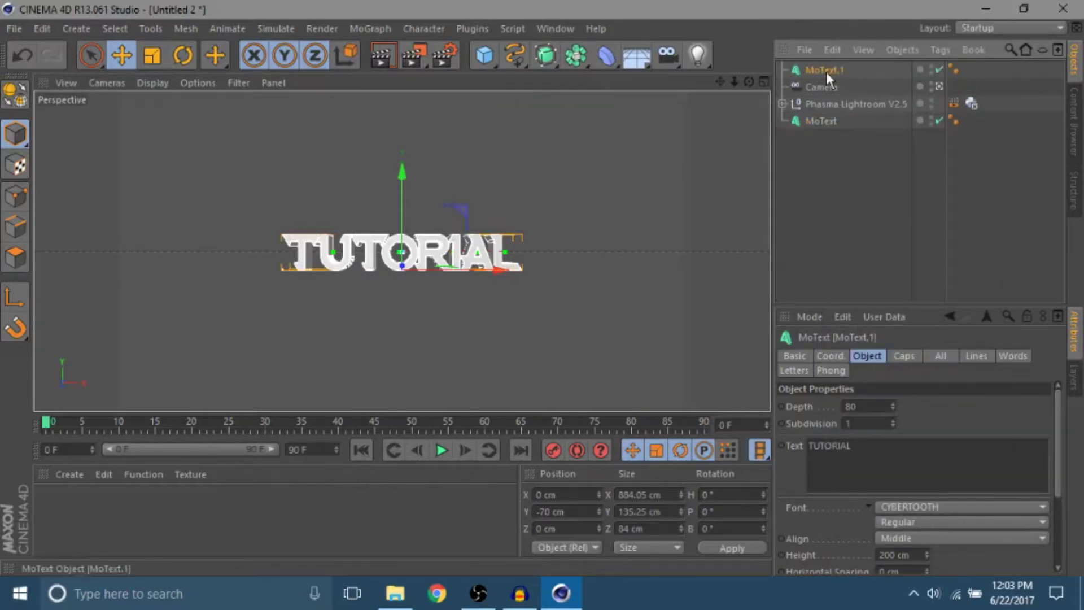
left_click_drag(826, 72, 813, 160)
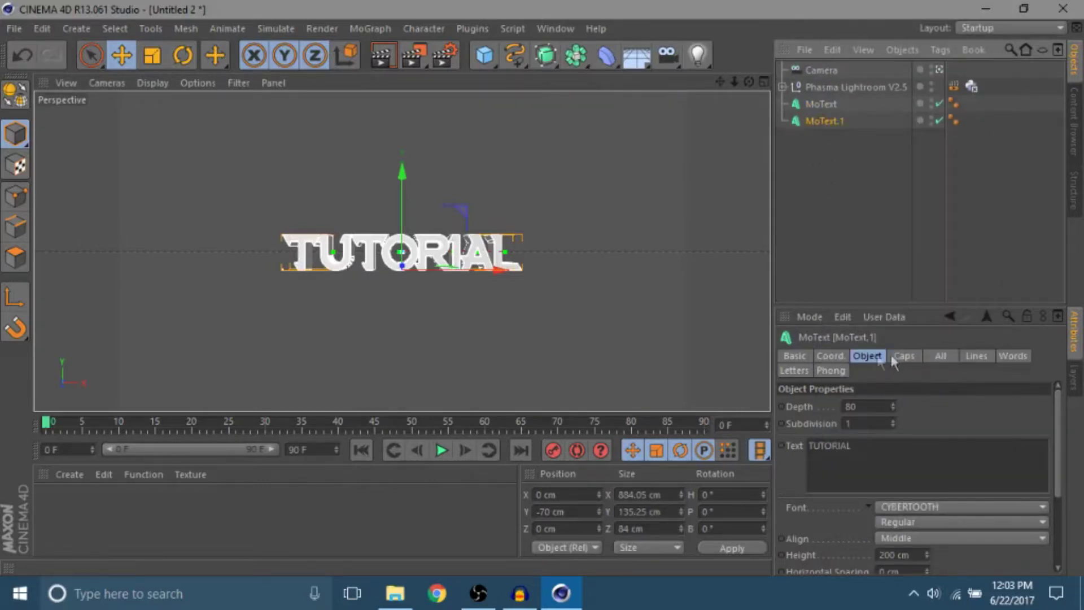
Set the duplicate text's depth to 60 and its start and end fillet radius to 3 cm
double_click(850, 406)
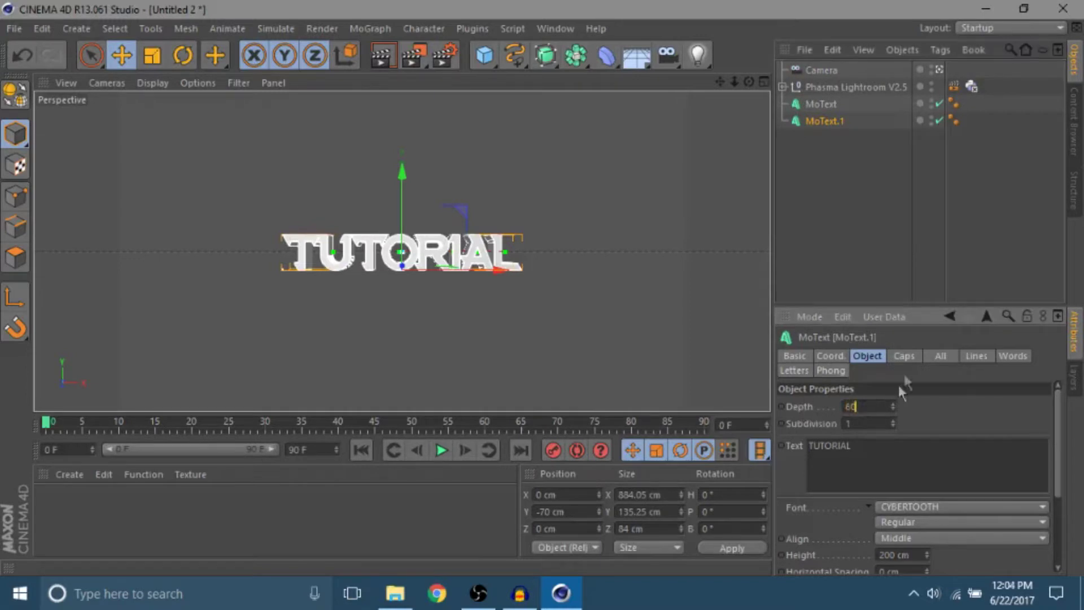
left_click(904, 356)
double_click(869, 439)
type("3")
key("Tab")
key("Tab")
type("3")
Set the duplicate text's start and end fillet steps to 16
double_click(875, 423)
type("16")
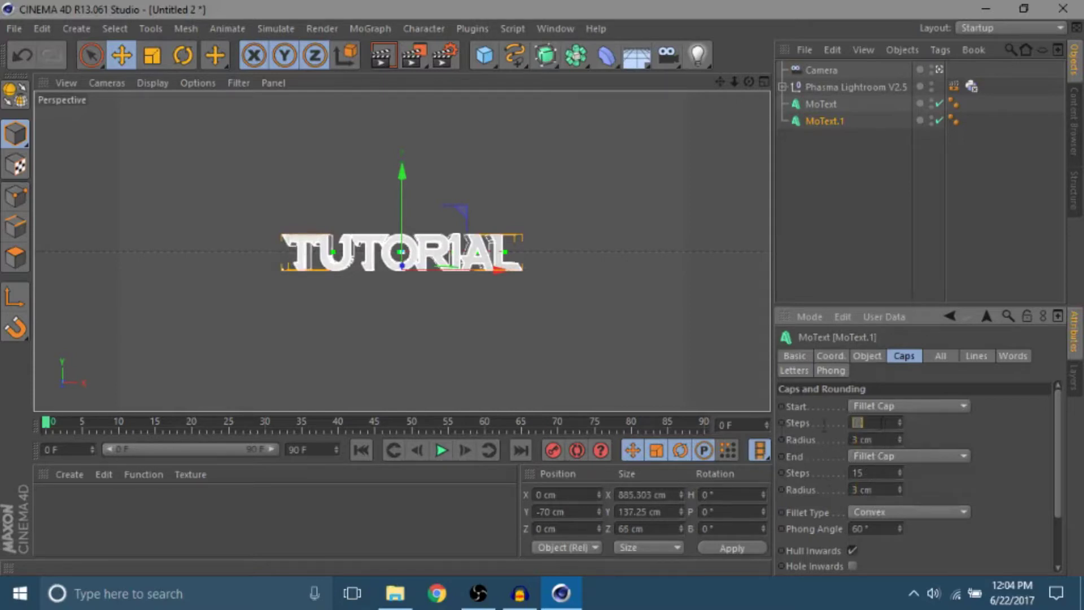
type("11")
key("BackSpace")
type("0")
double_click(858, 472)
type("16")
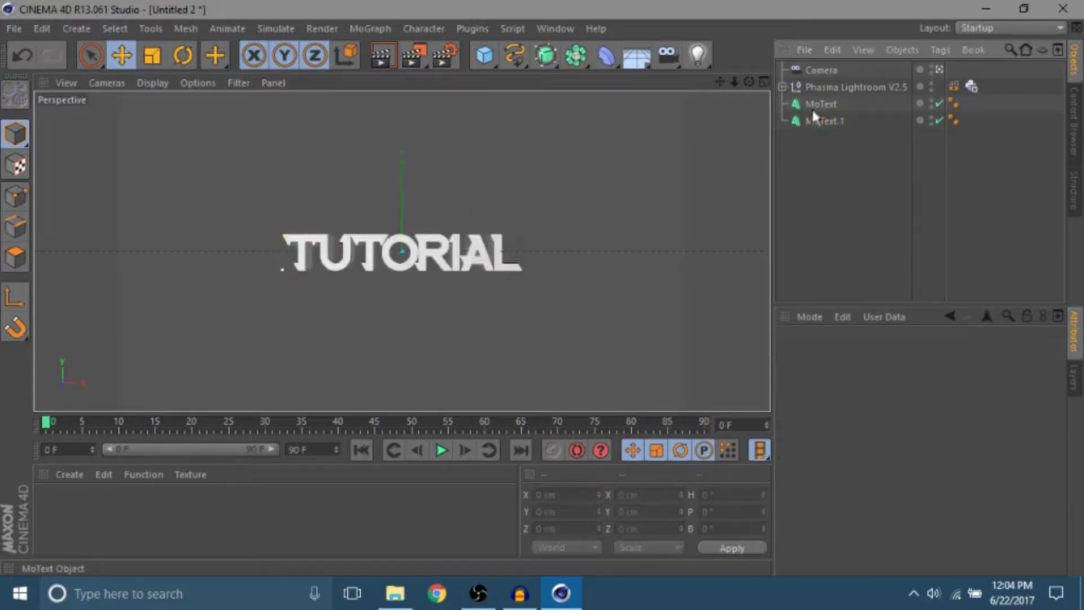
Add a MoGraph Fracture object and make both MoText objects its children
left_click(823, 119)
left_click(817, 107, "ctrl")
left_click(387, 29)
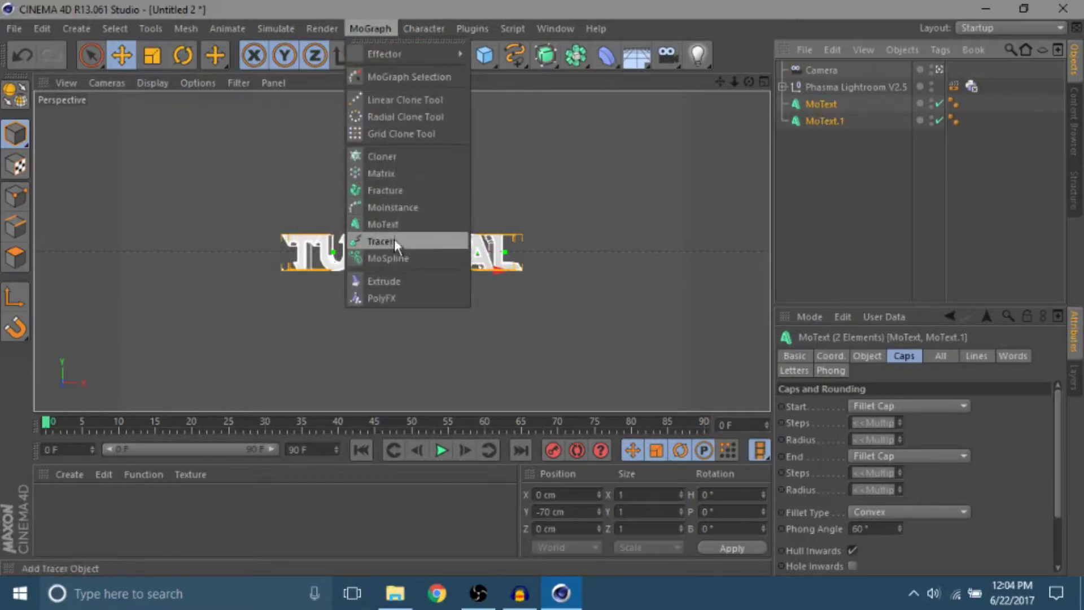
left_click(391, 195)
left_click_drag(847, 209, 808, 118)
left_click_drag(812, 121, 815, 194)
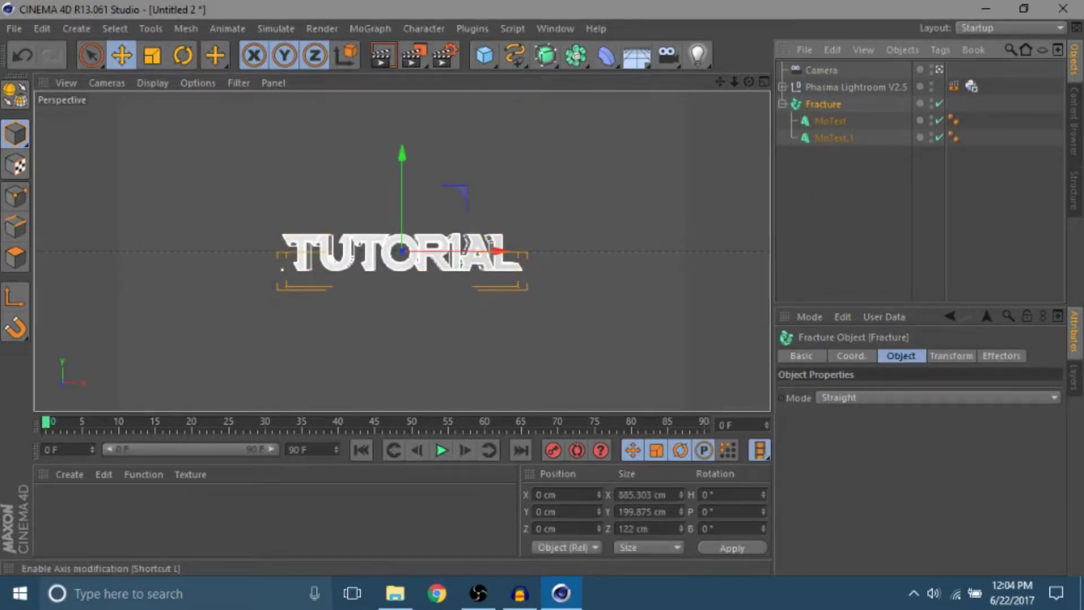
Move only the axis of the Fracture object to Z 40 cm in the top view
middle_click(211, 262)
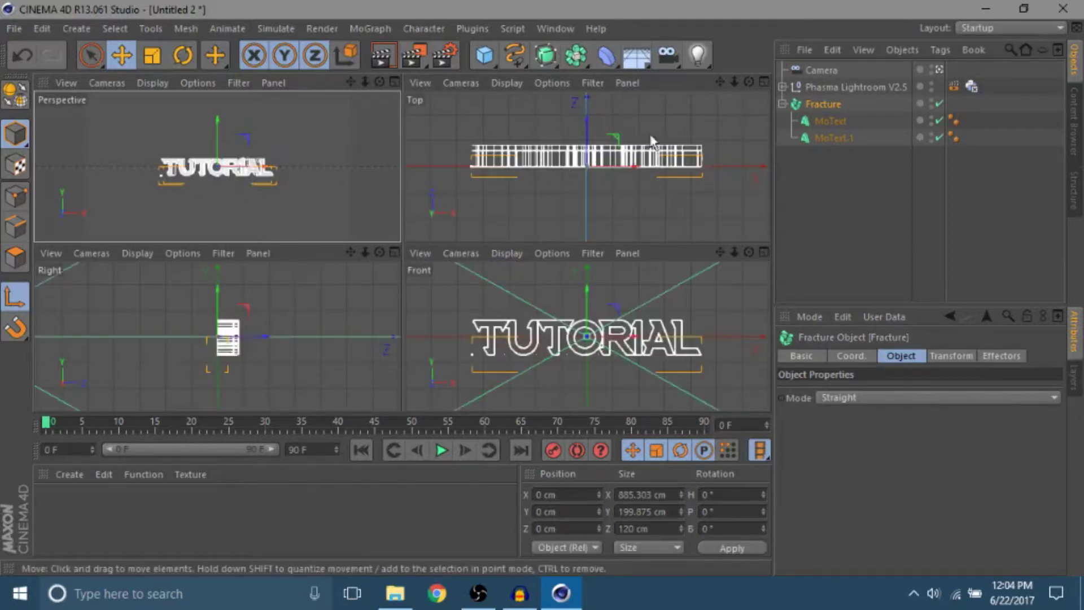
left_click_drag(734, 83, 809, 83)
left_click_drag(586, 130, 587, 100)
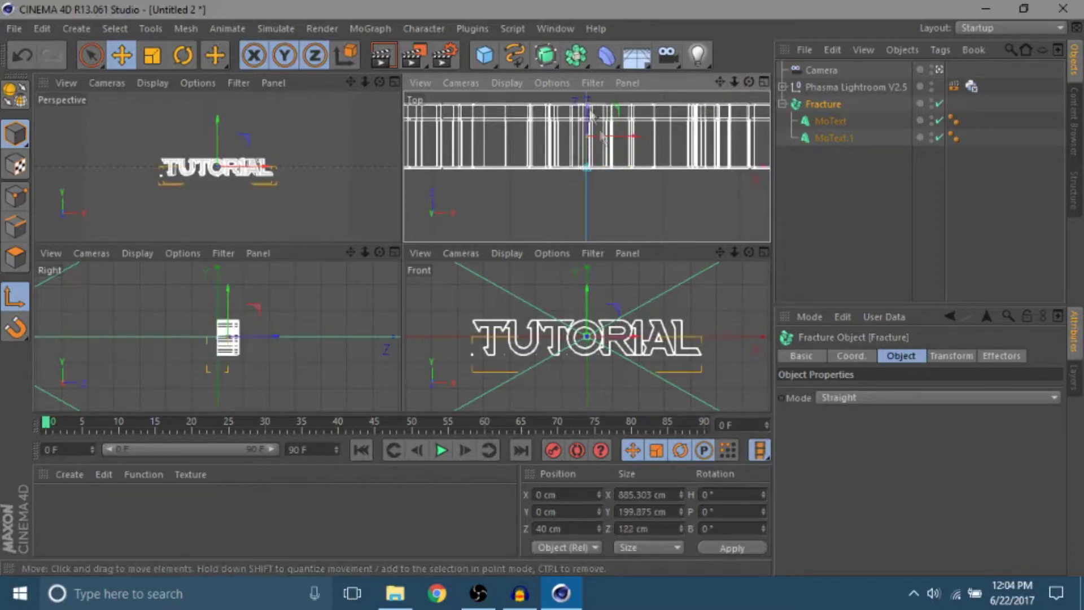
Shift MoText.1 along Z to centre it within the deeper text, and return to the single perspective view with Fracture collapsed
left_click(825, 137)
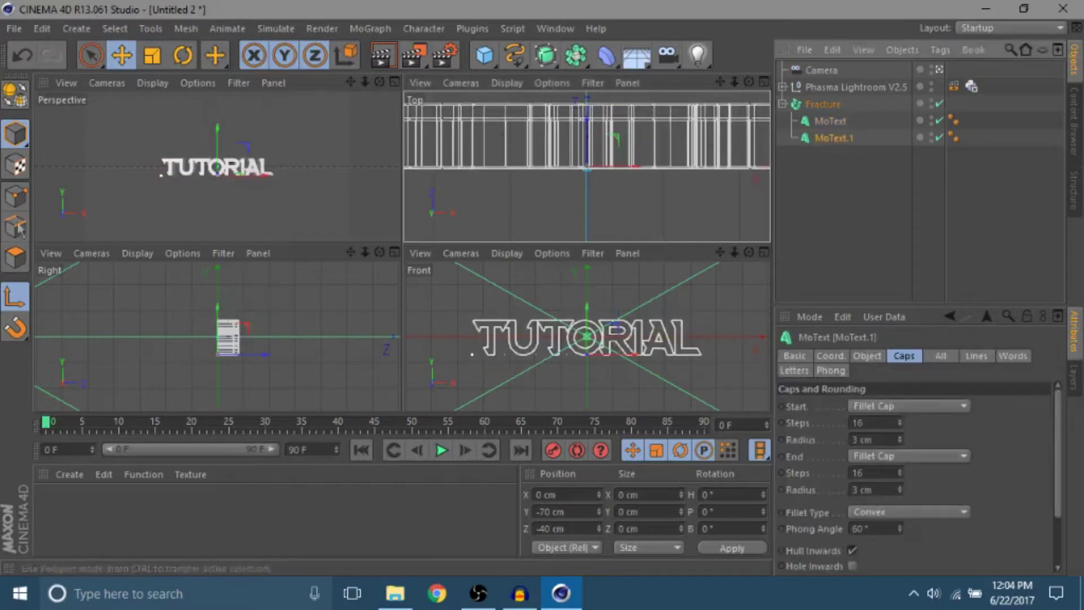
left_click_drag(585, 129, 587, 118)
left_click(823, 104)
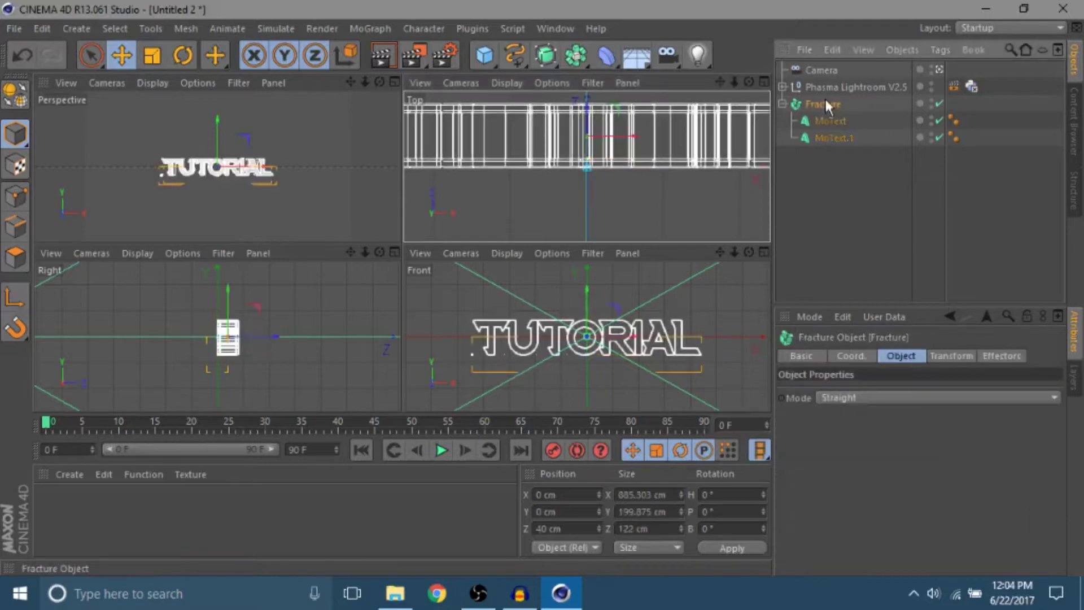
left_click(782, 103)
left_click(394, 82)
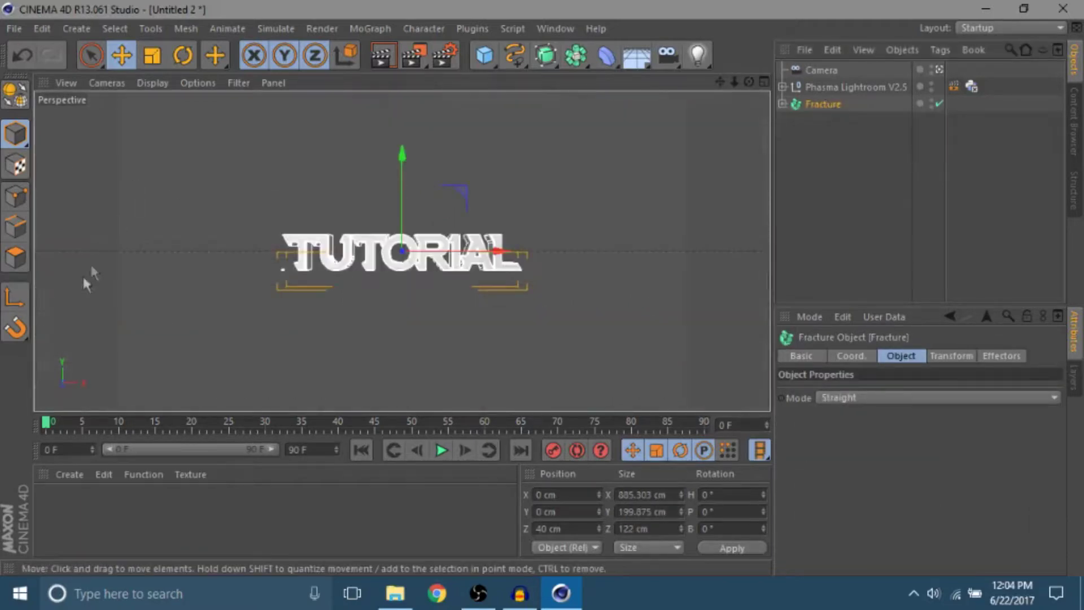
left_click(834, 217)
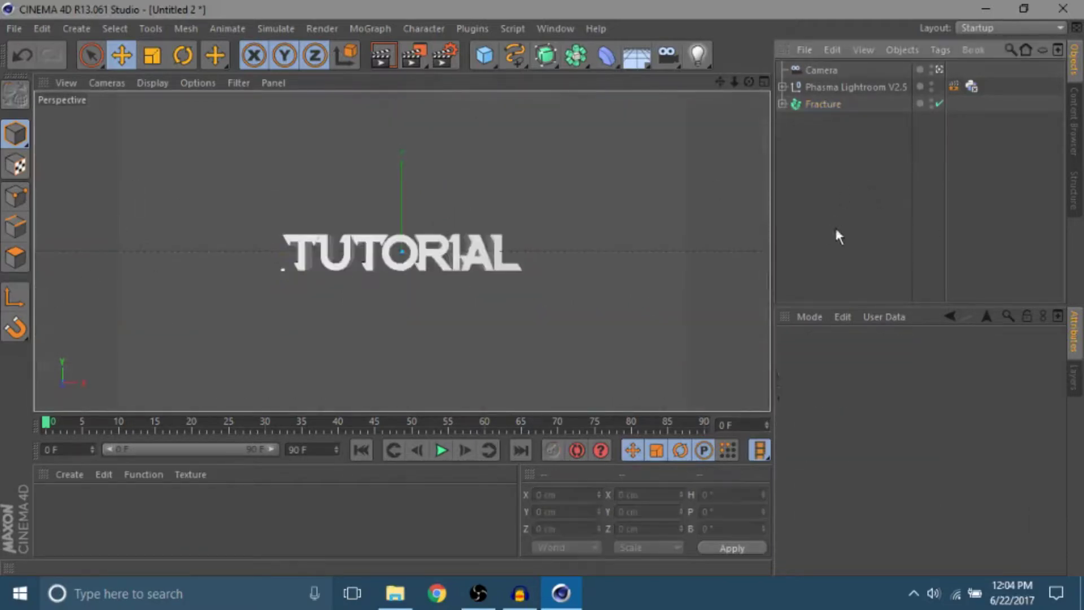
Switch to File Explorer and open Biinbo Mats.lib4d from the Ryxn Intro Pack 2017 folder to bring in materials
mouse_move(396, 592)
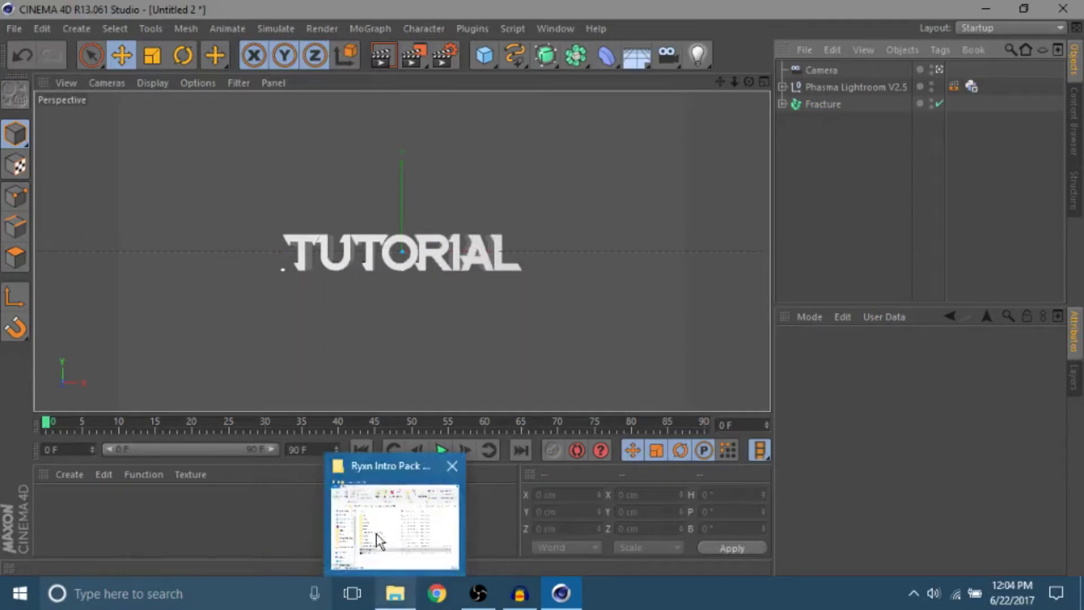
left_click(441, 528)
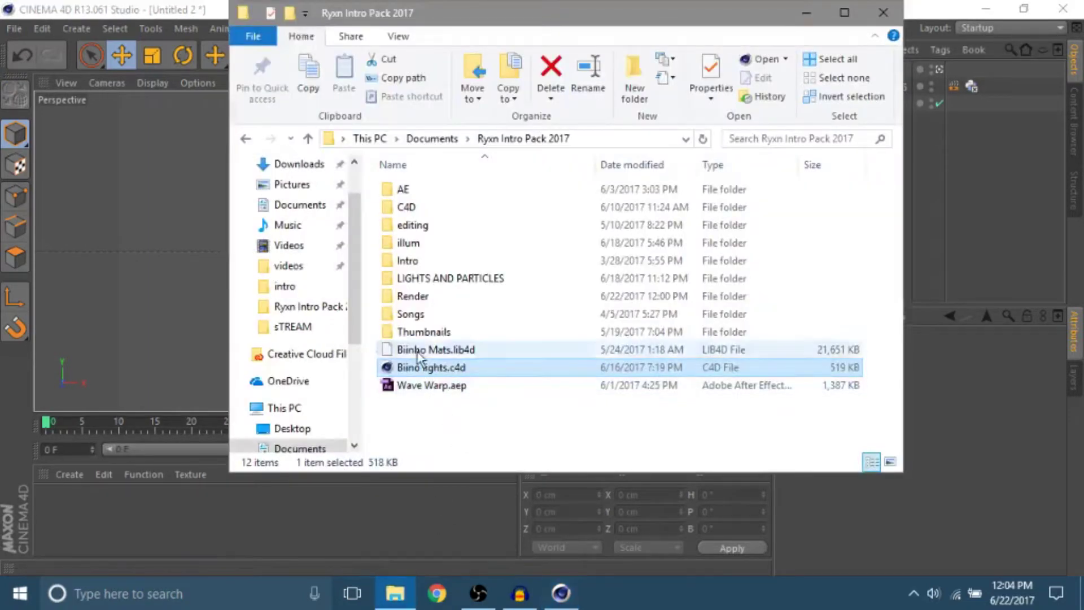
left_click(434, 349)
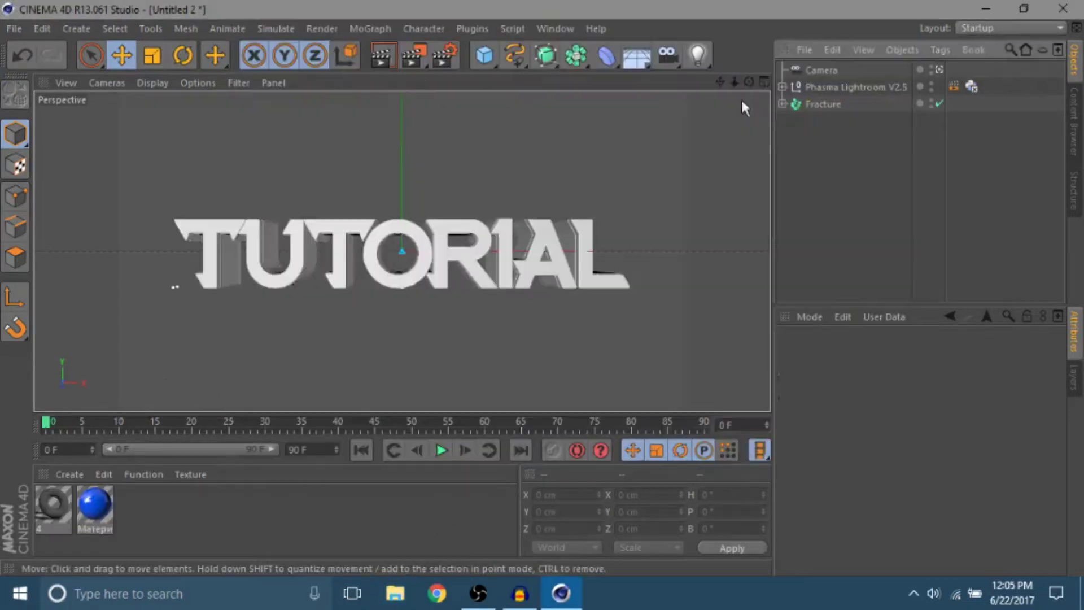
Change the wording of both MoText objects inside the Fracture to NAME and keep both selected
left_click(782, 104)
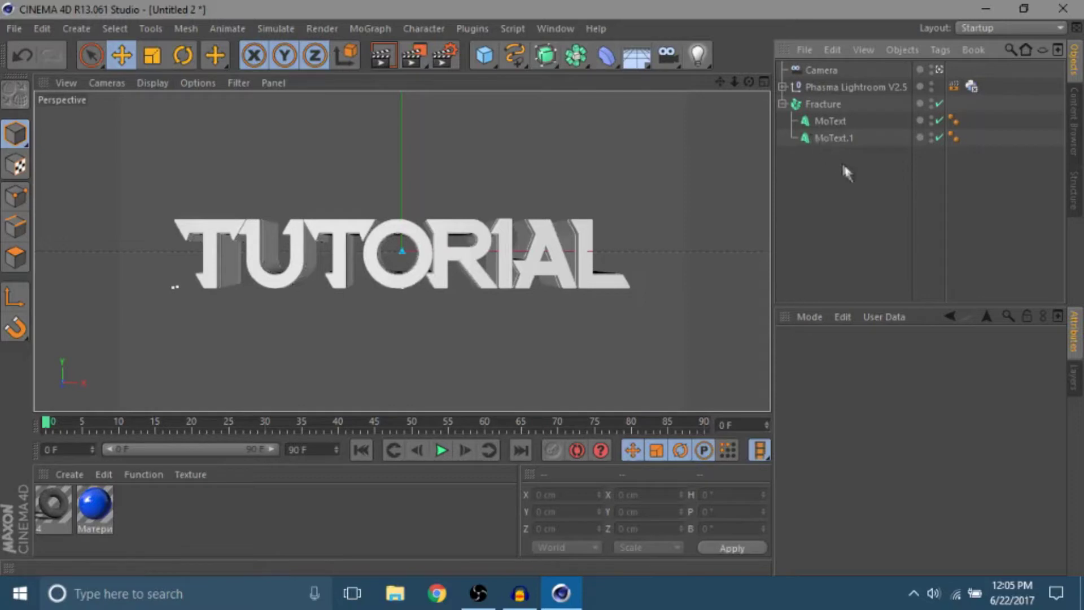
left_click_drag(845, 166, 816, 120)
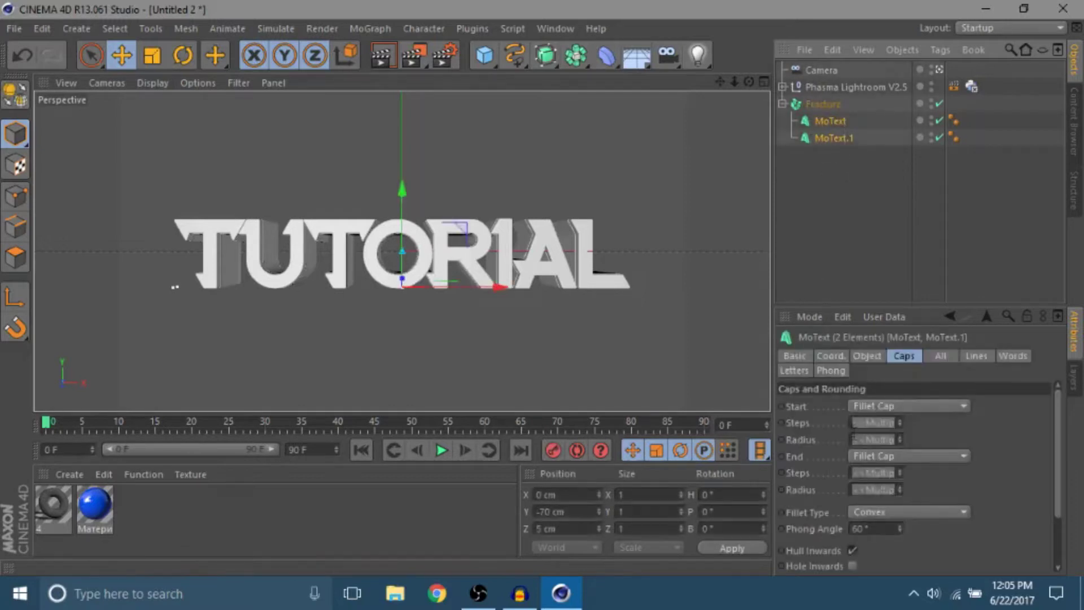
left_click(871, 361)
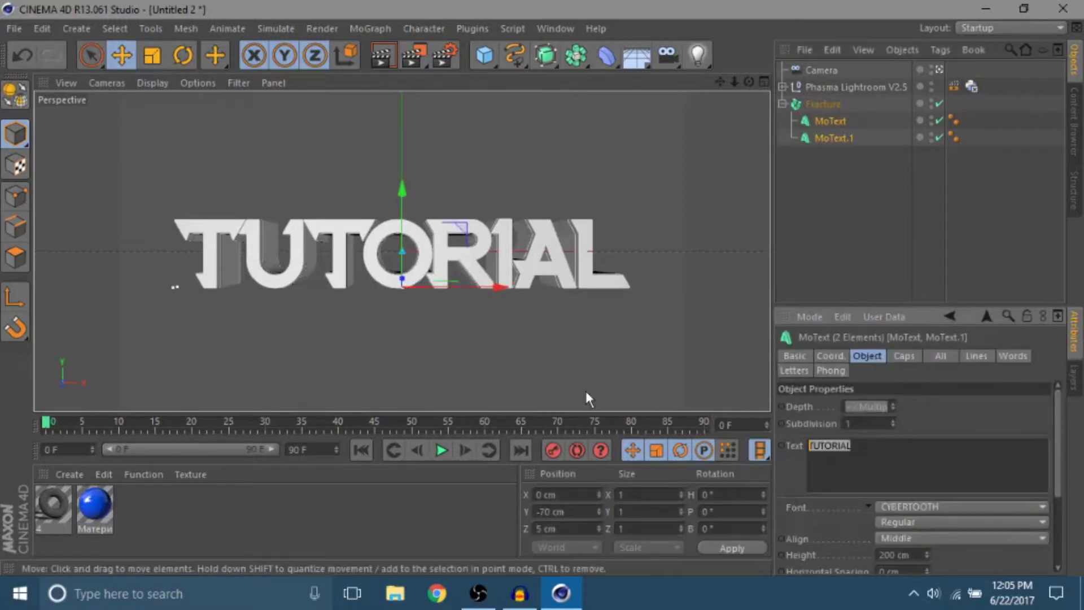
left_click(950, 237)
left_click_drag(908, 247, 807, 124)
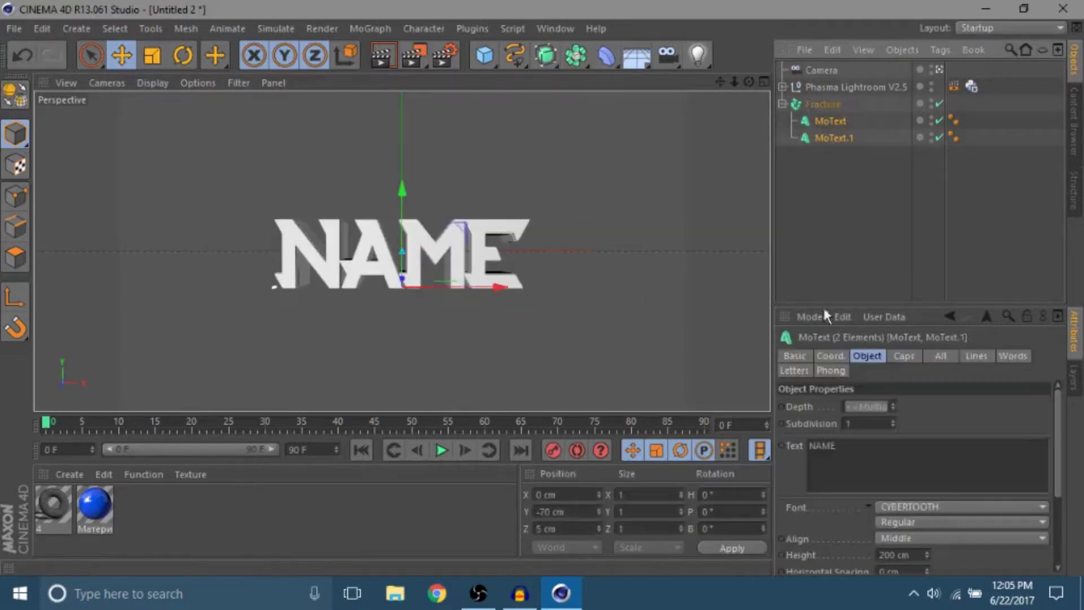
Convert the MoText and MoText.1 objects inside the Fracture into editable objects
left_click(847, 199)
left_click_drag(845, 172, 817, 119)
left_click_drag(850, 163, 814, 114)
key("c")
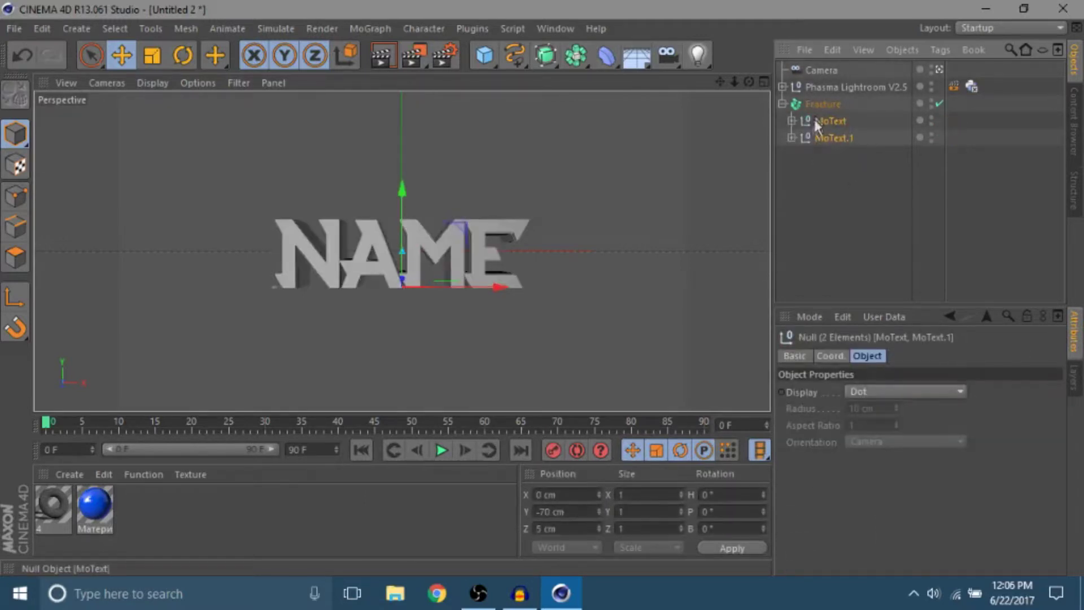
Expand both converted MoText hierarchies down to their individual N, A, M and E extrude objects
left_click(790, 138)
left_click(791, 121)
left_click(801, 138)
left_click(809, 153)
left_click(800, 256)
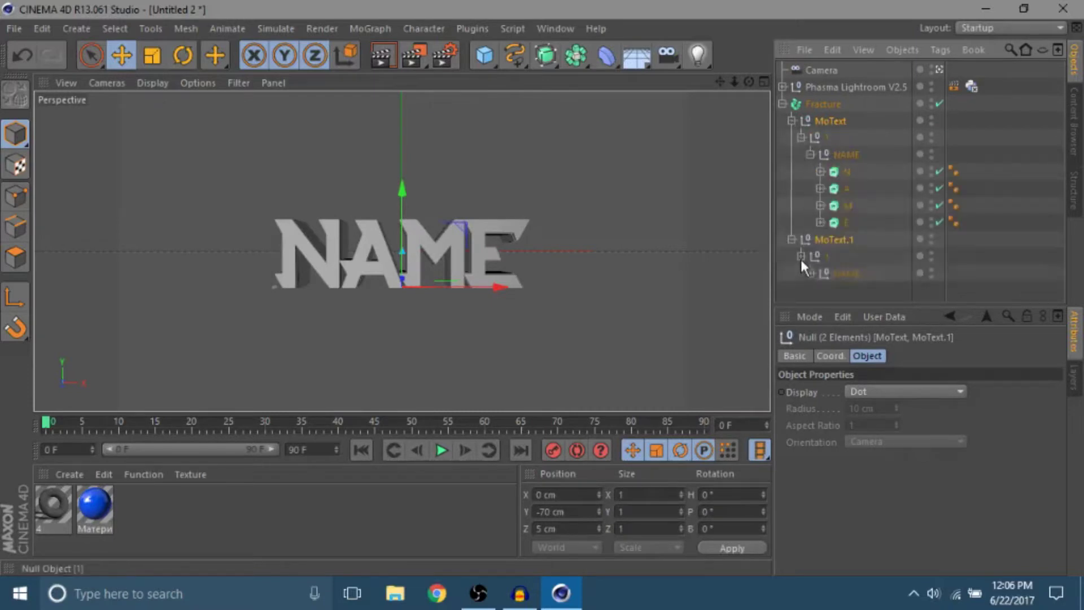
left_click(809, 271)
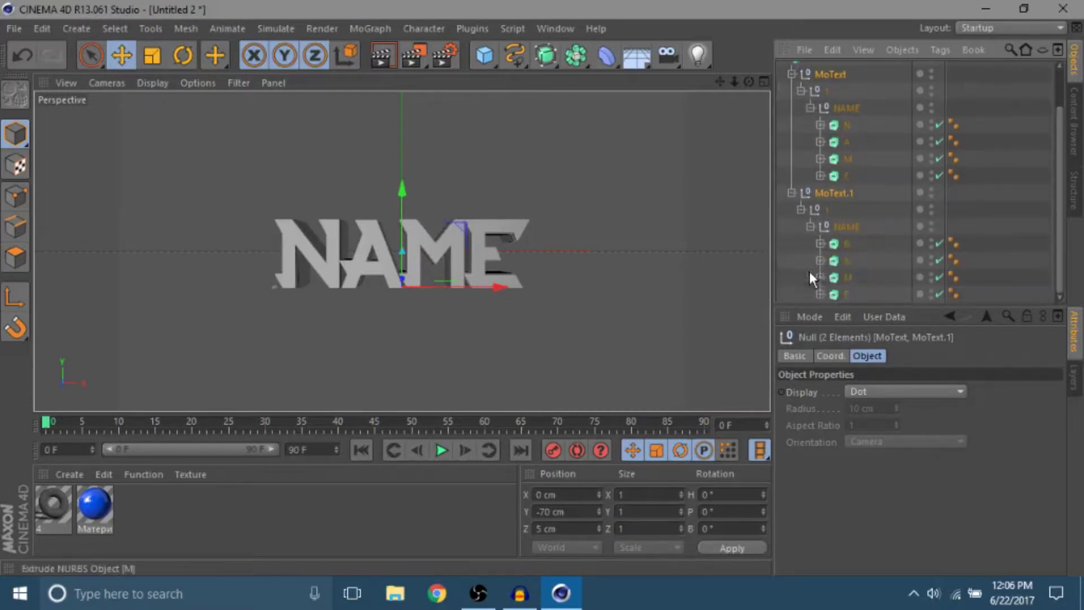
Group the two N extrusions together, and likewise the two A extrusions, pairing one from each MoText hierarchy
left_click(846, 127)
left_click(844, 245, "ctrl")
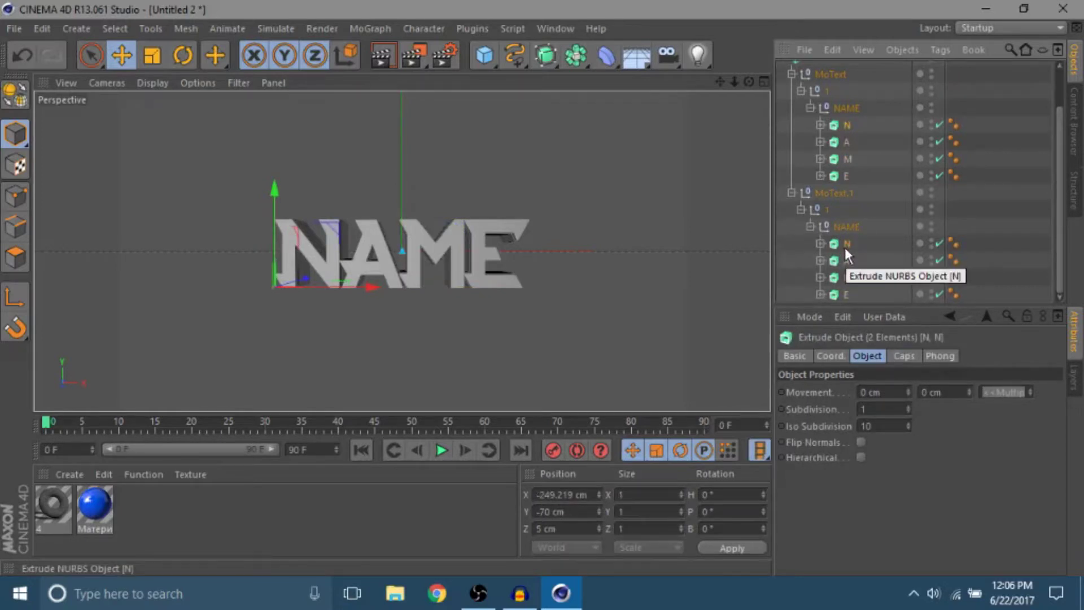
key("alt+g")
left_click(845, 158)
left_click(843, 260, "ctrl")
key("alt+g")
Group the two M extrusions together, and likewise the two E extrusions, pairing one from each MoText hierarchy
left_click(848, 195)
left_click(848, 276, "ctrl")
key("alt+g")
left_click(847, 221)
left_click(845, 290, "ctrl")
key("alt+g")
Place the four letter groups directly inside the Fracture and delete the leftover MoText and MoText.1 nulls
left_click(838, 239)
key("Delete")
left_click_drag(865, 258, 807, 121)
left_click(830, 120)
key("Delete")
left_click_drag(813, 120, 819, 105)
left_click(822, 121)
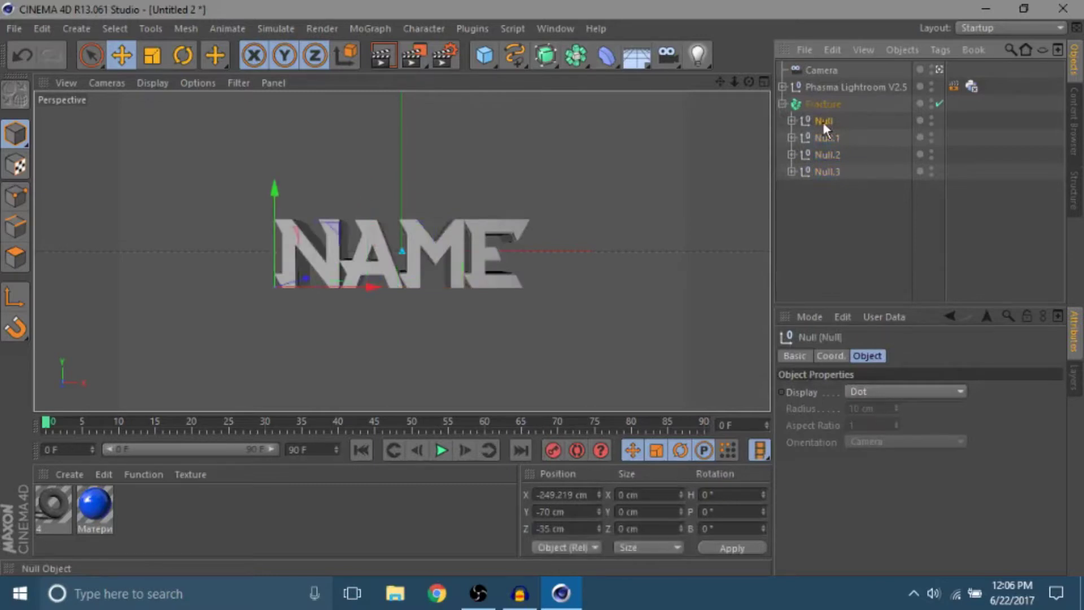
Rename the four nulls inside the Fracture as N, A, M and E, in that order
double_click(822, 121)
type("N")
double_click(818, 138)
type("A")
key("Return")
double_click(824, 155)
type("M")
key("Return")
left_click(824, 172)
double_click(824, 172)
type("E")
key("Return")
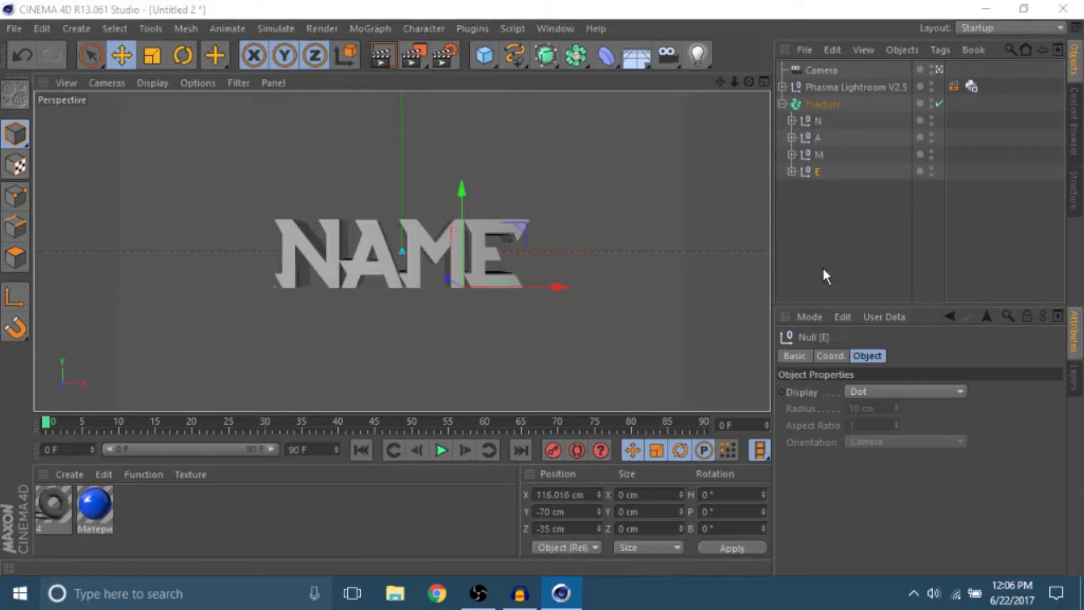
Expand the letter groups and apply the blue material to the first N extrusion and material 4 to the second
left_click(805, 243)
left_click(791, 121)
left_click(791, 172)
left_click(790, 222)
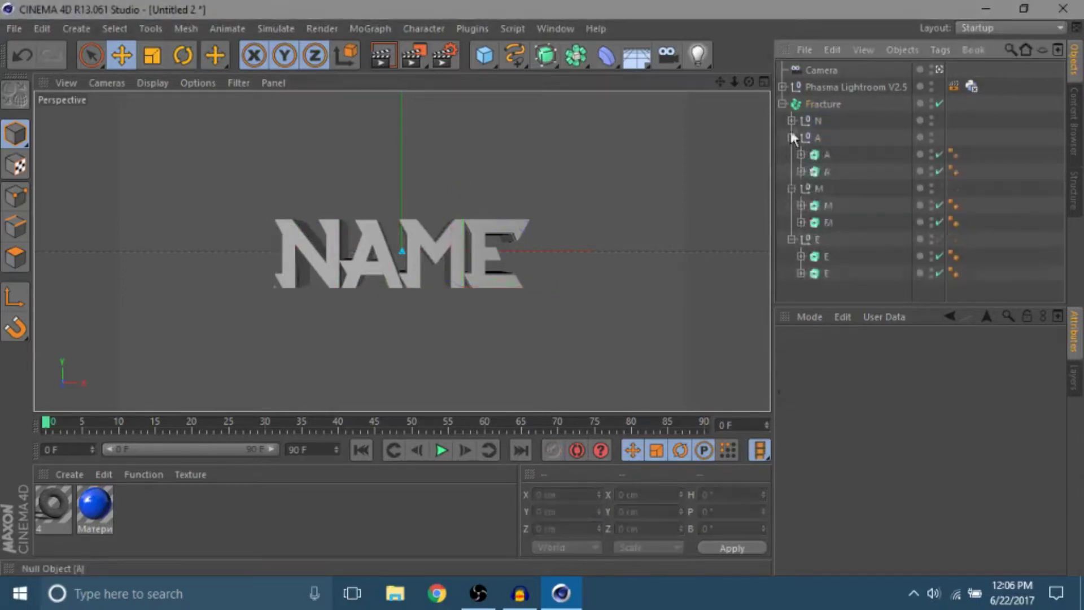
left_click(791, 273)
left_click_drag(907, 121, 857, 136)
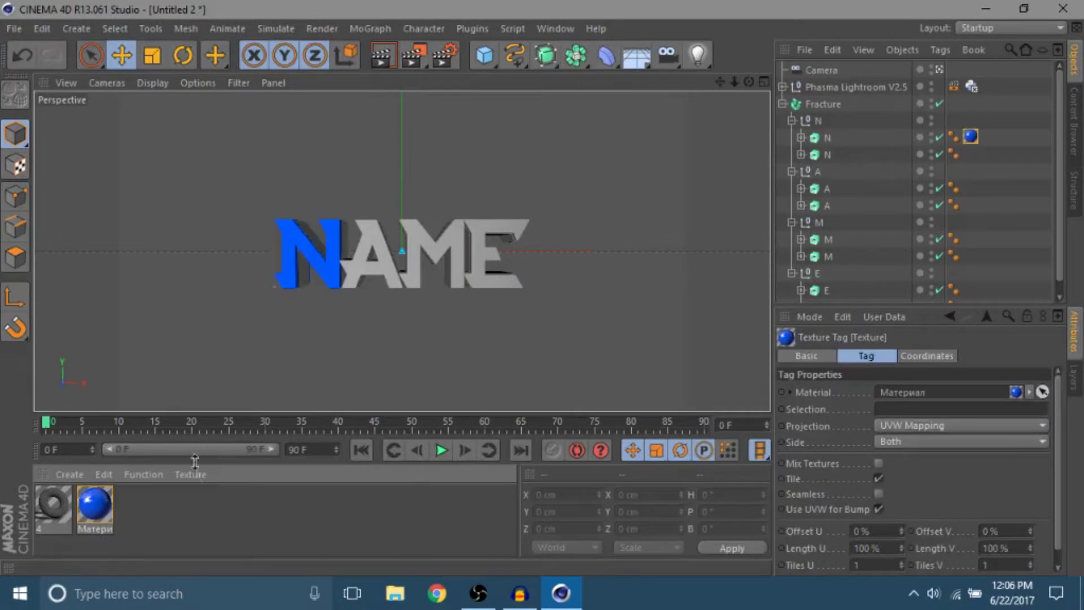
left_click_drag(66, 490, 825, 157)
Set both N texture tags to Cubic projection with Seamless enabled
left_click(918, 438)
left_click(907, 429)
left_click(907, 427)
left_click(903, 364)
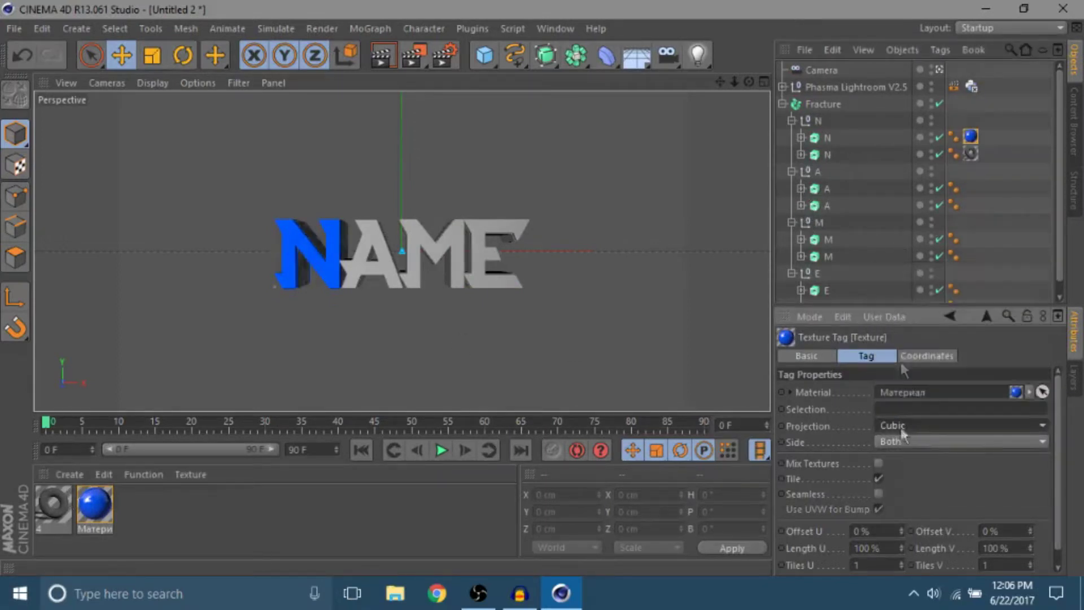
left_click(970, 153)
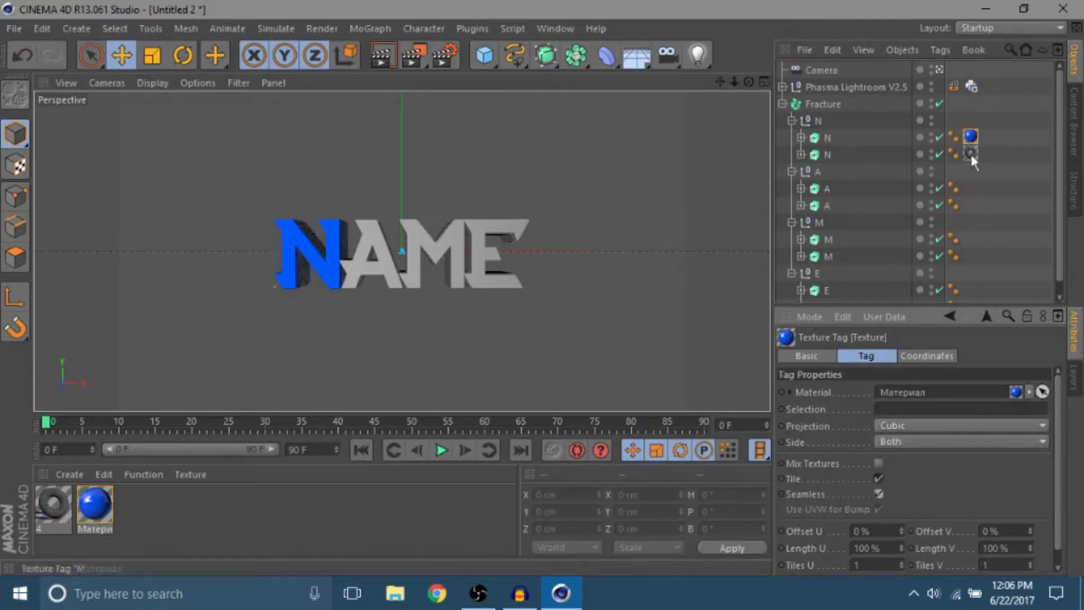
left_click(901, 426)
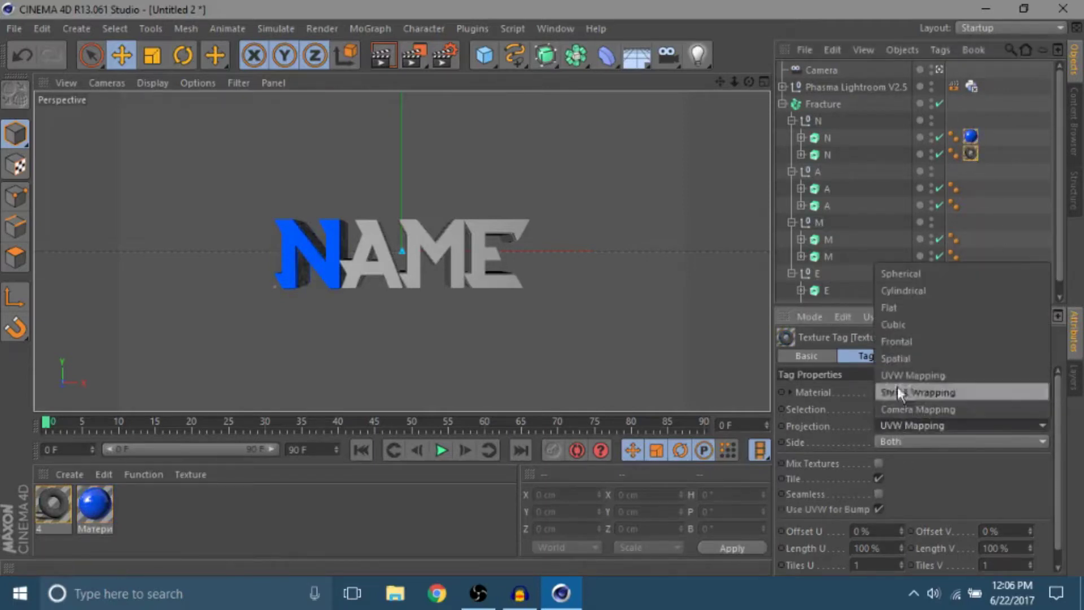
left_click(899, 340)
left_click(983, 256)
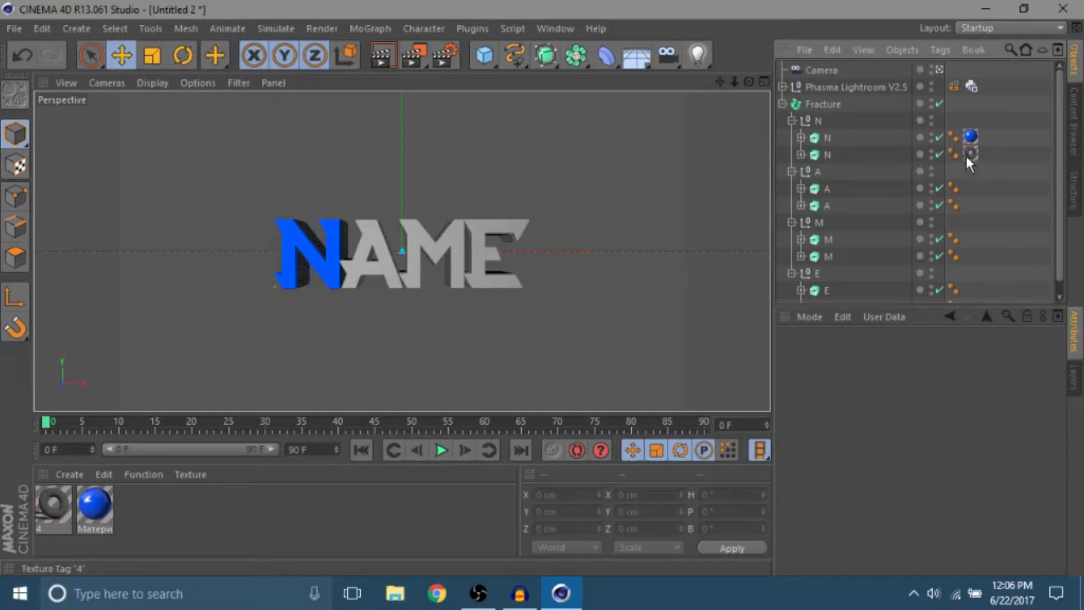
Copy the blue and material 4 texture tags onto the A, M and E extrusions, and collapse the letter groups
left_click_drag(971, 188, 972, 205, "ctrl")
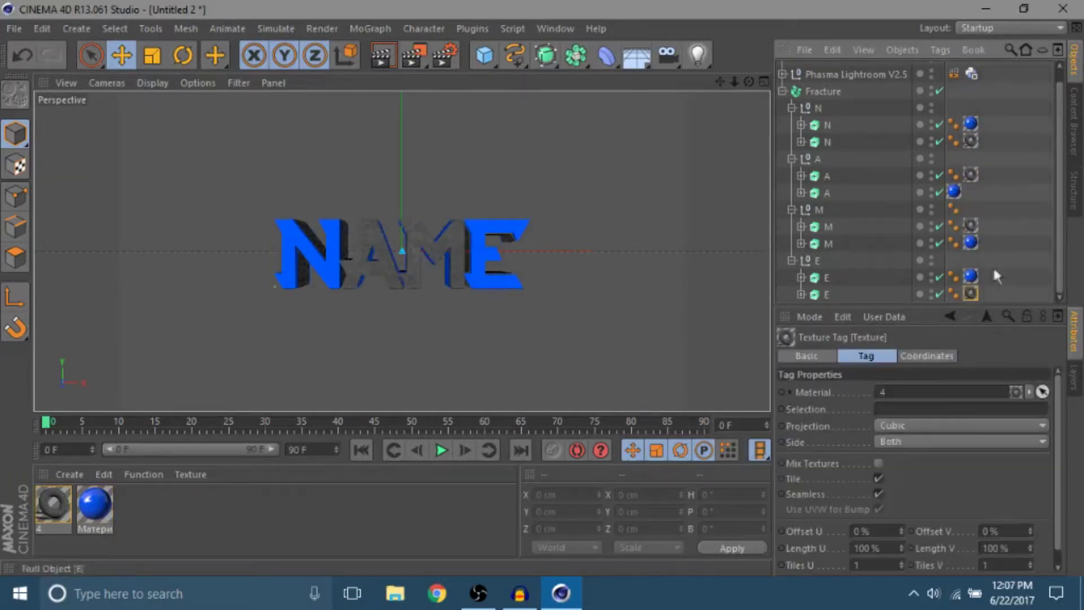
left_click(790, 259)
left_click(790, 222)
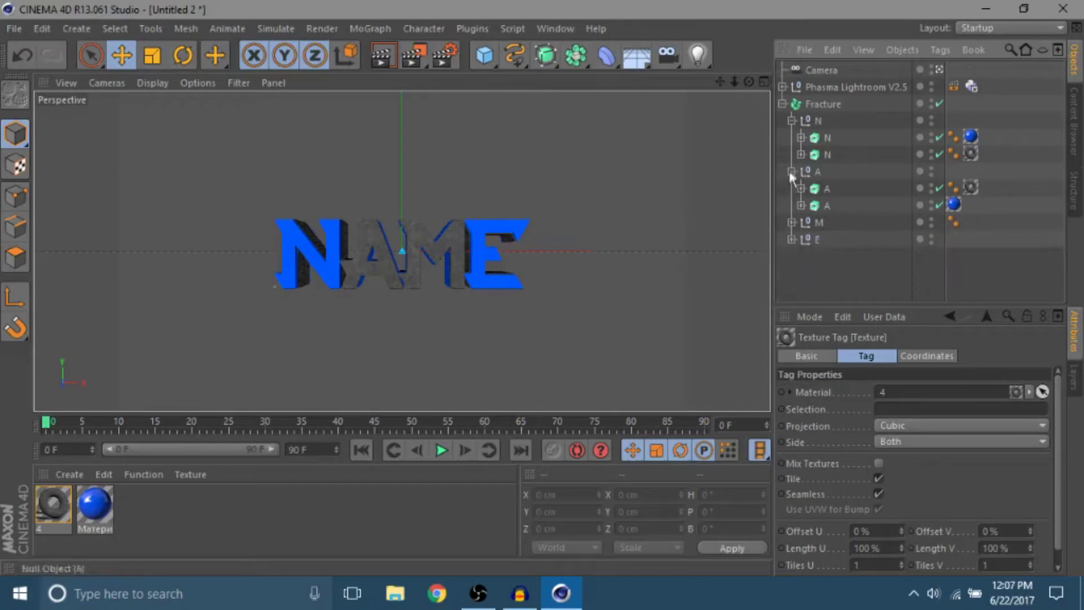
left_click(791, 171)
left_click(792, 121)
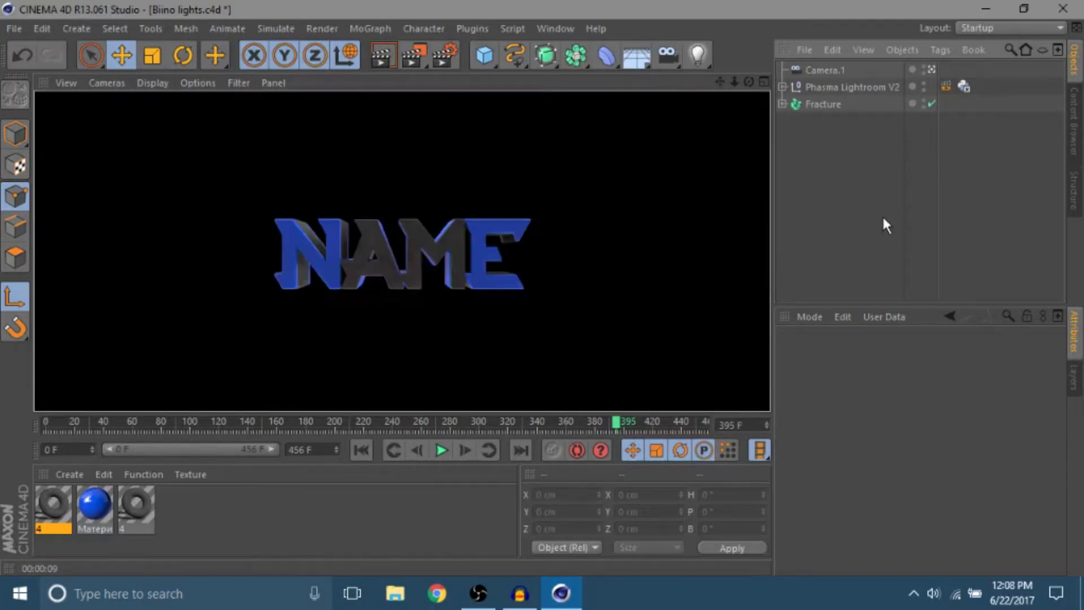
left_click(883, 219)
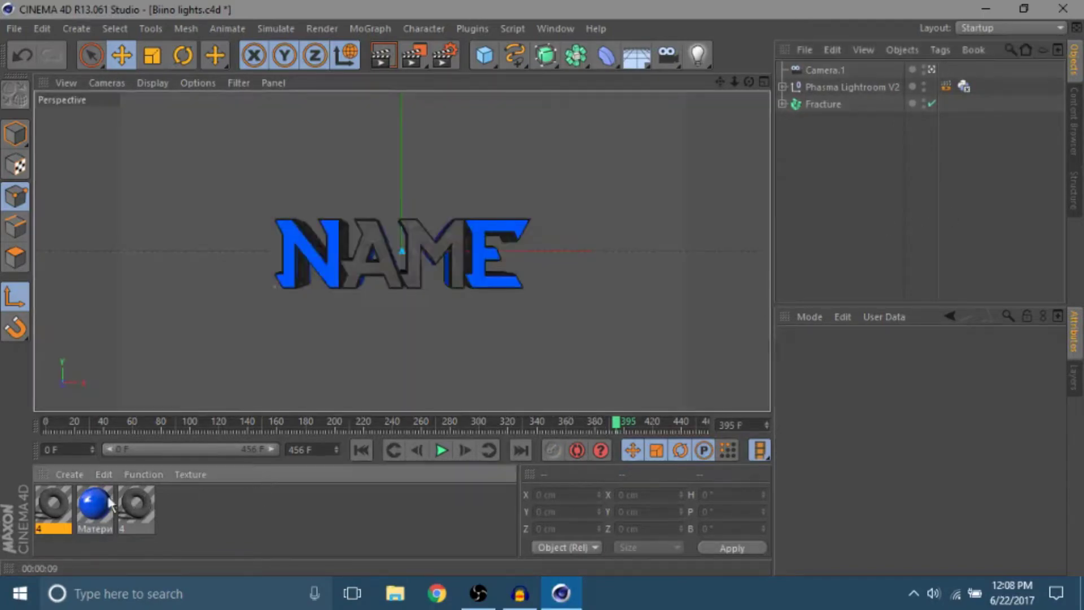
left_click(492, 530)
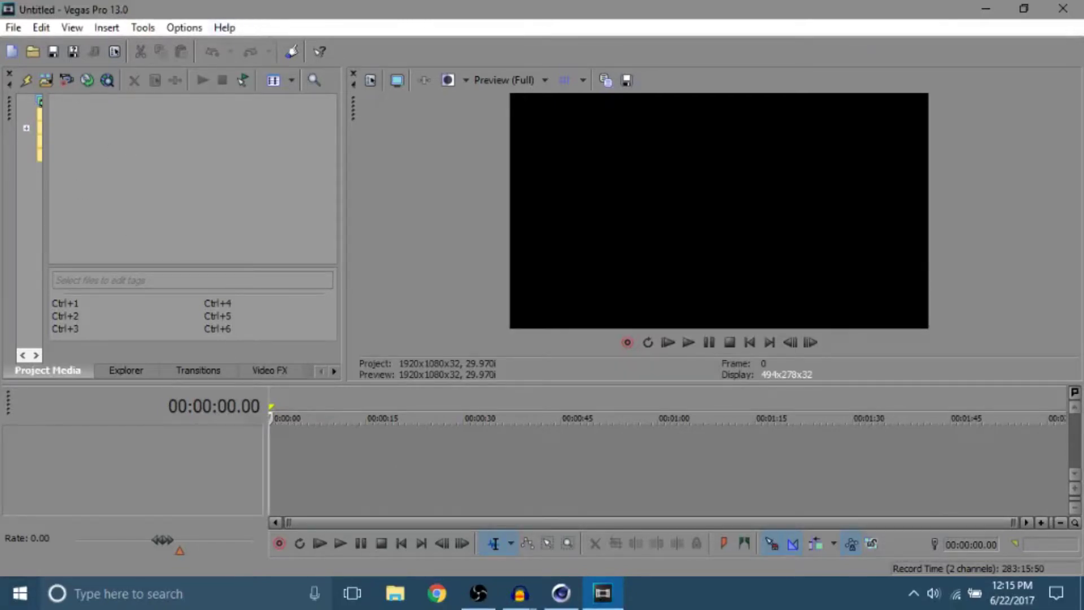
Switch to Vegas Pro and import the song Electronic - Tristam - Before We Fade Monstercat Release
left_click(14, 28)
mouse_move(224, 204)
left_click(310, 203)
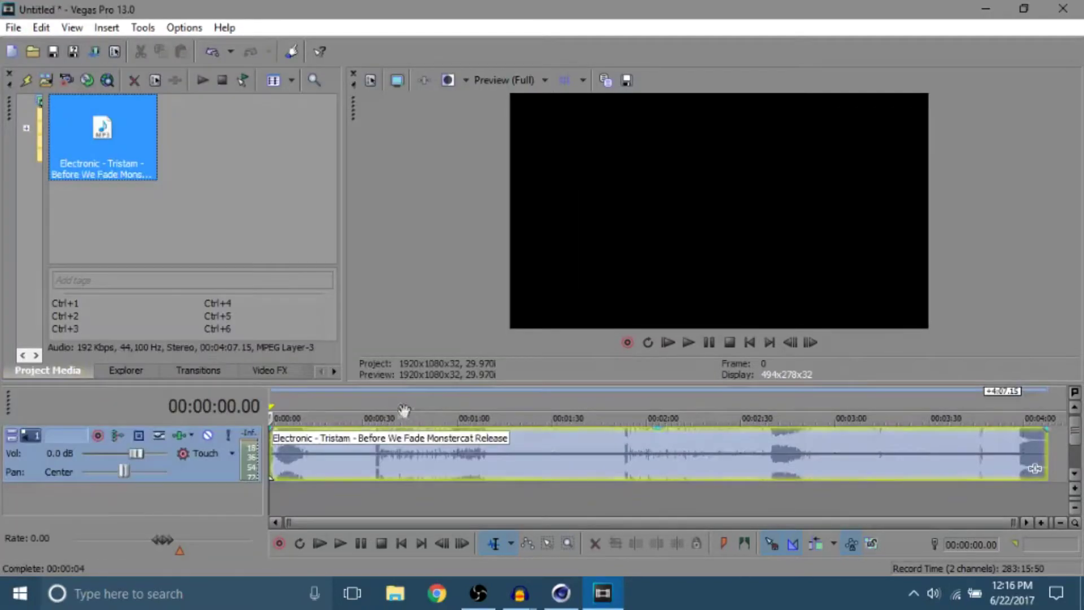
Split the song on the timeline slightly after 10 seconds and delete the part before the cut
left_click(378, 402)
key("space")
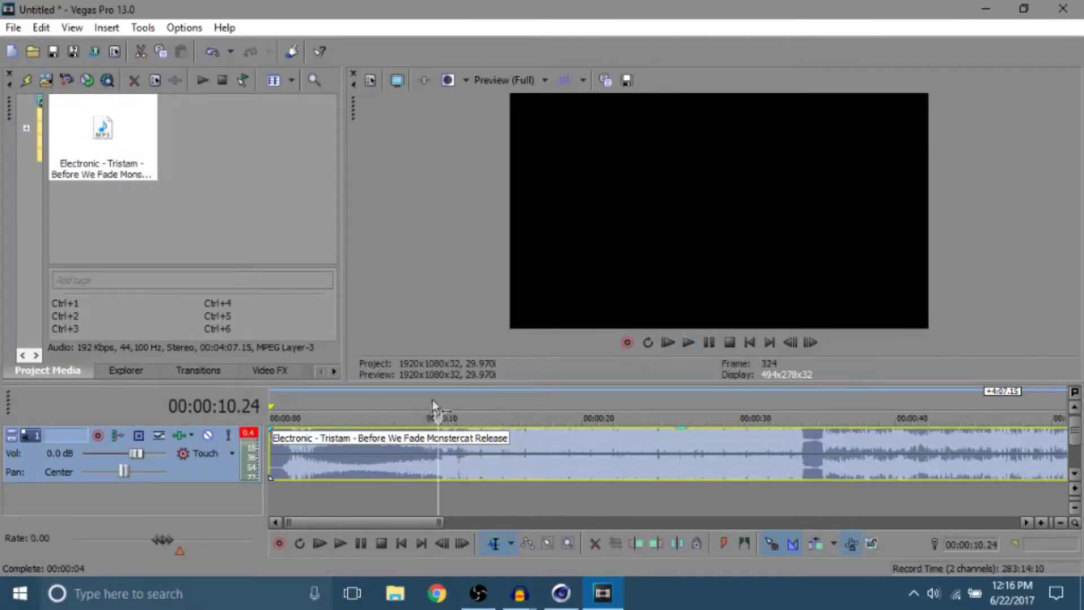
left_click(433, 400)
key("s")
left_click(411, 446)
key("Delete")
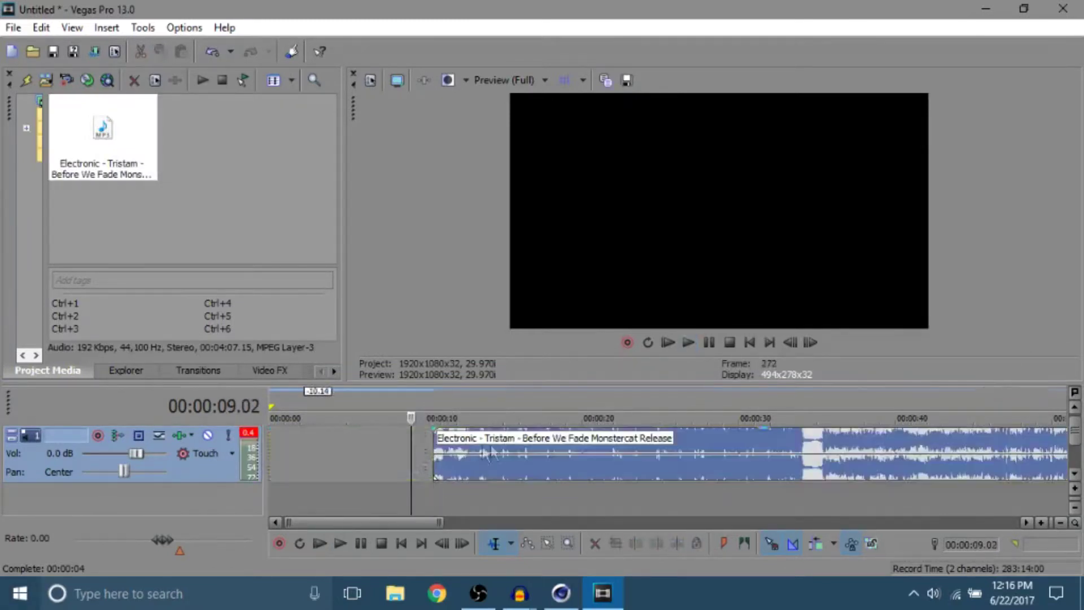
Move the remaining song clip to the timeline start, split it at 00:00:16.09 and delete everything after the cut
left_click_drag(484, 452, 284, 454)
left_click_drag(451, 402, 525, 411)
key("s")
left_click(516, 450)
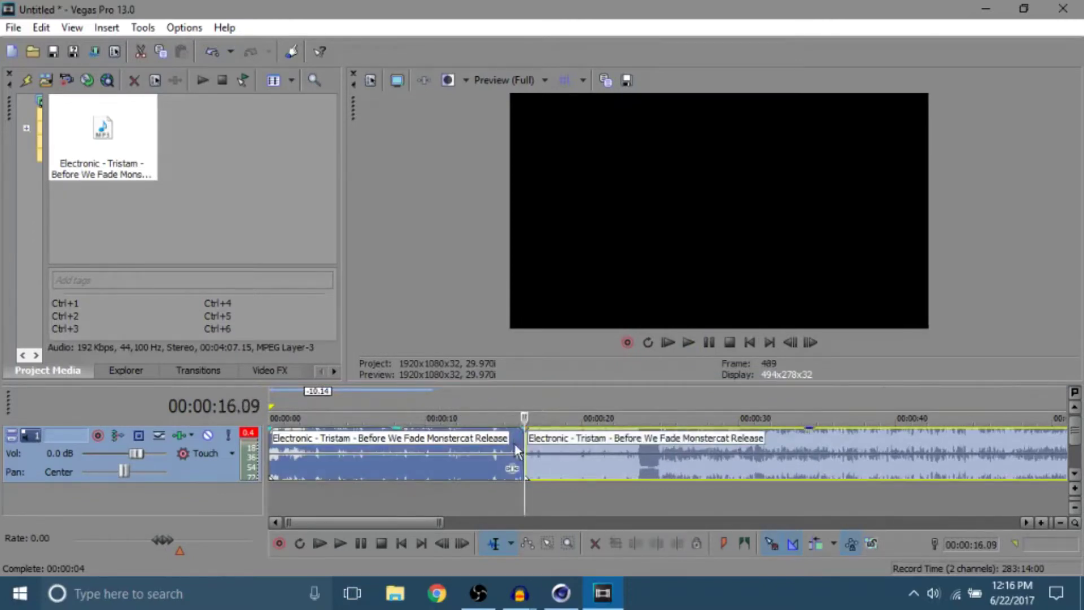
key("Delete")
Play the trimmed song from the start to find a suitable end point for the intro
left_click(270, 396)
scroll(269, 395, "up", 1)
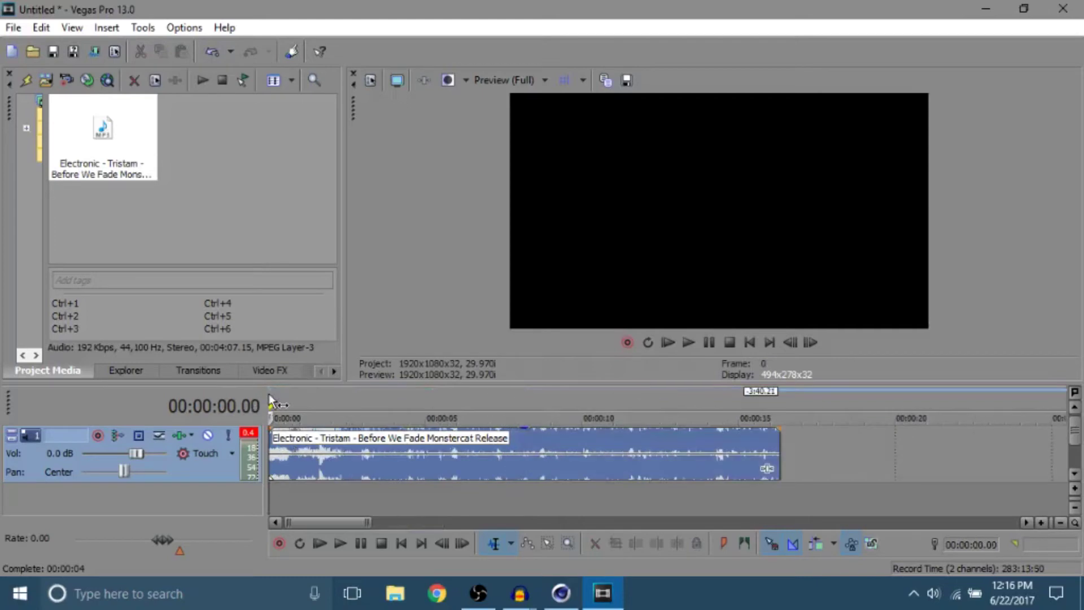
key("space")
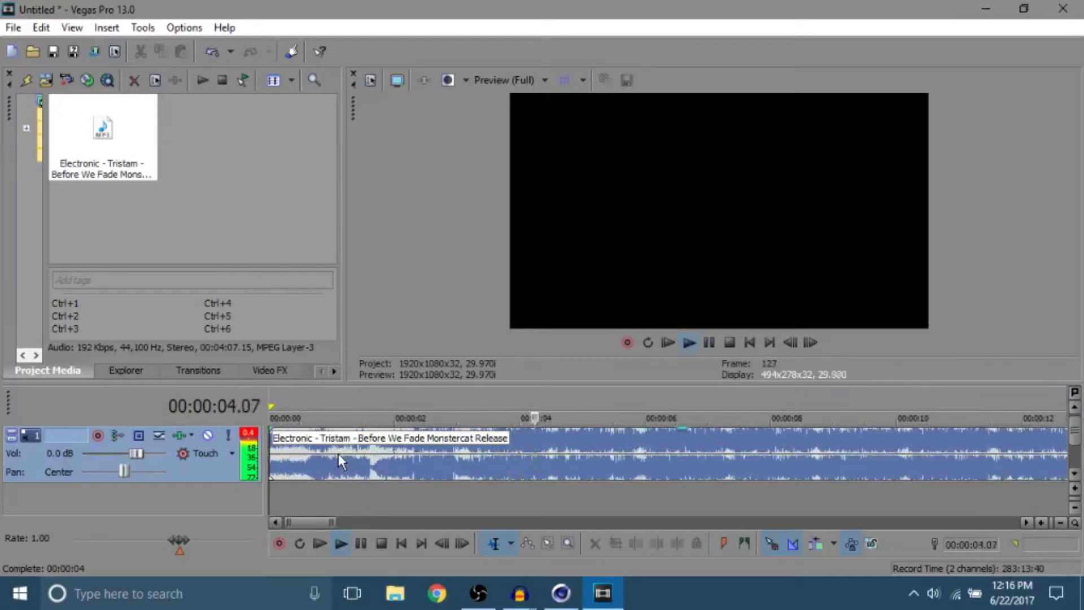
scroll(337, 453, "up", 2)
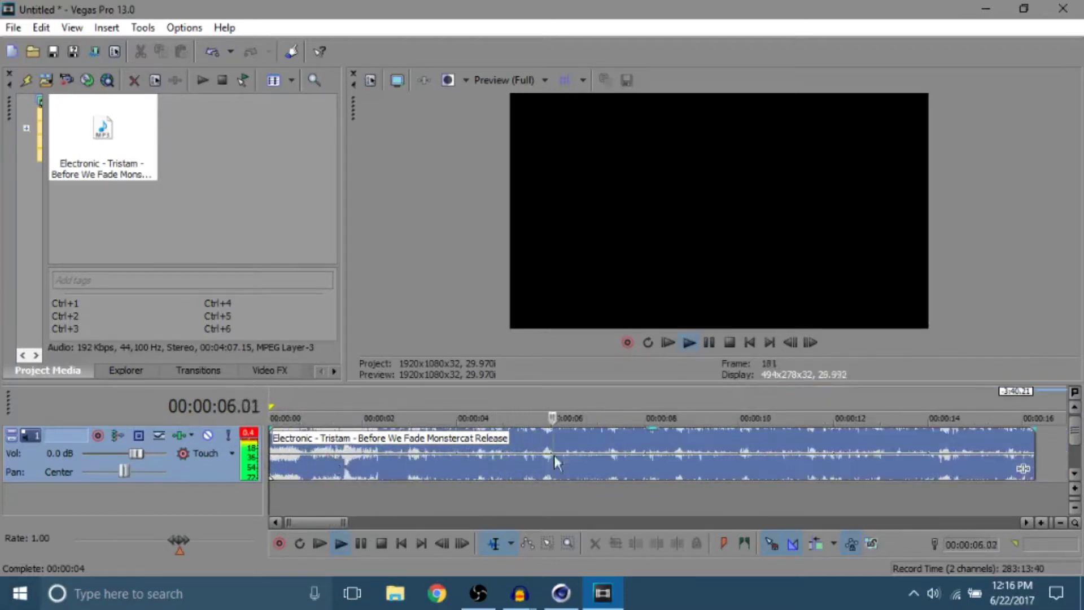
scroll(574, 447, "down", 2)
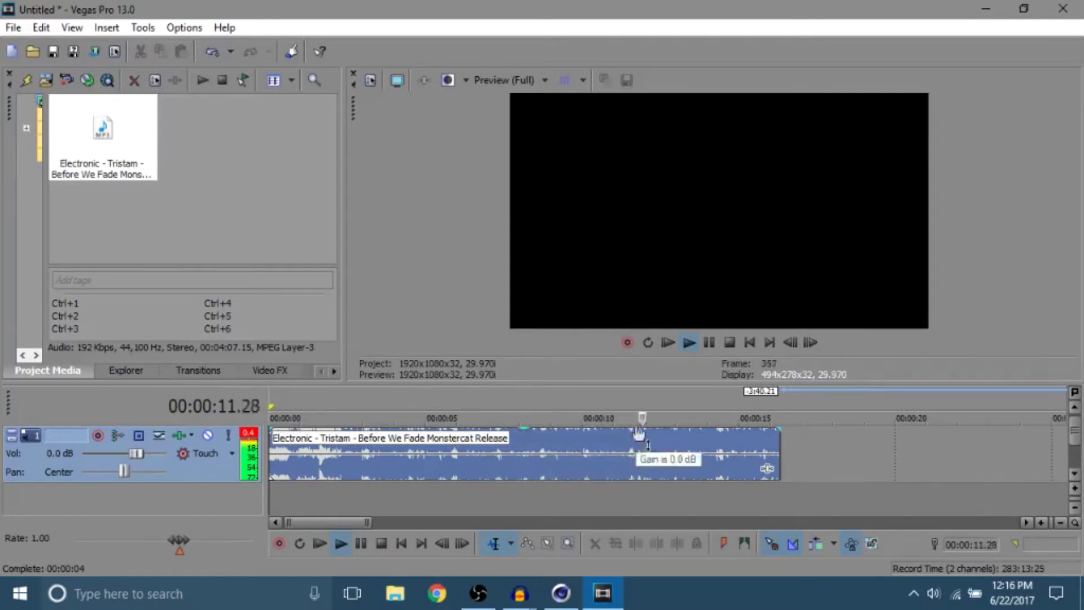
Split the song clip at 00:00:11.18 and delete the part after the cut
left_click(633, 399)
key("space")
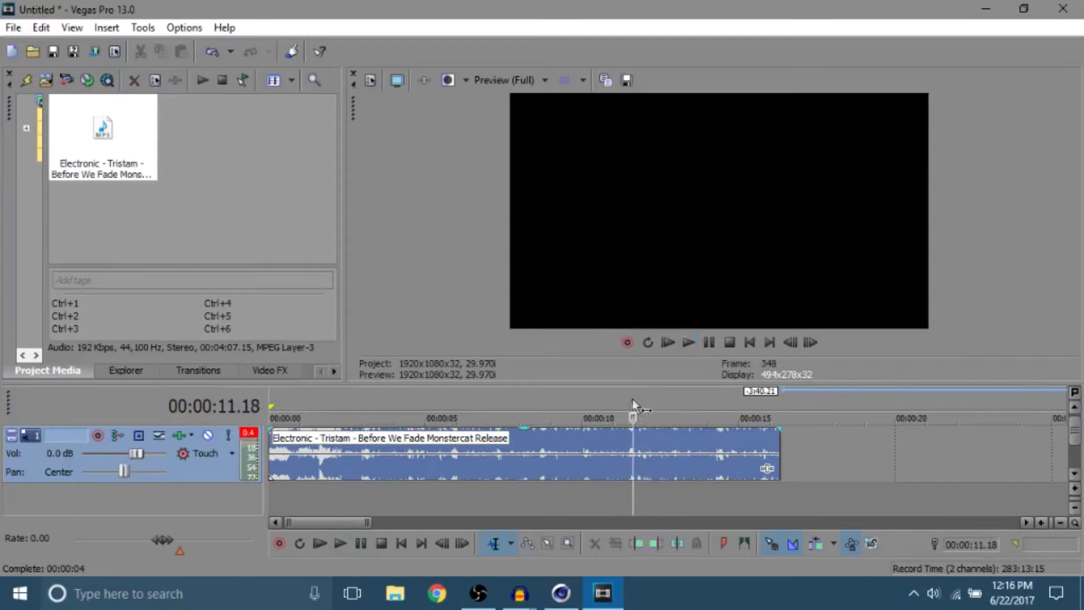
scroll(656, 446, "up", 3)
left_click(656, 446)
scroll(655, 446, "down", 2)
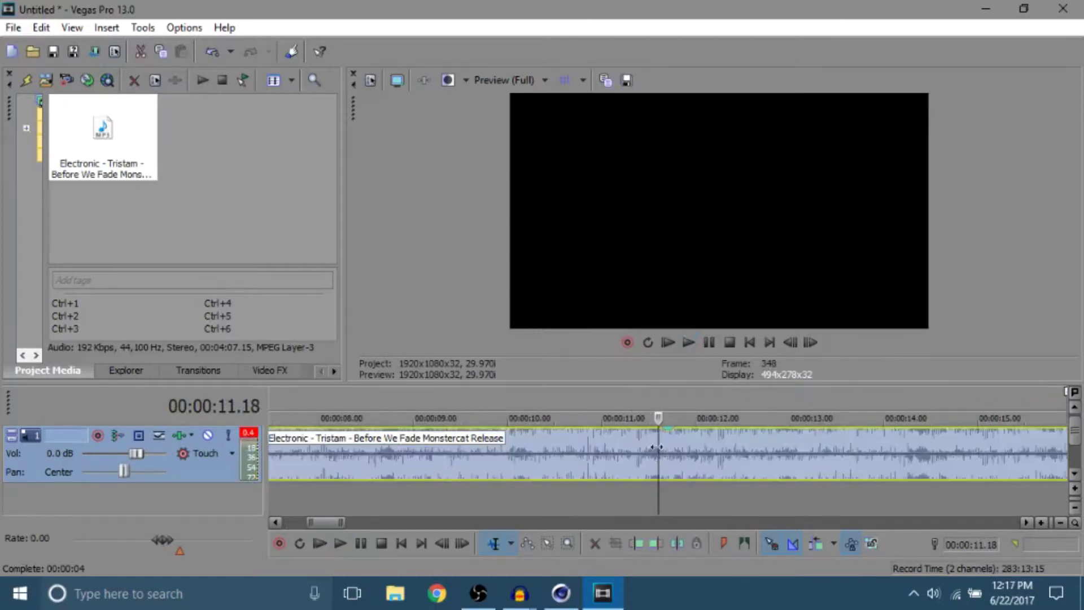
key("s")
key("Delete")
scroll(561, 433, "down", 3)
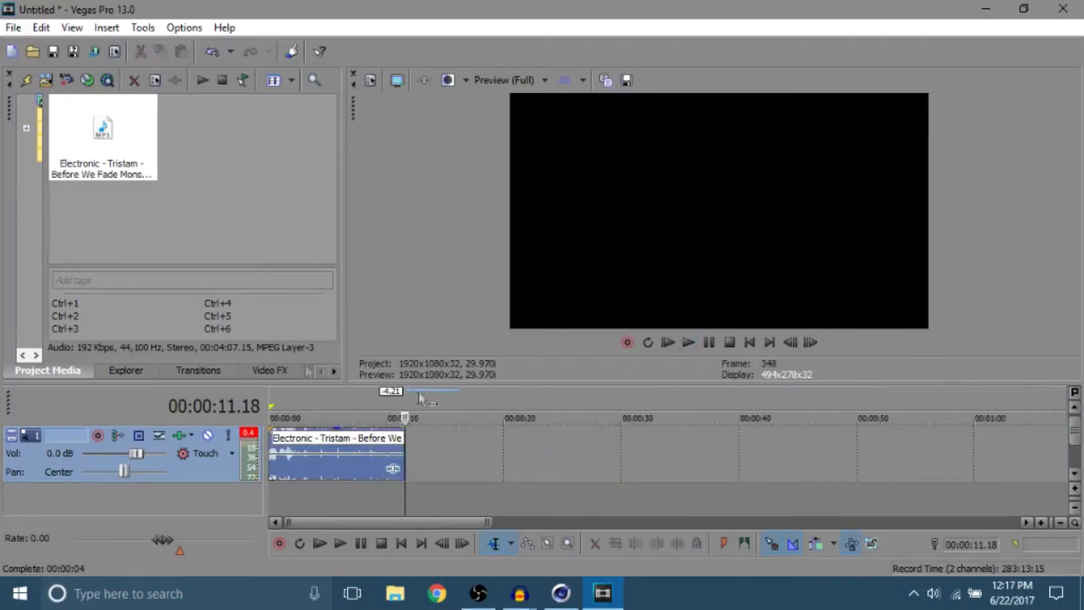
Play the clip briefly from the start, and give it a linear fade-in about 1.3 seconds long
left_click(271, 391)
scroll(271, 392, "up", 6)
scroll(279, 401, "down", 2)
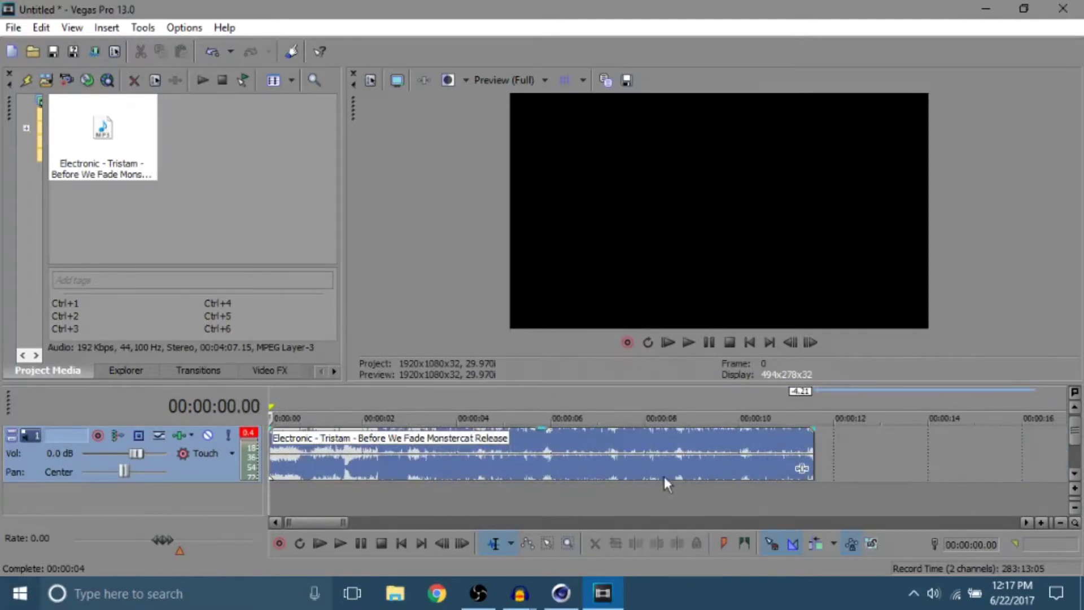
key("space")
key("space")
left_click_drag(276, 436, 330, 432)
right_click(330, 432)
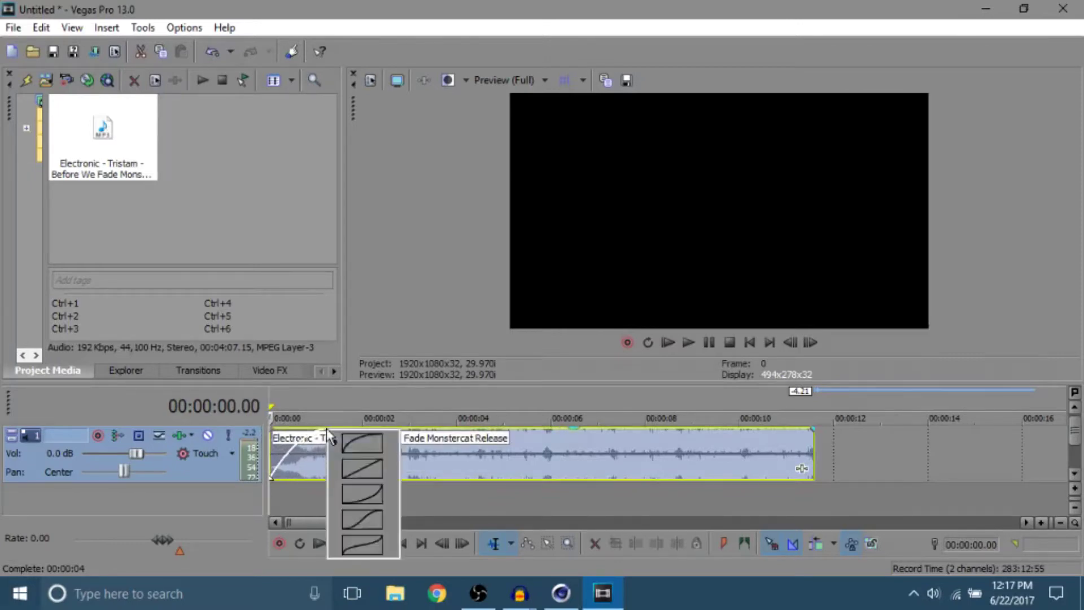
left_click(363, 466)
Give the end of the song clip a linear fade-out about 1.3 seconds long
left_click_drag(814, 427, 751, 429)
right_click(756, 432)
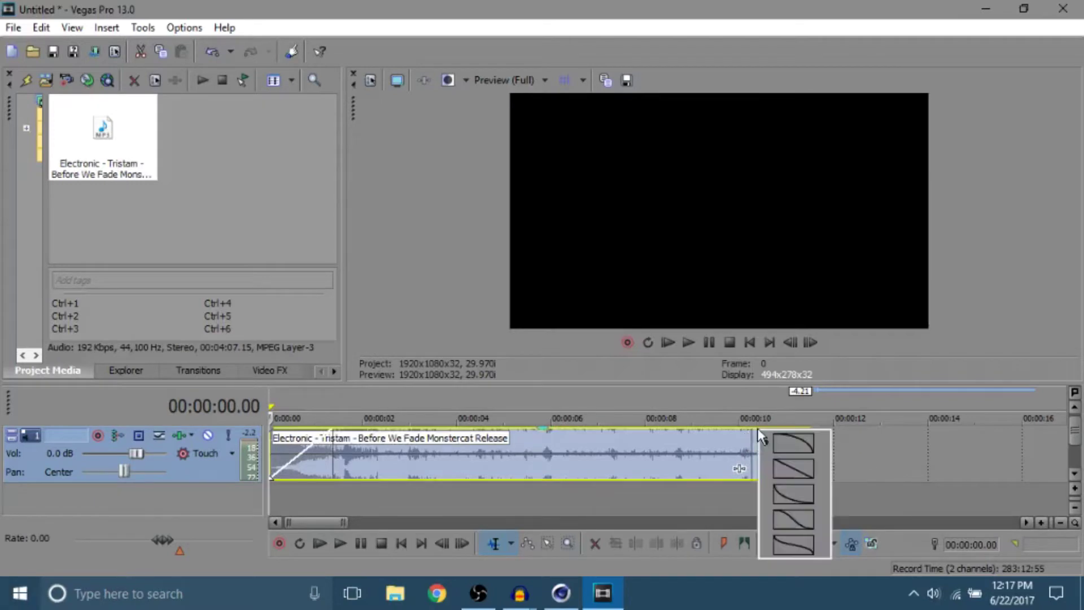
left_click(797, 475)
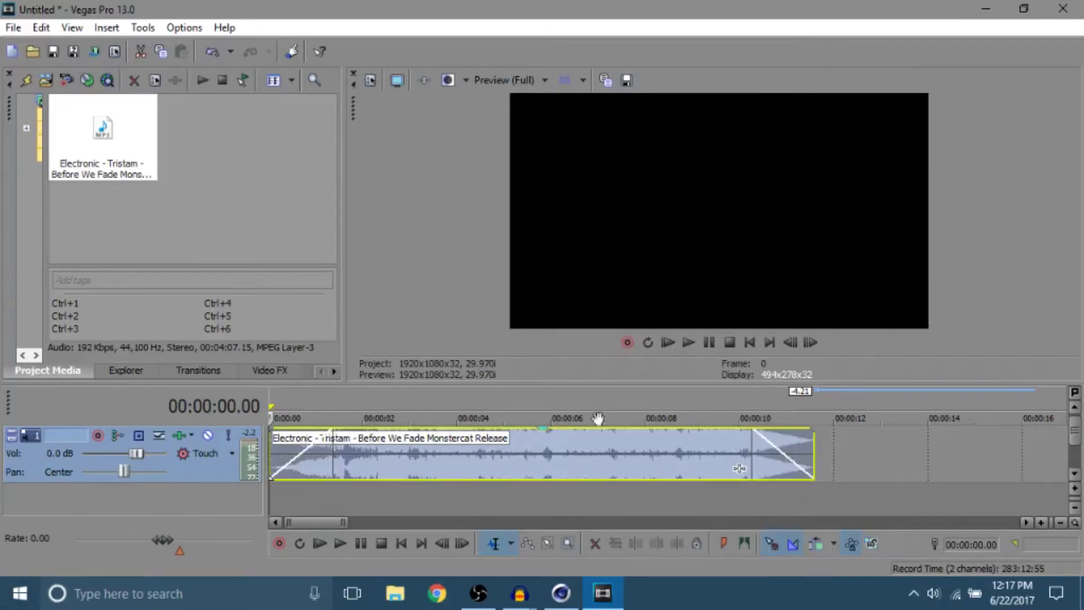
Play part of the faded song, and place a marker on the first beat at 00:00:02.09
key("space")
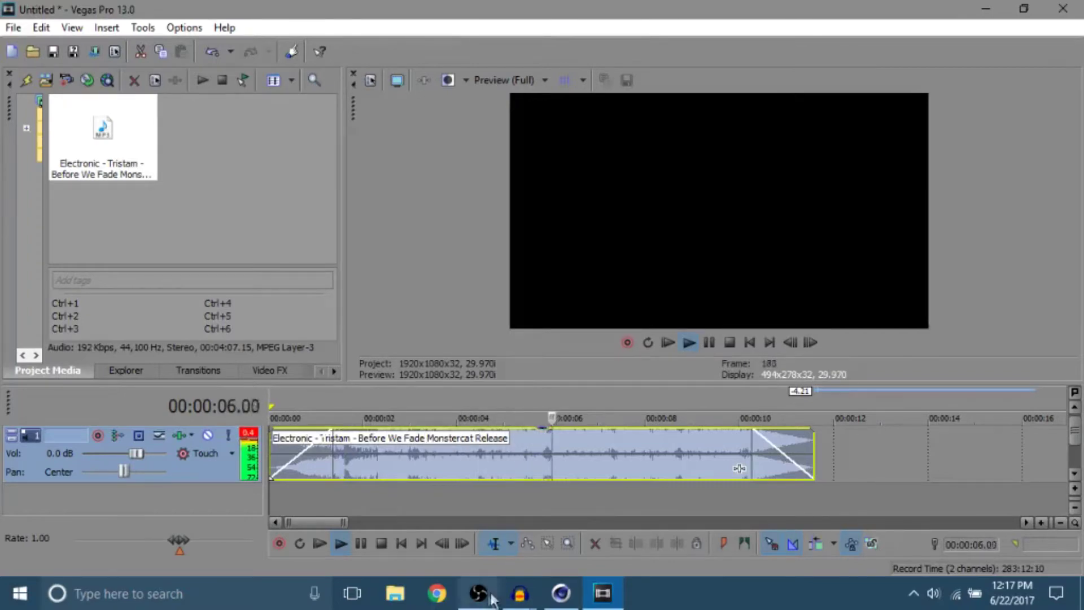
key("space")
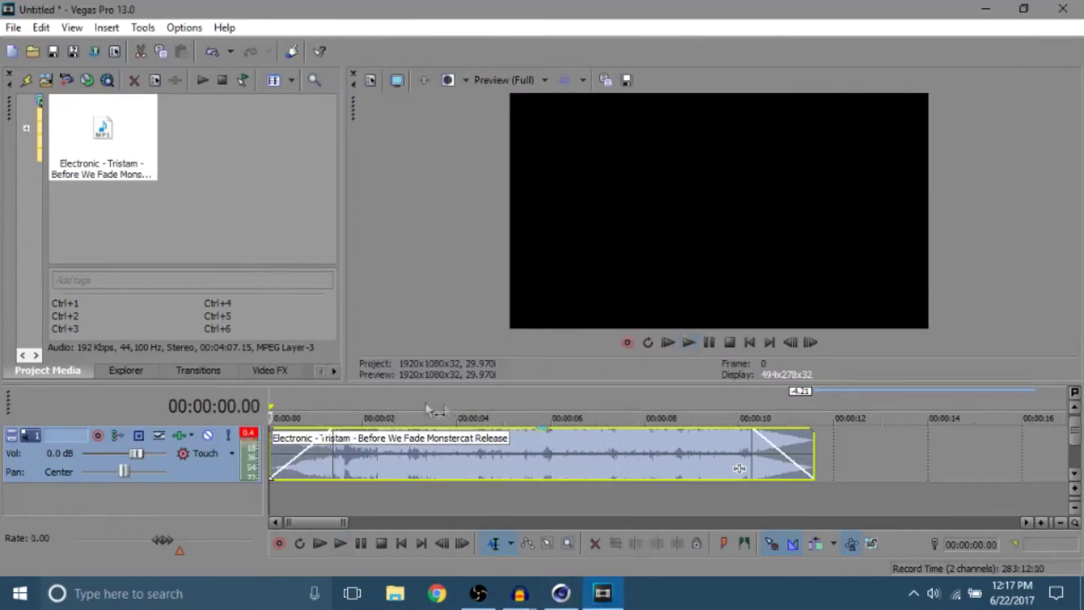
left_click(381, 404)
scroll(399, 403, "up", 2)
left_click(424, 404)
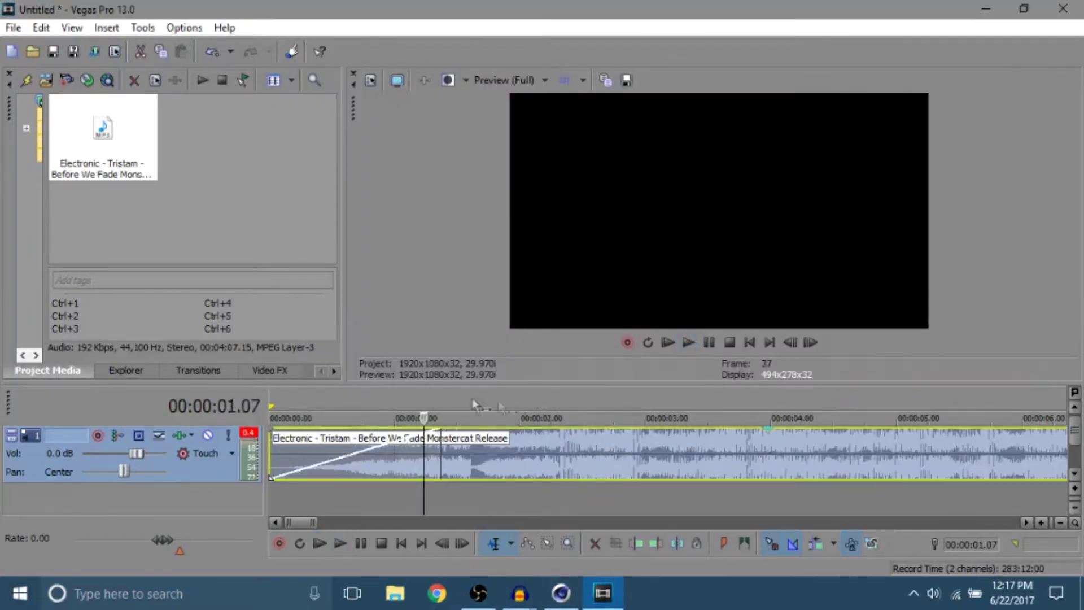
left_click(556, 397)
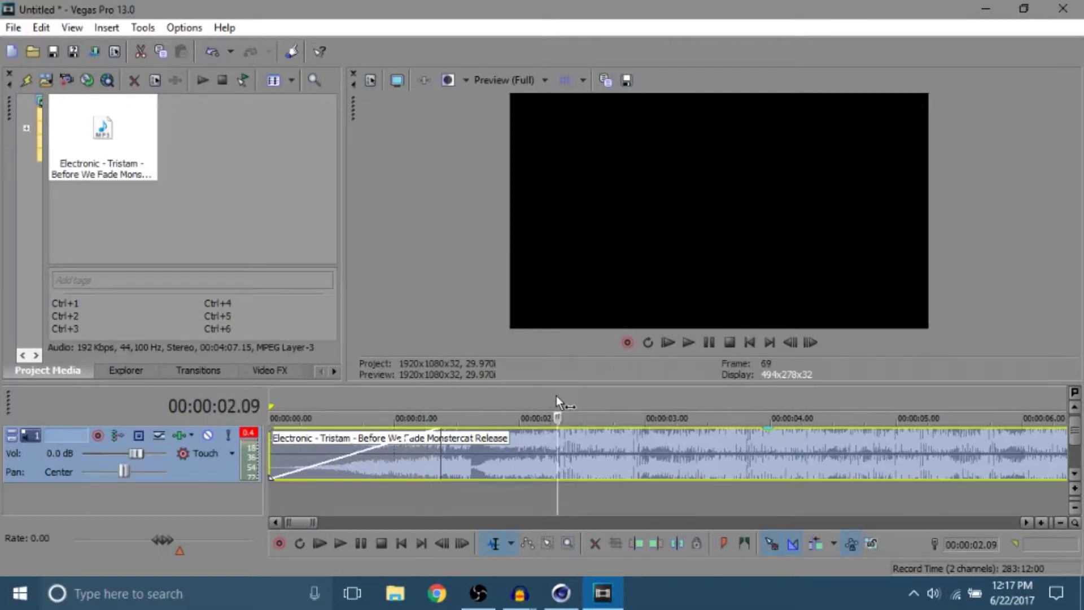
scroll(554, 397, "down", 1)
key("m")
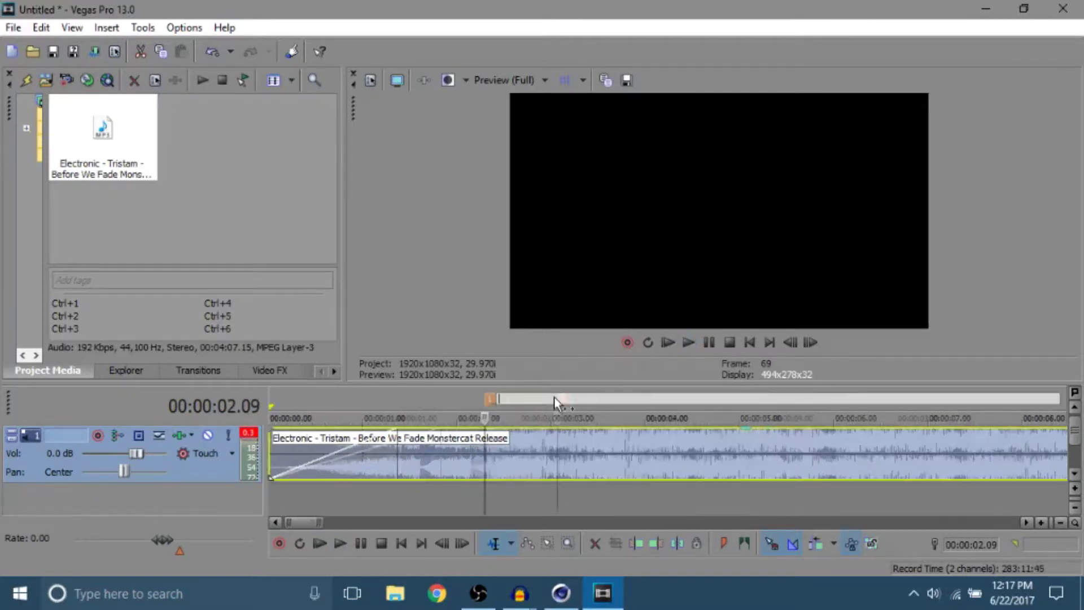
Play on from the first marker and place a second beat marker at 00:00:03.23
scroll(621, 400, "up", 2)
key("space")
key("space")
key("space")
scroll(663, 438, "down", 2)
left_click(625, 407)
key("m")
Play through the song, adding beat markers at 00:00:05.06, 00:00:05.20, about 00:00:06.17 and 00:00:08.00
key("space")
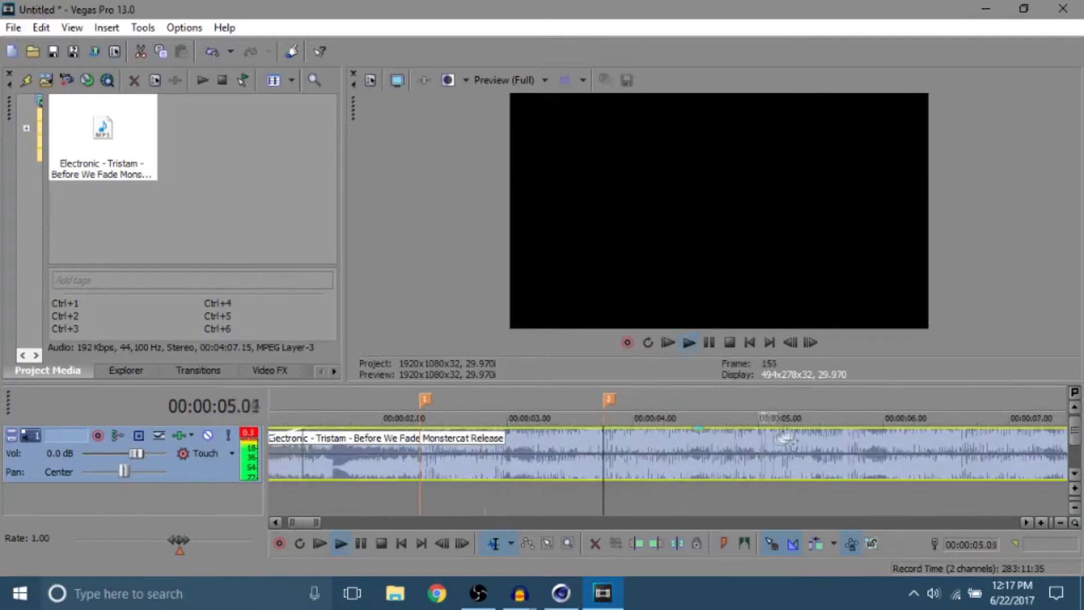
key("m")
left_click(716, 405)
key("m")
key("space")
left_click(830, 404)
key("m")
key("space")
left_click(839, 435)
key("m")
key("space")
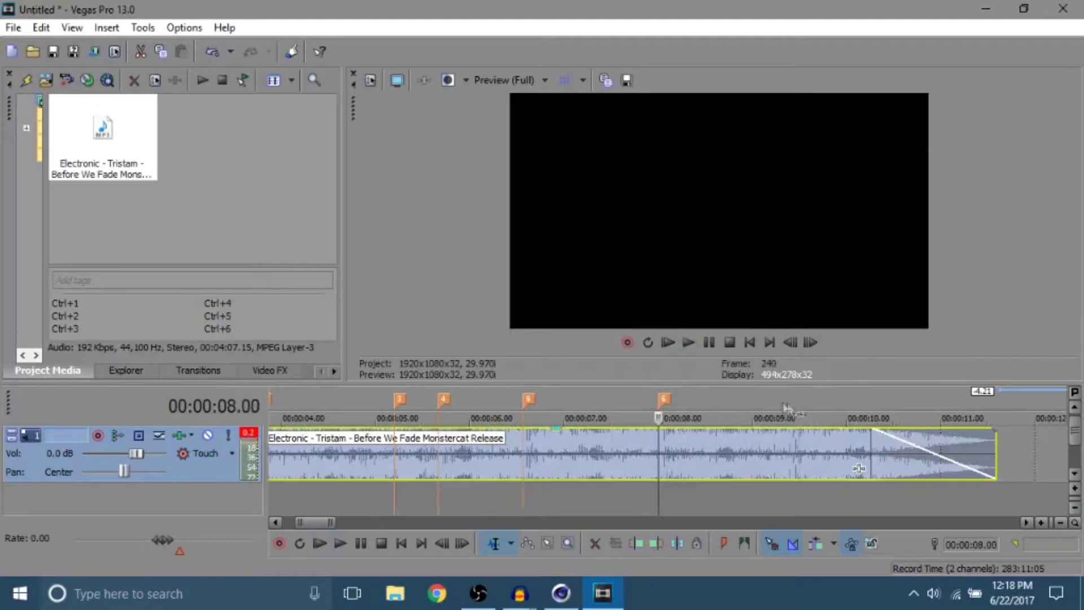
Add a seventh beat marker at 00:00:09.11, play the remainder of the song, and return to the start
scroll(790, 437, "up", 3)
left_click(697, 438)
key("m")
scroll(700, 437, "down", 2)
scroll(682, 404, "up", 3)
scroll(682, 404, "down", 6)
key("space")
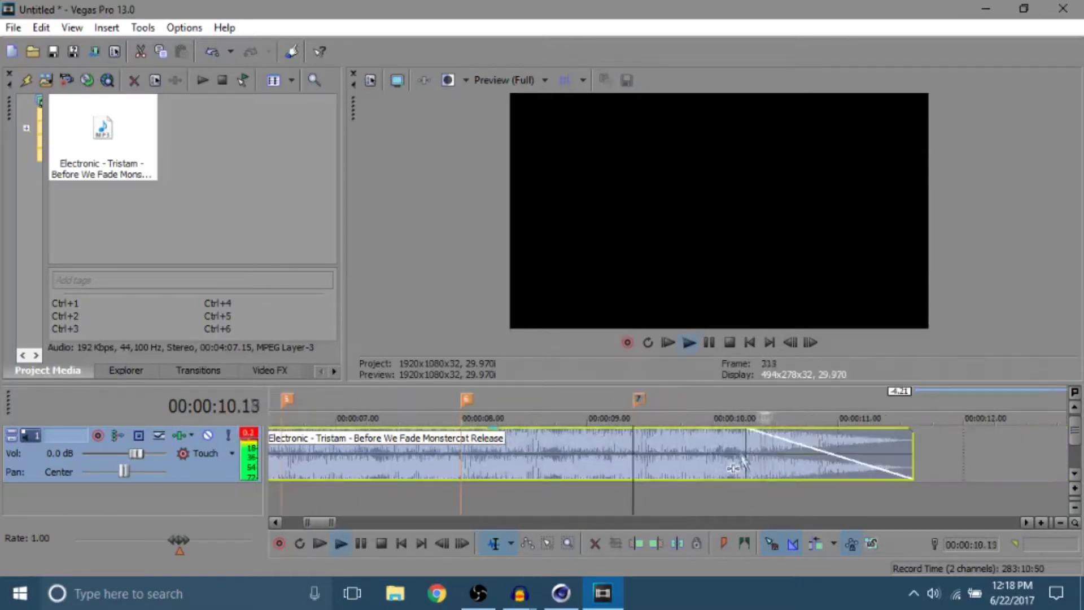
key("space")
scroll(682, 404, "down", 5)
left_click(273, 403)
scroll(274, 403, "up", 2)
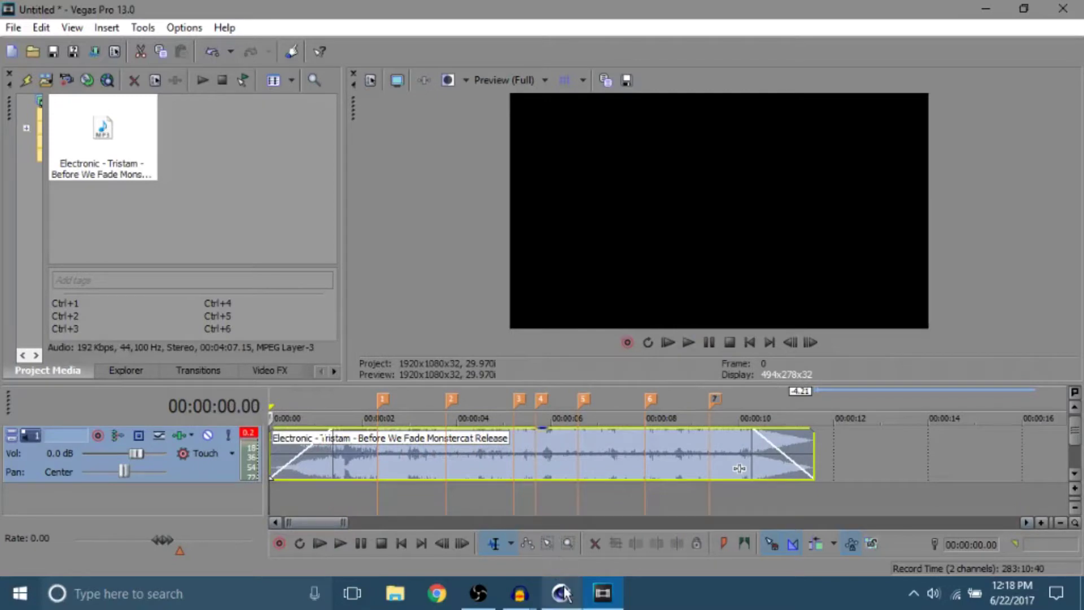
Switch to Cinema 4D and change the interface layout to Animation
mouse_move(565, 594)
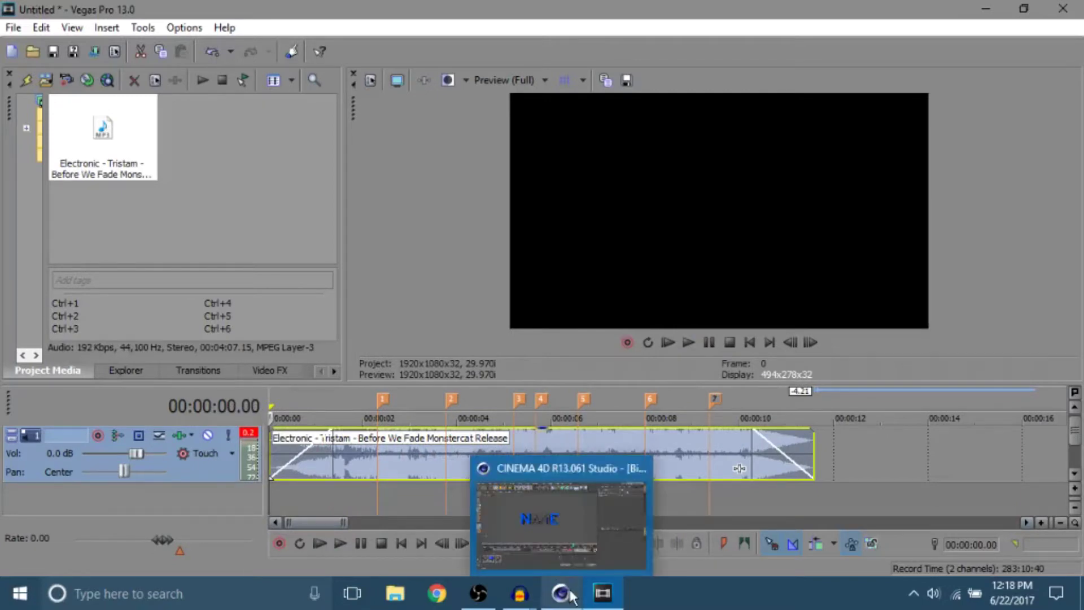
left_click(571, 596)
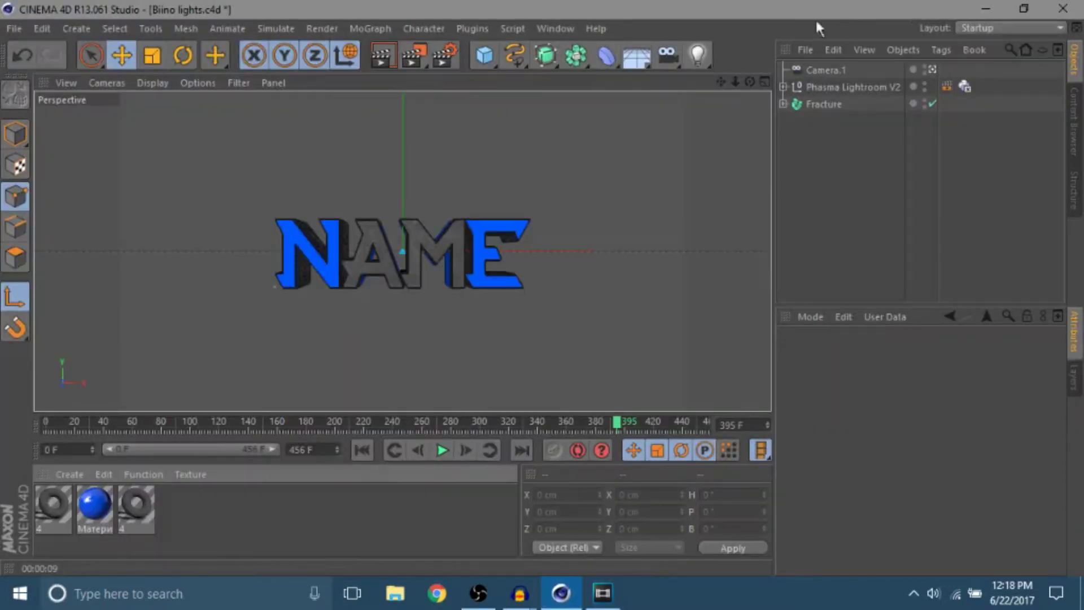
left_click(992, 28)
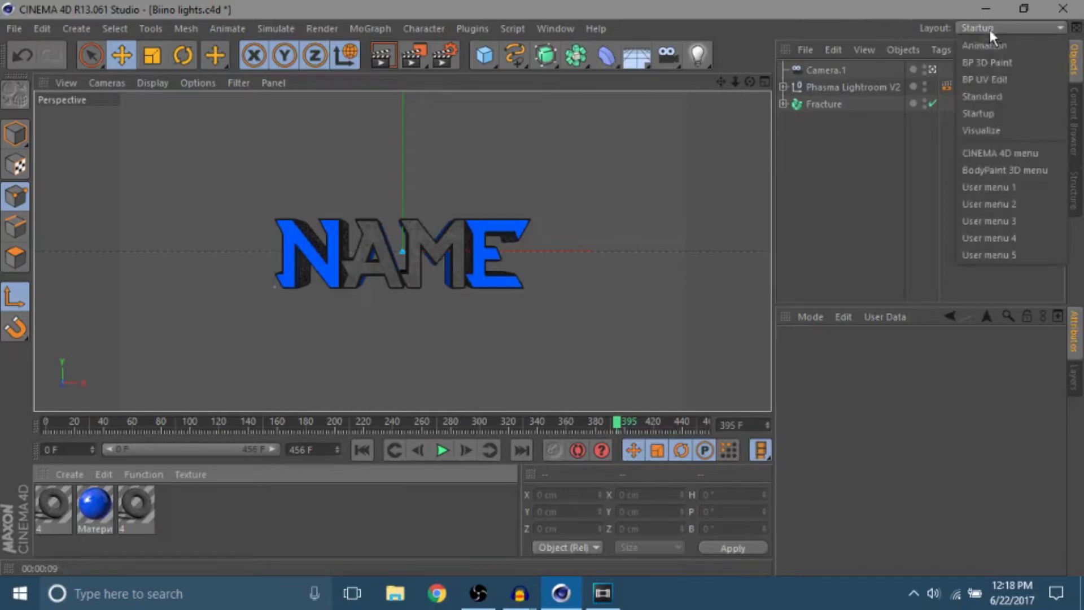
left_click(985, 44)
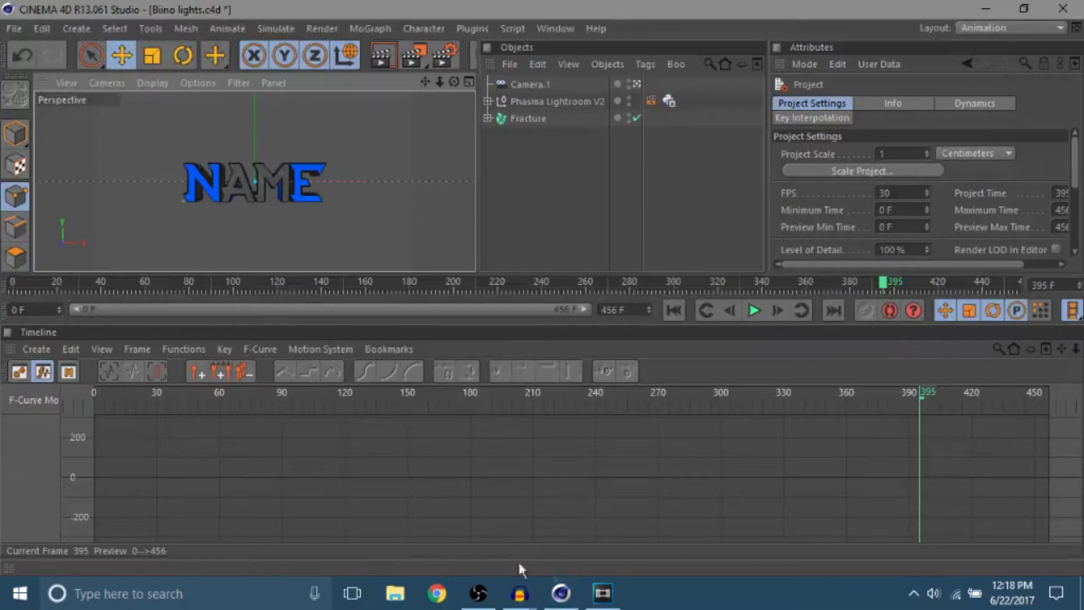
Check the frames of the first two song markers in Vegas Pro, and add matching Cinema 4D timeline markers at frames 69 and 113
left_click(602, 593)
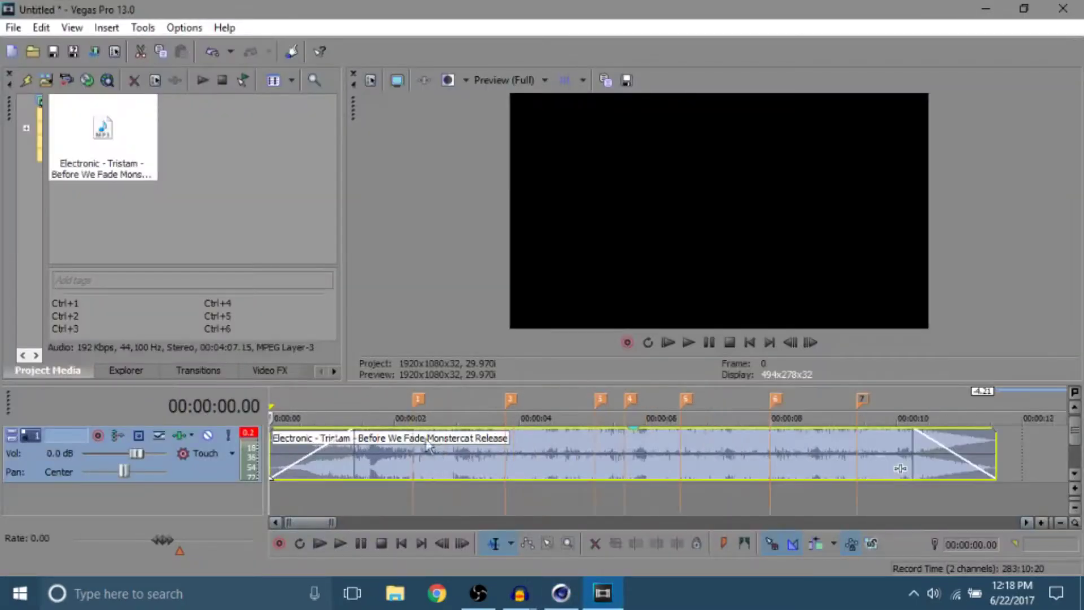
left_click(416, 400)
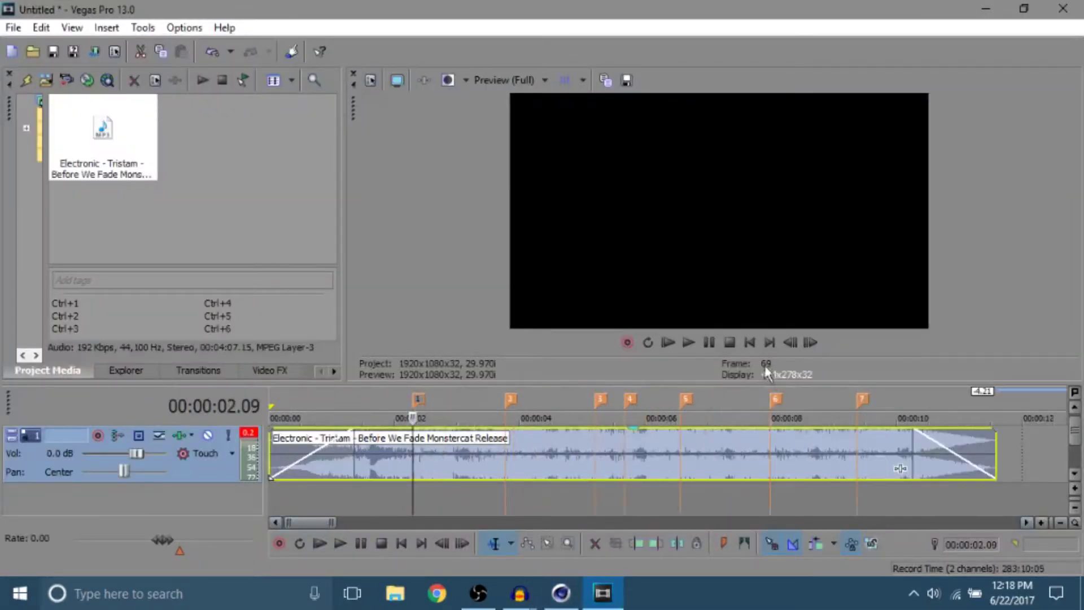
left_click(510, 399)
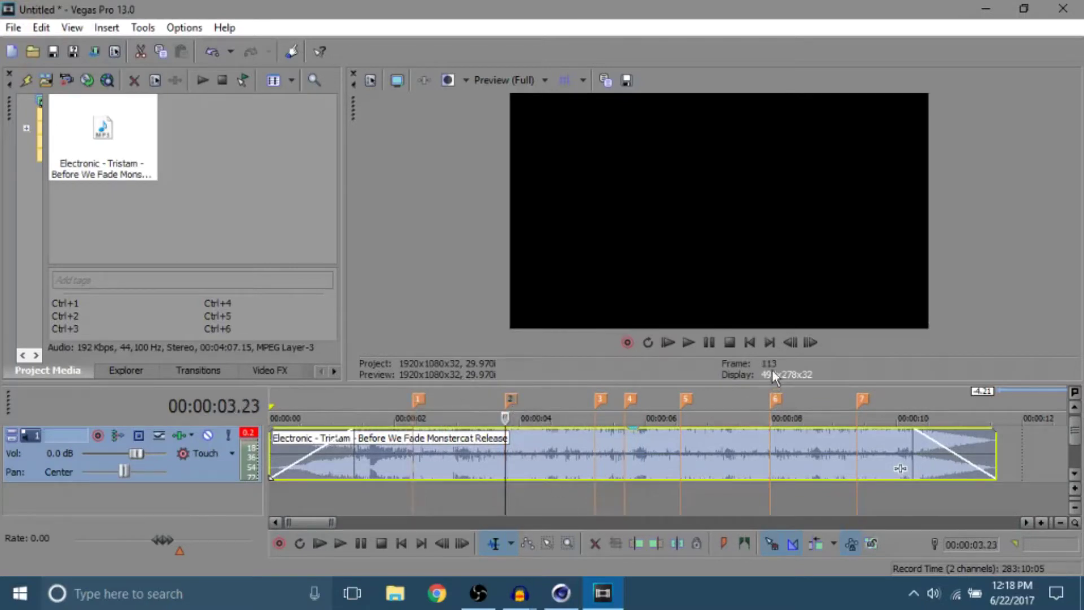
left_click(556, 596)
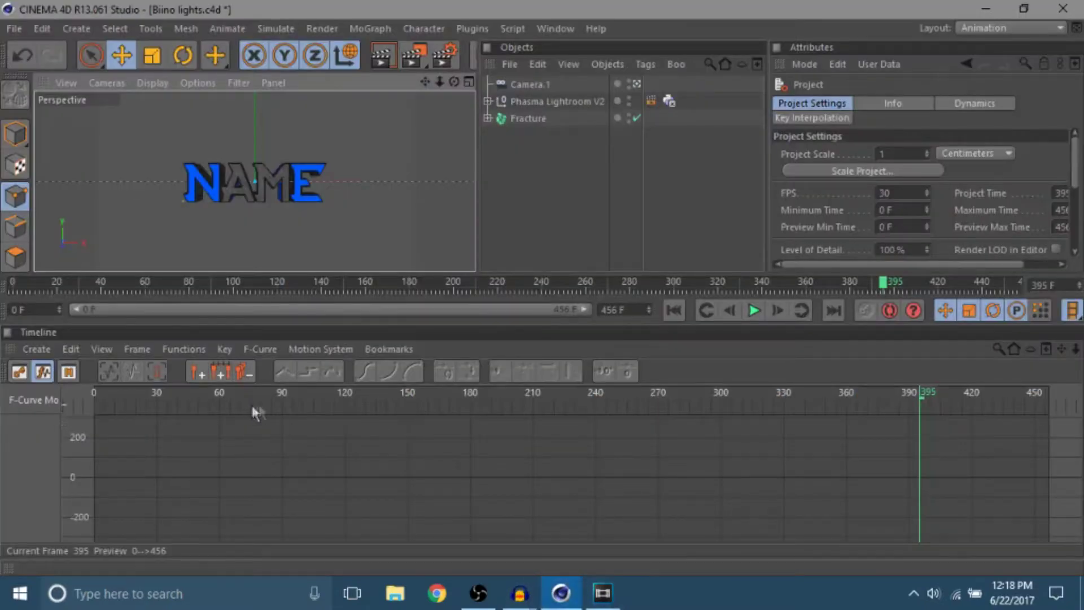
scroll(232, 389, "up", 2)
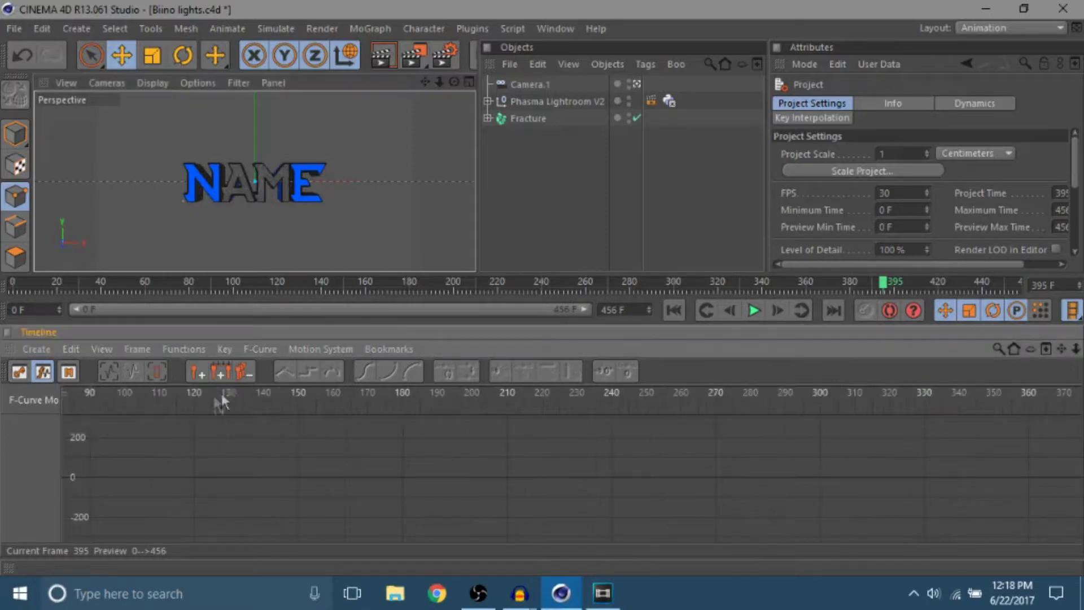
scroll(205, 390, "down", 1)
left_click_drag(188, 393, 175, 393)
left_click(196, 372)
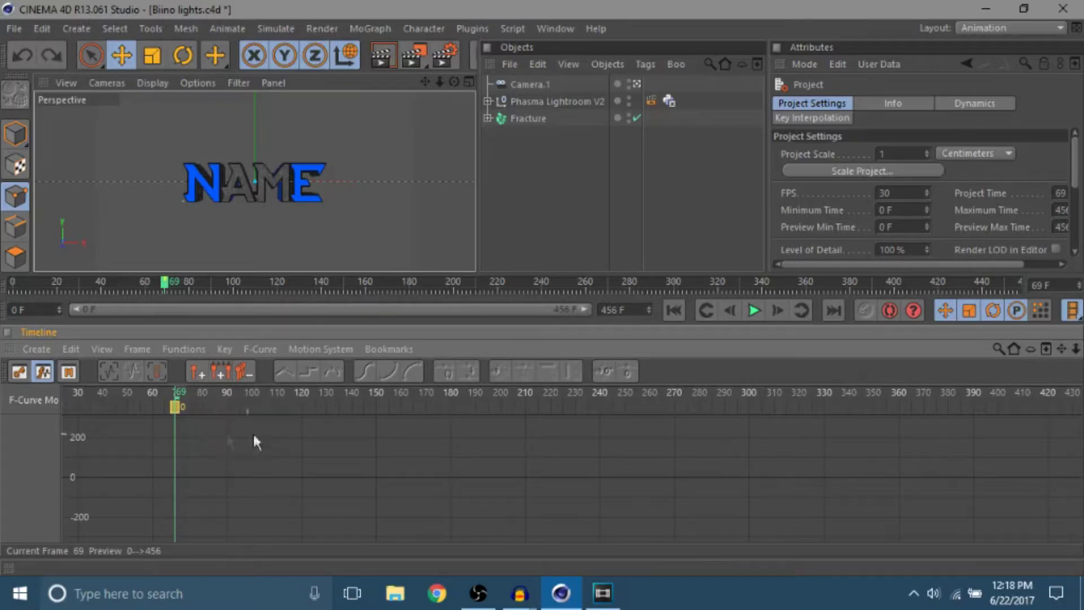
left_click(285, 393)
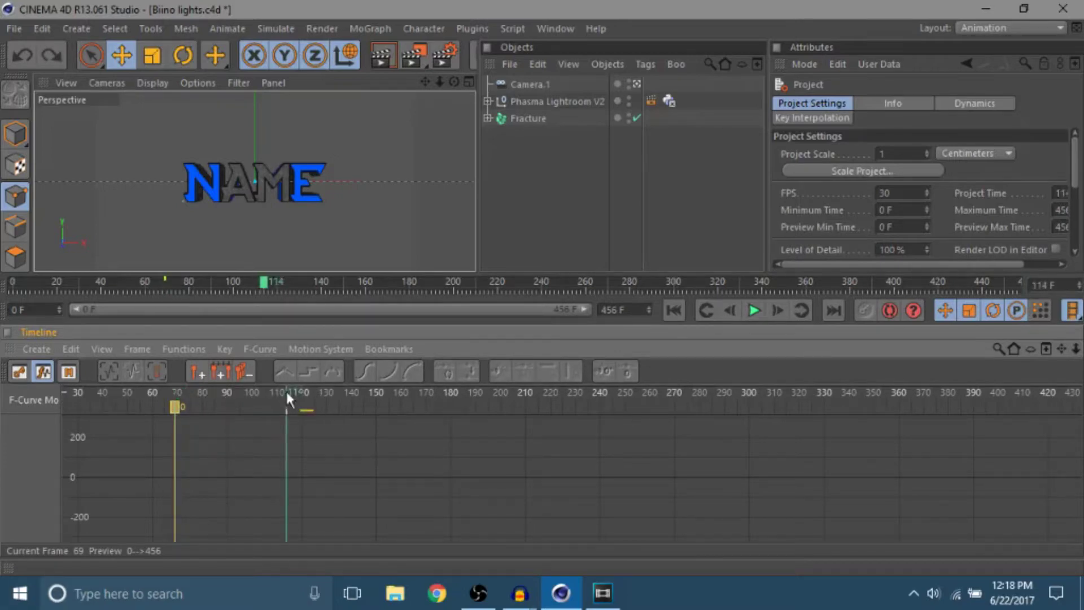
left_click(196, 370)
Check the third and fourth song markers in Vegas Pro, and add matching Cinema 4D timeline markers at frames 156 and 170
left_click(603, 593)
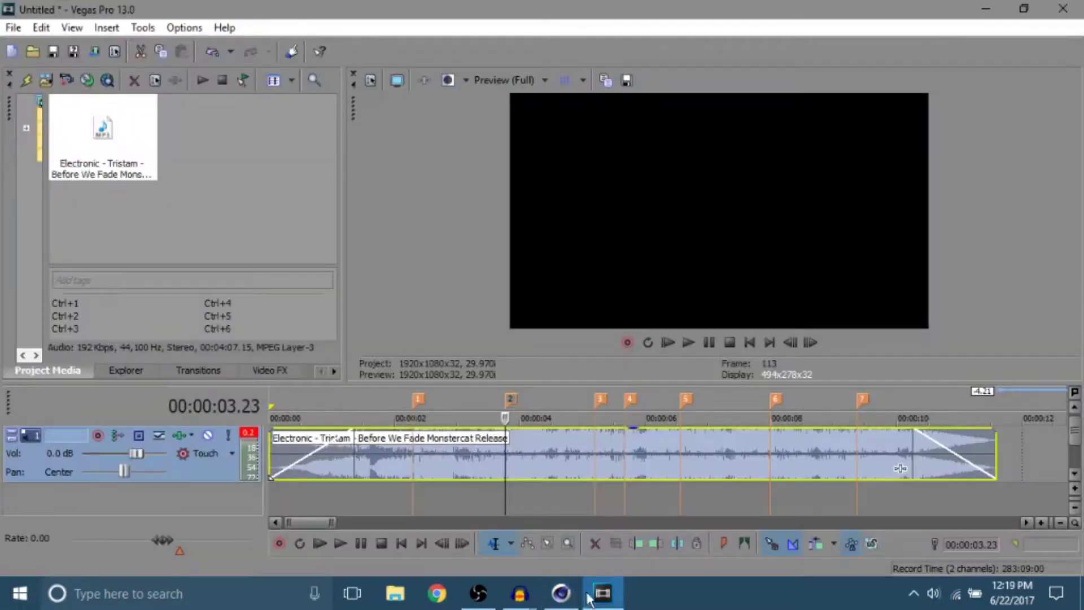
left_click(601, 401)
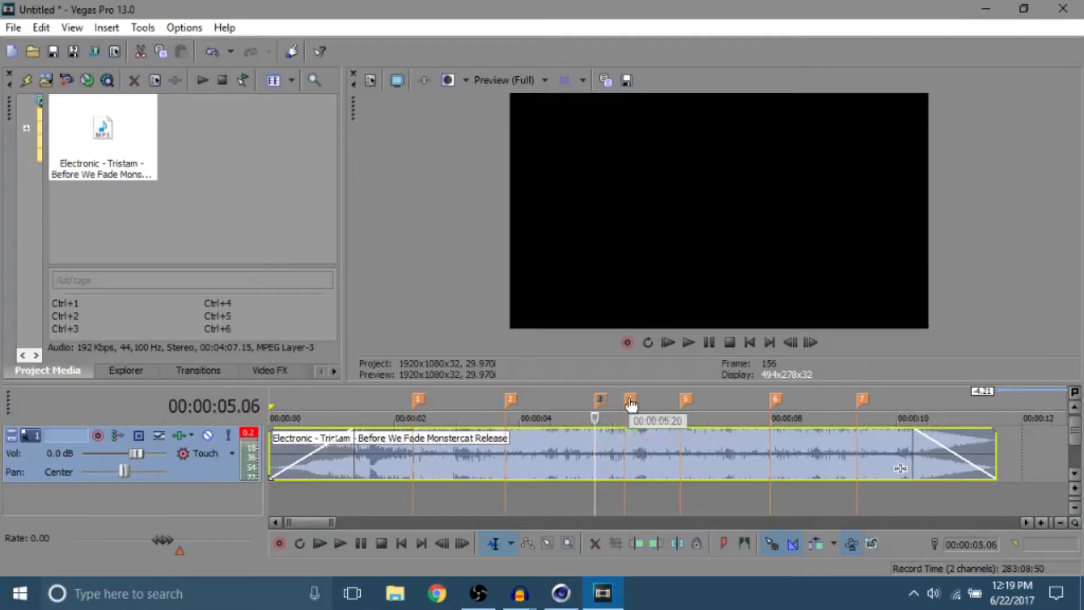
key("alt+Tab")
left_click(392, 394)
left_click(197, 371)
left_click(426, 394)
left_click(198, 372)
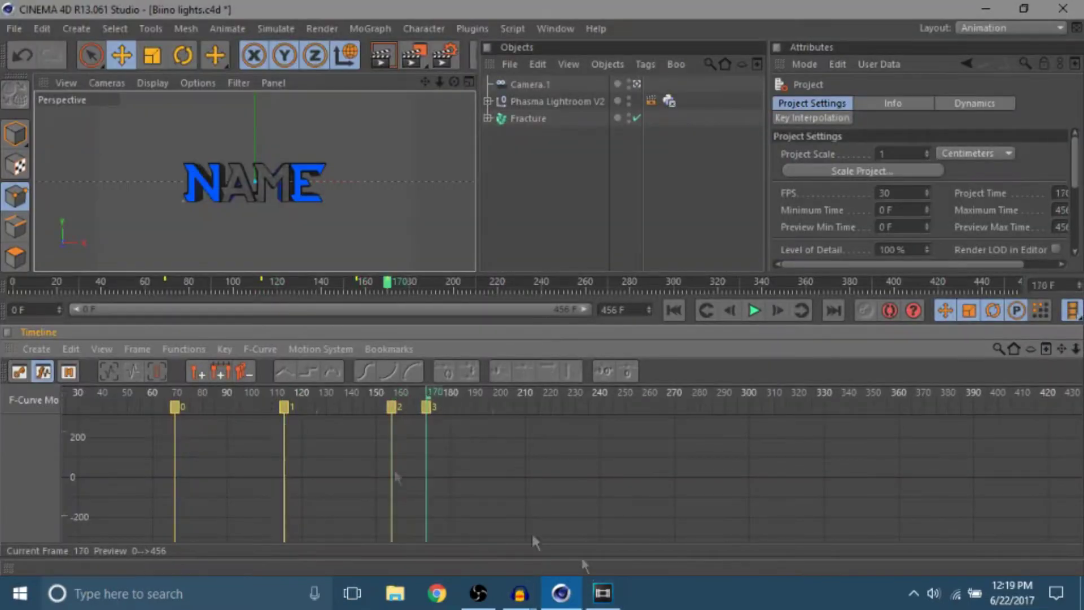
Check the fifth and sixth song markers in Vegas Pro, and add Cinema 4D timeline markers at about frame 197 and at frame 240
left_click(603, 592)
left_click(685, 399)
left_click(775, 400)
left_click(561, 593)
left_click_drag(497, 395, 493, 394)
left_click(198, 372)
left_click(599, 394)
left_click(197, 372)
Check the seventh song marker in Vegas Pro, and add a matching Cinema 4D timeline marker at frame 281
left_click(601, 594)
left_click(860, 398)
left_click(561, 593)
left_click_drag(707, 394, 703, 394)
left_click(197, 371)
Look inside the Ryxn Intro Pack 2017 folder in Documents, and return to Cinema 4D
left_click(396, 592)
left_click(300, 259)
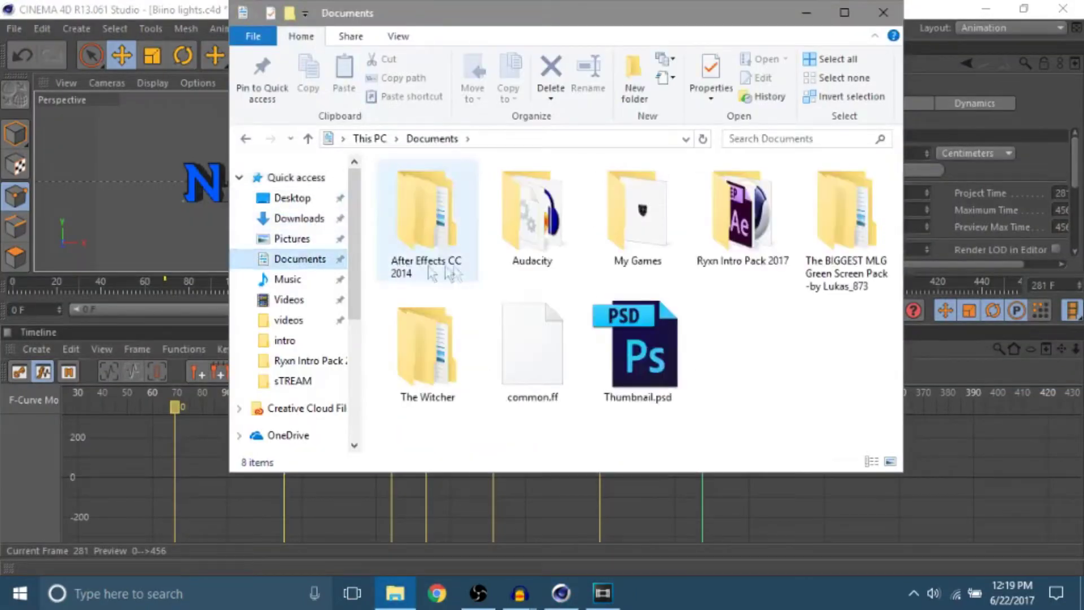
double_click(759, 246)
double_click(435, 304)
left_click(560, 592)
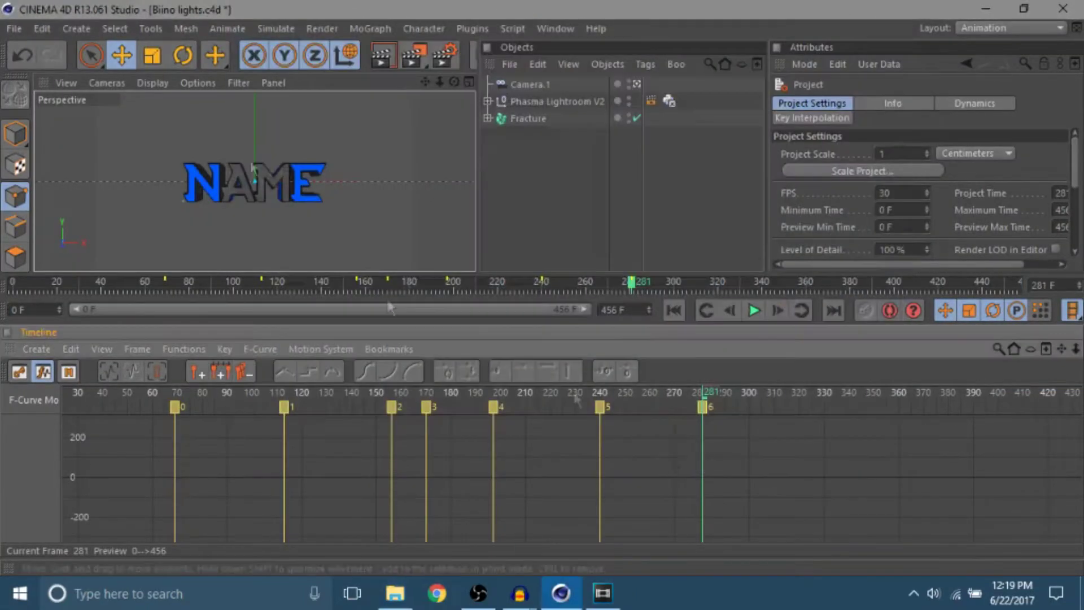
Check the song's end frame in Vegas Pro, set the Cinema 4D animation's end to 348 F, and switch to the Standard layout
left_click(603, 593)
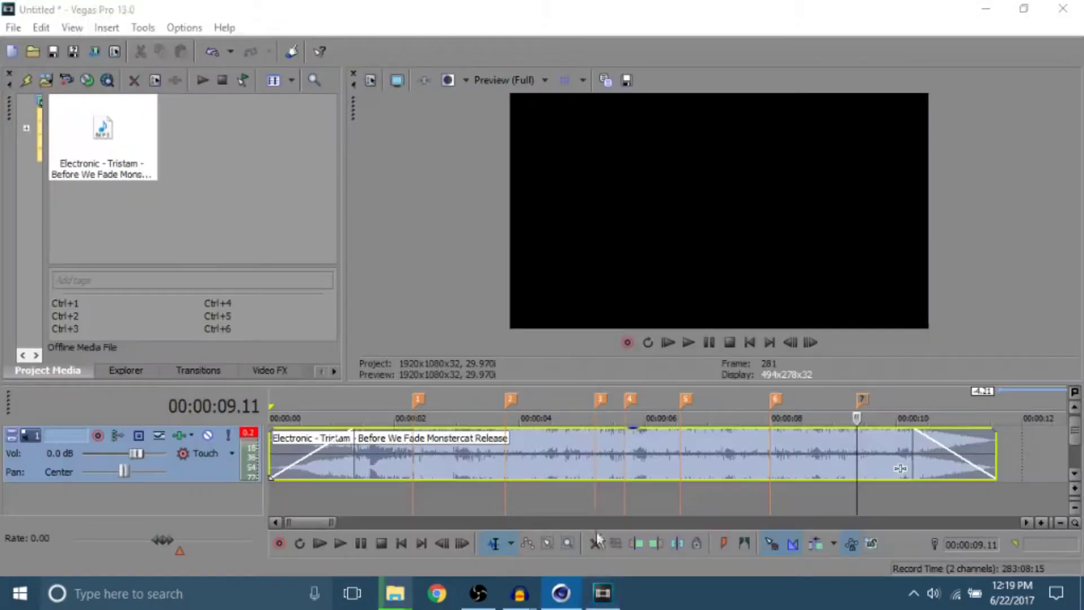
left_click(996, 401)
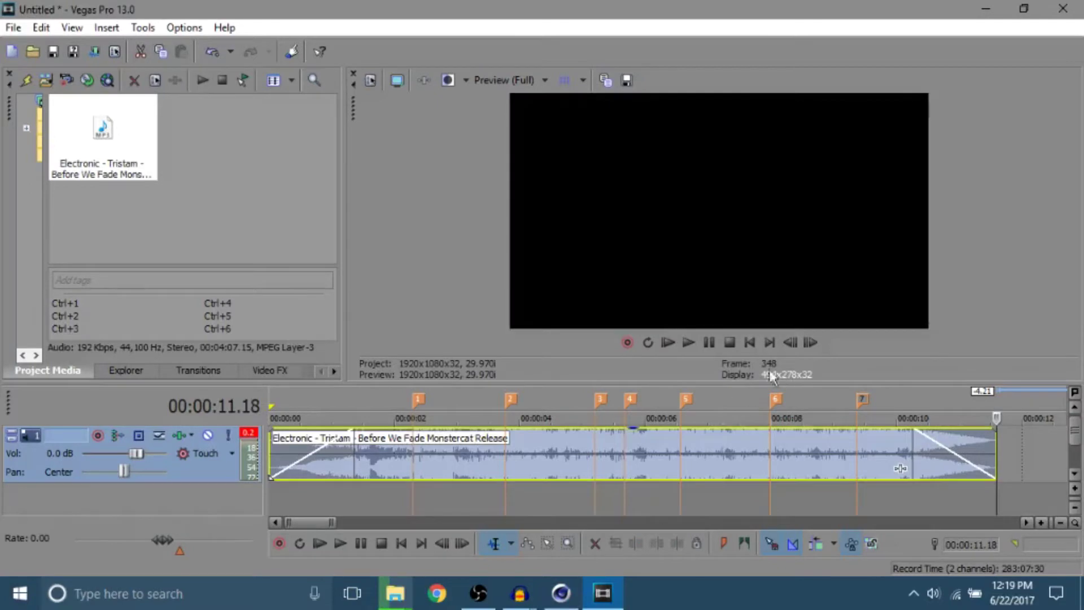
left_click(560, 592)
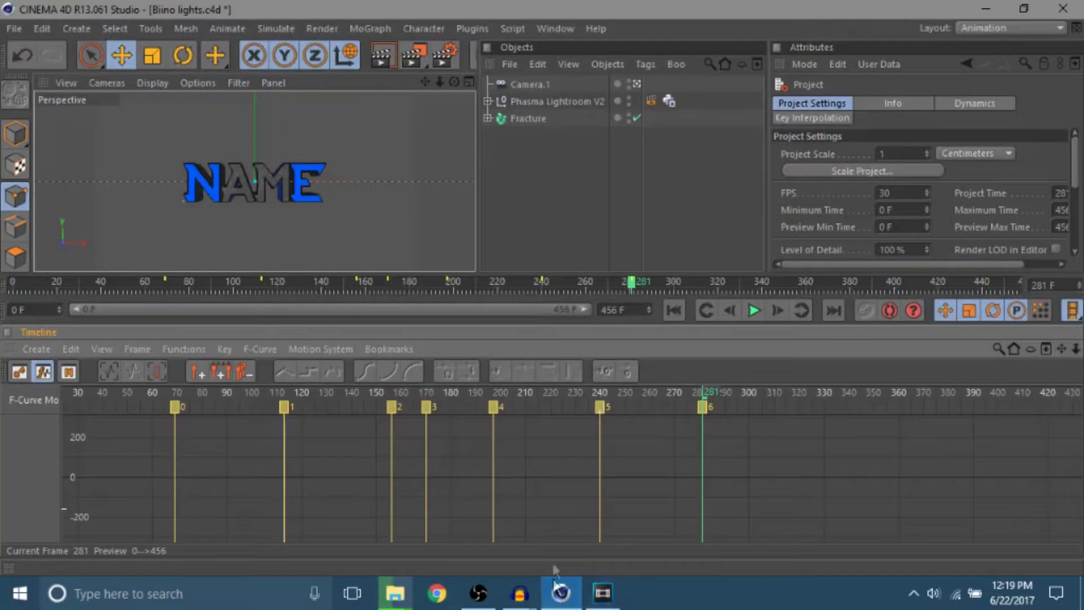
double_click(623, 315)
type("348")
left_click(598, 339)
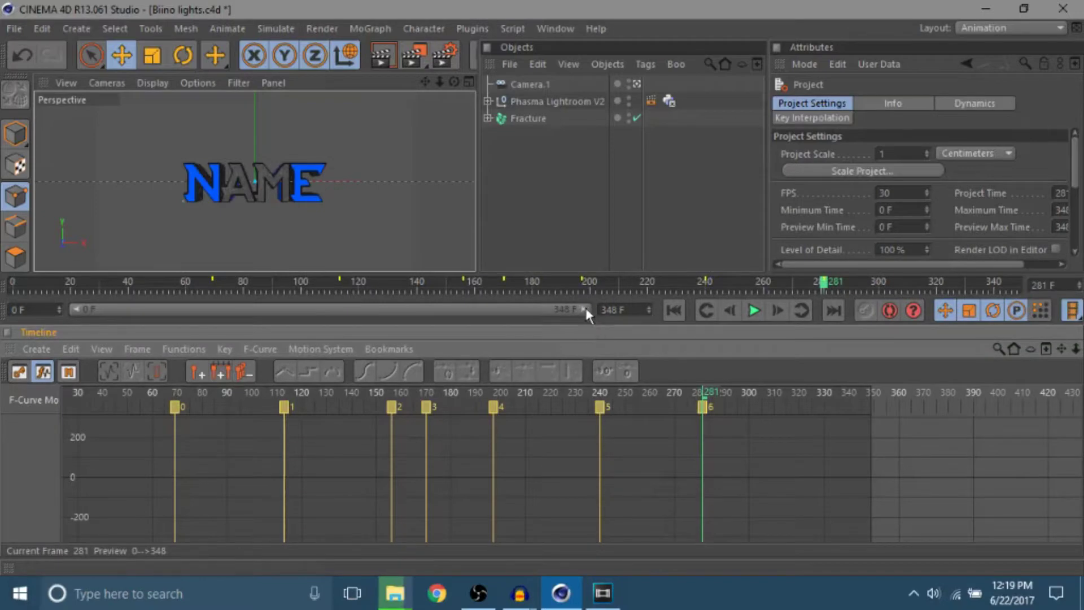
left_click(585, 309)
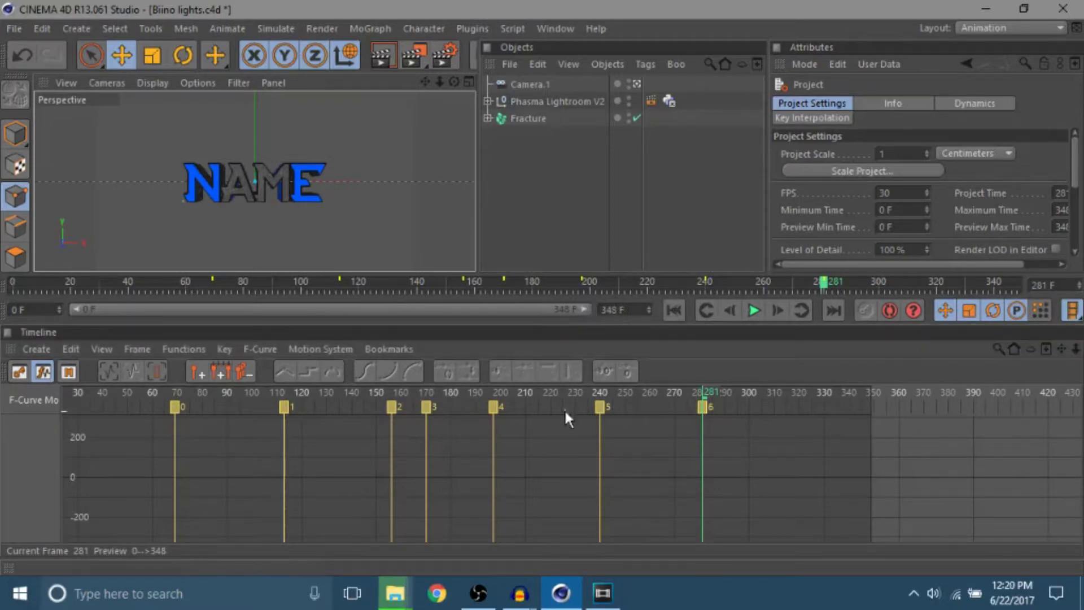
left_click(959, 27)
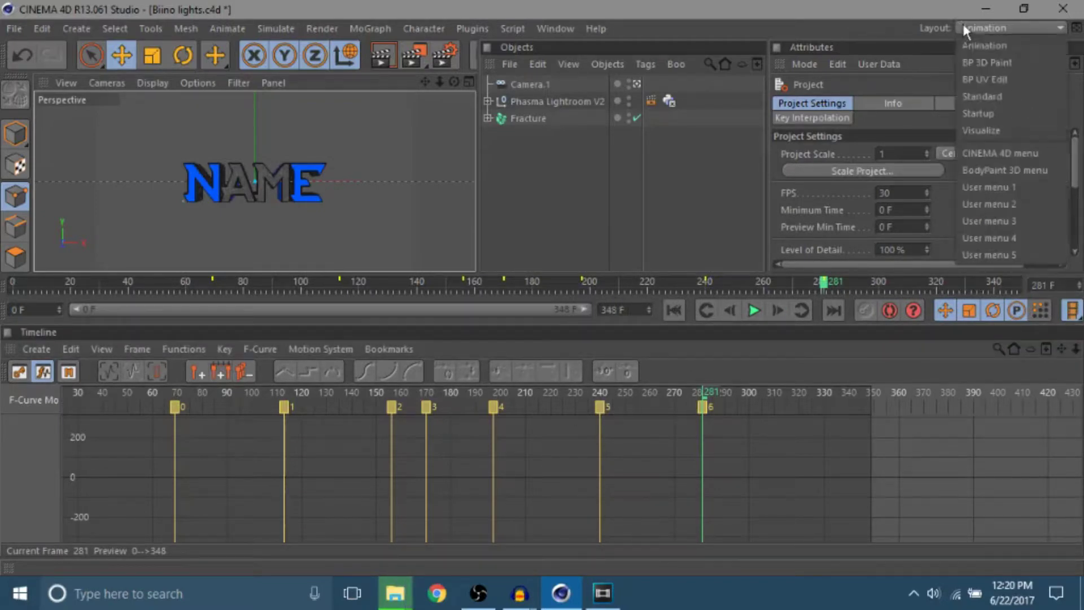
left_click(982, 103)
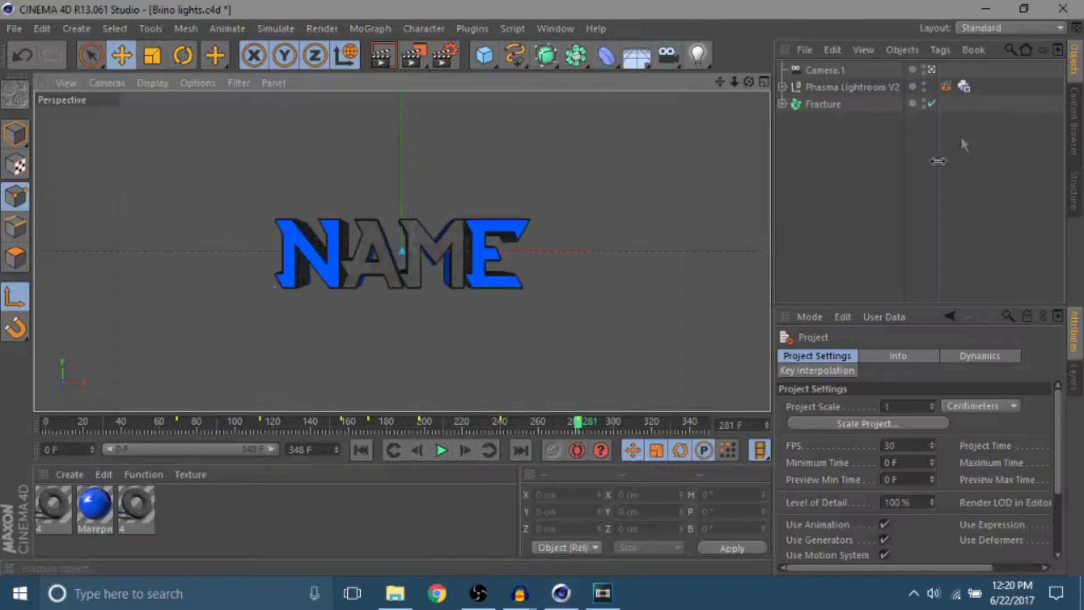
Browse the Desktop output location in Vegas Pro's Render As dialog, and close Vegas Pro to return to Cinema 4D
left_click(602, 593)
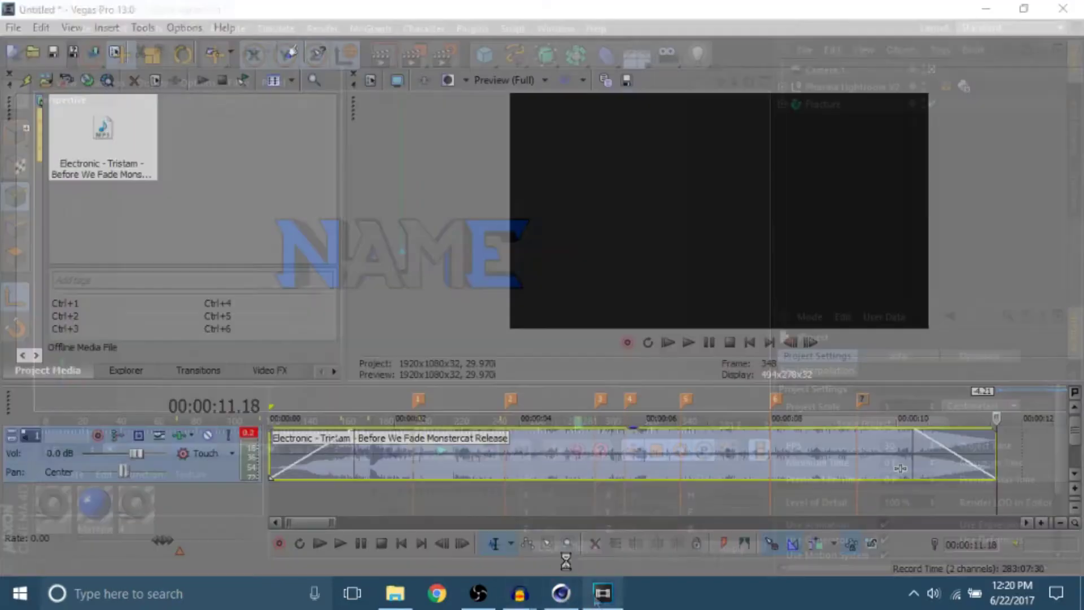
left_click(13, 28)
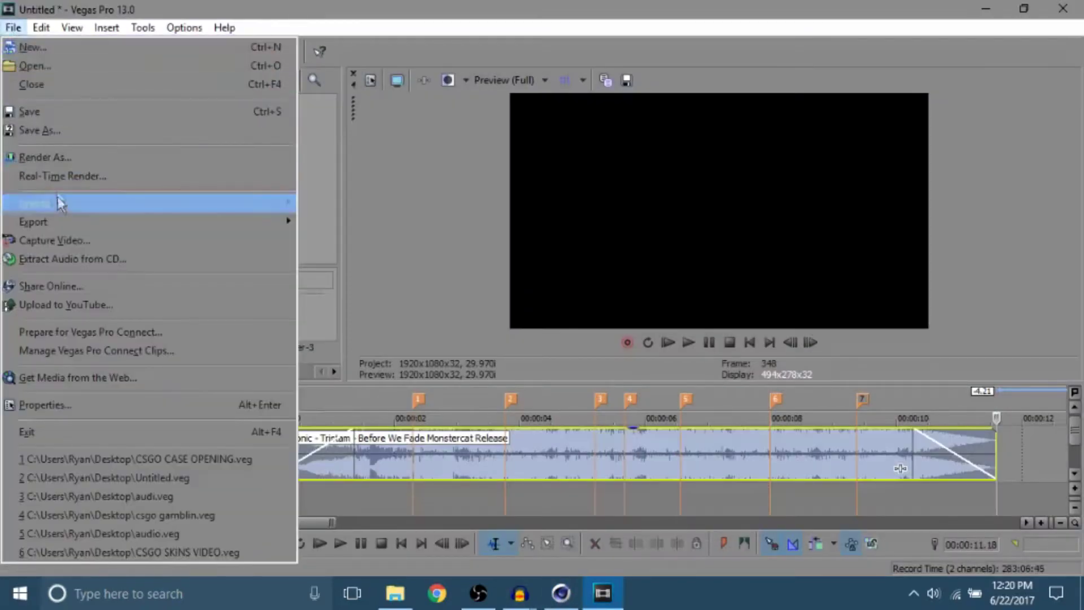
left_click(66, 158)
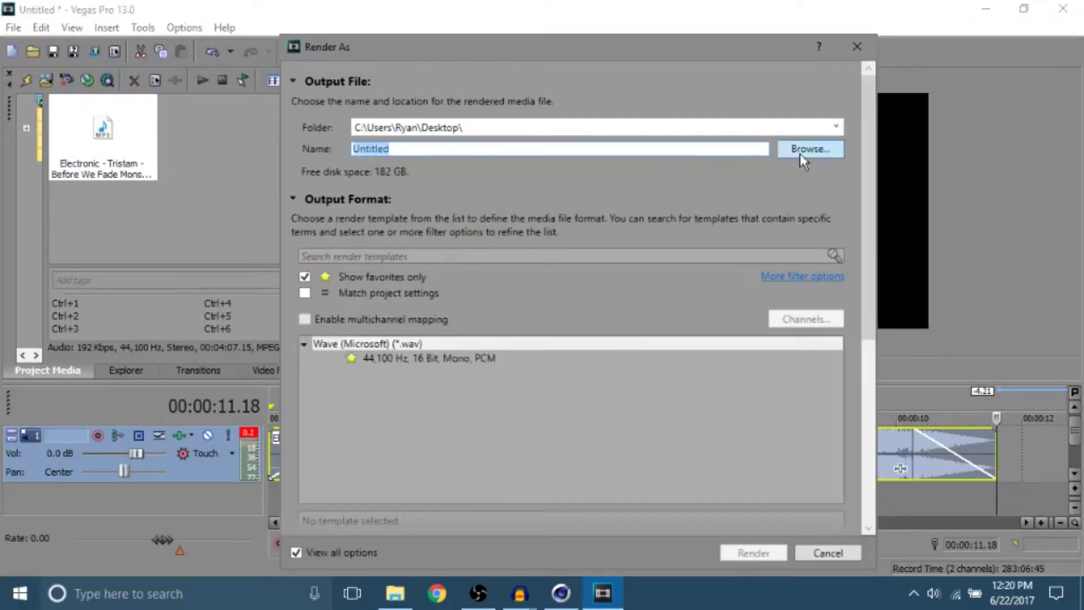
left_click(804, 149)
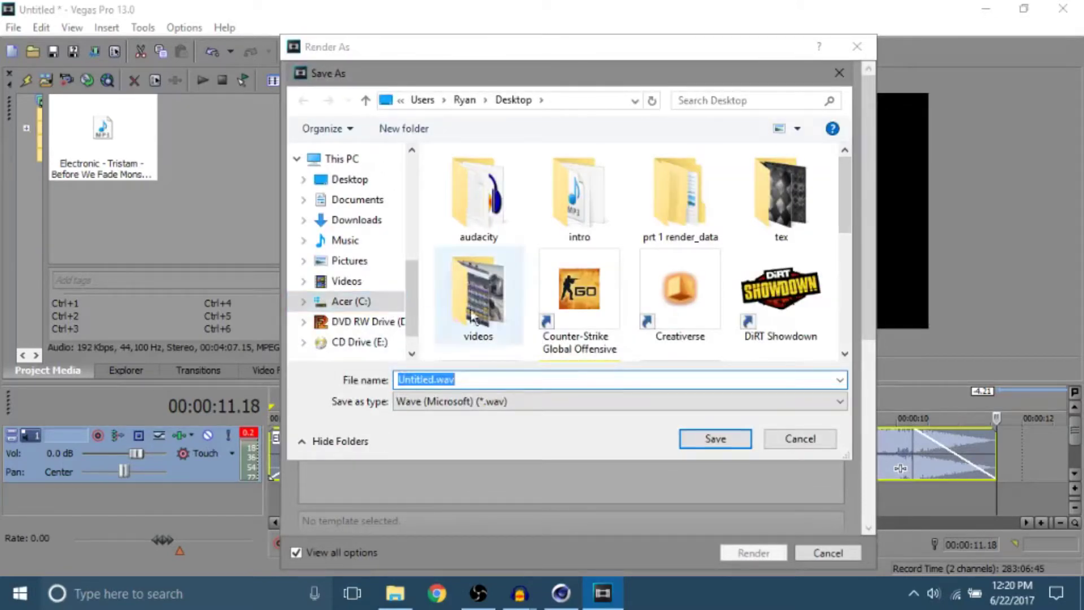
scroll(579, 299, "down", 5)
scroll(334, 289, "up", 3)
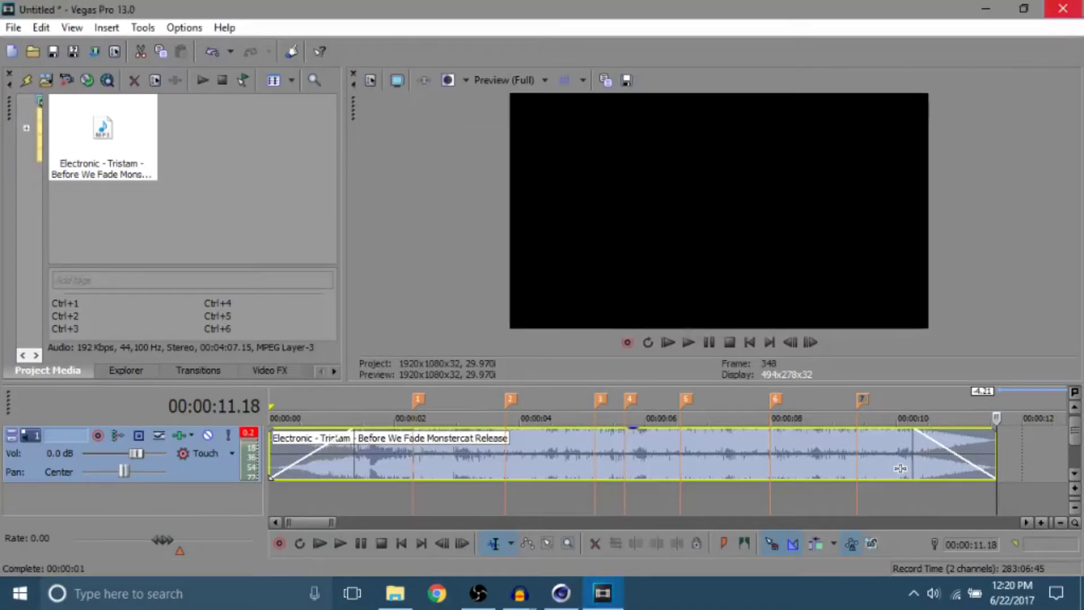
left_click(1063, 8)
left_click(575, 263)
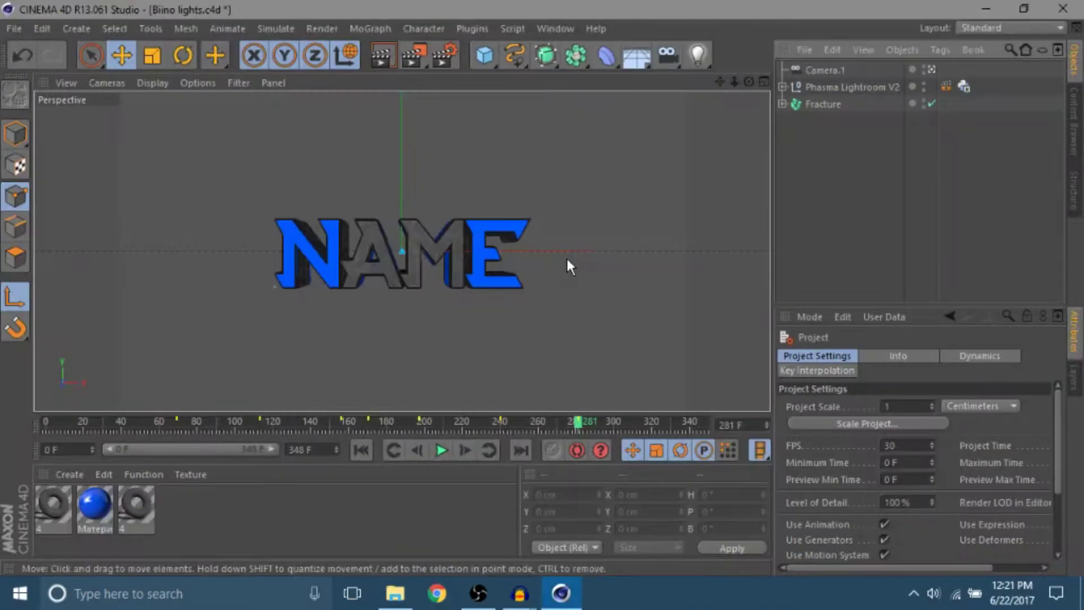
Add a MoGraph Sound effector and load the song from the Ryxn Intro Pack 2017 folder as its sound file
left_click(382, 30)
mouse_move(385, 60)
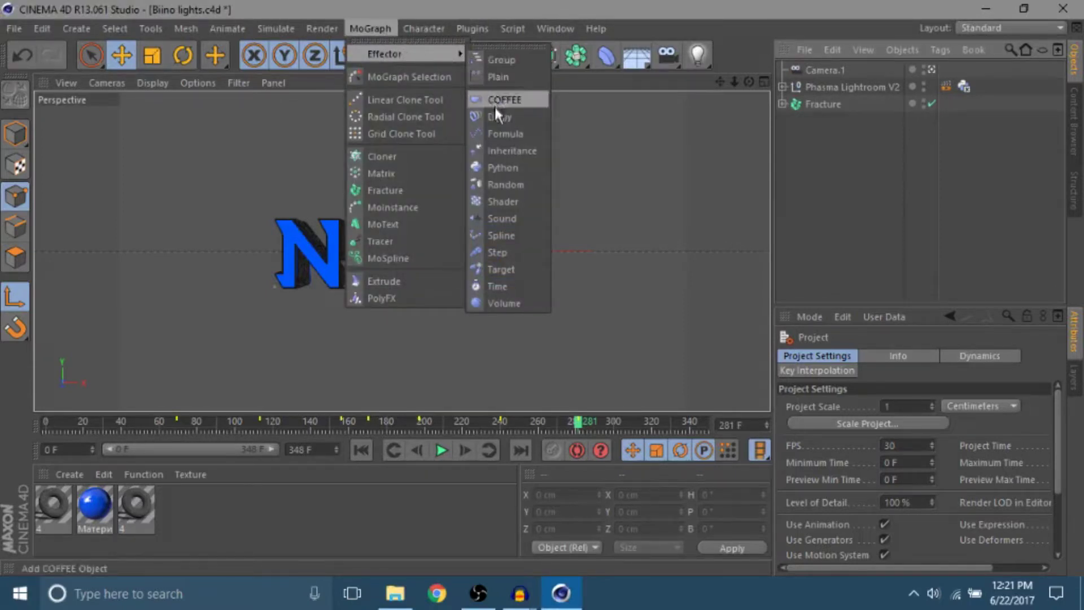
left_click(502, 219)
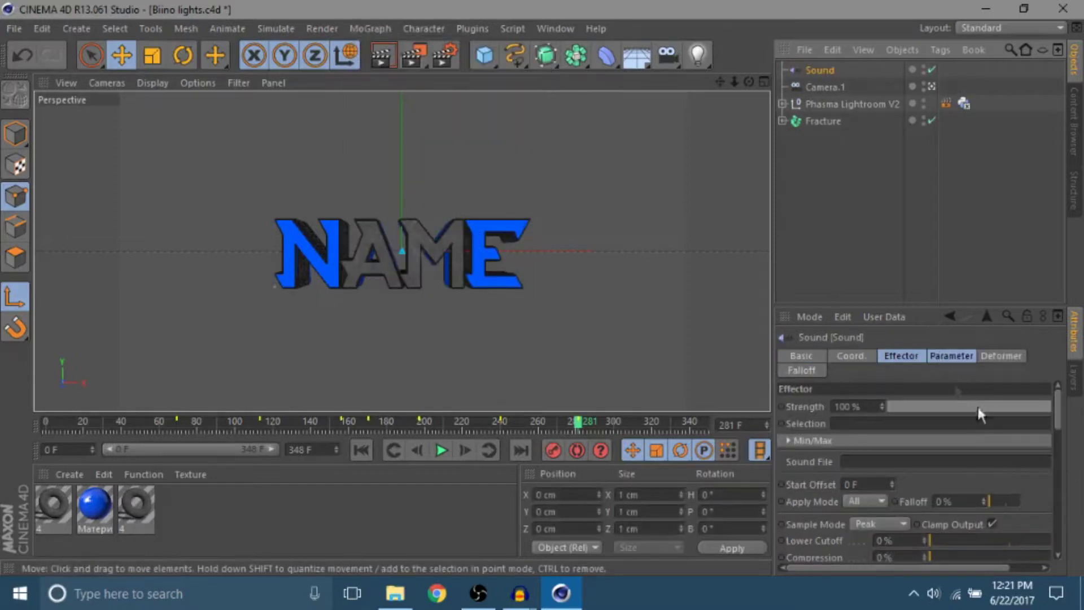
left_click(936, 355)
left_click(912, 353)
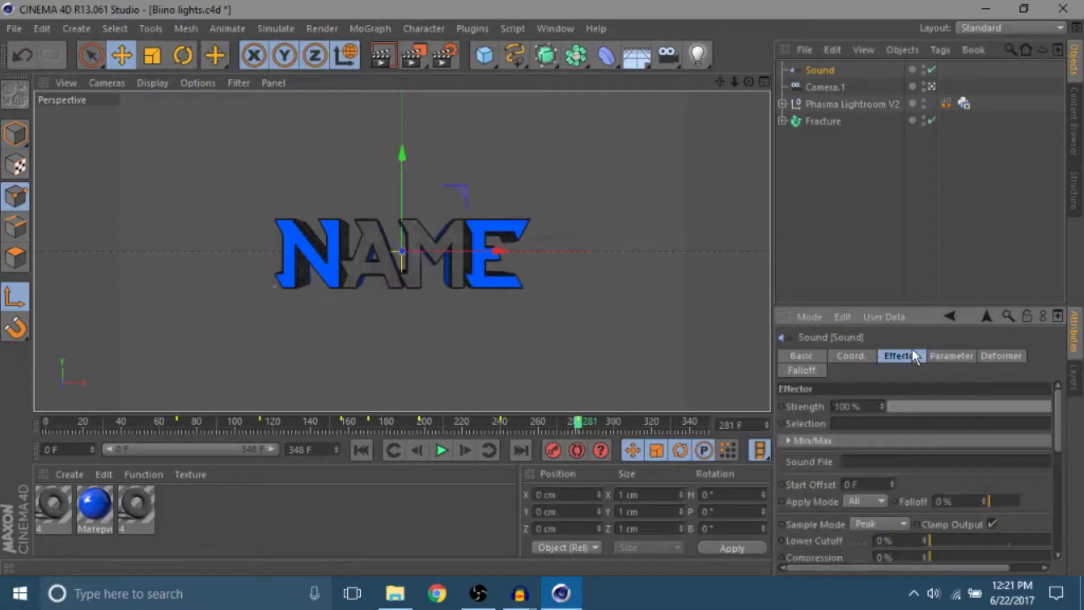
left_click_drag(902, 568, 937, 568)
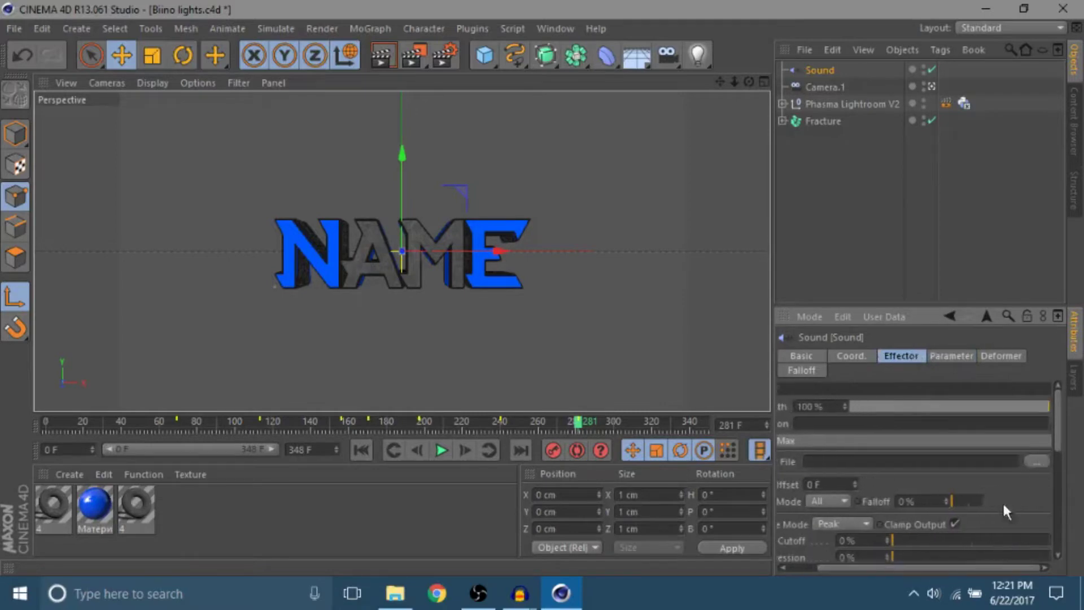
left_click(1036, 461)
double_click(183, 139)
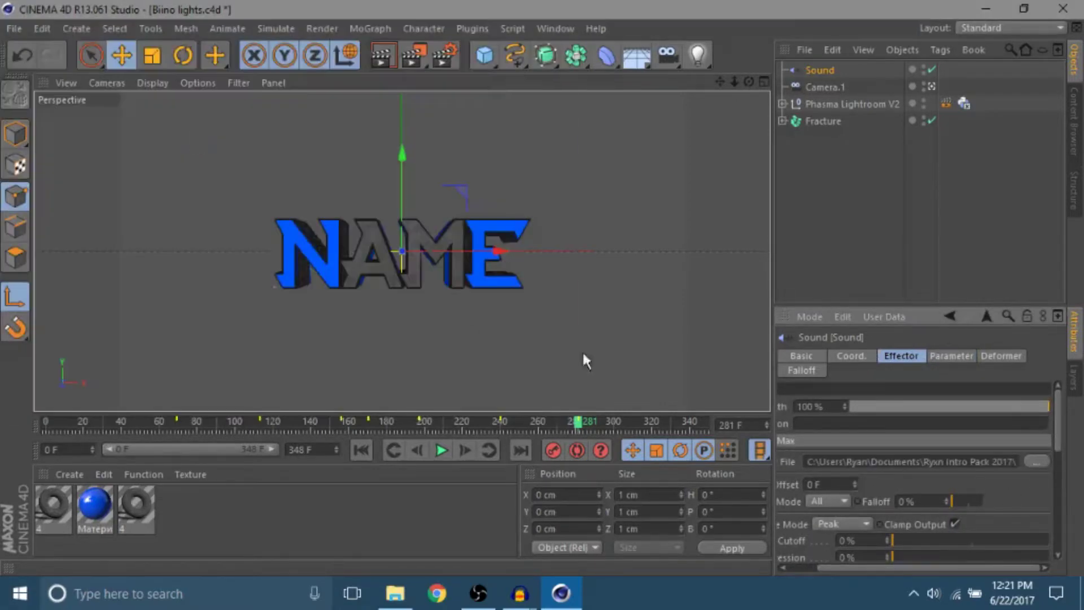
Play the animation from the start to check the song playback, and return to frame 0
left_click(356, 449)
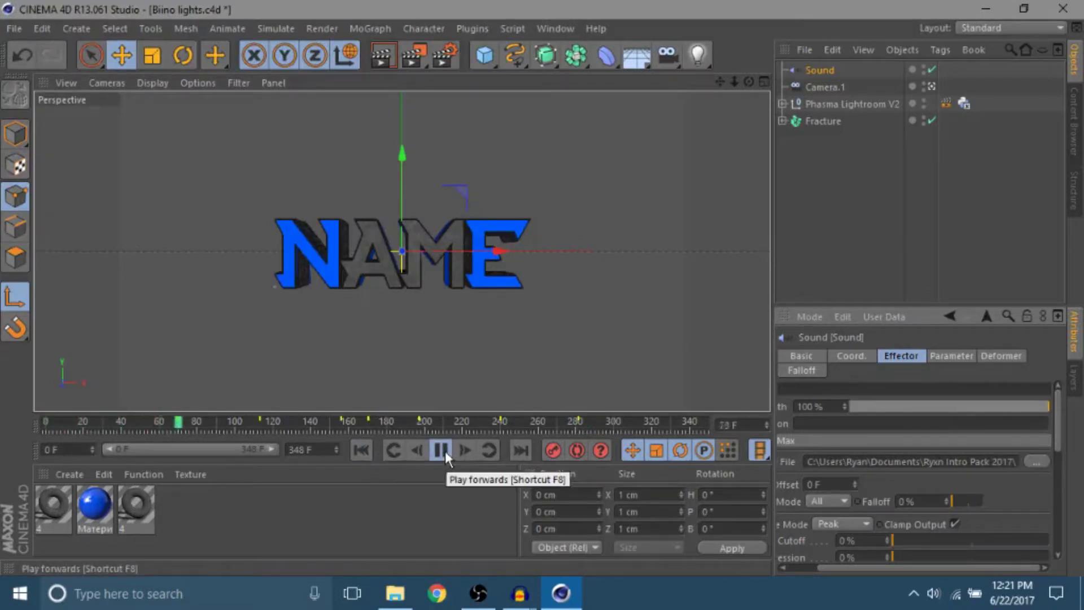
left_click(443, 450)
left_click(755, 452)
left_click(793, 323)
left_click(361, 450)
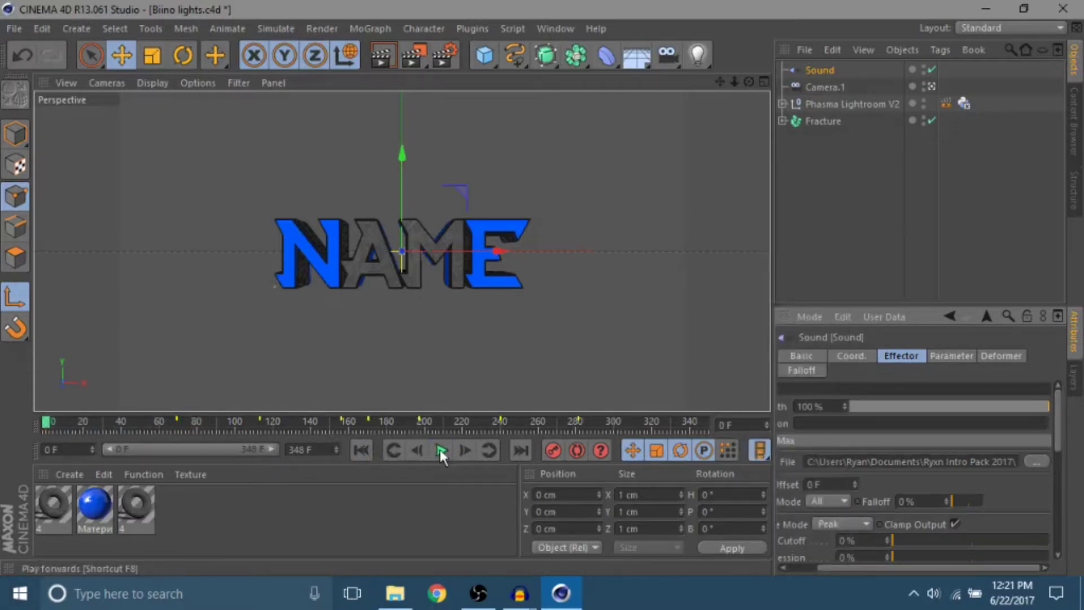
left_click(440, 451)
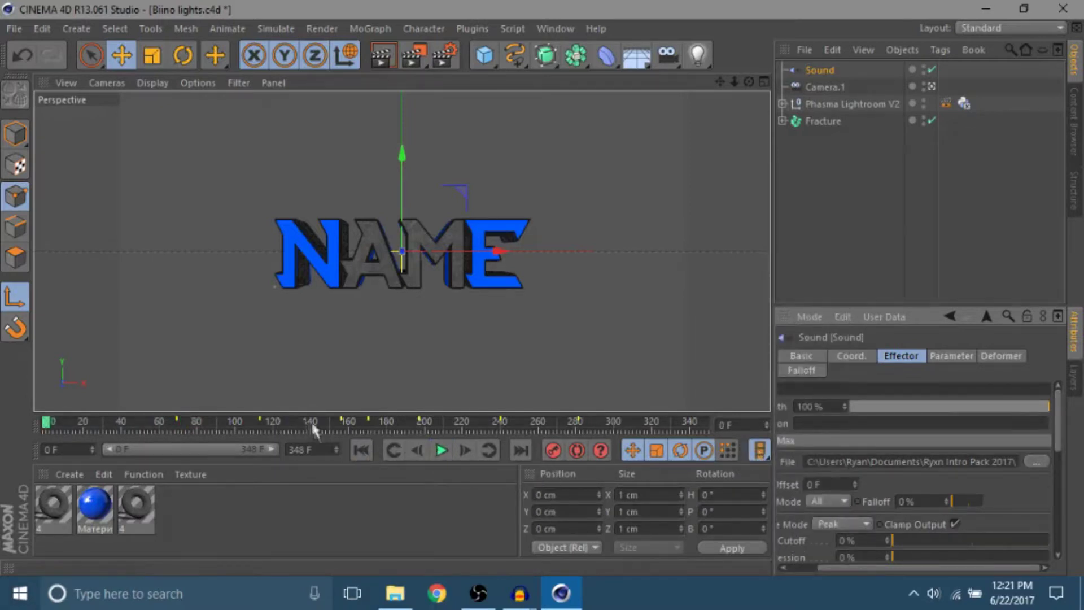
left_click(889, 276)
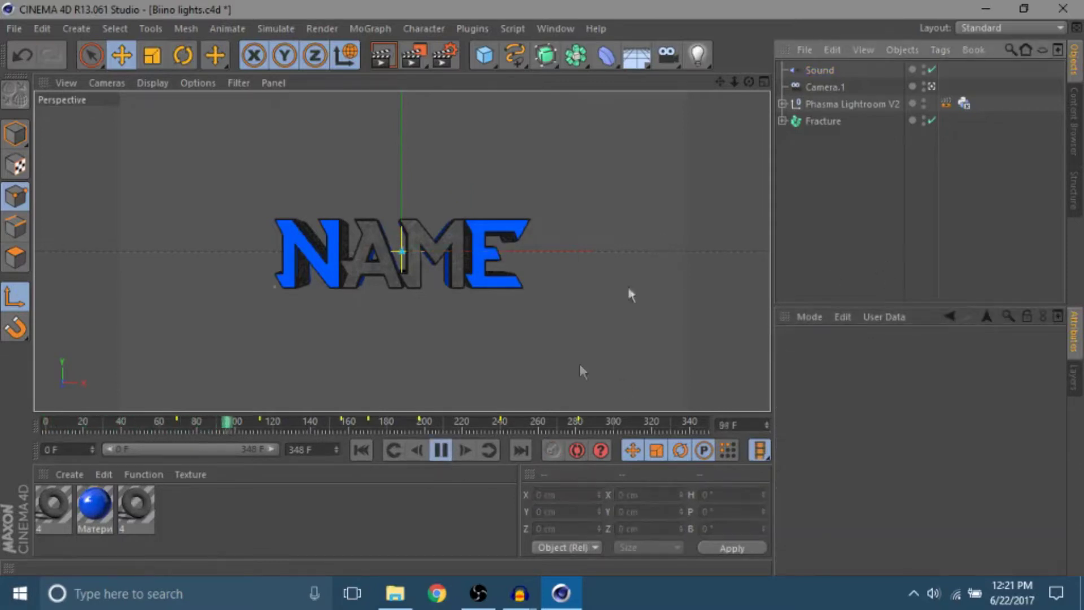
left_click(441, 449)
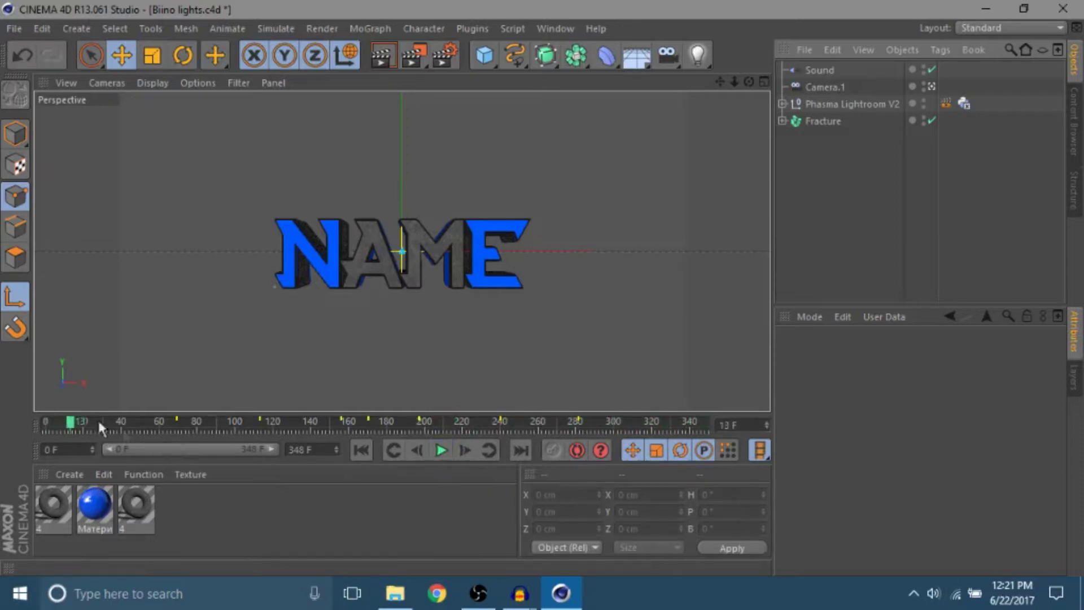
left_click_drag(69, 419, 47, 422)
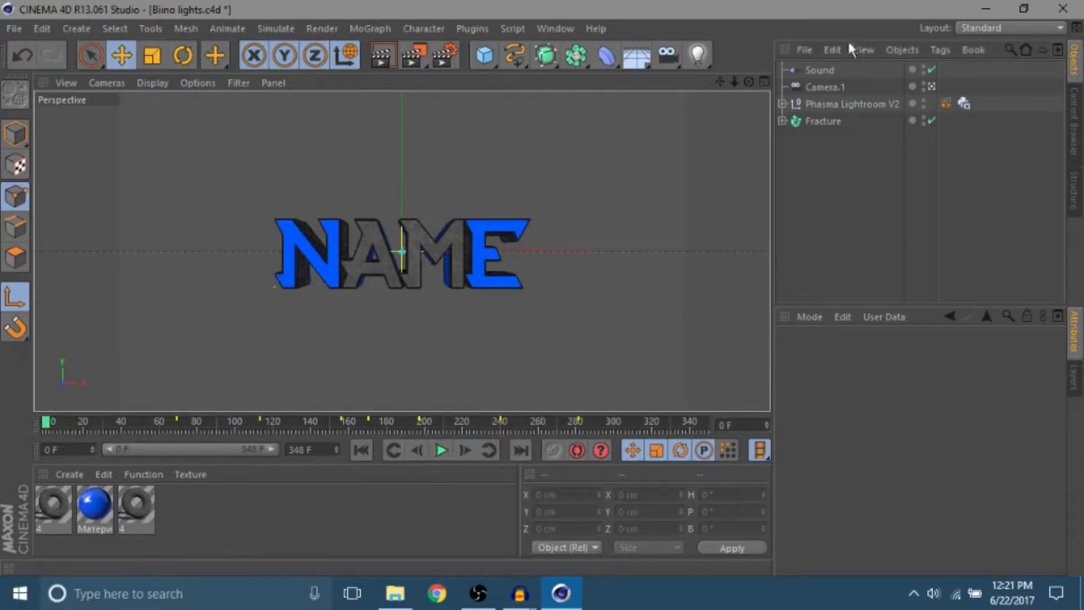
Dolly Camera.1 slightly back from the letters at frame 0
left_click(823, 88)
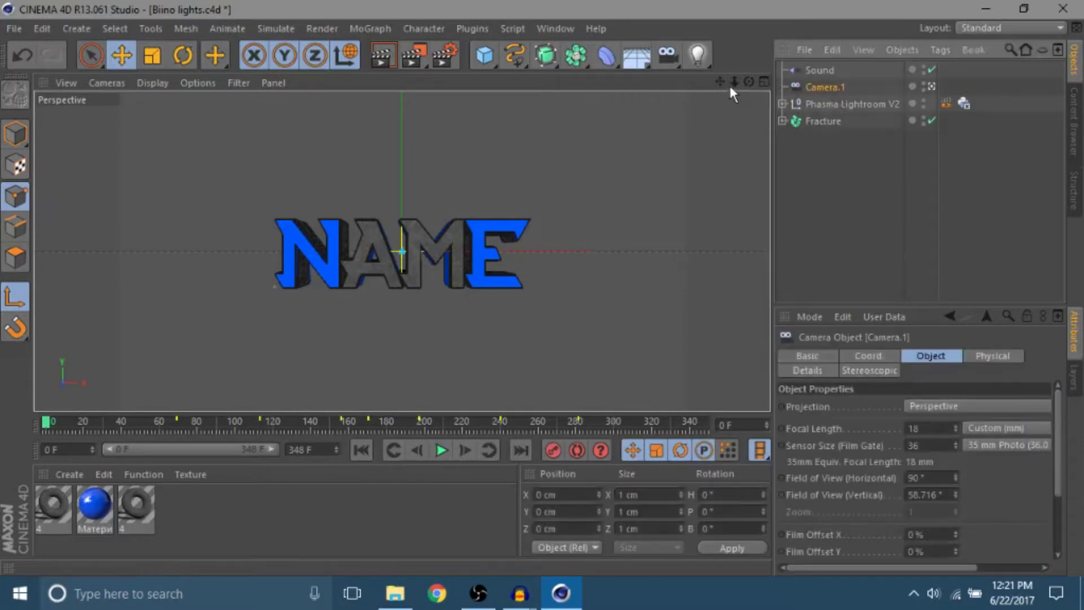
left_click(855, 174)
left_click(813, 87)
left_click_drag(733, 81, 737, 133)
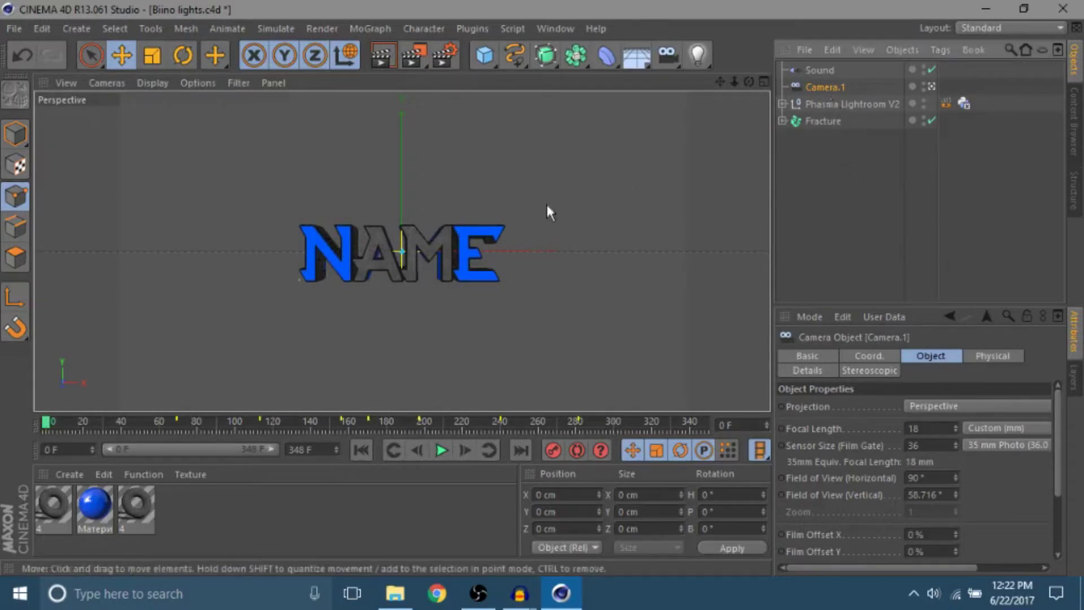
Add a Circle spline and make Camera.1 its child in the object hierarchy
left_click(519, 57)
left_click(655, 140)
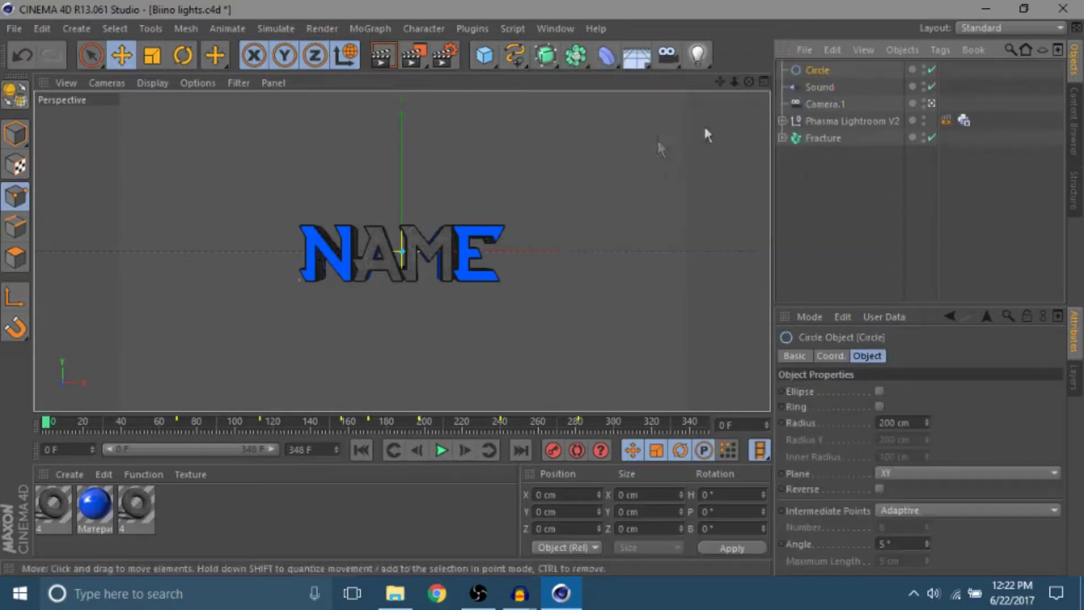
left_click_drag(812, 97, 813, 99)
left_click(818, 102)
left_click_drag(818, 121, 808, 71)
left_click(808, 71)
Move the Fracture object slightly along Z towards the camera in the Top view, and return to the Perspective view
key("F5")
left_click(822, 139)
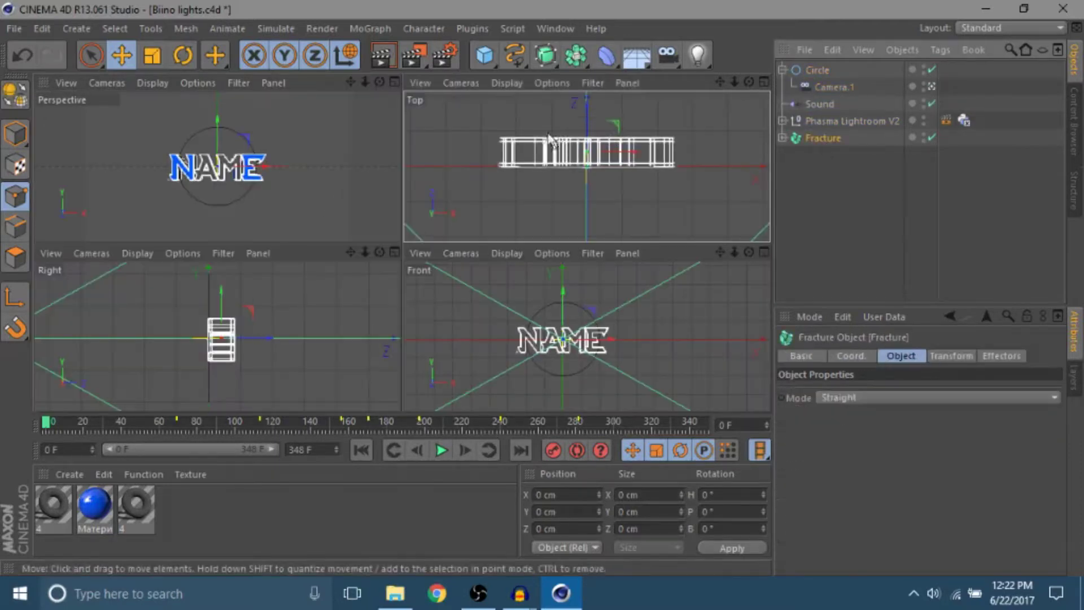
left_click_drag(584, 115, 582, 127)
middle_click(323, 127)
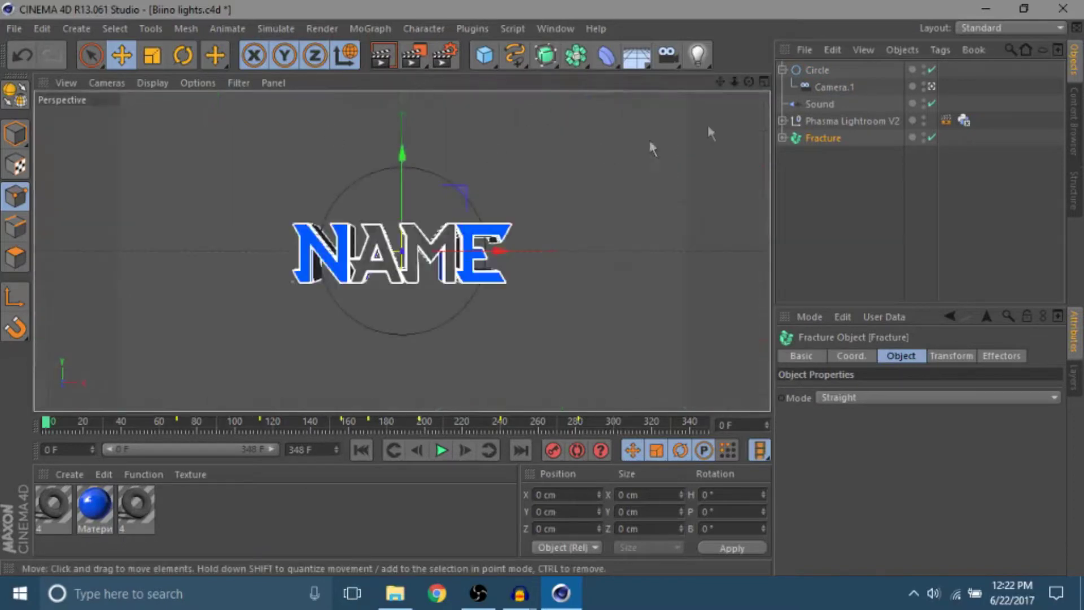
Dolly Camera.1 far back from the letters and record its keyframe at frame 0
left_click(816, 70)
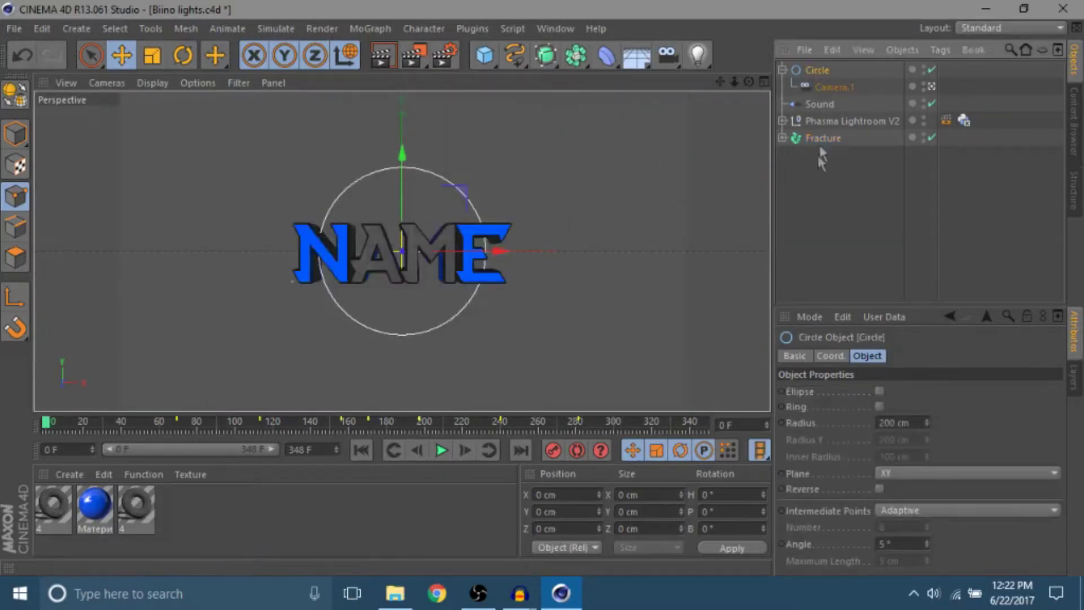
left_click(825, 86)
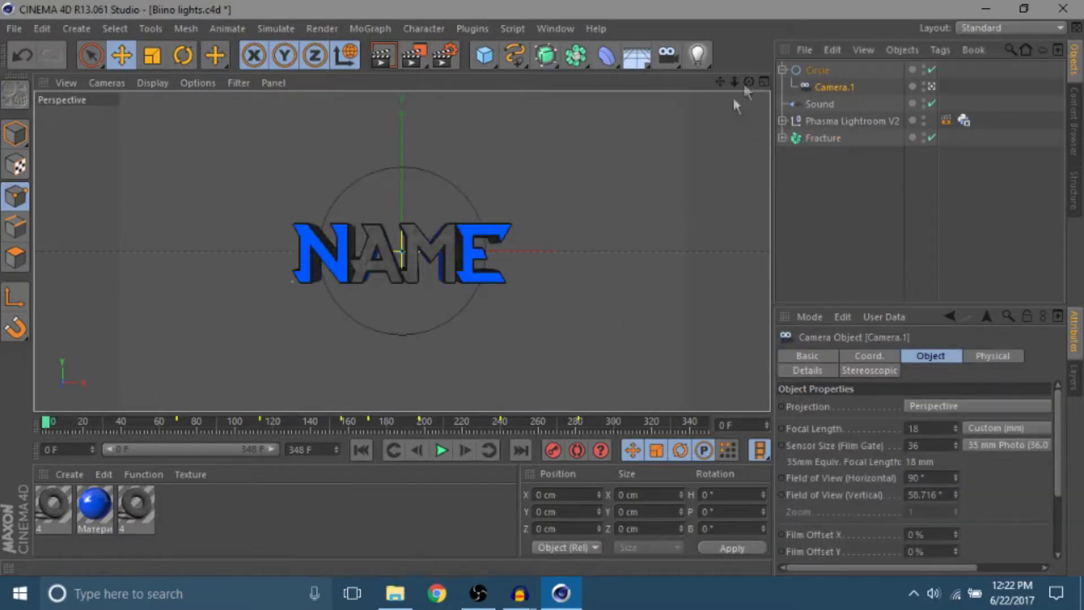
left_click_drag(734, 82, 734, 81)
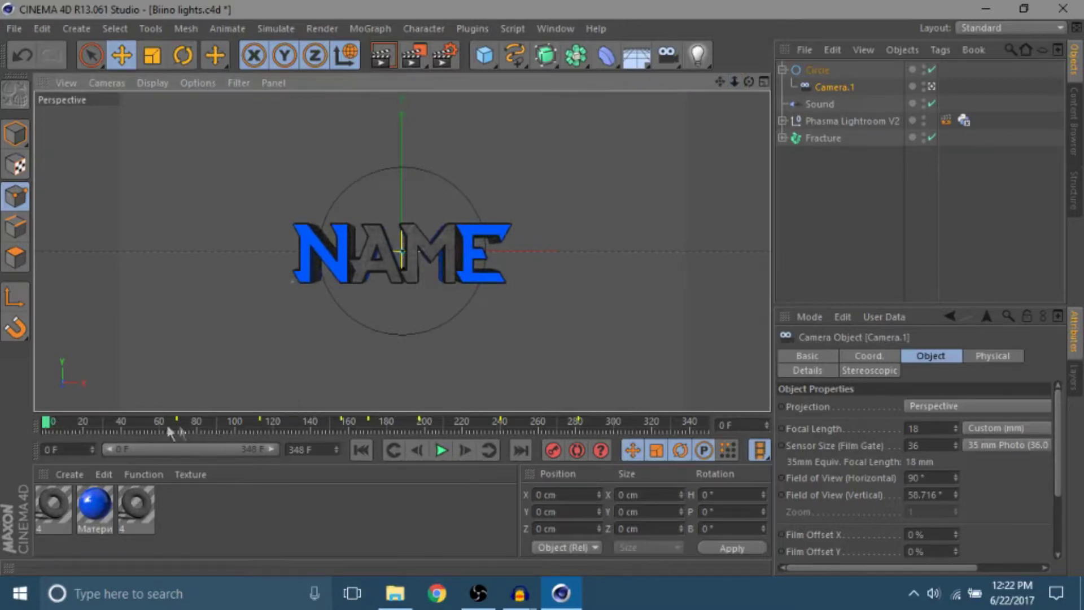
left_click(48, 423)
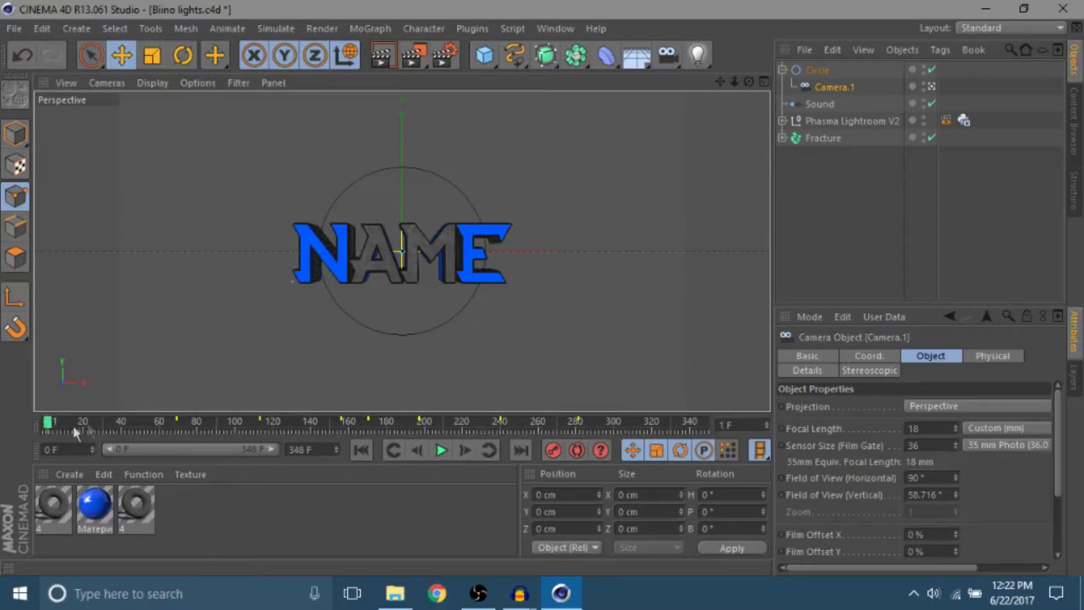
mouse_move(52, 427)
left_mouse_down()
mouse_move(98, 428)
mouse_move(46, 428)
left_mouse_up()
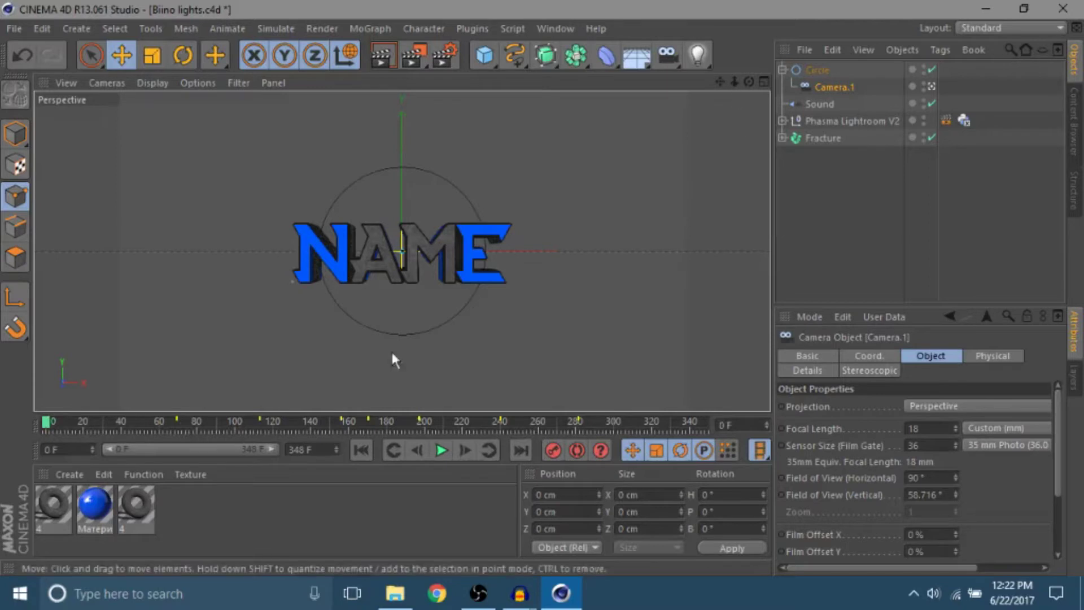
left_click_drag(185, 424, 19, 419)
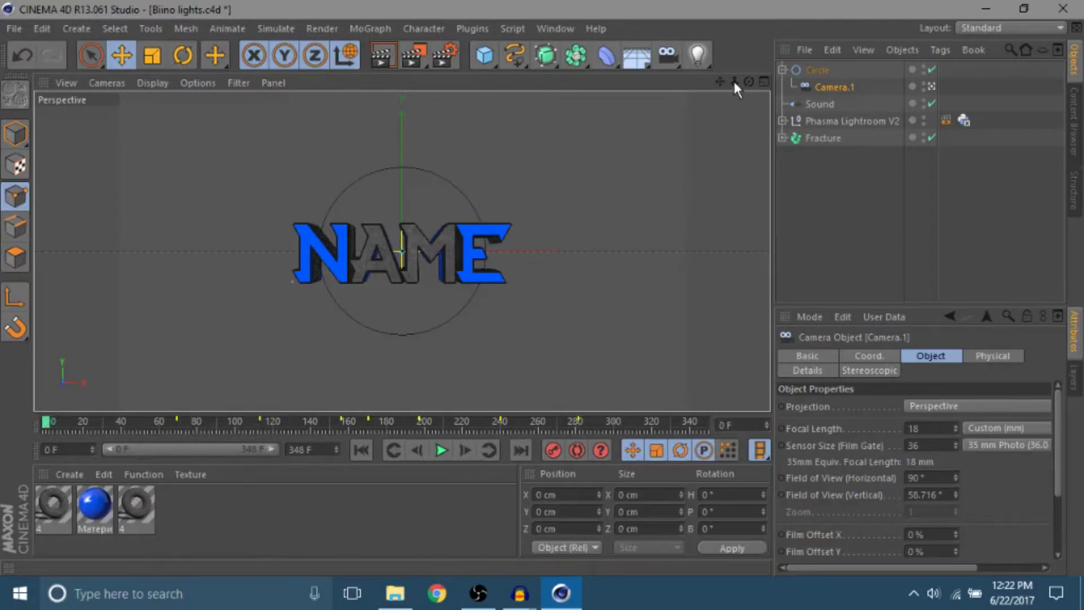
mouse_move(734, 82)
left_mouse_down()
mouse_move(652, 85)
mouse_move(734, 89)
left_mouse_up()
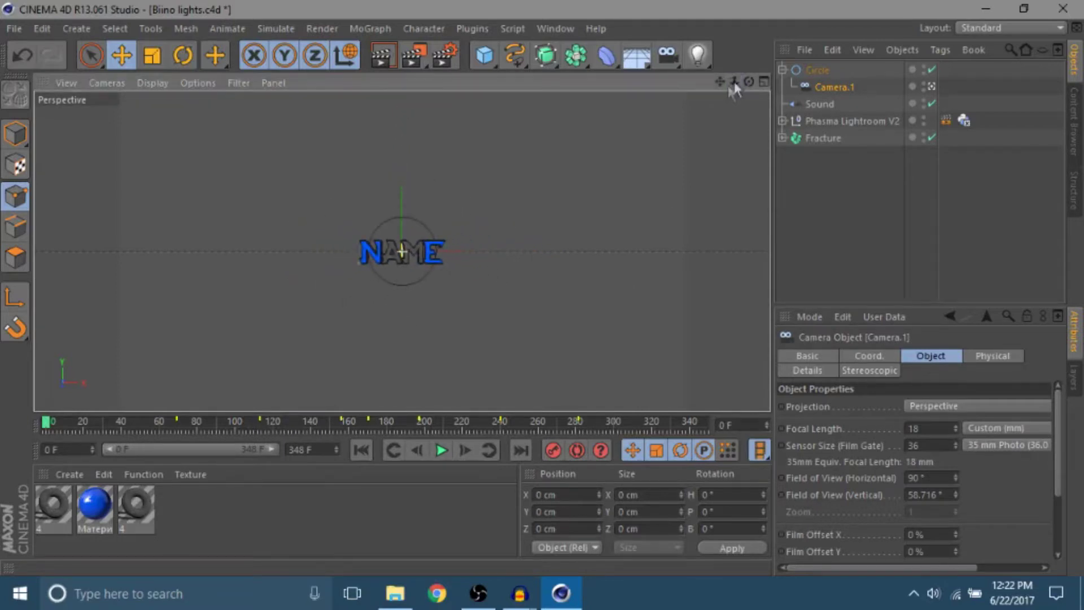
left_click(553, 451)
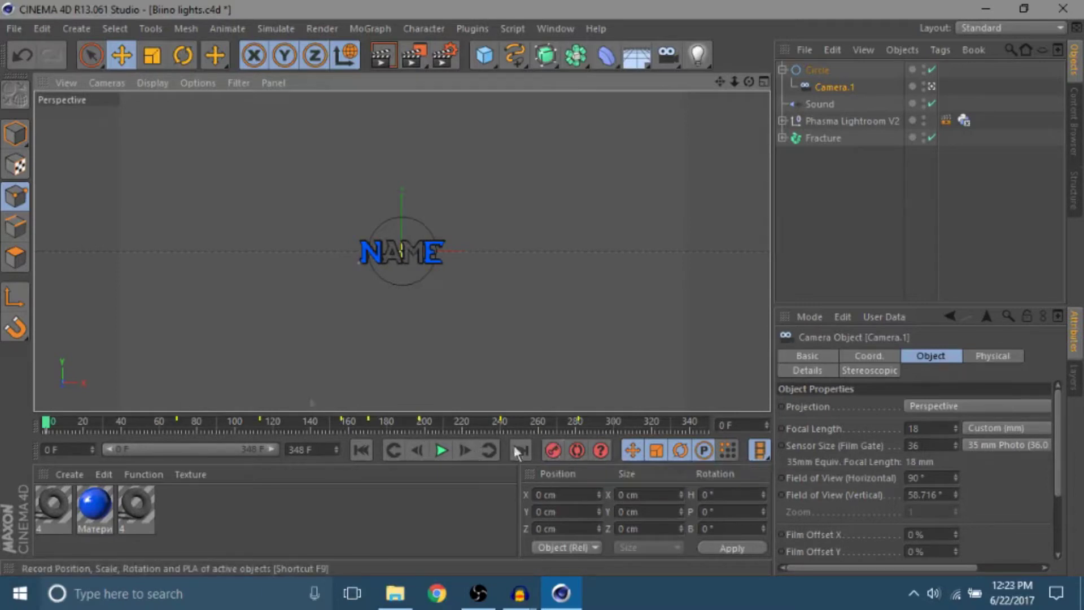
Keyframe Camera.1 slightly closer to the letters at frame 64, and dolly it much closer at frame 69
left_click_drag(73, 424, 152, 430)
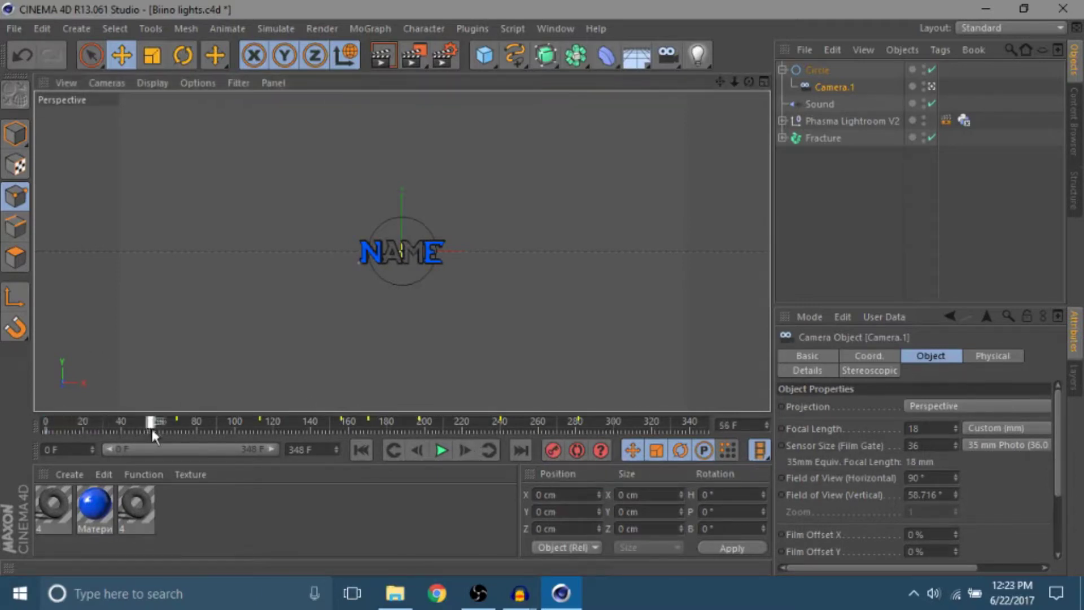
left_click(178, 421)
left_click(416, 451)
left_click(416, 451)
left_click(416, 450)
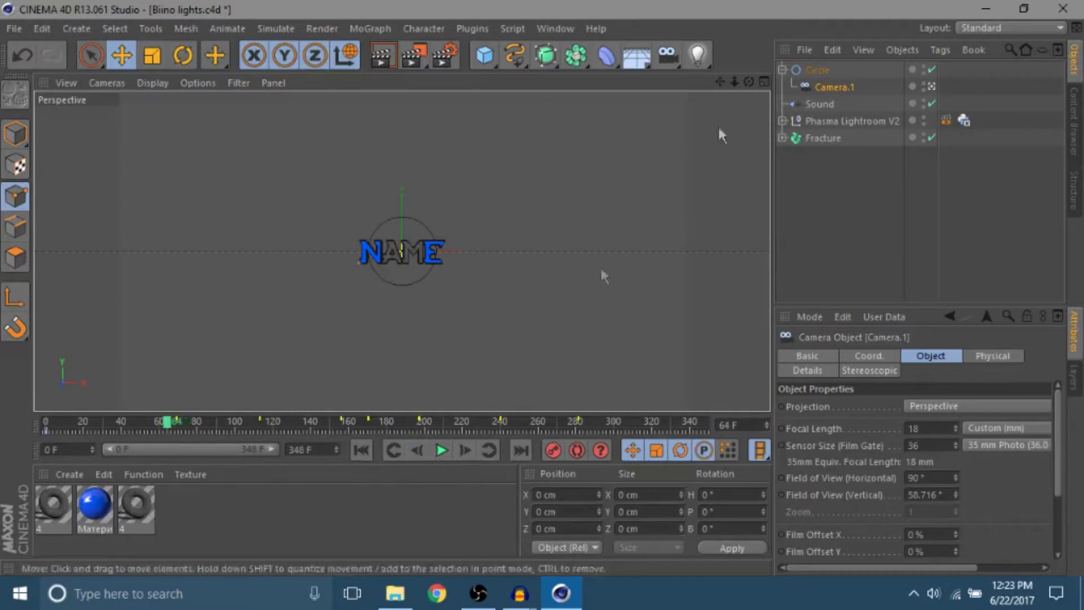
left_click_drag(734, 83, 751, 82)
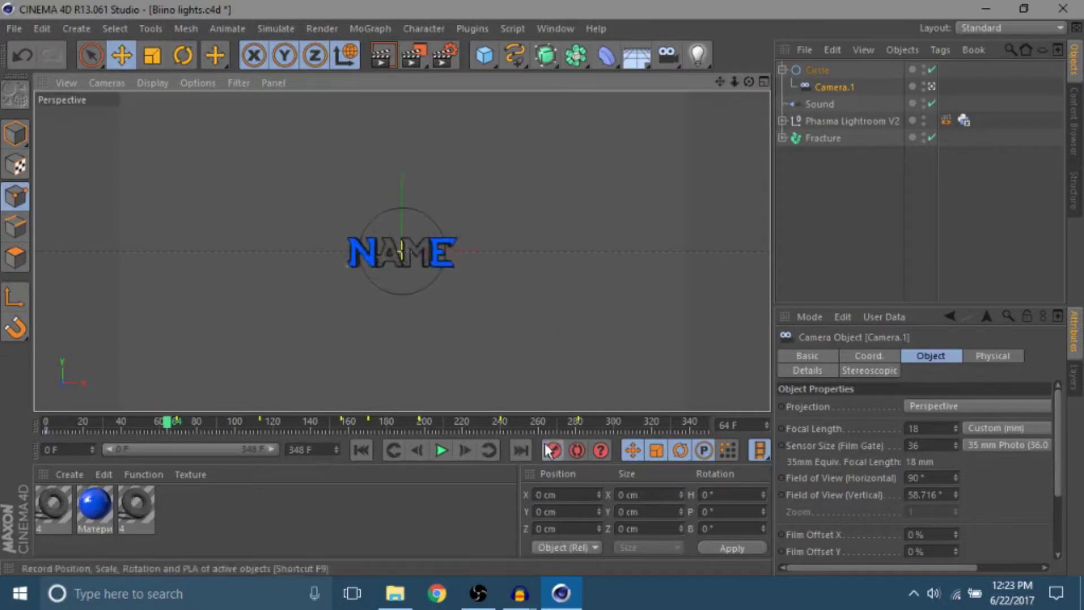
left_click(466, 449)
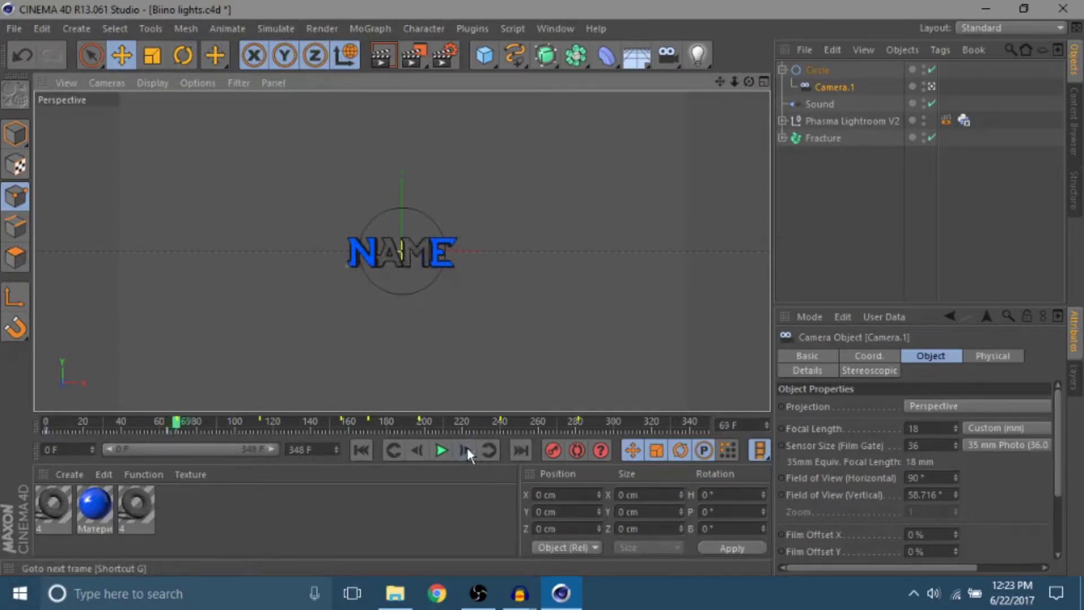
left_click_drag(735, 82, 745, 82)
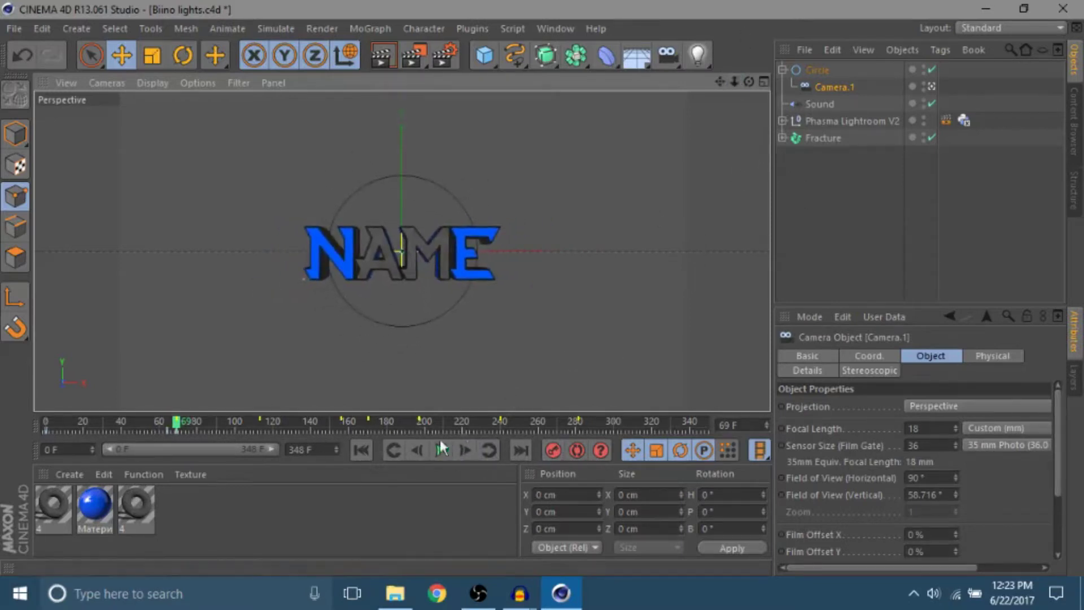
Play the animation from the start to preview Camera.1's move towards the letters
left_click(361, 450)
left_click(441, 449)
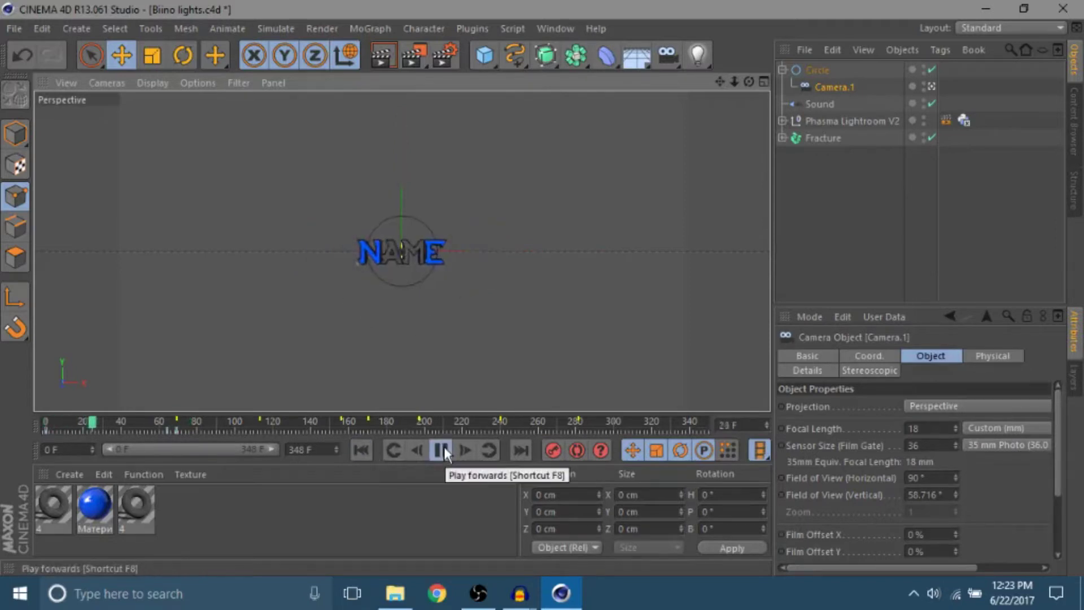
left_click(441, 450)
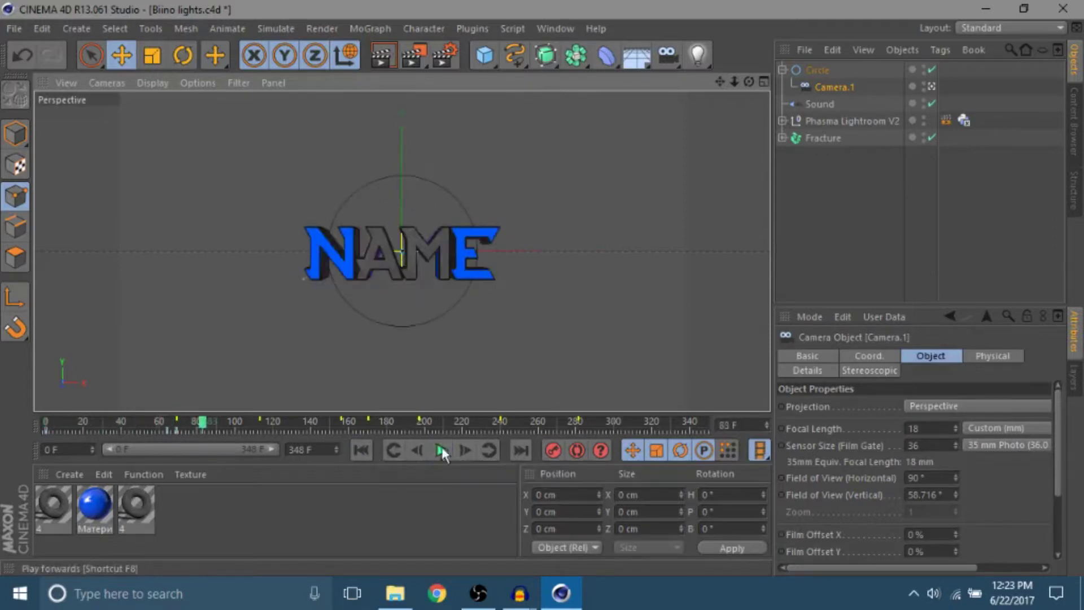
Hold Camera.1 in place by recording a keyframe at frame 108, five frames before the beat at frame 113
left_click(193, 428)
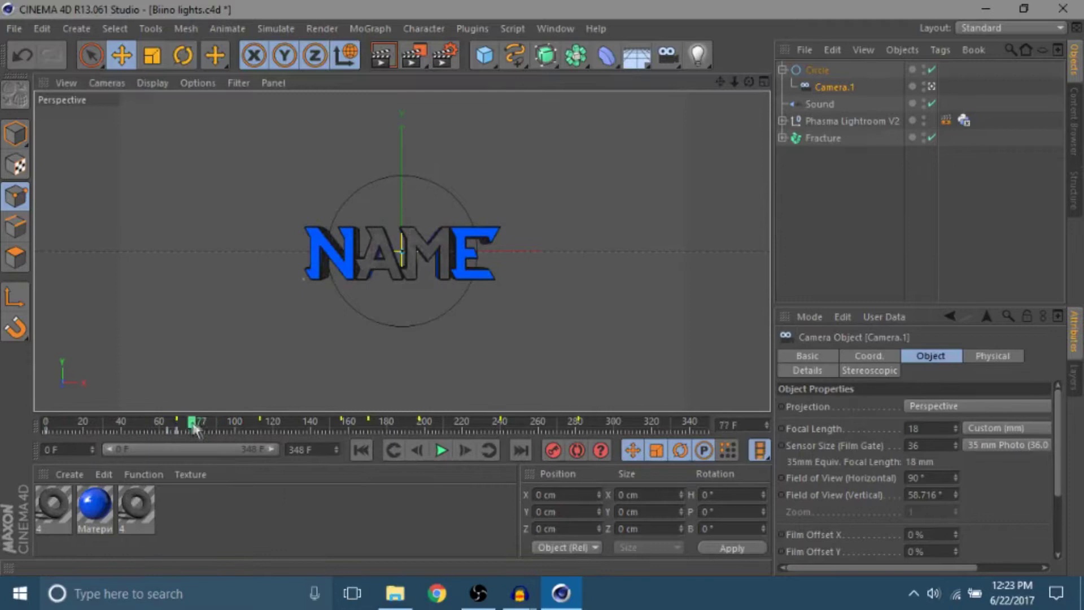
left_click(261, 425)
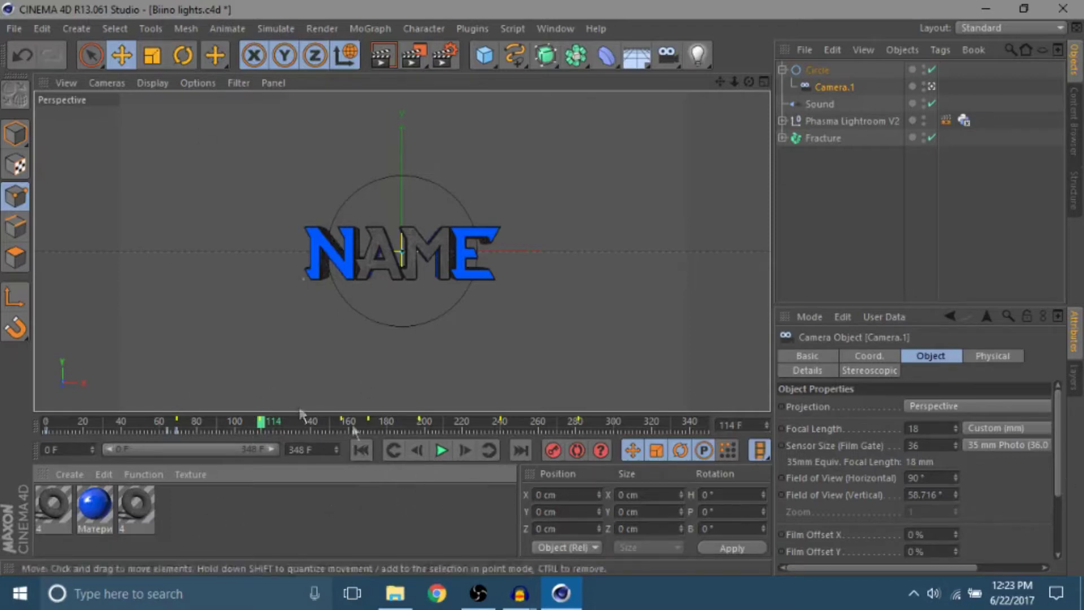
left_click(415, 443)
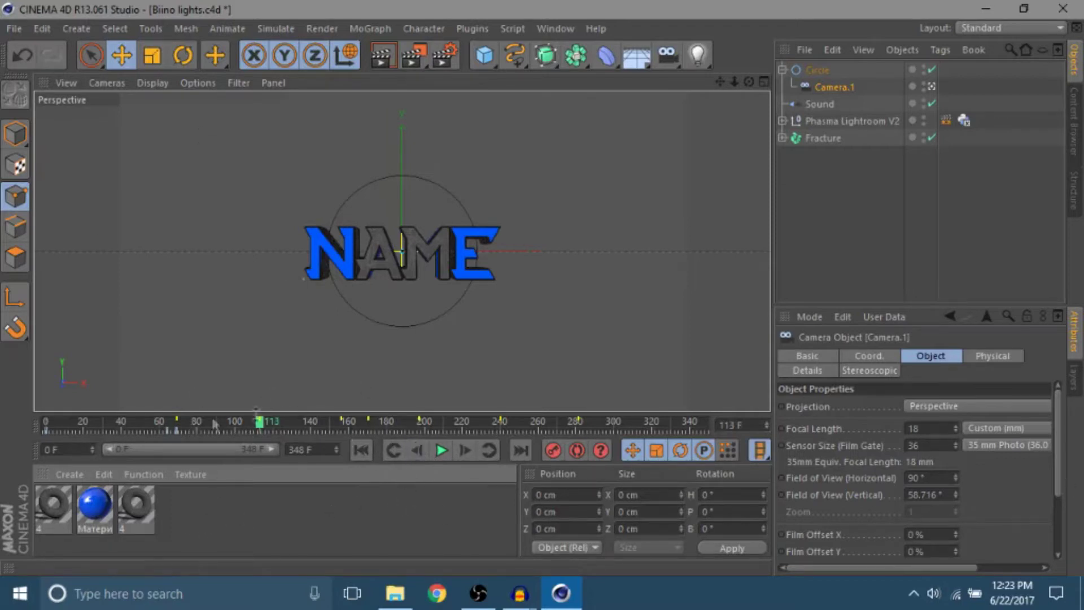
left_click(419, 458)
left_click(419, 458)
left_click(419, 459)
left_click(418, 458)
left_click(419, 458)
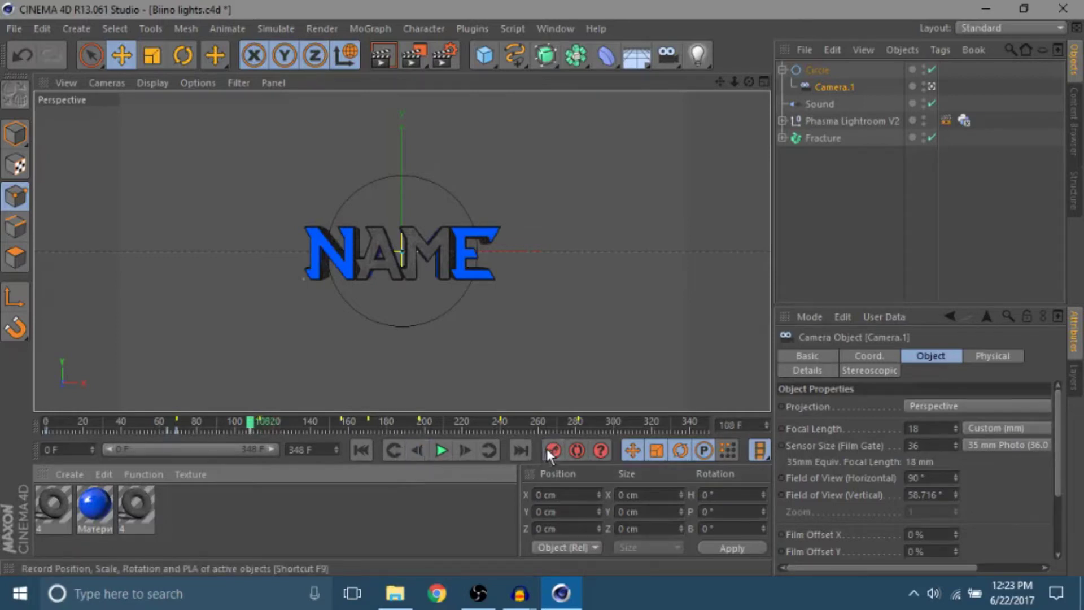
Dolly Camera.1 back from the letters at frame 113 and record its keyframe
left_click(466, 452)
left_click(466, 452)
left_click(466, 452)
left_click(466, 452)
left_click_drag(734, 82, 699, 152)
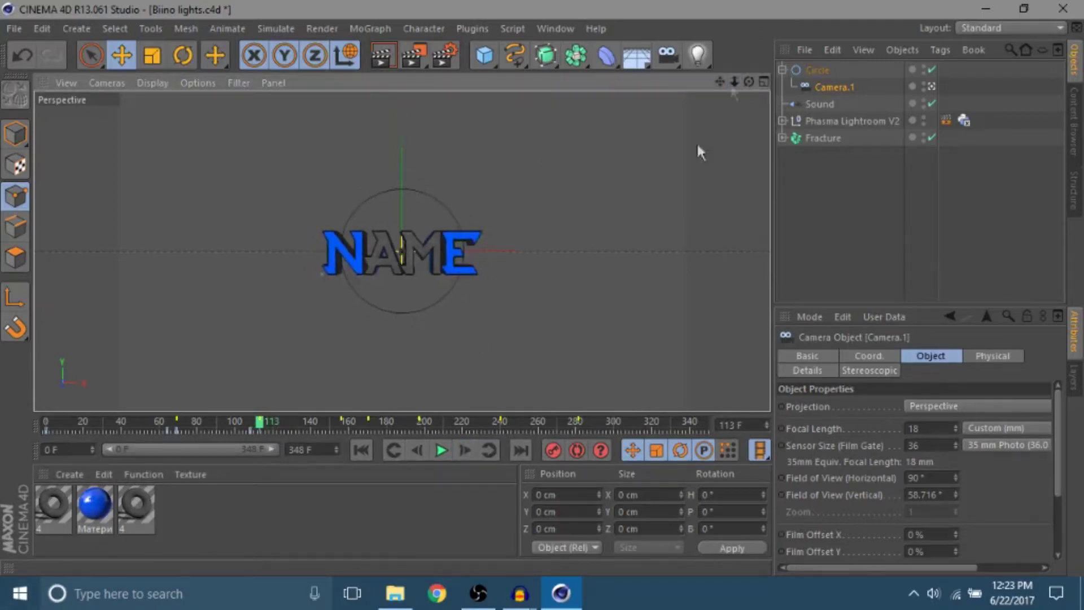
Record a holding keyframe for Camera.1 at frame 151, five frames before the next beat marker
left_click(340, 418)
left_click(412, 451)
left_click(412, 452)
left_click(412, 452)
left_click(412, 450)
left_click(412, 452)
Dolly Camera.1 closer to the letters at frame 156 and record its keyframe
left_click(465, 450)
left_click(465, 449)
left_click(465, 450)
left_click(465, 449)
left_click(465, 449)
left_click_drag(734, 84, 765, 83)
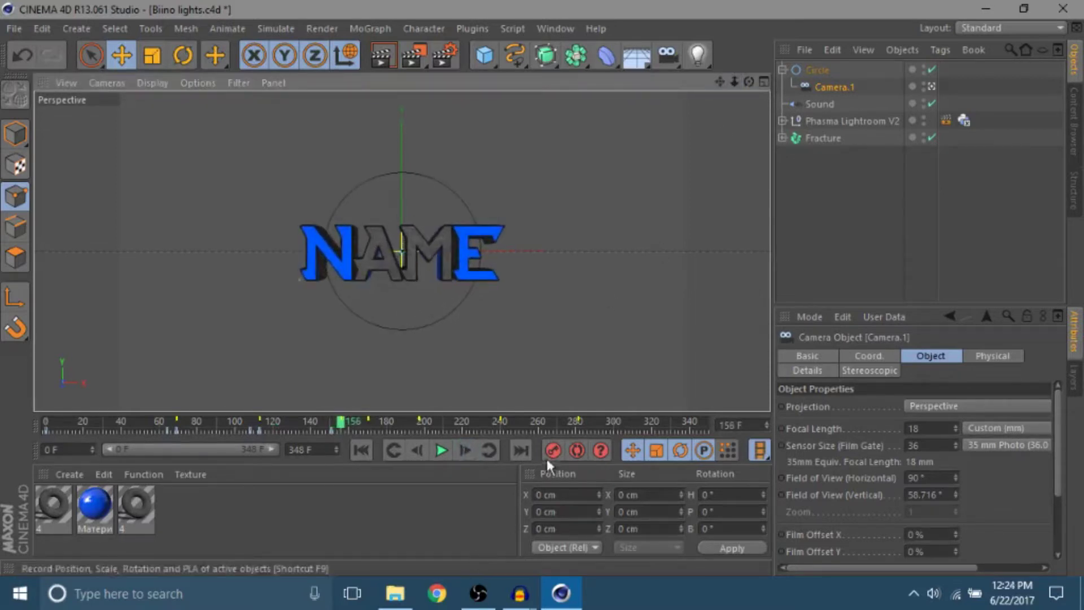
Play back the camera moves around the keyframes at frames 113 and 156
left_click(267, 425)
left_click(440, 450)
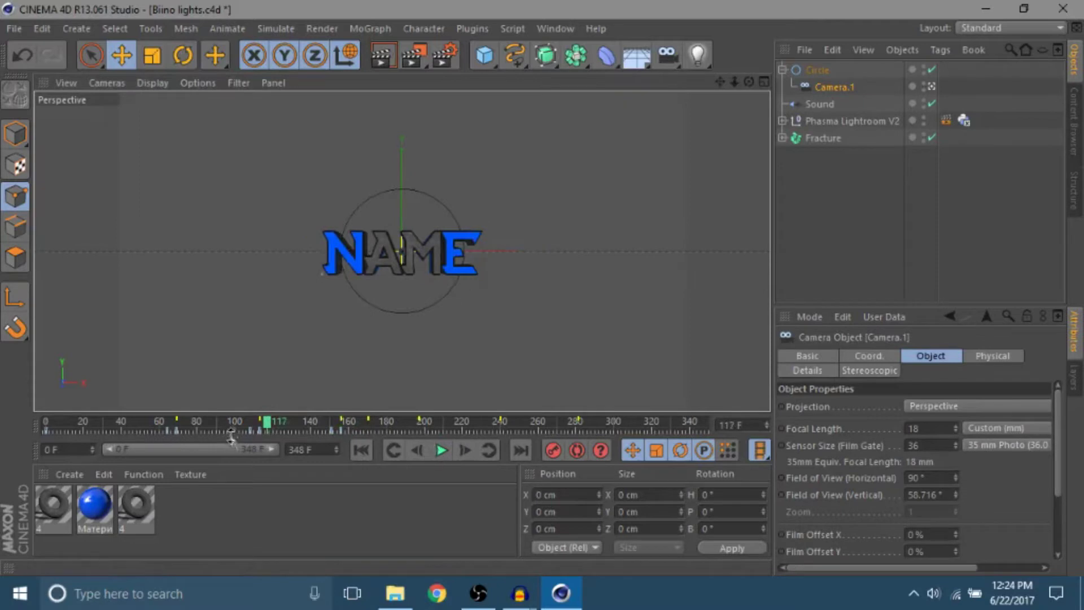
left_click(440, 449)
Record a holding keyframe for Camera.1 at frame 165, five frames before the beat at frame 170
left_click(413, 447)
left_click(413, 447)
left_click(413, 448)
left_click(413, 448)
left_click(413, 448)
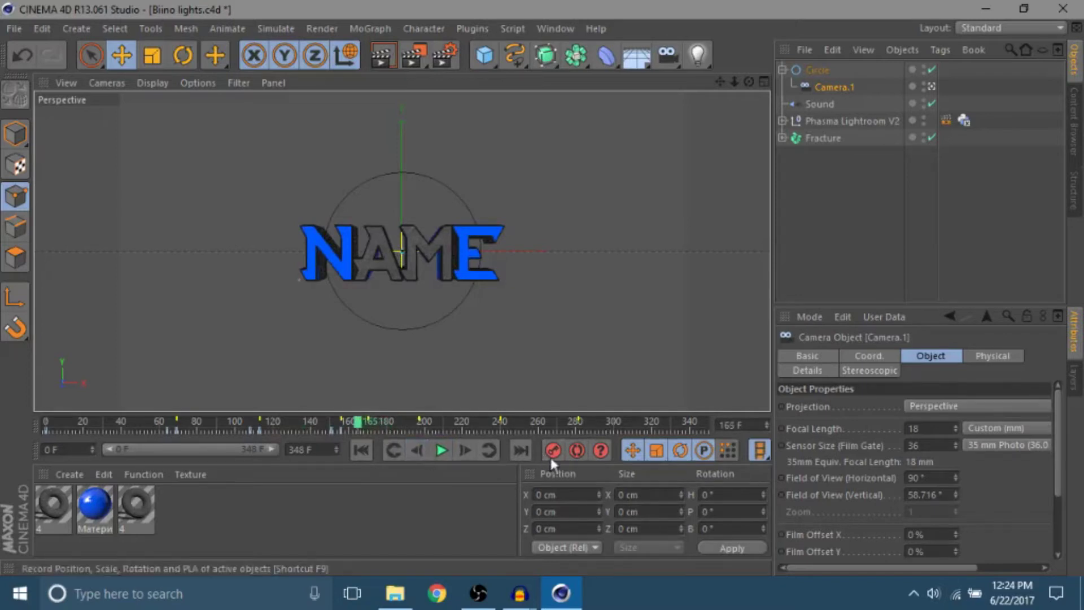
Dolly Camera.1 even closer to the letters at frame 170 and record its keyframe
left_click(462, 449)
left_click(462, 449)
left_click(462, 449)
left_click(462, 450)
left_click(462, 449)
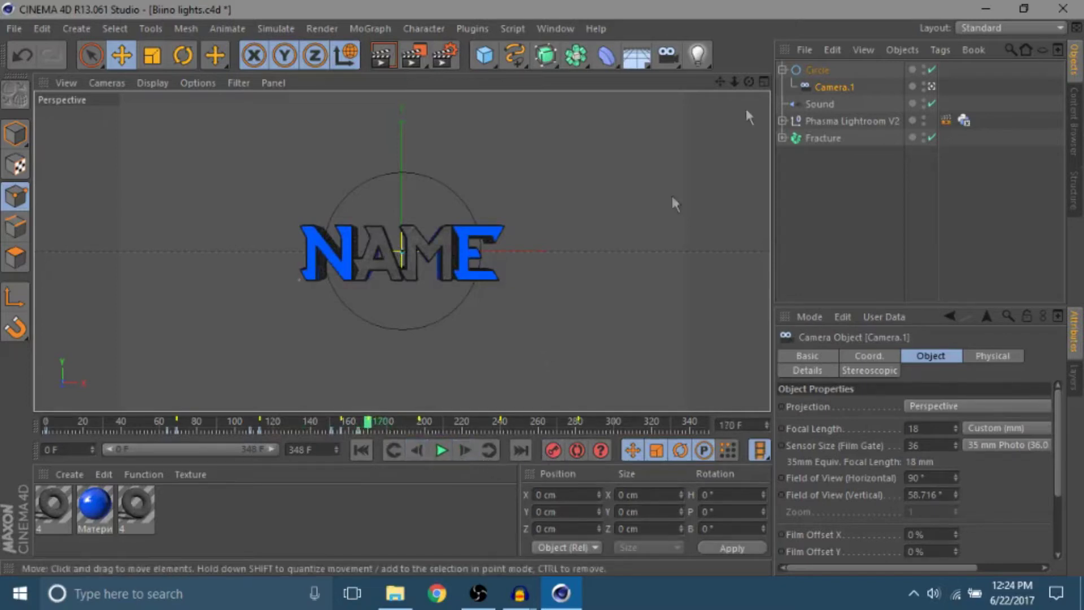
left_click_drag(735, 82, 770, 82)
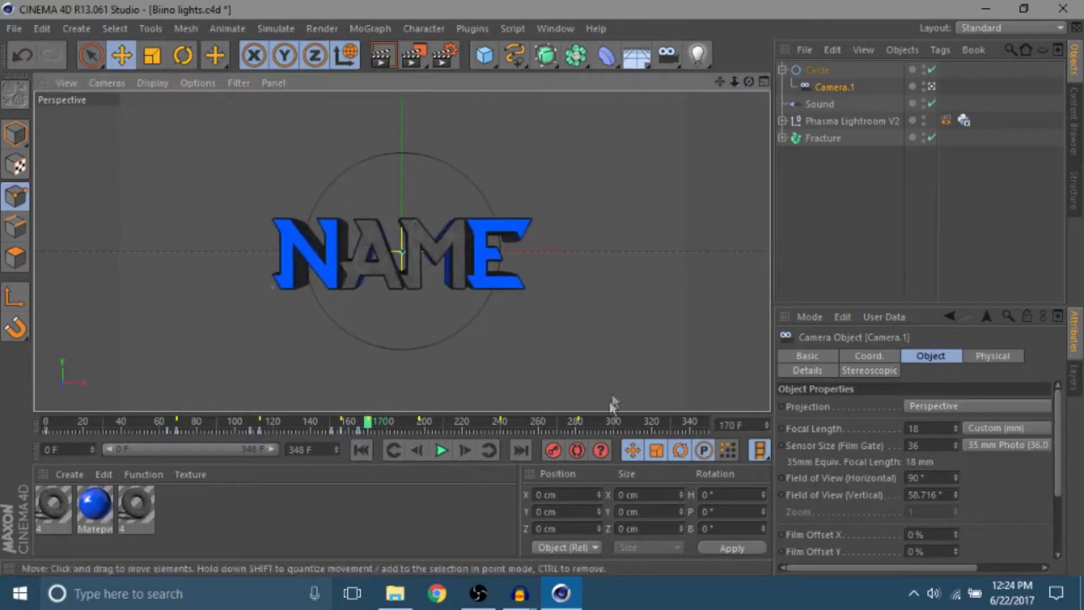
Keyframe Camera.1's held position at frame 192, and keyframe it dollied well back from the letters at frame 197
left_click(408, 430)
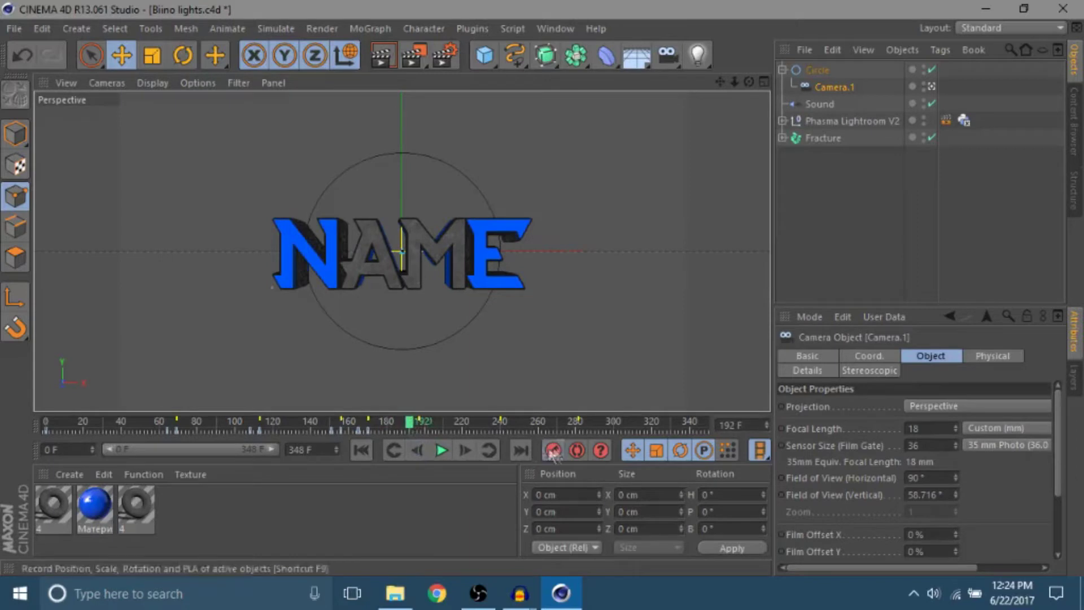
left_click(464, 450)
left_click(464, 450)
left_click(464, 450)
left_click(464, 450)
left_click(465, 450)
left_click_drag(734, 82, 669, 82)
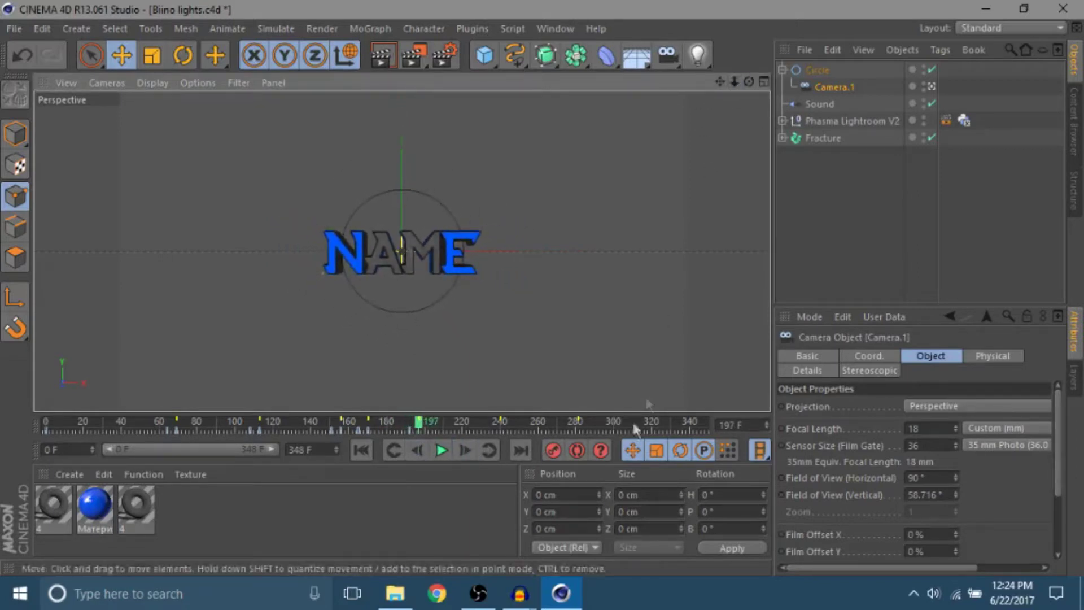
Keyframe Camera.1's held position at frame 235, and keyframe it dollied closer to the letters at frame 240
left_click(441, 450)
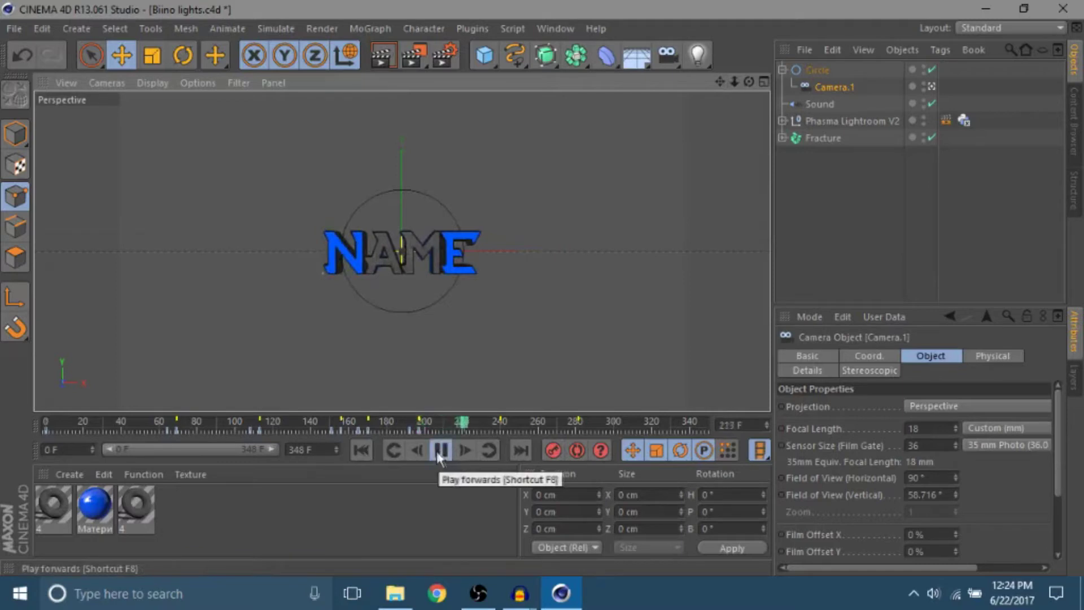
left_click(439, 450)
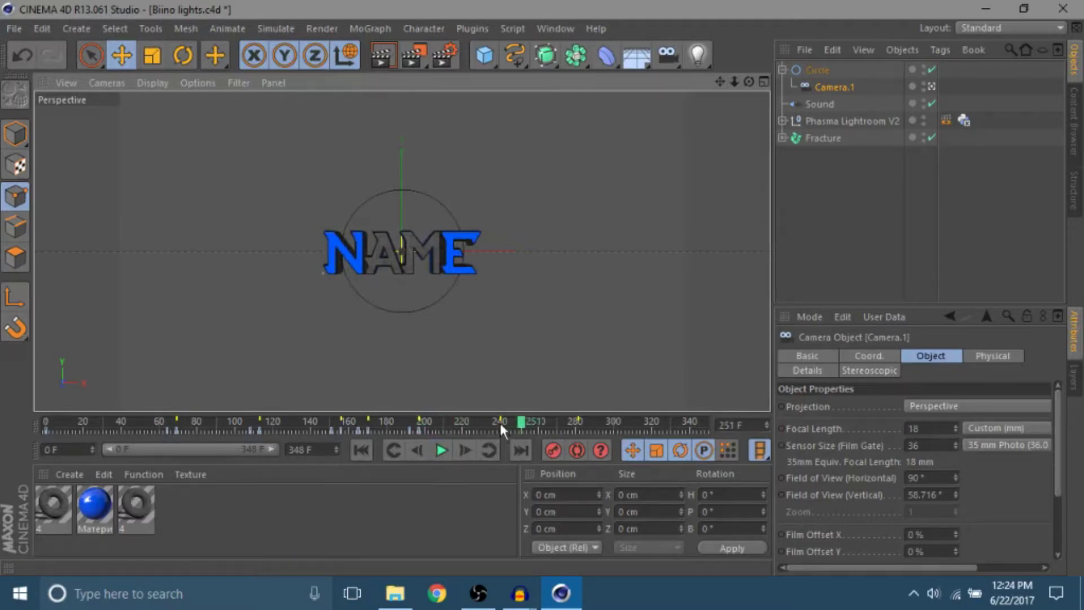
left_click(418, 450)
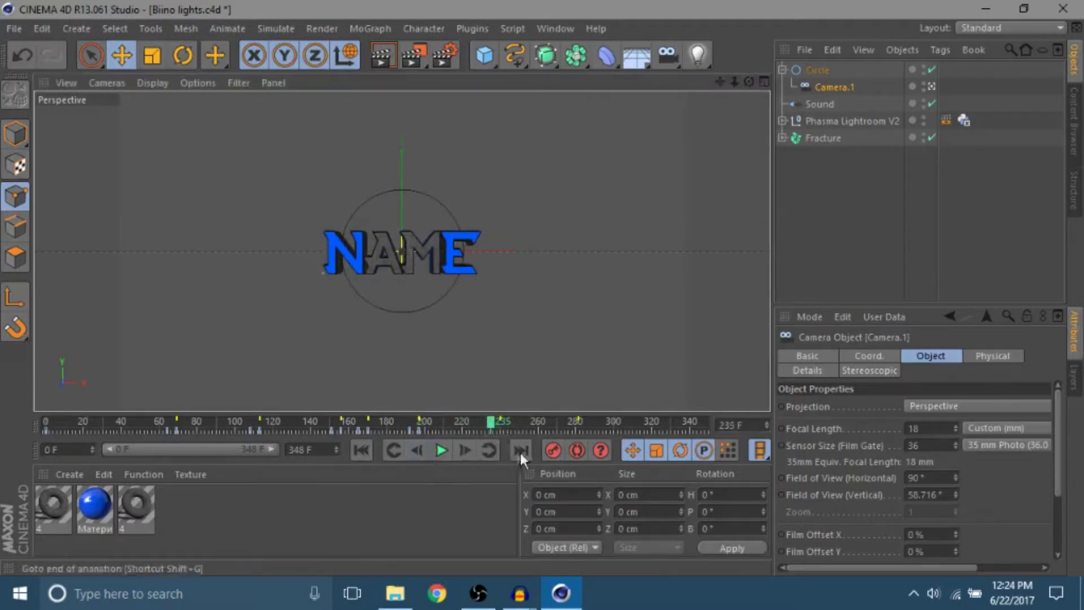
left_click(465, 450)
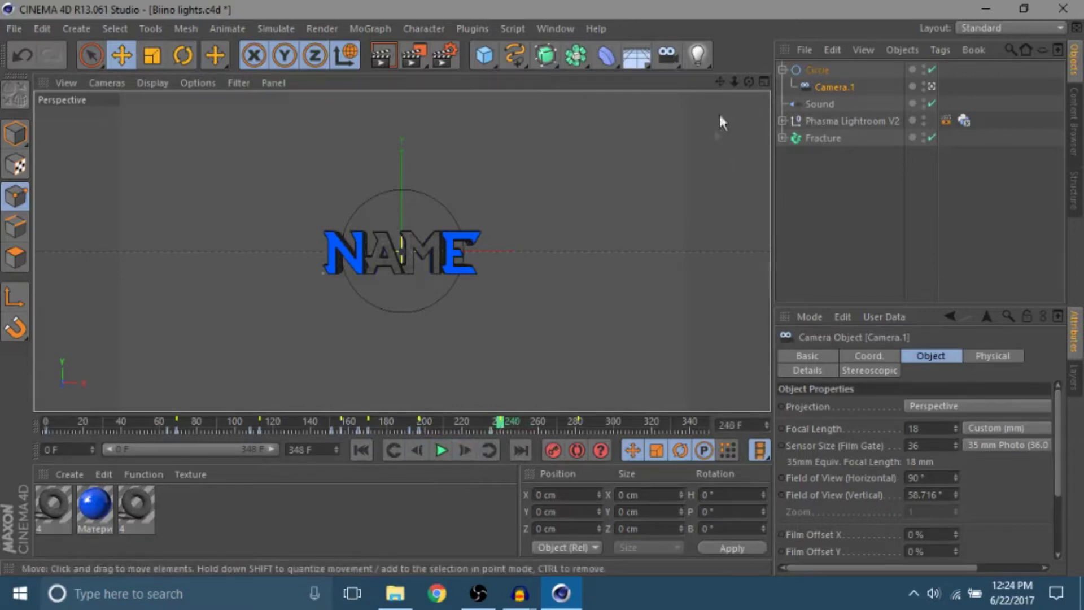
left_click_drag(734, 82, 764, 82)
Keyframe Camera.1's held position at frame 276, and keyframe it dollied slightly back at frame 281
left_click(577, 421)
left_click(416, 450)
left_click(416, 450)
left_click(416, 450)
left_click(465, 450)
left_click(465, 450)
left_click(465, 449)
left_click_drag(741, 83, 730, 84)
Dolly Camera.1 a little farther back at the final frame 348 and record its keyframe
left_click(520, 451)
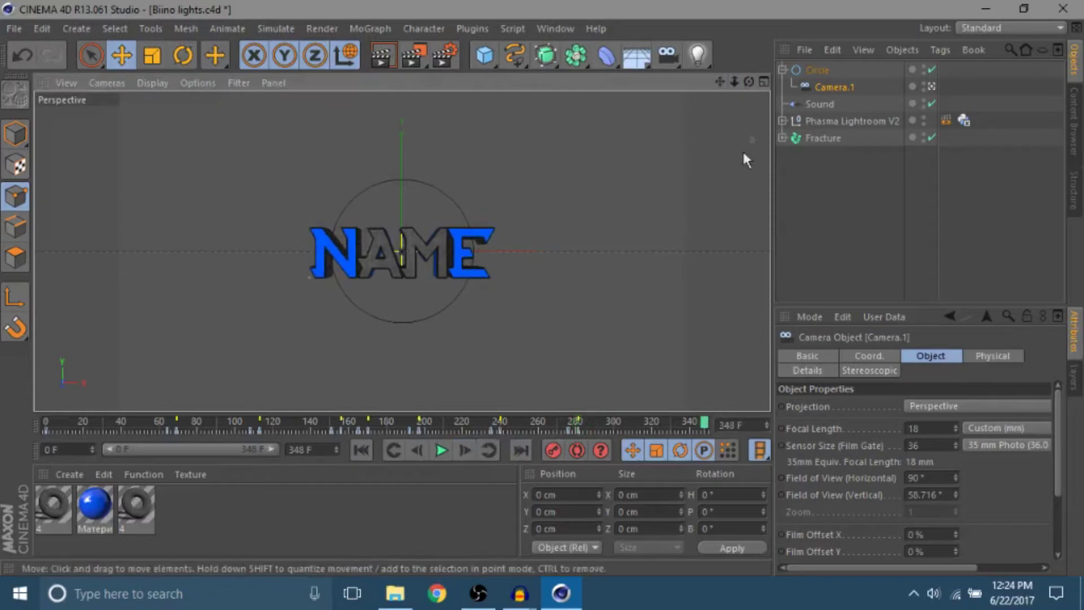
left_click_drag(734, 81, 730, 82)
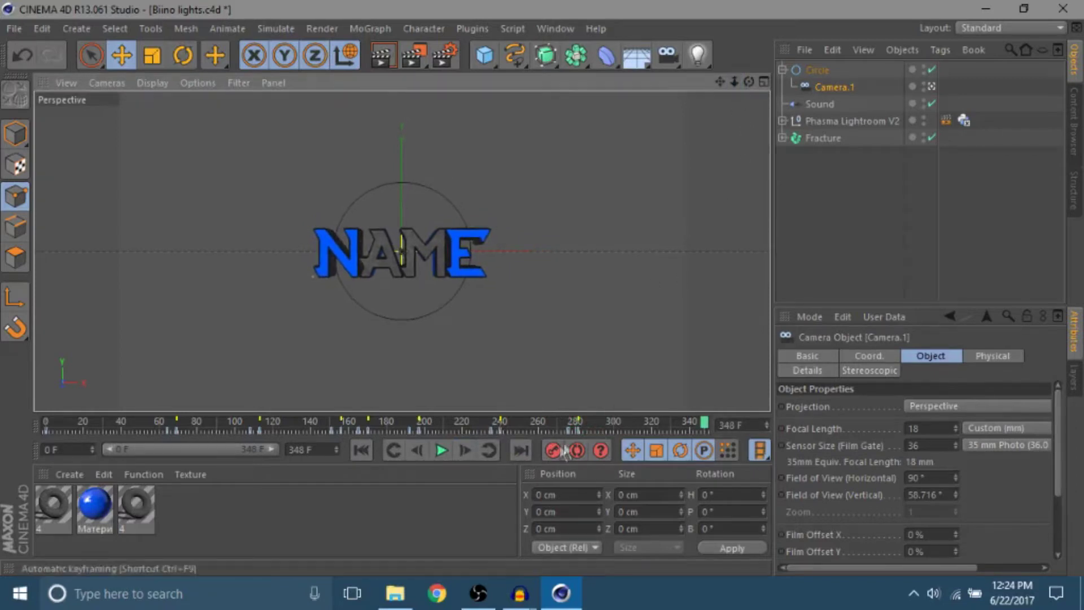
right_click(829, 89)
left_click(804, 216)
Play the whole animation from frame 0 to check the camera moves against the beat markers
left_click(449, 445)
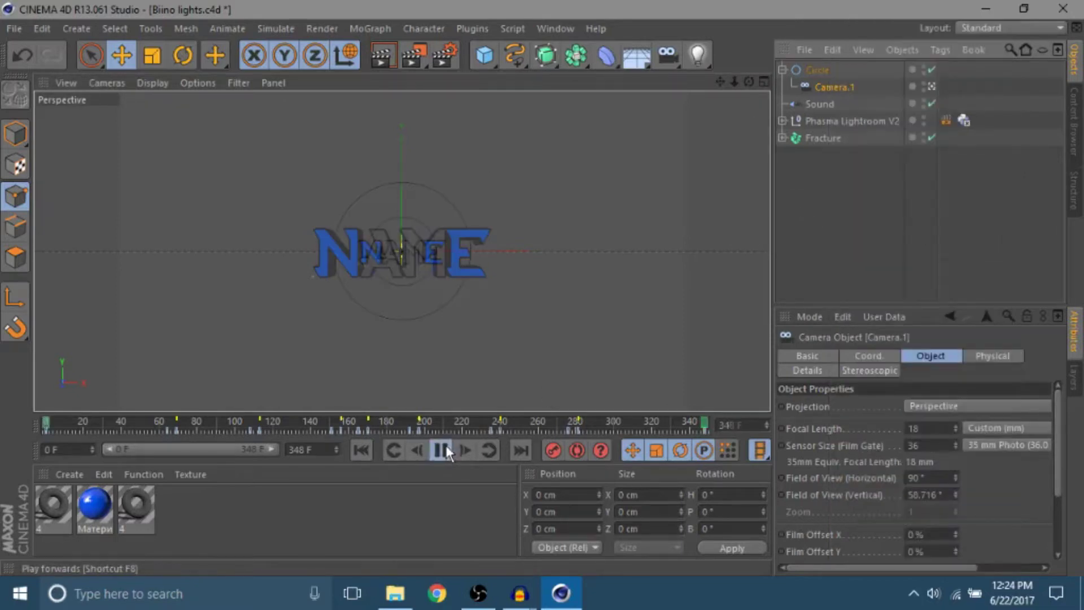
left_click(393, 450)
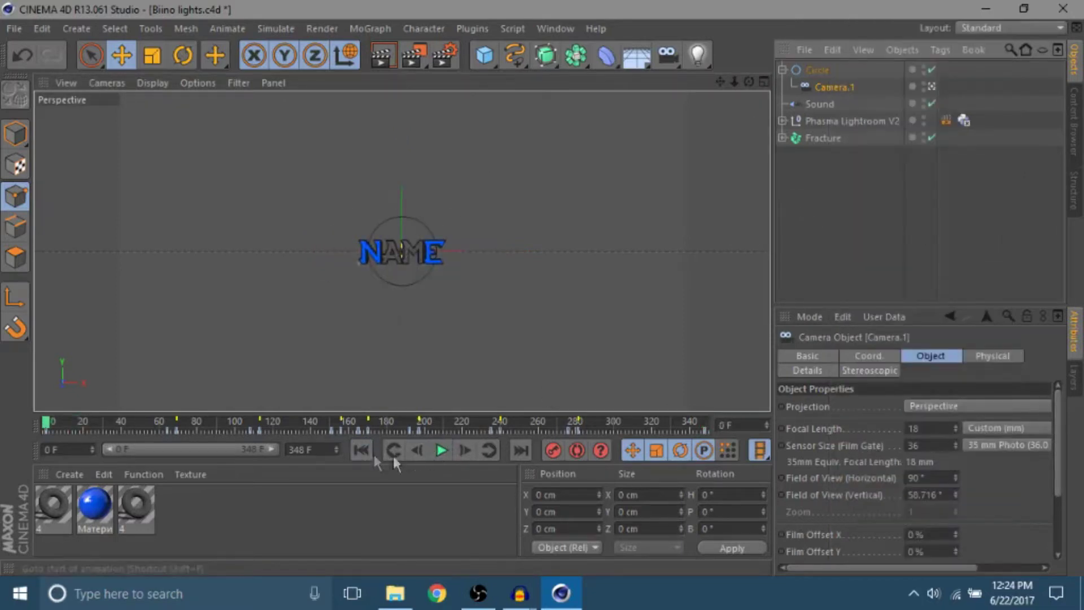
left_click(441, 450)
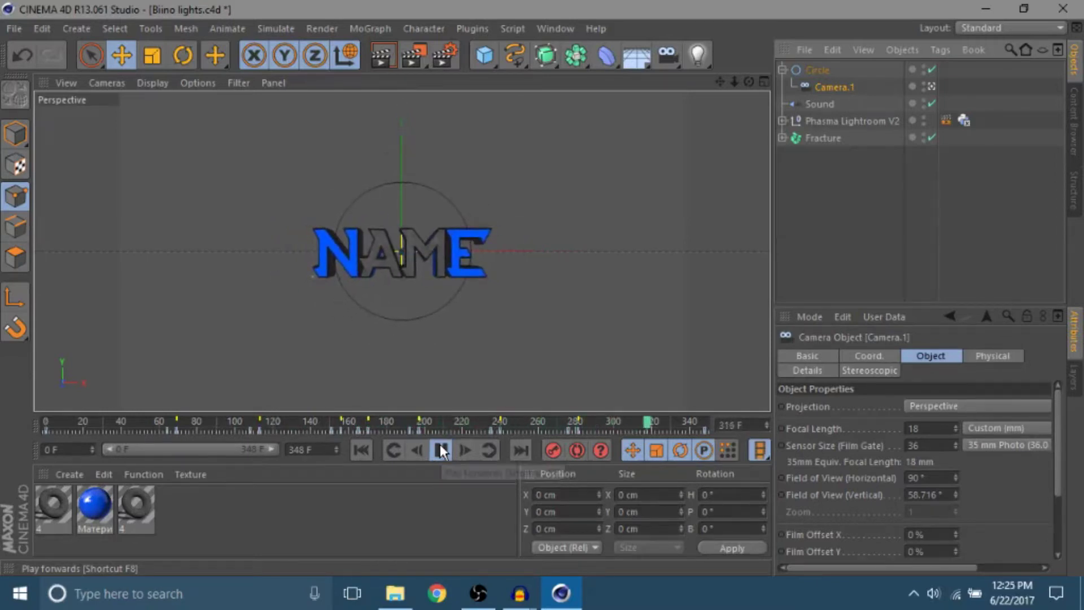
left_click(440, 450)
Show Camera.1's F-curves in the Timeline and maximize the Timeline window
right_click(822, 86)
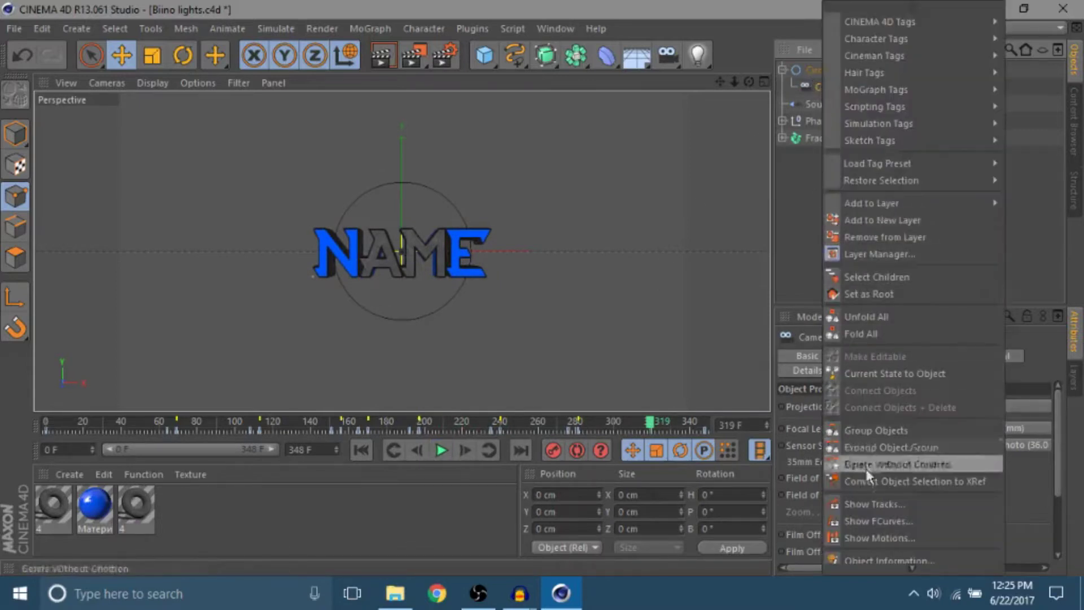
left_click(869, 519)
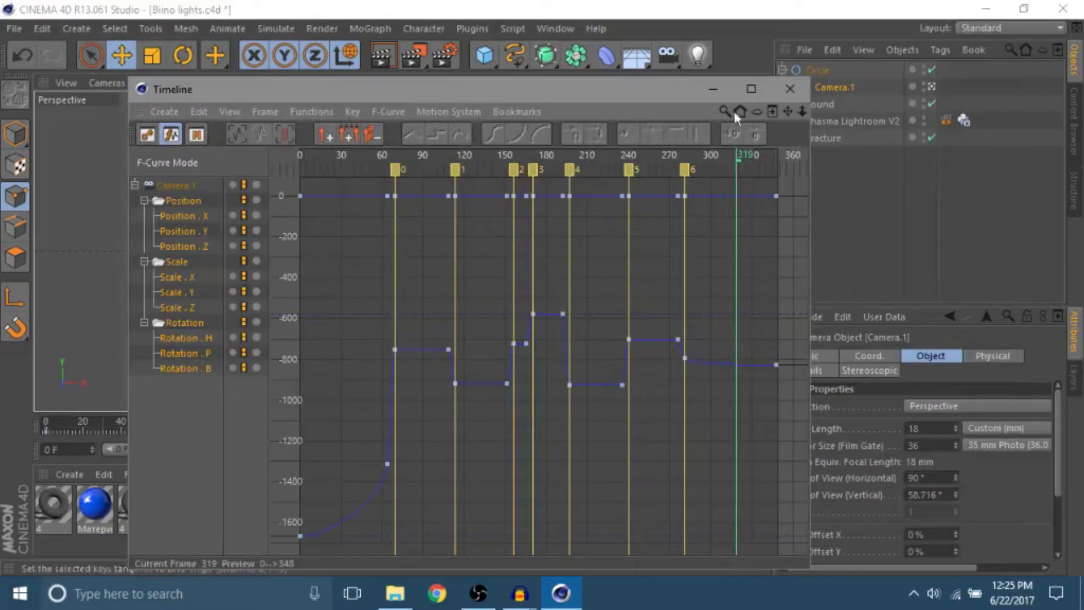
left_click(750, 89)
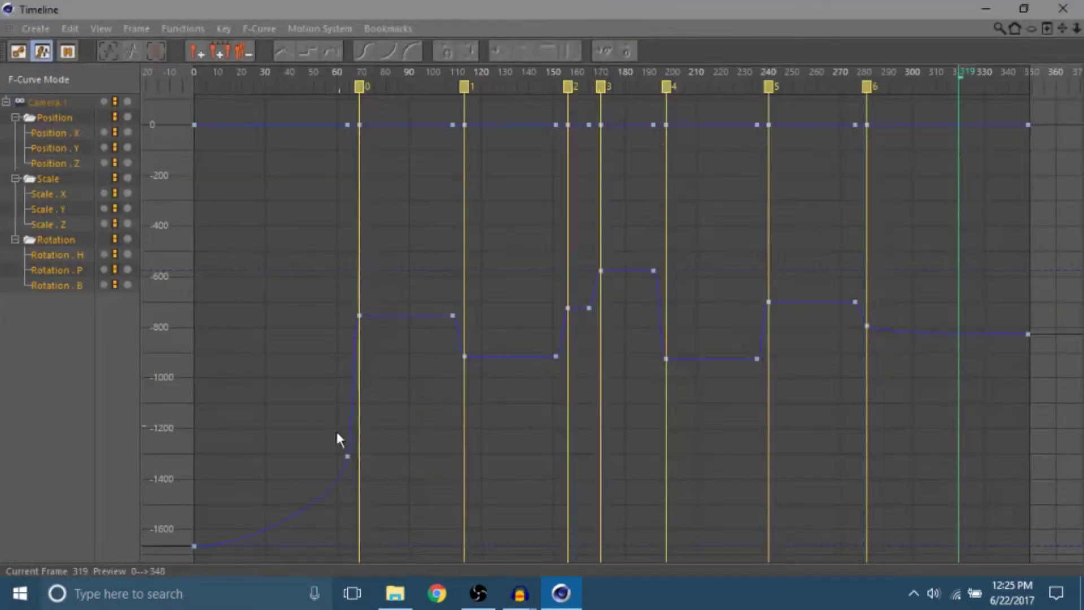
Lengthen the frame 0 tangent on the camera's moving position curve, and steepen and slightly raise the frame 64 keyframe
left_click_drag(195, 547, 310, 543)
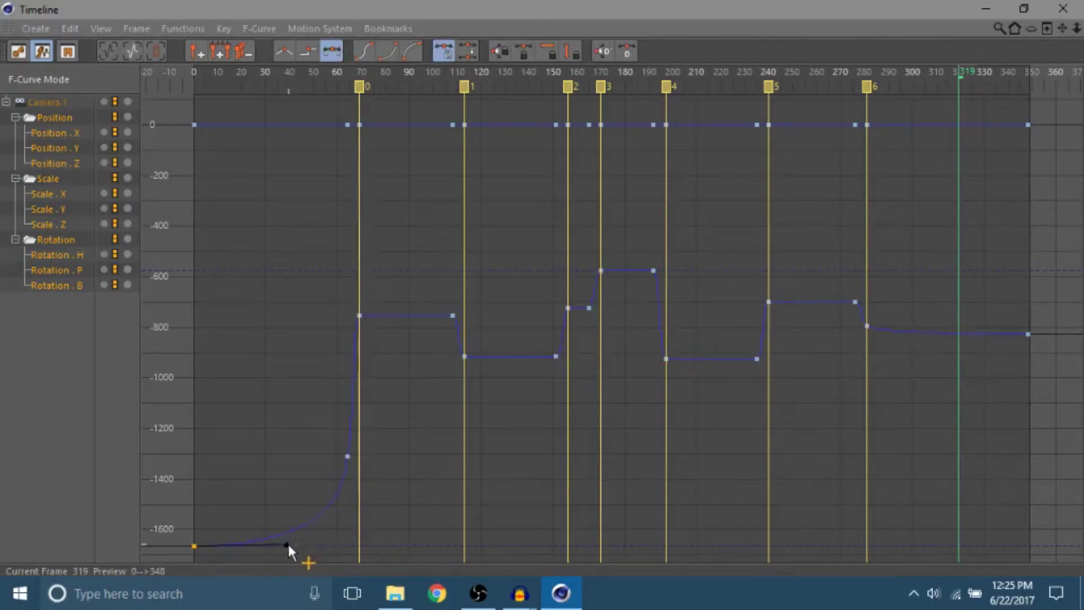
left_click(346, 456)
left_click_drag(341, 490, 343, 495)
left_click_drag(347, 457, 348, 451)
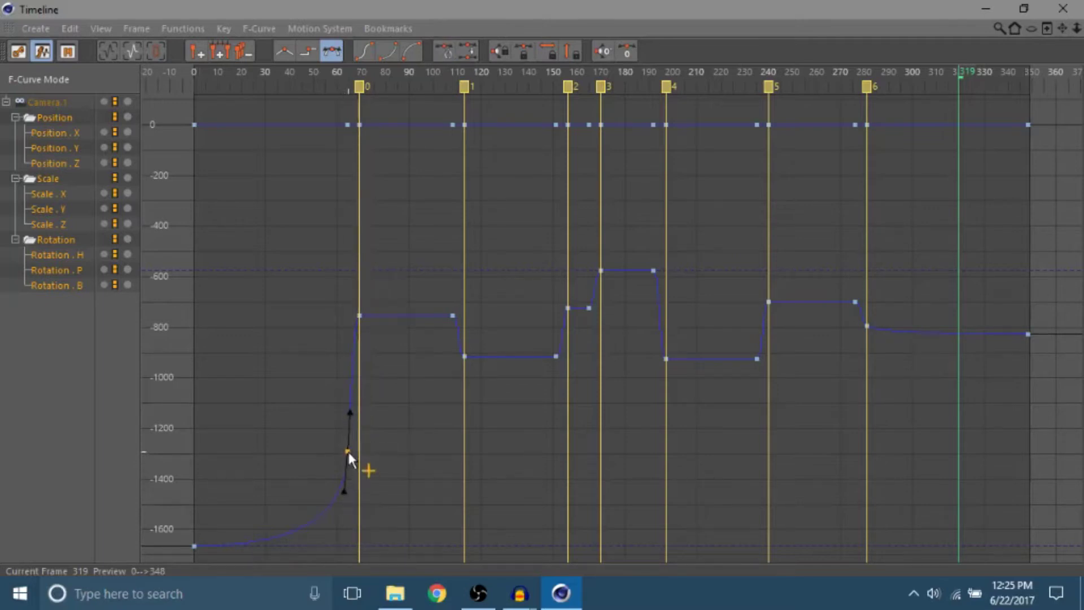
Lower the frame 69 keyframe to about -800 cm and tilt the tangents at frames 69, 108, 113 and 151 into rounded arcs
left_click(360, 315)
left_click_drag(359, 316, 360, 317)
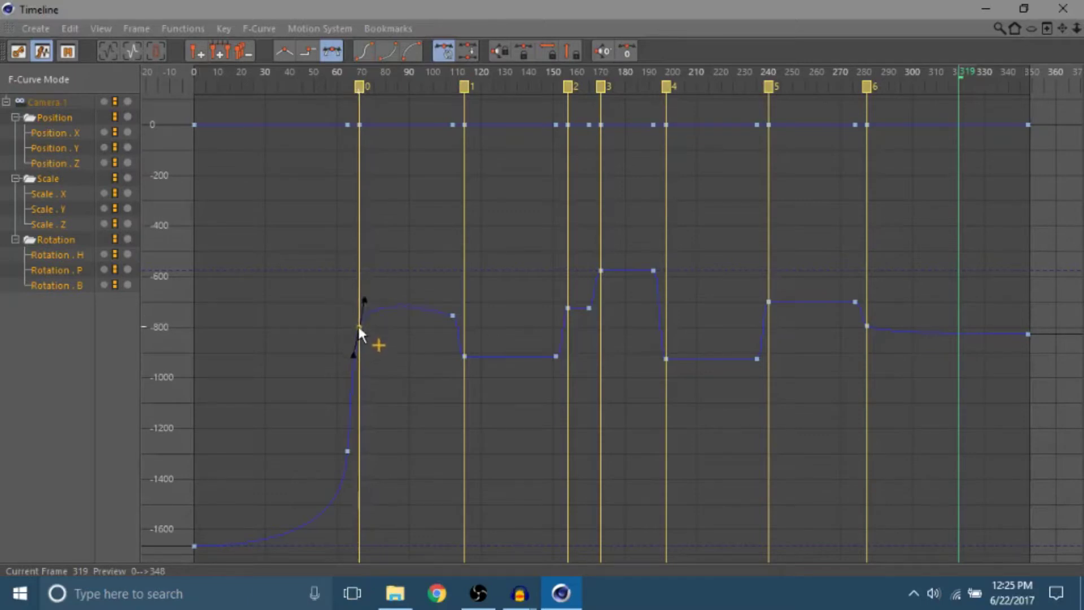
left_click(453, 316)
left_click(464, 356)
left_click(556, 356)
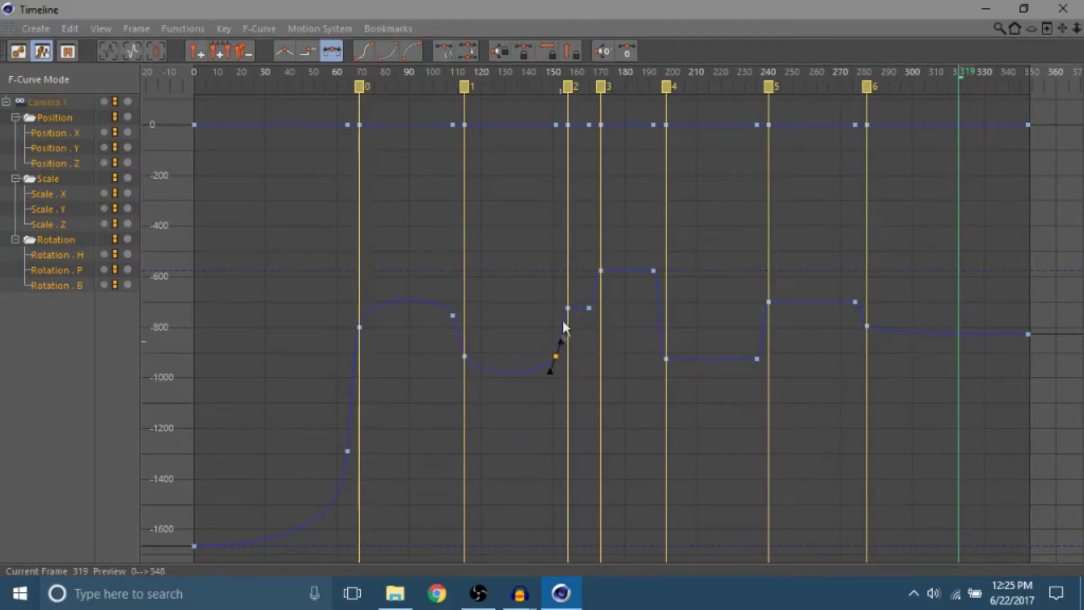
Lower the frame 156 keyframe slightly and smooth the curve's tangents through frames 156, 165 and 170
left_click(603, 337)
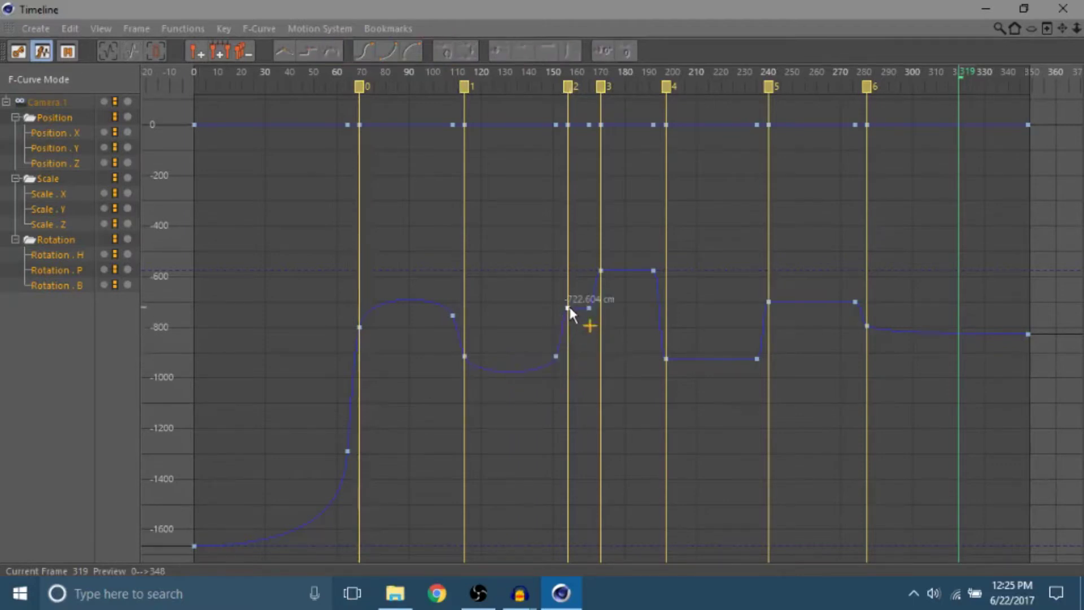
left_click_drag(568, 307, 569, 315)
left_click(590, 309)
left_click(601, 272)
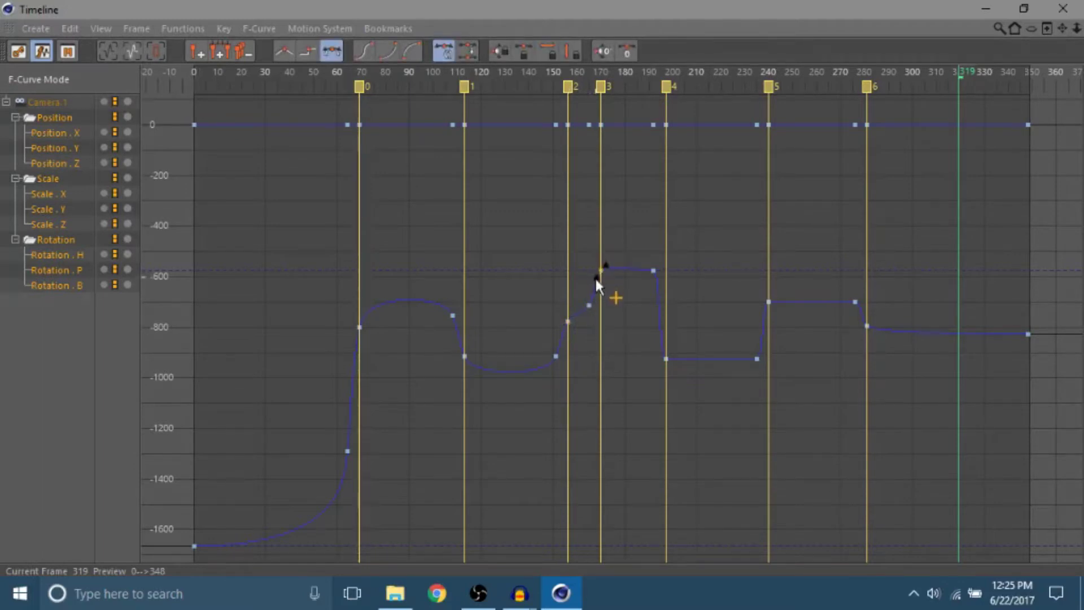
Tilt the curve's tangents at frames 192, 197 and 235 to round the peak and the following dip
left_click(653, 271)
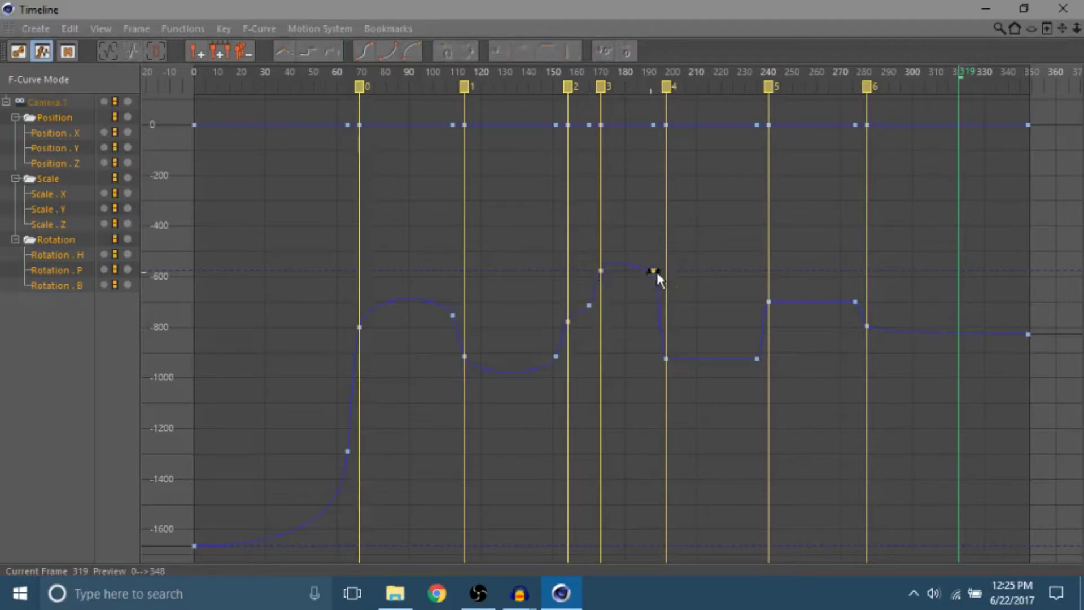
mouse_move(659, 275)
left_mouse_down()
mouse_move(666, 353)
mouse_move(657, 291)
left_mouse_up()
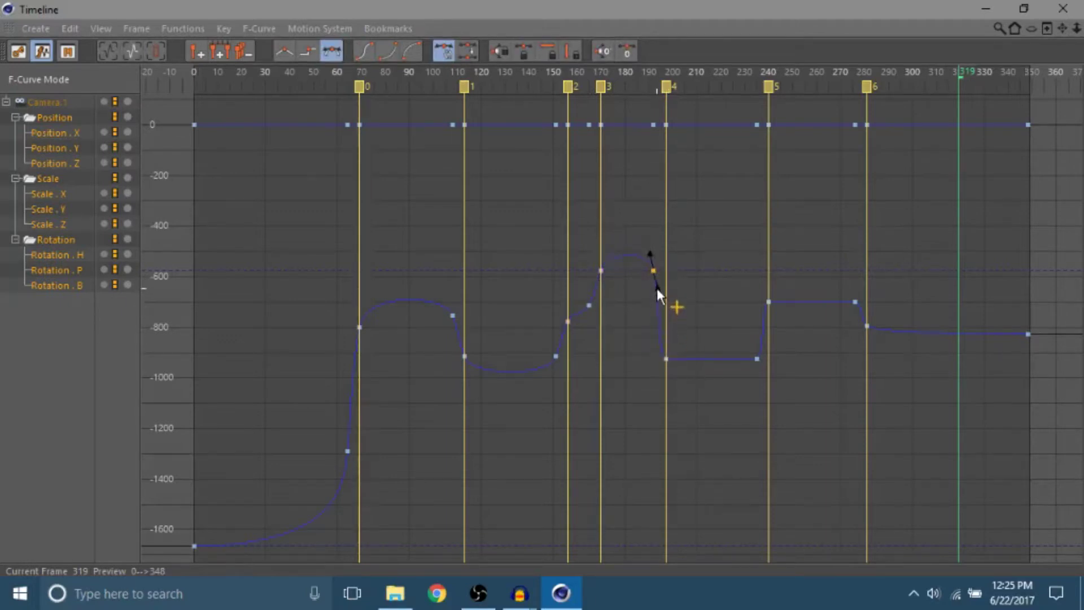
left_click(666, 358)
left_click(762, 362)
left_click_drag(763, 342, 763, 339)
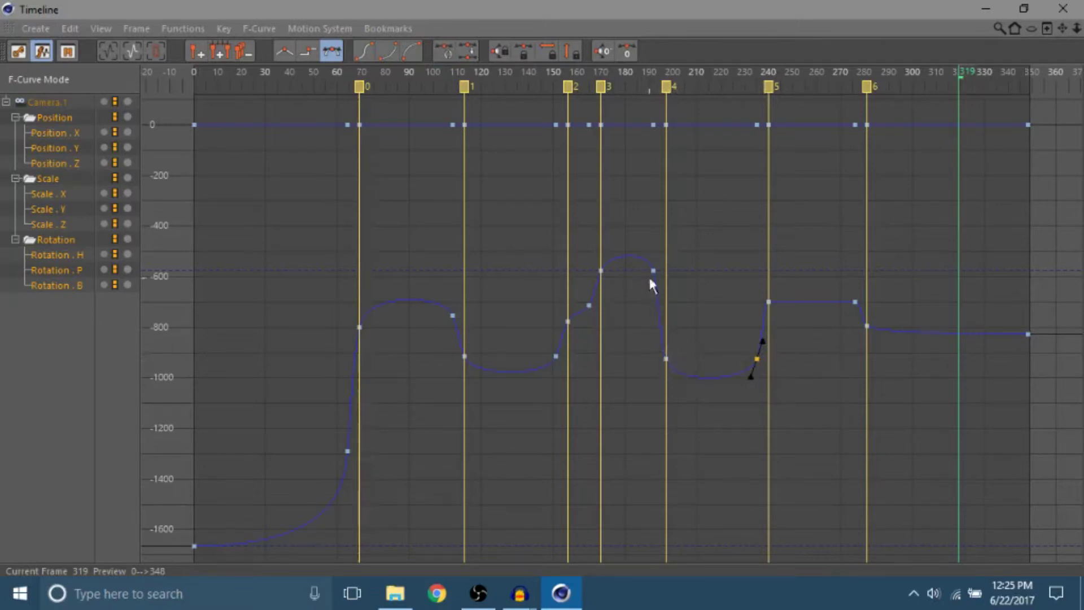
Tilt the moving curve's tangents at frames 240 and 276 into a rounded peak, and lower the frame 281 keyframe to about -820 cm
left_click(766, 323)
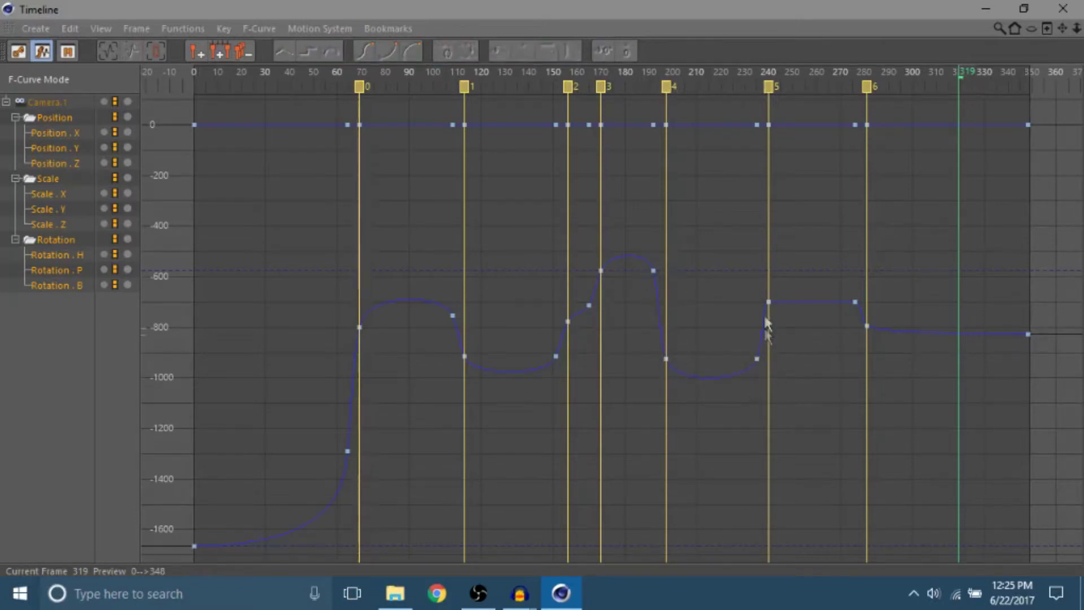
left_click(768, 303)
left_click_drag(762, 302, 760, 316)
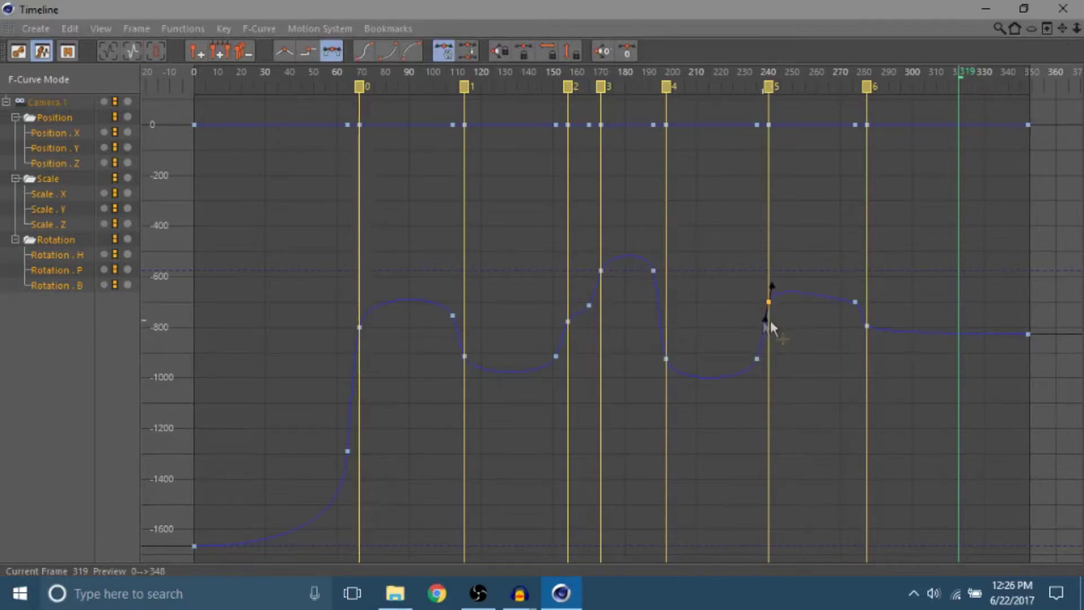
left_click(855, 301)
left_click(867, 331)
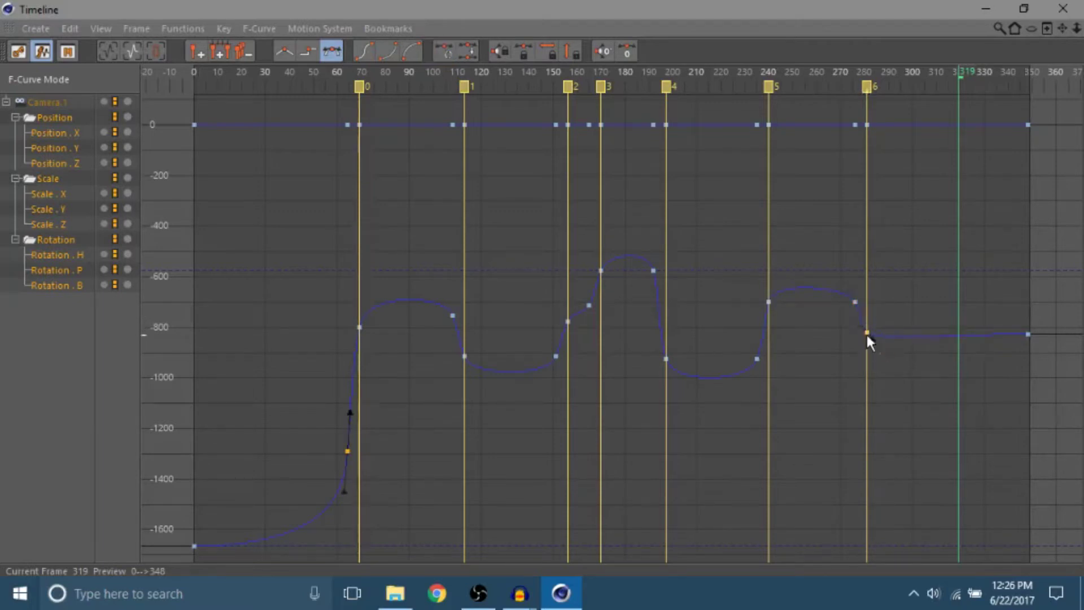
Lower the final keyframe at frame 348 to about -870 cm so the curve's tail falls gently
left_click_drag(1027, 334, 1028, 338)
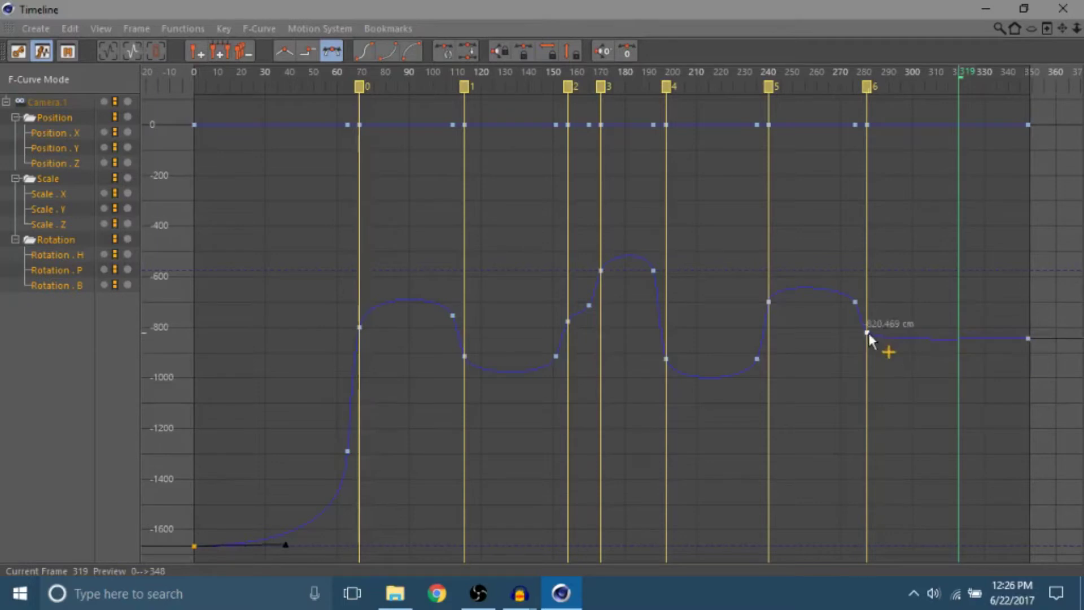
left_click_drag(1027, 339, 1026, 346)
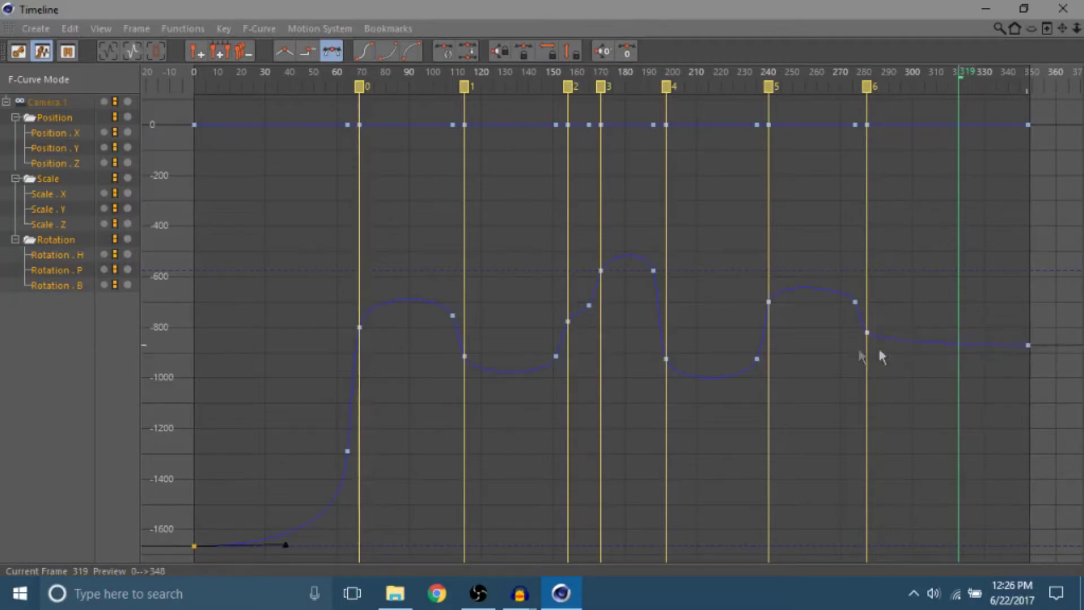
left_click(1029, 345)
Close the F-curve window, play the camera animation through, and return to frame 0
left_click(1062, 9)
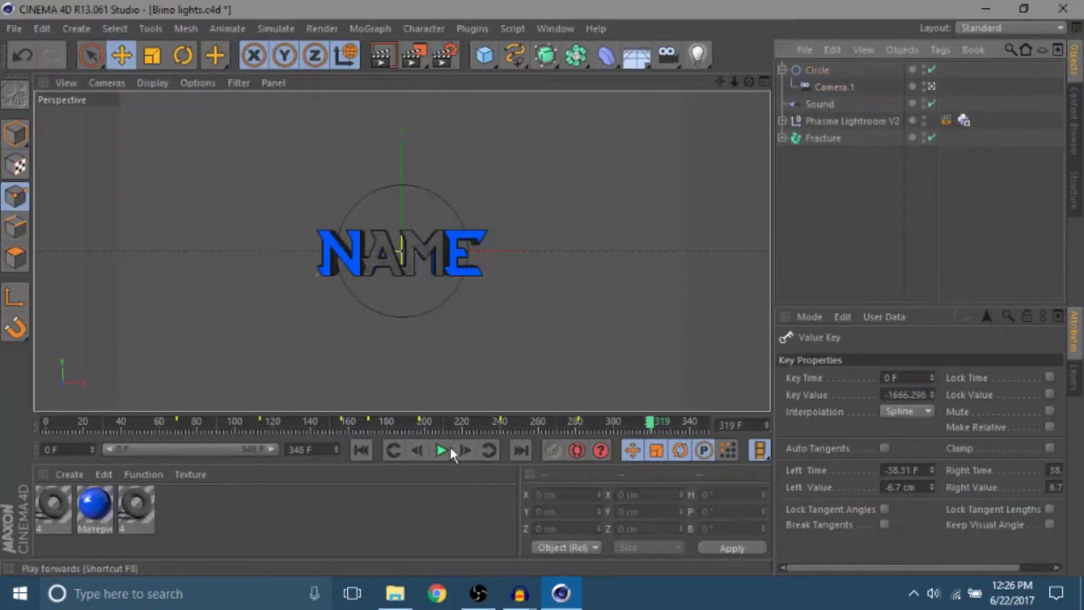
left_click(401, 454)
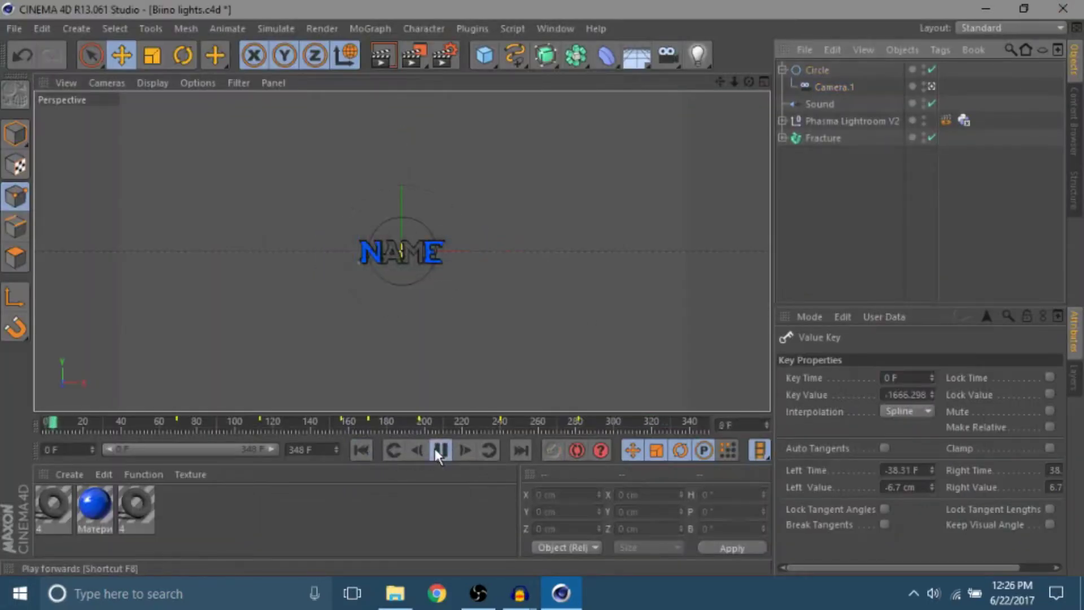
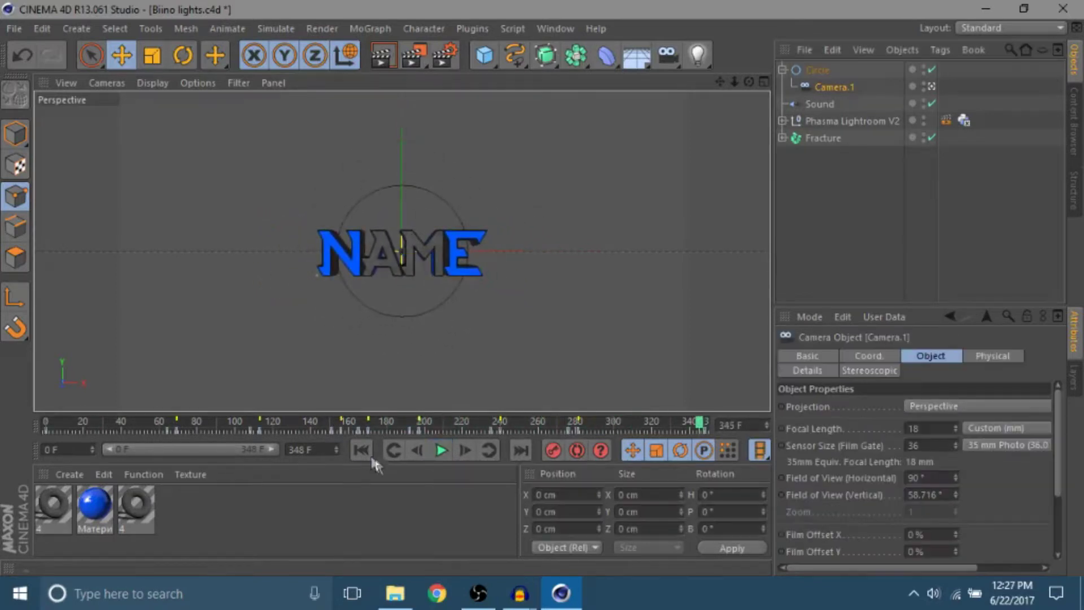
left_click(363, 450)
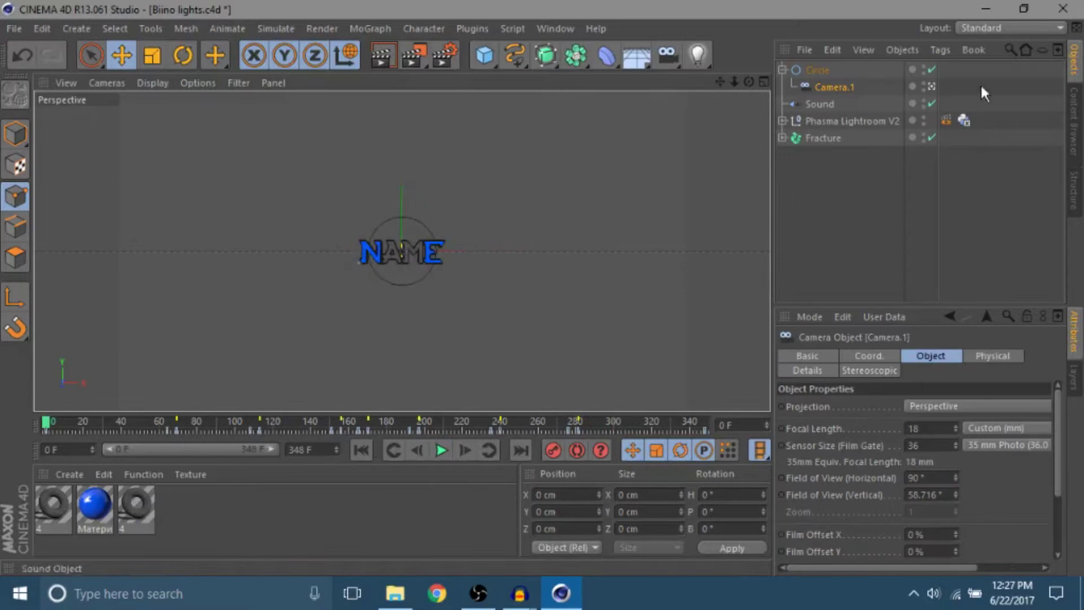
Rotate the Circle at frame 0 until the camera views the letters from behind at a slight tilt, and record a keyframe
left_click(815, 72)
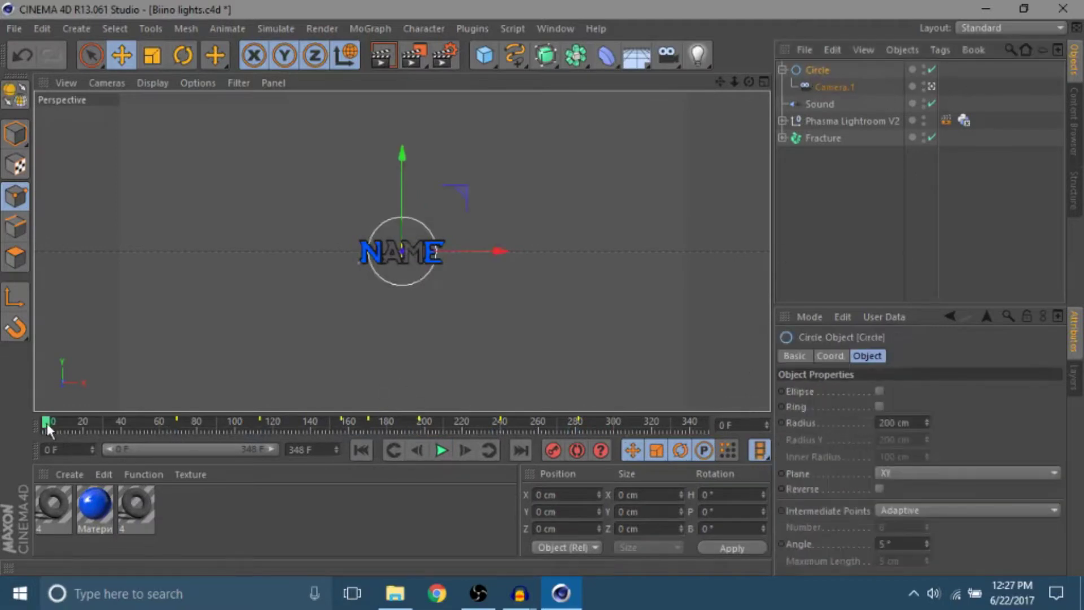
left_click(183, 55)
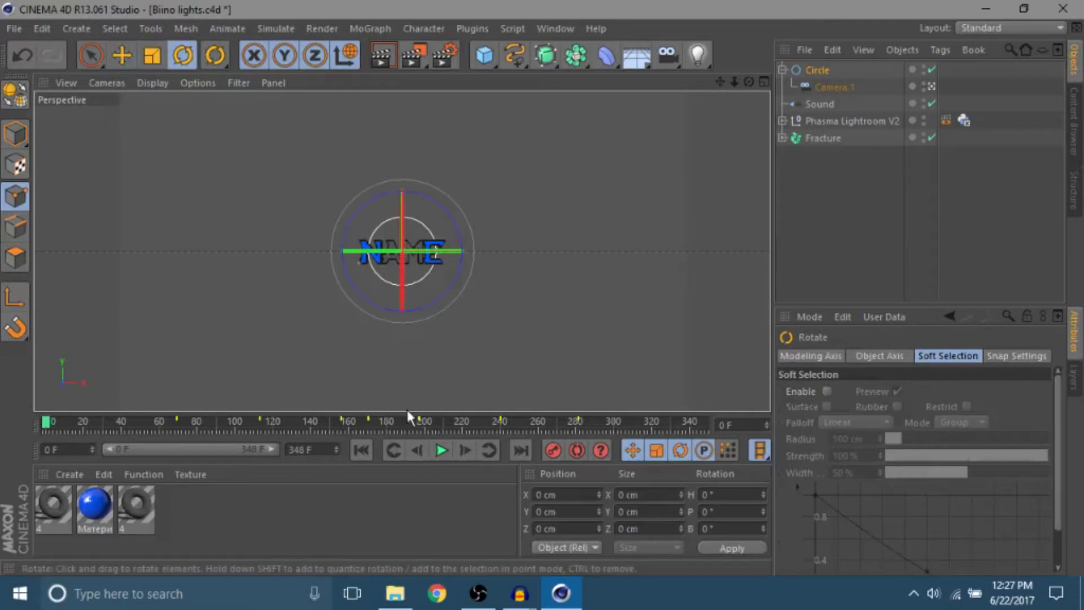
left_click_drag(409, 250, 47, 267)
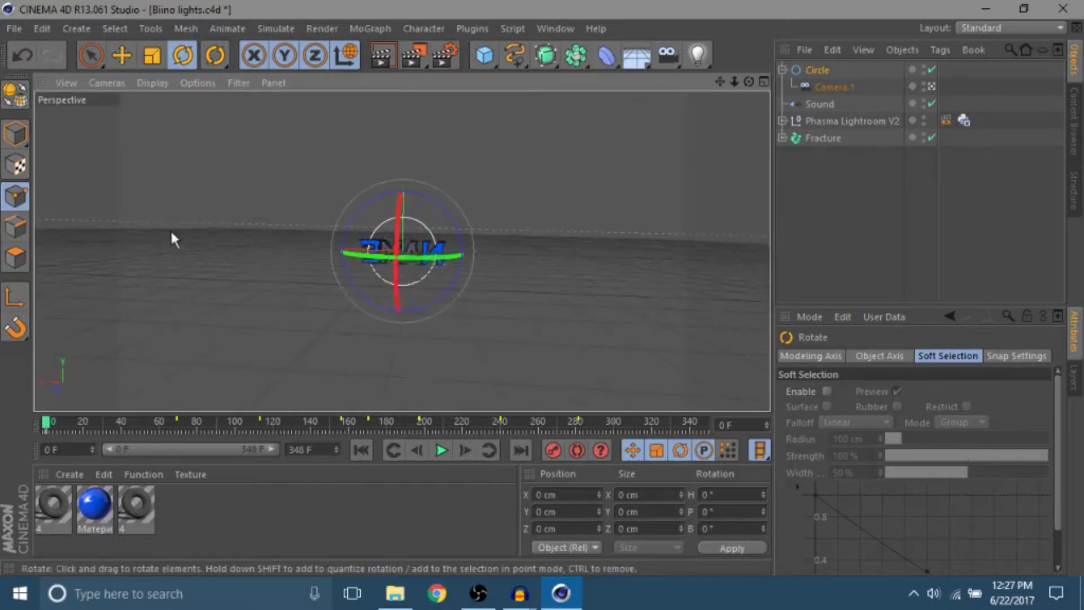
left_click_drag(374, 229, 385, 249)
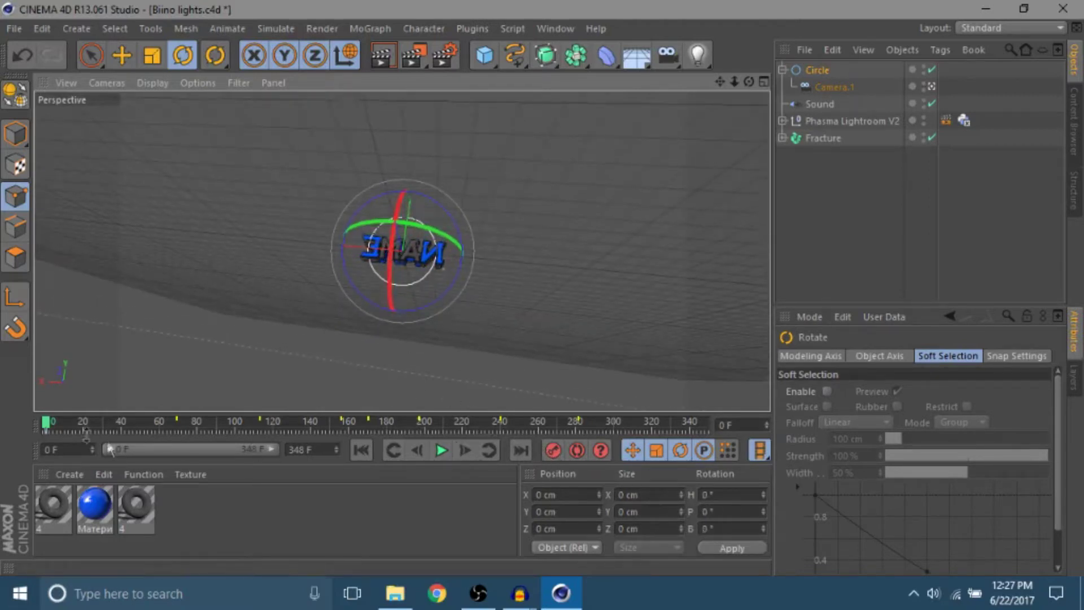
Examine the camera keyframes just before and on the first marker, at frames 64 and 69
left_click_drag(65, 427, 178, 430)
left_click(412, 448)
left_click(412, 448)
left_click(412, 448)
left_click(407, 450)
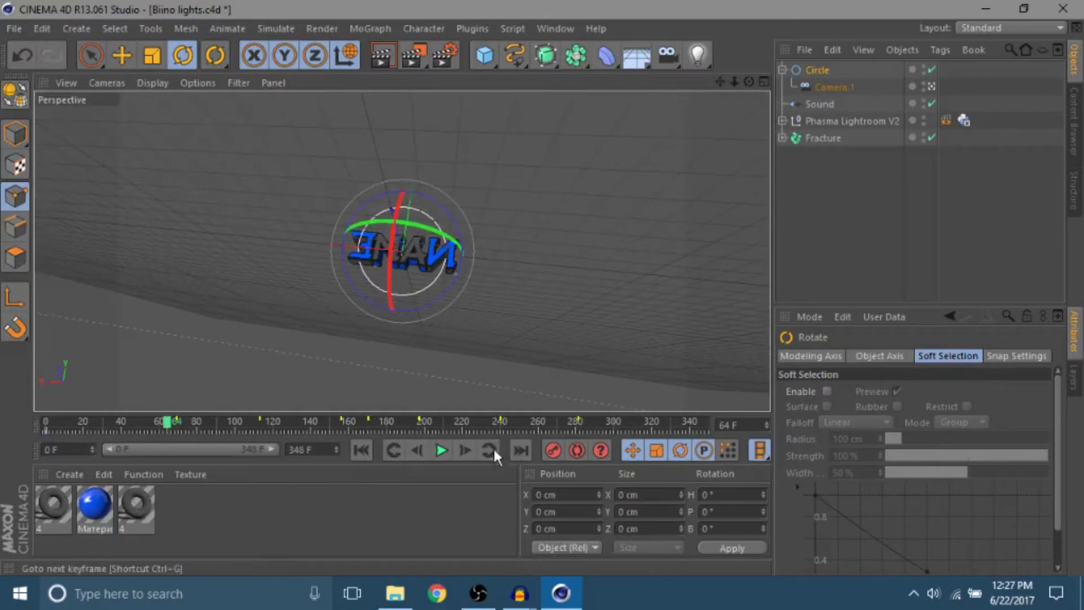
left_click(492, 449)
left_click(387, 450)
left_click(484, 452)
left_click(392, 450)
left_click(484, 452)
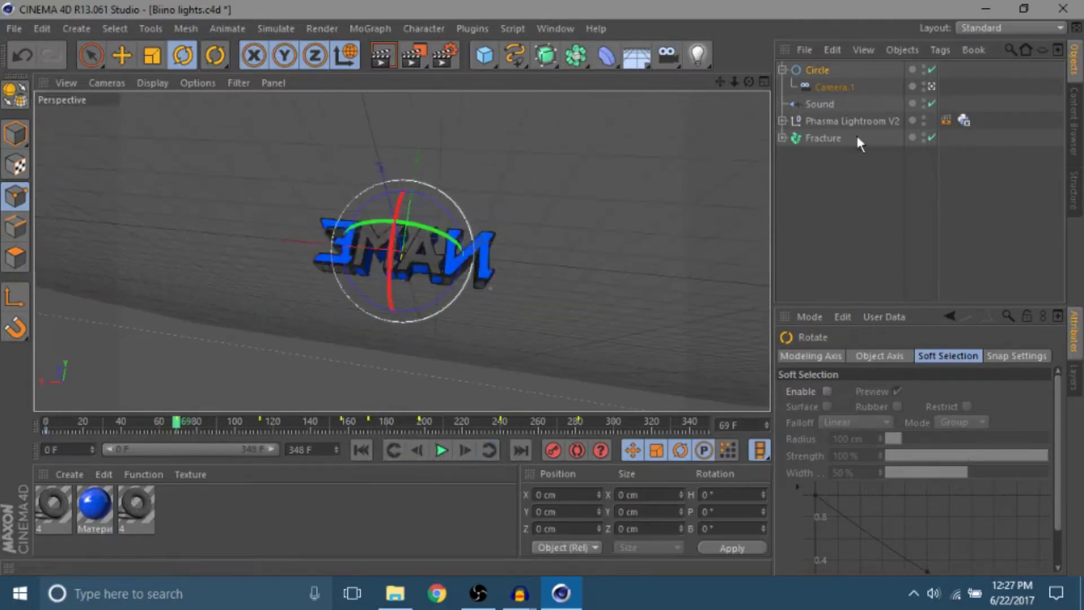
Record a keyframe for the Circle at frame 64 that holds its starting rotation
left_click(818, 74)
left_click(819, 84)
left_click(816, 72)
left_click(817, 85)
left_click(817, 70)
left_click(392, 448)
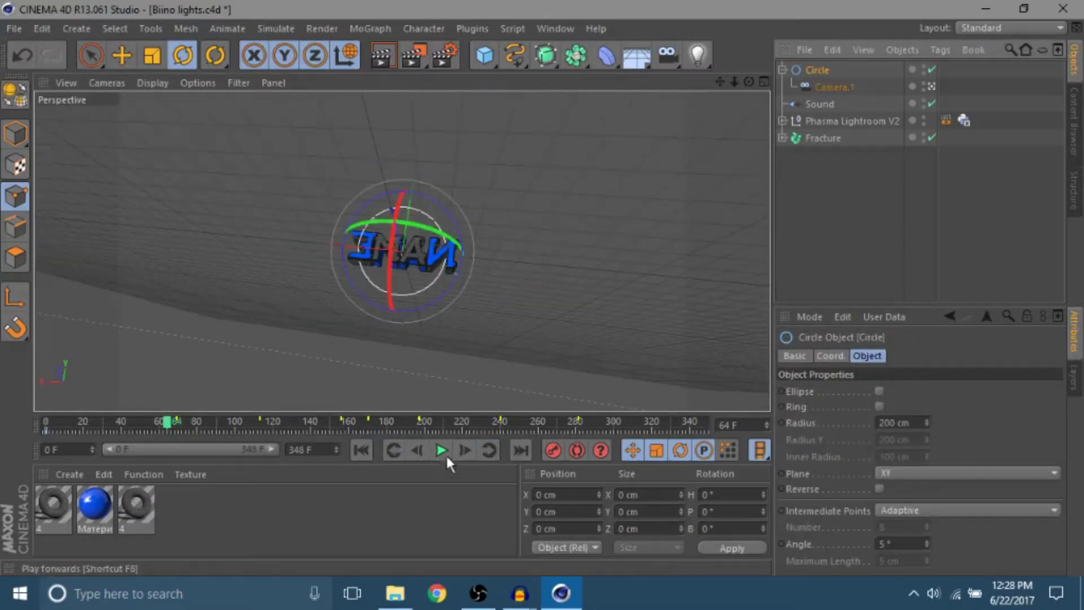
left_click(469, 449)
left_click(394, 455)
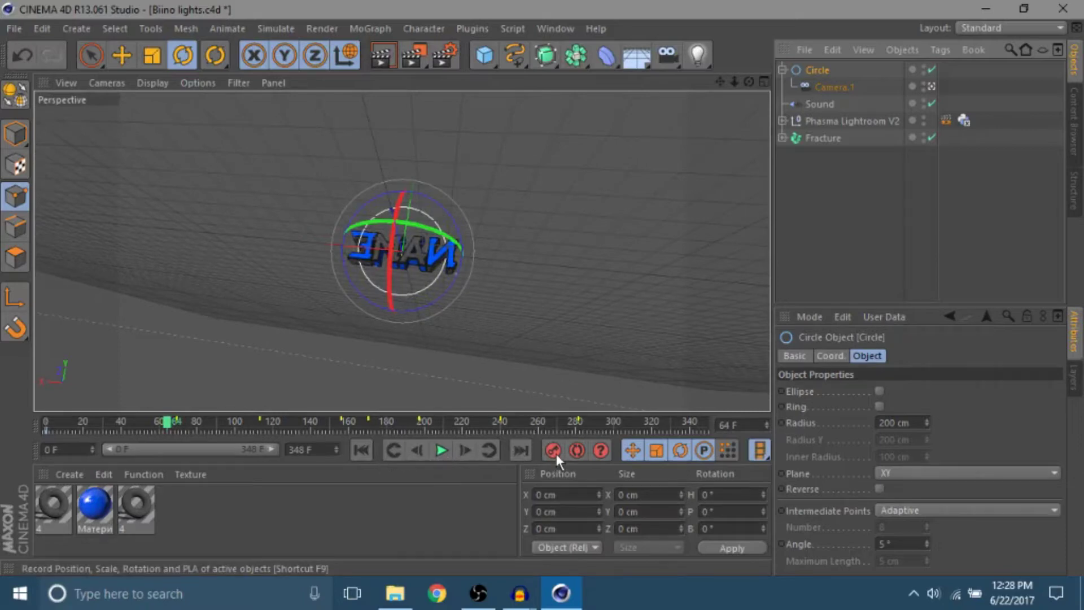
Rotate the Circle at frame 69 until the front of the letters slants diagonally downward, and record a keyframe
left_click(494, 445)
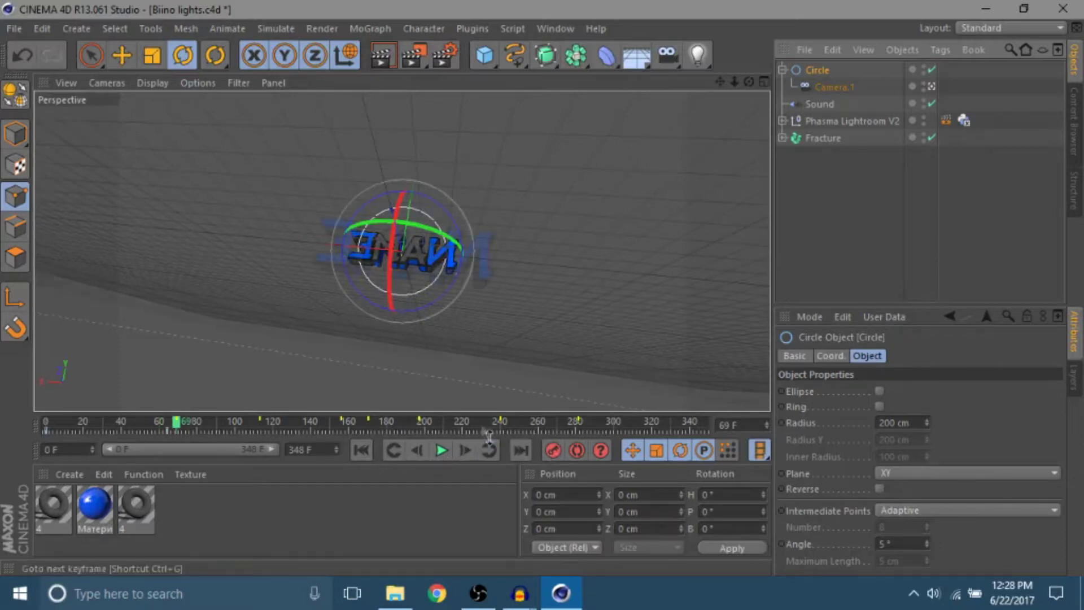
left_click_drag(373, 209, 379, 247)
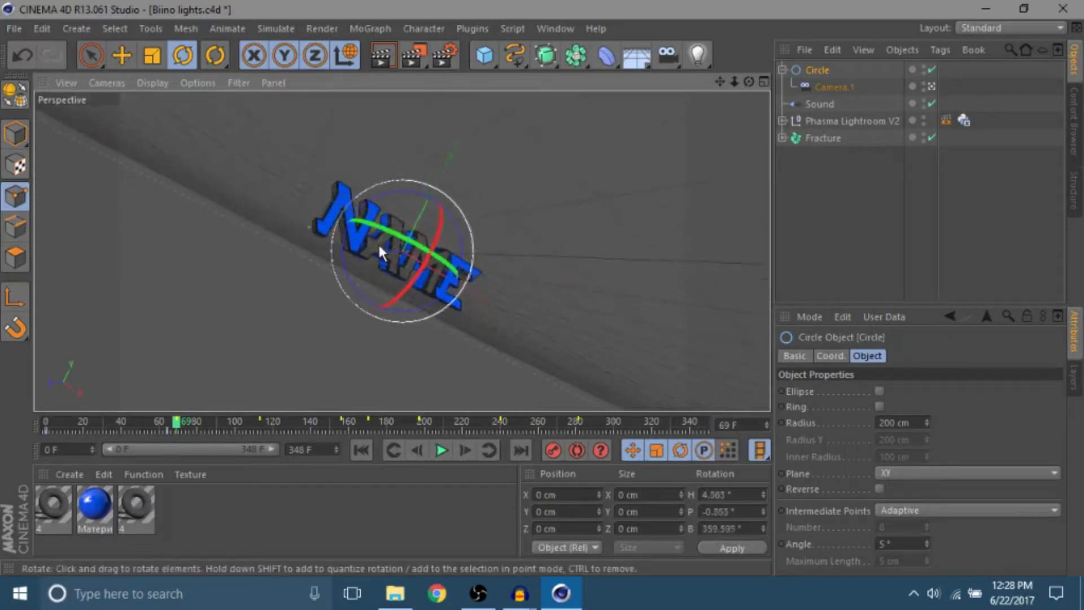
left_click(551, 450)
Record a holding keyframe for the Circle at frame 108, and rotate it at frame 113 until the letters slope upward
left_click_drag(172, 423, 45, 423)
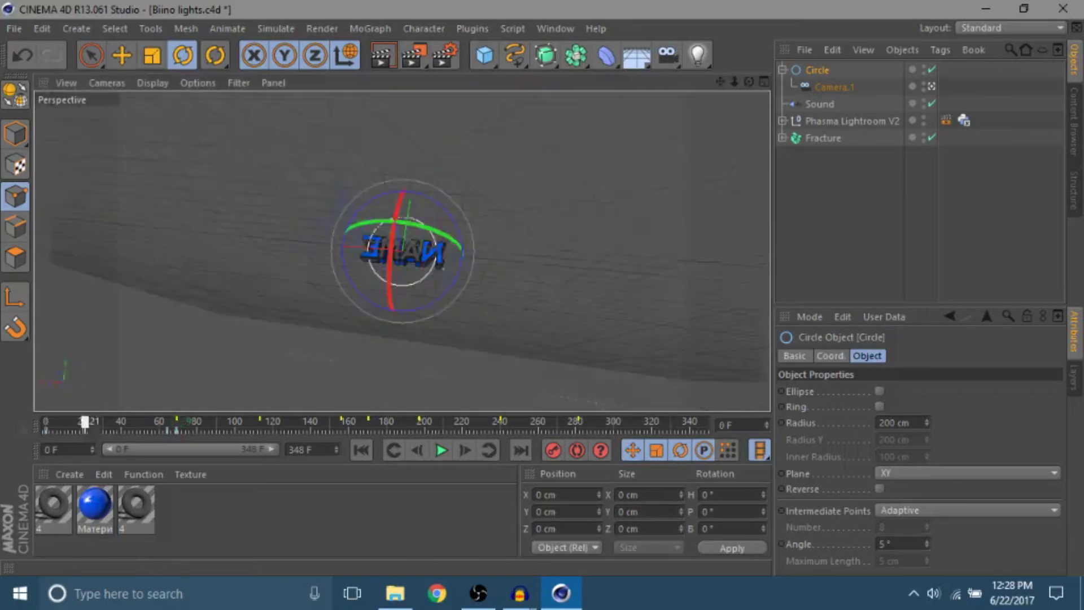
left_click(440, 450)
left_click(418, 451)
left_click(394, 452)
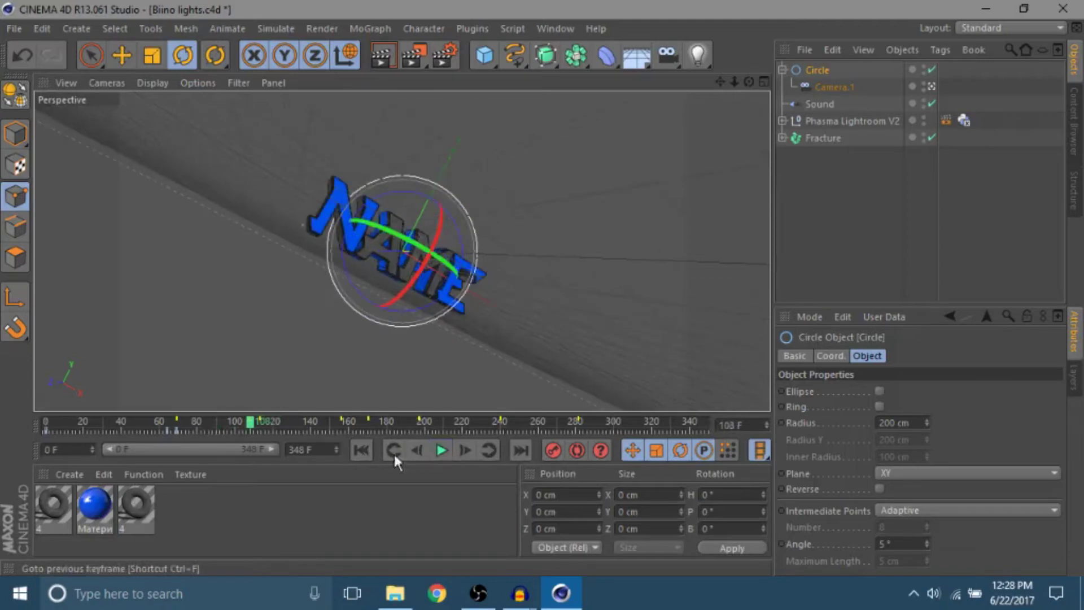
left_click(490, 449)
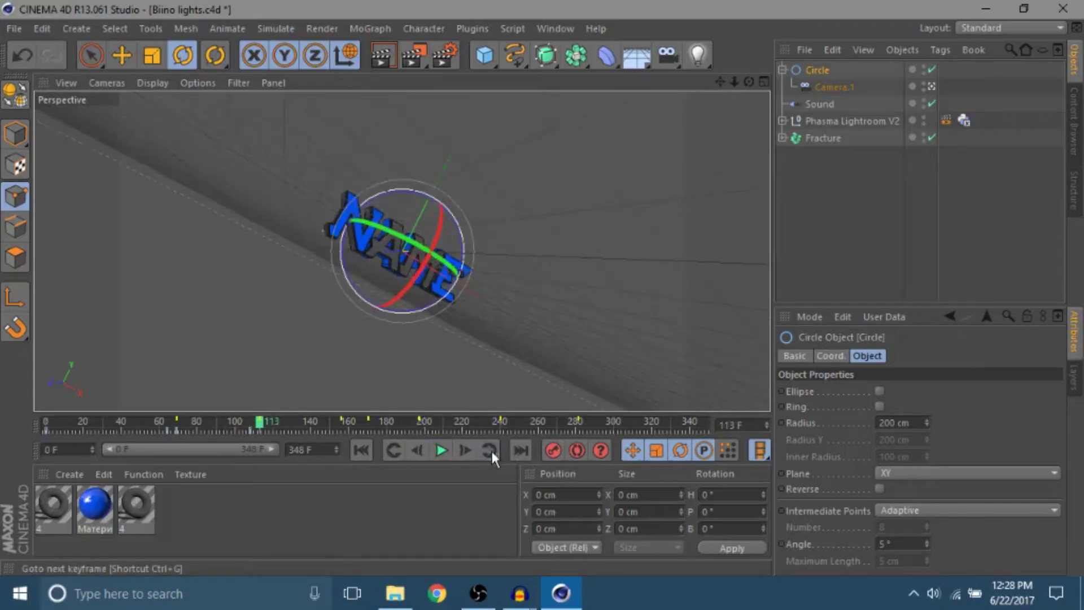
left_click_drag(399, 224, 401, 270)
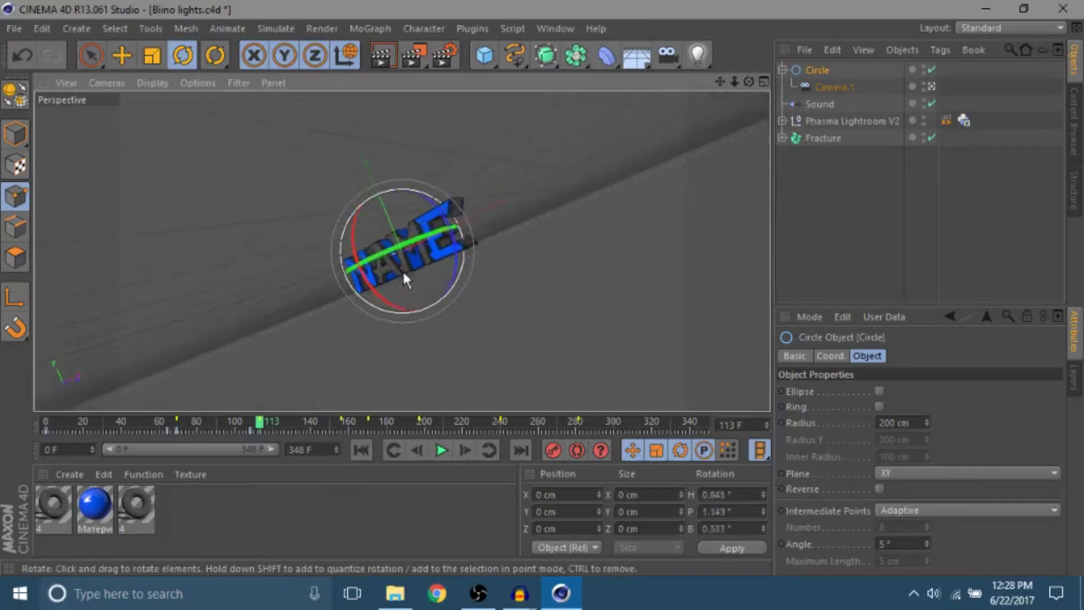
Record a holding keyframe for the Circle at frame 151, and rotate it at frame 156 until the letters stand nearly vertical
left_click(238, 420)
left_click(440, 449)
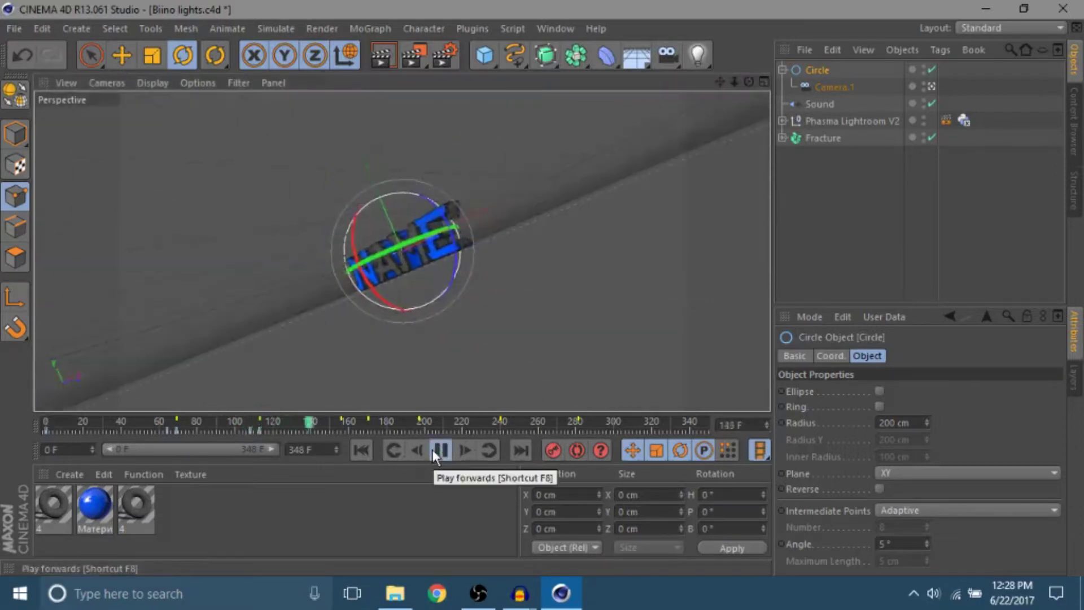
left_click(432, 449)
left_click(417, 451)
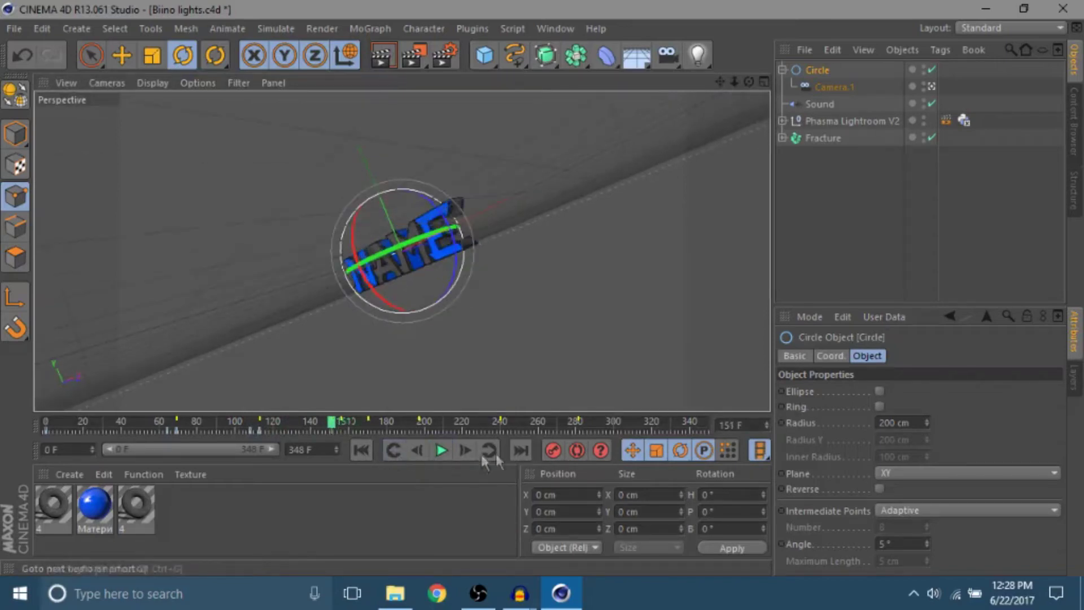
left_click(490, 450)
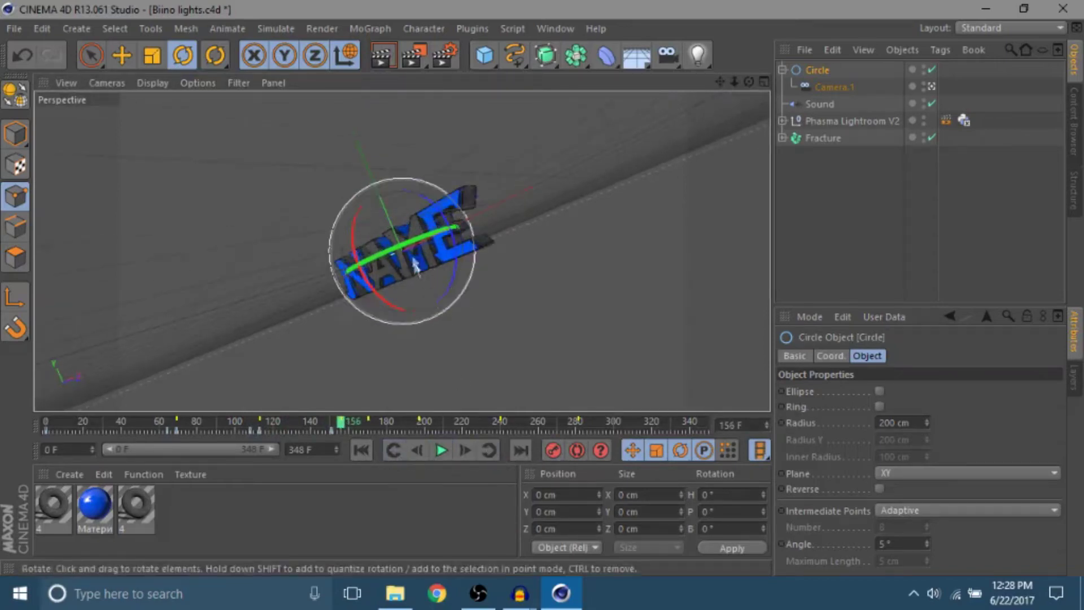
left_click_drag(361, 229, 462, 182)
mouse_move(401, 216)
left_mouse_down()
mouse_move(388, 175)
mouse_move(425, 210)
mouse_move(402, 211)
mouse_move(414, 207)
left_mouse_up()
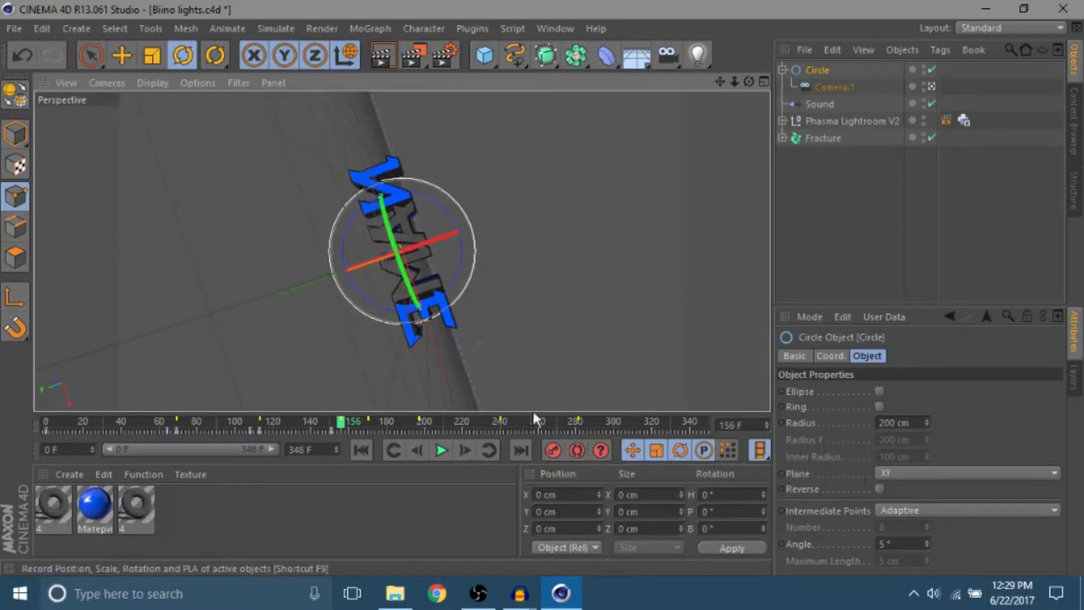
mouse_move(429, 246)
left_mouse_down()
mouse_move(468, 235)
mouse_move(429, 239)
left_mouse_up()
Keyframe the Circle's rotation at frame 165, and rotate it from frame 170 on until the letters slant diagonally downward at frame 192
left_click(485, 449)
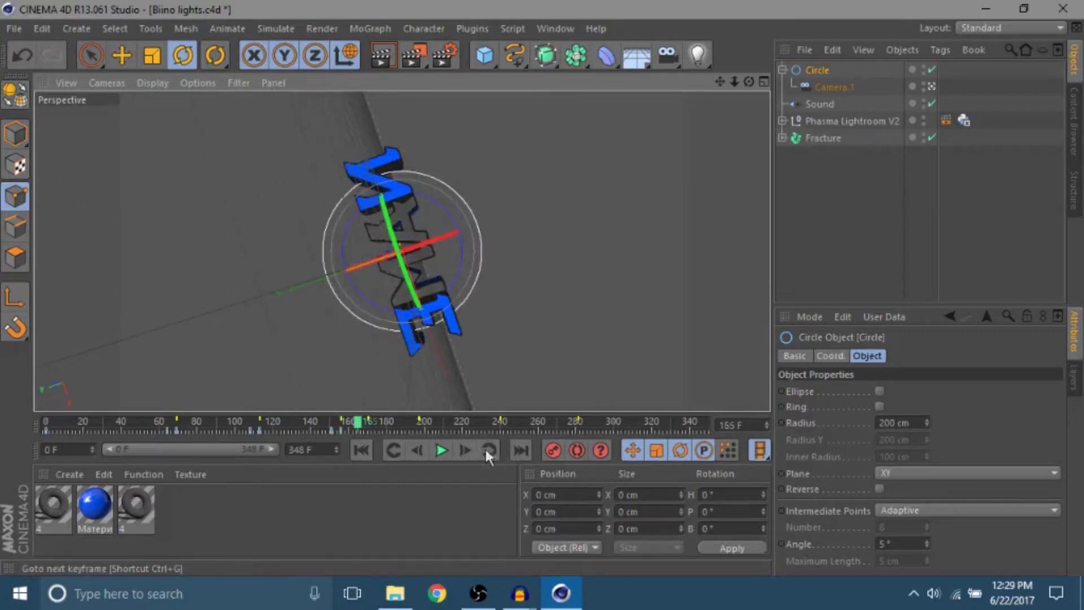
left_click(489, 450)
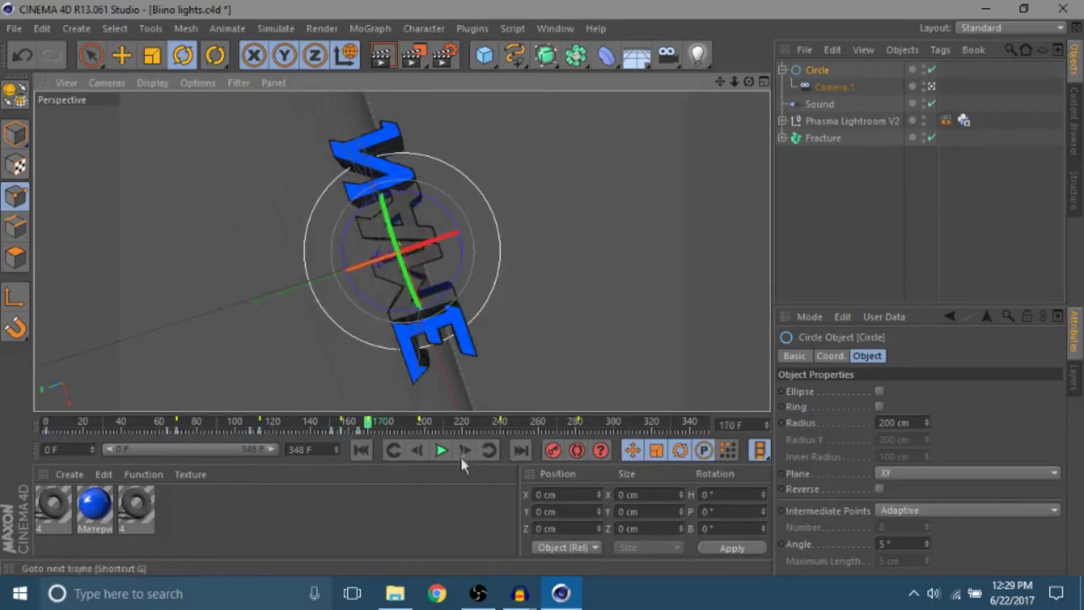
left_click_drag(395, 191, 438, 237)
left_click(487, 452)
left_click(488, 451)
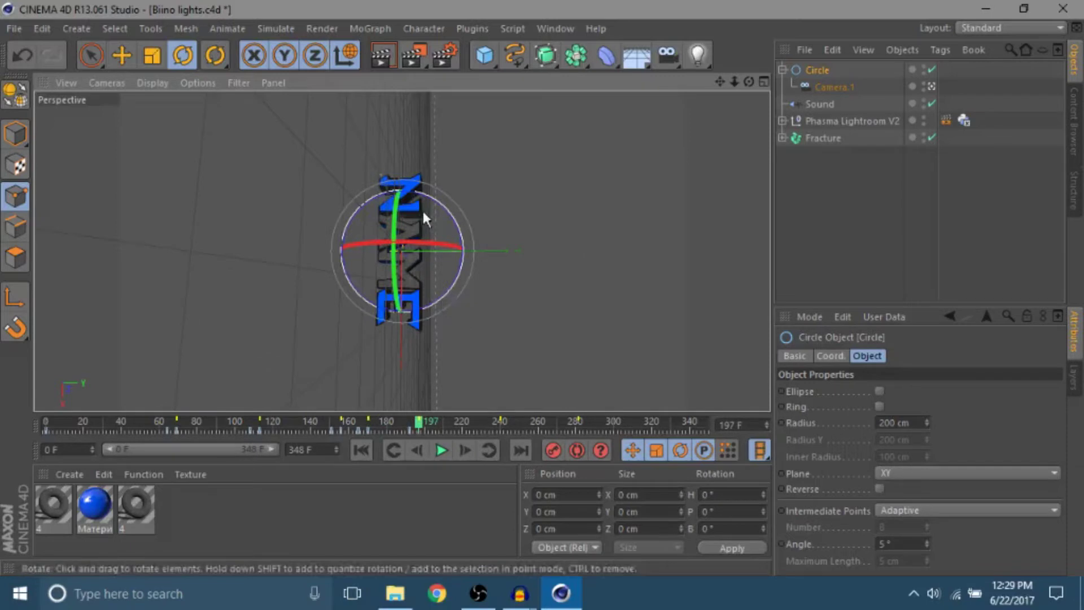
left_click(394, 450)
left_click_drag(456, 228, 447, 277)
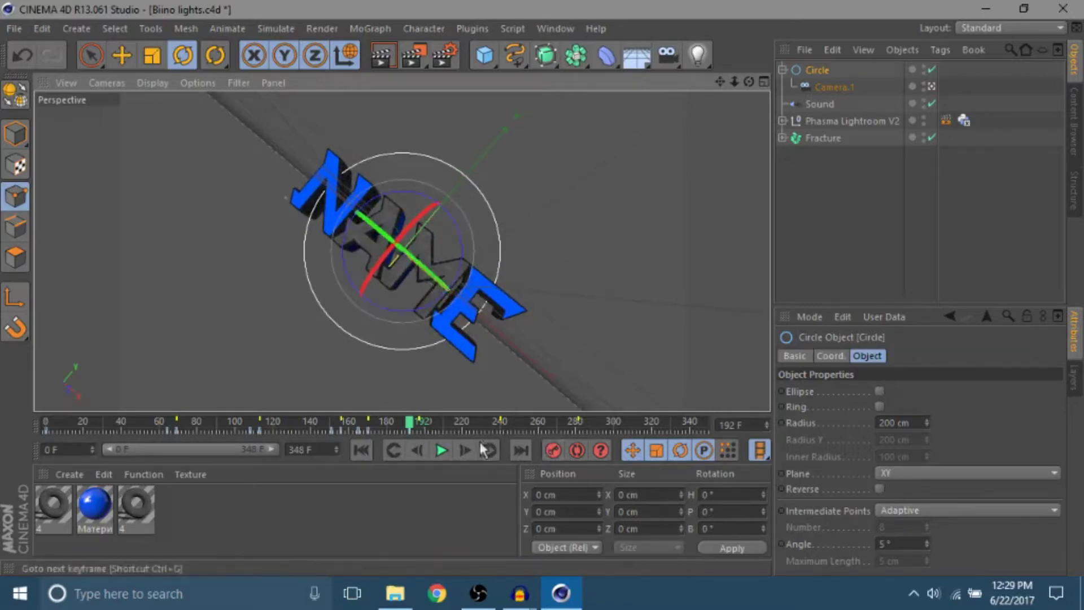
Rotate the Circle at frame 197 until the letters slope diagonally upward, and hold that angle to frame 235
left_click(497, 459)
left_click_drag(442, 226, 356, 262)
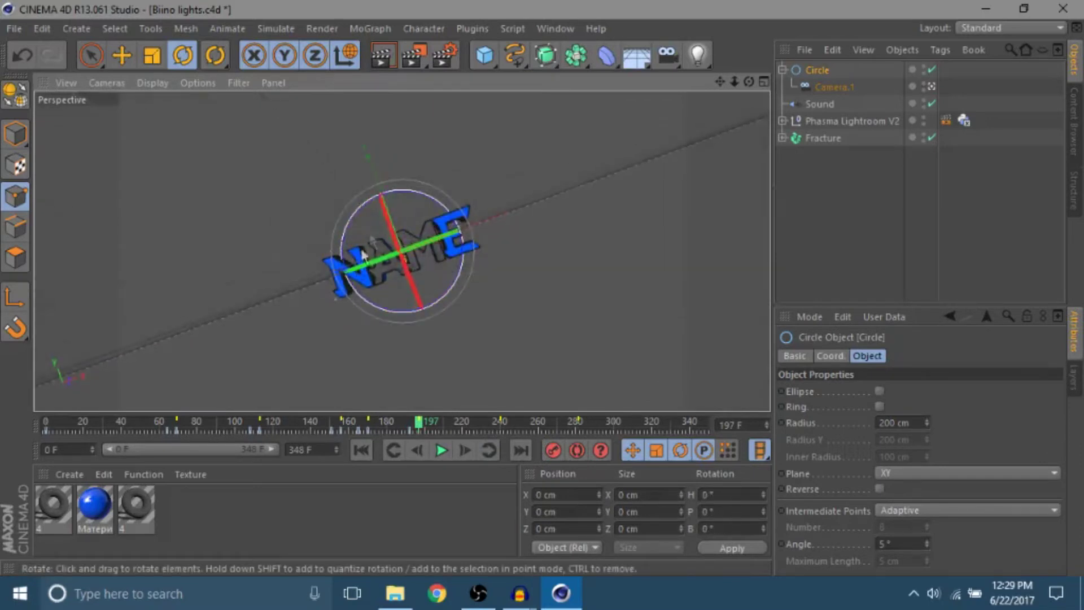
left_click_drag(374, 202, 394, 214)
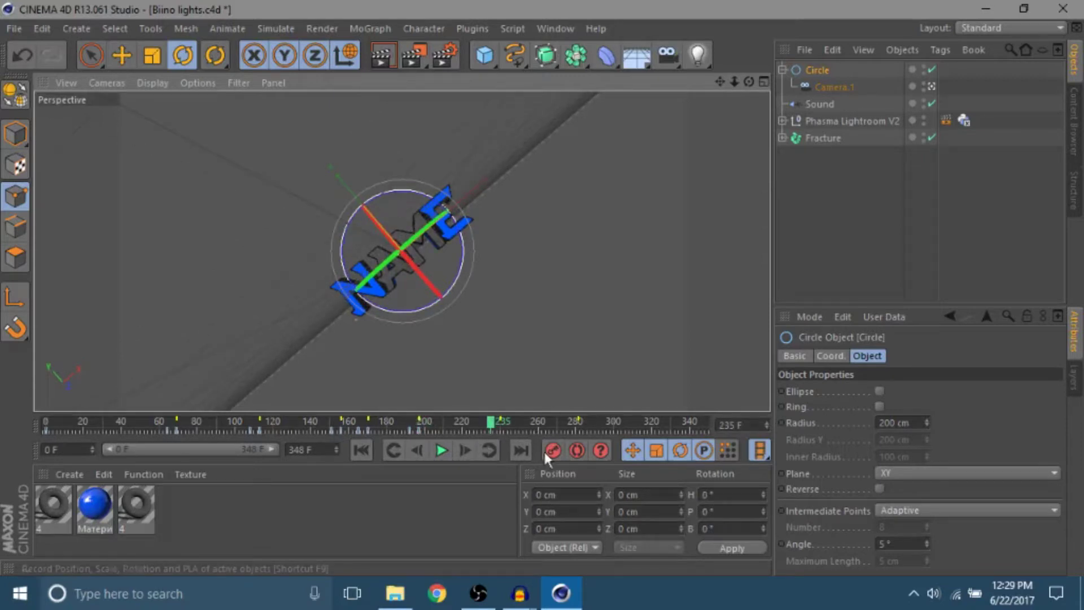
Rotate the Circle at frame 240 until the letters read nearly vertically downward, keyframe it, and hold that angle to frame 276
left_click(489, 446)
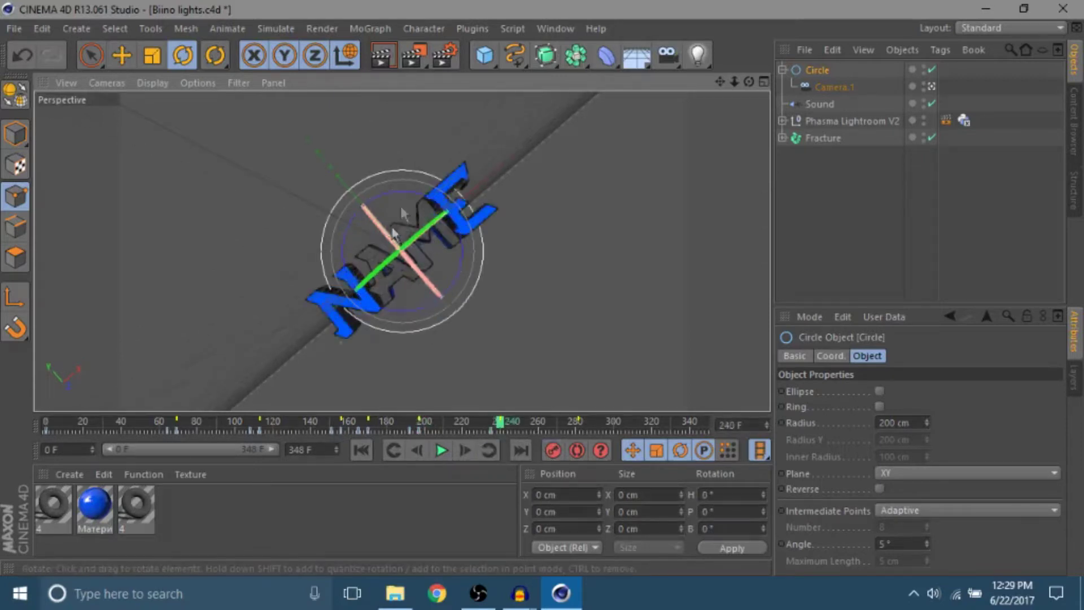
left_click_drag(411, 190, 320, 281)
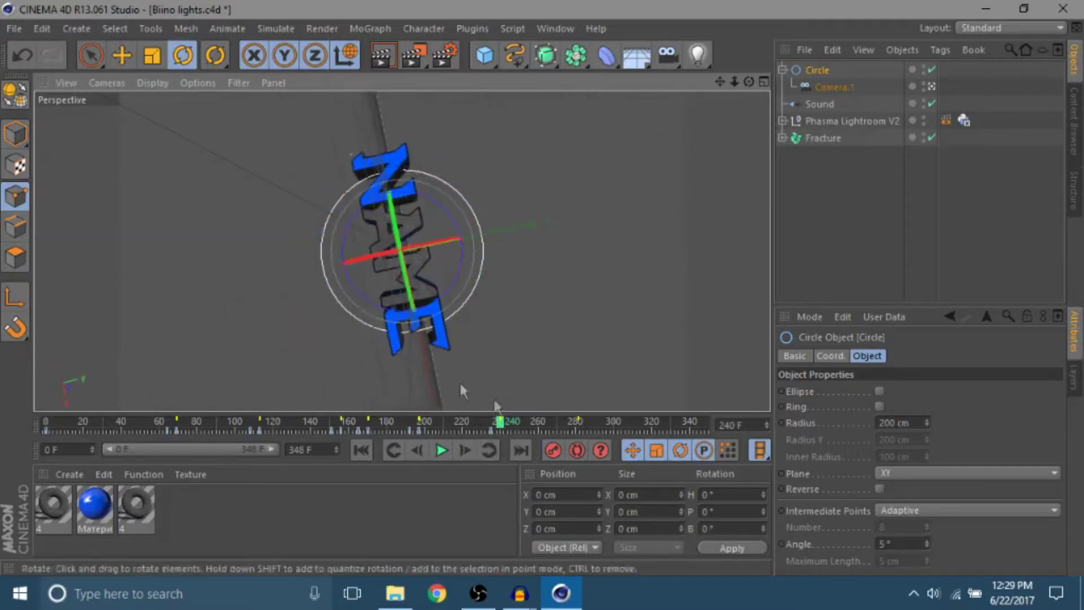
left_click(553, 449)
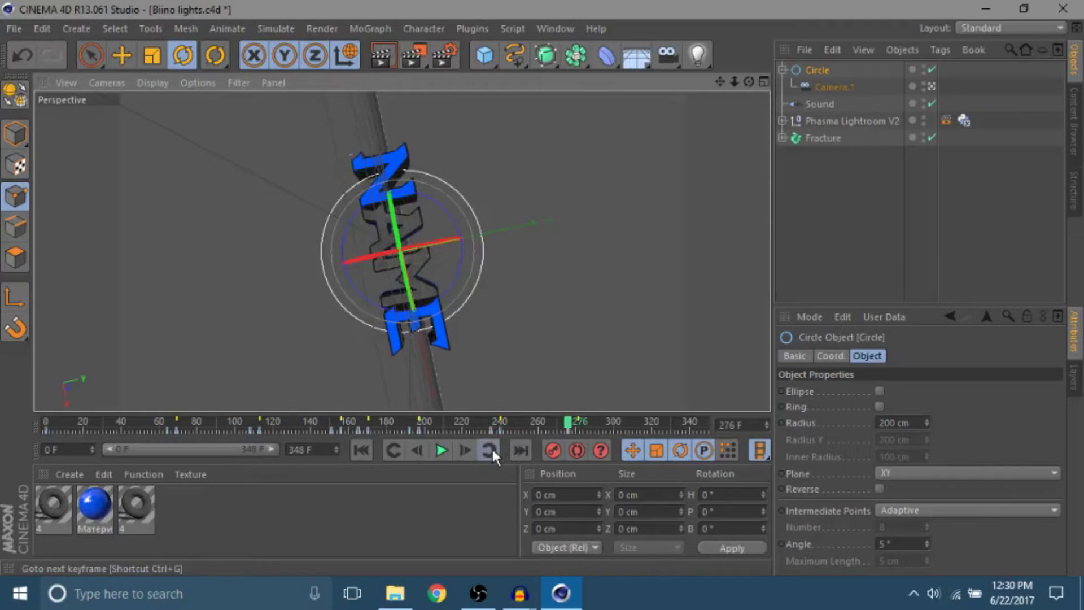
Rotate the Circle at frame 281 until the name reads almost horizontally from the front, and hold that angle to frame 348
left_click(491, 446)
left_click_drag(442, 211, 397, 237)
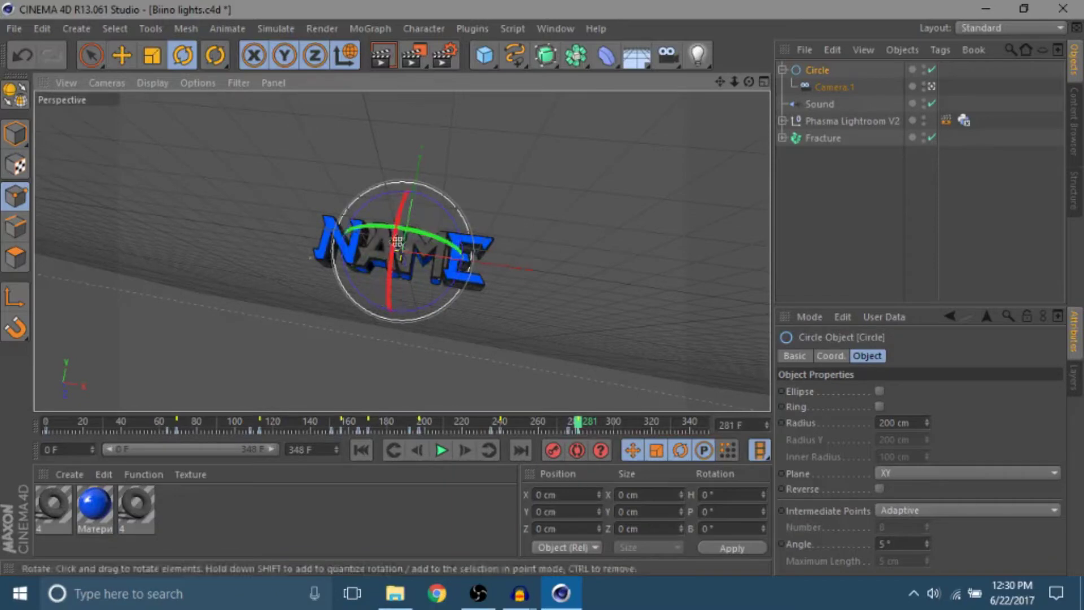
left_click_drag(572, 424, 749, 429)
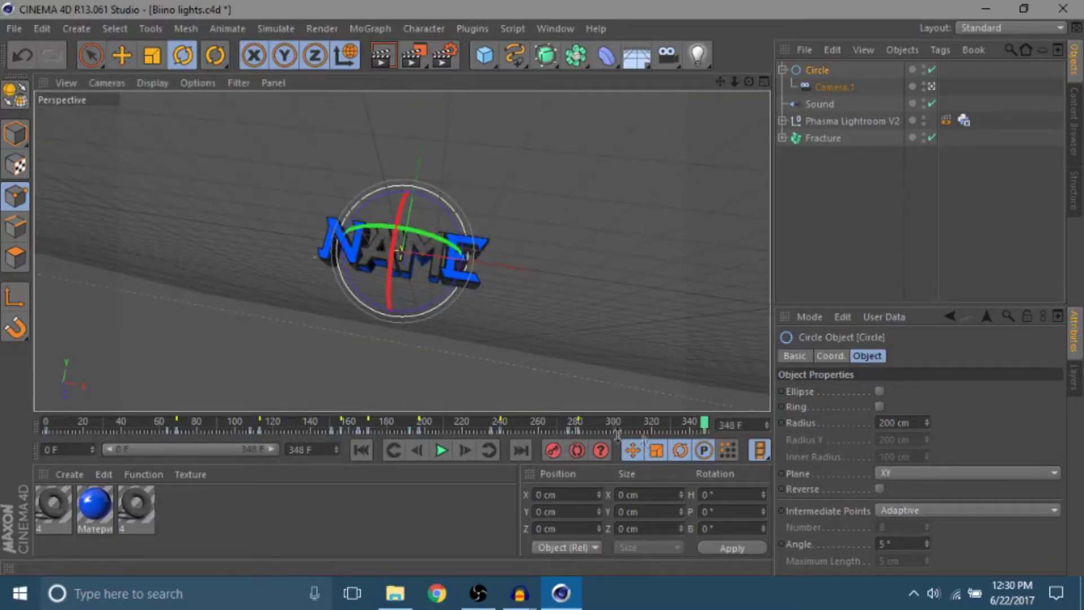
Show the Circle's F-curves in the Timeline and maximize its window
right_click(824, 76)
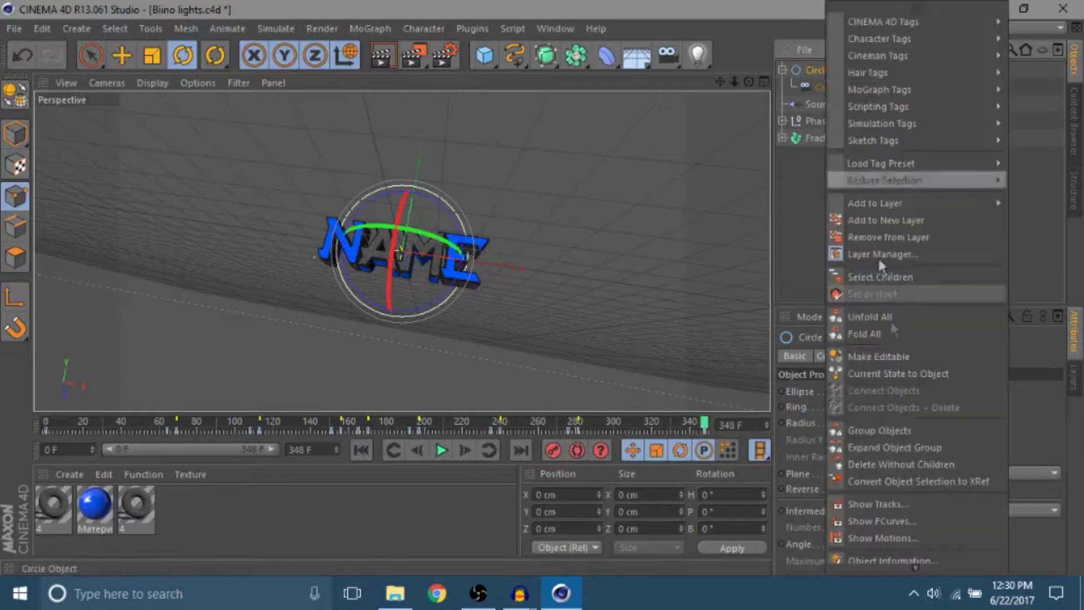
key("Escape")
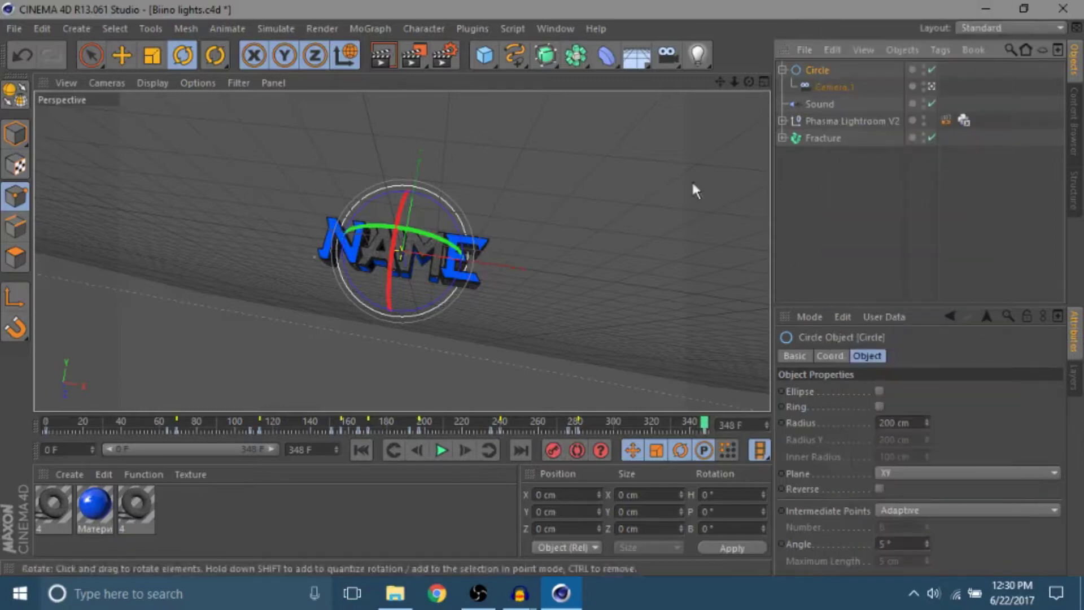
right_click(819, 70)
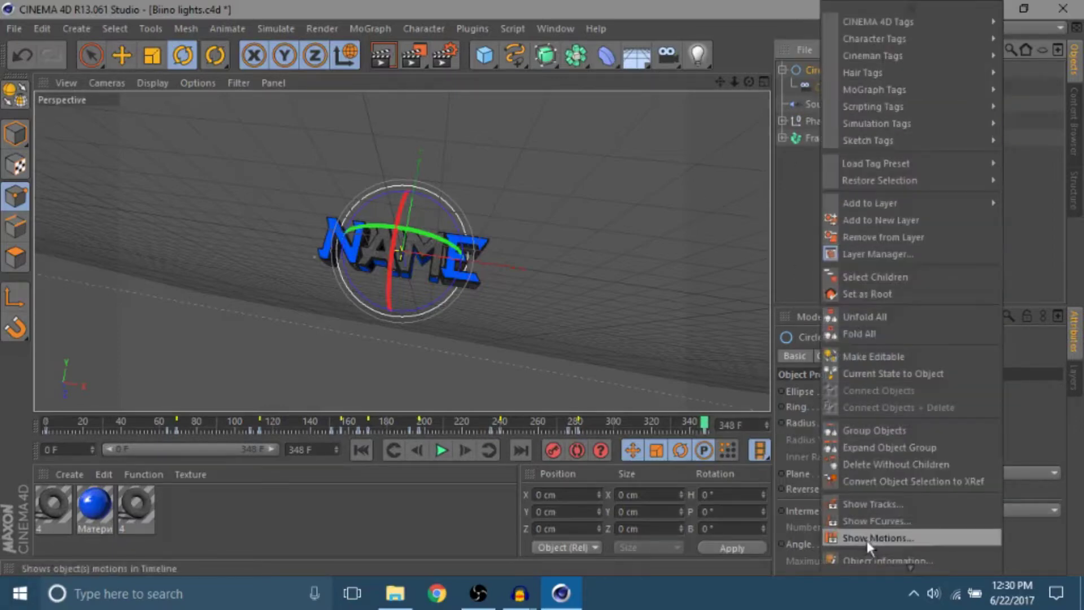
left_click(876, 521)
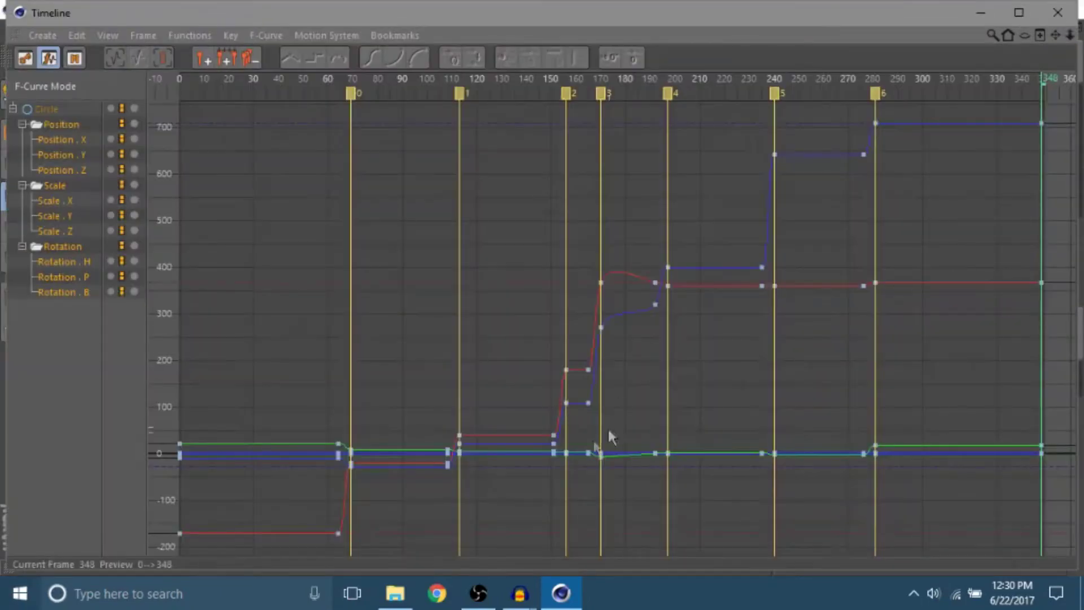
left_click(1018, 12)
Ease the red rotation curve by moving its keys at frames 64, 69 and 108 to about -125°, -42° and -14°
left_click_drag(1076, 30, 1073, 1)
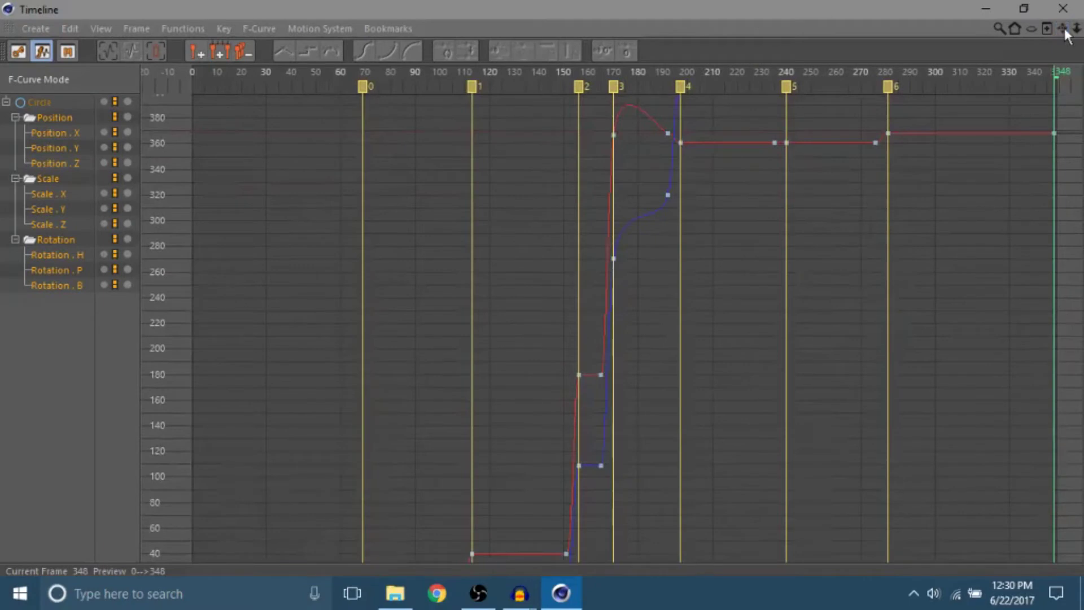
left_click_drag(1076, 30, 1076, 0)
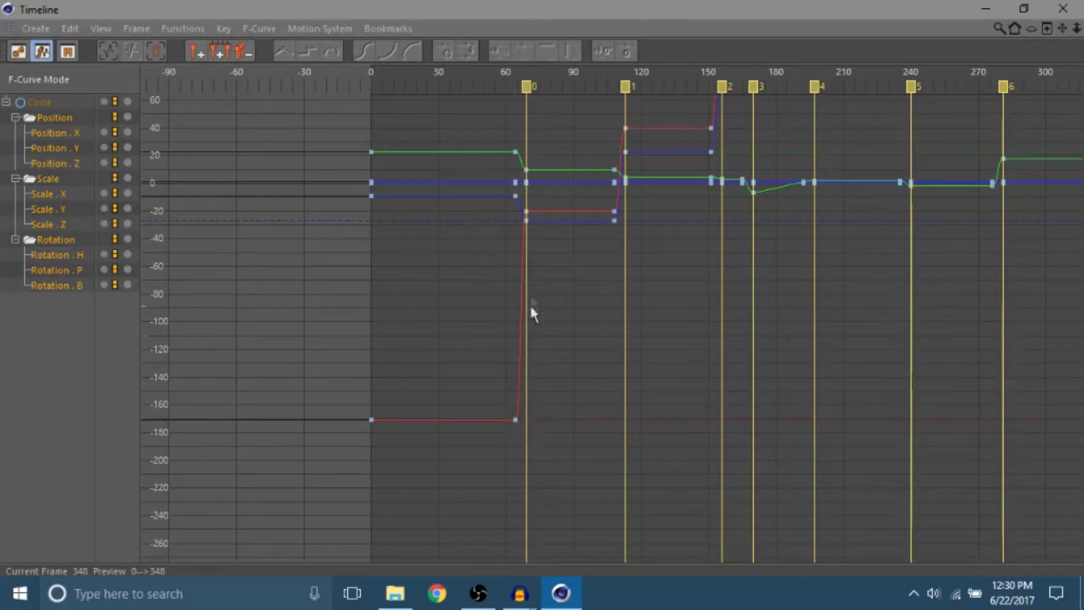
left_click(1077, 29)
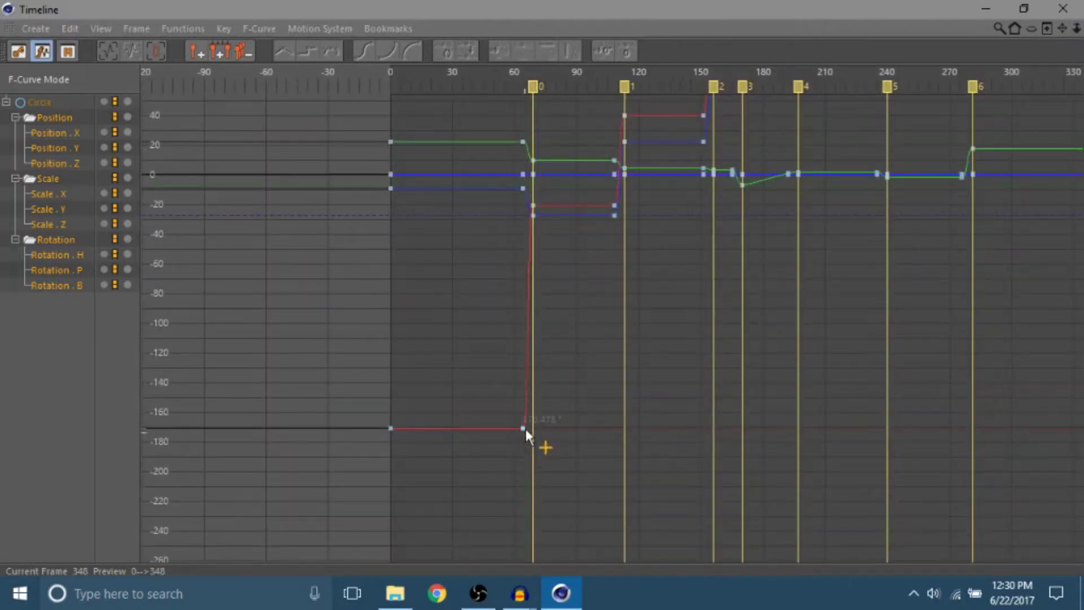
left_click_drag(524, 428, 522, 367)
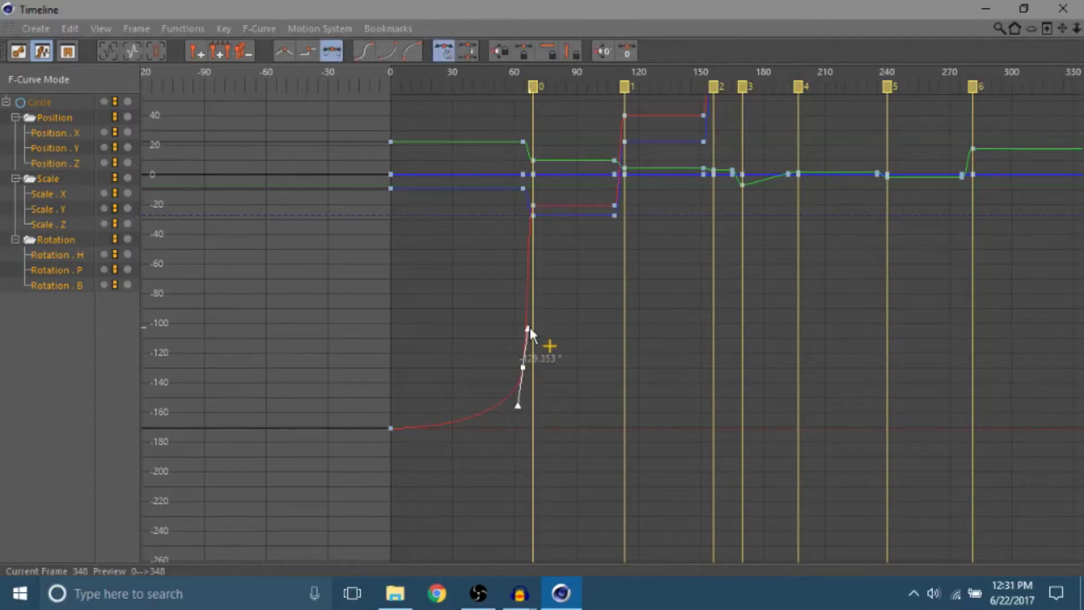
left_click_drag(523, 367, 523, 360)
left_click(390, 427)
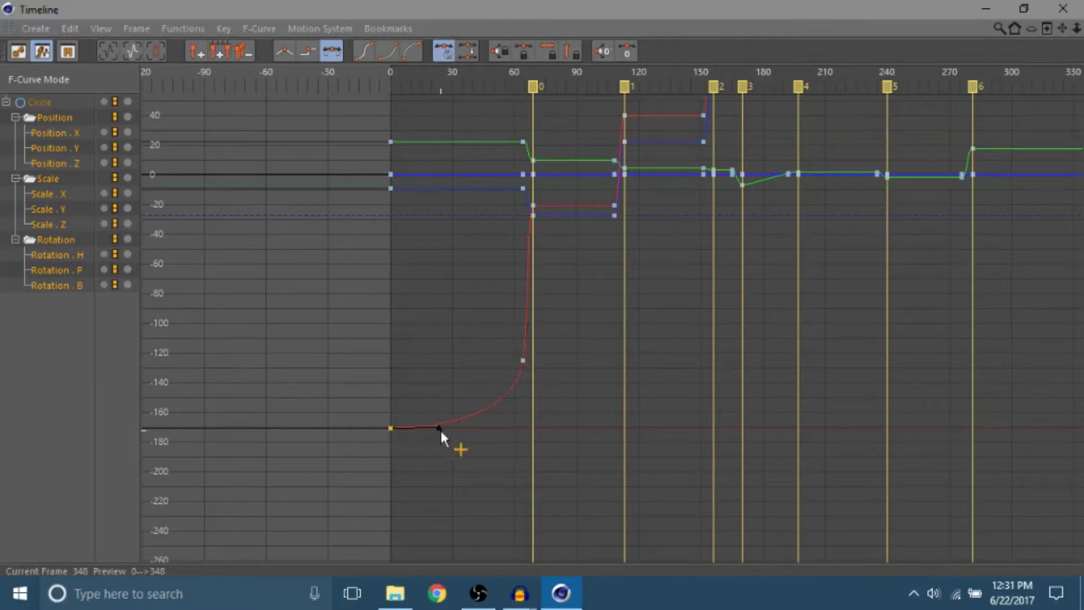
left_click(442, 427)
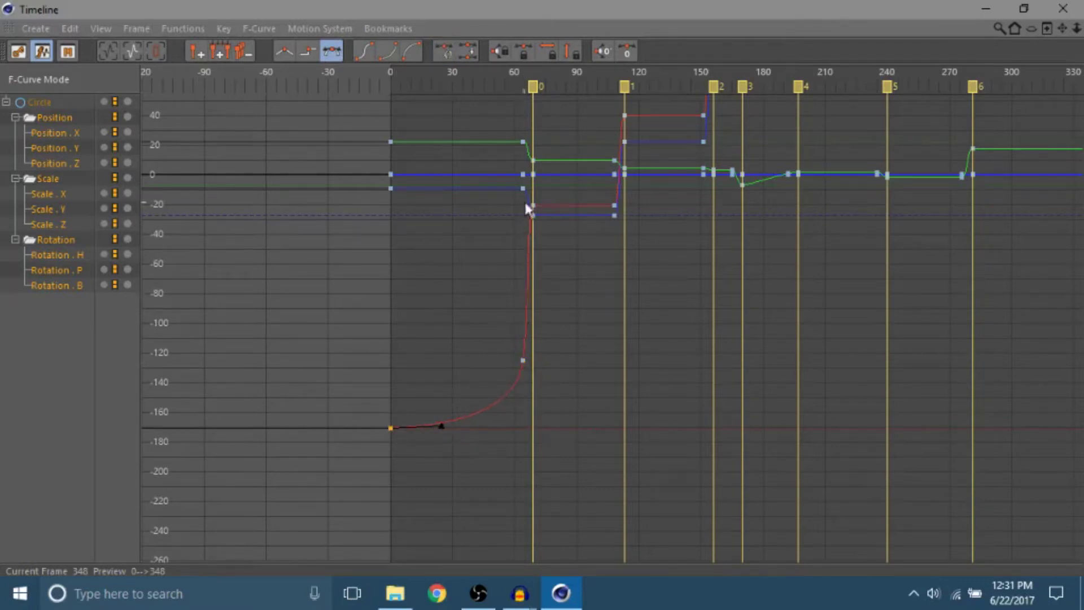
left_click_drag(533, 201, 532, 235)
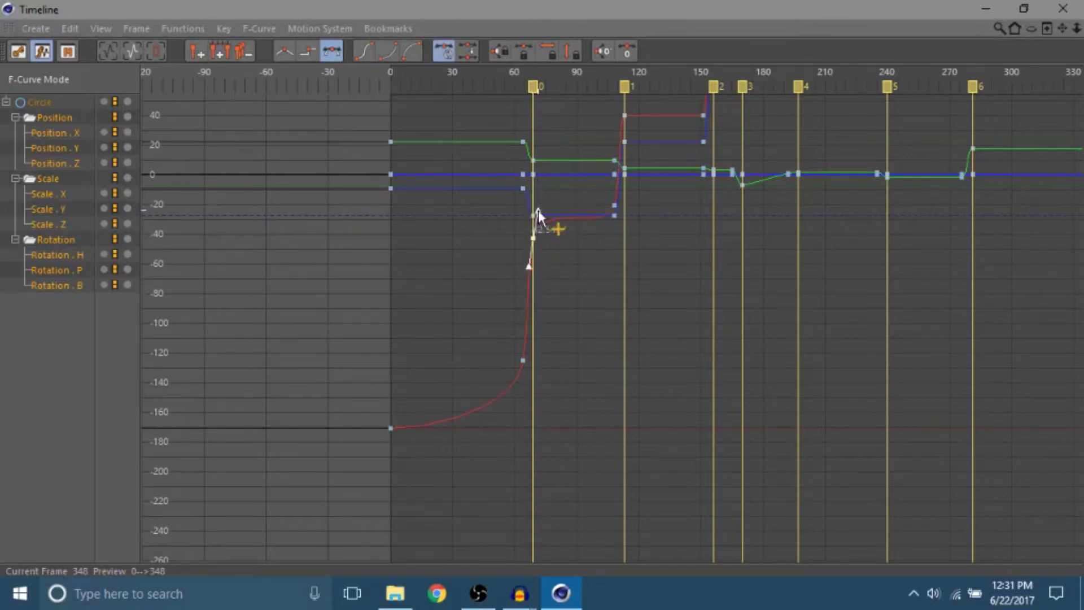
left_click_drag(534, 218, 536, 221)
Smooth the blue rotation curve by steepening its tangents at frame 69 and lowering its frame 64 key to about -16.5°
left_click_drag(1062, 28, 990, 100)
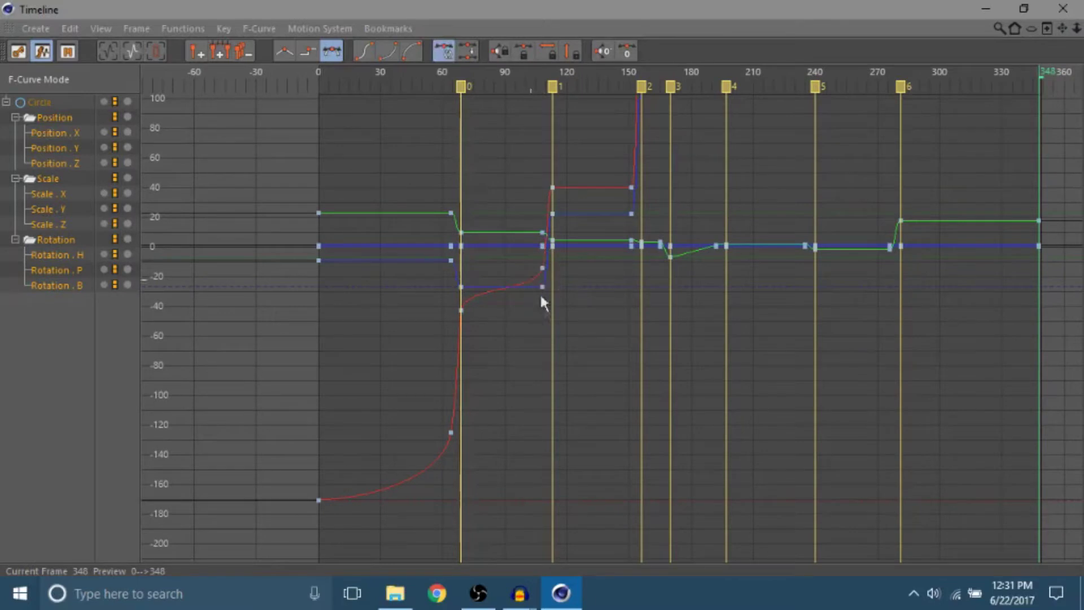
left_click(468, 294)
left_click(463, 286)
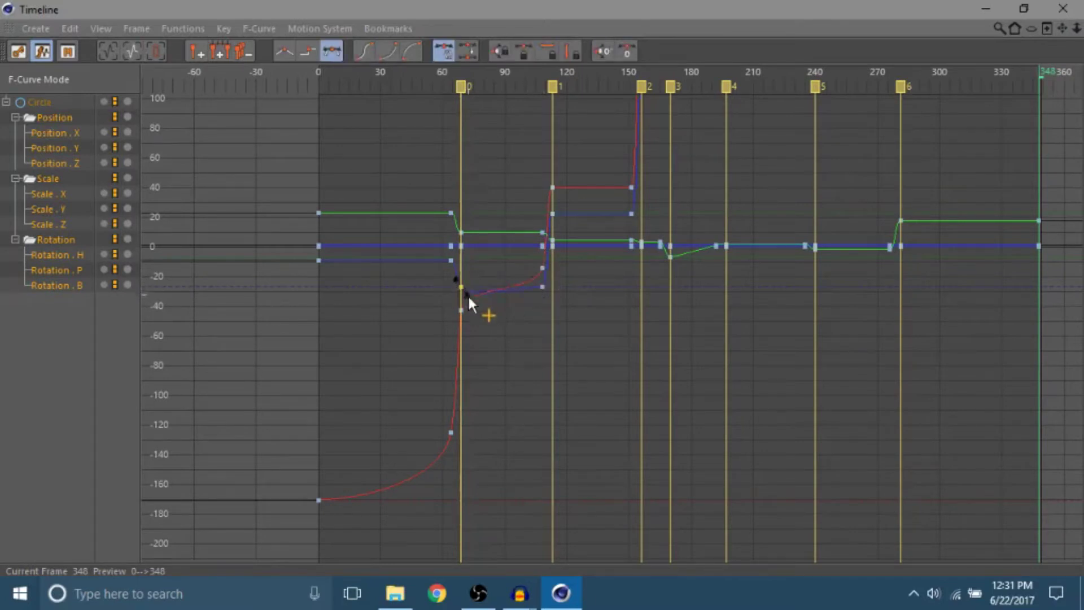
left_click_drag(468, 298, 548, 274)
left_click(506, 328)
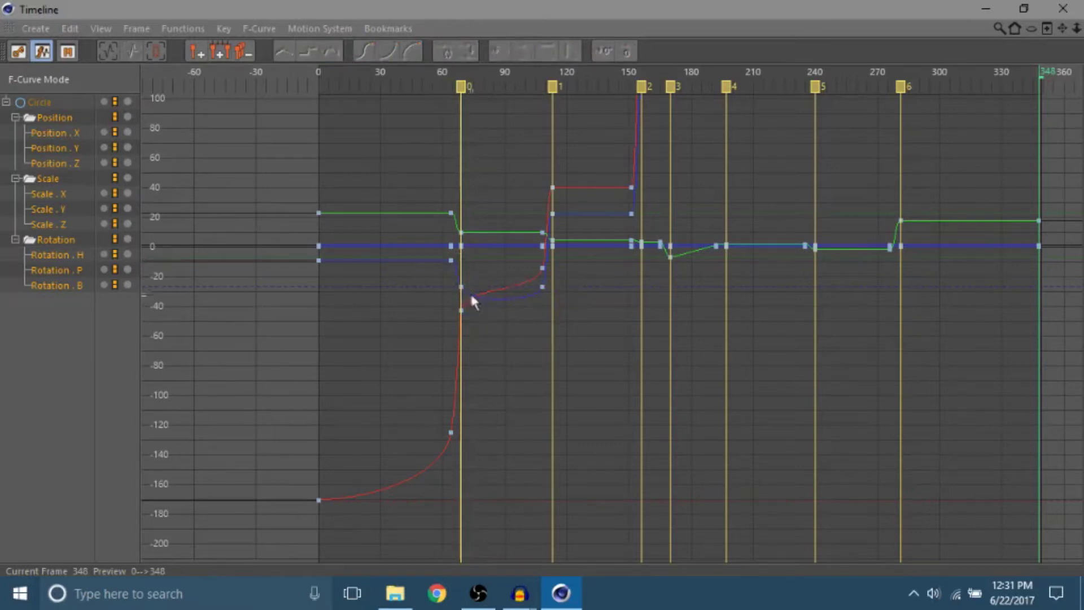
left_click(461, 288)
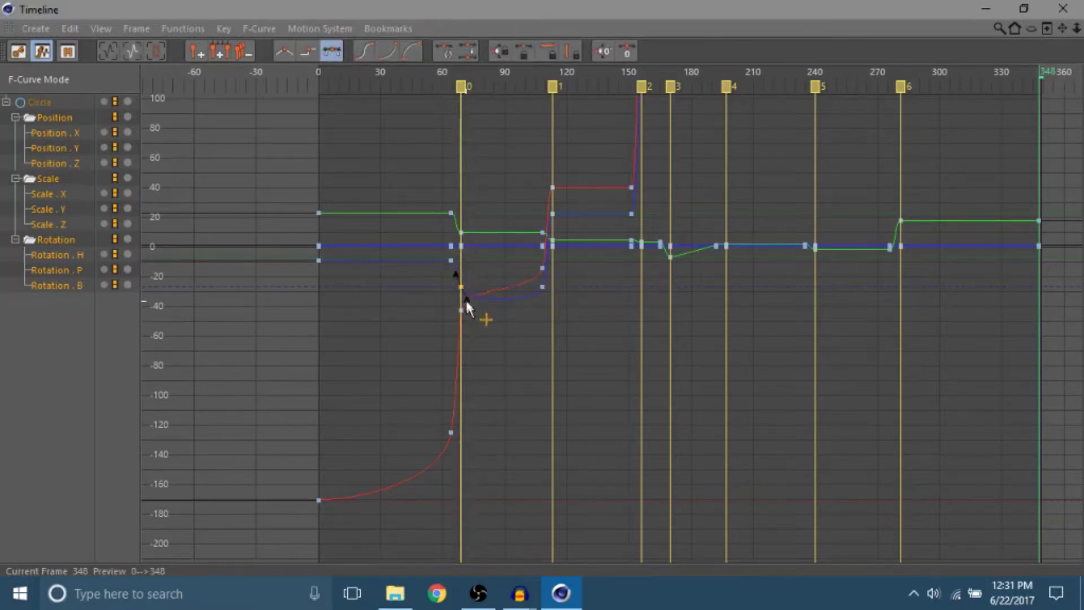
left_click(482, 317)
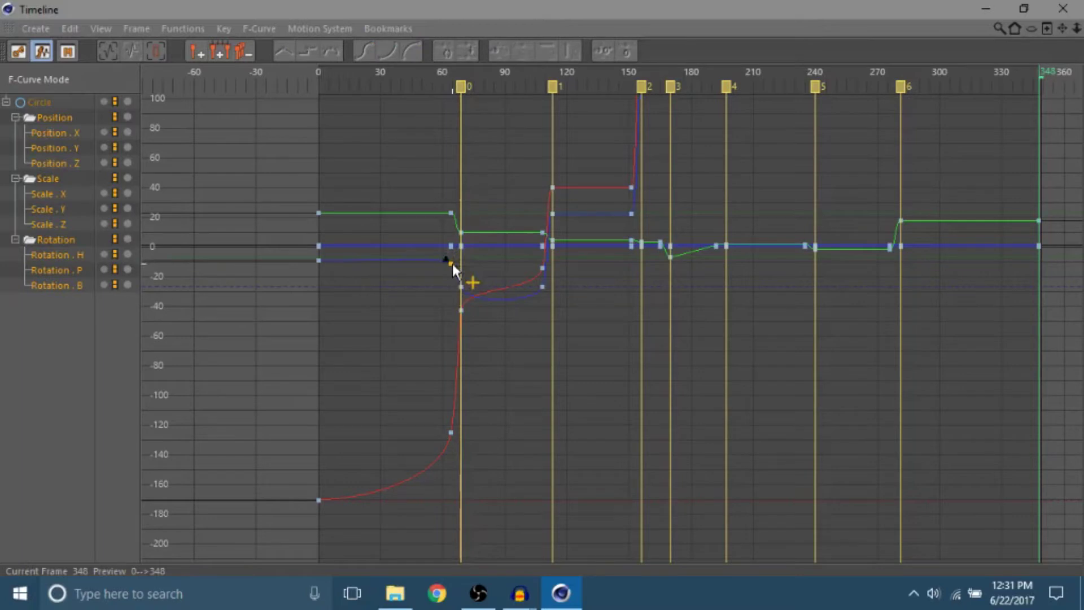
left_click(469, 263)
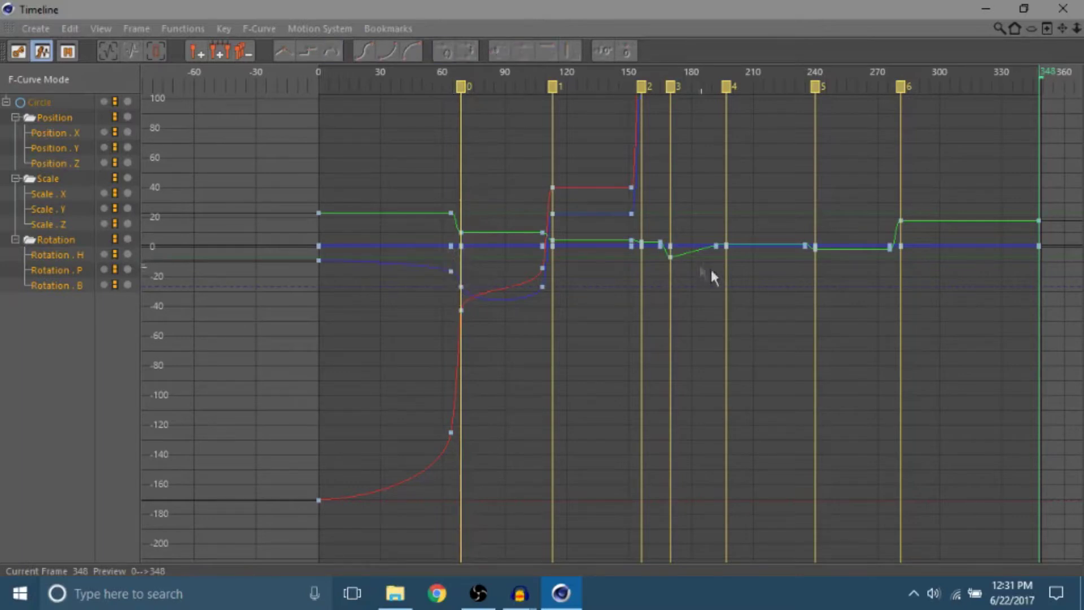
left_click(460, 287)
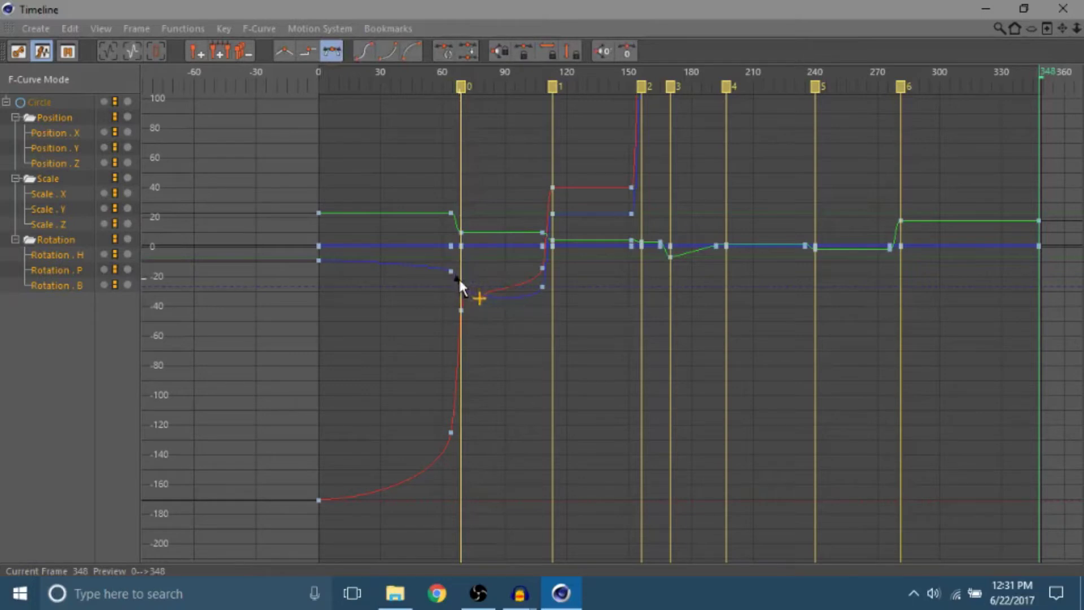
left_click(486, 301)
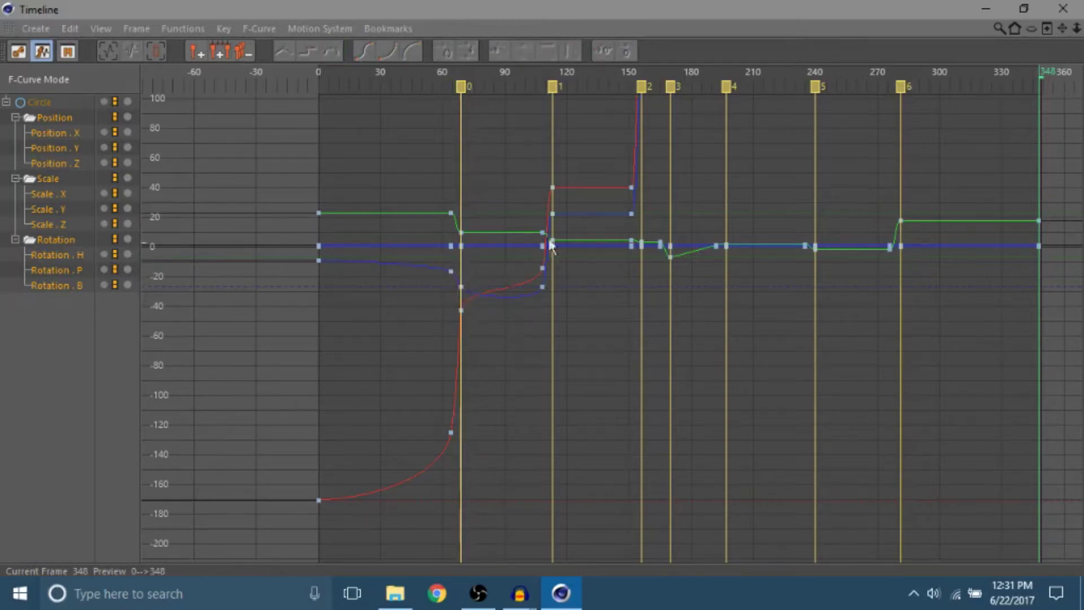
Move the blue rotation keys at frames 113 and 151 to about 10° and 31°, and raise the green key at frame 170 to about 0°
left_click_drag(554, 215, 553, 230)
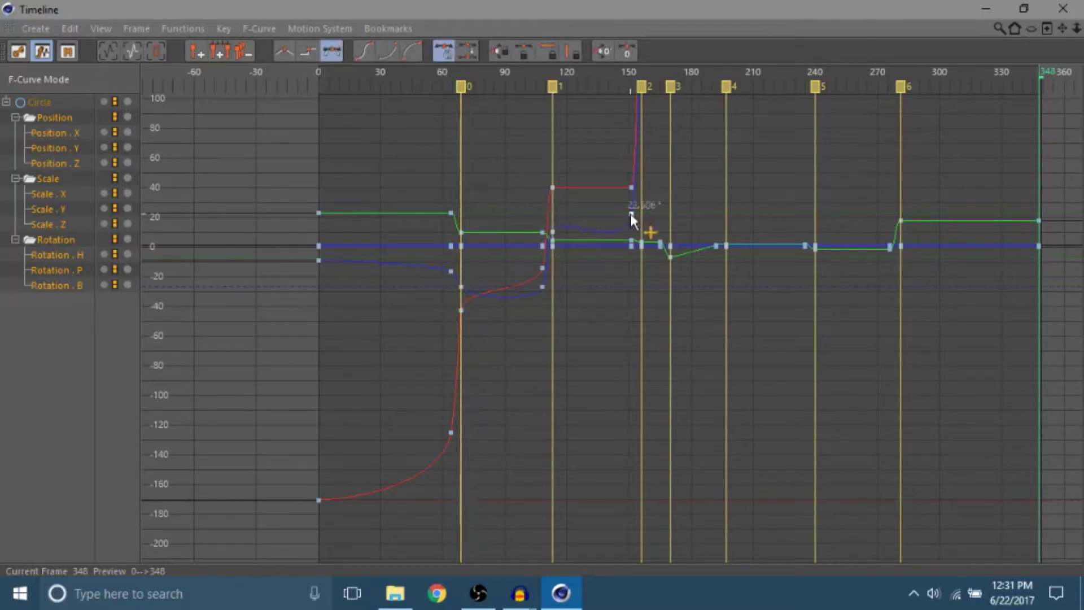
left_click_drag(630, 202, 627, 213)
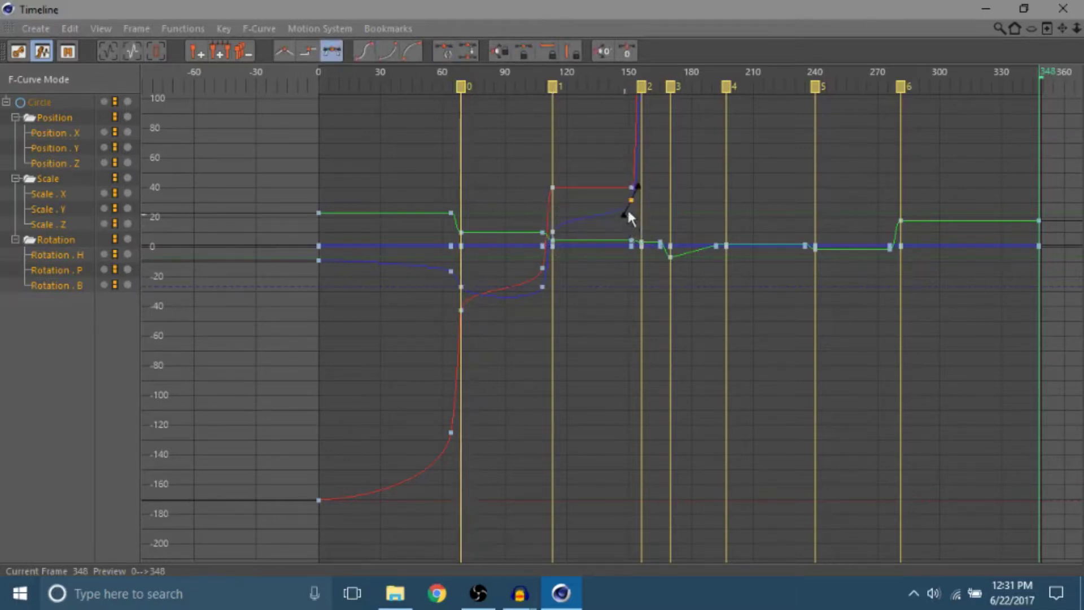
left_click(670, 253)
left_click(666, 266)
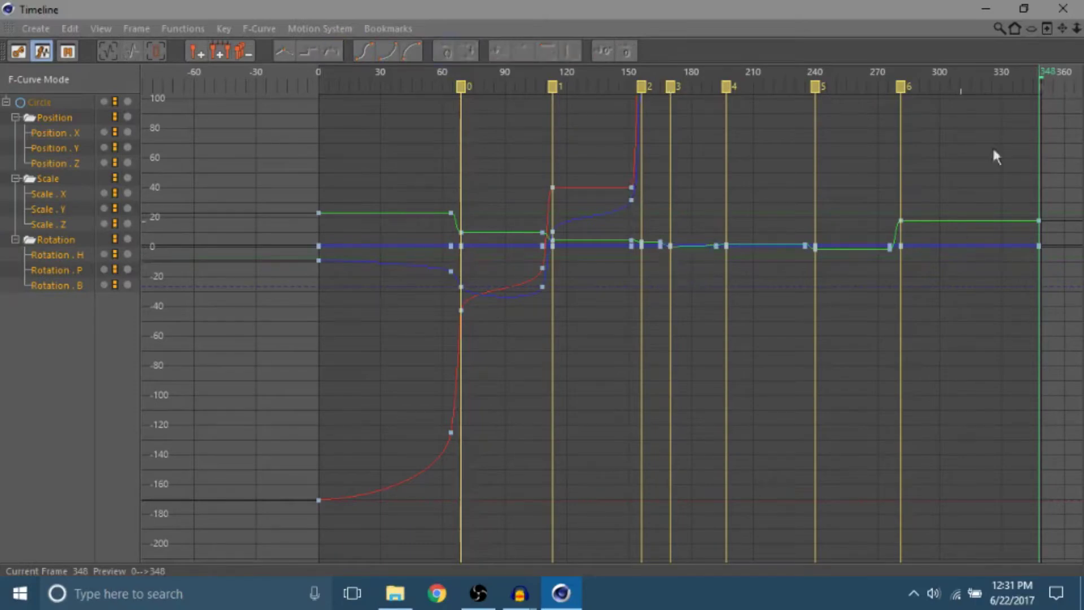
Lower the red rotation key at frame 113 to about 18° and raise the red key at frame 151 to keep the curve drifting
left_click_drag(1062, 29, 1043, 105)
middle_click_drag(510, 263, 511, 268, "alt")
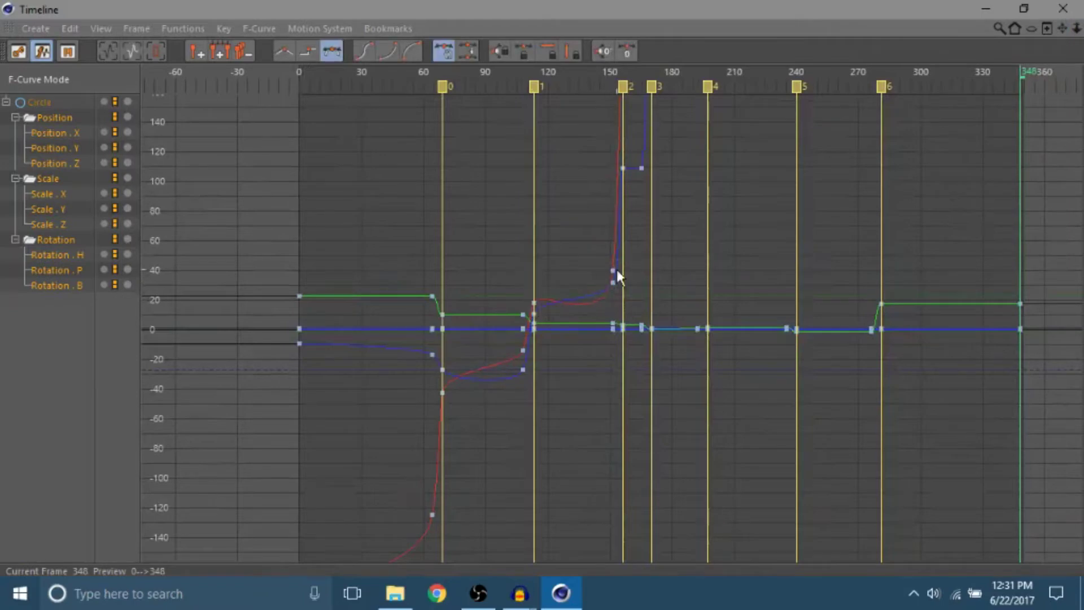
left_click_drag(614, 269, 614, 243)
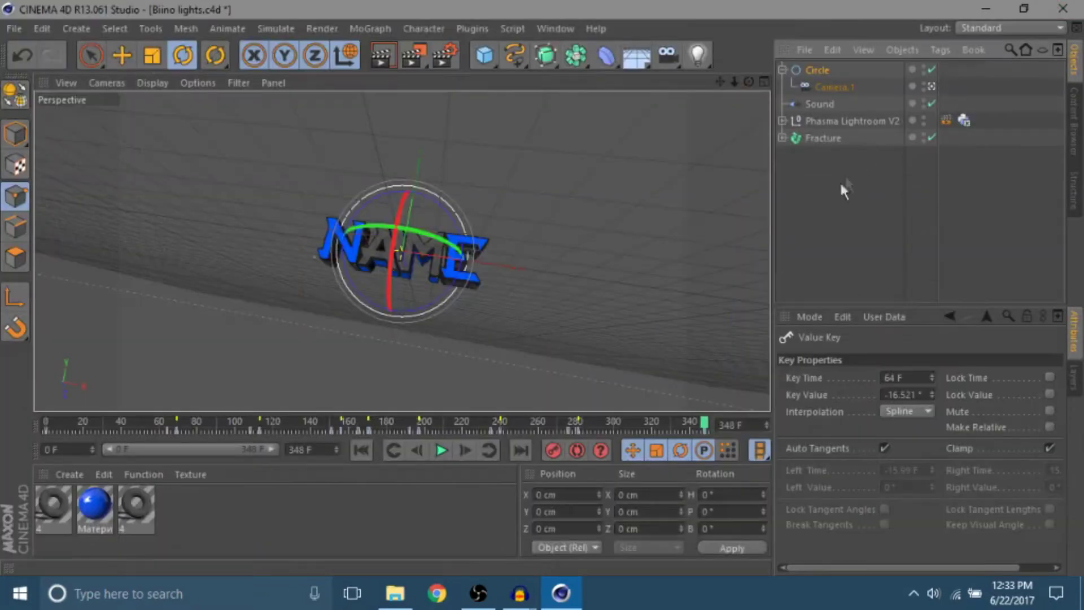
Play the animation from the first frame, and scrub through the opening up to frame 83 to check the smoothed rotation
left_click(362, 450)
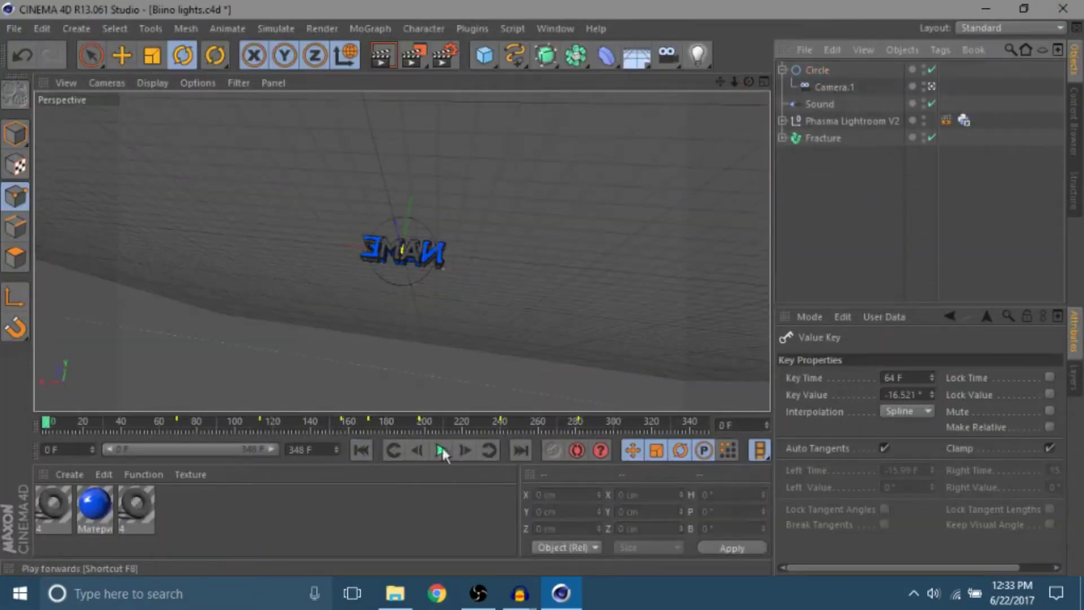
left_click(443, 445)
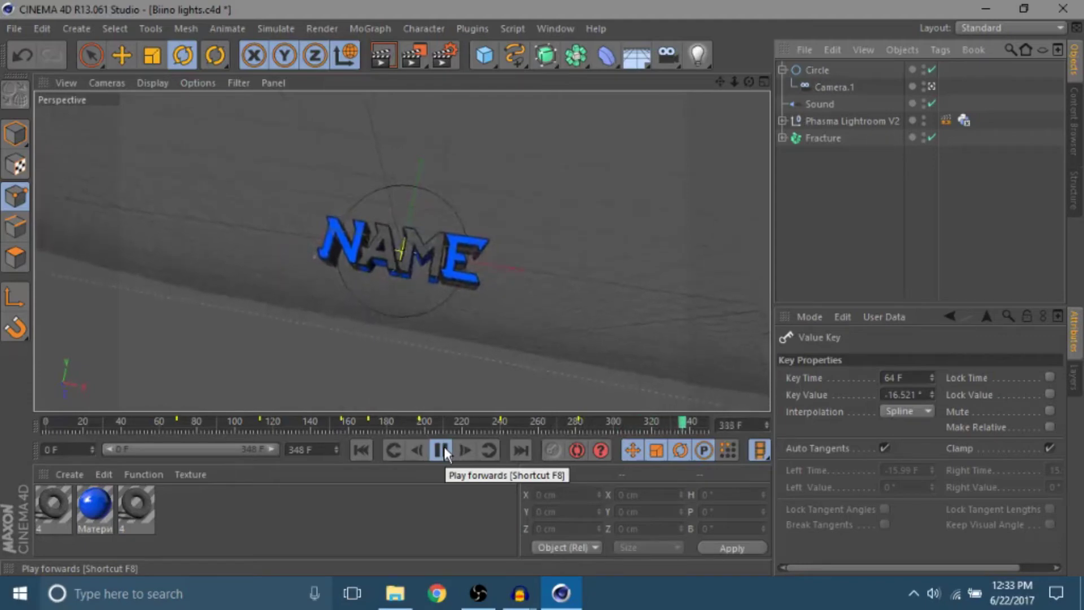
left_click(440, 450)
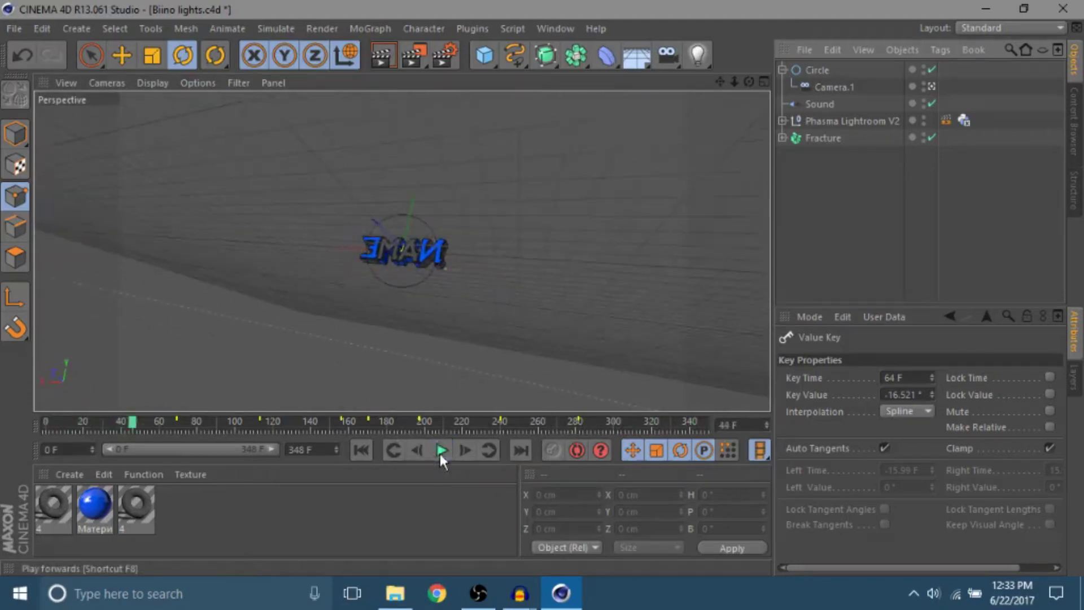
left_click_drag(373, 420, 48, 419)
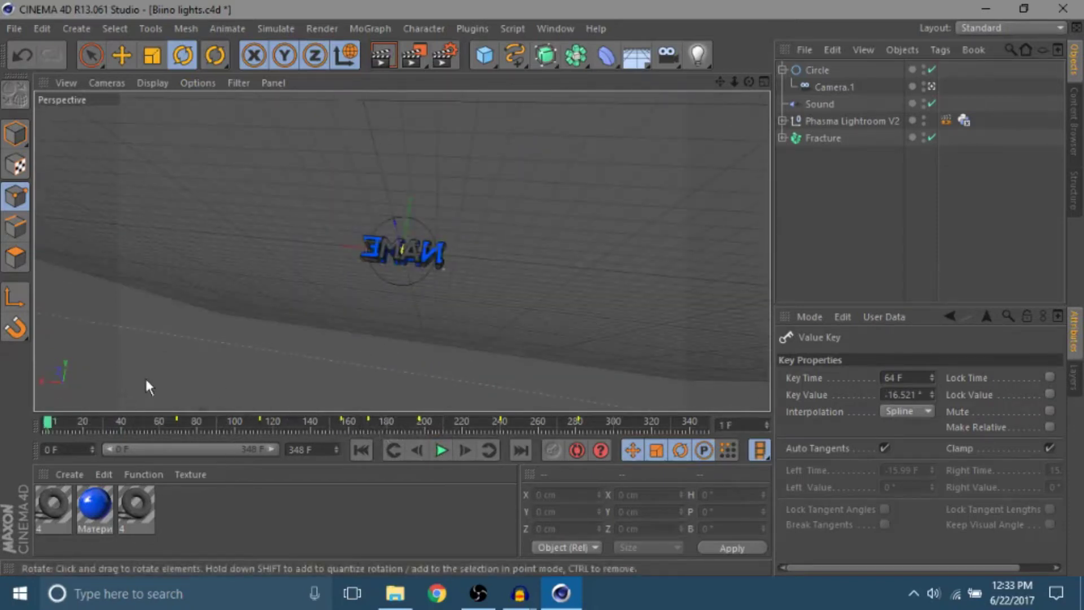
left_click_drag(150, 420, 202, 414)
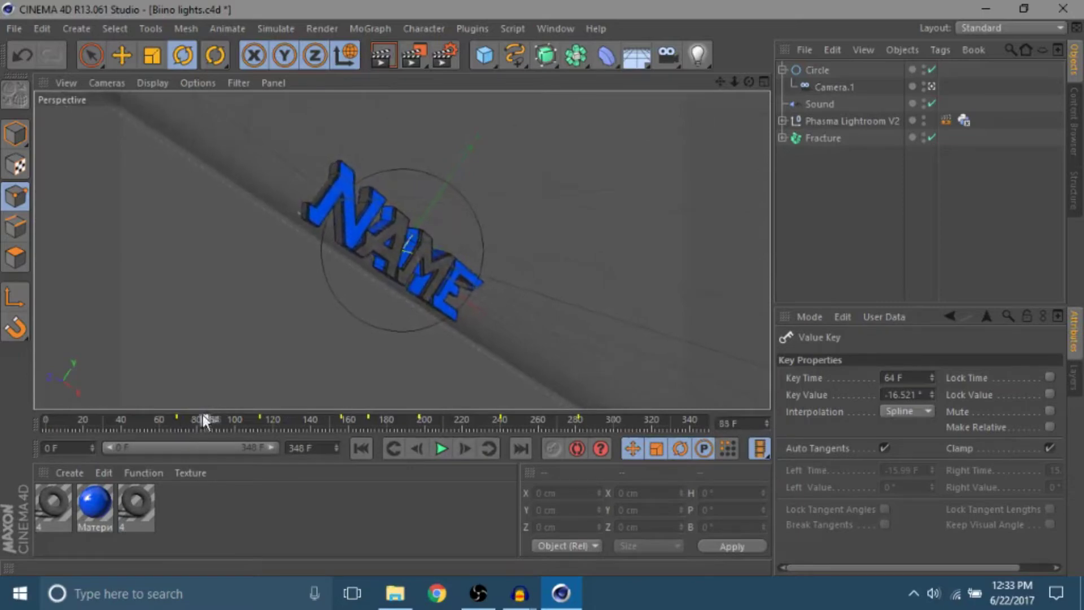
Open the Circle's F-curves and raise the red rotation key at frame 108 to about -3°
right_click(812, 86)
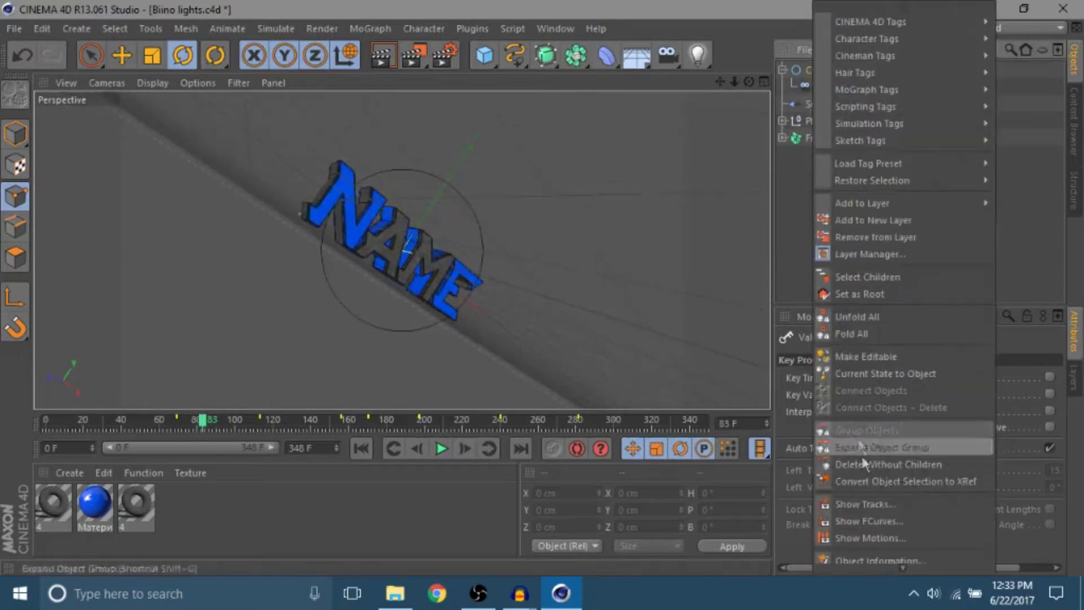
left_click(865, 520)
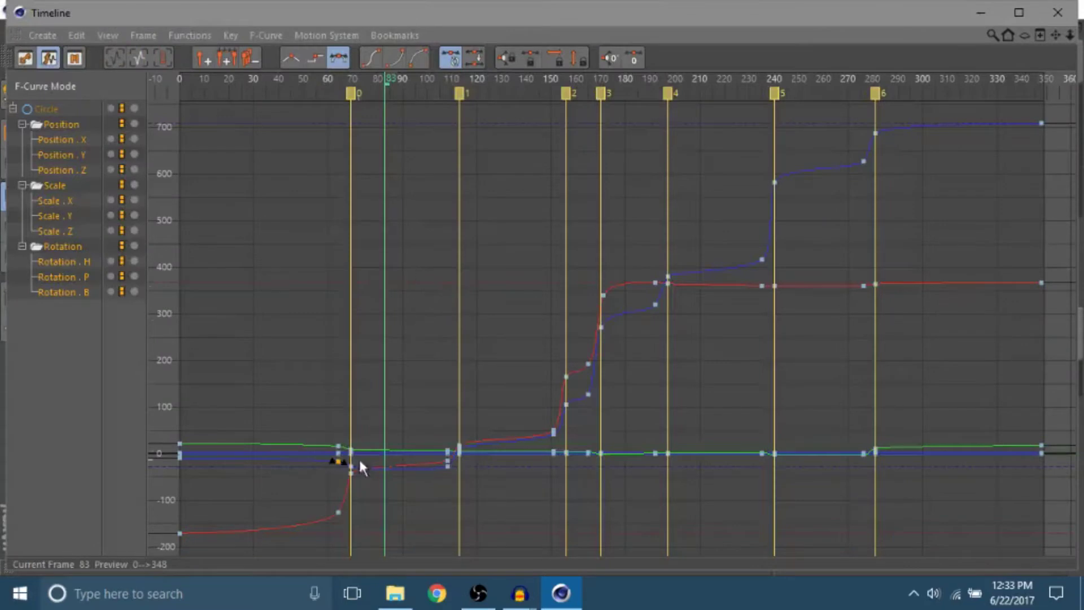
left_click(387, 499)
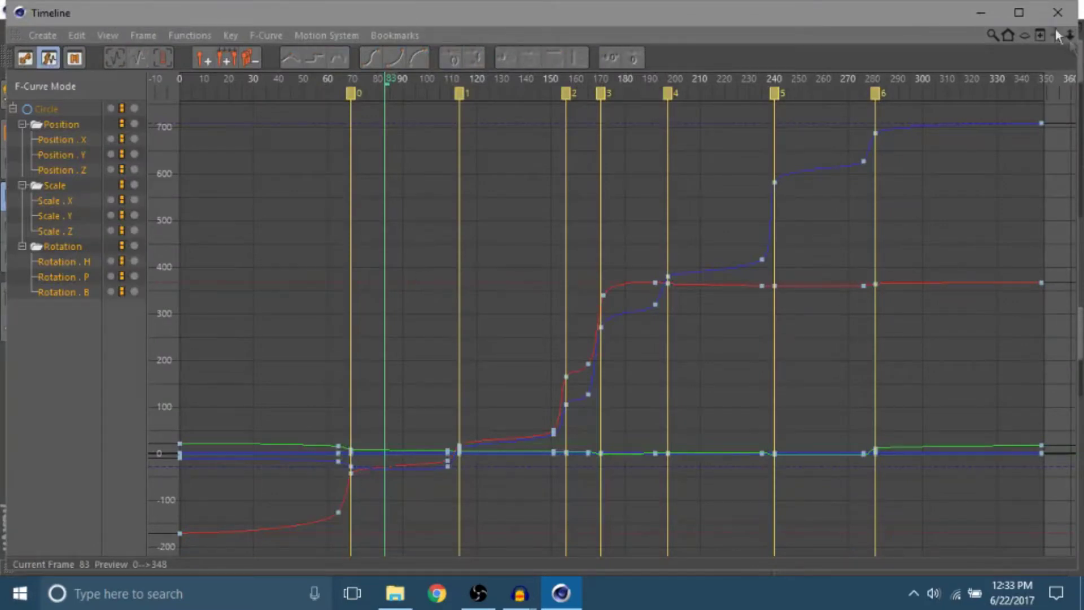
left_click_drag(1057, 36, 1081, 2)
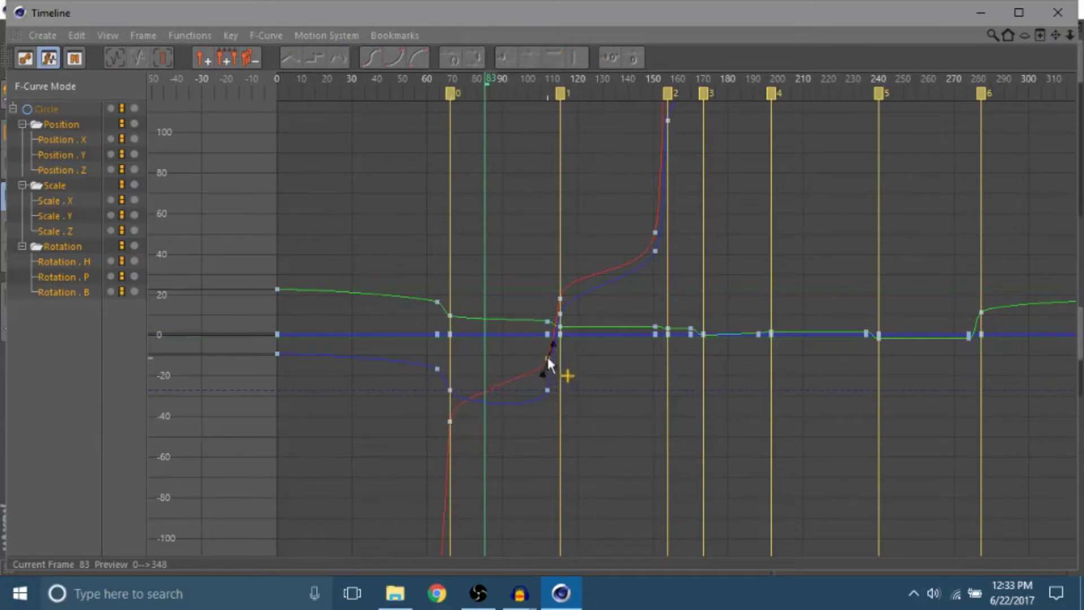
left_click(548, 350)
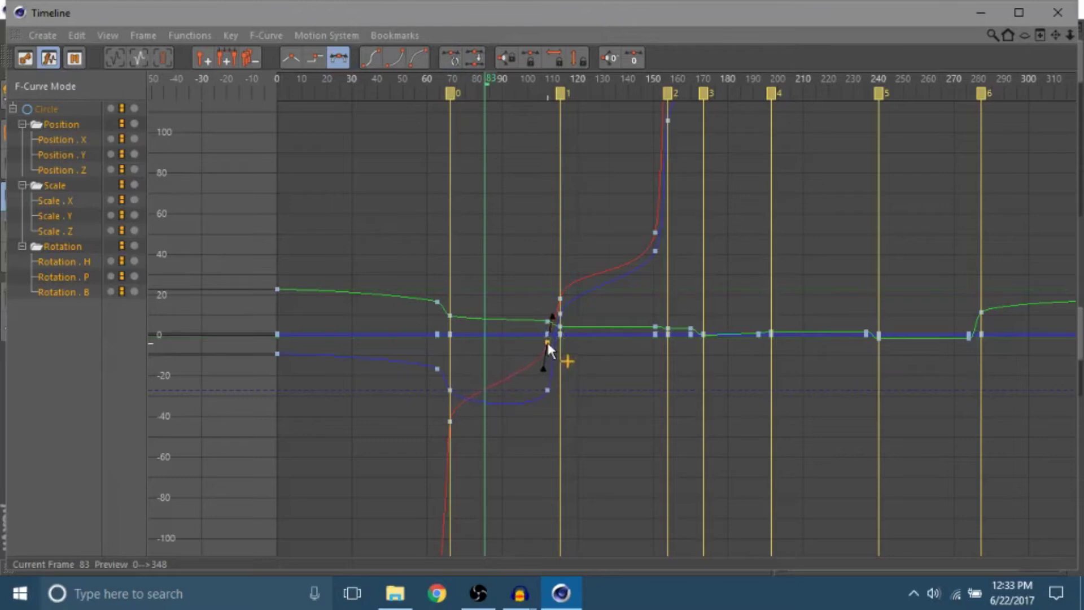
Lower the blue rotation key at frame 69 to about -30°, adjust the blue tangent at frame 108, and slightly steepen the green drop between those frames
left_click(469, 397)
left_click(449, 389)
left_click_drag(451, 391, 451, 397)
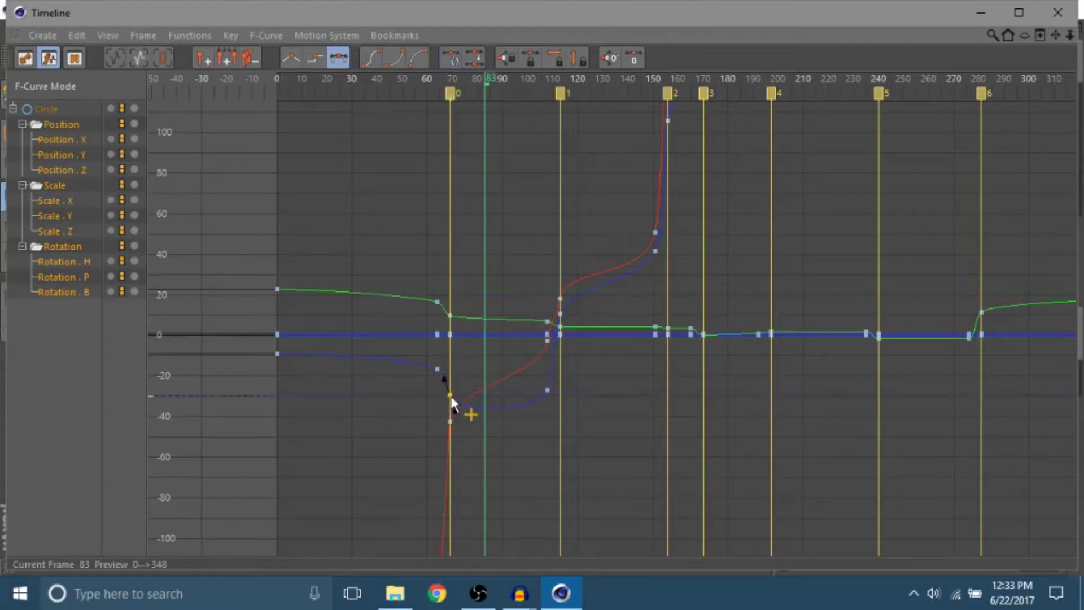
left_click(547, 394)
left_click_drag(539, 409, 543, 414)
left_click(541, 413)
left_click_drag(450, 315, 450, 311)
left_click_drag(547, 321, 547, 325)
left_click(572, 374)
Close the F-curves, play the animation to about frame 196, and scrub from about frame 163 to 183 to check the rotation
left_click(1057, 12)
left_click(1006, 167)
left_click(128, 422)
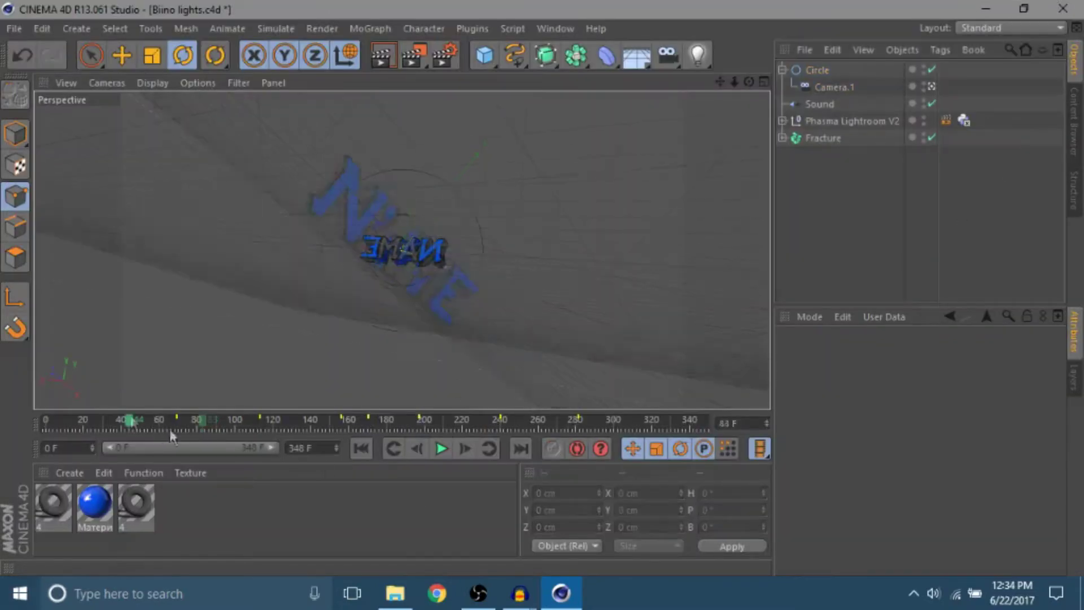
left_click(441, 448)
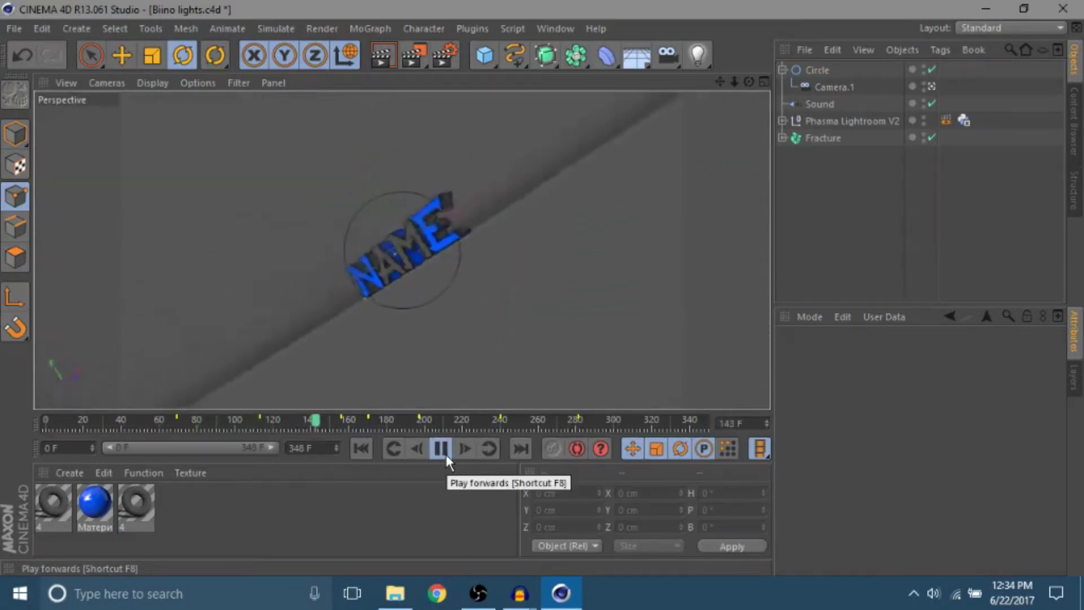
left_click(441, 449)
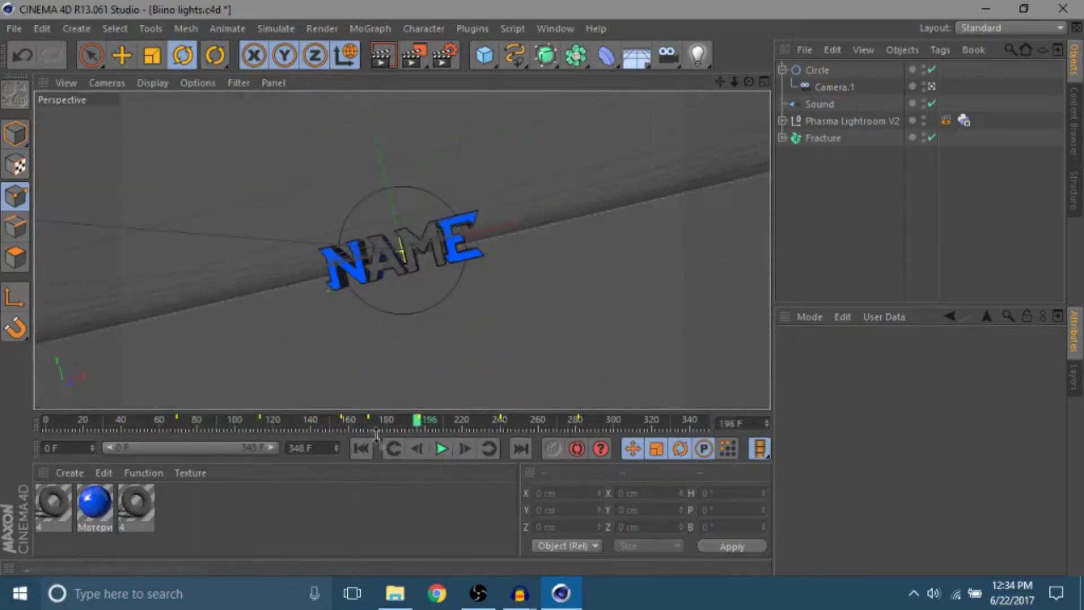
left_click(354, 427)
left_click_drag(354, 425, 392, 422)
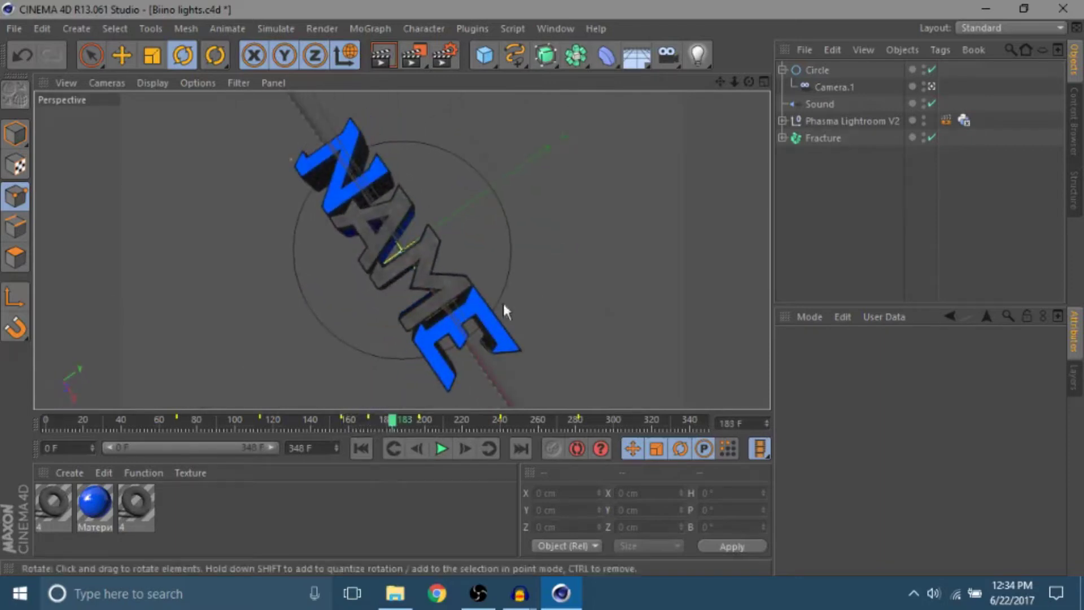
Play the animation through its end and return to the first frame
left_click(441, 448)
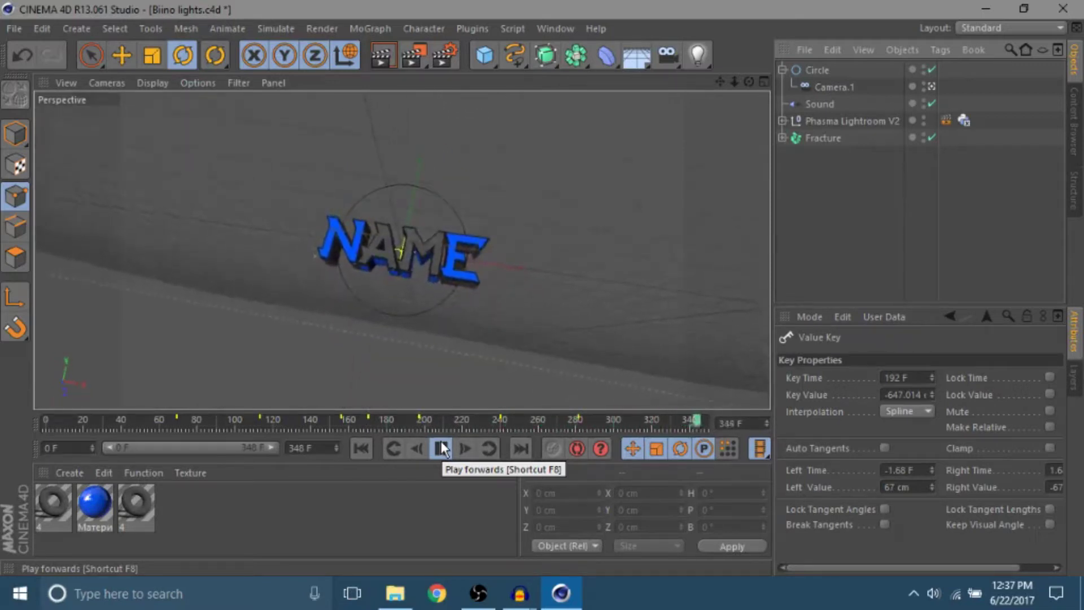
left_click(442, 448)
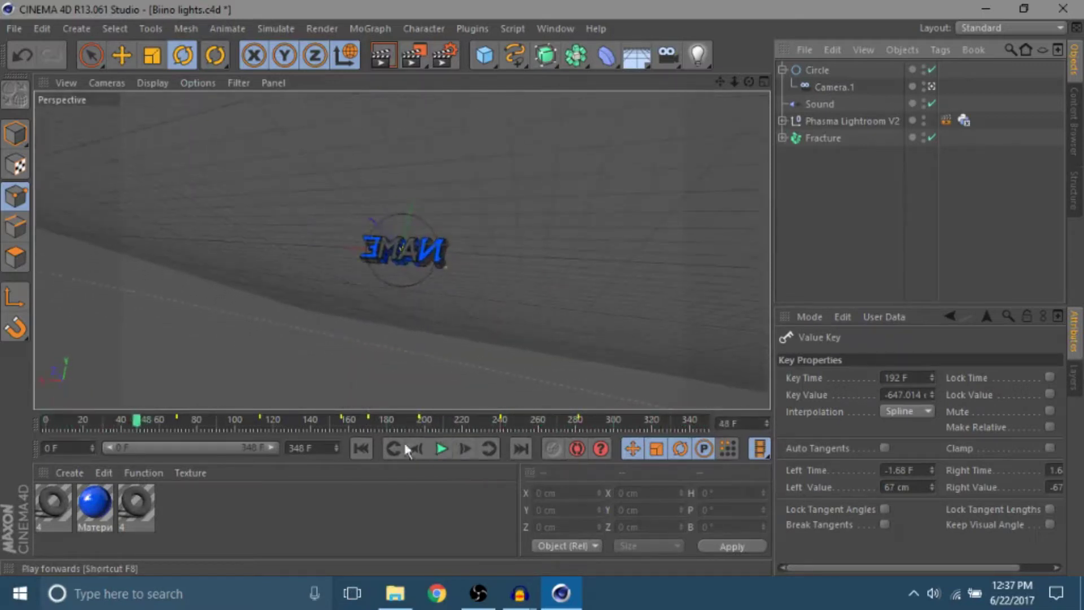
left_click(369, 453)
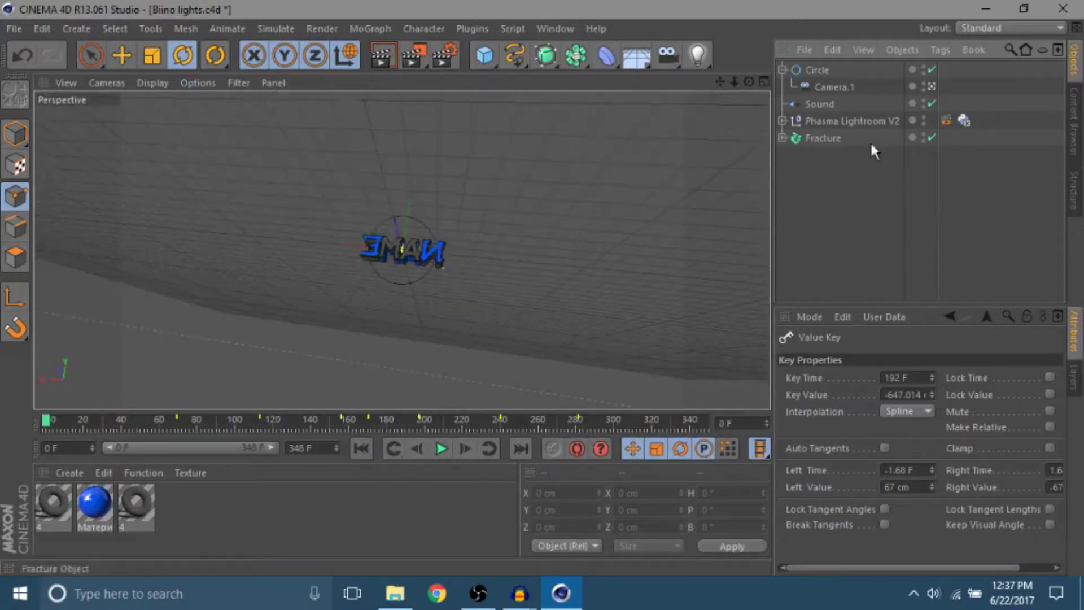
Select the N, A, M and E nulls inside Fracture with axis editing enabled, and go to frame 184
left_click(782, 70)
left_click(782, 121)
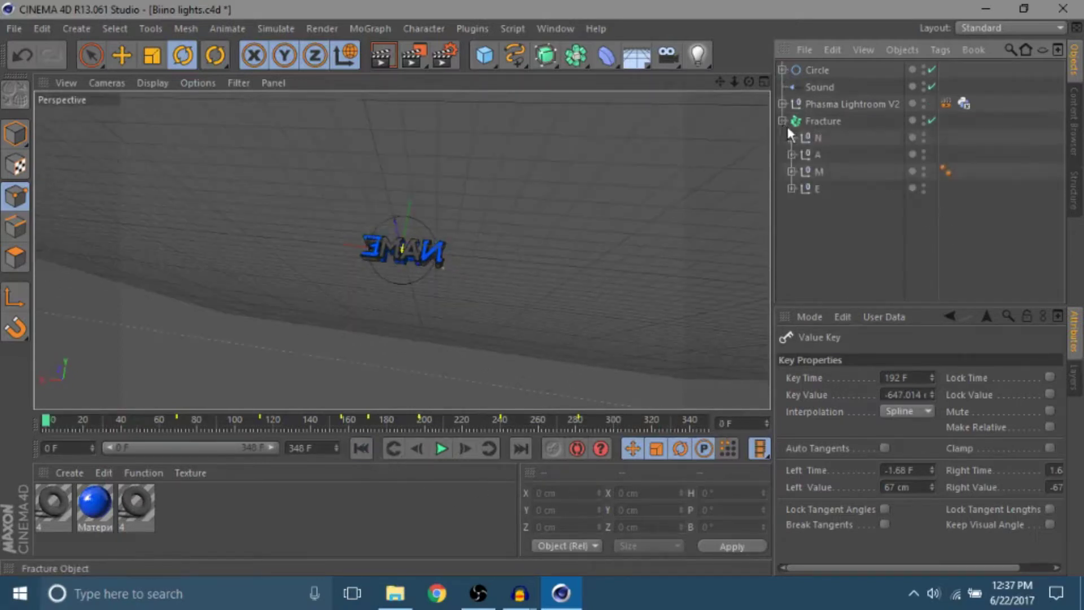
left_click(819, 138)
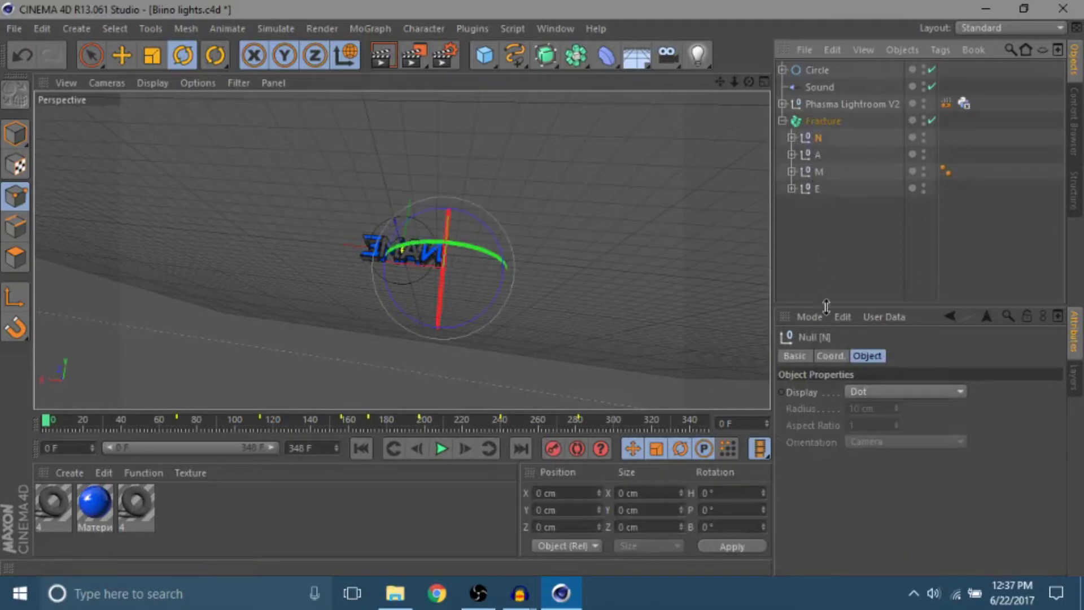
left_click(14, 296)
left_click_drag(833, 226, 801, 136)
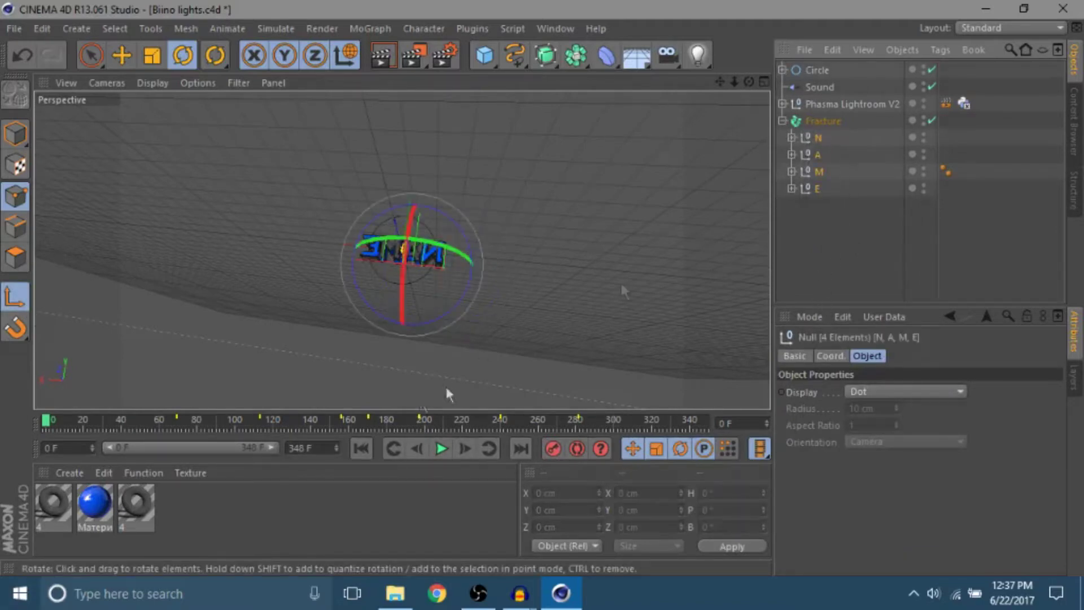
left_click(392, 419)
left_click_drag(394, 416, 394, 419)
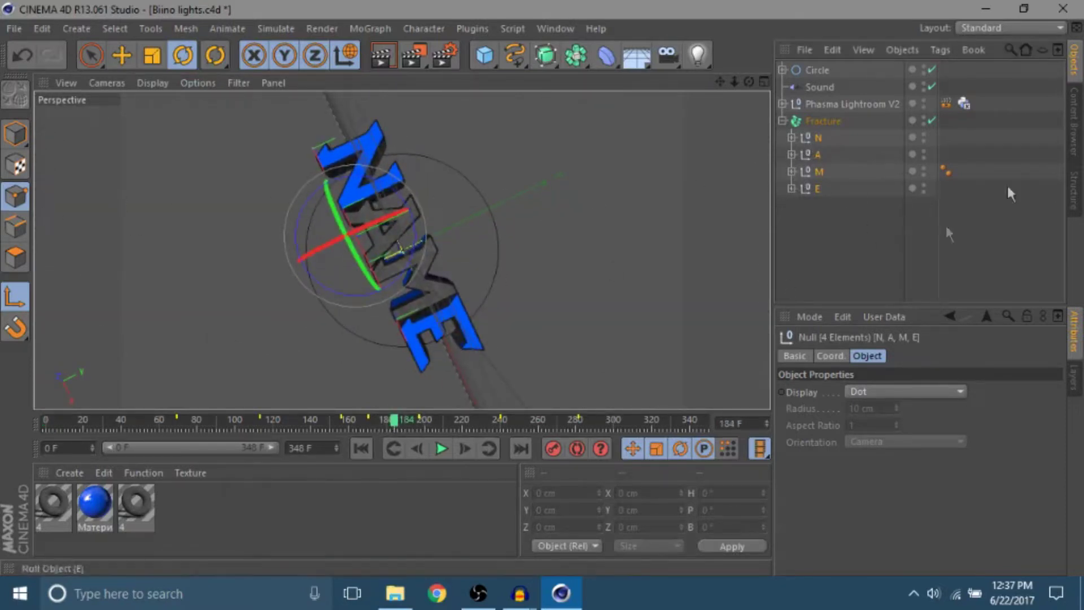
left_click(791, 137)
left_click(791, 136)
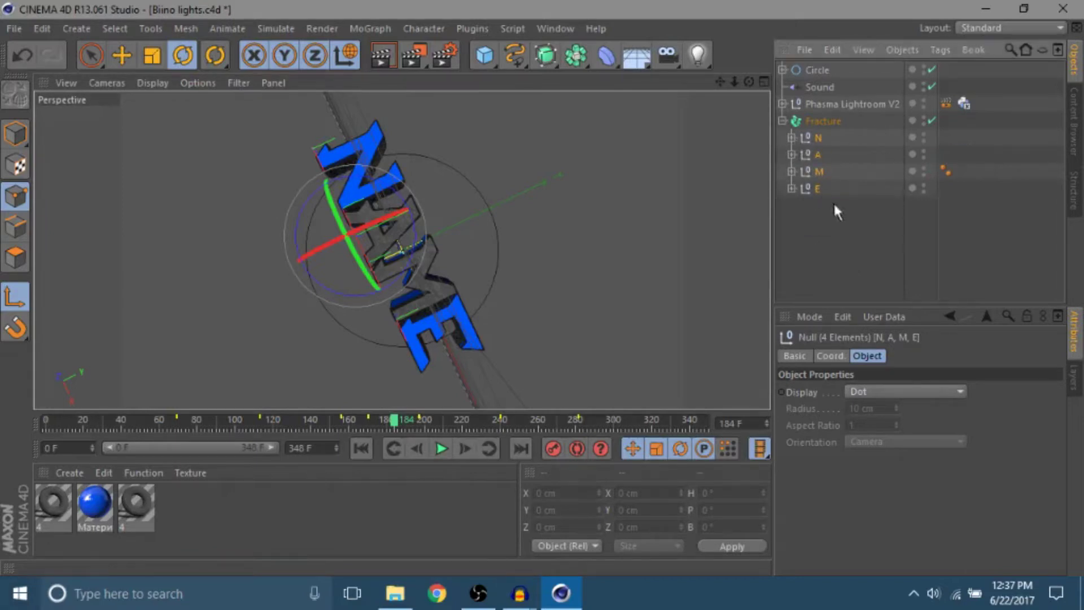
Move the four nulls' axes along their height and width to the centres of the letters
left_click(129, 58)
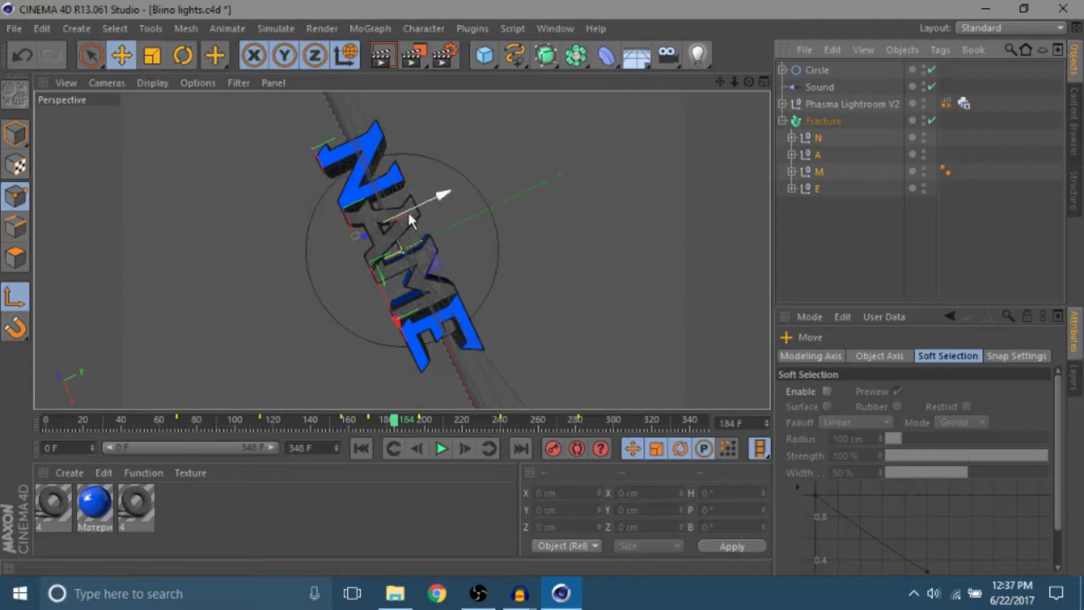
left_click_drag(428, 204, 458, 187)
left_click_drag(432, 307, 442, 333)
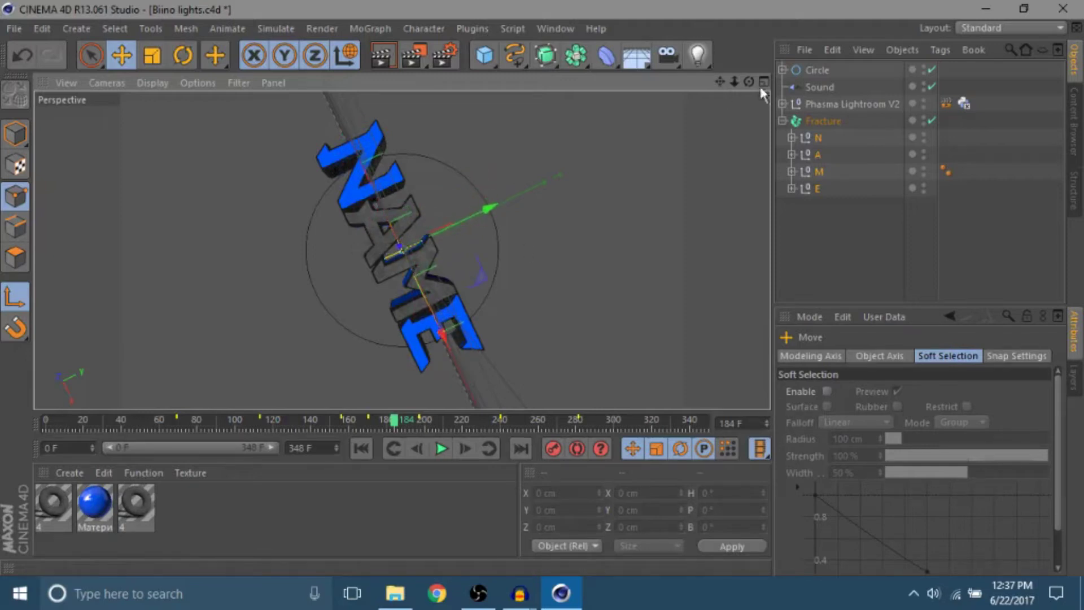
Check the letter axes in the Front view, and move them to the middle of the letters' depth in the Top view
left_click(782, 70)
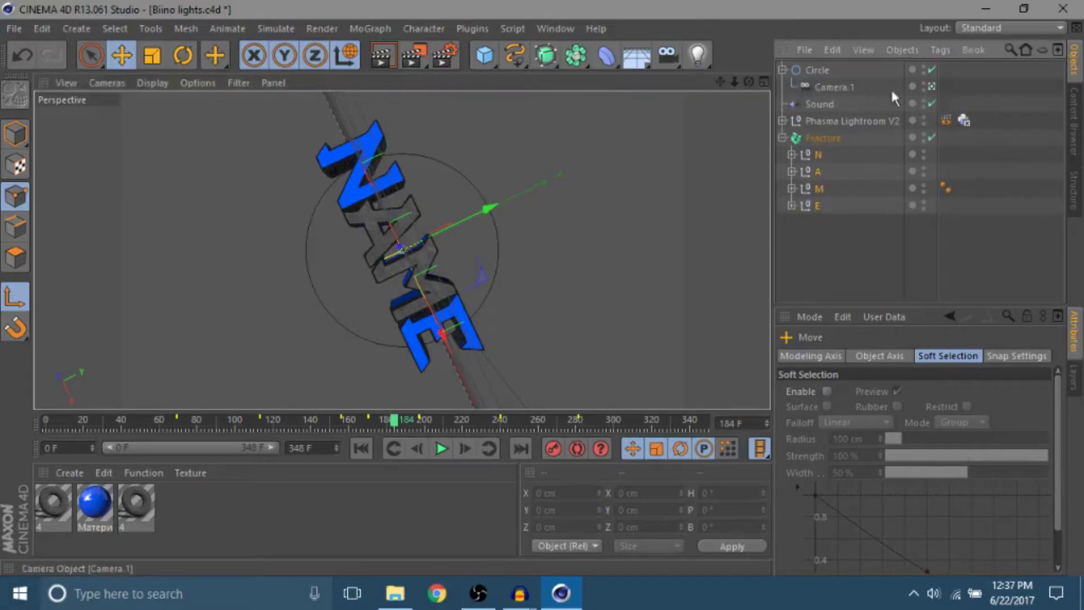
left_click(931, 88)
middle_click(490, 199)
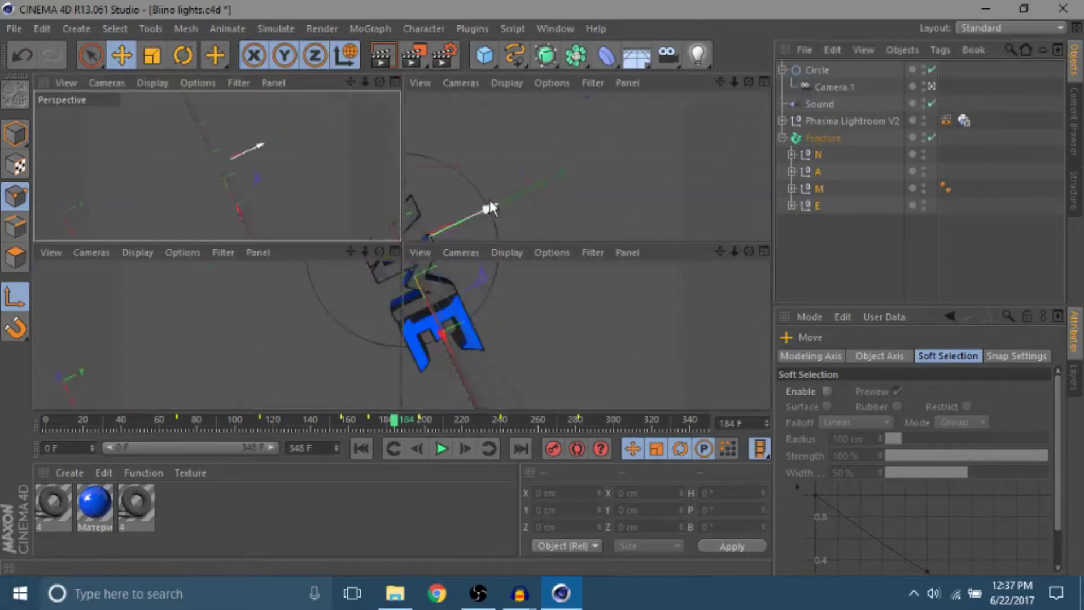
middle_click(239, 139)
middle_click(239, 137)
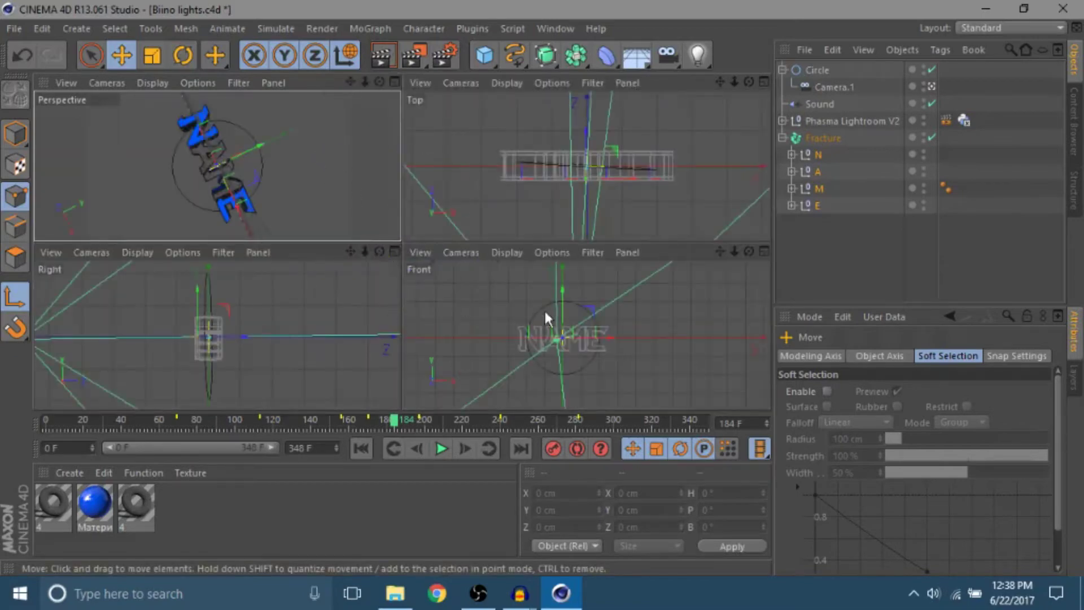
middle_click(545, 309)
left_click_drag(733, 83, 468, 236)
middle_click(467, 235)
middle_click(545, 156)
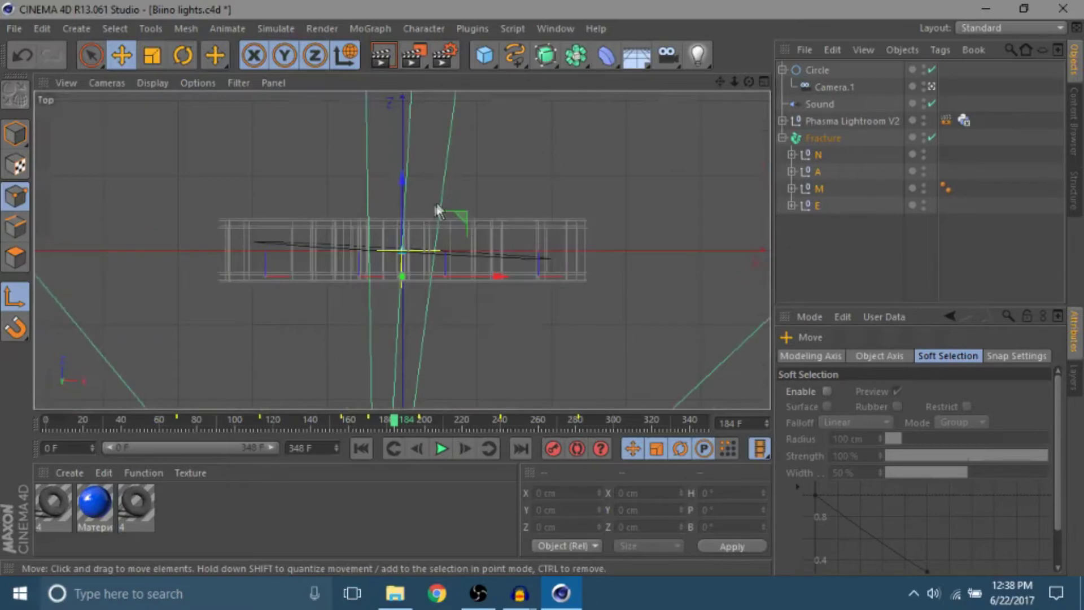
left_click_drag(404, 185, 401, 162)
left_click_drag(735, 82, 802, 81)
left_click_drag(404, 130, 401, 168)
middle_click(419, 180)
middle_click(294, 195)
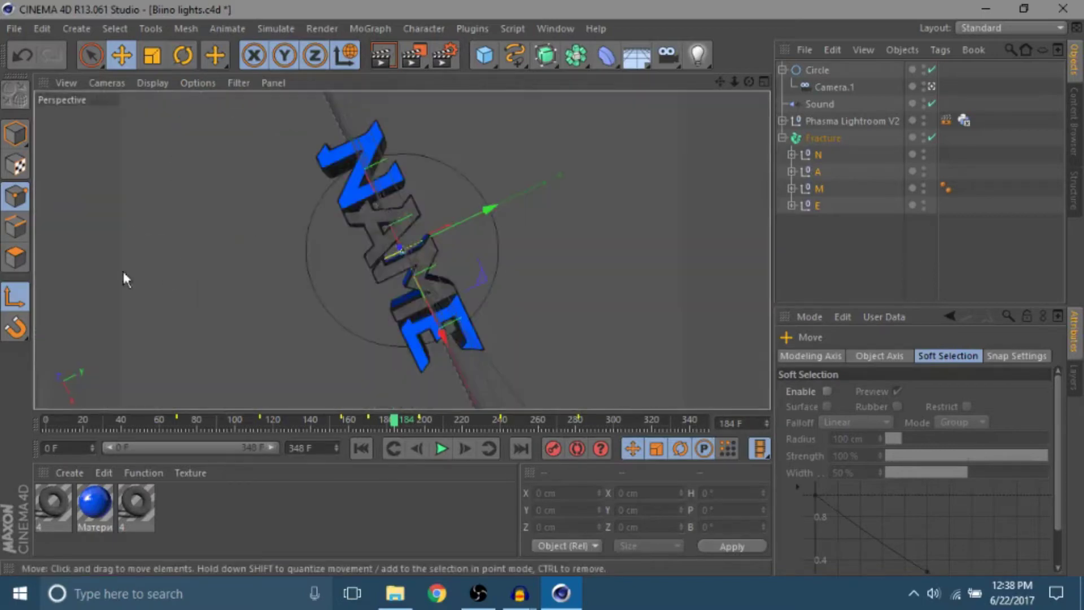
Check the axis placement of the N, A and M nulls one at a time
left_click(15, 282)
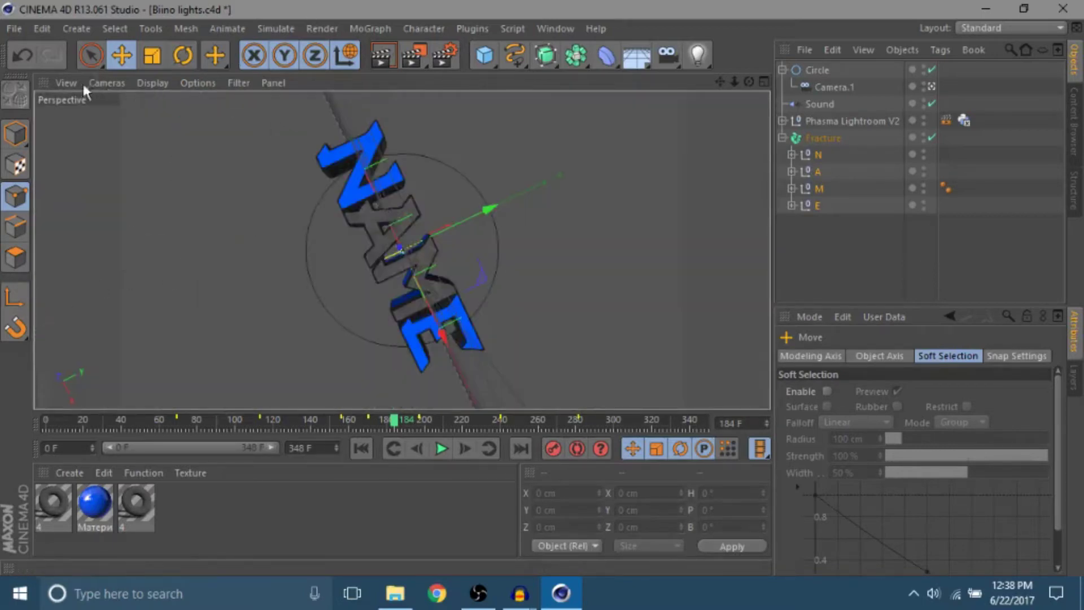
left_click(185, 56)
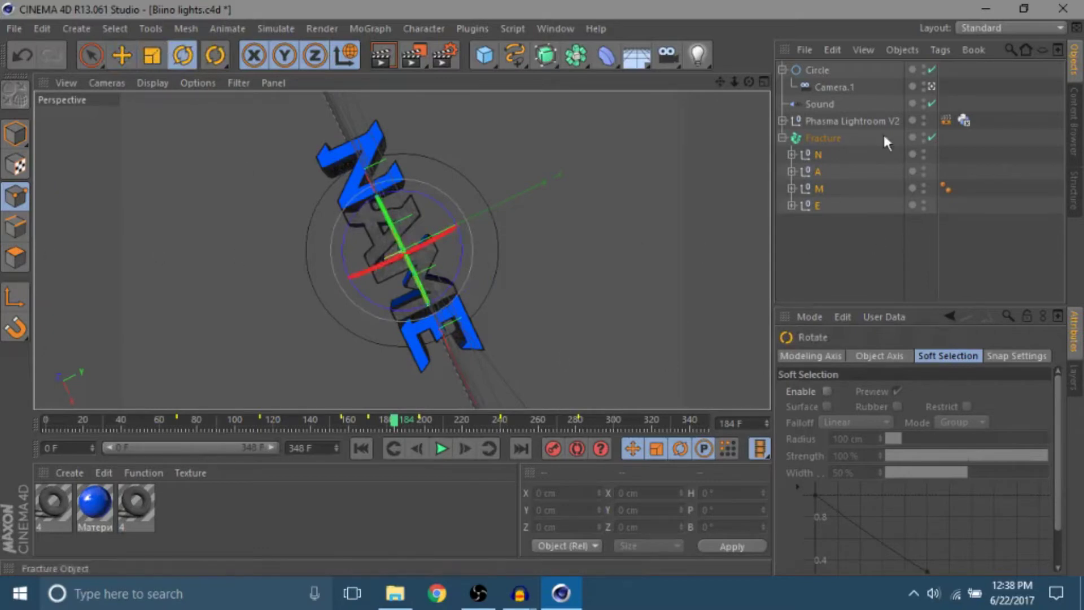
left_click(819, 154)
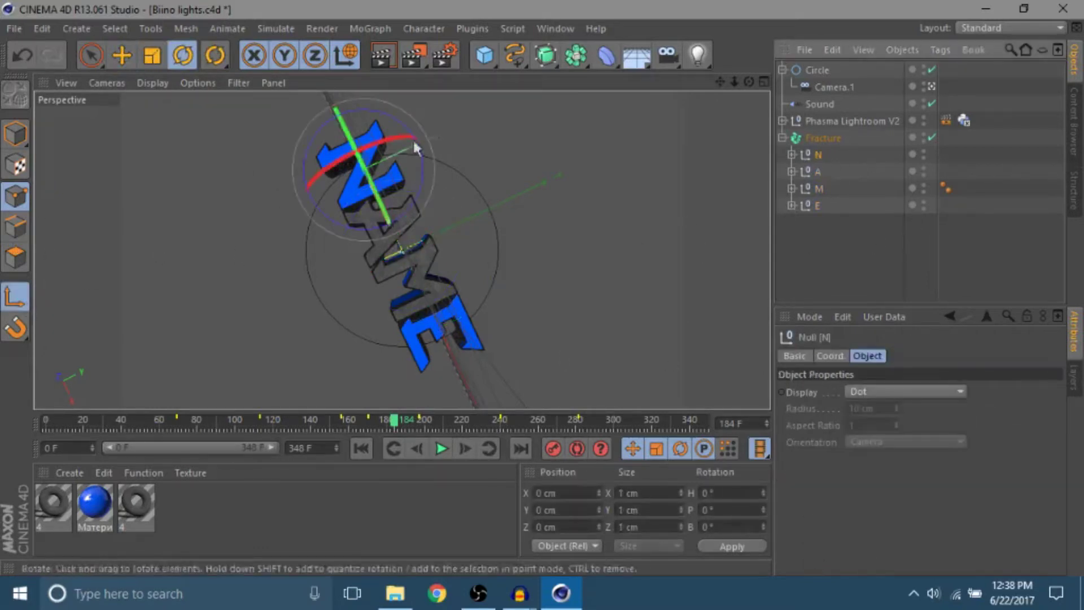
key("e")
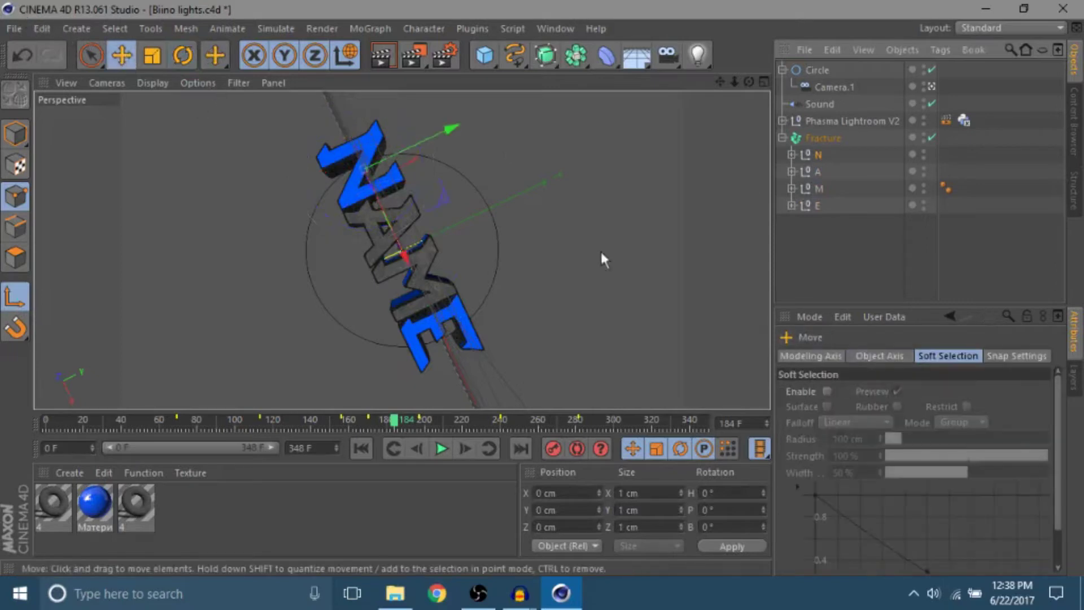
left_click(817, 172)
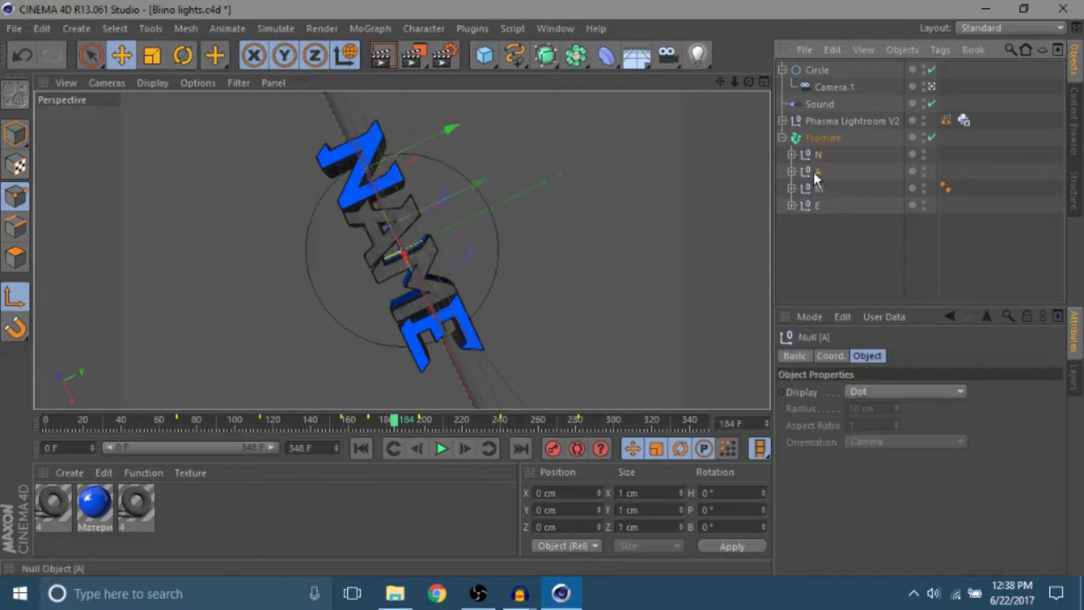
left_click(821, 189)
Examine the axes of the M and E nulls up close in the Front view, and return to the Perspective view
middle_click(499, 333)
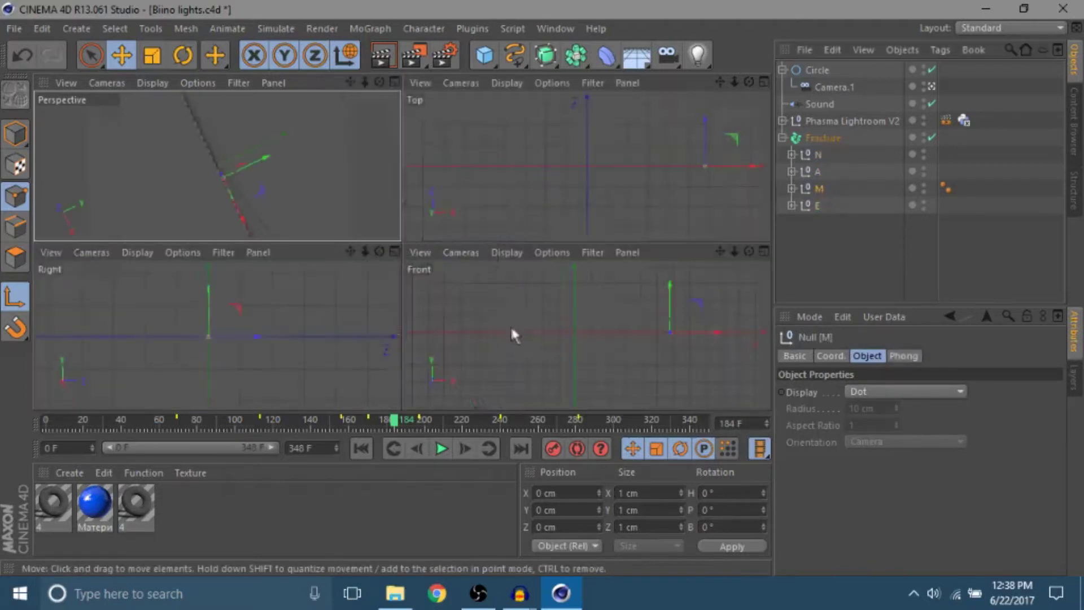
middle_click(511, 333)
left_click_drag(637, 243, 668, 255)
left_click_drag(723, 86, 126, 56)
left_click(822, 206)
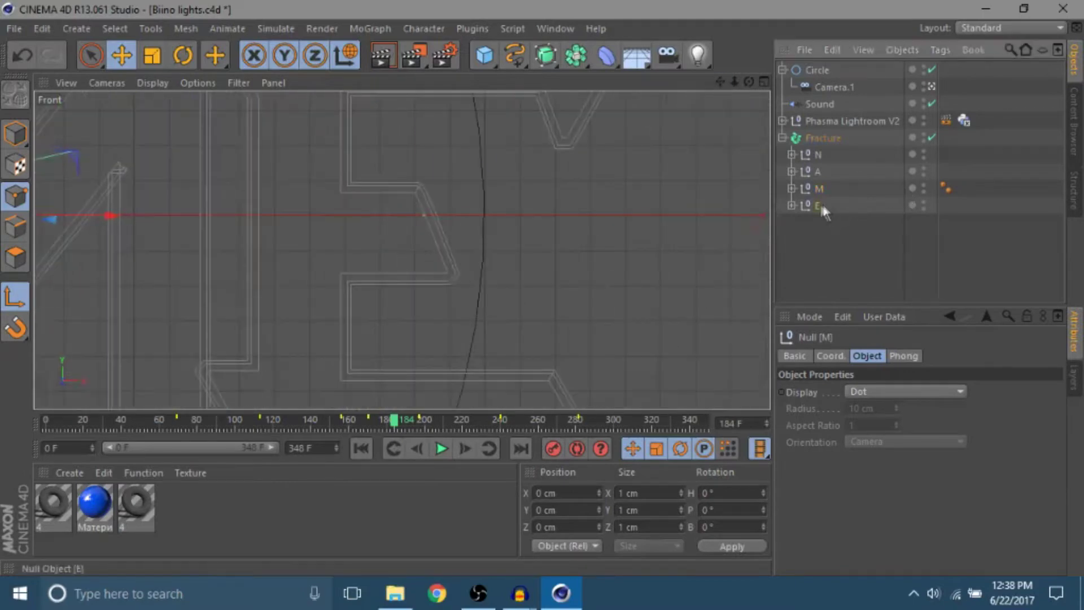
middle_click(660, 215)
middle_click(321, 138)
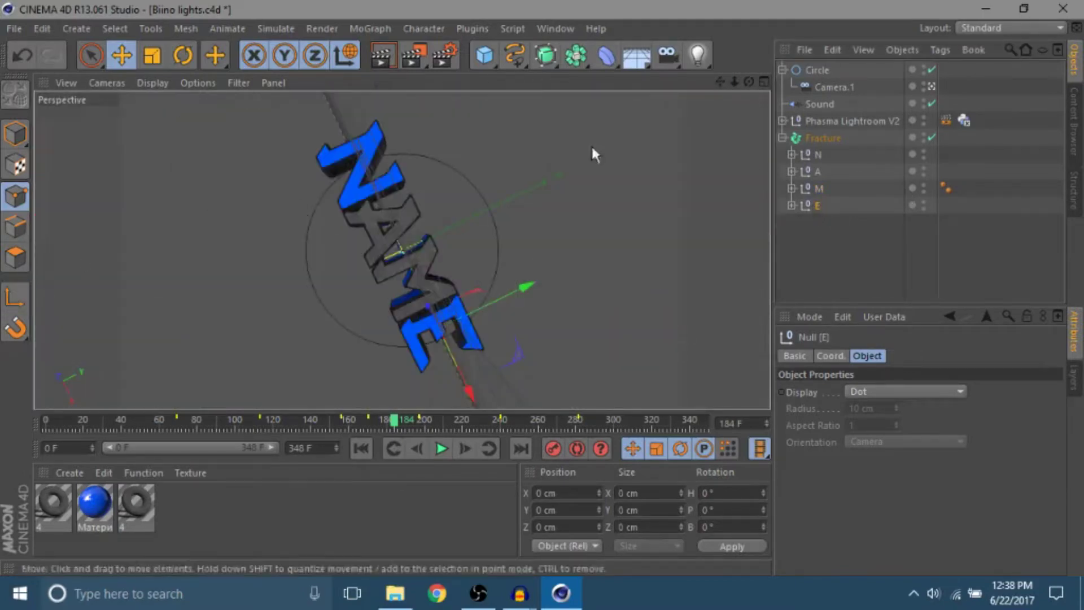
Collapse and select the Fracture object, activate the Rotate tool, and return to frame 0
left_click(803, 257)
left_click(782, 137)
left_click(821, 136)
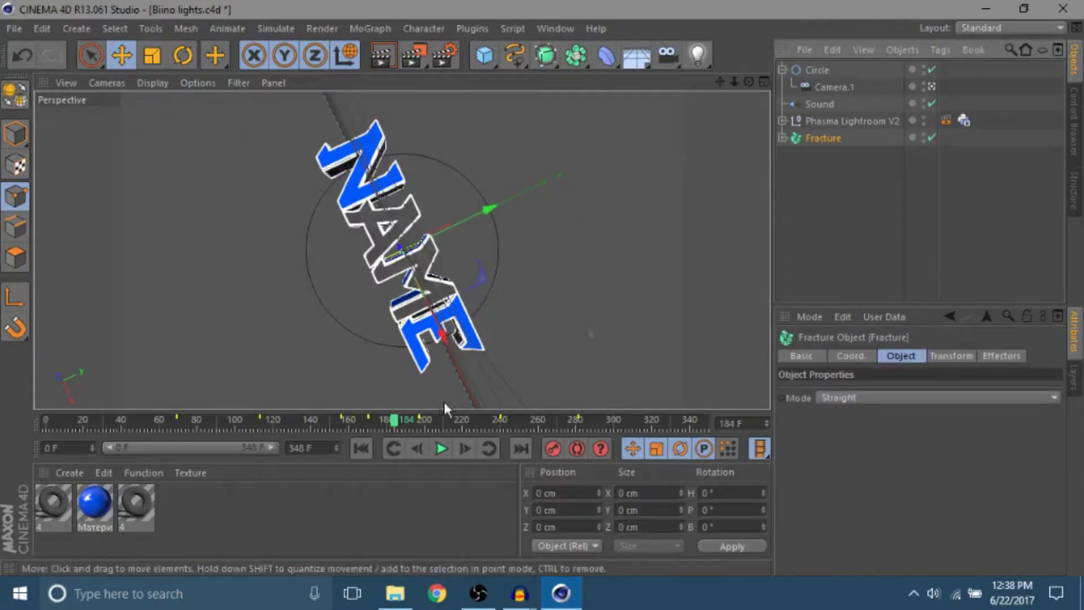
left_click(186, 61)
left_click_drag(174, 419, 46, 420)
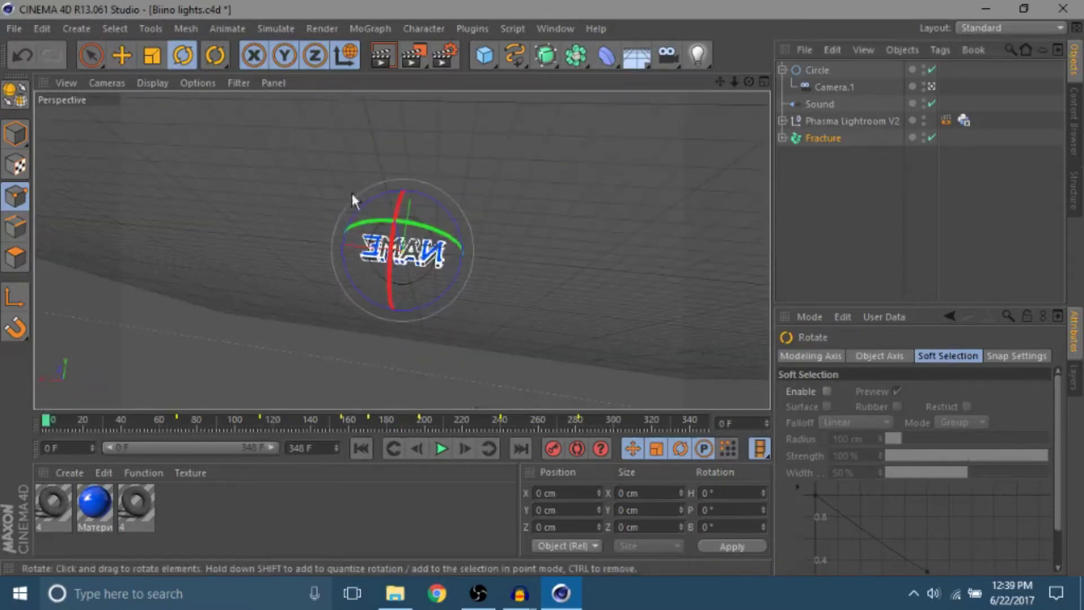
Rotate the Fracture about its X axis until the letters lie flat, and record a keyframe at frame 0
left_click(809, 141)
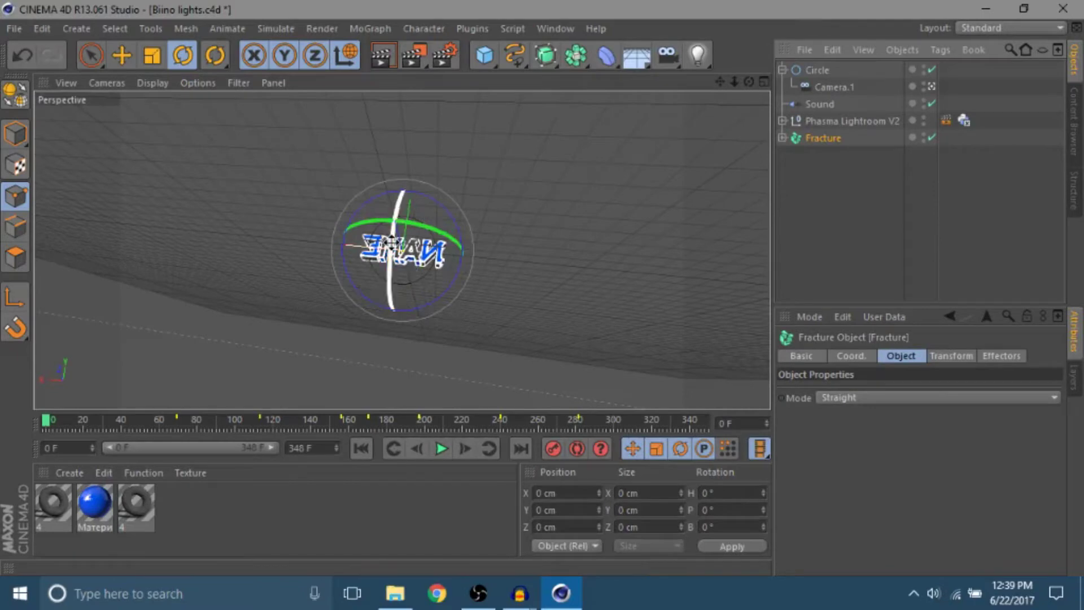
left_click_drag(393, 244, 392, 412)
left_click(551, 447)
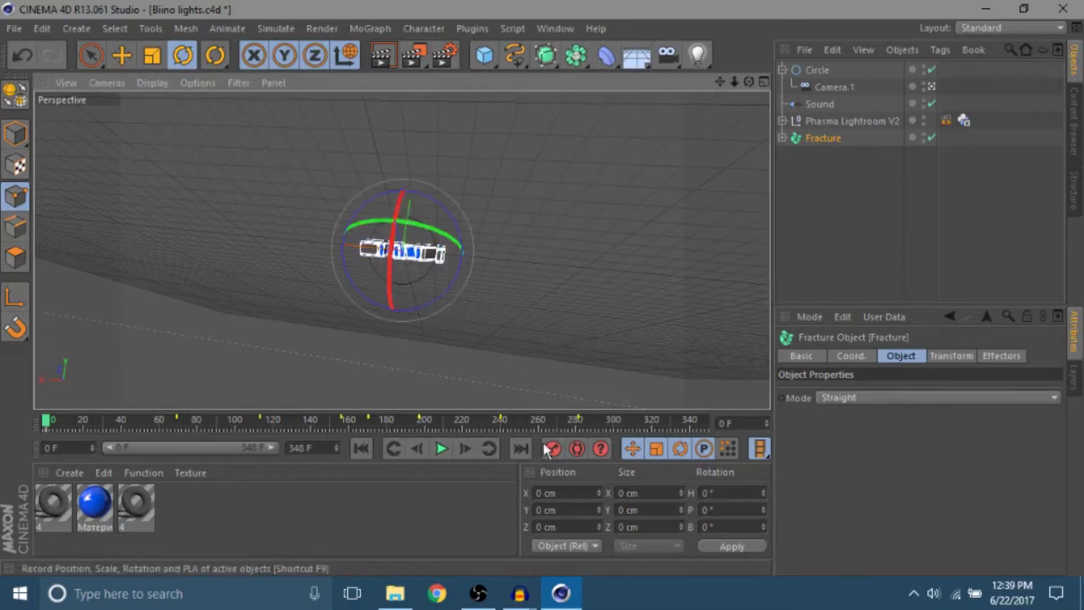
Record a keyframe for the flat Fracture at frame 64, five frames before the marker at frame 69
left_click(176, 420)
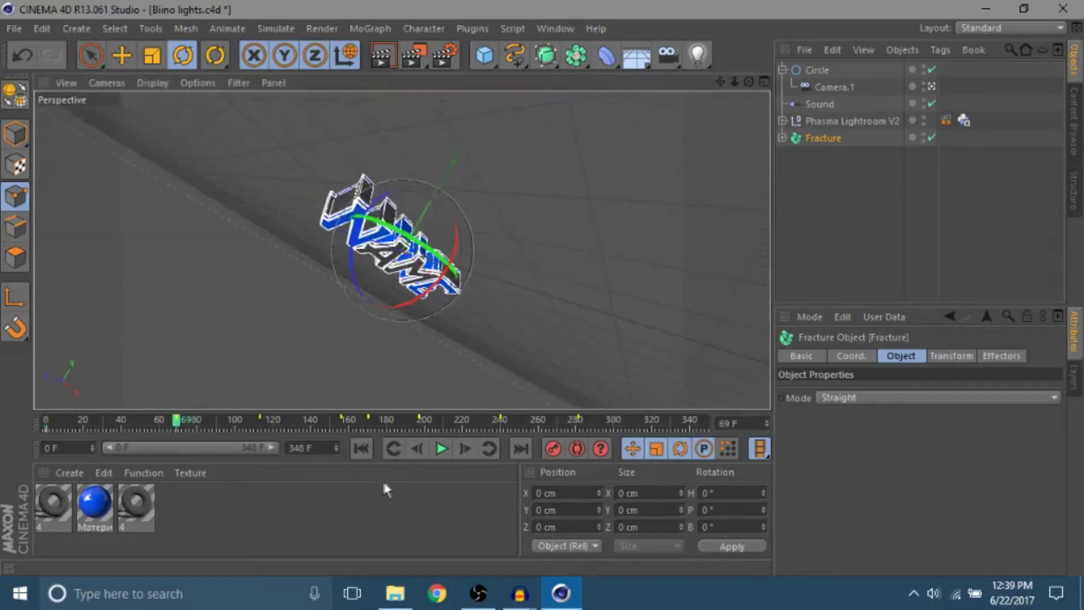
left_click(411, 448)
left_click(411, 449)
left_click(411, 449)
left_click(411, 449)
left_click(411, 449)
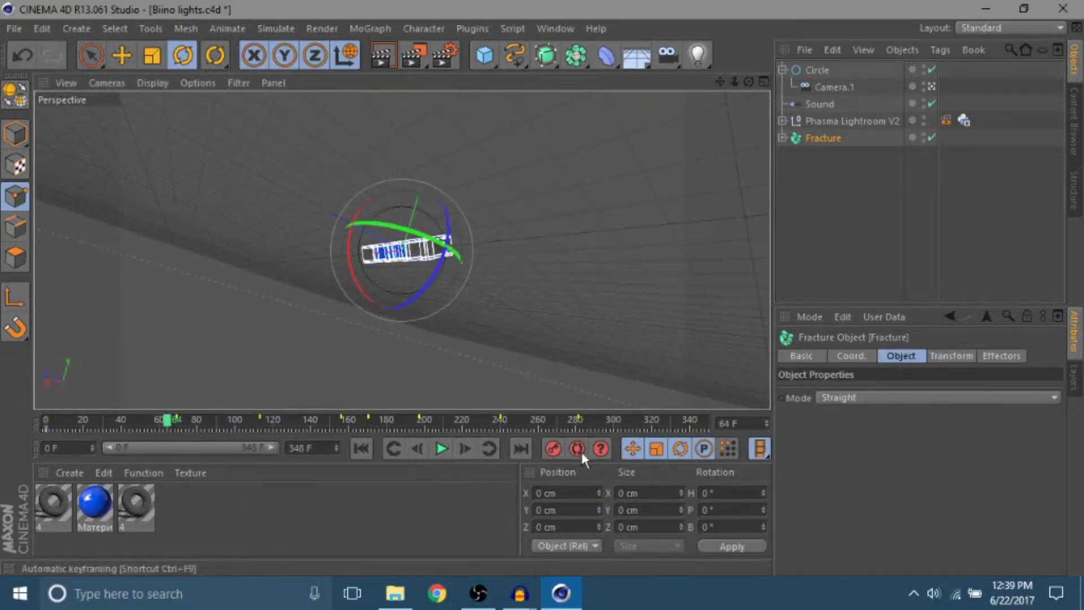
At frame 69, rotate the Fracture about its X axis so the letters tilt up, and record a keyframe
left_click(465, 449)
left_click(465, 448)
left_click(465, 449)
left_click(465, 449)
left_click(465, 449)
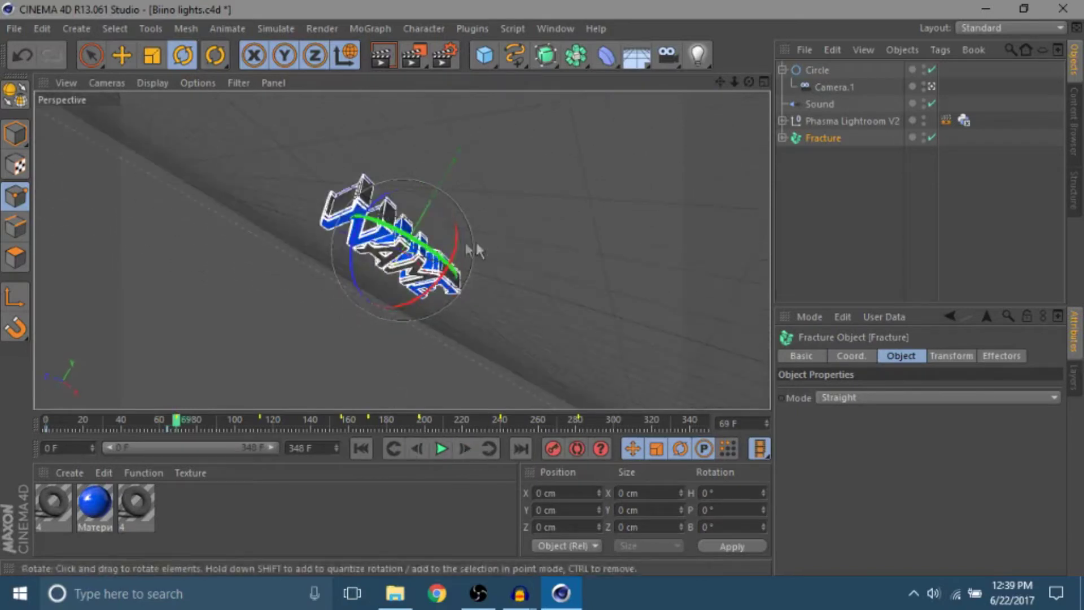
left_click_drag(459, 252, 350, 240)
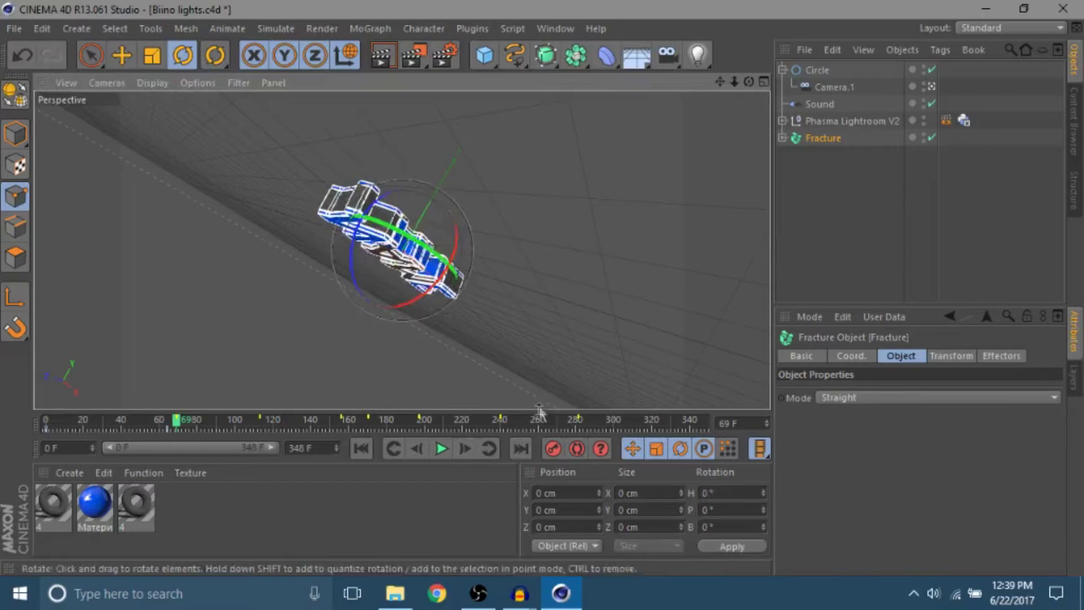
left_click(390, 452)
left_click(491, 451)
left_click_drag(453, 246, 393, 325)
key("ctrl+z")
left_click(554, 448)
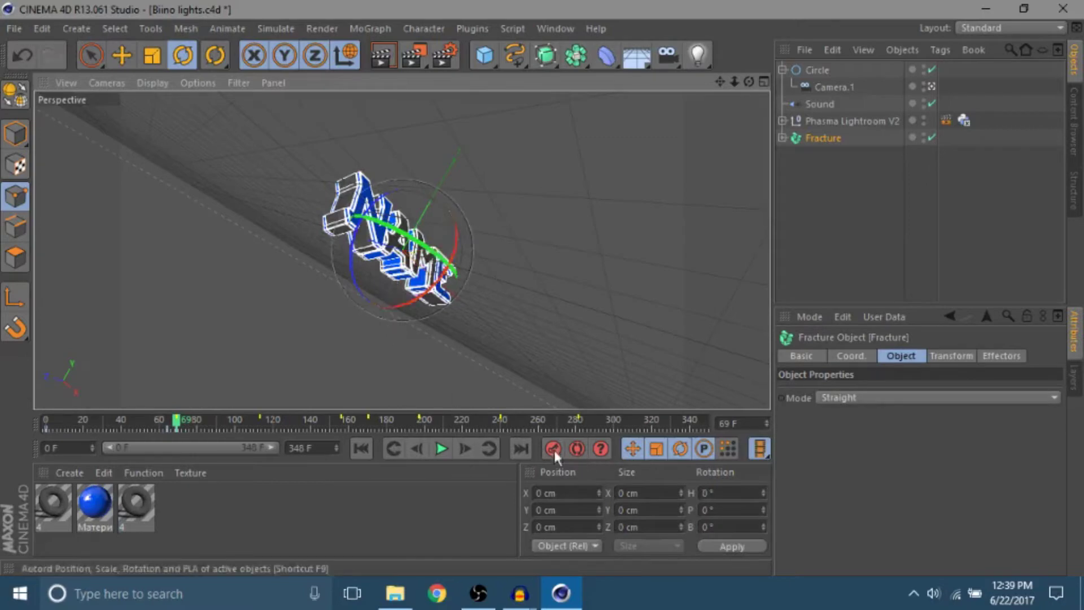
Play the animation from frame 0 to check the letters' rotation at the first marker, and scrub back to frame 48
right_click(805, 134)
left_click(781, 224)
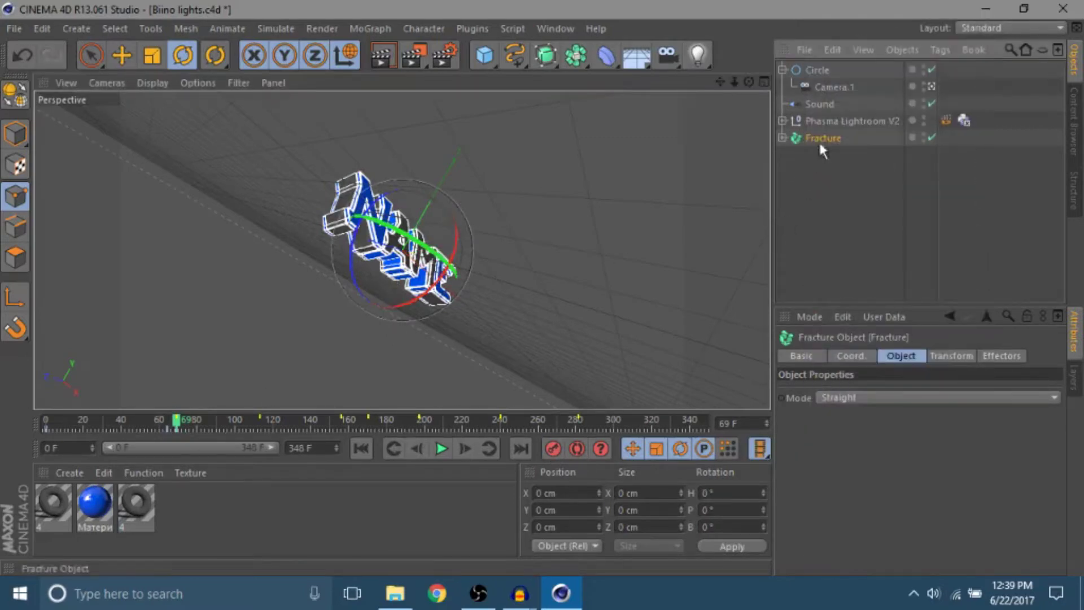
left_click(361, 448)
left_click(441, 448)
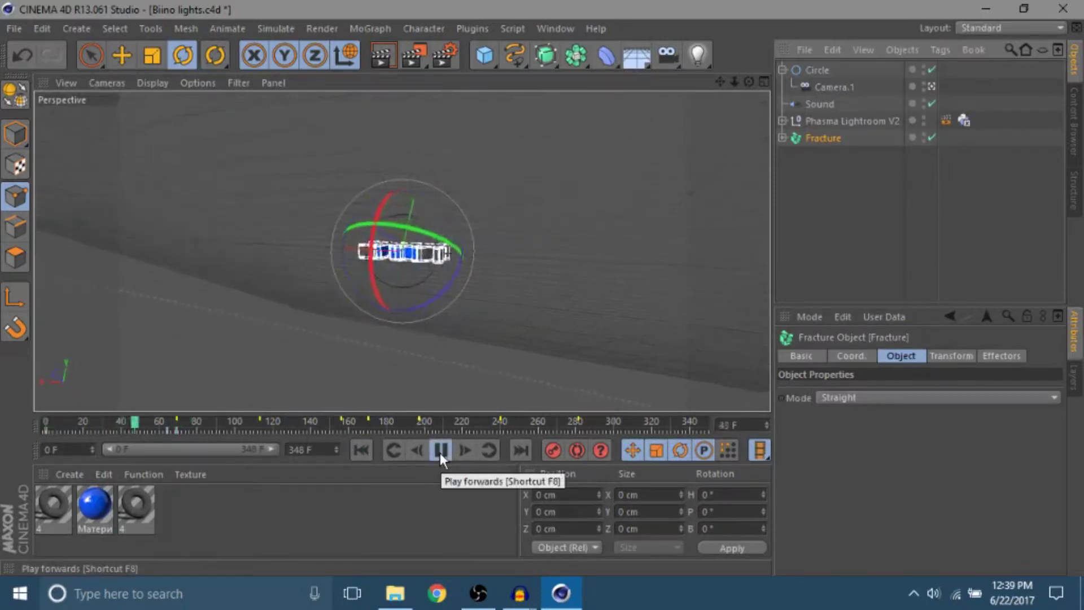
left_click(441, 450)
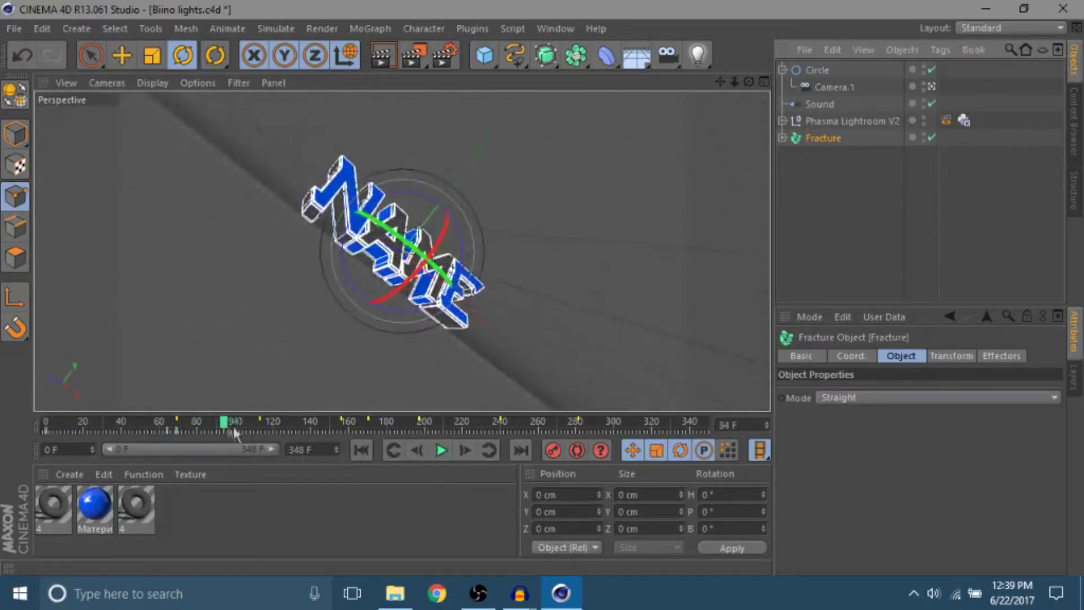
left_click(231, 427)
left_click_drag(231, 427, 137, 427)
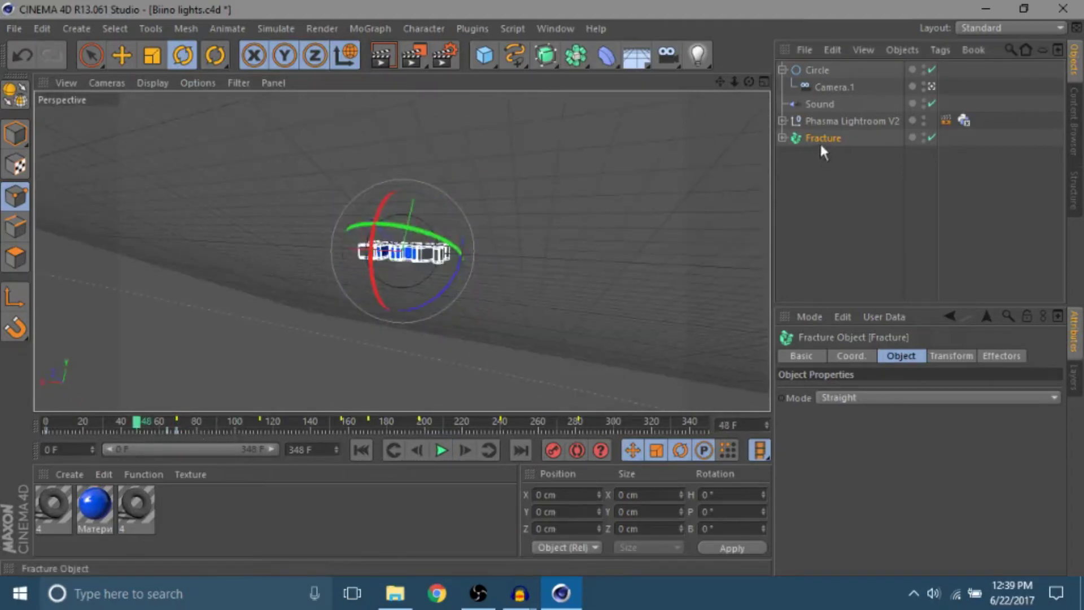
Preview the letters and camera movement around the markers at frames 113 and 156
left_click(178, 427)
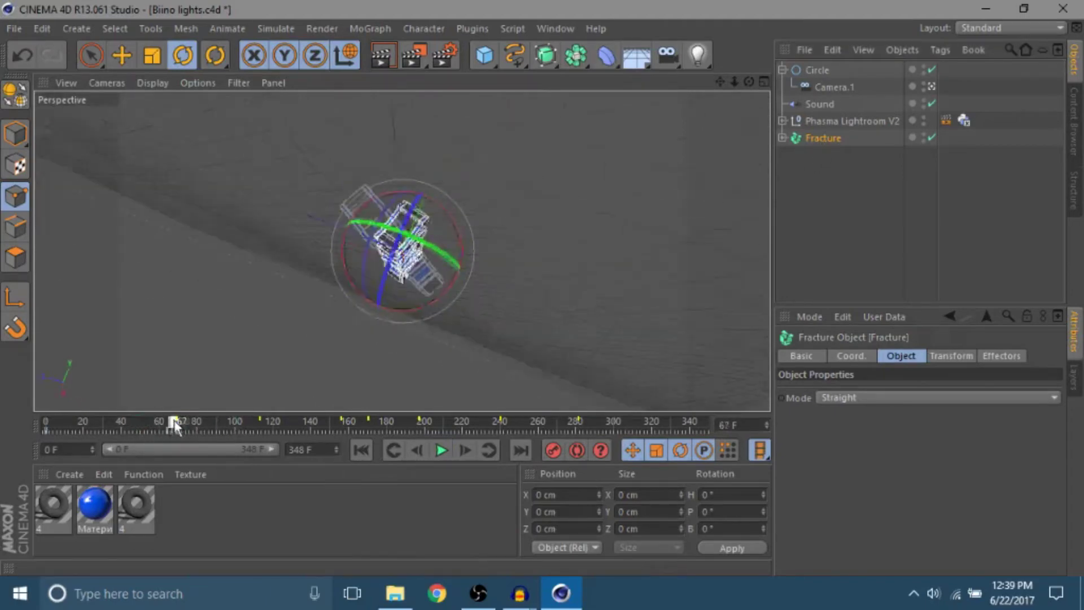
left_click(260, 424)
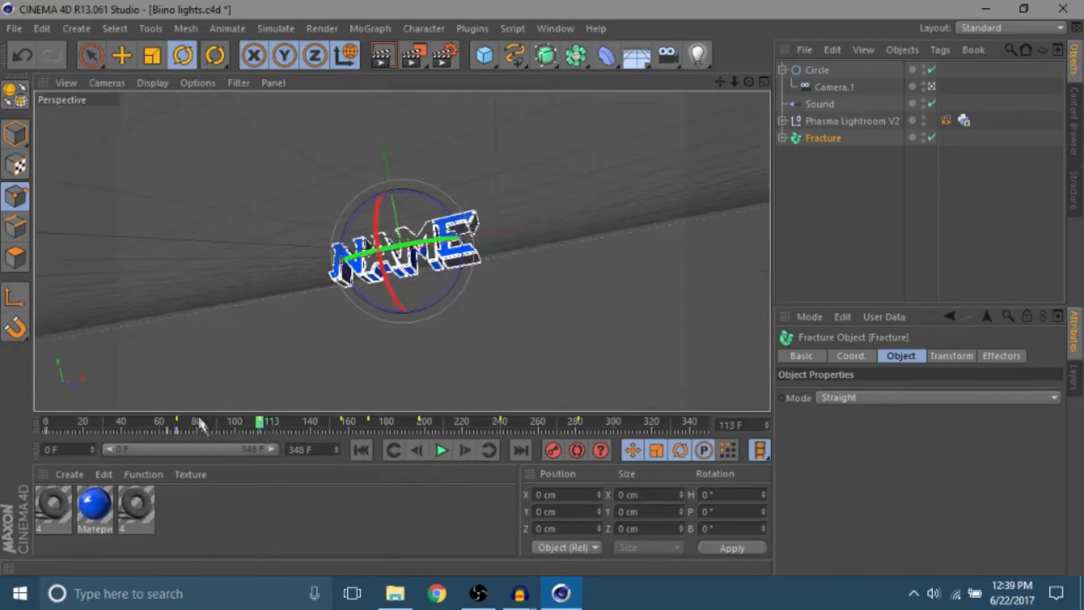
left_click(441, 450)
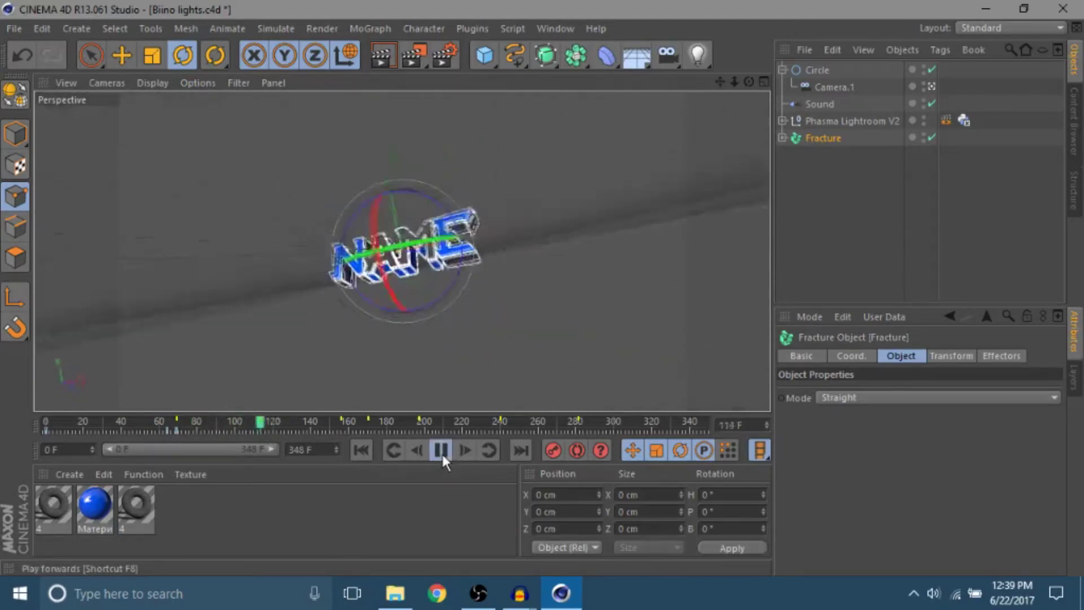
left_click(442, 451)
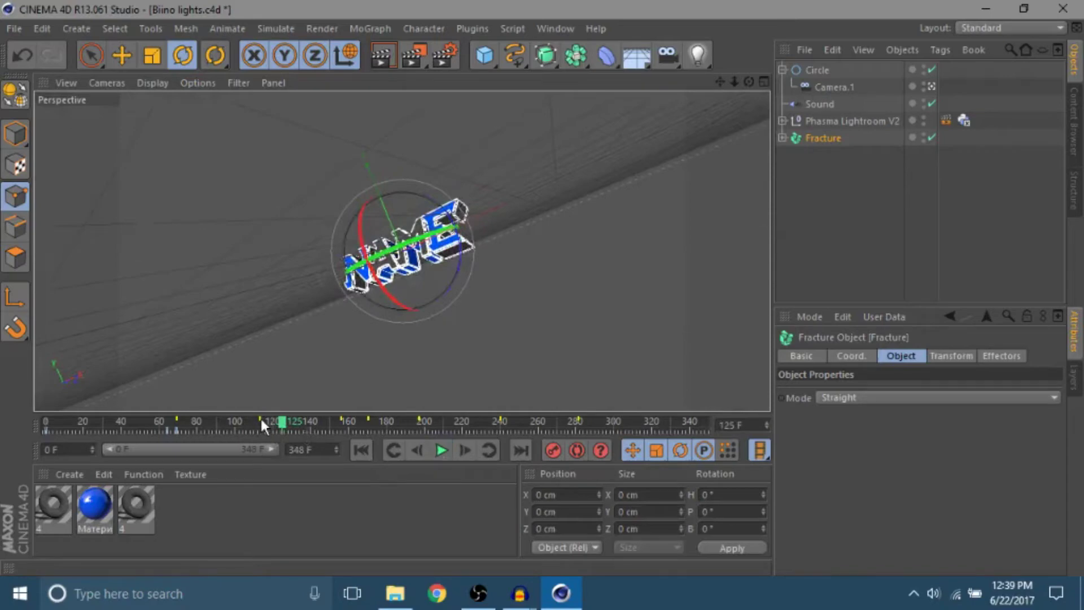
left_click_drag(290, 423, 227, 422)
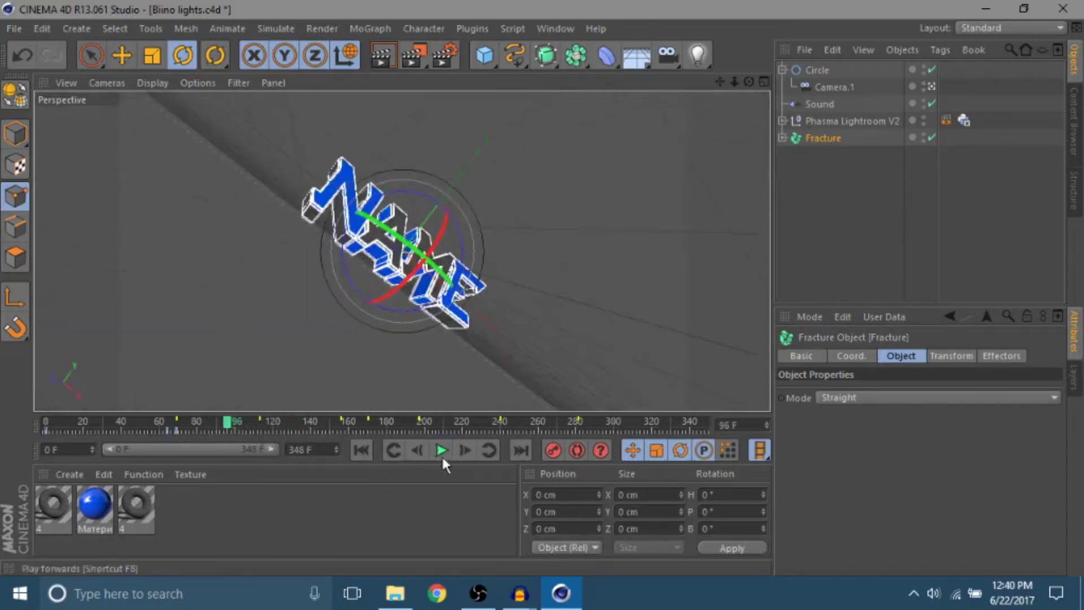
left_click(449, 450)
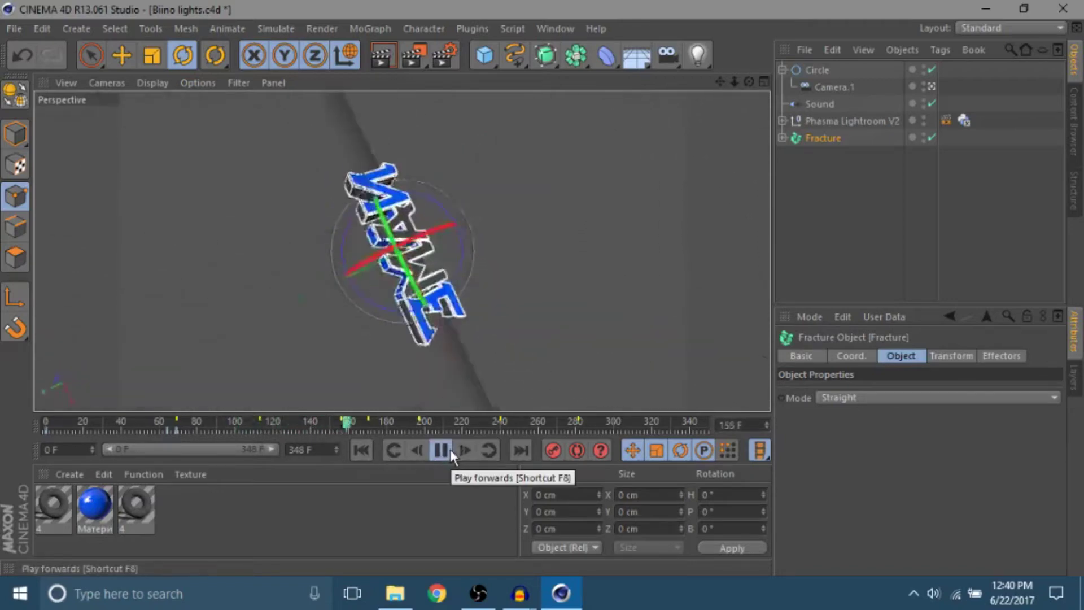
left_click(449, 449)
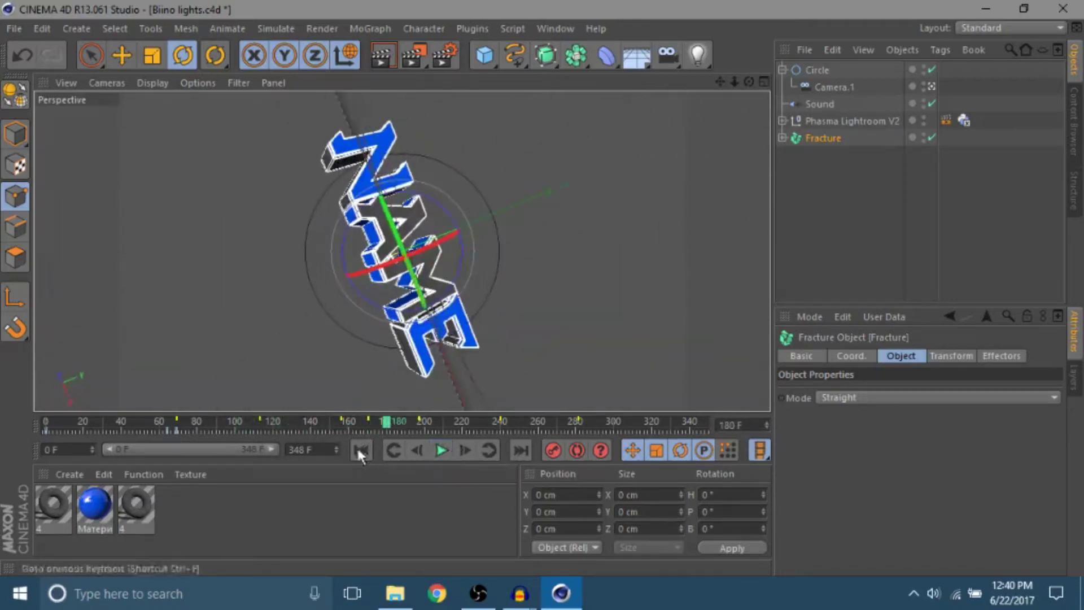
At frame 151, five frames before the marker at 156, adjust the Fracture's rotation about its X axis and record a keyframe
left_click(340, 420)
left_click(412, 448)
left_click(412, 447)
left_click(412, 447)
left_click(412, 447)
left_click(412, 447)
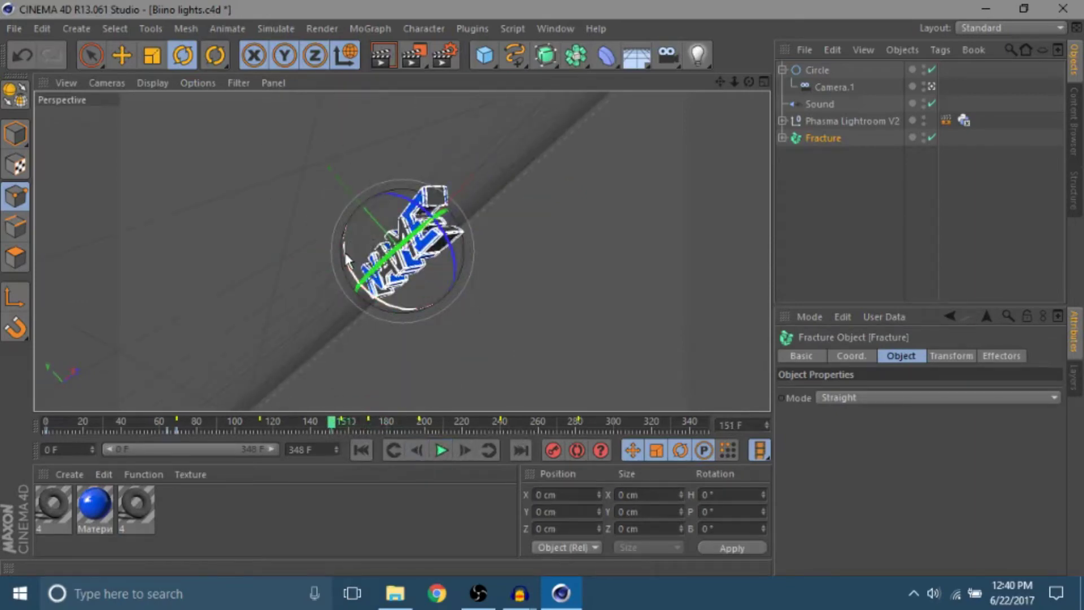
mouse_move(351, 265)
left_mouse_down()
mouse_move(358, 279)
mouse_move(348, 258)
left_mouse_up()
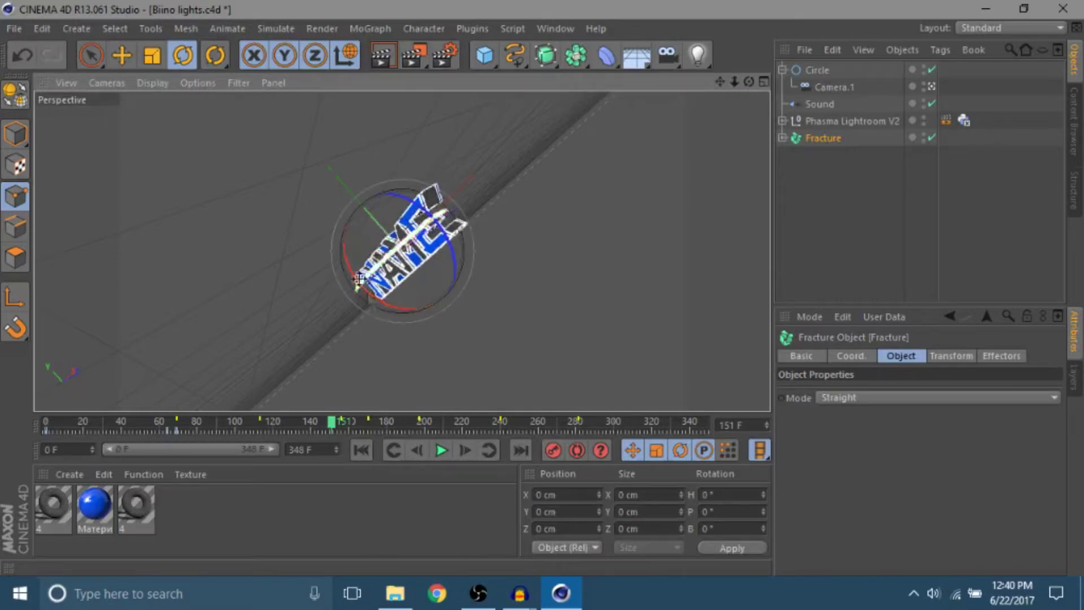
left_click(552, 448)
At frame 156, rotate the Fracture about its X axis and record a keyframe
left_click(464, 452)
left_click(464, 451)
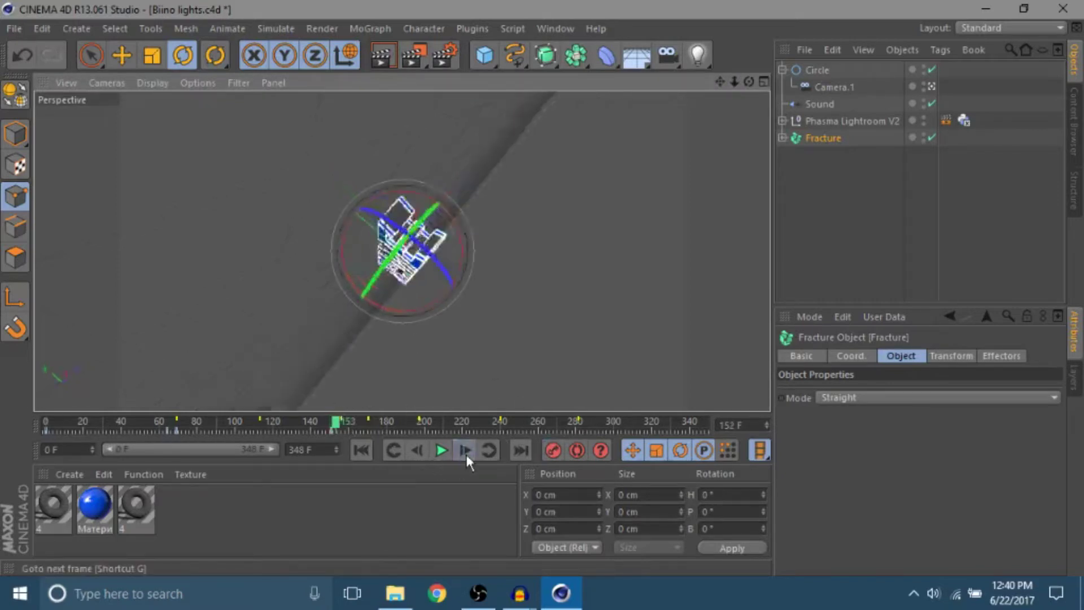
left_click(465, 452)
left_click(465, 452)
left_click(465, 452)
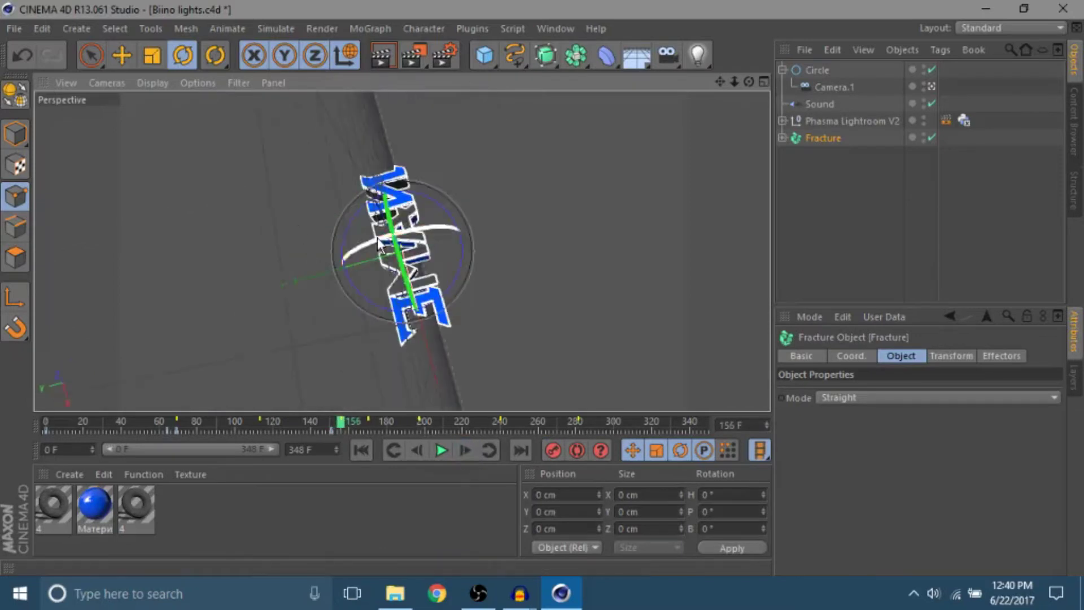
left_click_drag(382, 244, 293, 334)
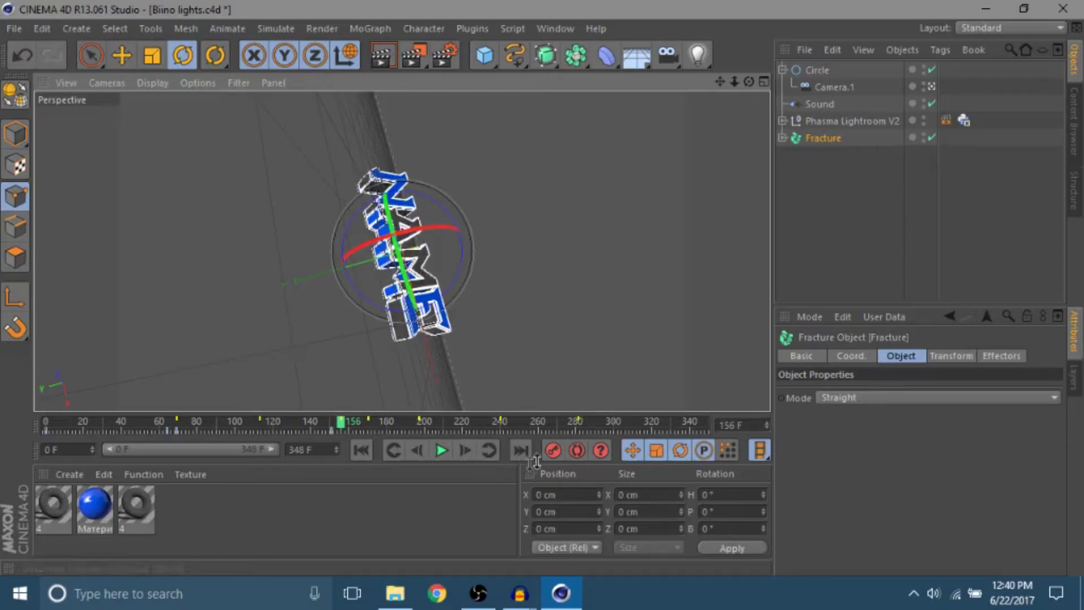
Record a keyframe for the Fracture at frame 165, five frames before the marker at frame 170
left_click(369, 423)
left_click(423, 454)
left_click(423, 454)
left_click(423, 454)
left_click(424, 454)
left_click(423, 454)
left_click(421, 451)
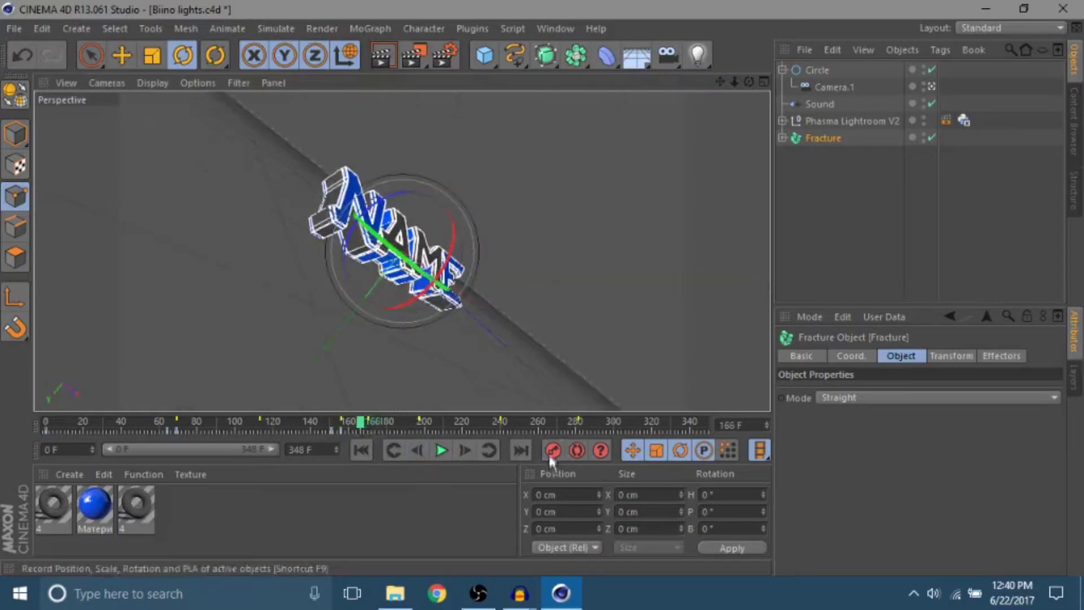
left_click(471, 448)
left_click(468, 451)
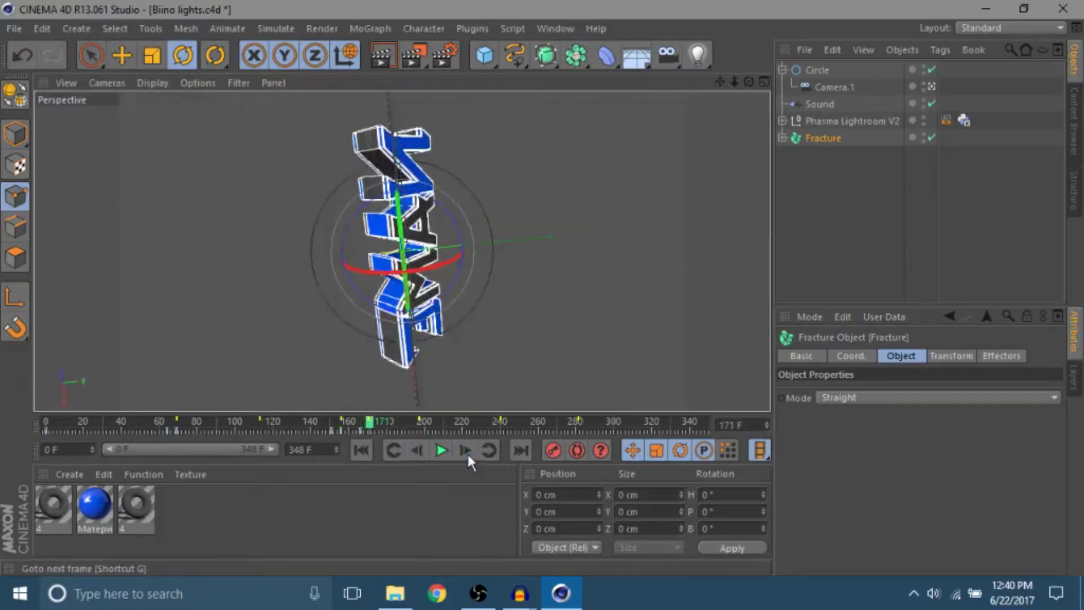
left_click(424, 455)
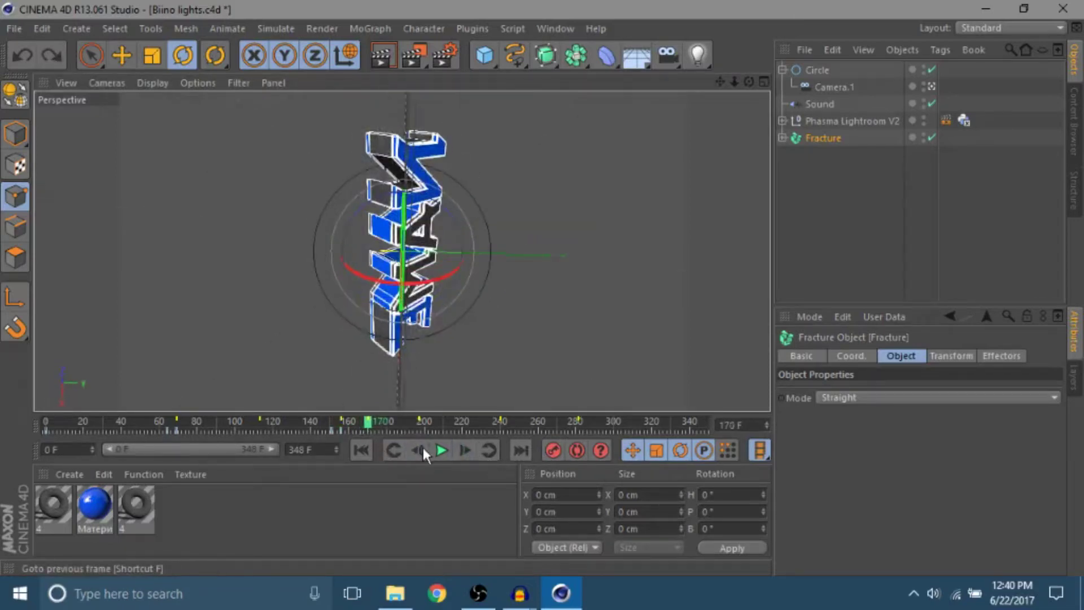
left_click(422, 451)
left_click(423, 451)
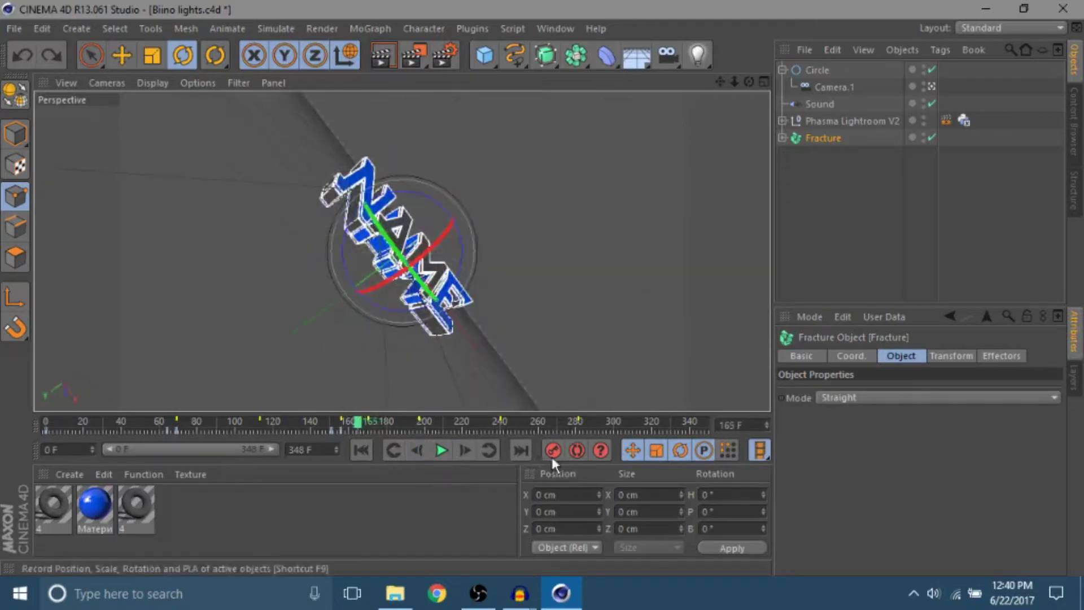
At frame 170, rotate the Fracture about its X axis and record a keyframe, and play back the result
left_click(466, 451)
left_click(466, 451)
left_click_drag(459, 285, 442, 258)
left_click_drag(374, 289, 362, 246)
key("ctrl+z")
left_click_drag(419, 423, 366, 423)
left_click(436, 444)
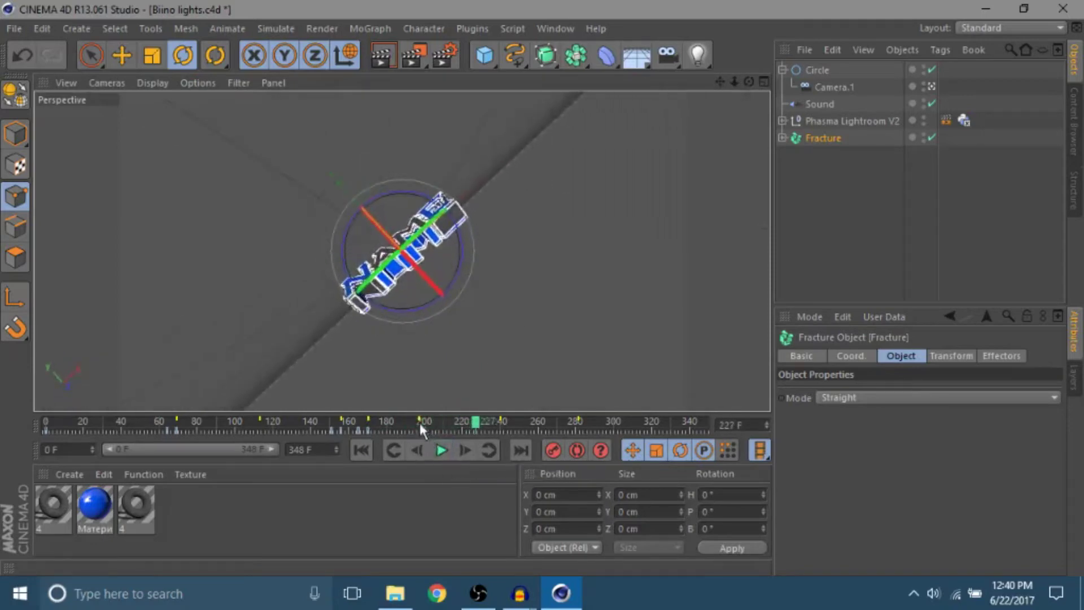
At frame 192, five frames before the marker at 197, rotate the Fracture 45° about its X axis and record a keyframe
left_click(420, 423)
left_click(417, 450)
left_click(417, 450)
left_click(417, 450)
left_click_drag(366, 275, 351, 293)
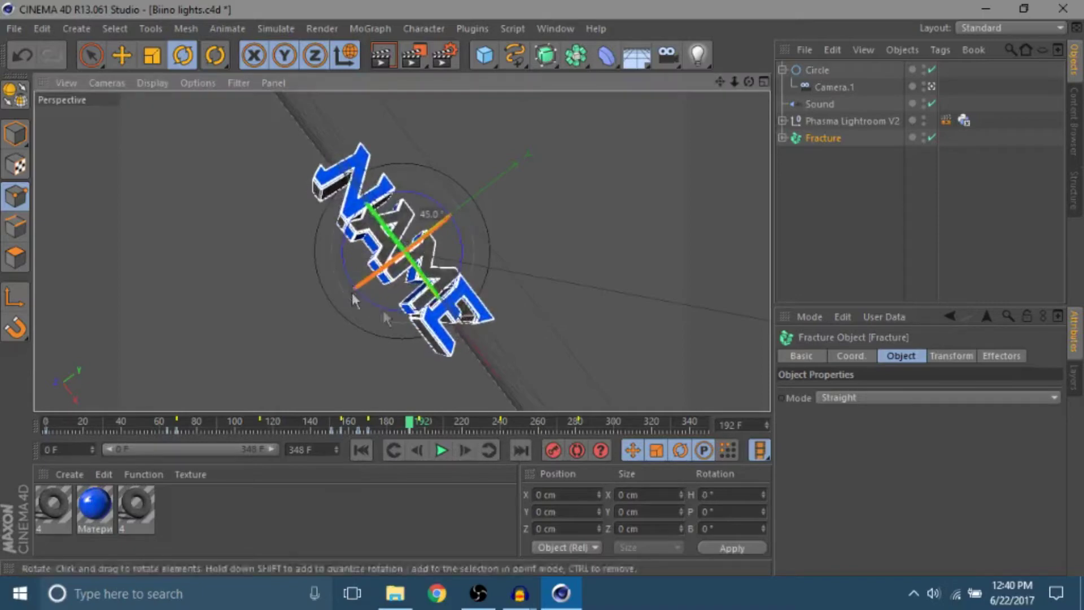
left_click(554, 446)
Advance to the marker at frame 197 and review the Fracture's pose over the preceding frames
left_click(465, 449)
left_click(465, 449)
left_click(465, 450)
left_click(465, 450)
left_click(465, 450)
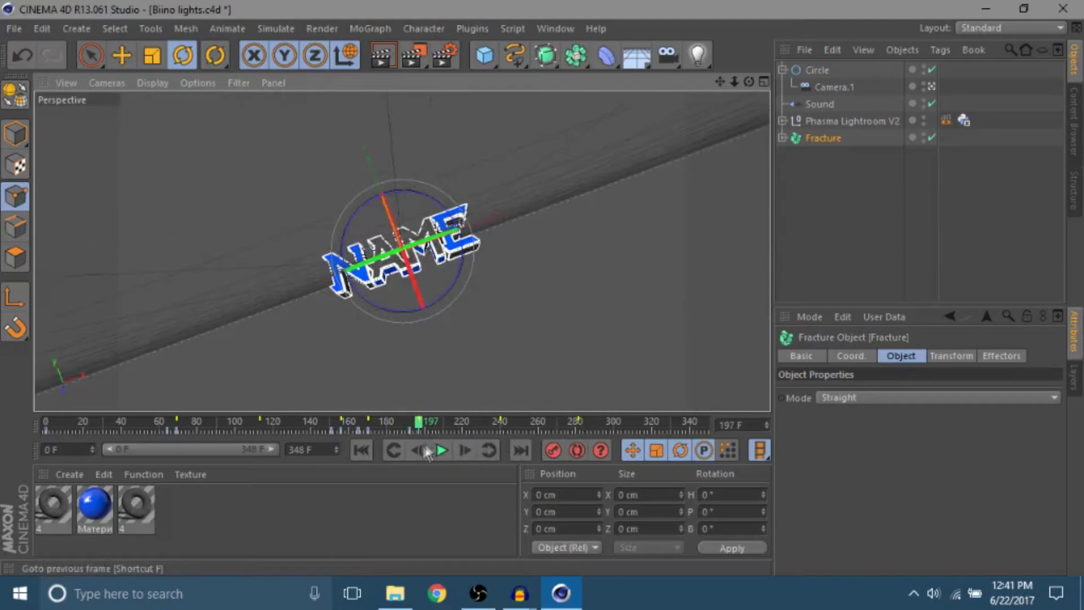
left_click(417, 450)
left_click(418, 450)
left_click(418, 450)
left_click(418, 450)
left_click(457, 451)
left_click(457, 451)
left_click(457, 451)
left_click(457, 451)
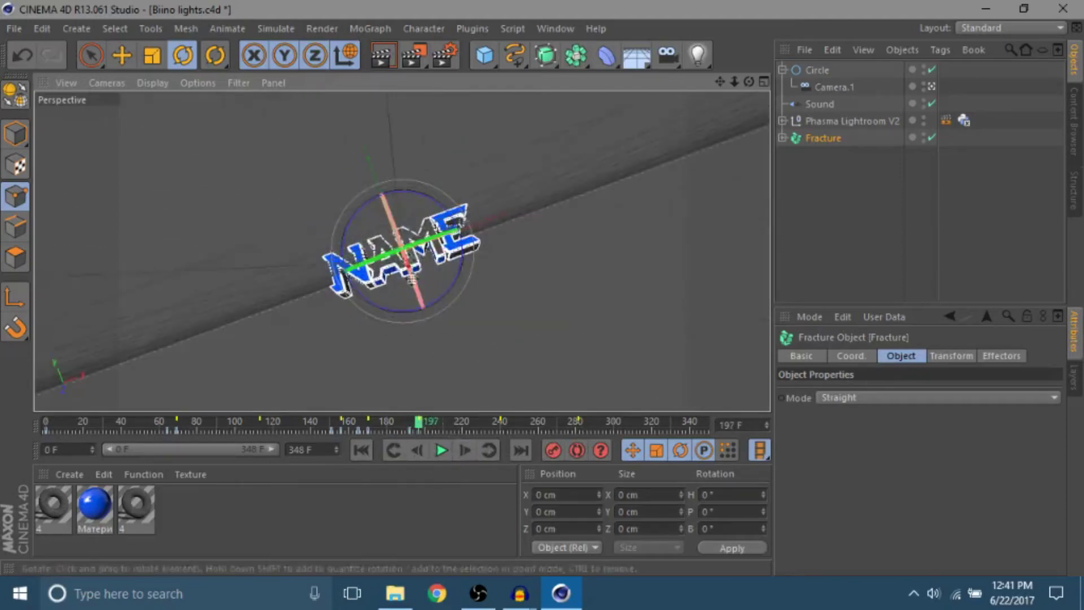
Rotate the NAME text by about 230° around its pitch axis at frame 197, and play the animation onward
left_click_drag(403, 239, 469, 227)
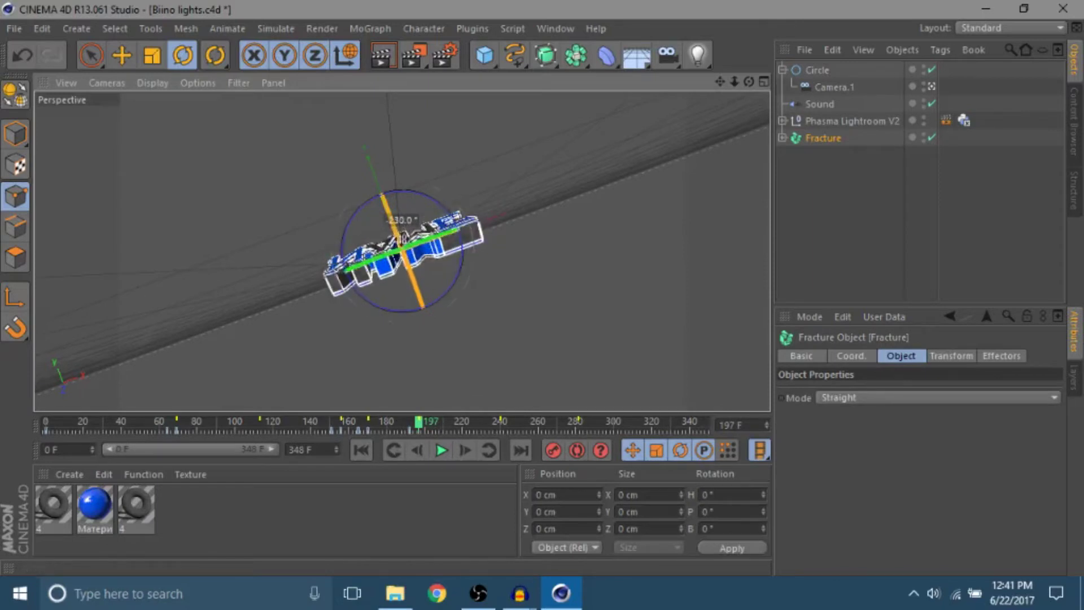
left_click(440, 449)
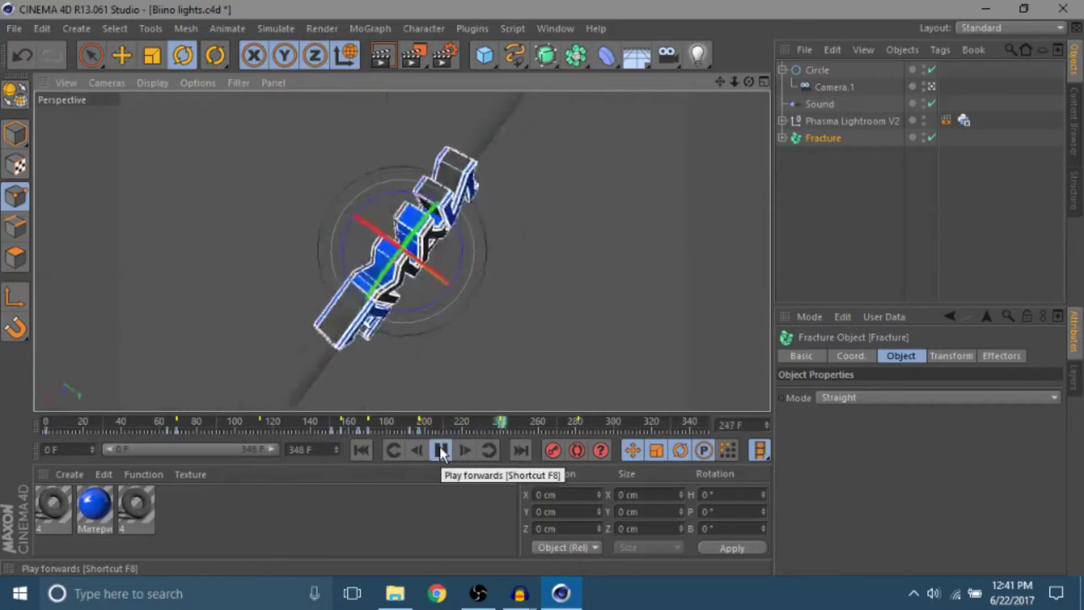
left_click(440, 450)
Go to frame 235 and rotate the Fracture text to a pitch of about 10°
left_click(502, 429)
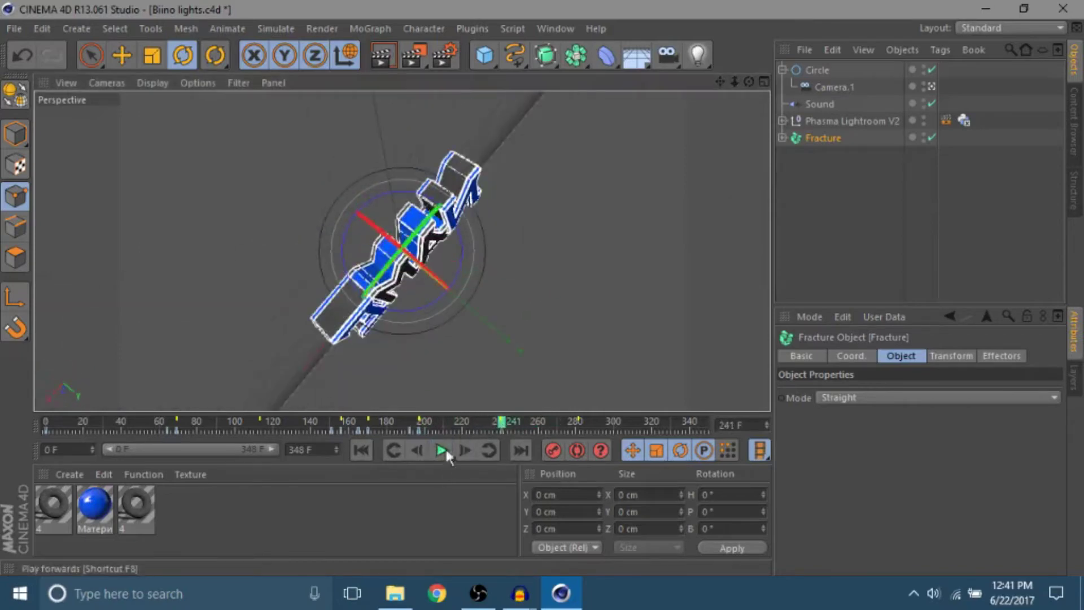
left_click(423, 449)
left_click(423, 448)
left_click(423, 449)
left_click(424, 449)
left_click(423, 449)
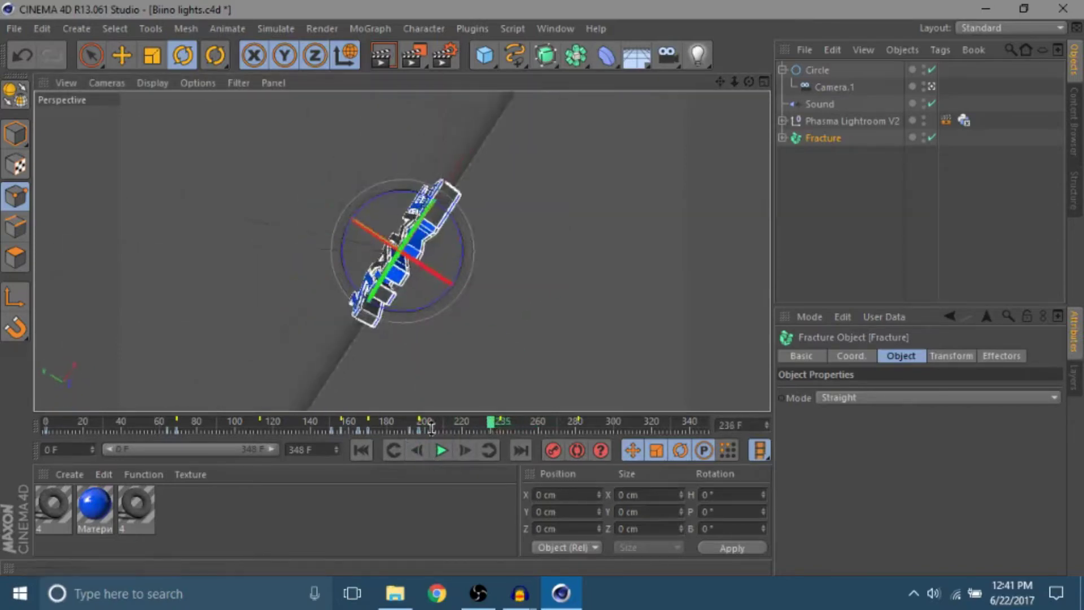
left_click_drag(414, 258, 235, 158)
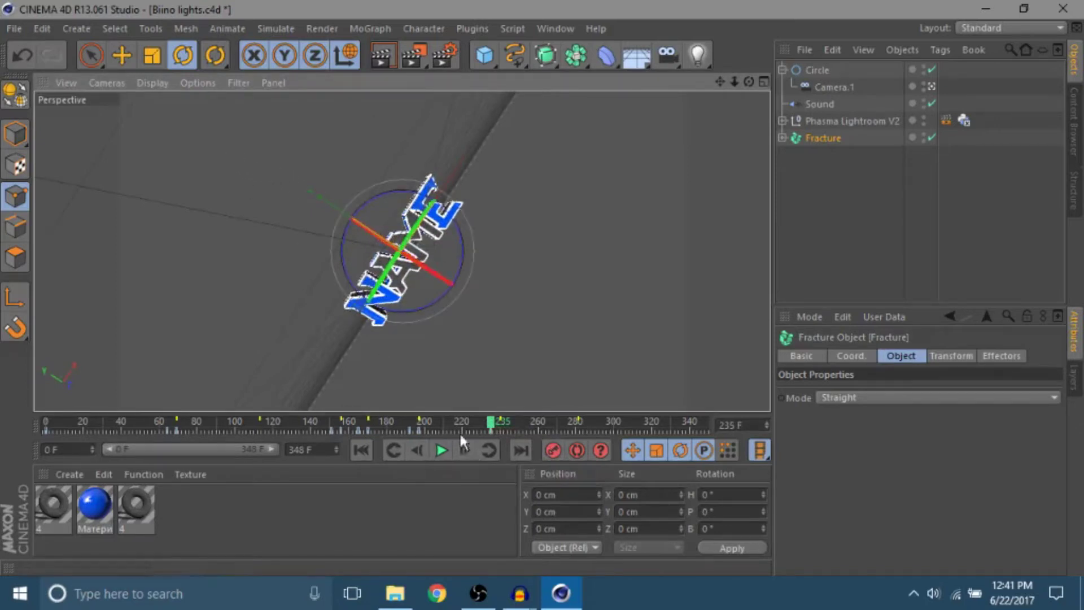
Advance five frames to frame 240, rotate the Fracture text to a pitch of about -160°, and record a keyframe
left_click(464, 450)
left_click(464, 450)
left_click(464, 450)
left_click(464, 450)
left_click(464, 450)
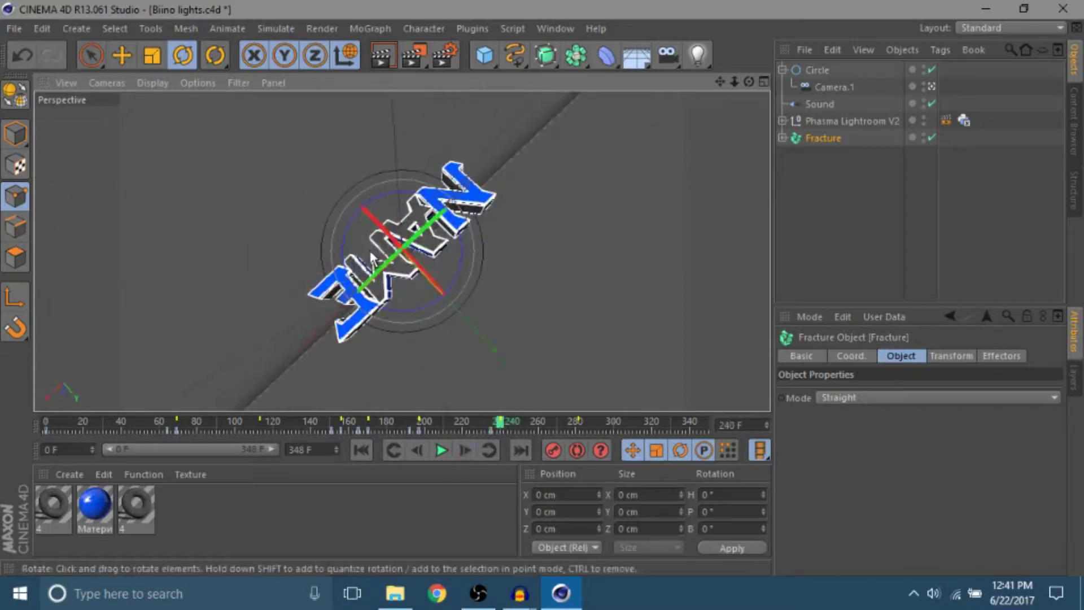
left_click_drag(398, 239, 649, 452)
left_click(556, 451)
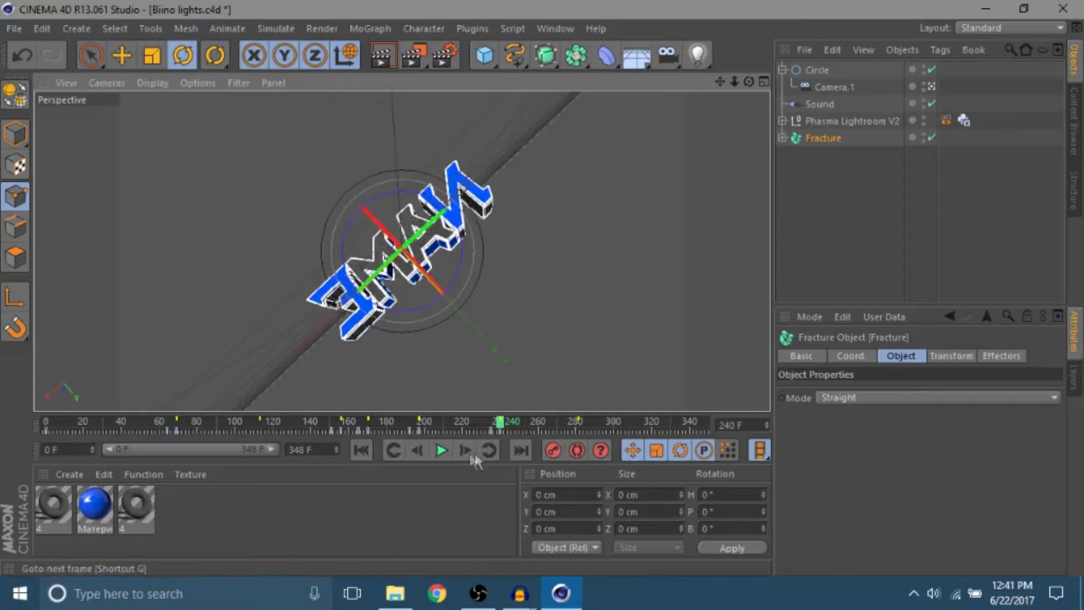
Go to frame 281 at the last beat marker and rotate the Fracture text to a pitch of about -320°
left_click(441, 449)
left_click(441, 450)
left_click_drag(583, 420, 579, 420)
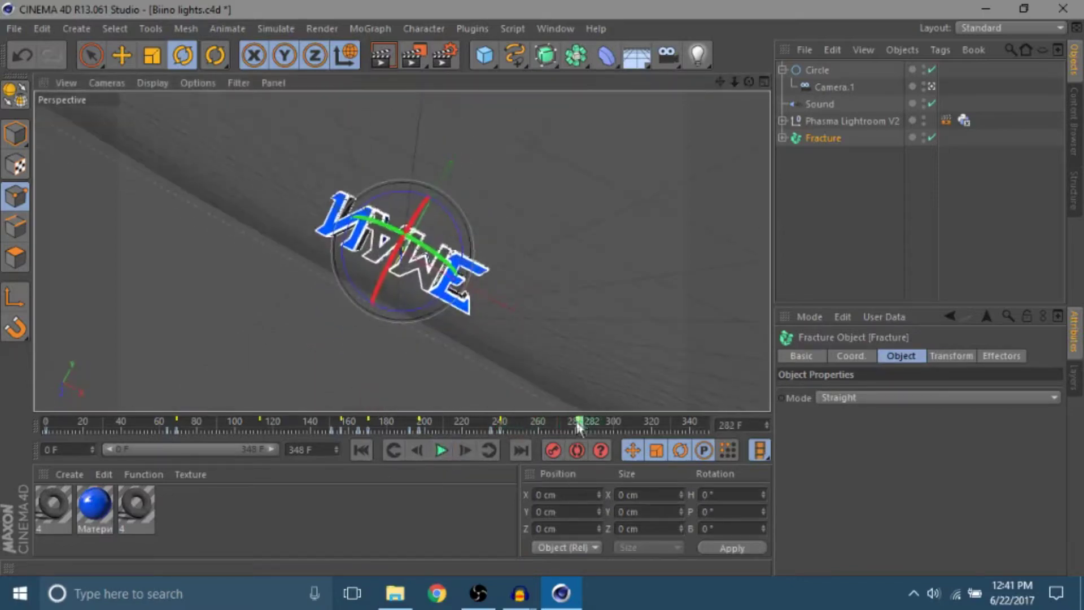
left_click(417, 452)
left_click(417, 451)
left_click(417, 452)
left_click(461, 449)
left_click(461, 449)
left_click(461, 448)
left_click(461, 450)
left_click(461, 449)
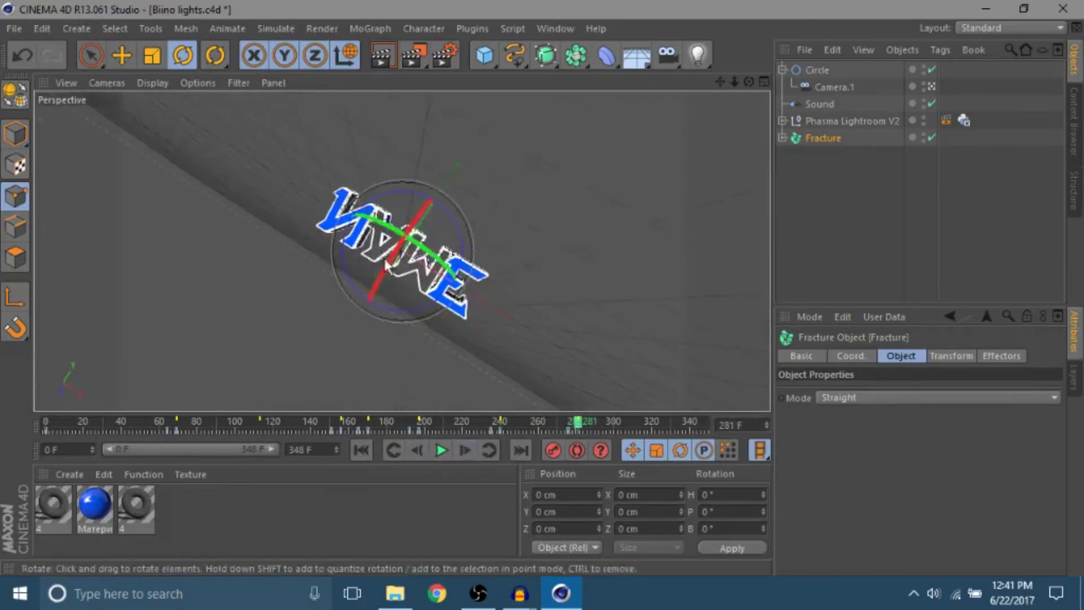
left_click_drag(386, 265, 378, 249)
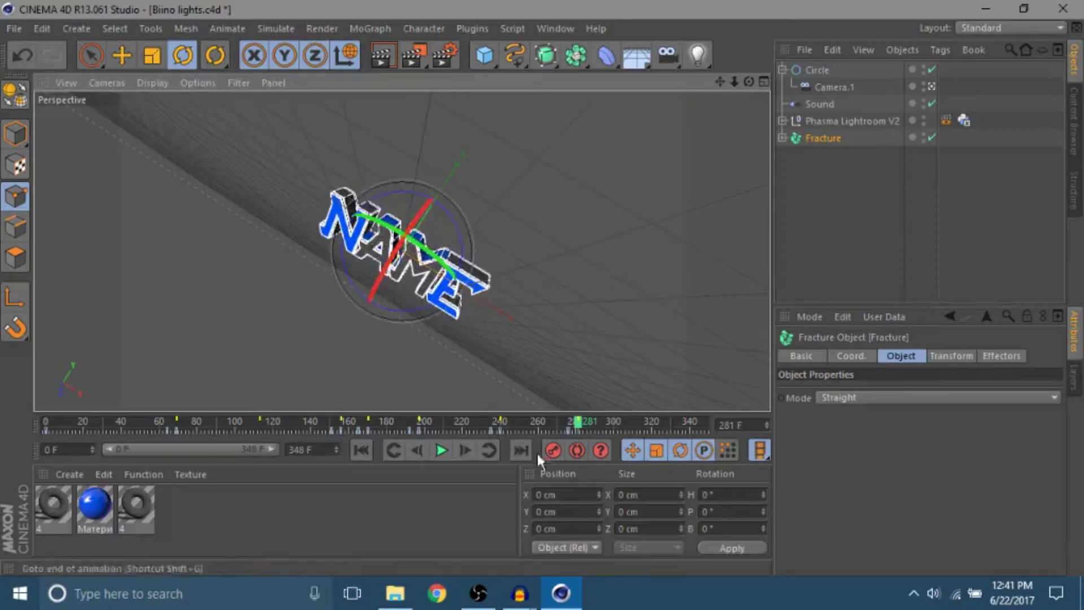
Go to the final frame 348 and rotate the Fracture text slightly to a pitch of about -355°
left_click(520, 450)
left_click_drag(398, 195, 405, 191)
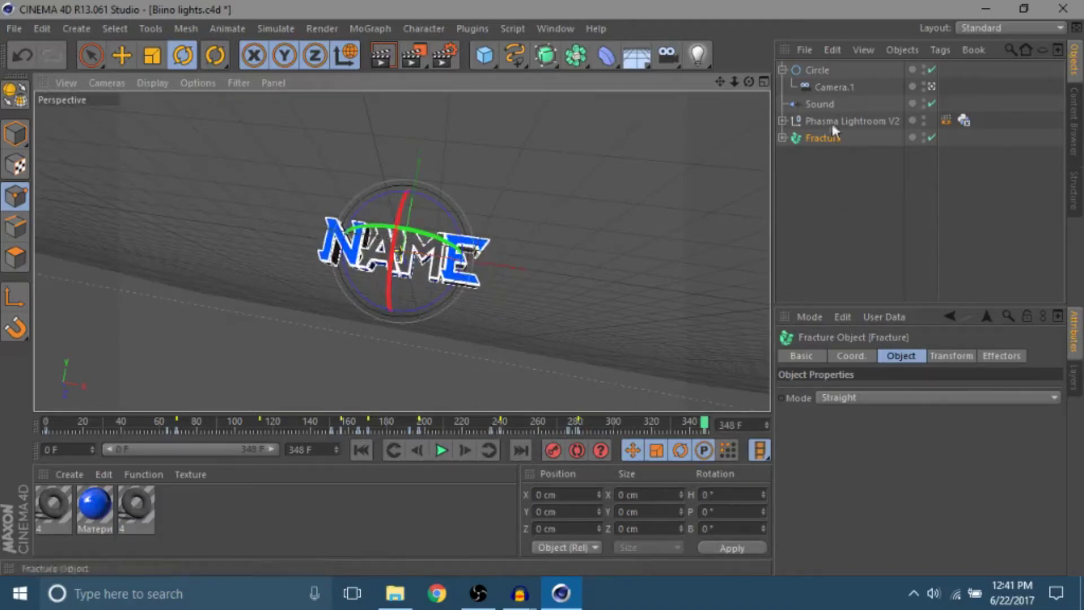
right_click(822, 140)
Deselect the Fracture object and play back the animation to check the text's rotations
left_click(443, 444)
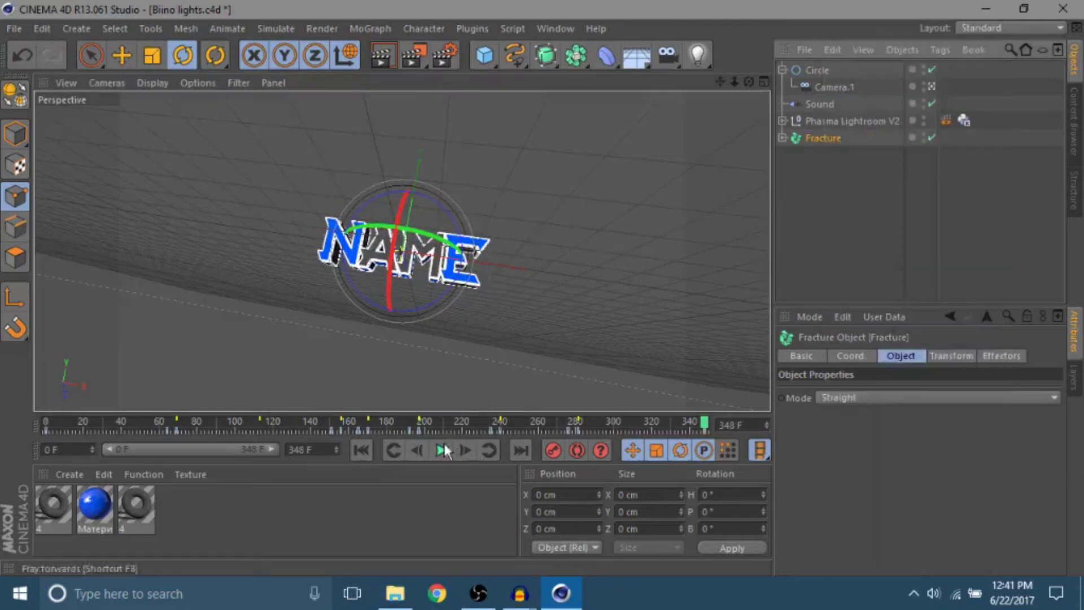
left_click(532, 397)
left_click(437, 454)
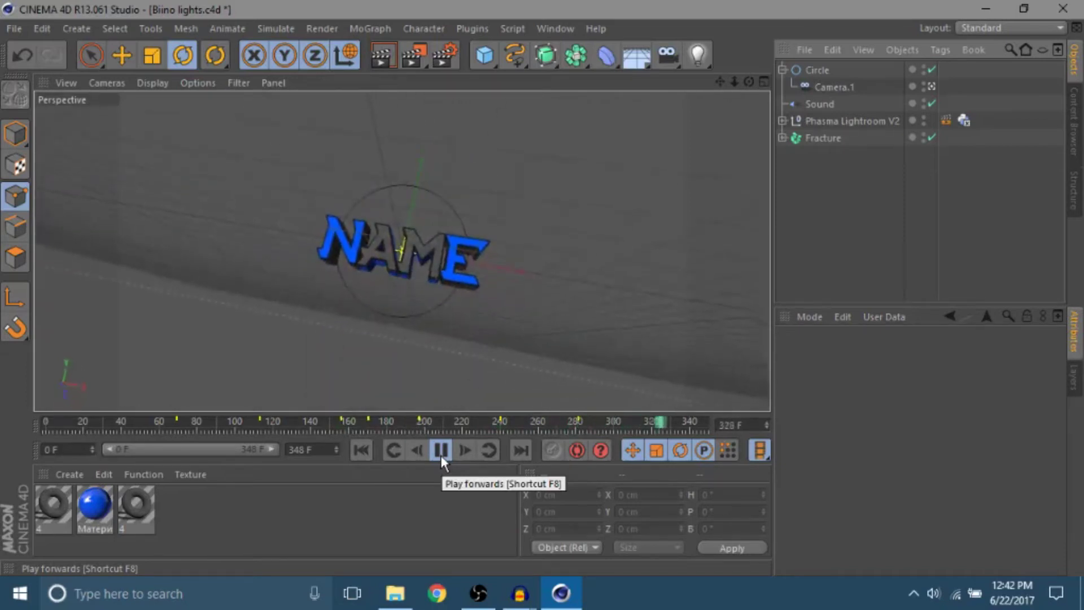
left_click(440, 450)
Show the F-curves of the Fracture object in a maximized Timeline window and frame its rotation curve
right_click(811, 138)
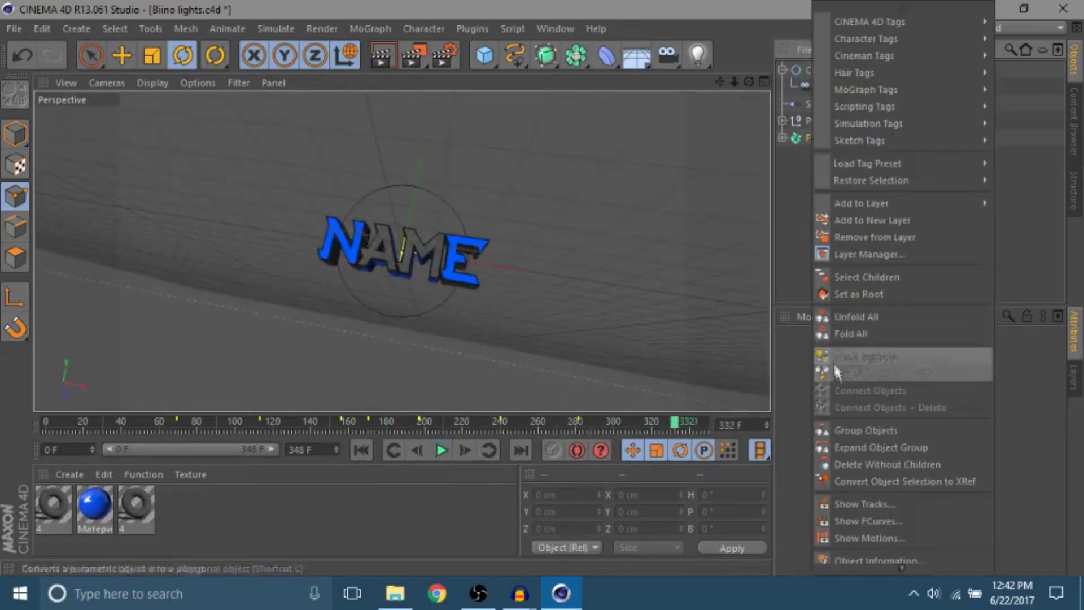
left_click(863, 520)
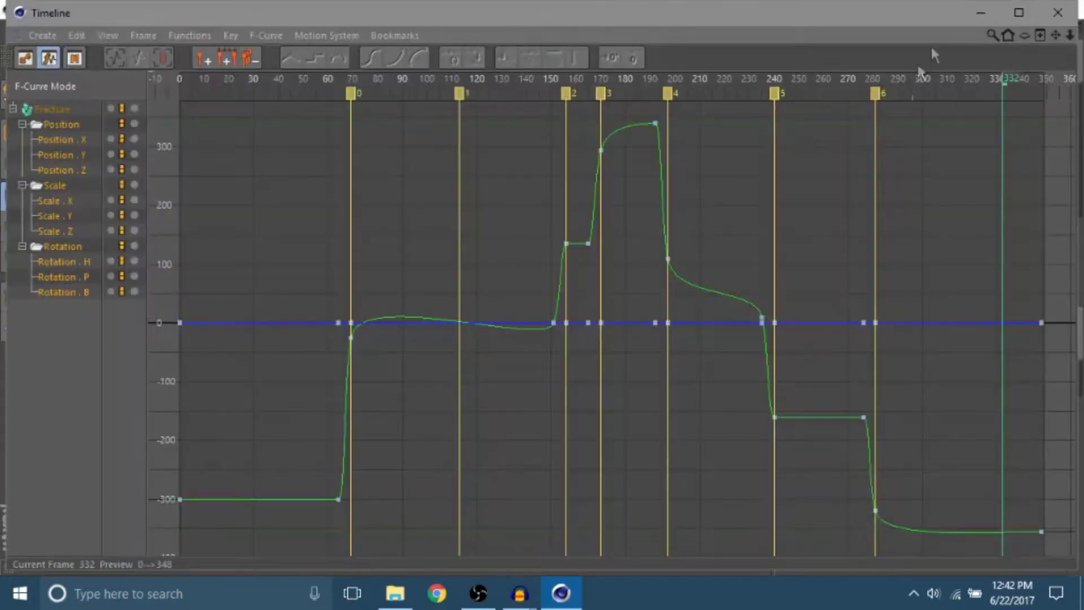
left_click(1018, 13)
left_click_drag(1062, 28, 1074, 37)
Raise the rotation key at about frame 64 to about -222 so the first segment rises gradually
left_click_drag(367, 428, 367, 371)
key("ctrl+z")
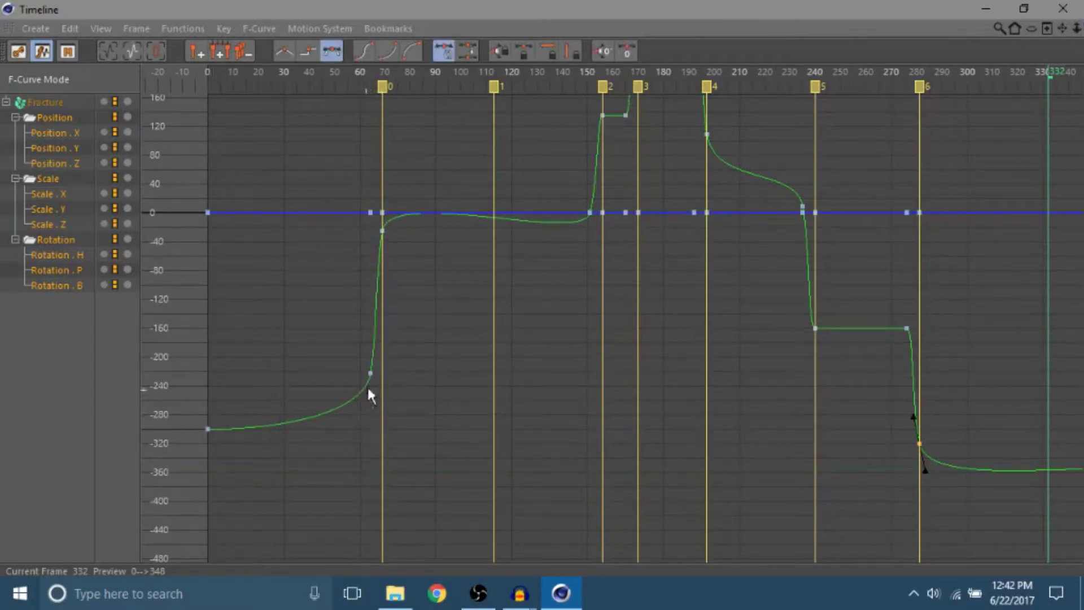
left_click(209, 428)
left_click(408, 369)
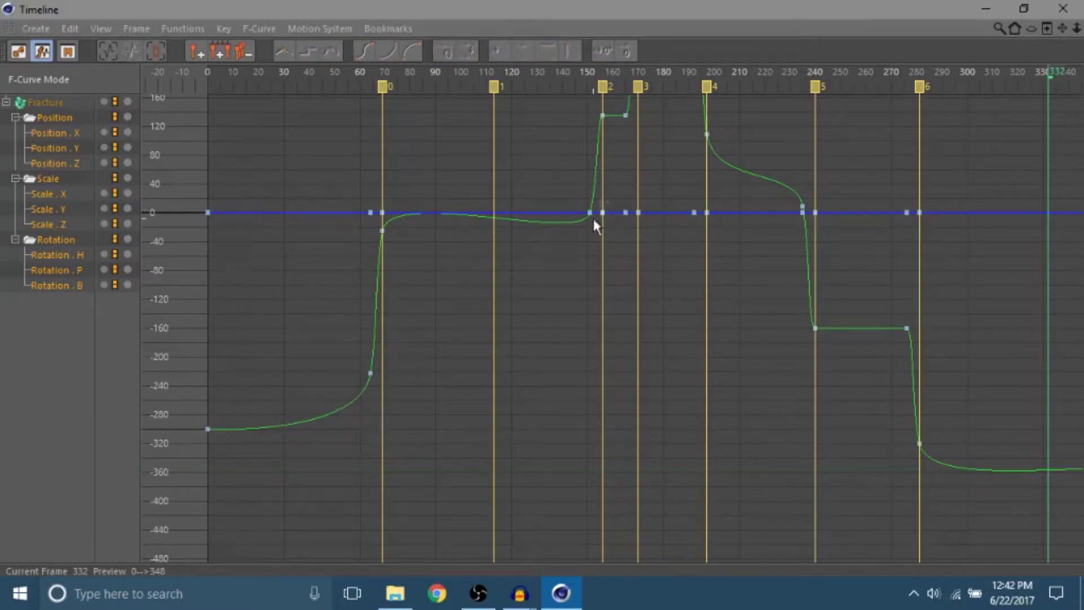
Raise the rotation key just before marker 2 to about 18 and adjust its tangent to remove the dip
left_click_drag(1075, 30, 1038, 88)
left_click(516, 348)
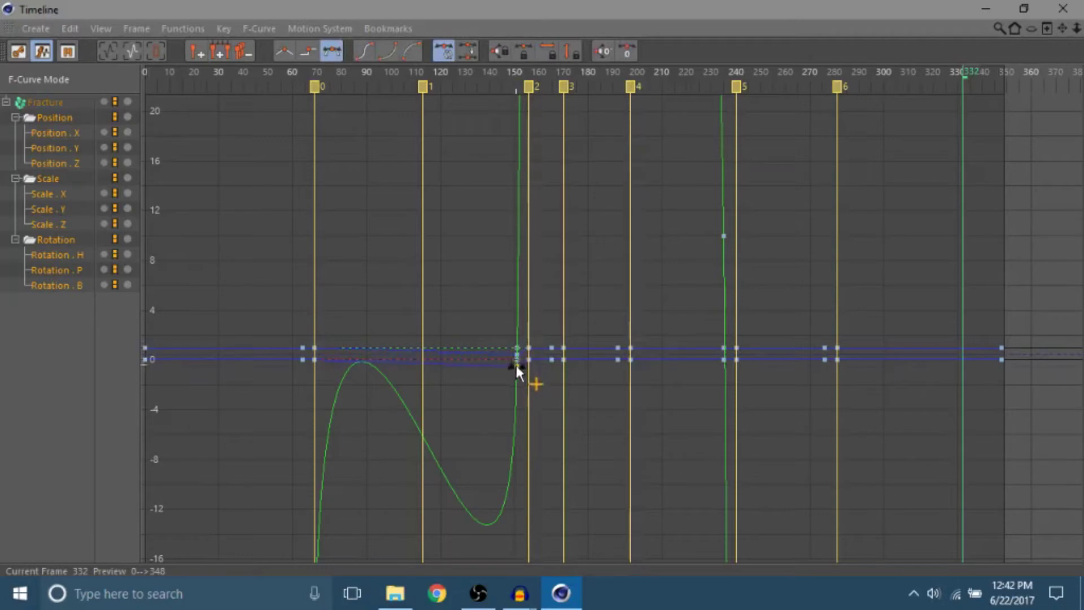
left_click_drag(517, 359, 510, 337)
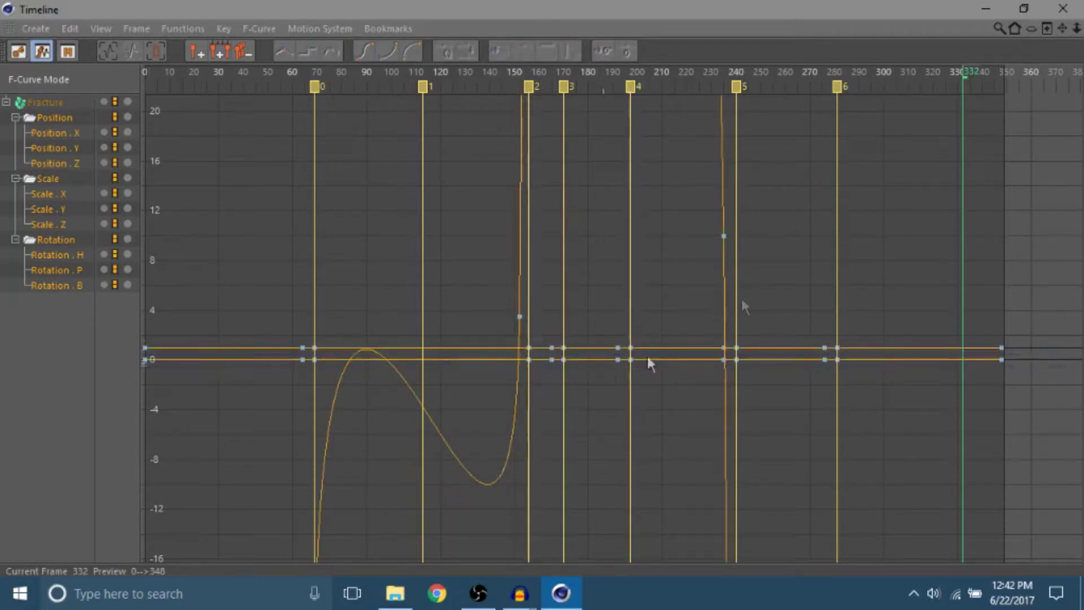
left_click_drag(1075, 29, 1074, 95)
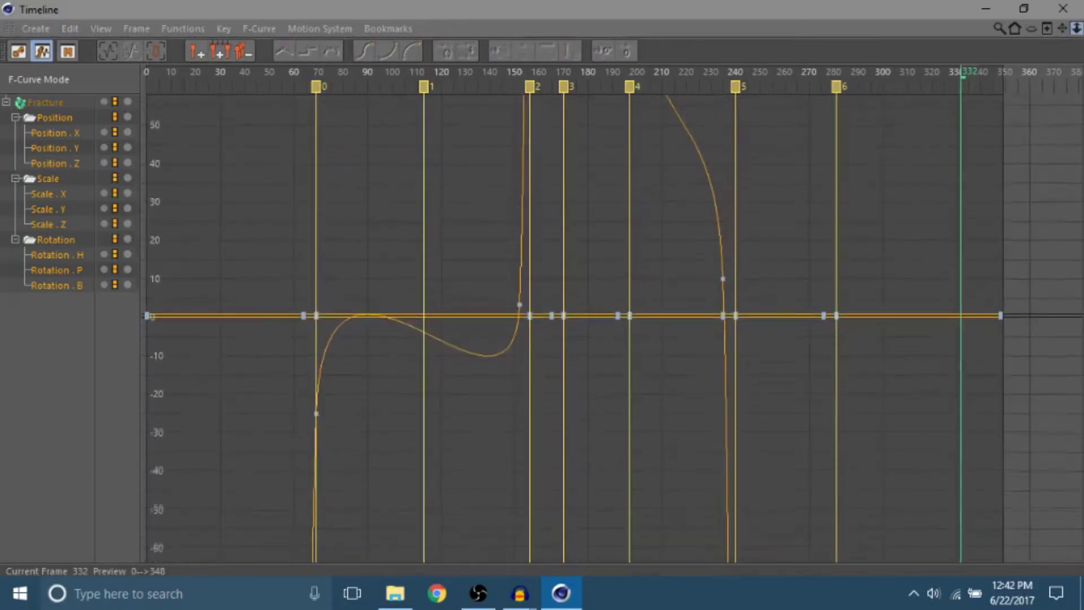
left_click_drag(519, 305, 518, 247)
left_click_drag(512, 355, 500, 290)
Shorten and tilt the tangent of the rotation key at marker 0 so the curve climbs steadily toward marker 2
left_click(318, 414)
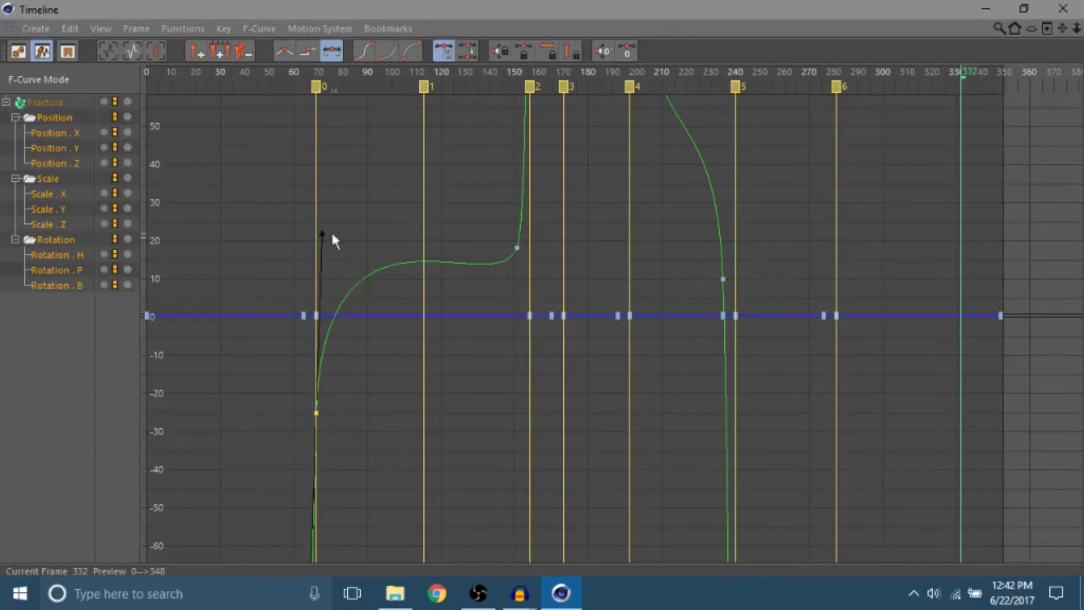
left_click_drag(325, 230, 328, 267)
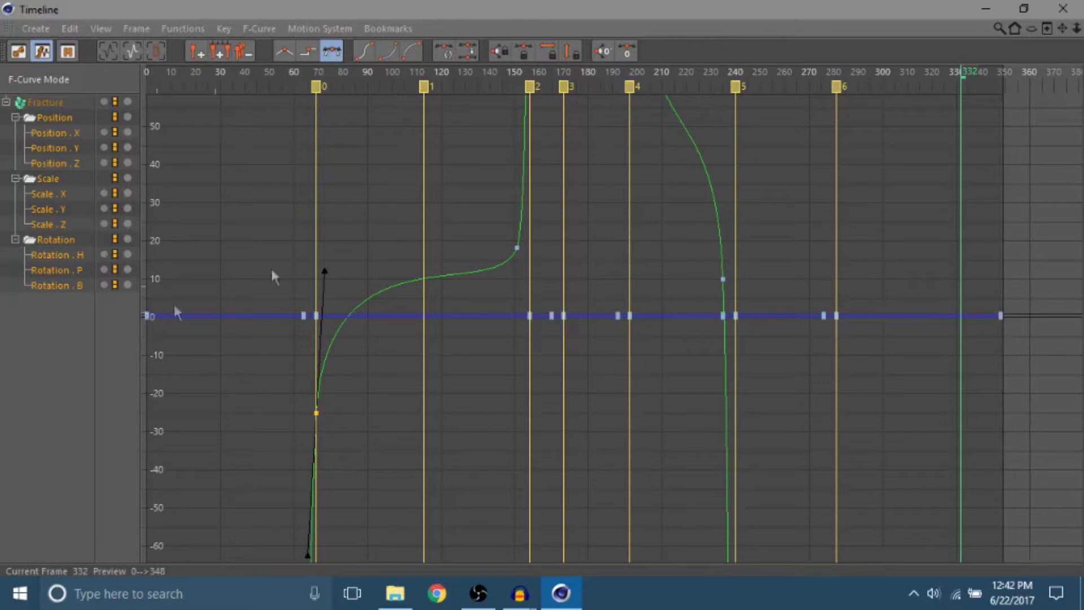
left_click_drag(324, 270, 326, 358)
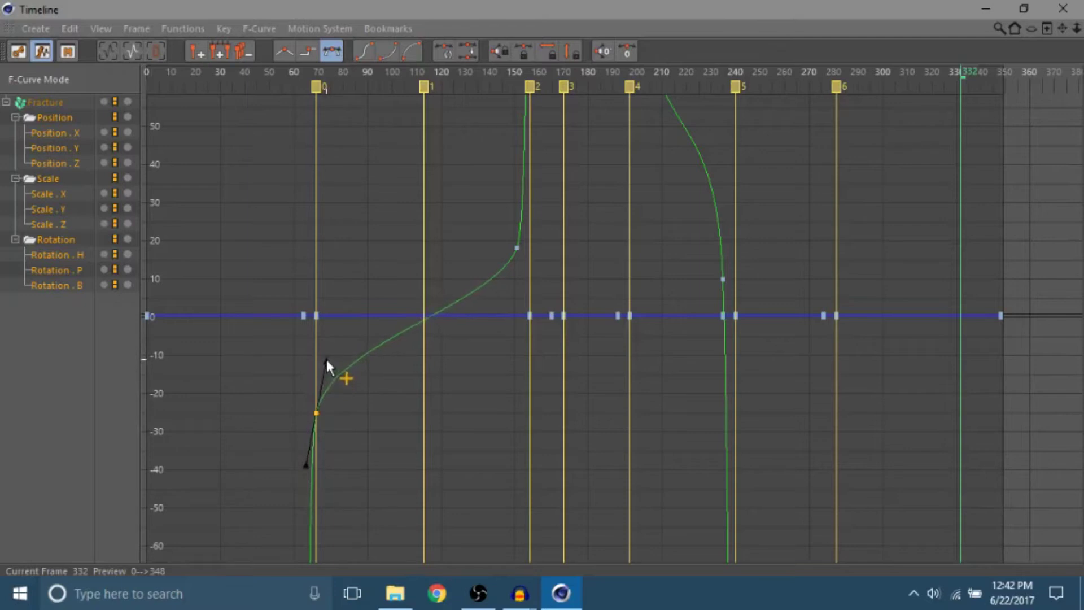
Smooth the rotation curve from marker 5 to the final key at frame 348, and close the Timeline
left_click_drag(1061, 29, 1077, 525)
left_click_drag(1077, 29, 1072, 225)
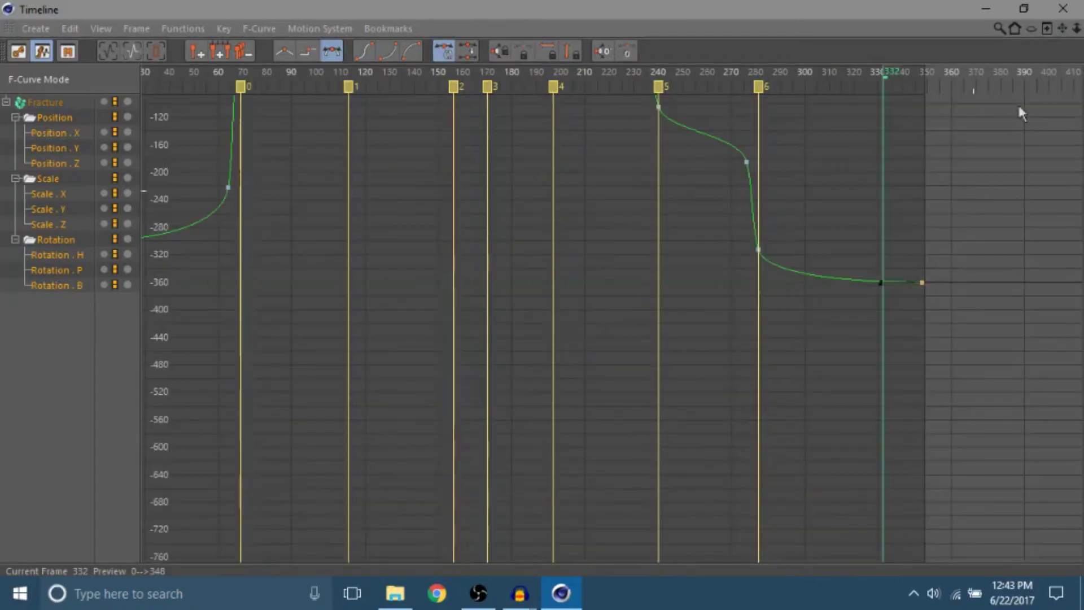
left_click(1063, 9)
left_click(900, 230)
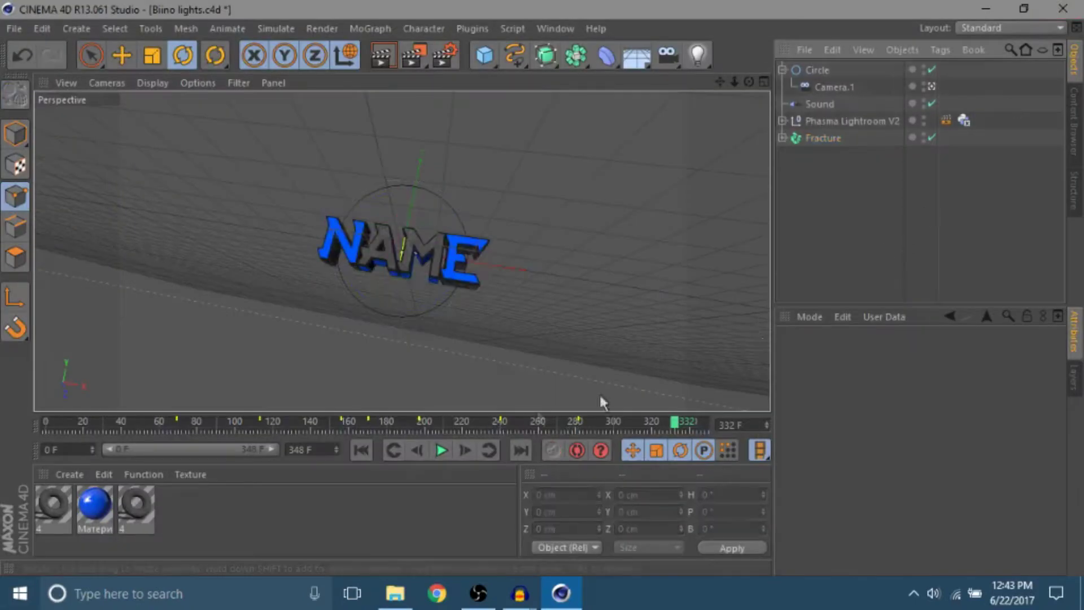
Play the whole animation from frame 0 to review the smoothed rotation, and return to the start
left_click(364, 450)
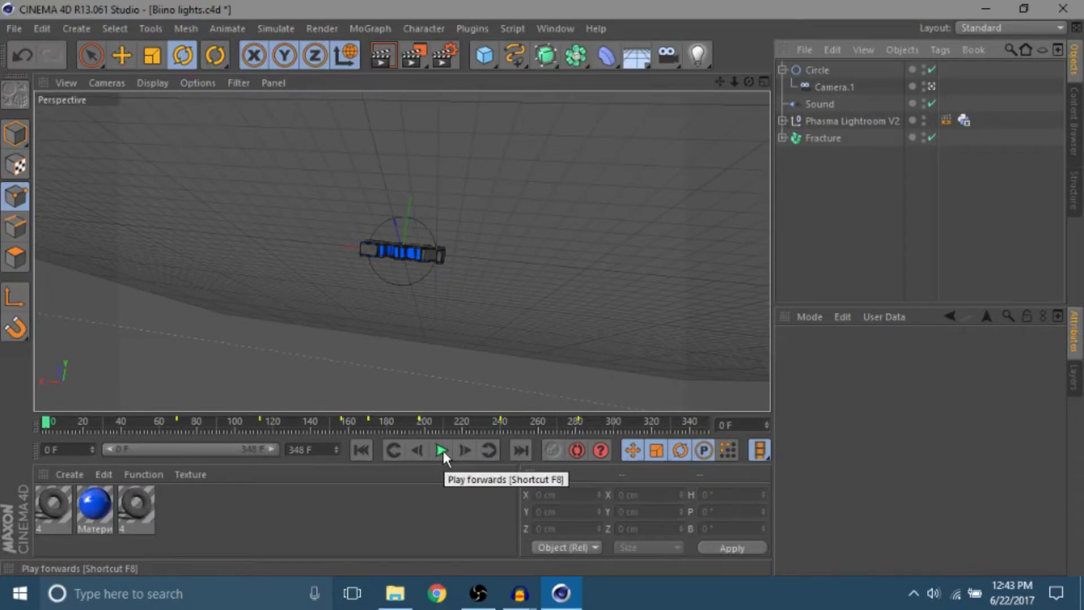
left_click(441, 449)
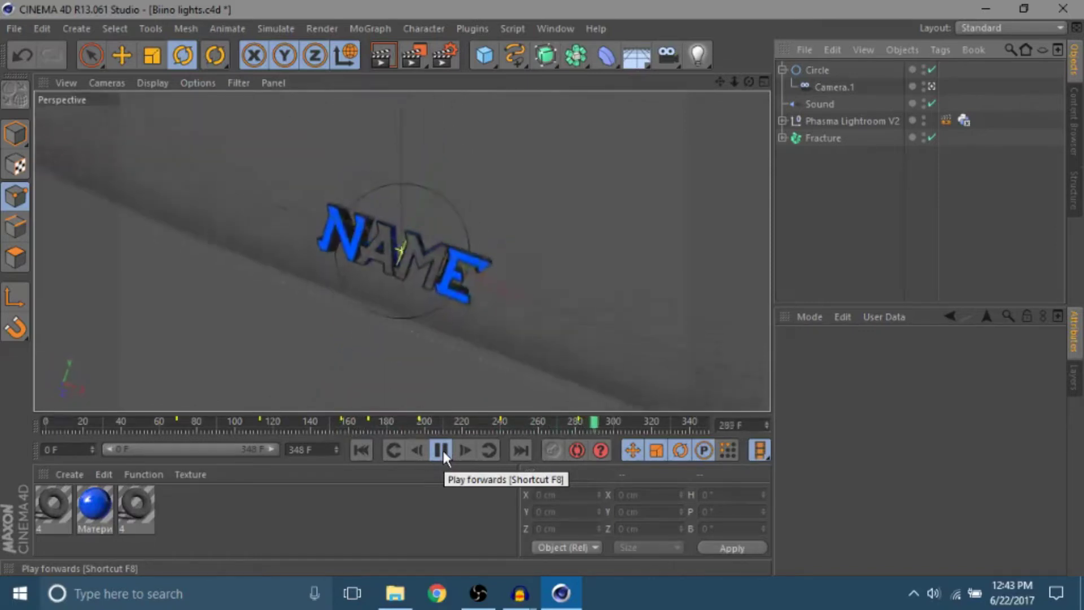
left_click(442, 449)
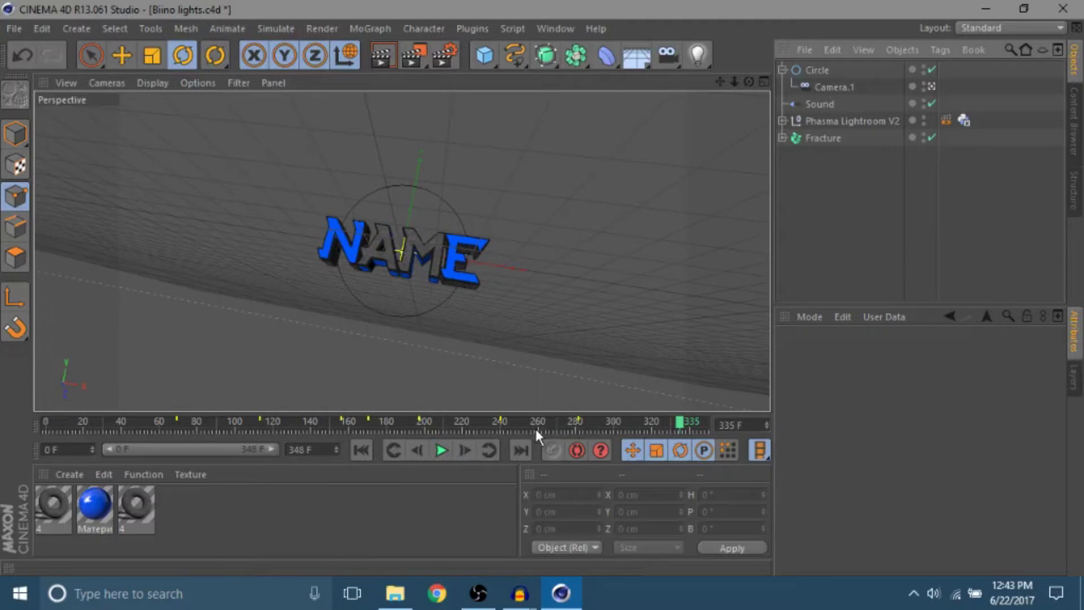
left_click(359, 446)
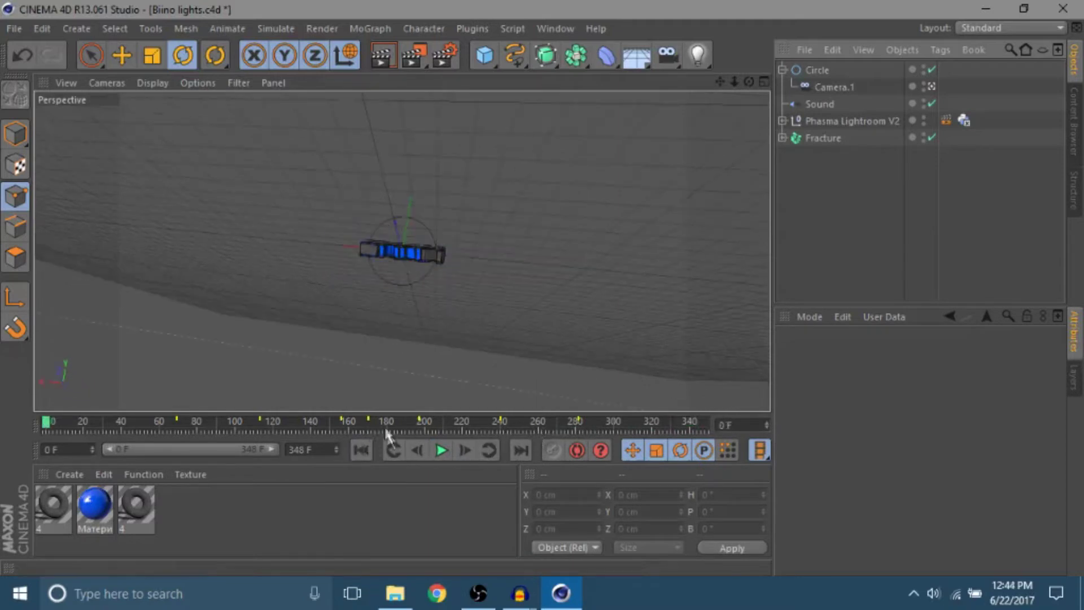
left_click(782, 138)
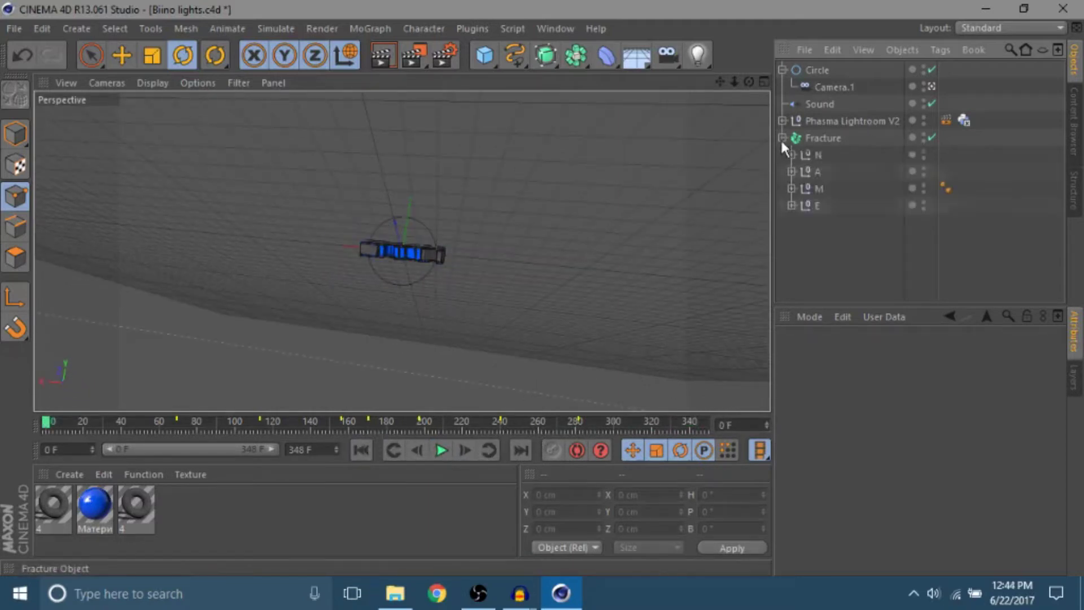
left_click(782, 139)
left_click(807, 140)
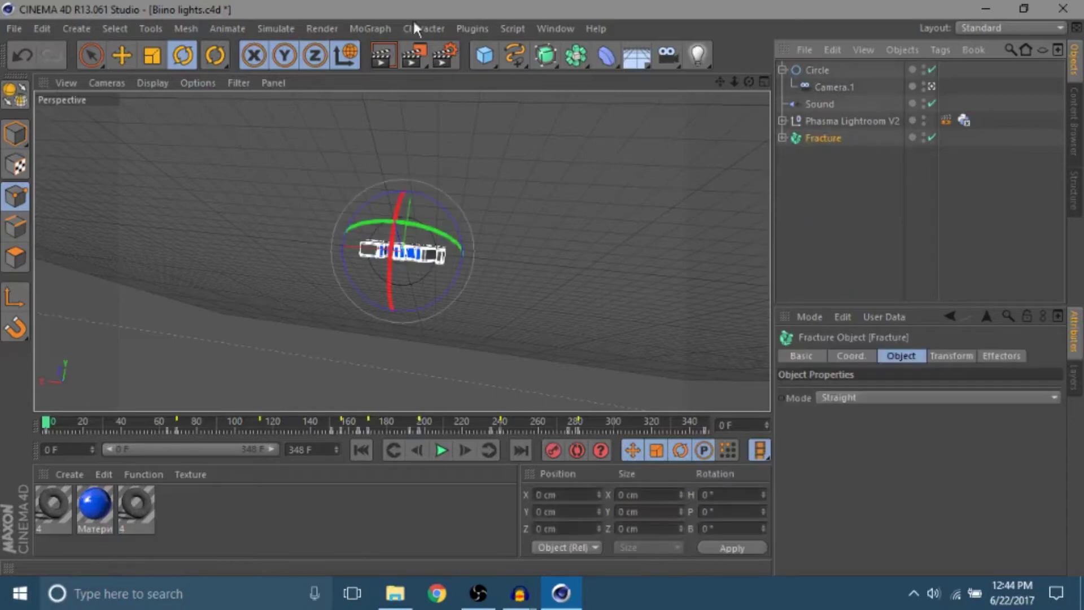
double_click(372, 28)
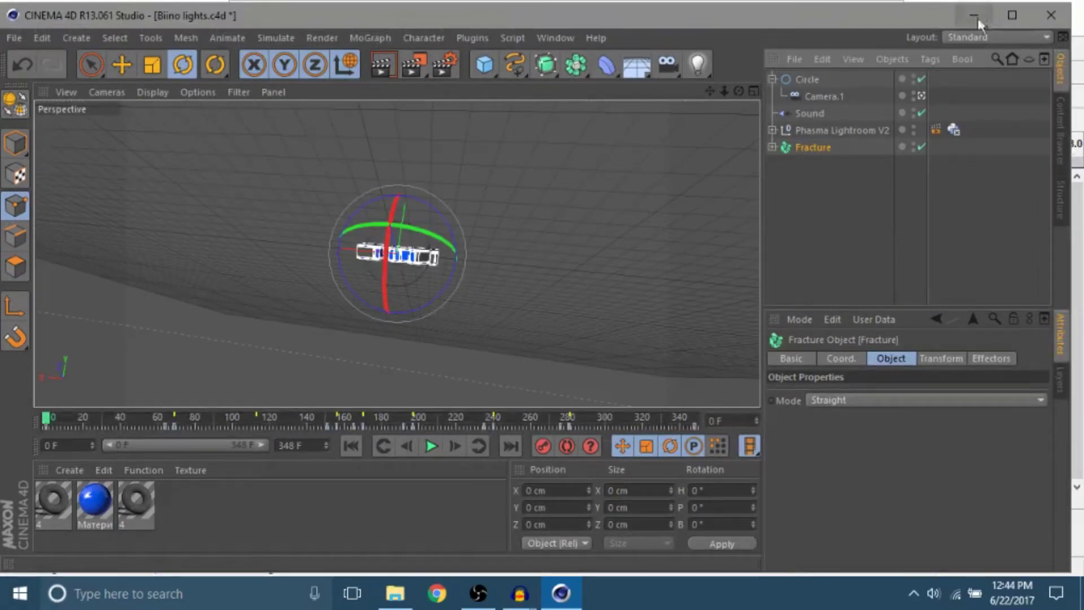
left_click(1004, 18)
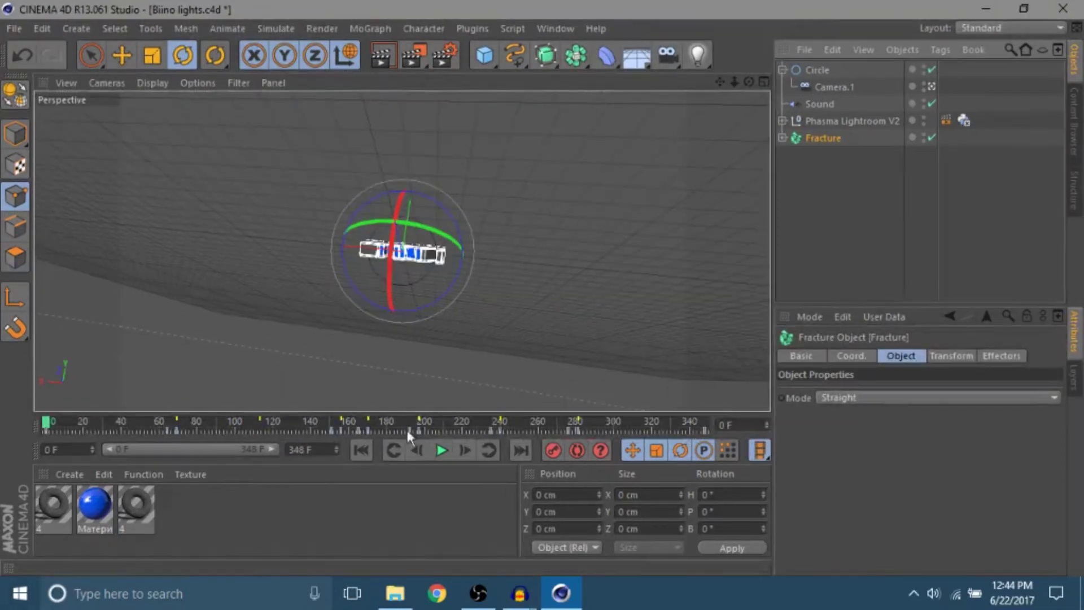
Play the animation once more from the first frame with the Fracture object deselected
left_click(441, 449)
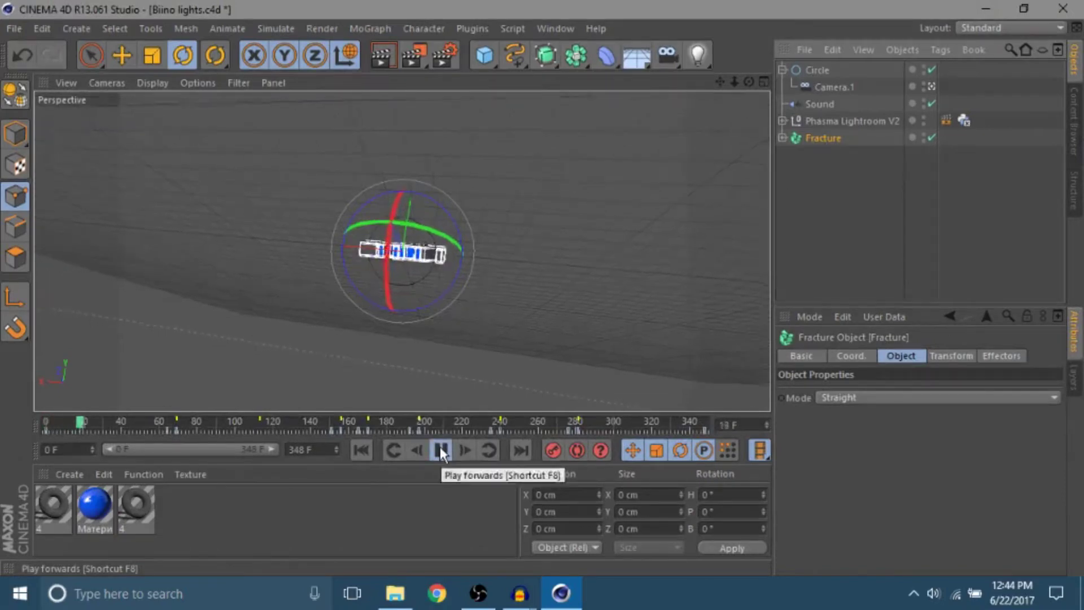
left_click(847, 227)
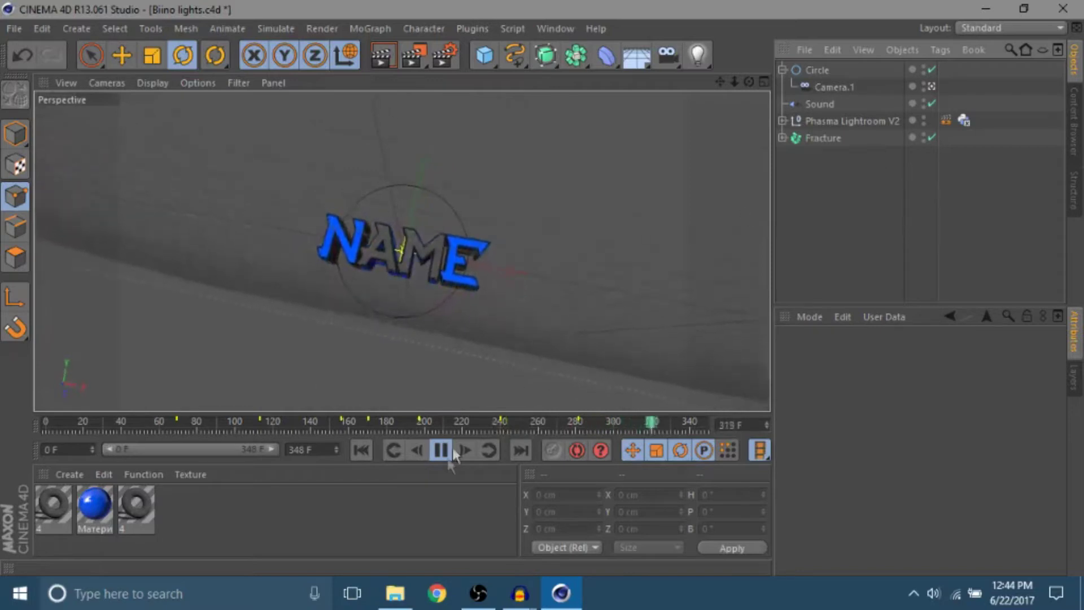
Stop the playback and add a Plain effector to the Fracture object
left_click(442, 452)
left_click(822, 137)
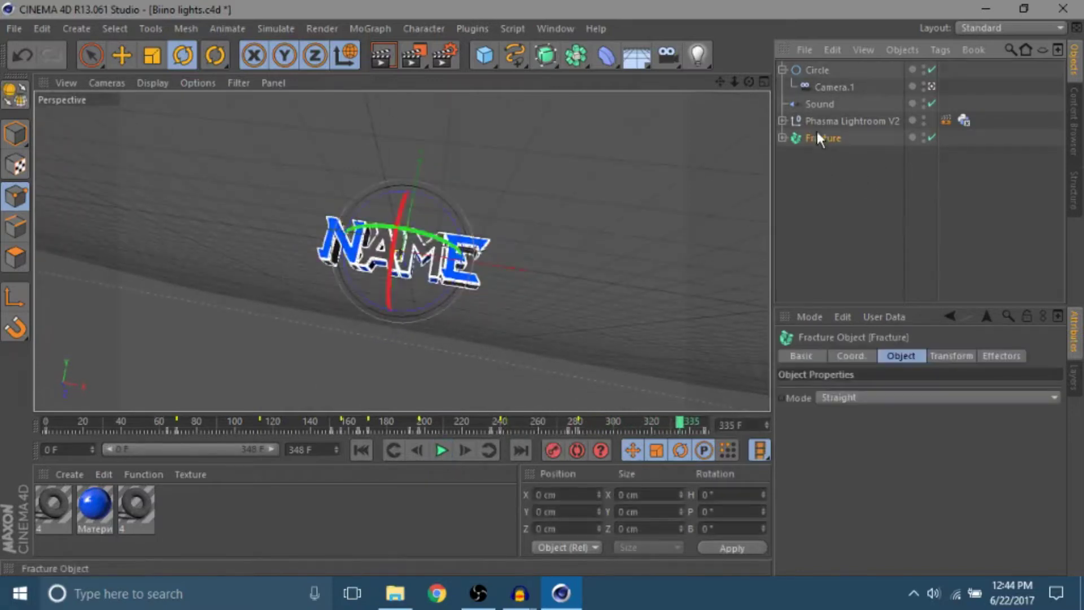
left_click(369, 28)
mouse_move(454, 59)
left_click(343, 25)
left_click(369, 28)
left_click(508, 76)
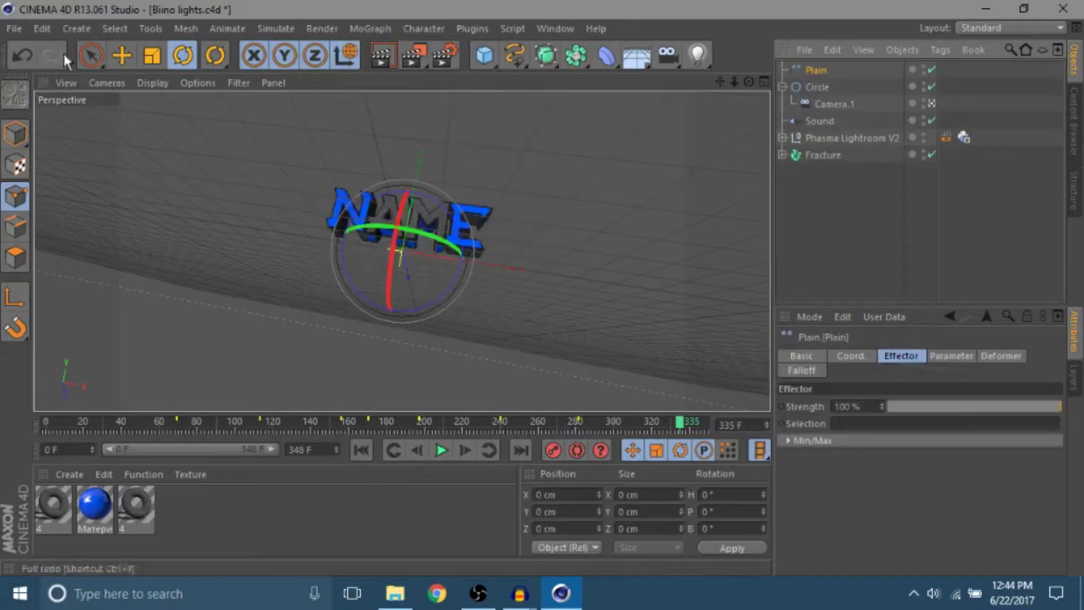
Move the Plain effector along X to beside the letter N and set its falloff shape to Box
left_click(122, 56)
left_click_drag(489, 261, 328, 240)
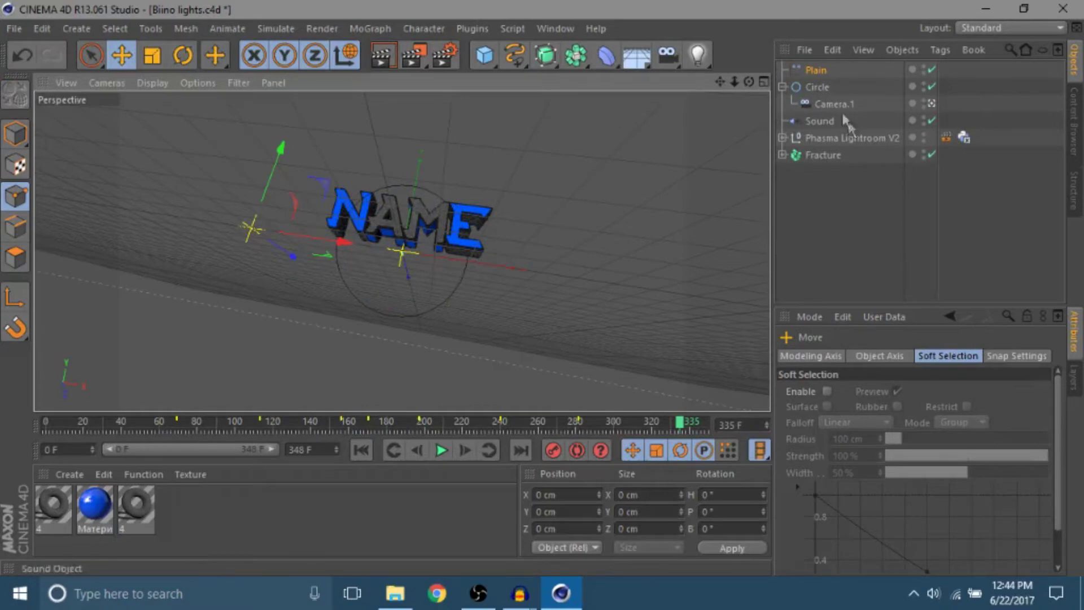
left_click(801, 71)
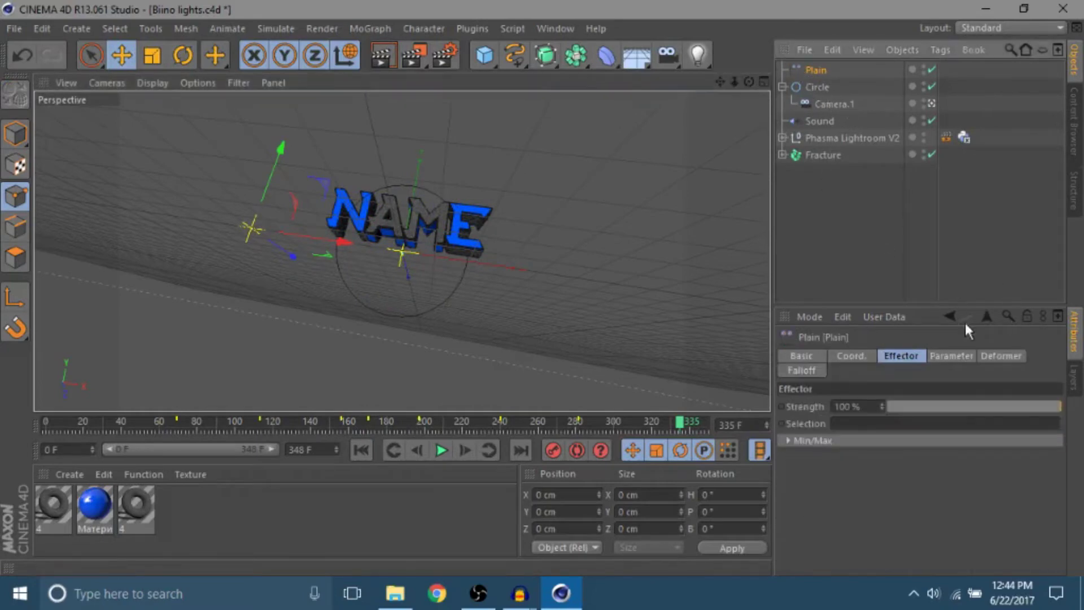
left_click(804, 372)
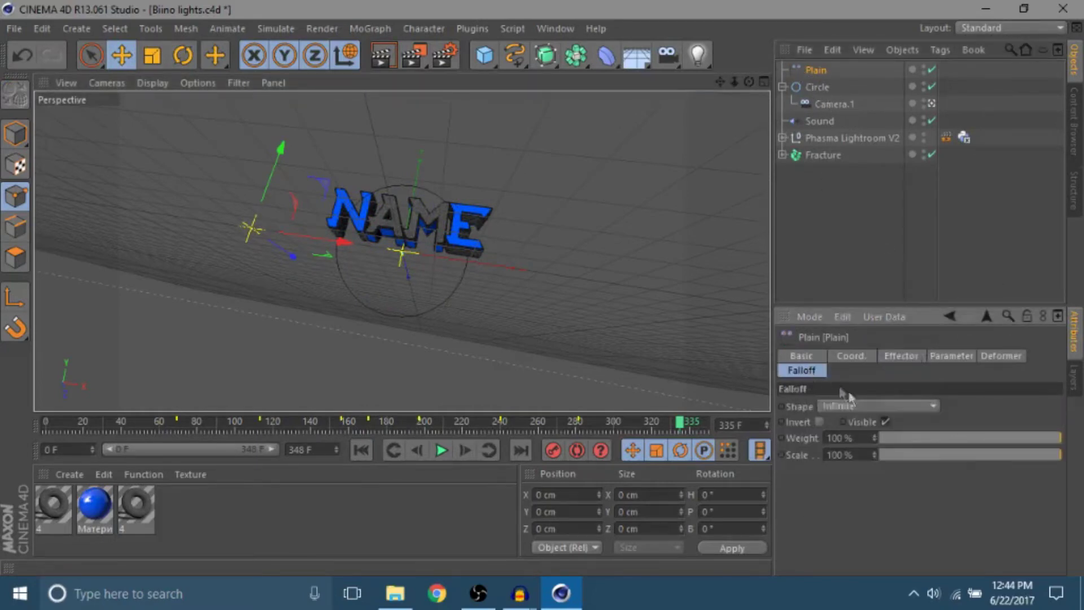
left_click(848, 405)
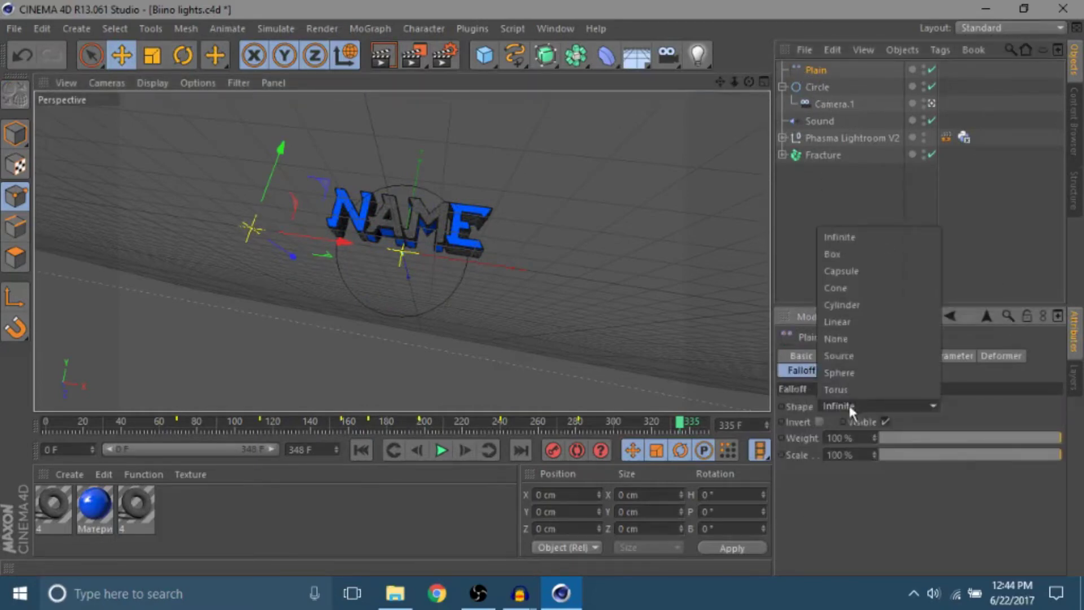
left_click(845, 255)
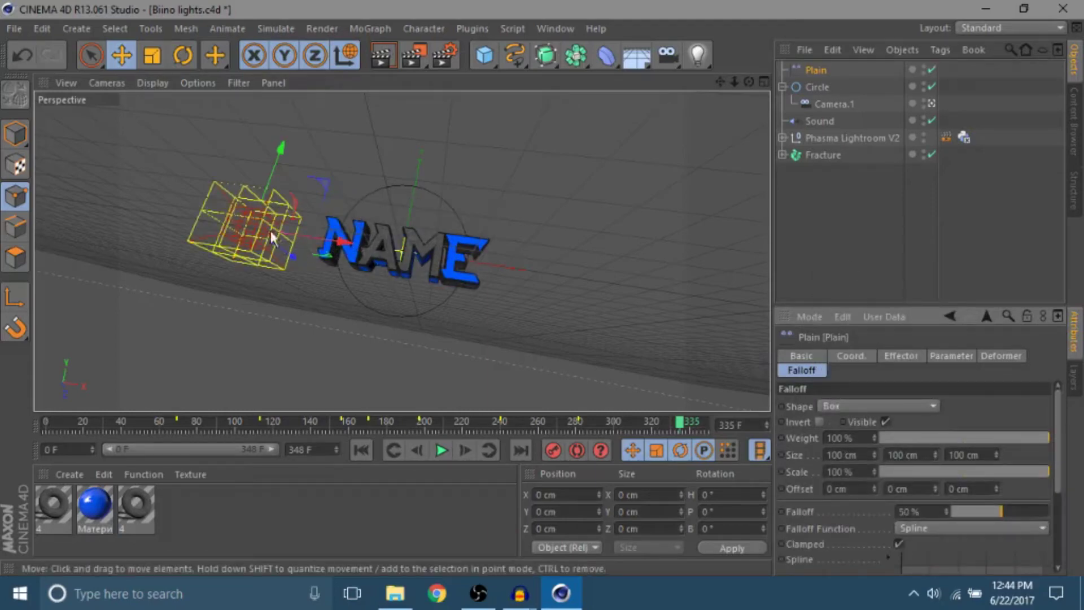
Move the effector's box falloff along X onto the NAME text and leave the Camera.1 view for a closer look
left_click_drag(267, 227, 452, 253)
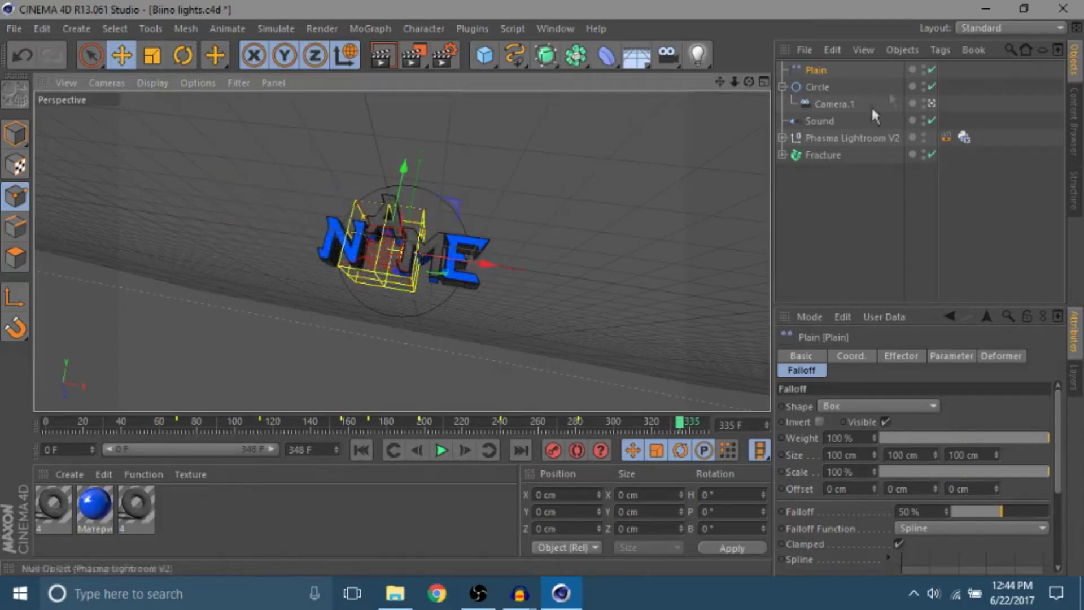
left_click(931, 103)
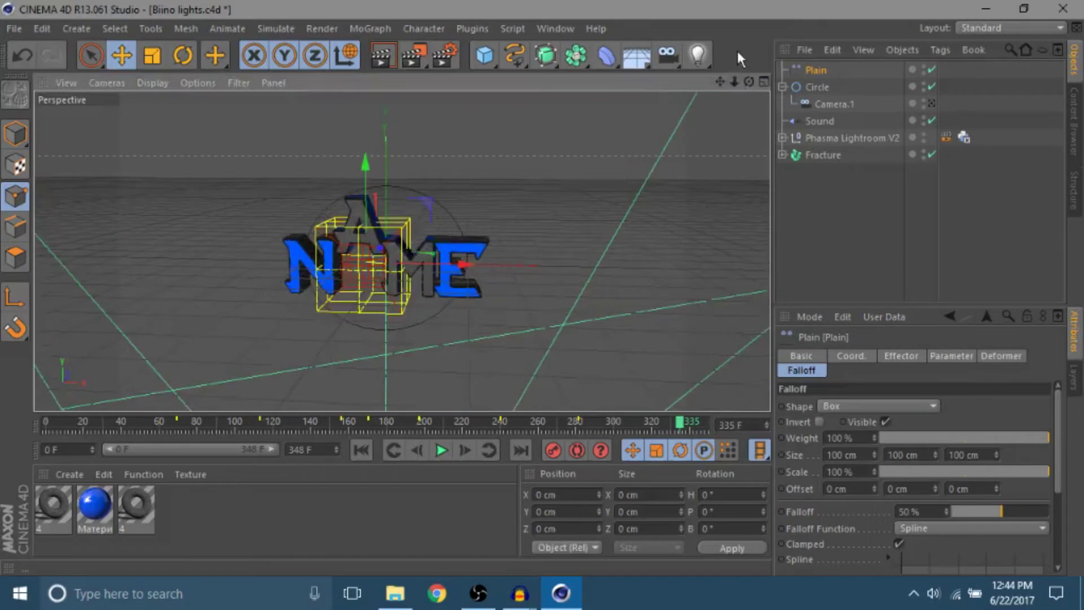
left_click_drag(731, 82, 864, 276)
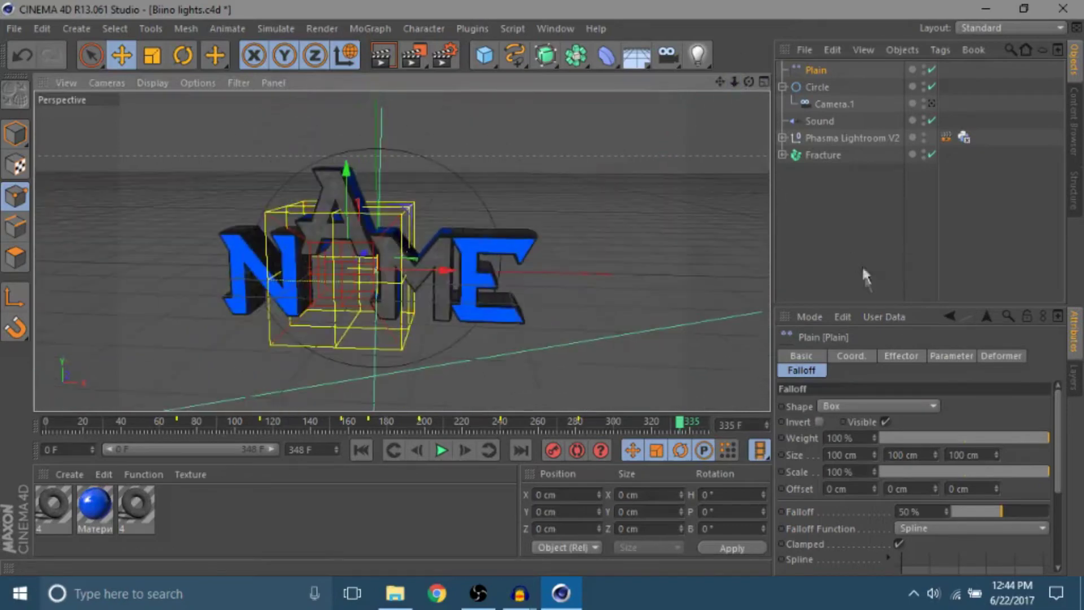
Stretch the Plain effector to an X scale of 4.51, place it at about -9.55 cm on X, and return to the Camera.1 view
left_click(851, 356)
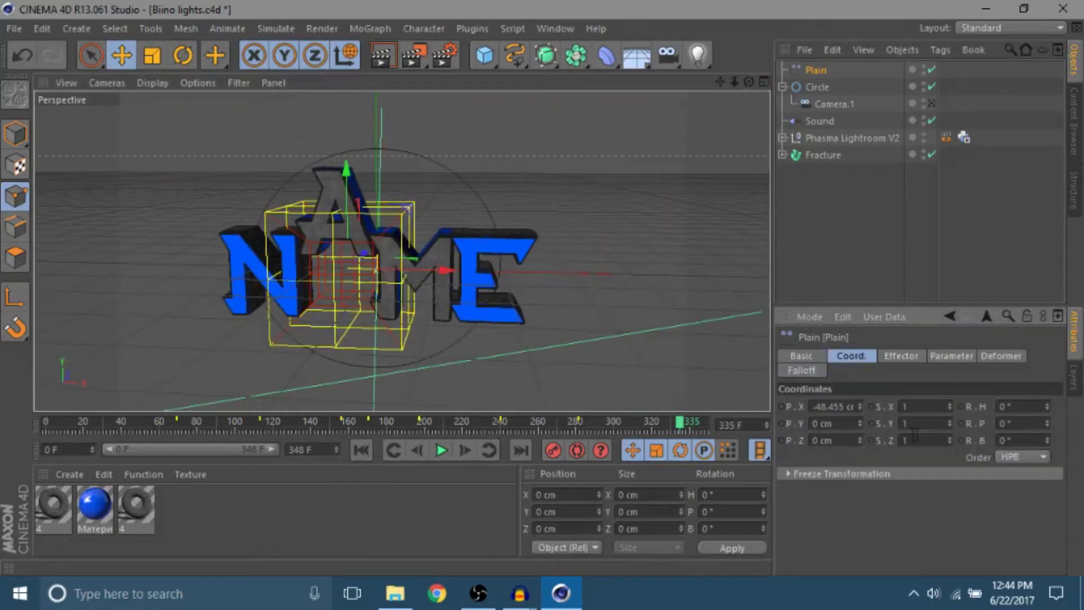
left_click(859, 404)
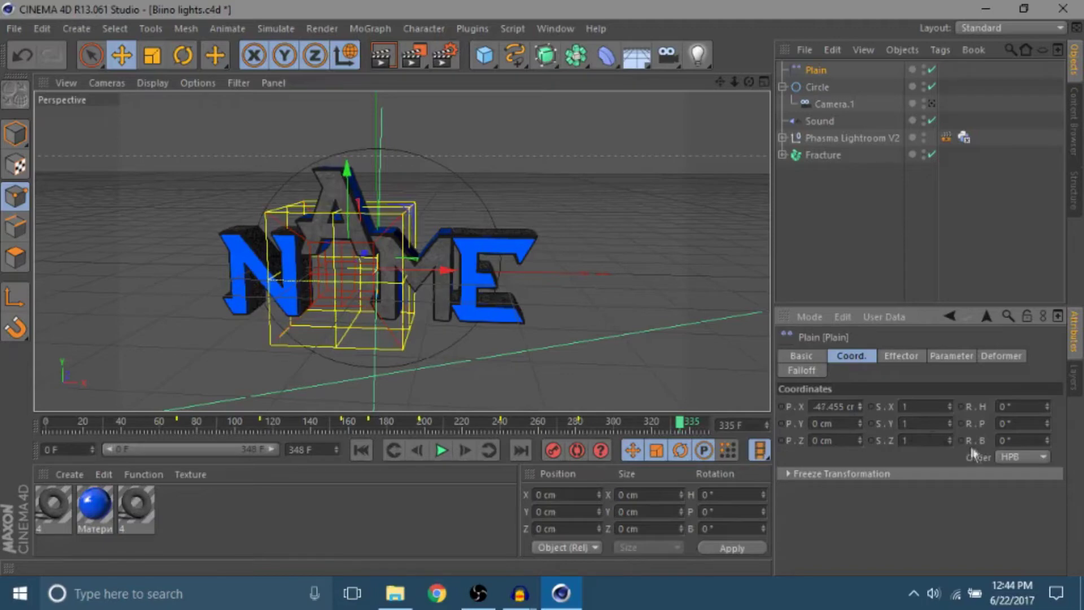
left_click_drag(948, 421, 949, 339)
key("ctrl+z")
key("ctrl+z")
left_click_drag(443, 265, 470, 271)
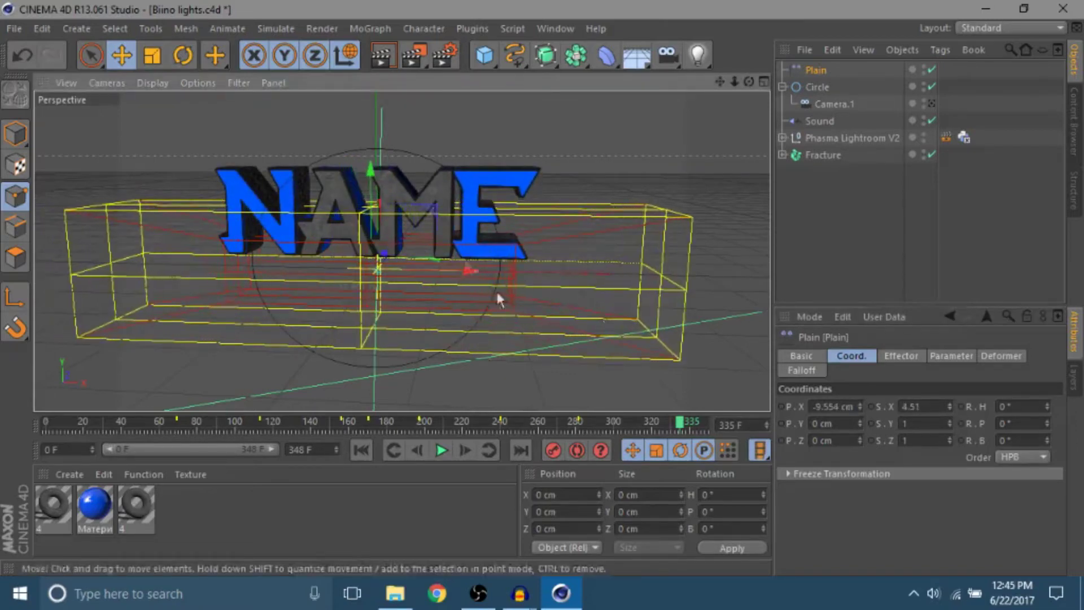
left_click(931, 105)
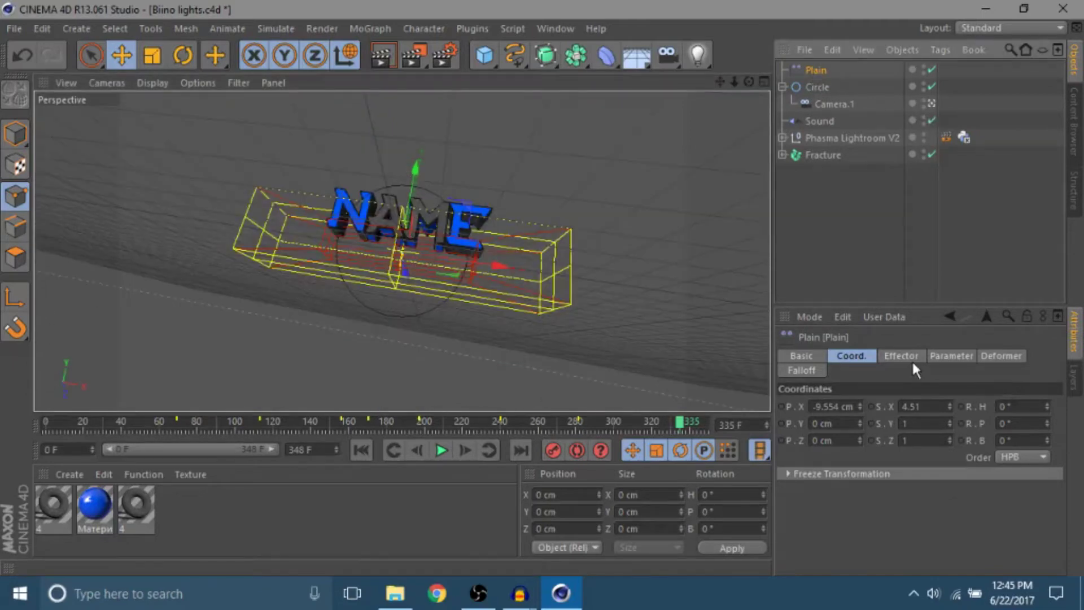
Go to frame 0 and set the Plain effector's Y position transform to 0 cm
left_click(965, 356)
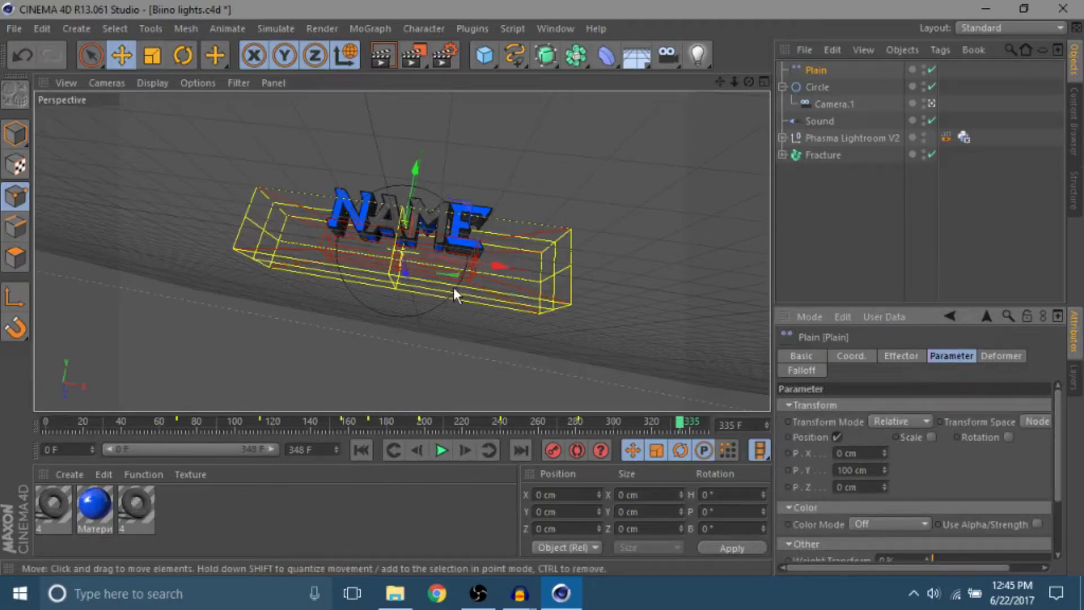
left_click_drag(197, 432, 45, 423)
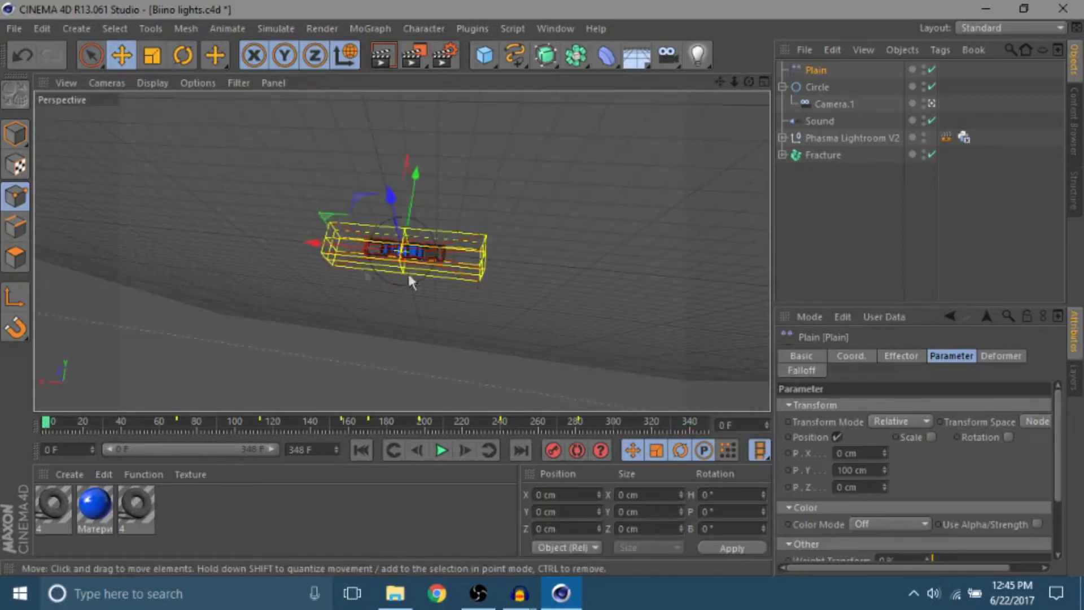
double_click(862, 470)
type("0")
key("Return")
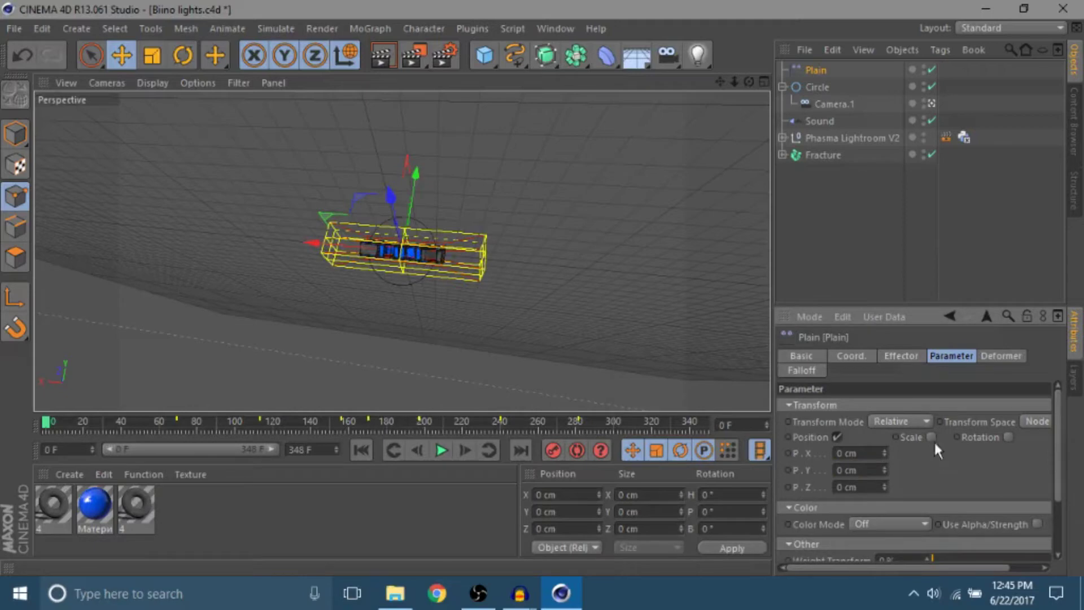
Enable the Plain effector's scale transform and set its X, Y and Z values to -1
left_click(931, 437)
double_click(1002, 453)
type("-1")
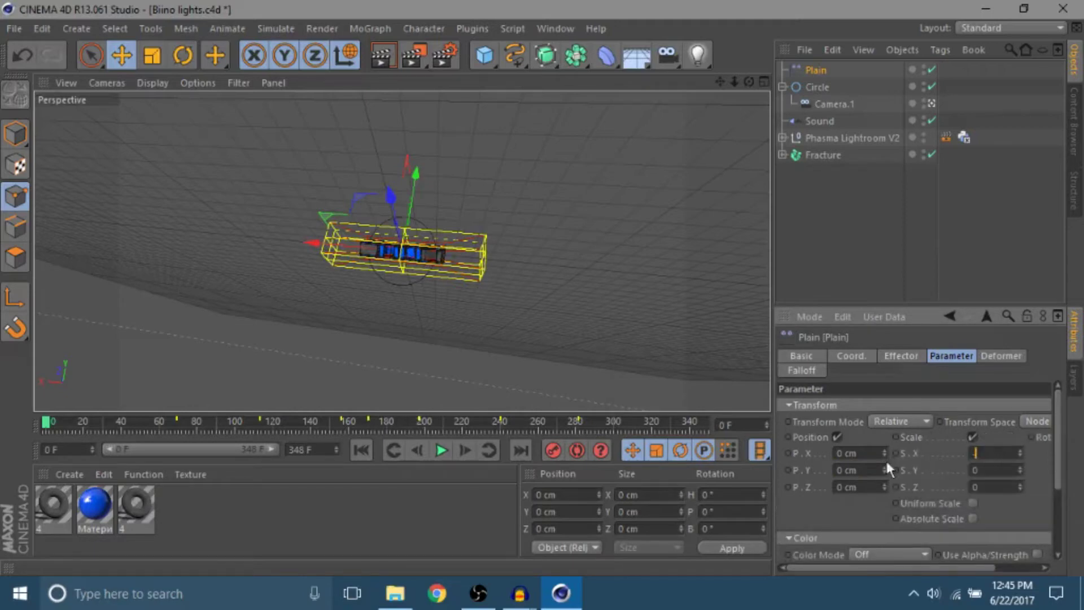
double_click(1001, 470)
type("-1")
key("Return")
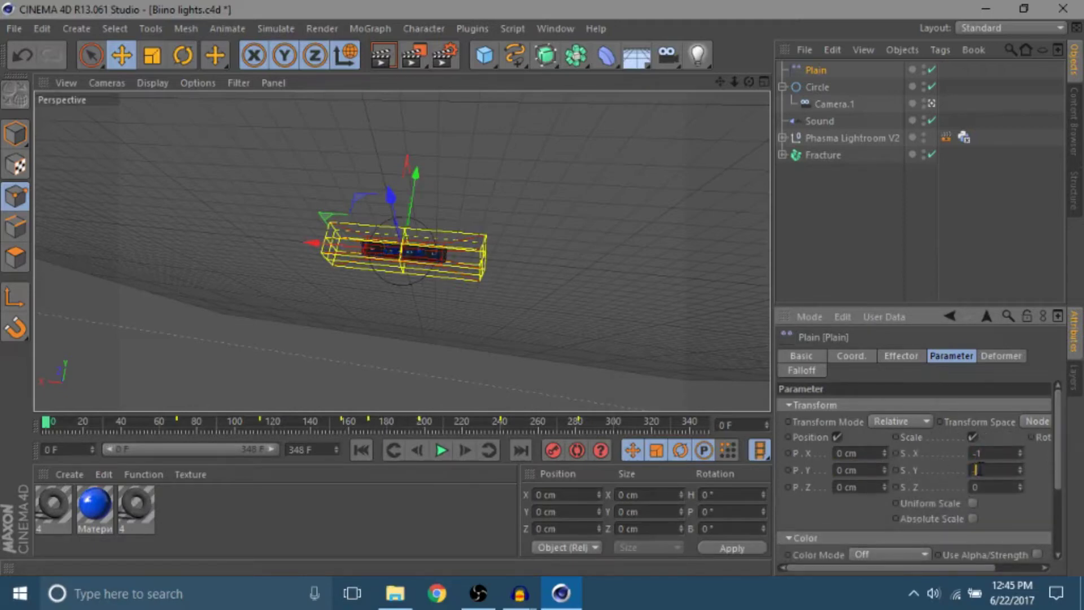
double_click(976, 487)
type("-1")
key("Return")
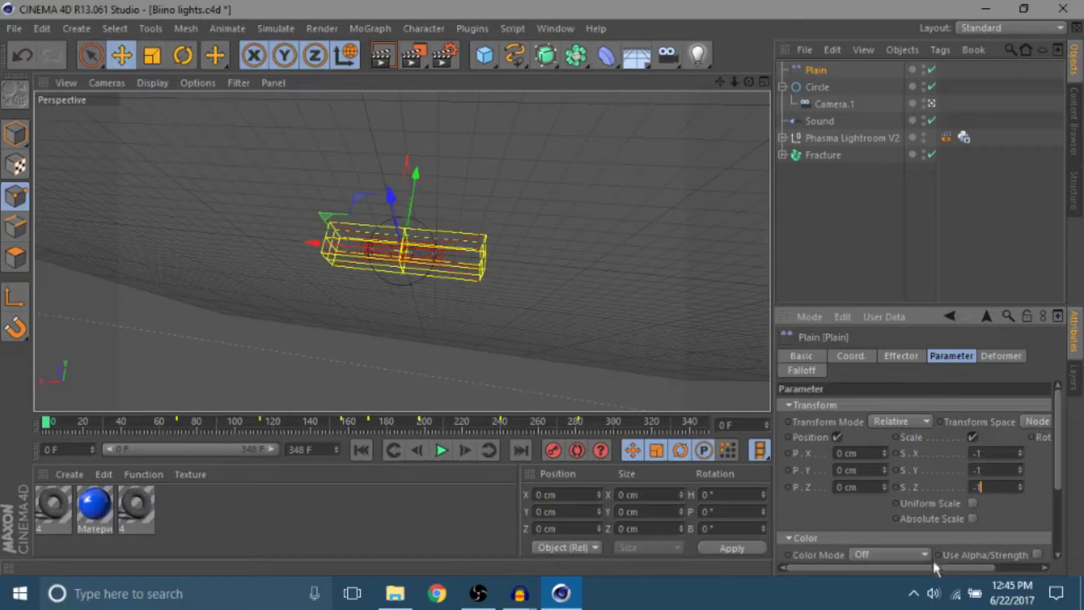
Enable the Plain effector's rotation transform with H 33°, P 66° and B 33°
left_click_drag(940, 567, 1002, 566)
left_click(1025, 437)
type("33")
type("33")
left_click_drag(1023, 488, 930, 478)
type("66")
key("Return")
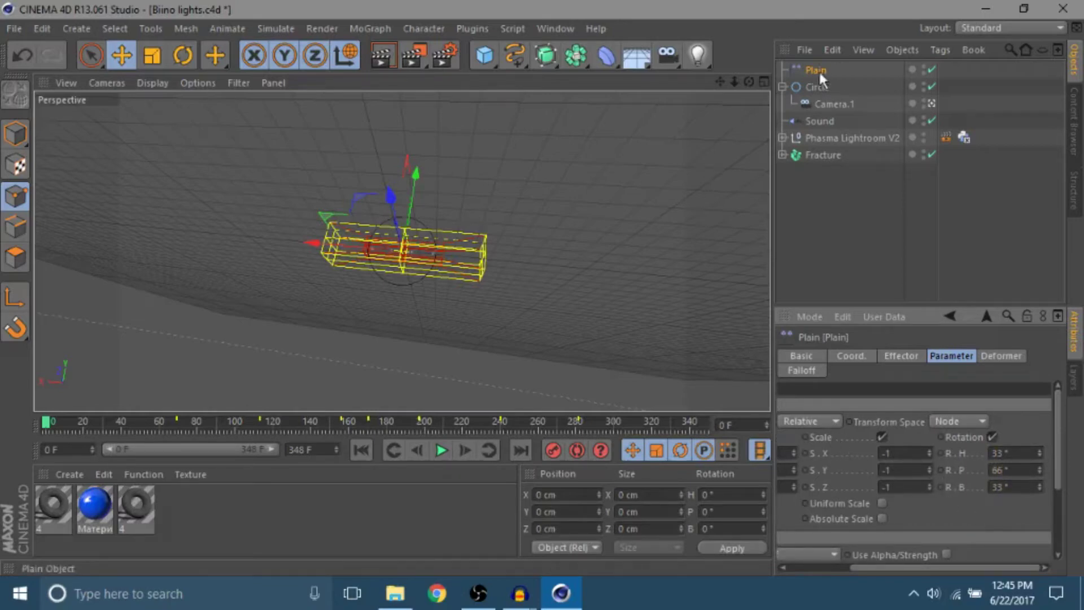
Keyframe the Plain effector over the text at frame 0 and moved along X completely off the text at frame 70
left_click_drag(315, 244, 342, 248)
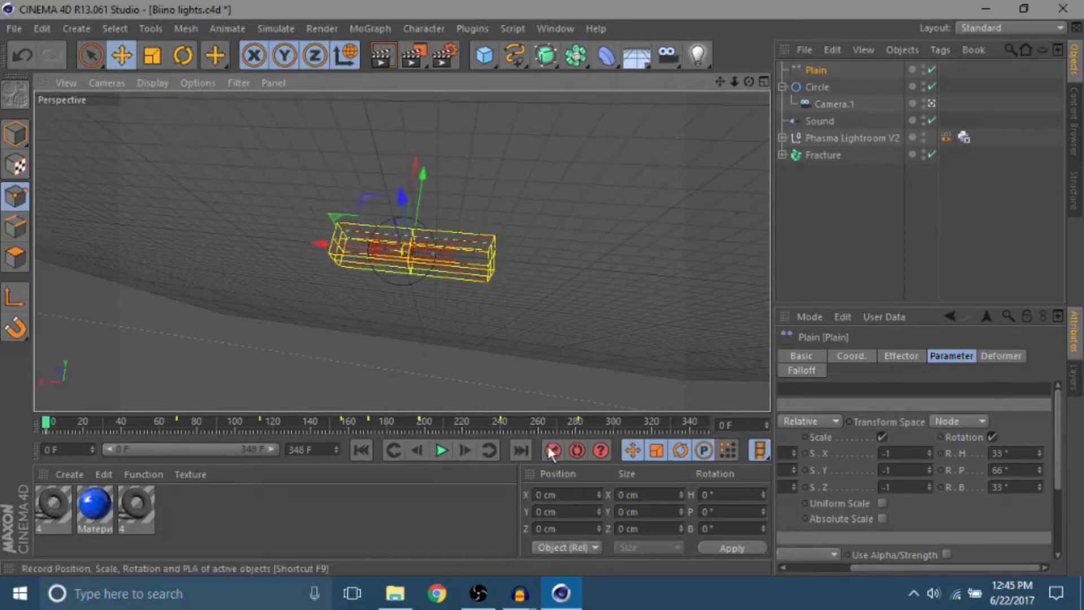
left_click(176, 425)
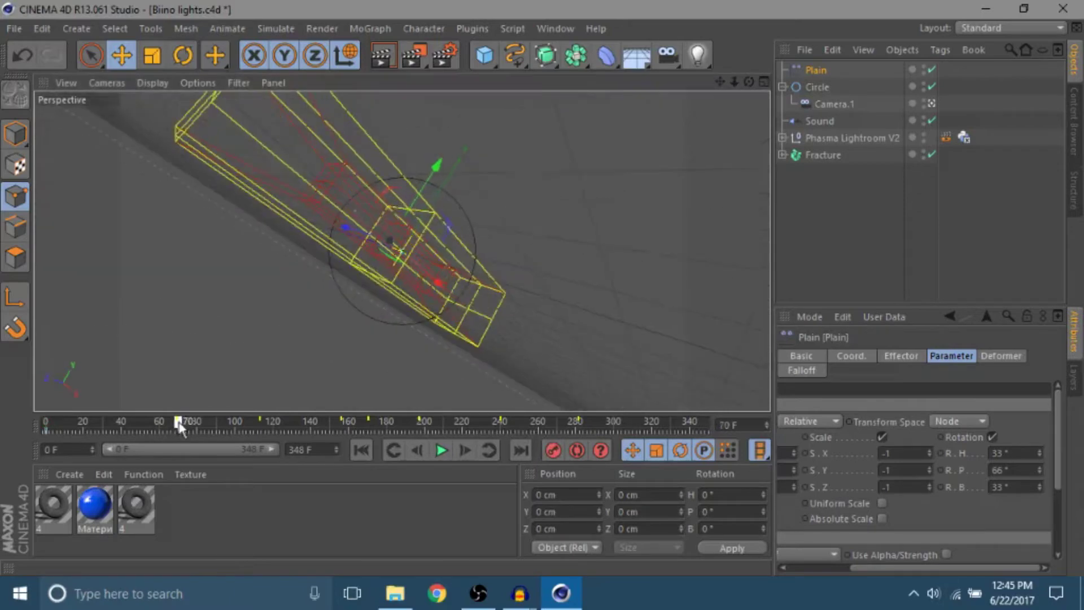
left_click_drag(428, 274, 93, 190)
Play the animation from frame 0 with the Plain effector deselected to review the letters' entrance
left_click(360, 449)
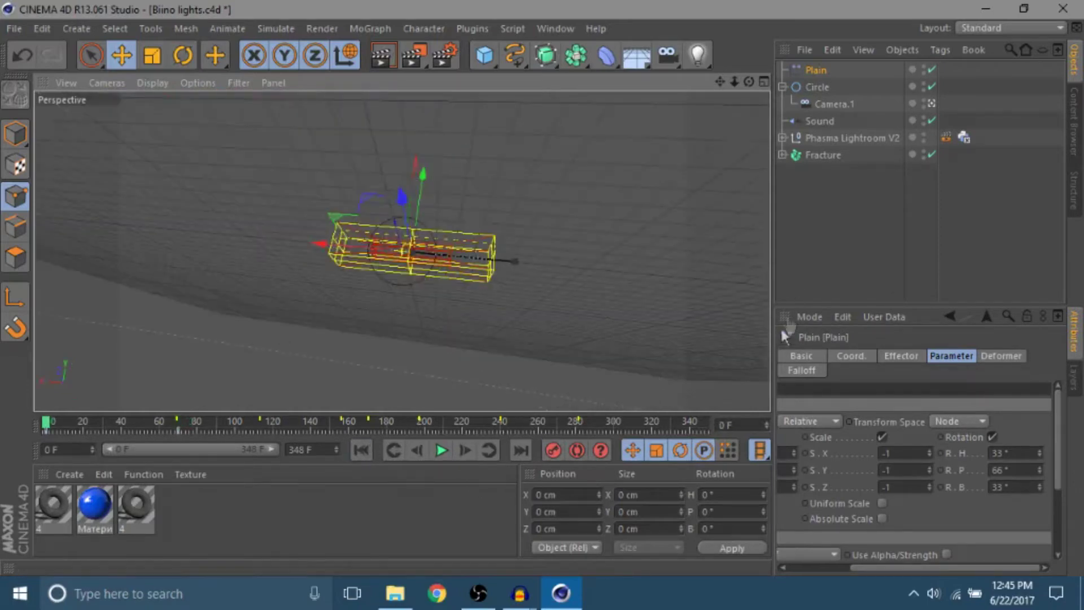
left_click(440, 449)
left_click(815, 239)
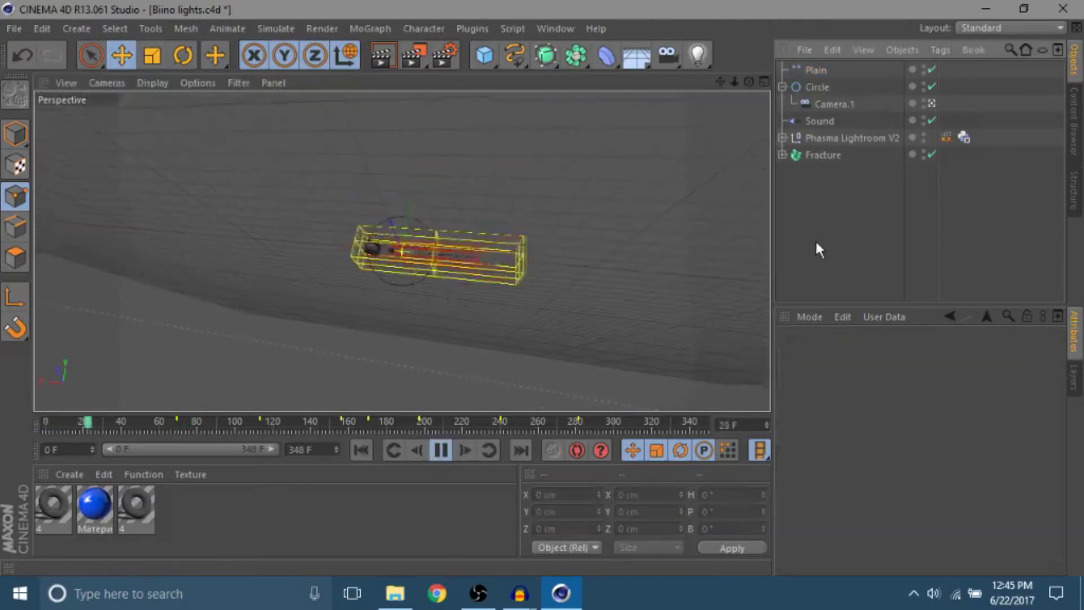
left_click(441, 450)
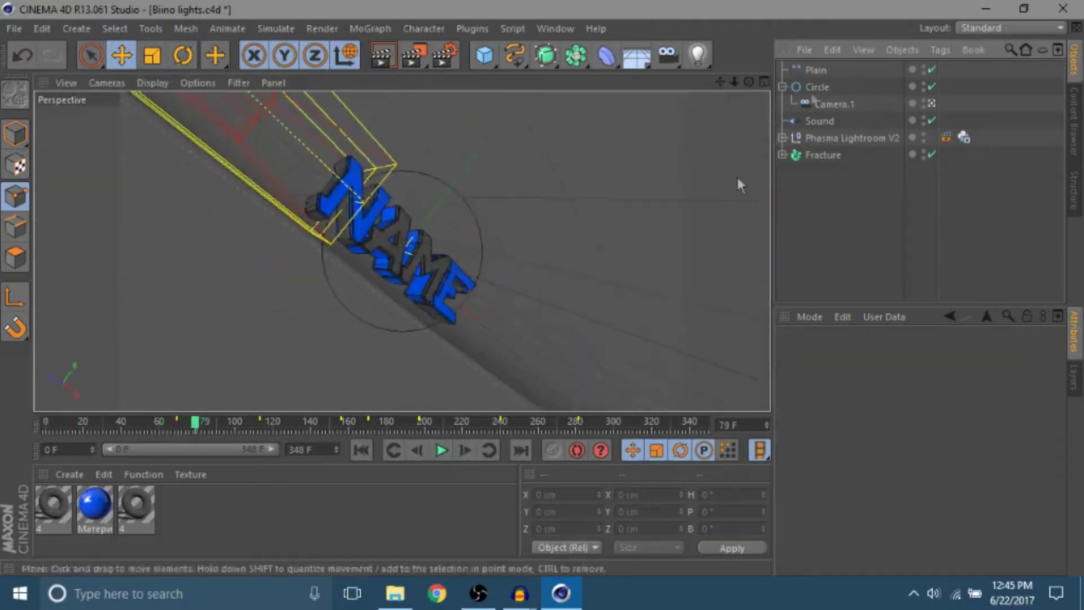
Hide the Plain effector in the viewport and replay the animation from the start
left_click(923, 67)
left_click(361, 450)
left_click(443, 450)
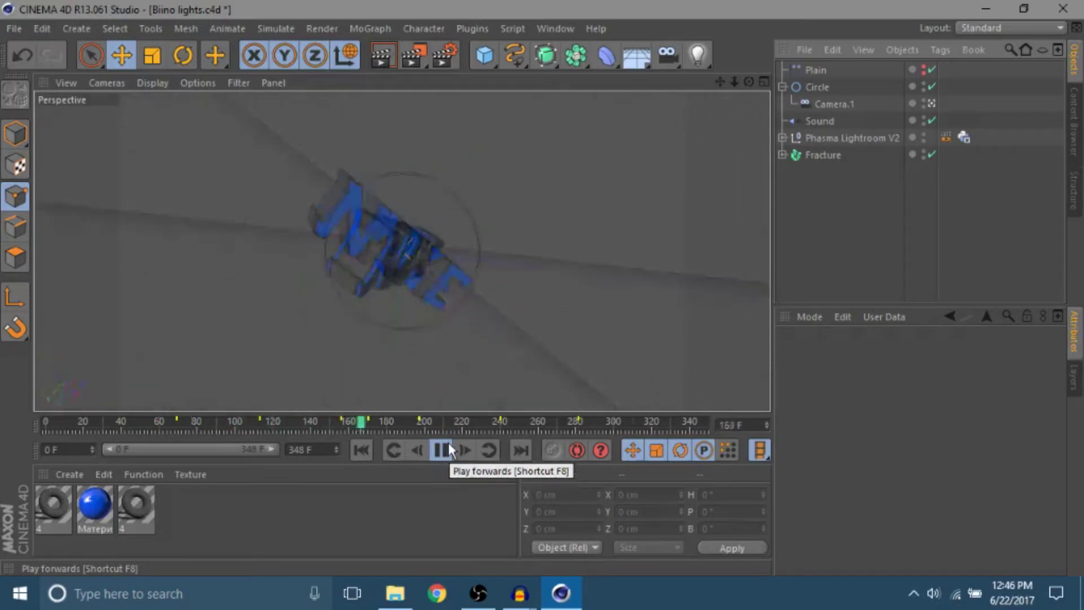
left_click(446, 451)
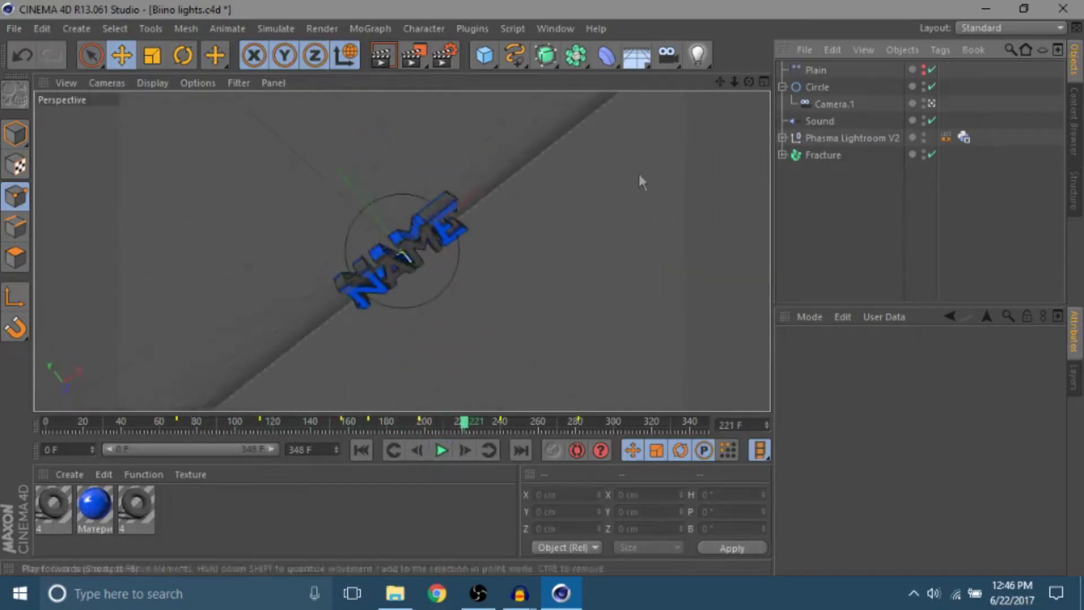
Keyframe the Plain effector where it stands at frame 280, and moved along X back over the text at frame 348
left_click(813, 70)
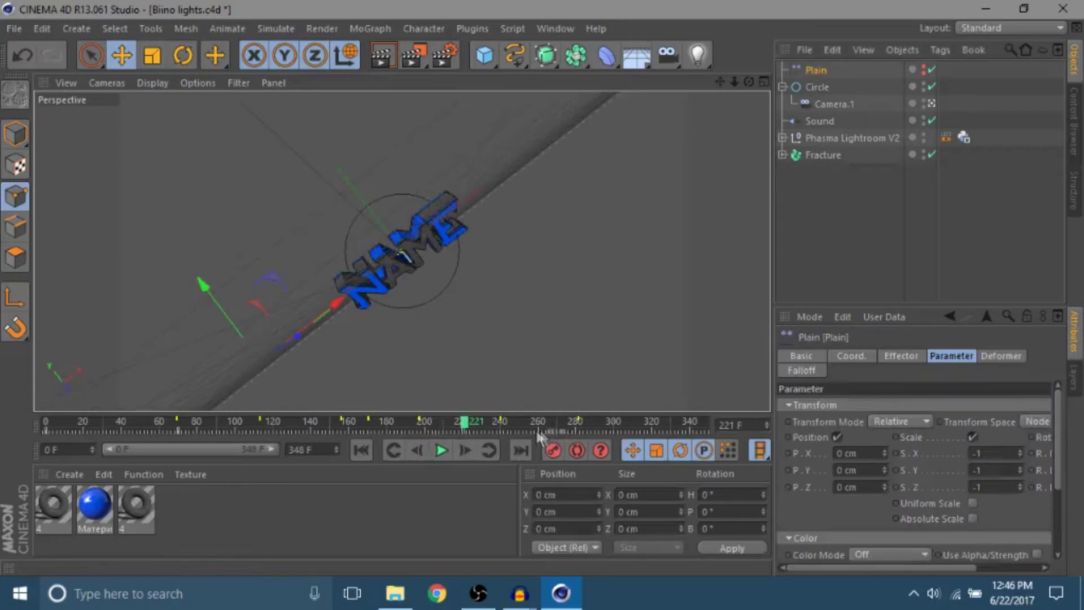
left_click(575, 423)
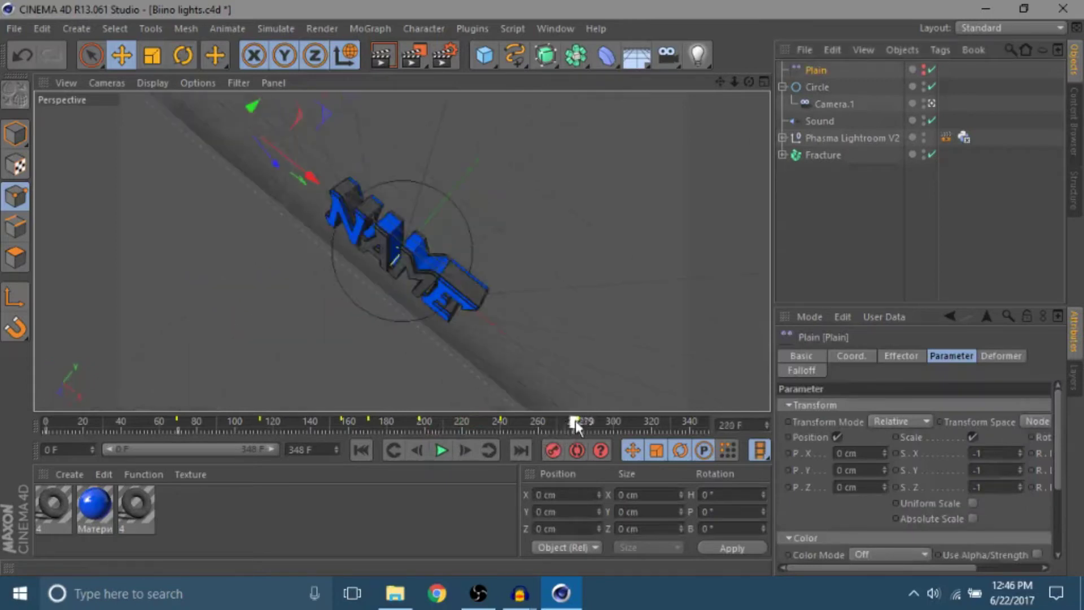
left_click(551, 449)
left_click(704, 424)
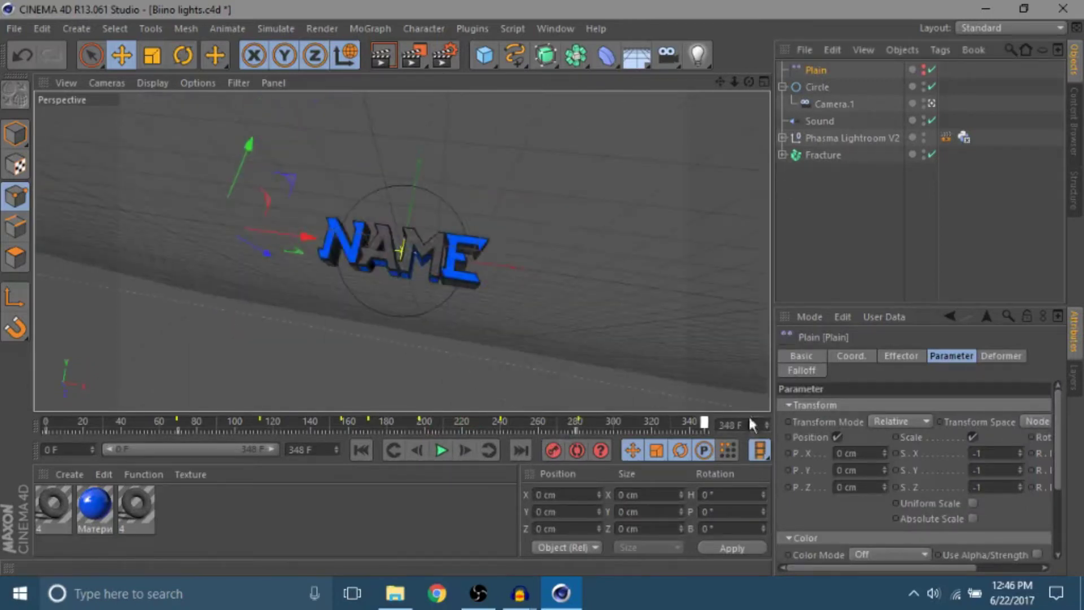
left_click_drag(307, 239, 494, 227)
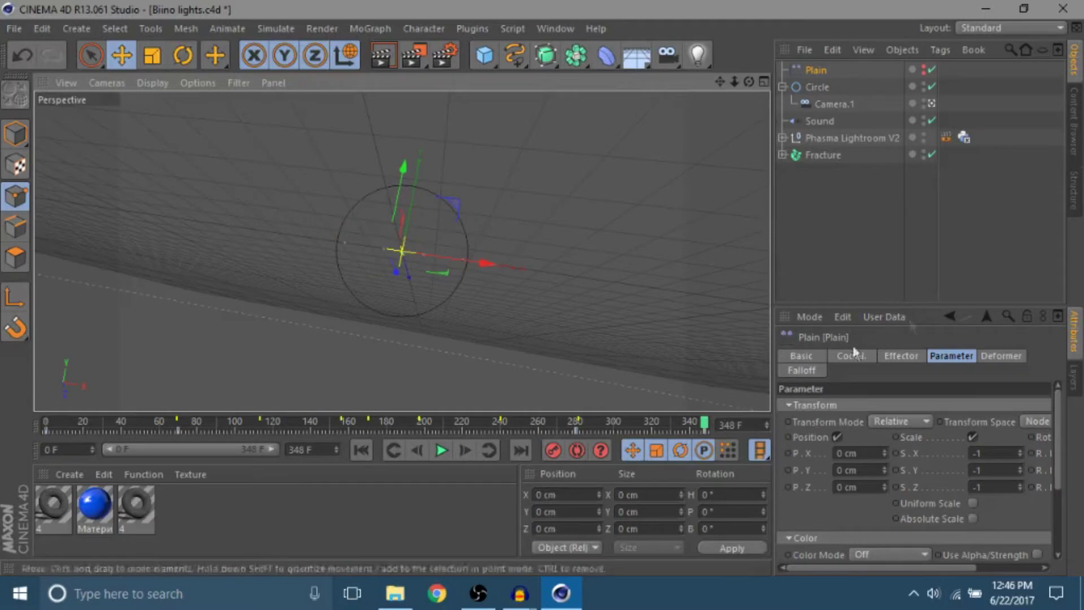
Play the animation with nothing selected to review the letters' entrance and exit, and select the Fracture object
left_click(868, 280)
left_click(440, 450)
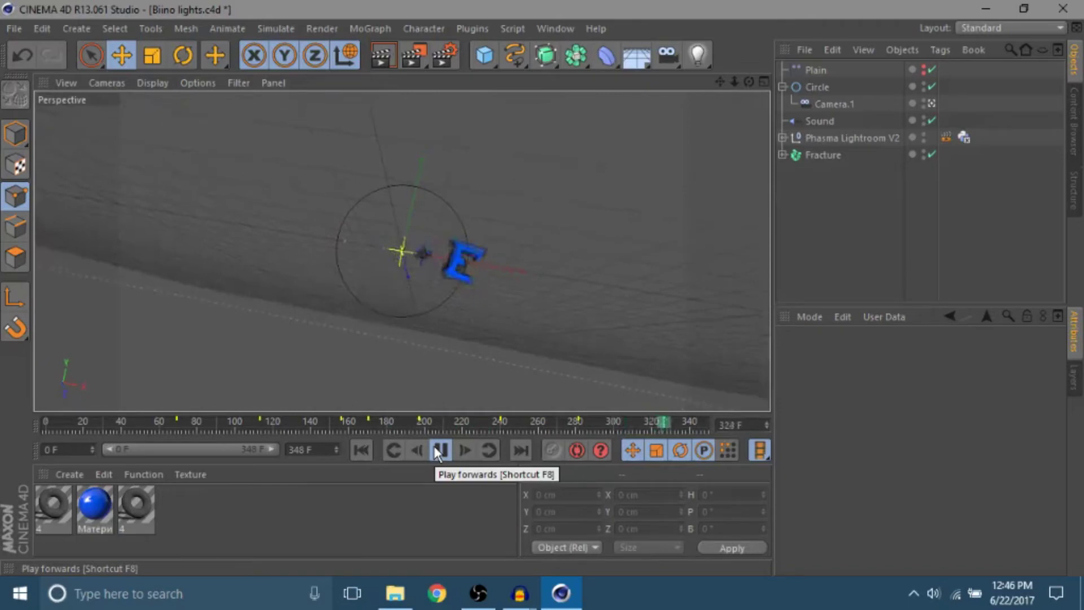
left_click(440, 450)
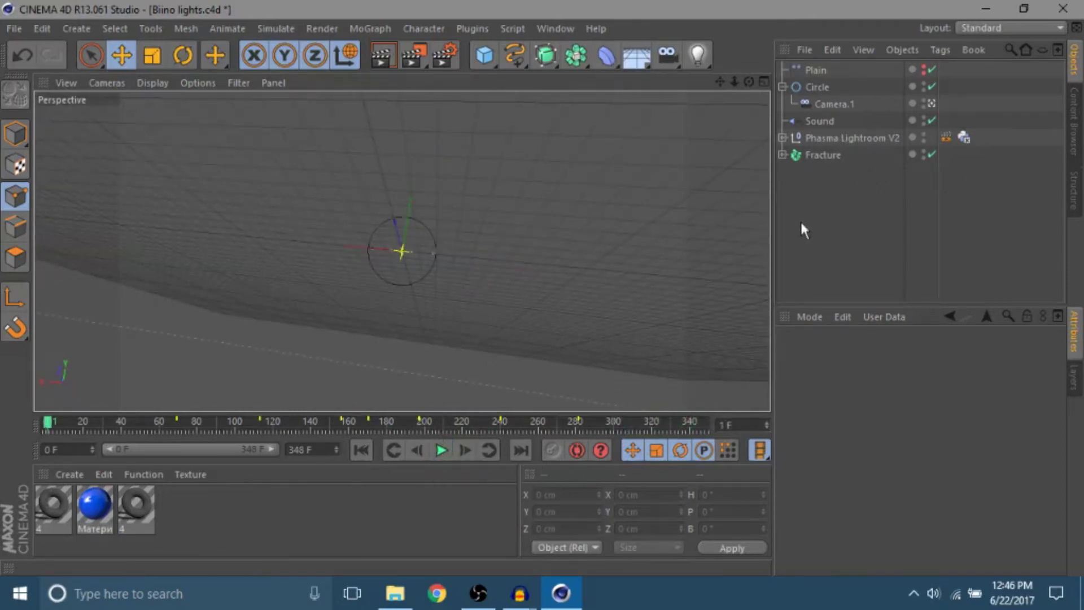
left_click(804, 157)
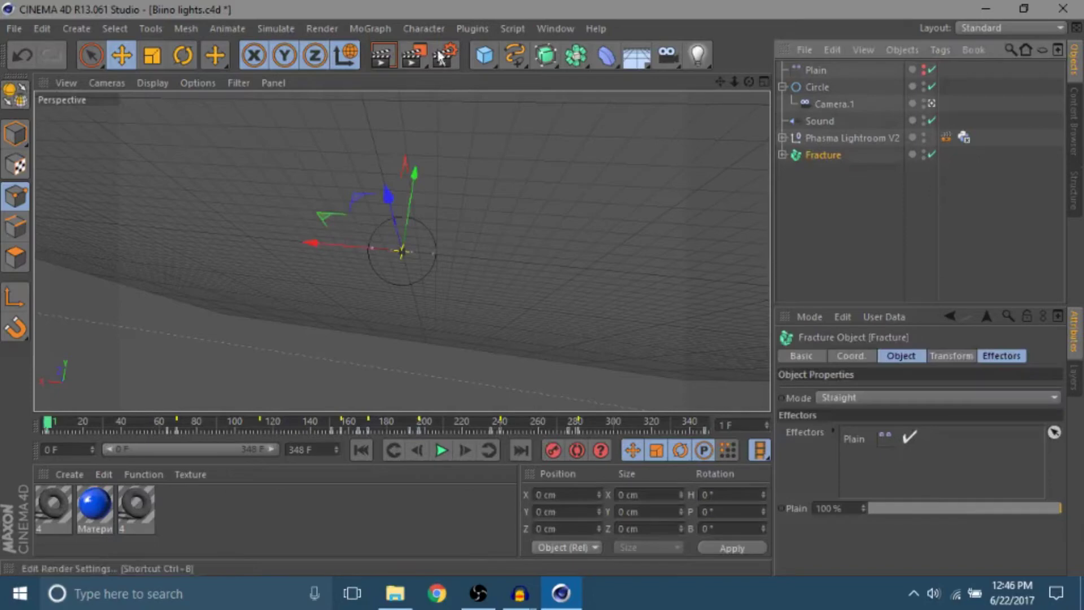
Expand the Fracture object's letters at frame 259 and add a Twist deformer to the scene
left_click(515, 54)
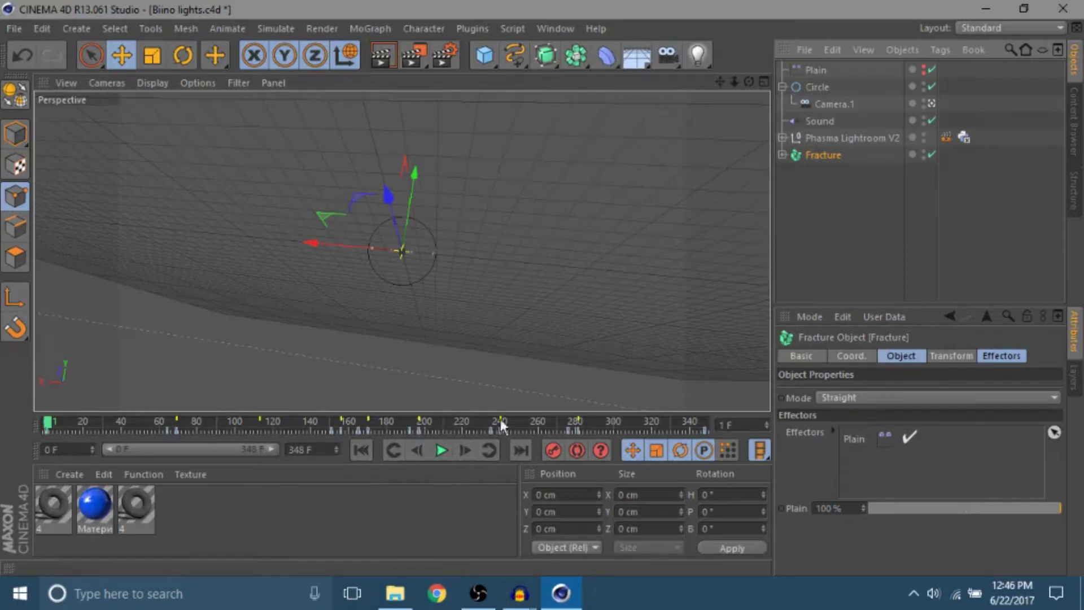
left_click_drag(499, 423, 535, 422)
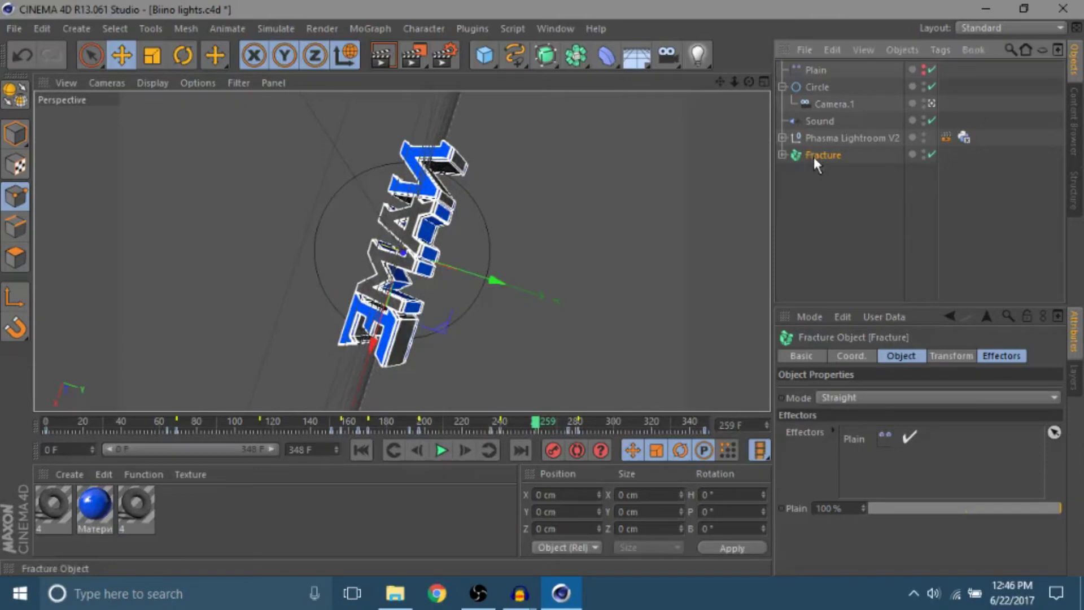
left_click(782, 154)
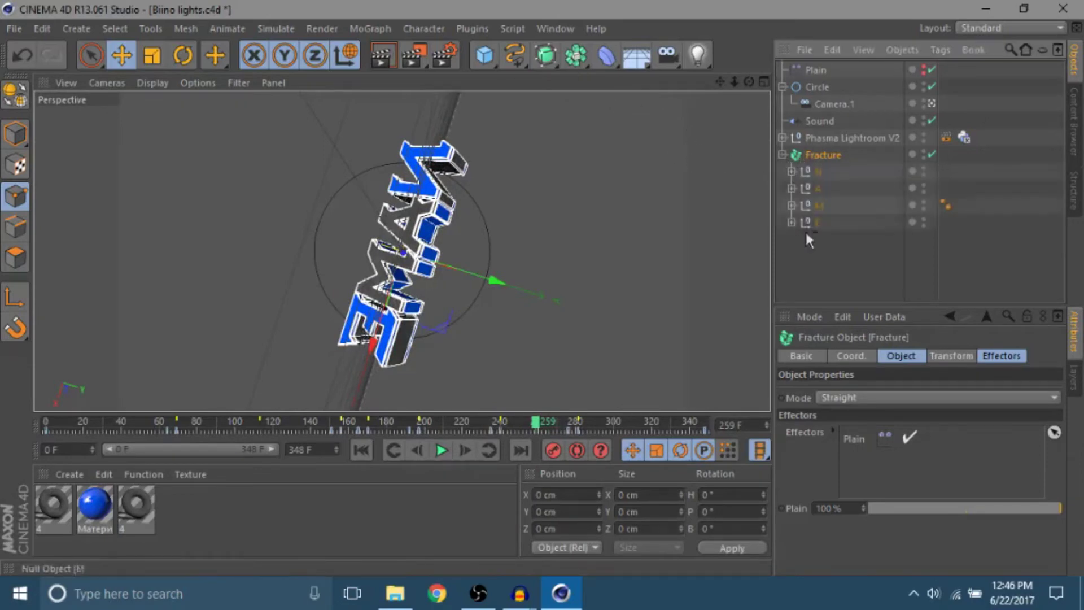
left_click(804, 229)
left_click(605, 55)
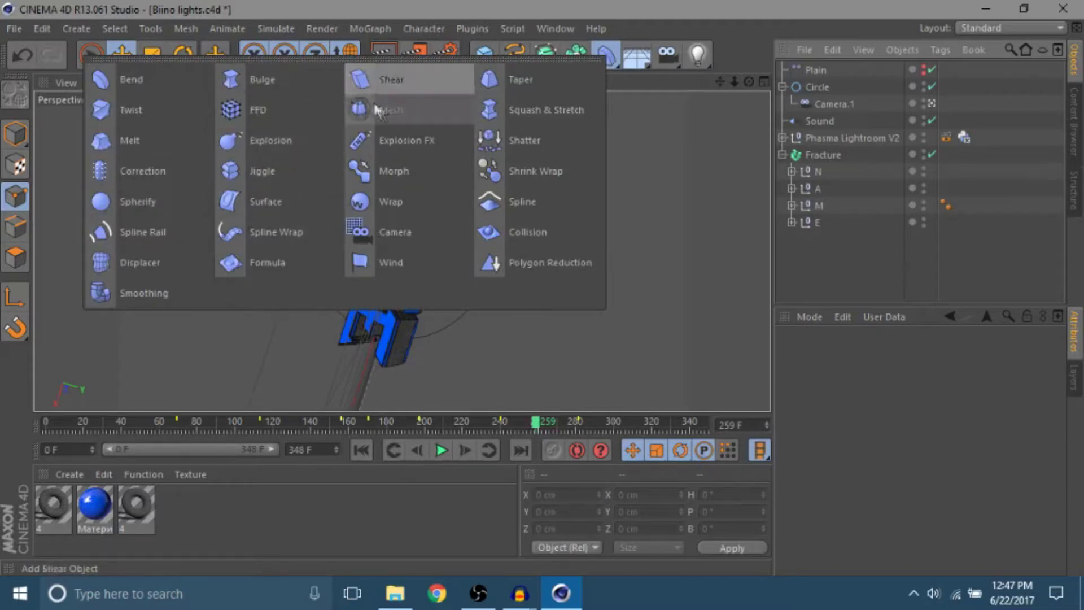
left_click(181, 98)
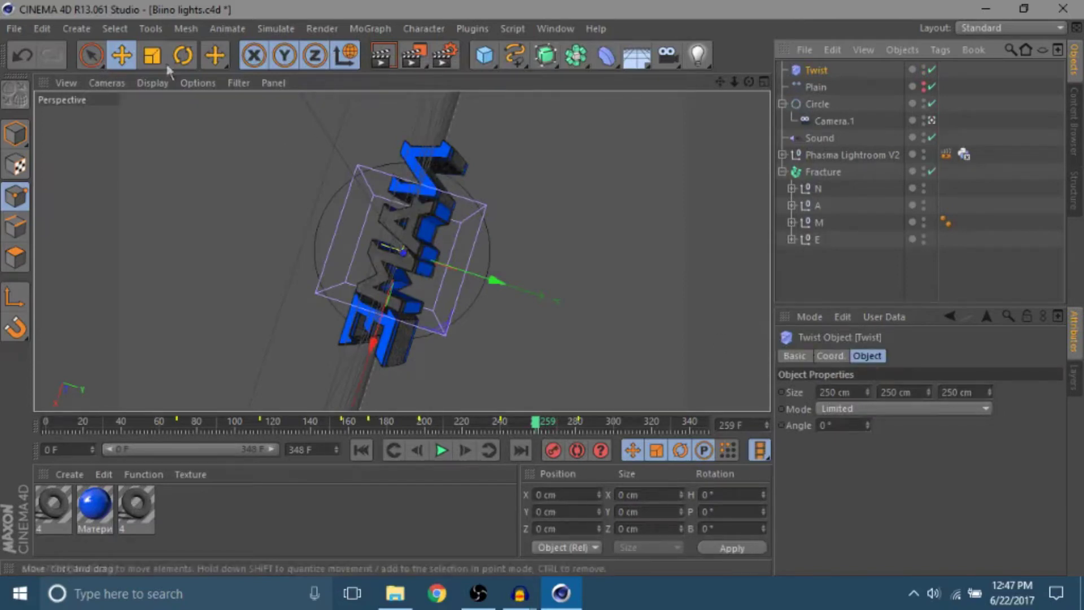
Rotate the Twist deformer to run along the text's length and set its Y size to 541 cm
key("r")
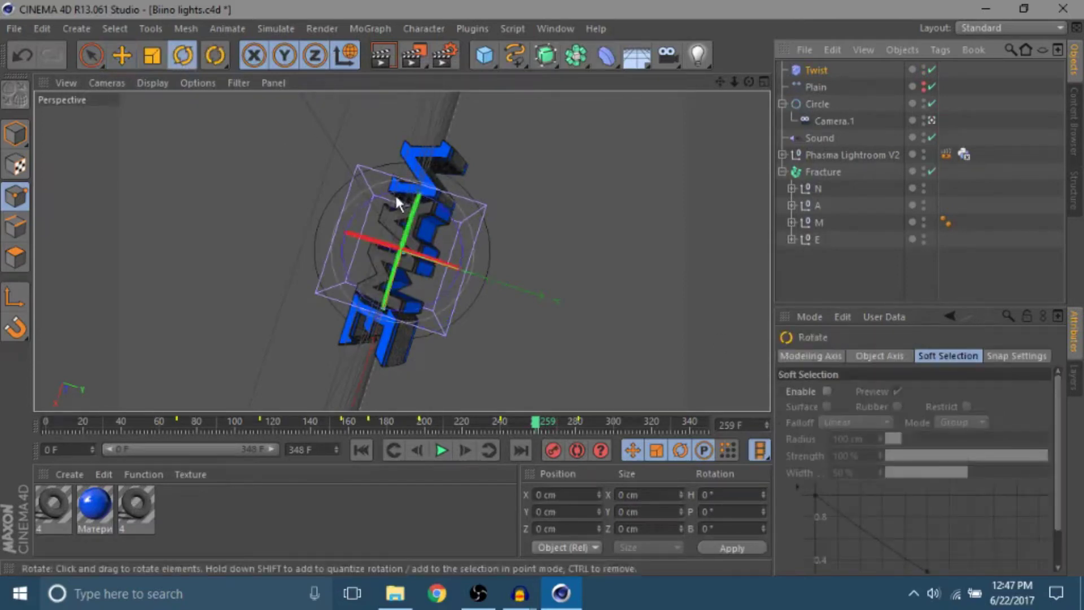
left_click_drag(394, 193, 326, 260)
key("e")
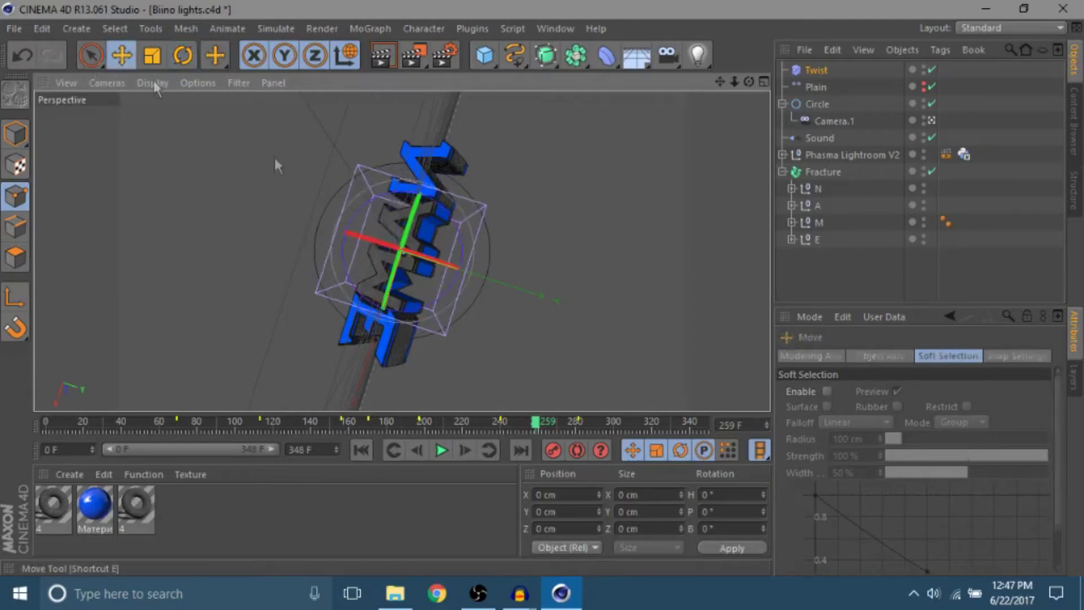
left_click(815, 76)
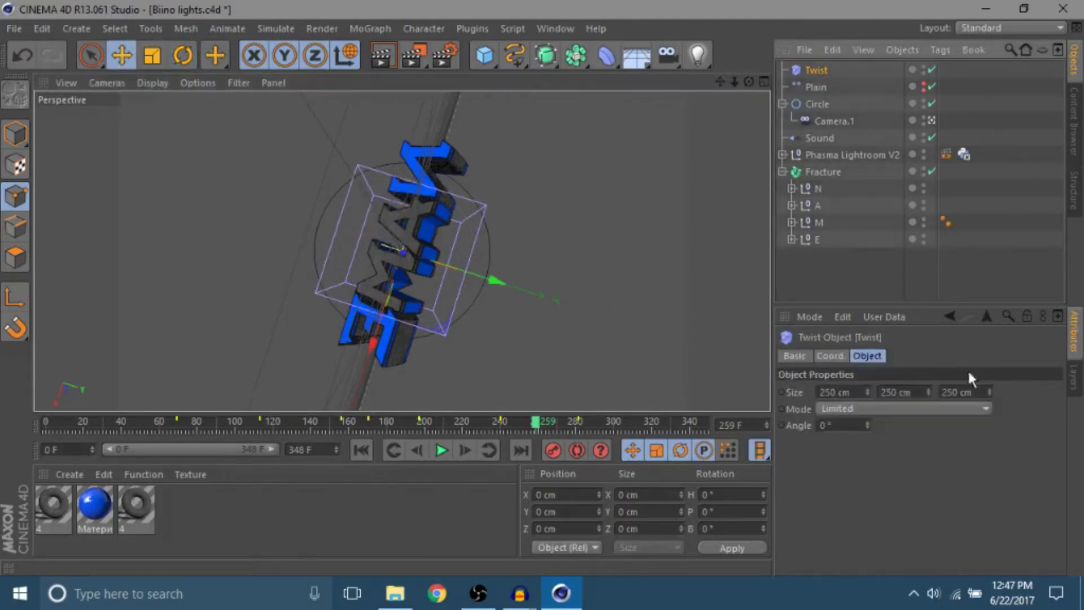
left_click(859, 356)
left_click_drag(927, 391, 927, 245)
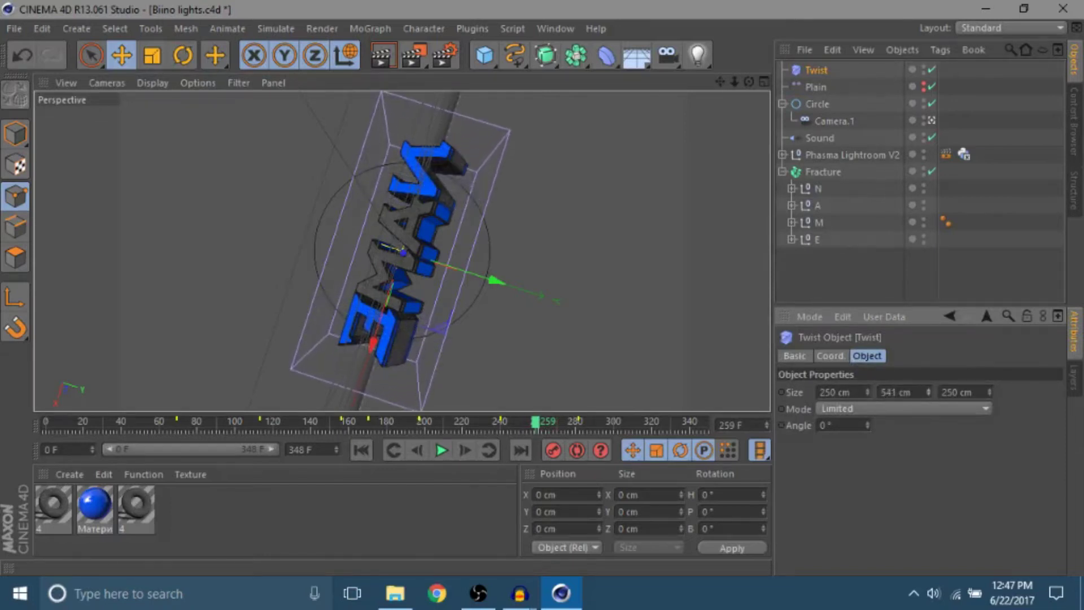
left_click(838, 357)
left_click(803, 354)
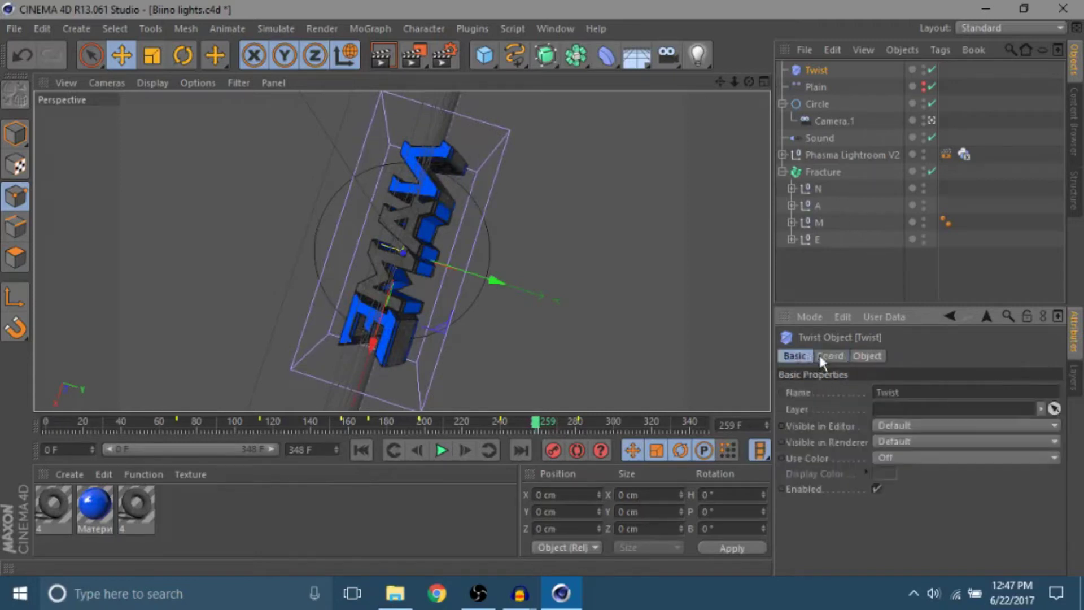
left_click(867, 355)
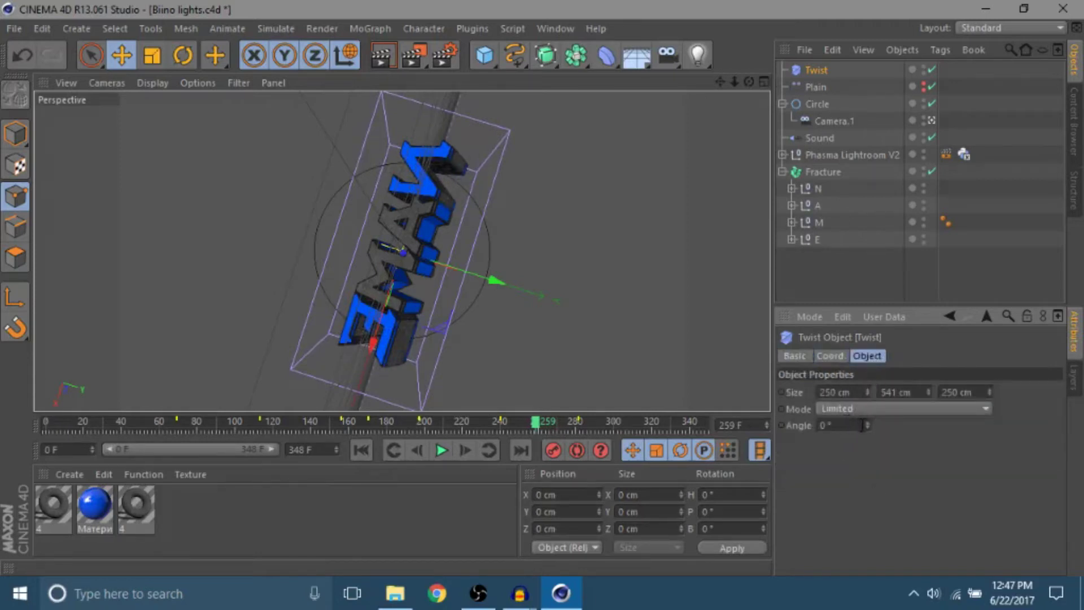
Keyframe the Twist deformer in its untwisted state at frame 235
left_click_drag(536, 424, 496, 430)
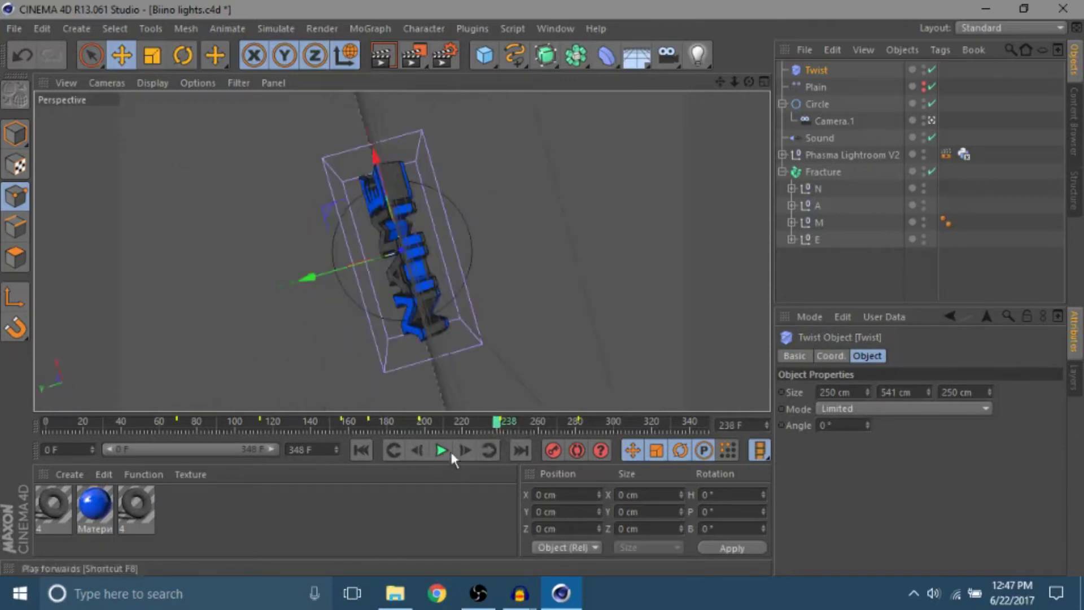
left_click(462, 450)
left_click(502, 424)
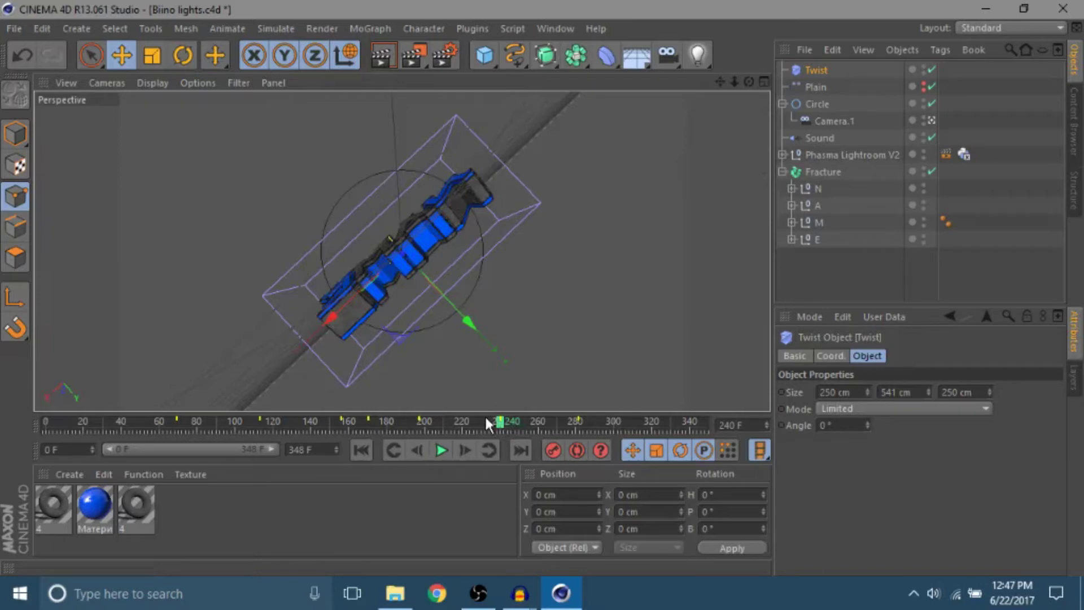
left_click(416, 449)
left_click(416, 449)
left_click(416, 450)
left_click(416, 450)
left_click(415, 450)
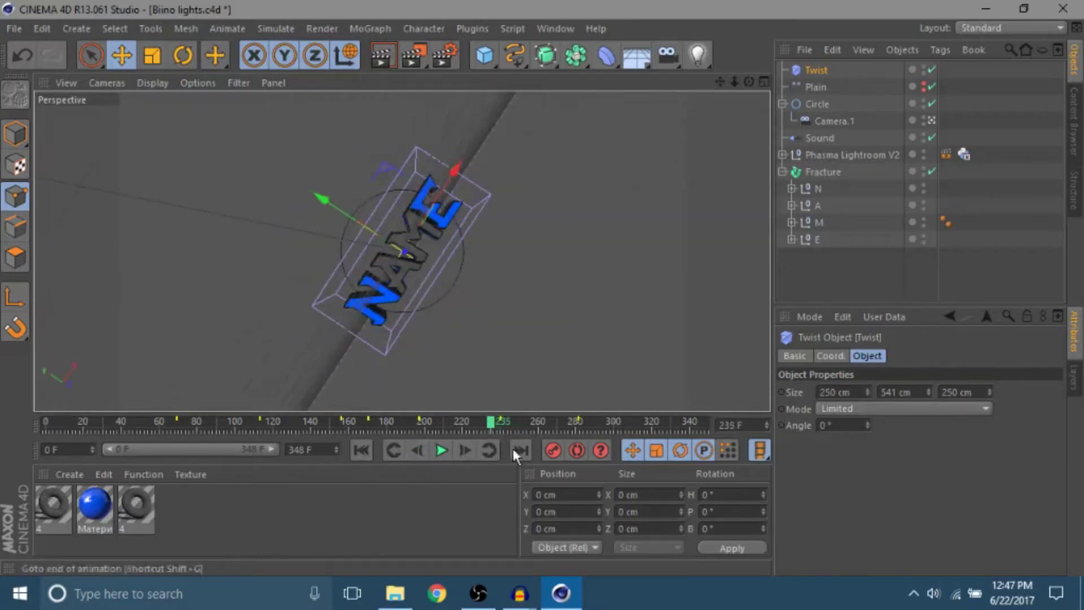
Set the Twist deformer's angle to 75° at frame 241 and record a keyframe there
left_click(458, 450)
left_click(459, 450)
left_click(458, 449)
left_click(459, 450)
left_click(459, 450)
left_click(458, 449)
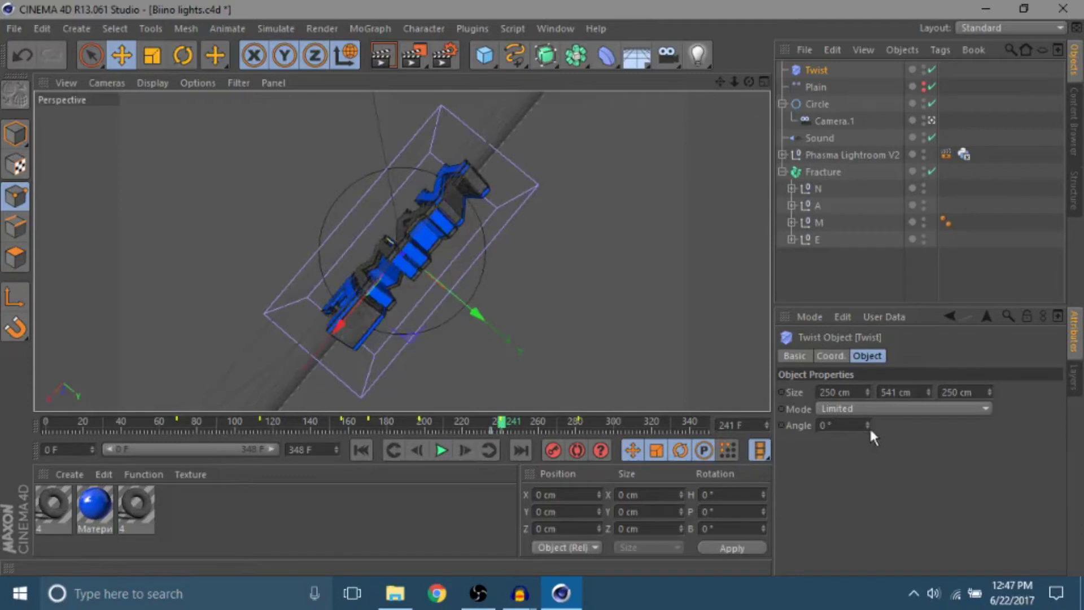
left_click_drag(868, 425, 868, 382)
type("75")
key("Return")
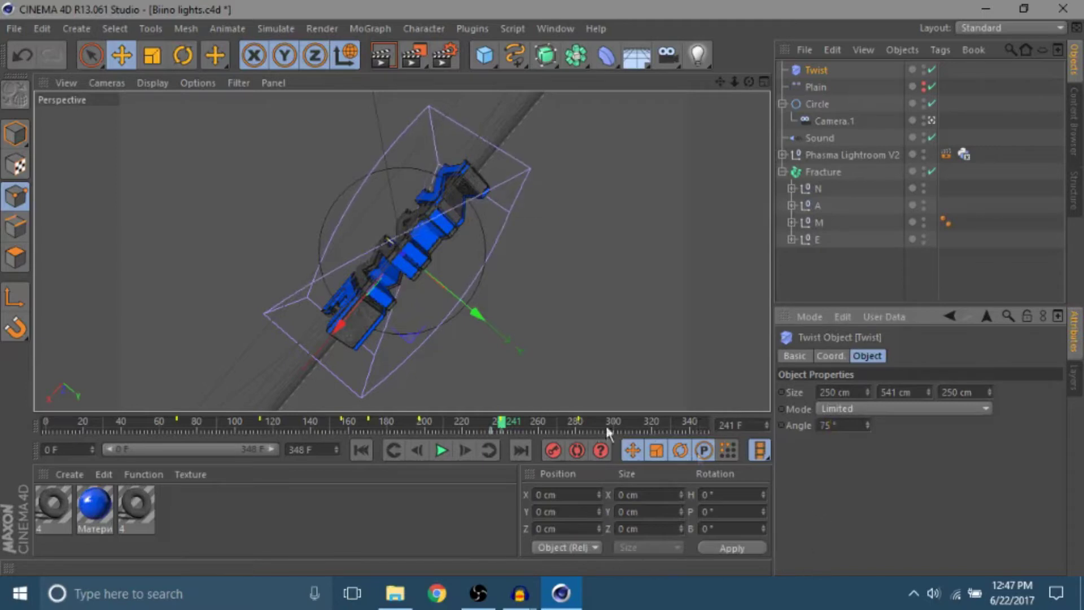
Set the Twist deformer's angle to 0° at frame 295 and record a keyframe there
left_click(575, 430)
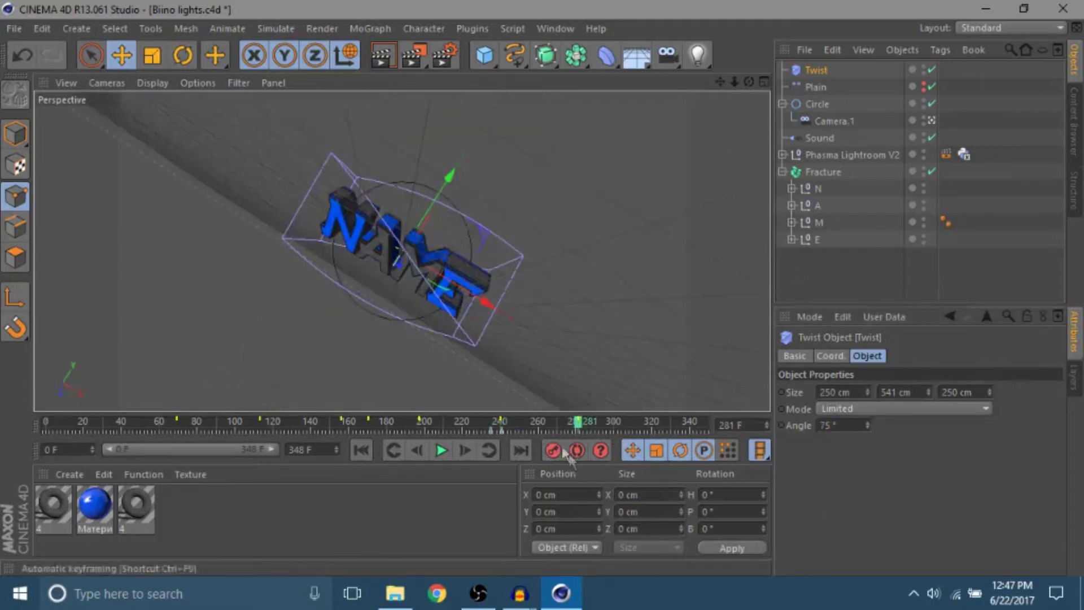
left_click(581, 420)
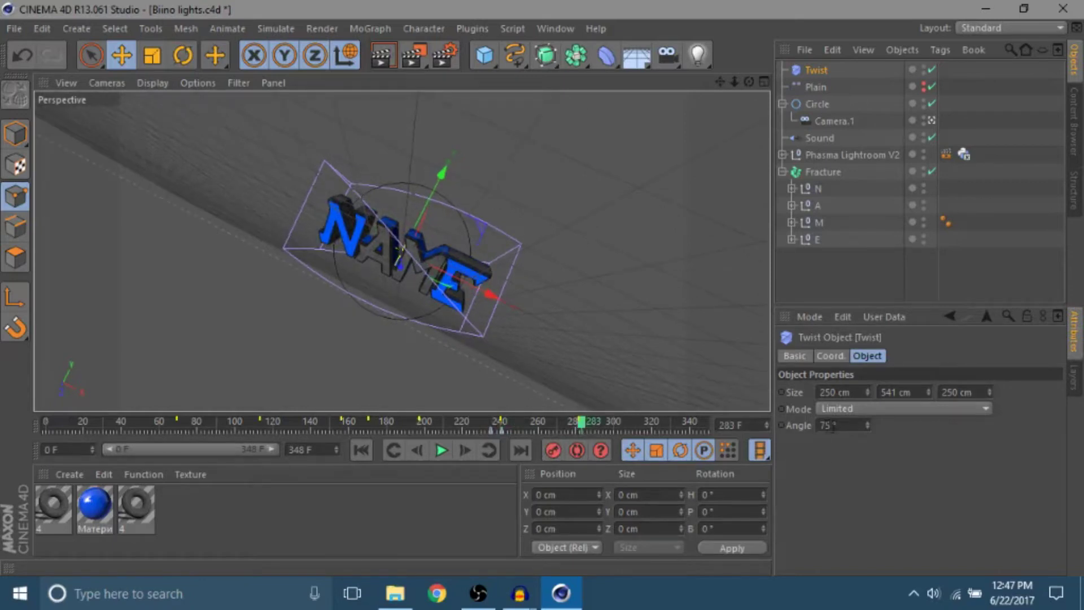
left_click(604, 421)
left_click_drag(832, 425, 777, 437)
type("0")
key("Return")
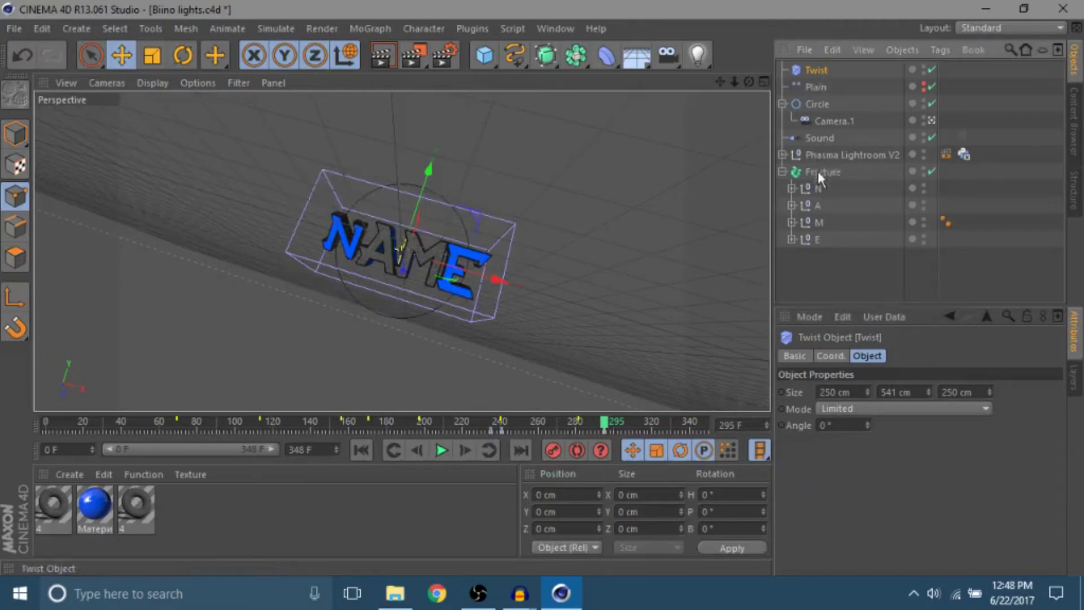
Nest the Twist deformer inside the Fracture object and play the animation to check the twist
left_click_drag(819, 171, 818, 173)
left_click(783, 155)
left_click(800, 226)
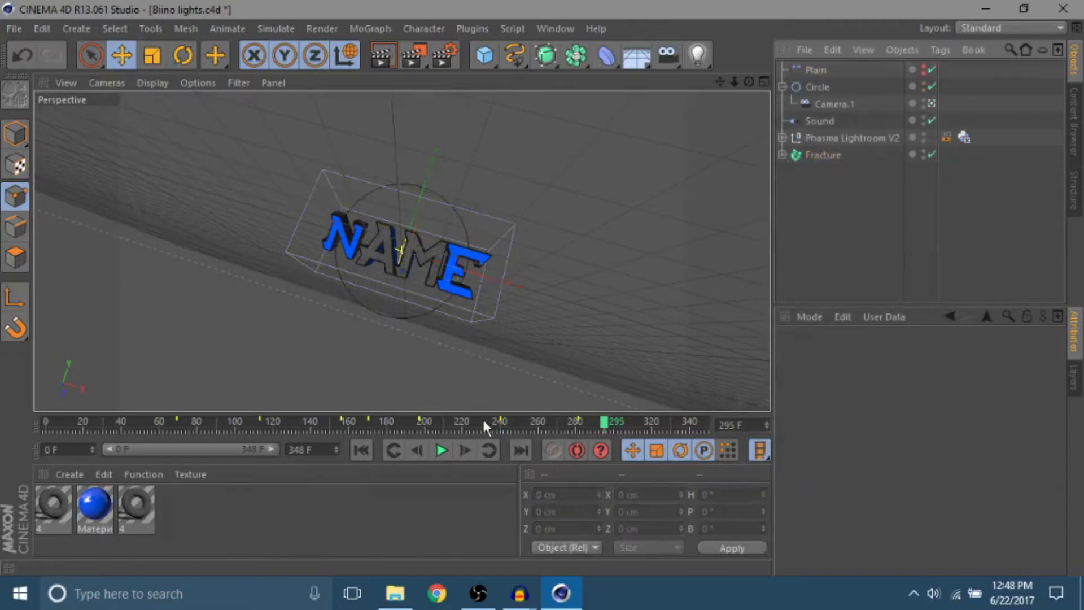
left_click(483, 420)
left_click(441, 450)
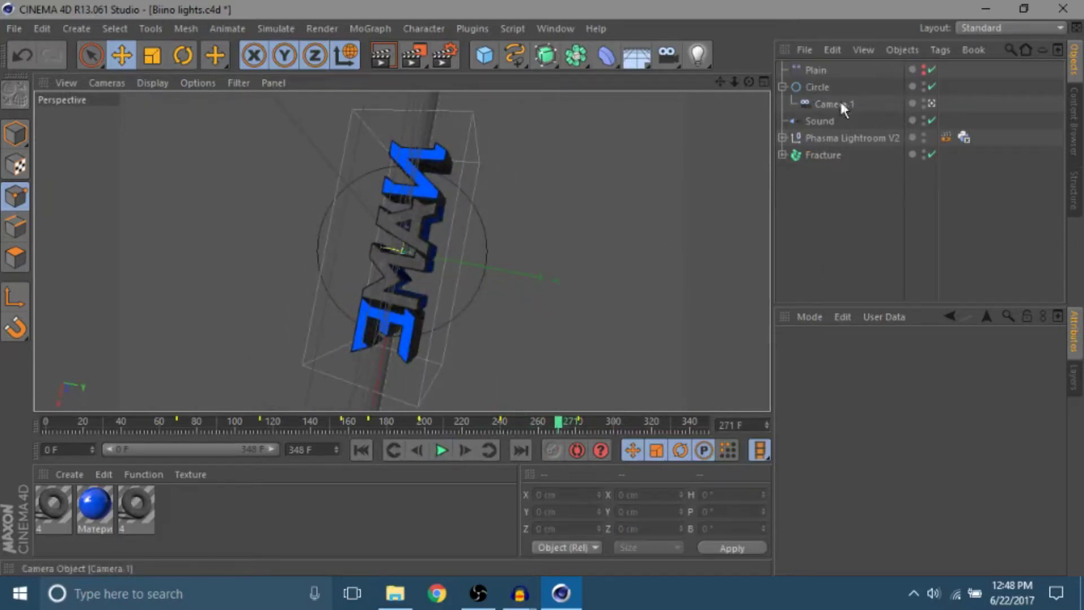
Select the Twist deformer inside Fracture and keyframe its Angle parameter at 0° on frame 235
left_click(782, 155)
left_click(819, 172)
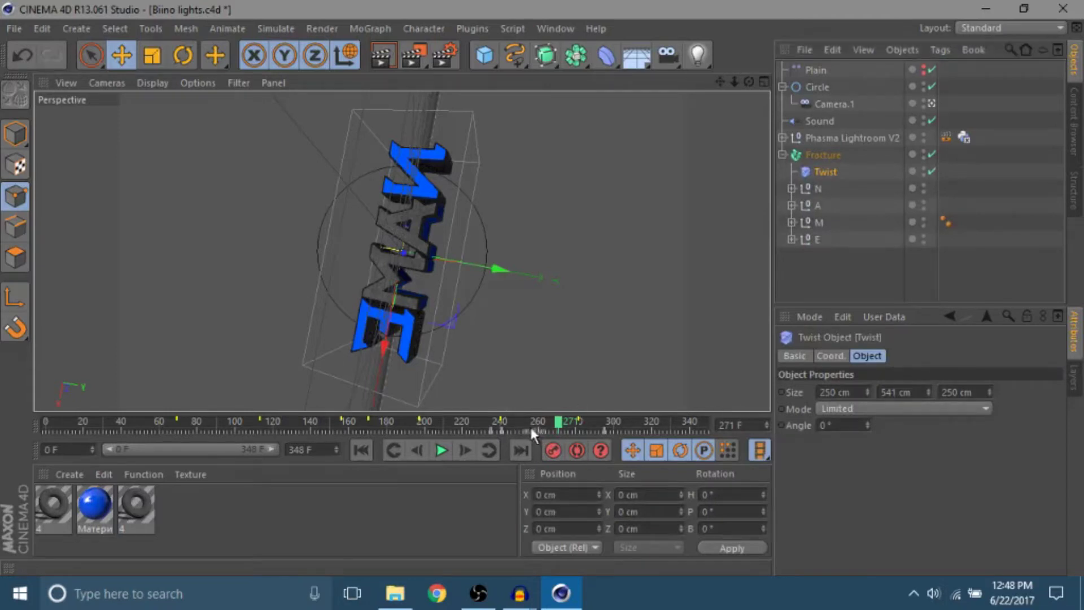
left_click(506, 422)
left_click(396, 450)
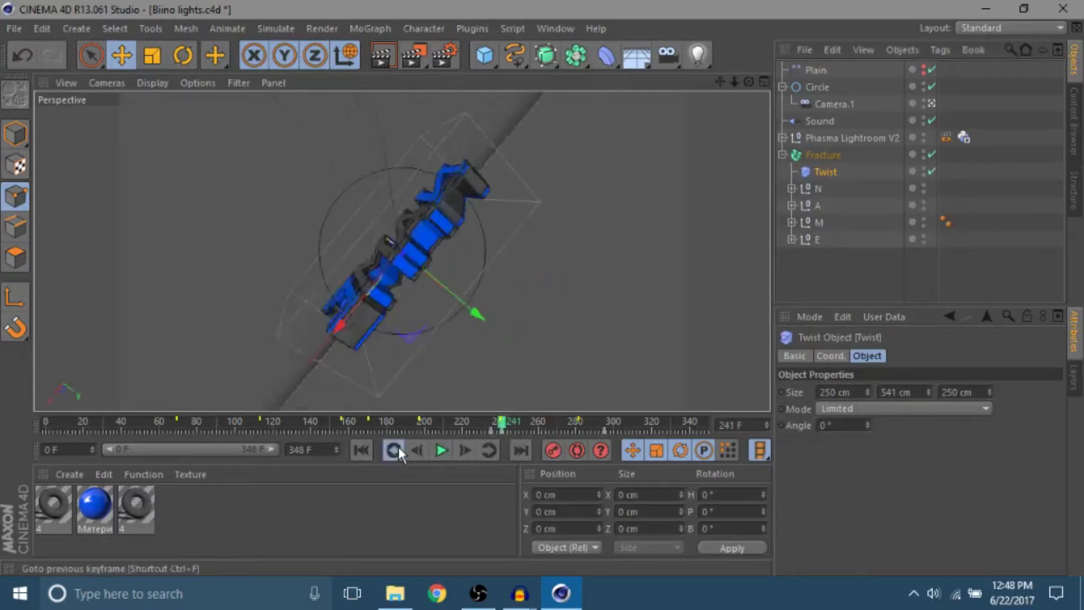
left_click(396, 449)
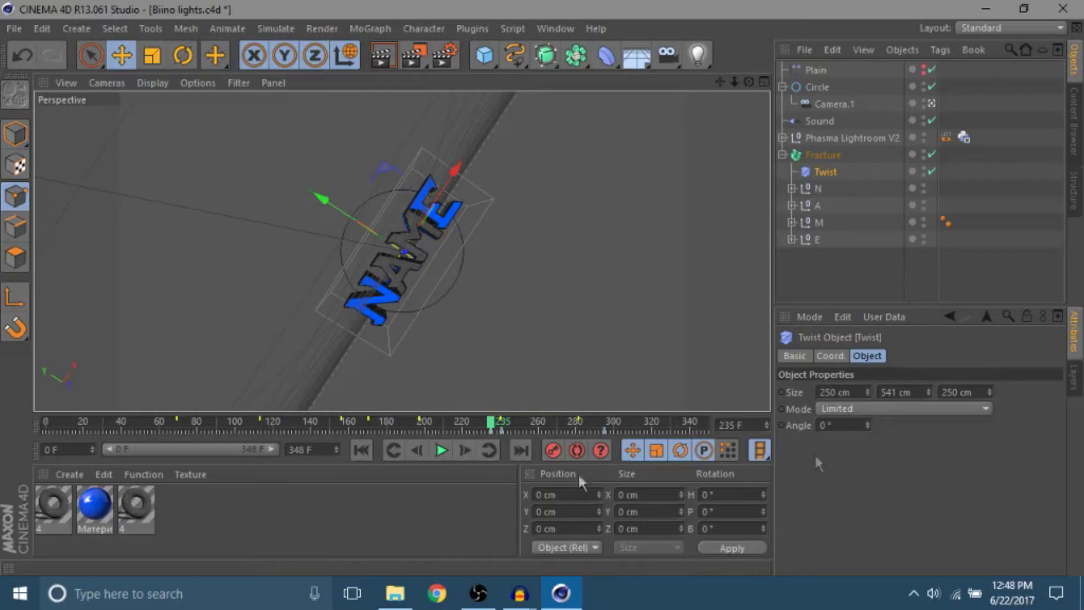
left_click(781, 424)
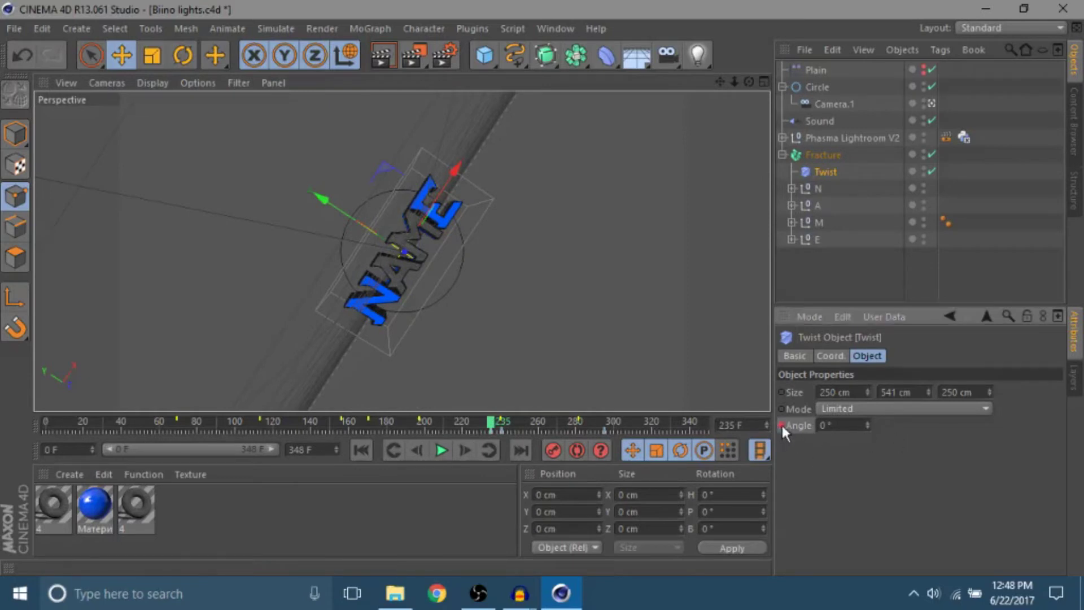
Keyframe the Twist deformer's Angle at 75° on frame 241 and at 0° on frame 295
left_click(488, 450)
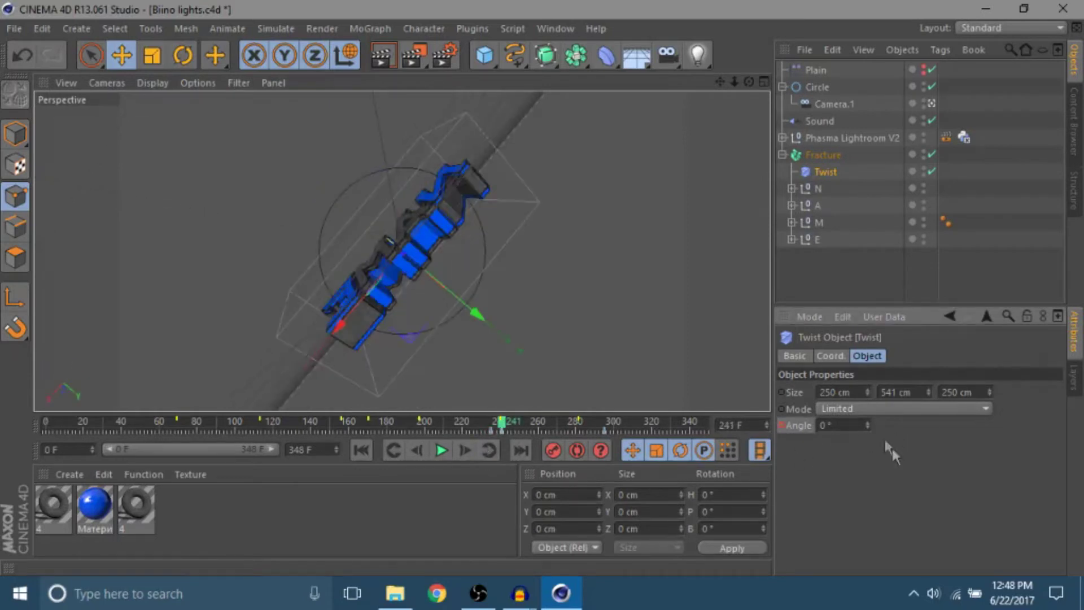
left_click(781, 424, "ctrl")
left_click(489, 449)
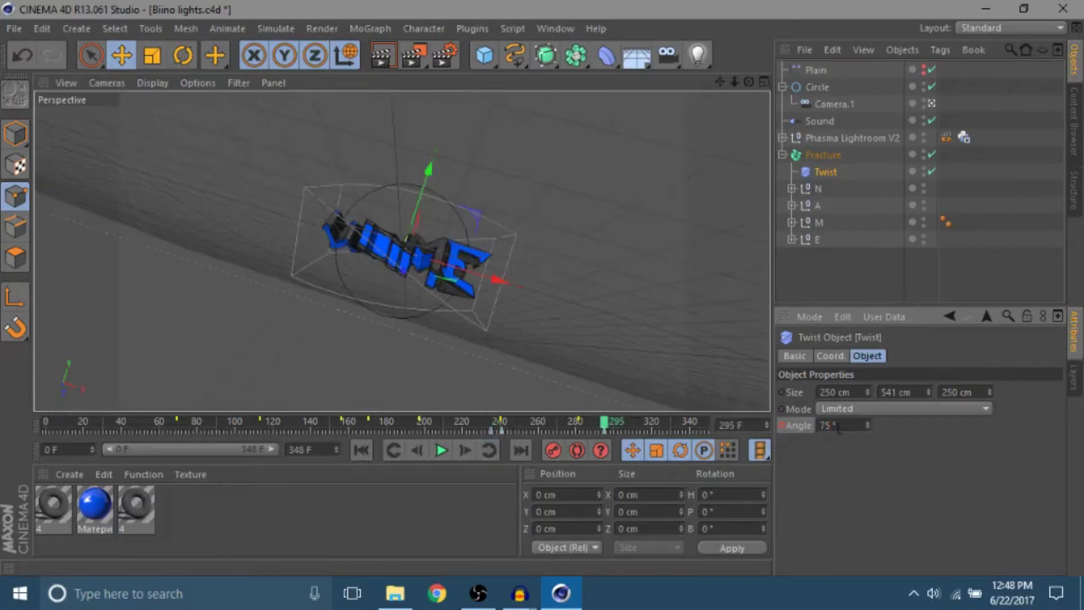
left_click(783, 426, "ctrl")
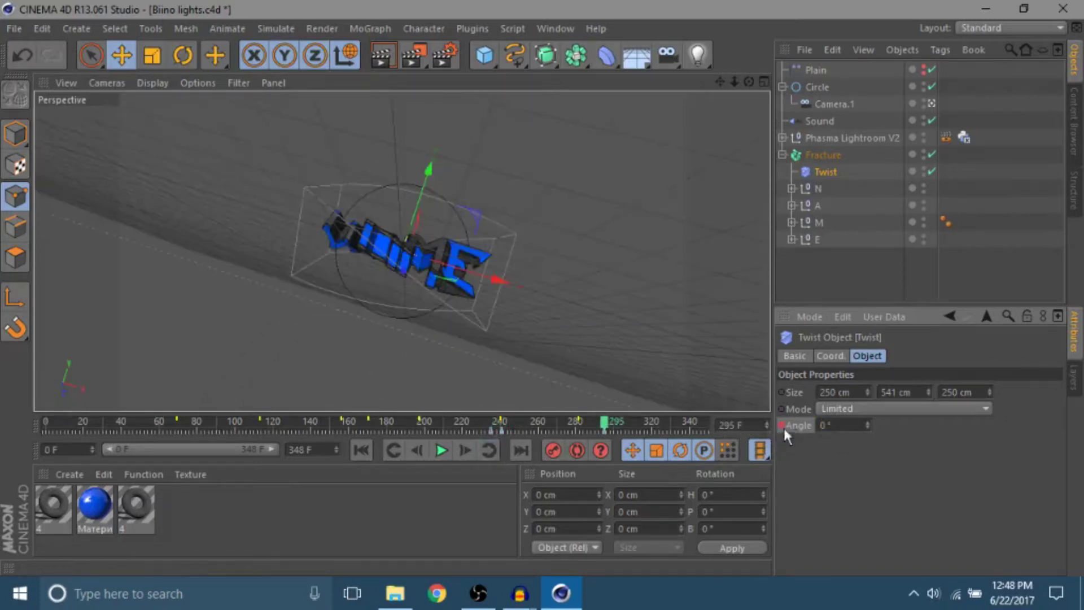
Play the animation twice from just before frame 240 with nothing selected to review the keyframed twist
left_click(824, 286)
left_click_drag(526, 423, 488, 420)
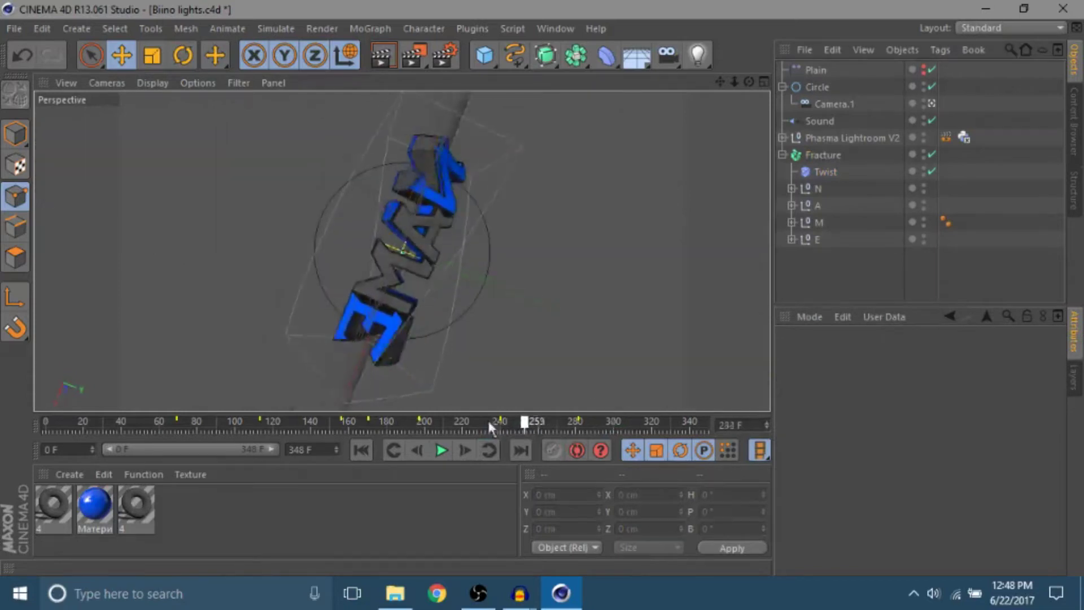
left_click(442, 449)
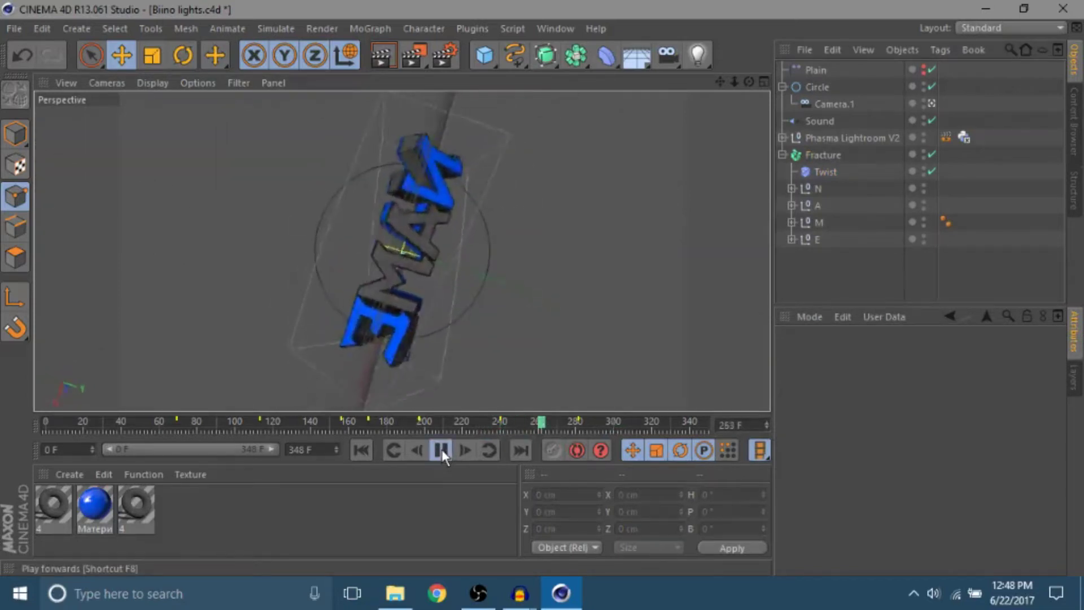
left_click(441, 449)
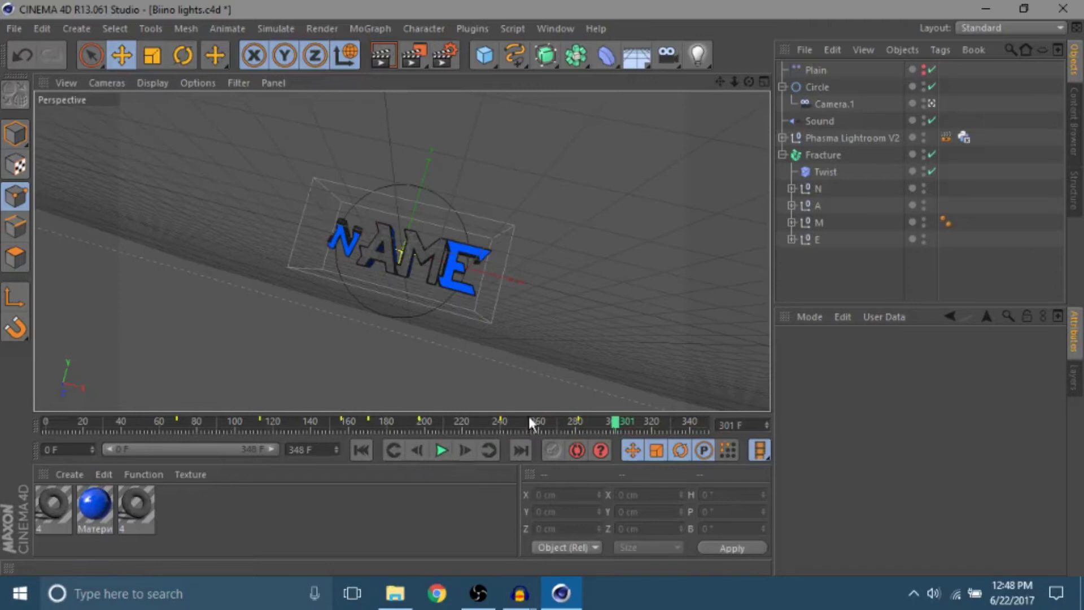
left_click_drag(539, 429, 484, 428)
left_click(442, 449)
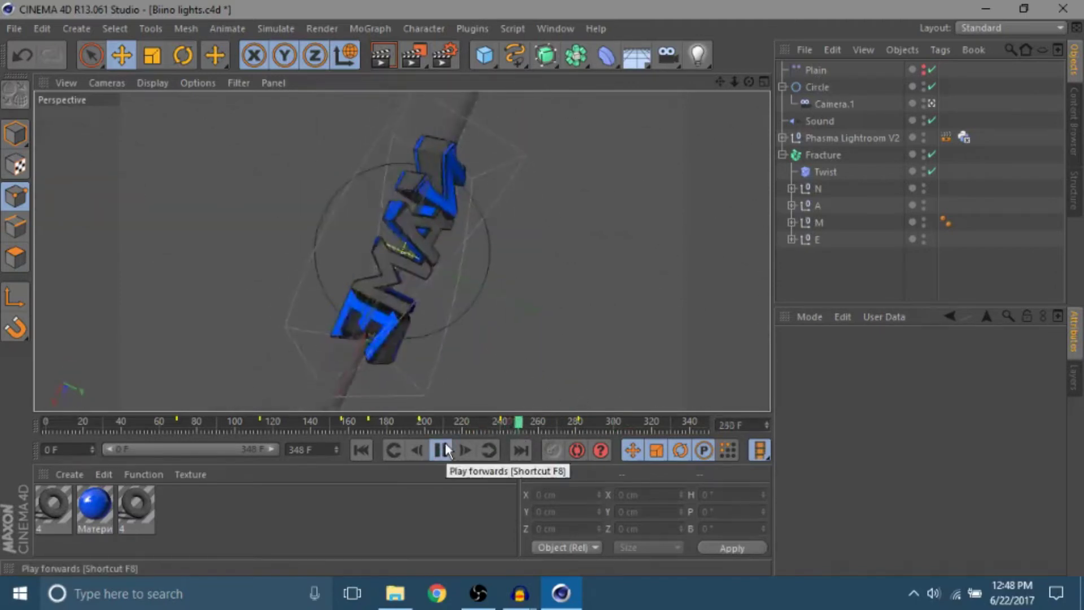
left_click(441, 449)
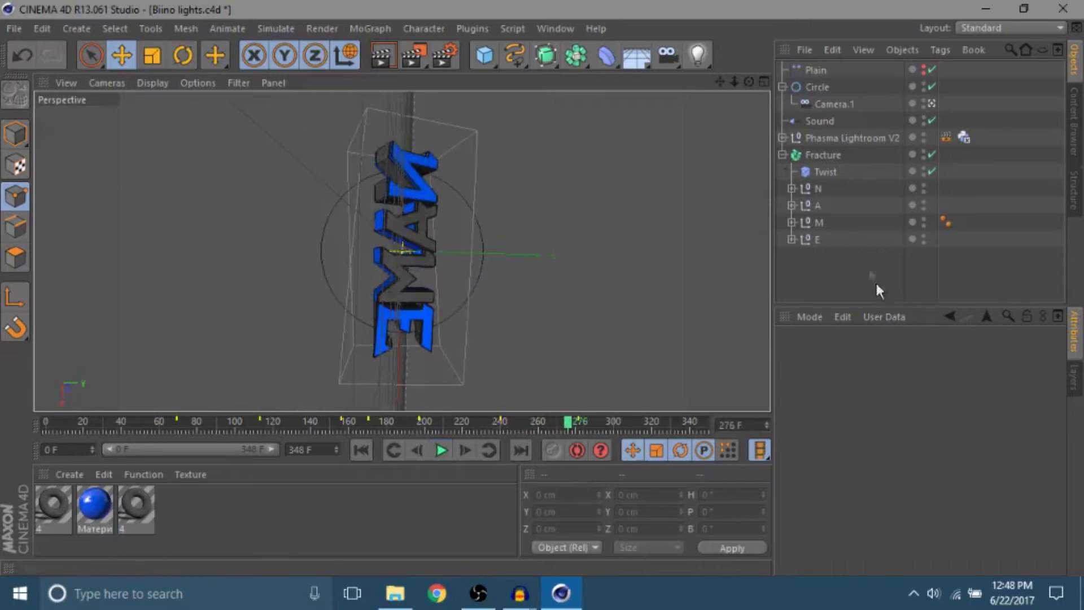
Shift the Twist deformer's first Angle keyframe to just before its frame 240 keyframe and play the animation to check the timing
left_click(825, 172)
left_click(491, 427)
mouse_move(493, 428)
left_mouse_down()
mouse_move(542, 424)
mouse_move(442, 427)
left_mouse_up()
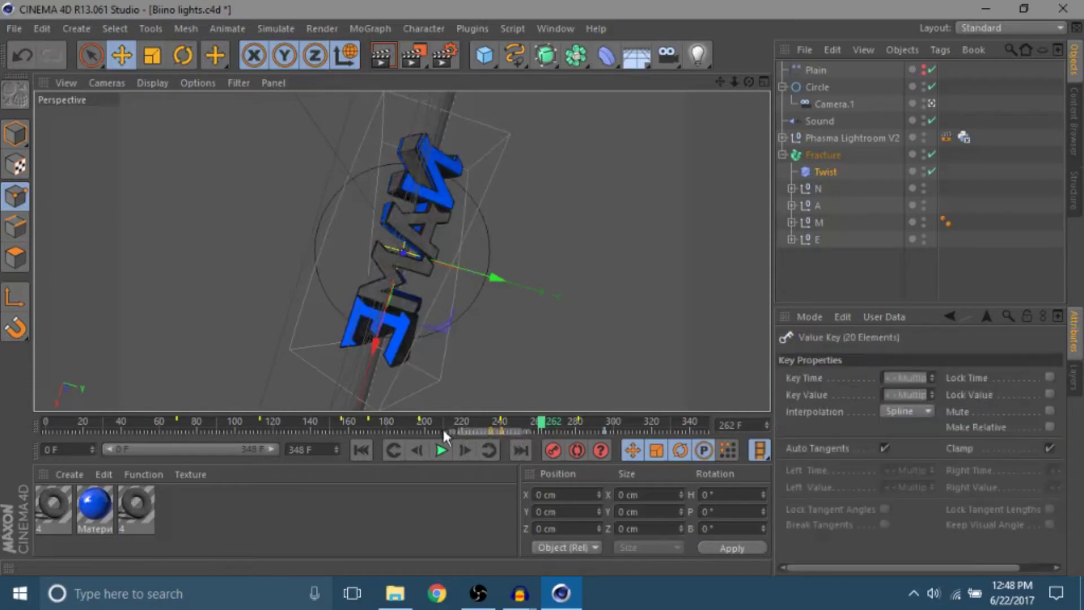
left_click(506, 431)
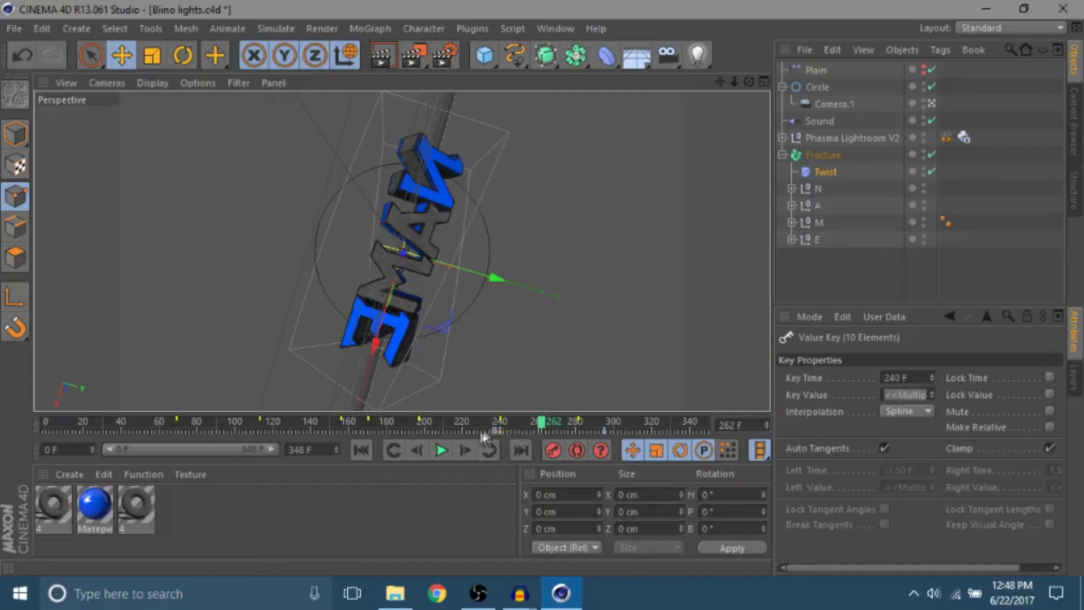
left_click_drag(509, 430, 459, 424)
left_click(442, 450)
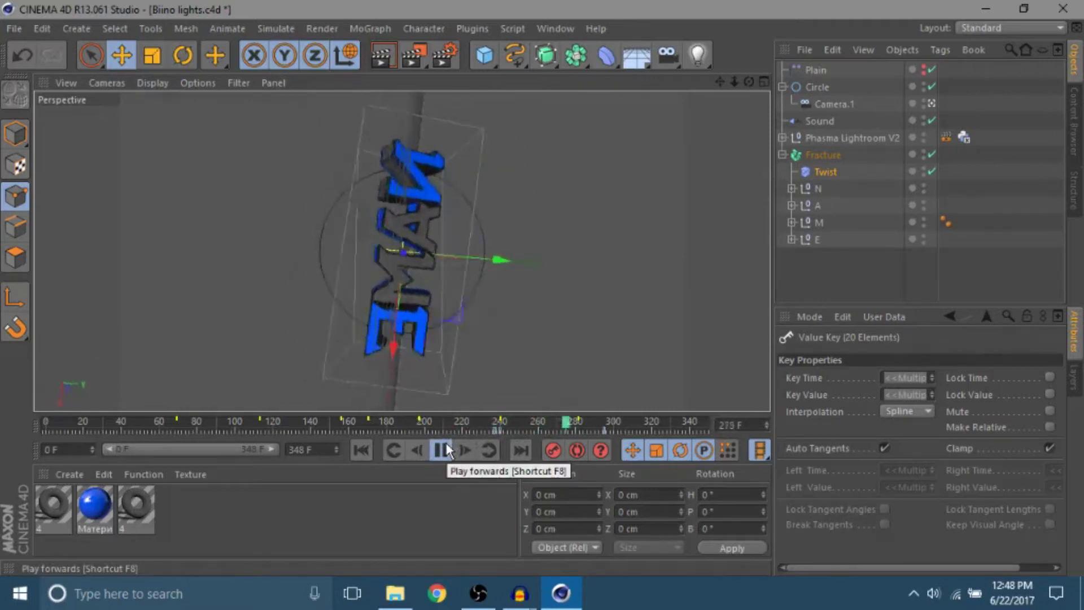
left_click(441, 450)
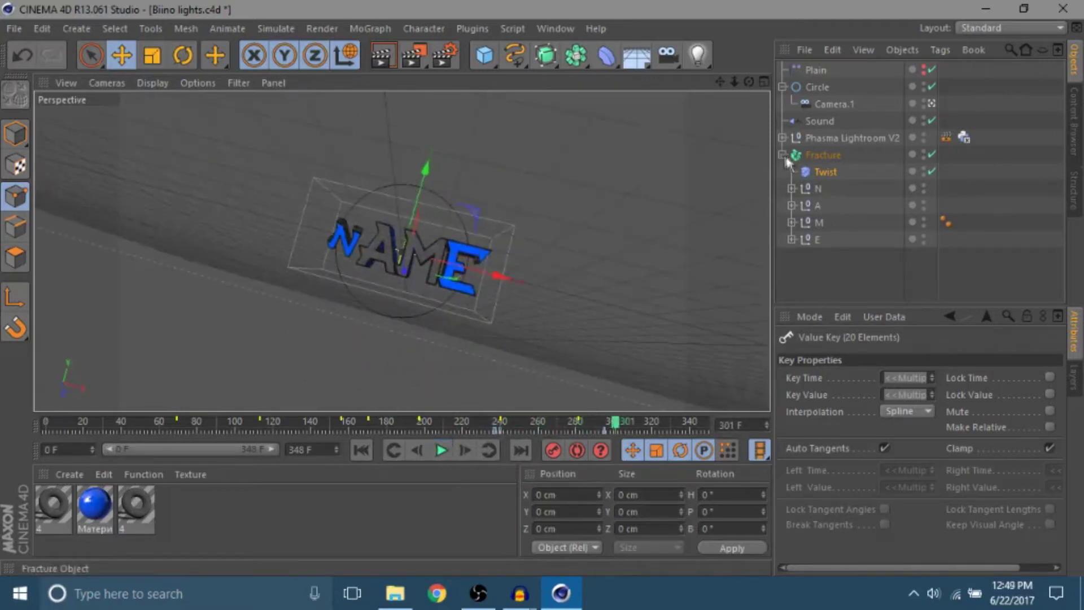
Set the Twist deformer's Angle keyframe at frame 240 to 45° and play that section to check the twist
key("ctrl+f")
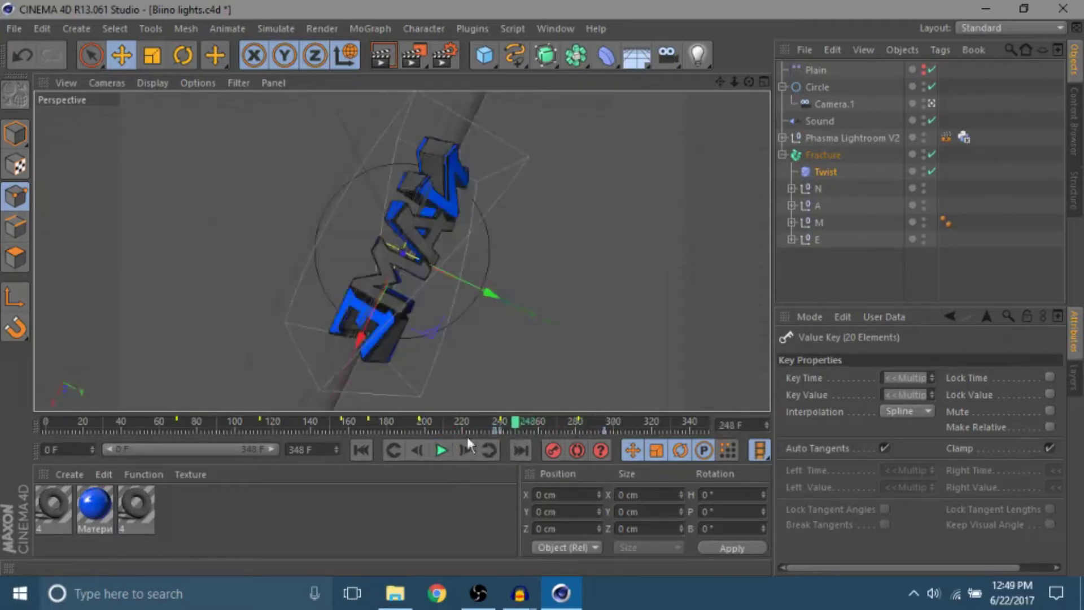
left_click(825, 171)
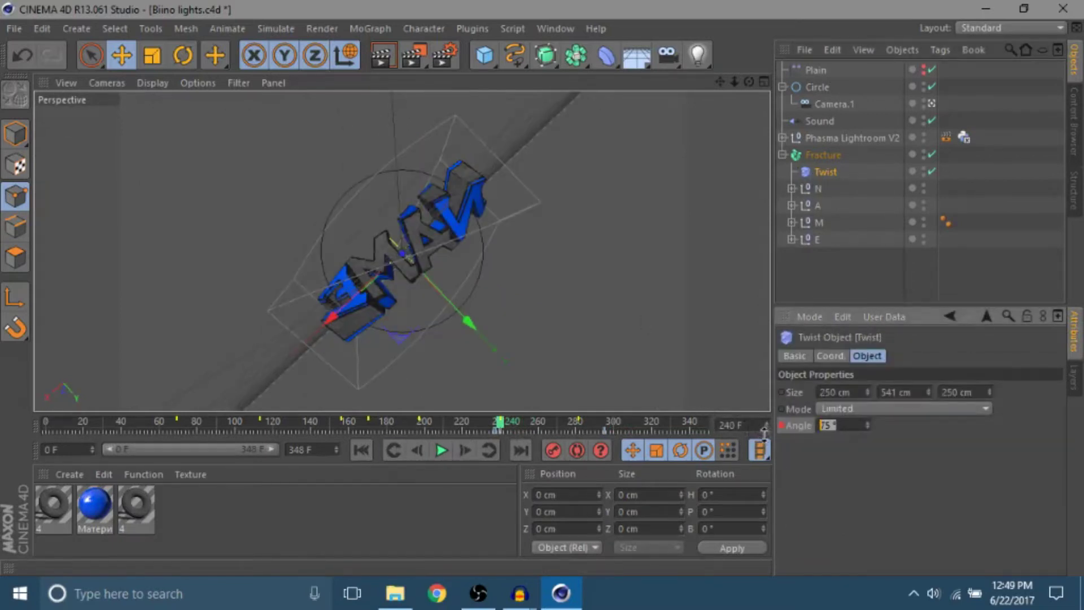
left_click(781, 425, "ctrl")
left_click(808, 274)
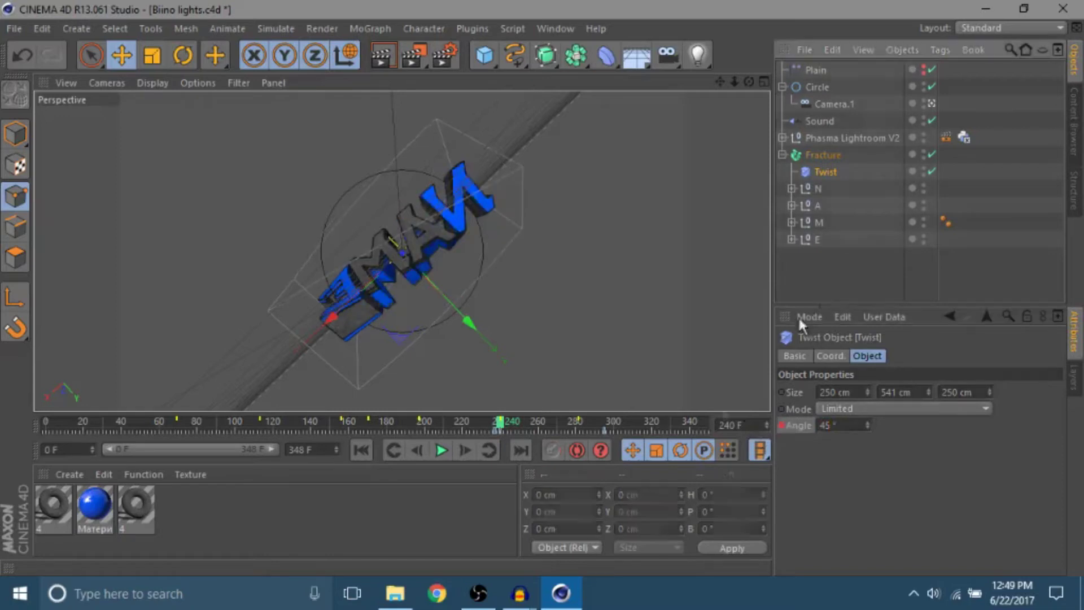
left_click_drag(497, 423, 456, 432)
left_click(441, 450)
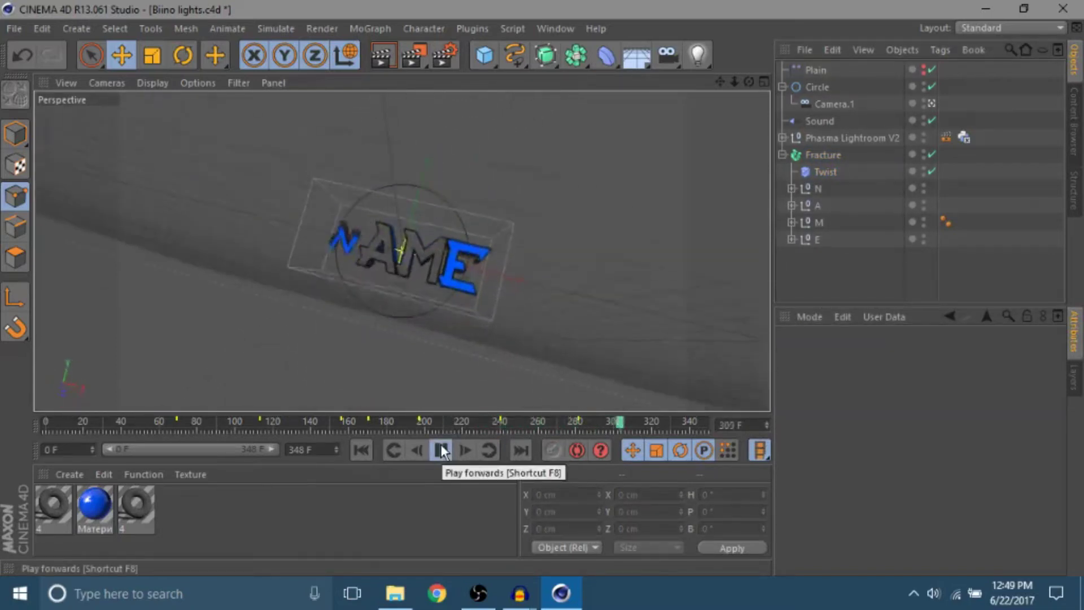
left_click(442, 450)
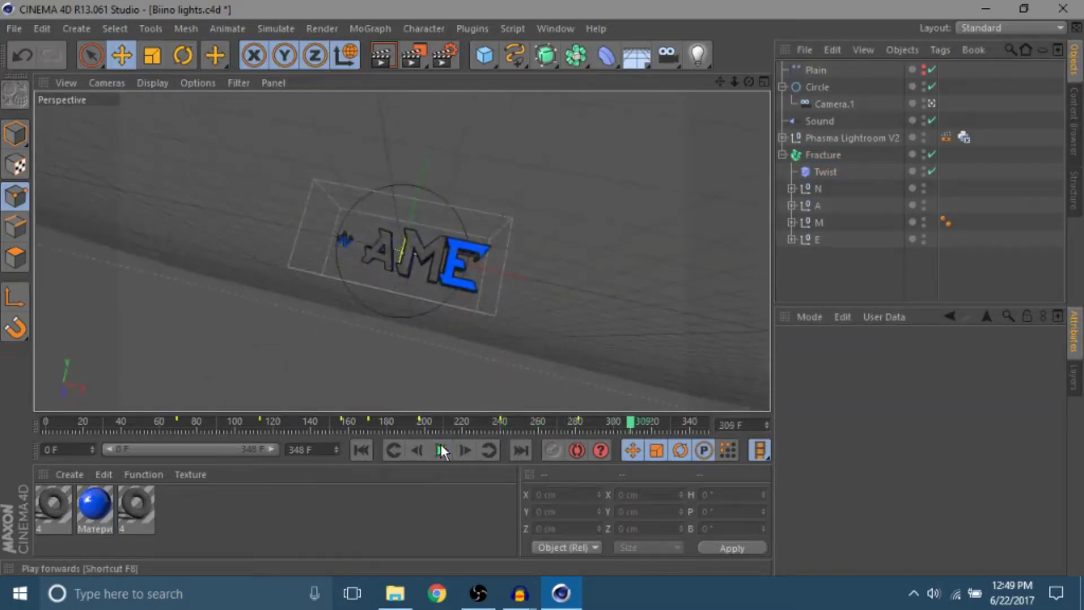
Collapse the Fracture hierarchy and play the whole animation from frame 0
left_click(362, 449)
left_click(782, 155)
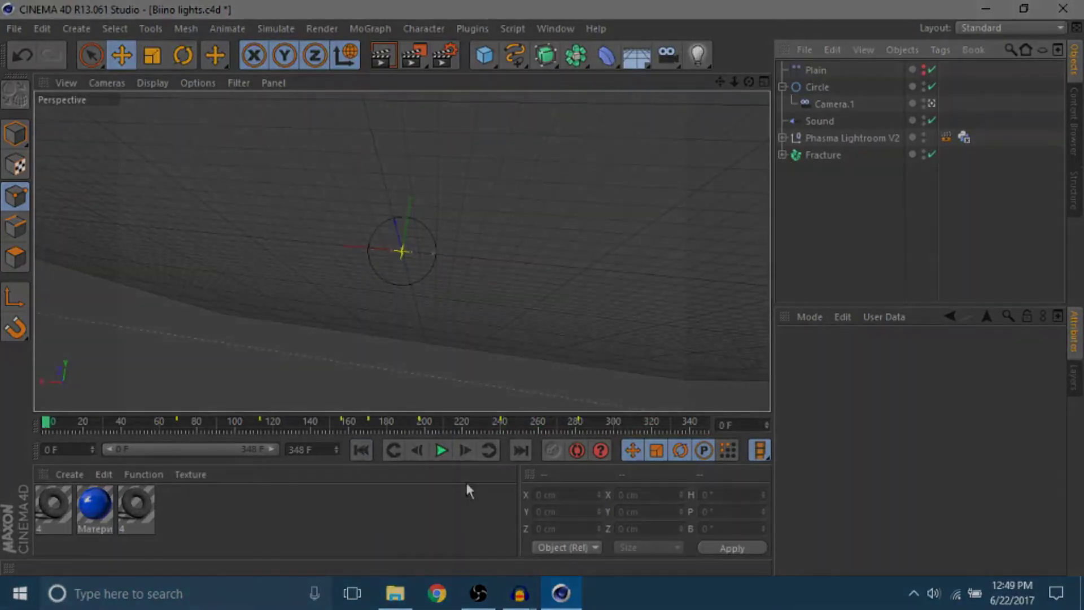
left_click(440, 450)
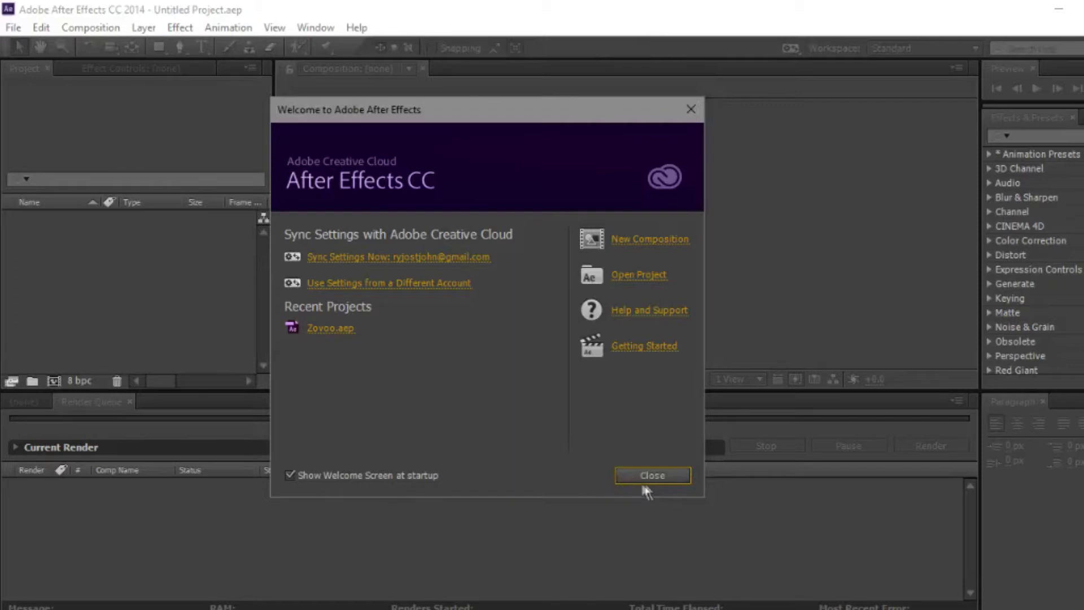
In After Effects, dismiss the welcome screen and start a file import from Documents > Ryxn Intro Pack 2017 > Render
left_click(649, 476)
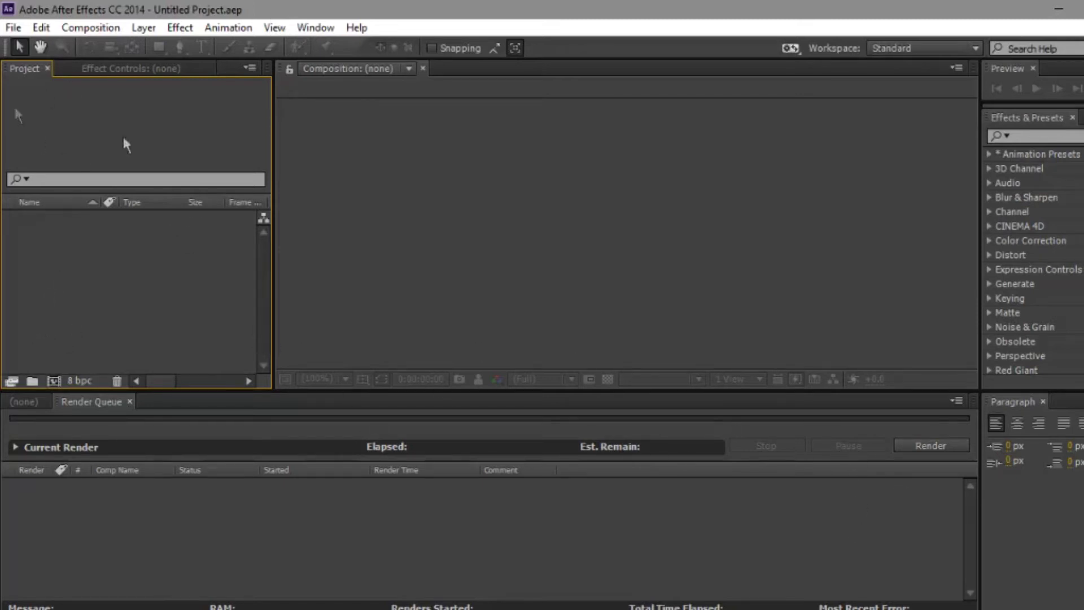
left_click(14, 29)
left_click(56, 59)
double_click(102, 283)
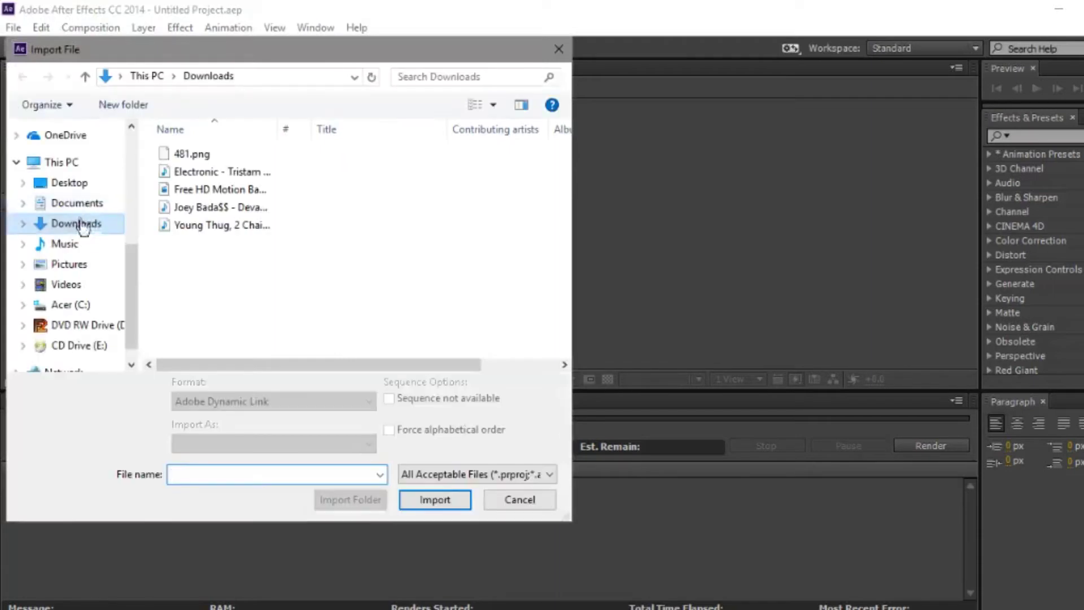
left_click(68, 183)
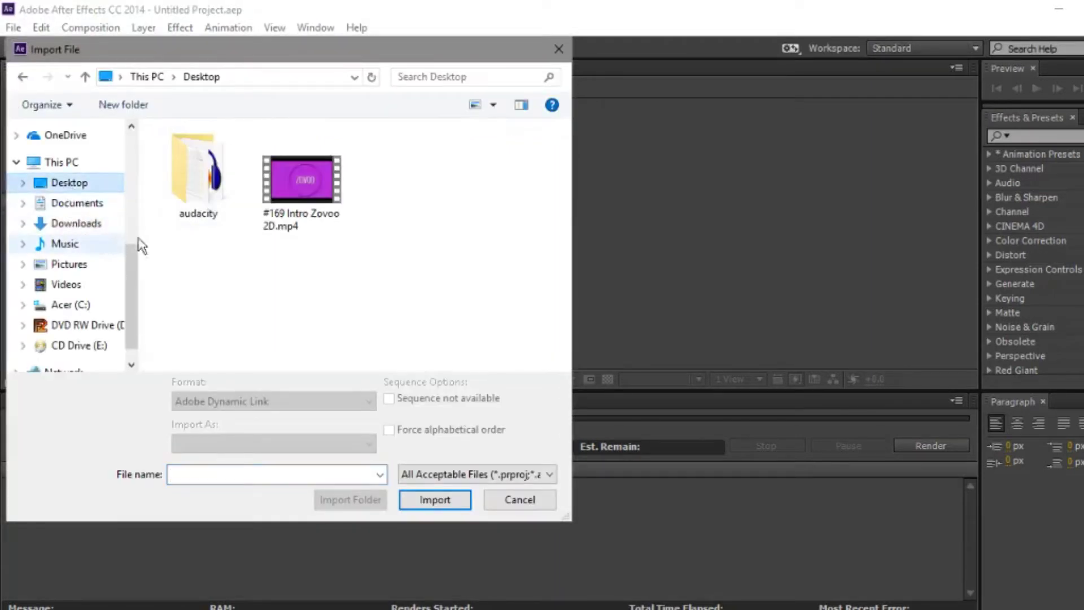
left_click(108, 203)
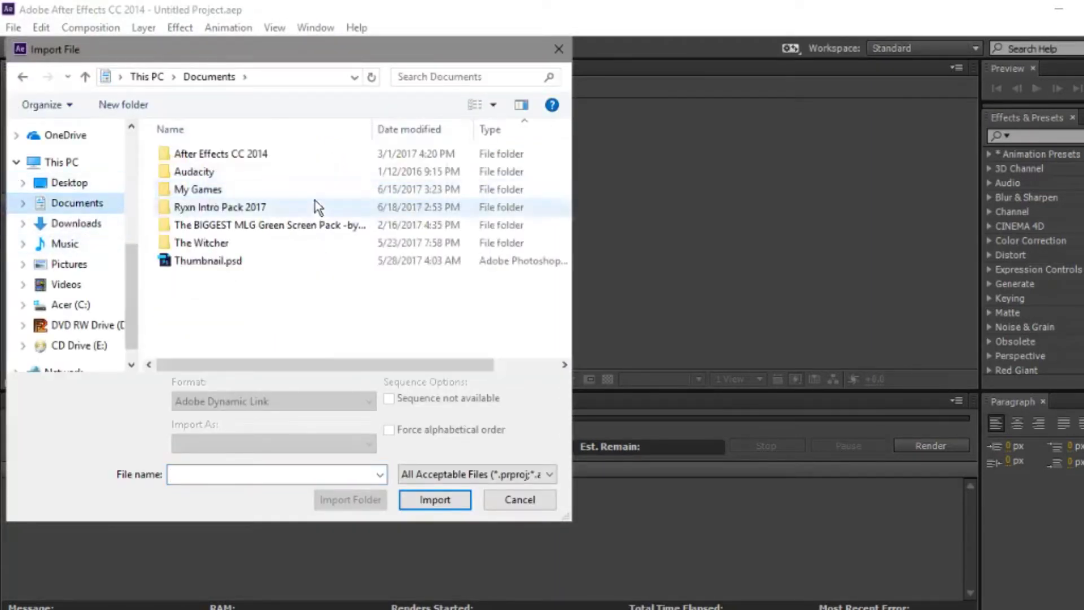
double_click(215, 207)
left_click(192, 261)
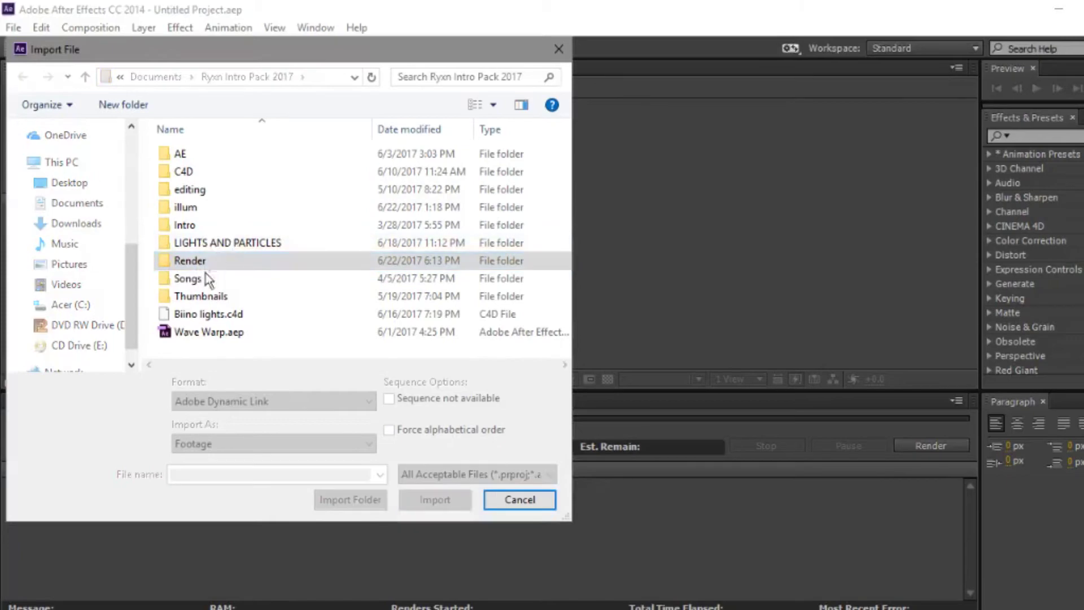
double_click(204, 261)
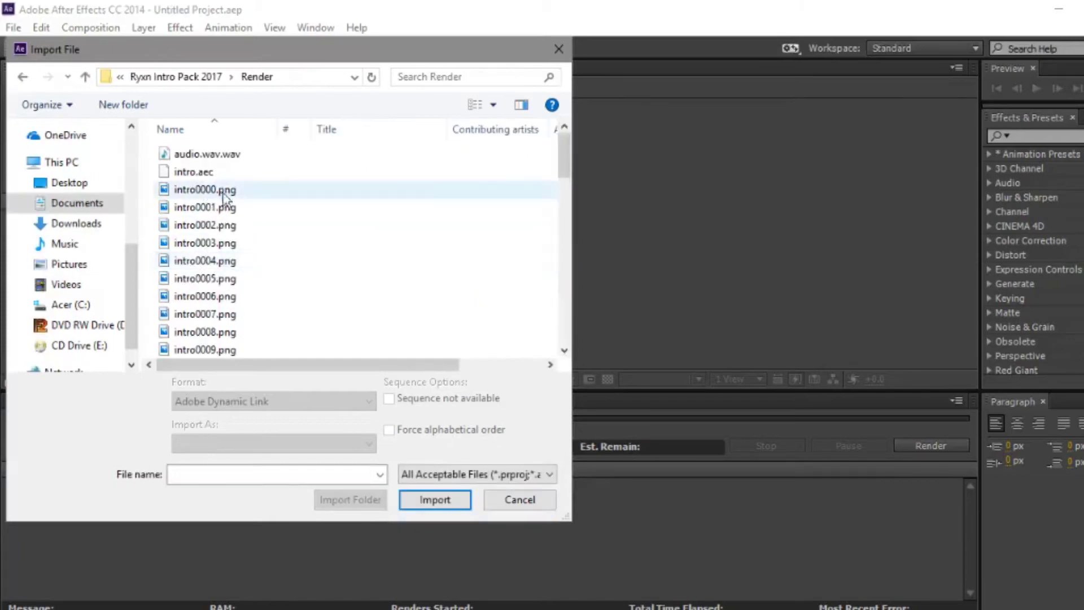
Import audio.wav.wav and intro.aec together from the Render folder
scroll(206, 198, "up", 4, "ctrl")
left_click(198, 191)
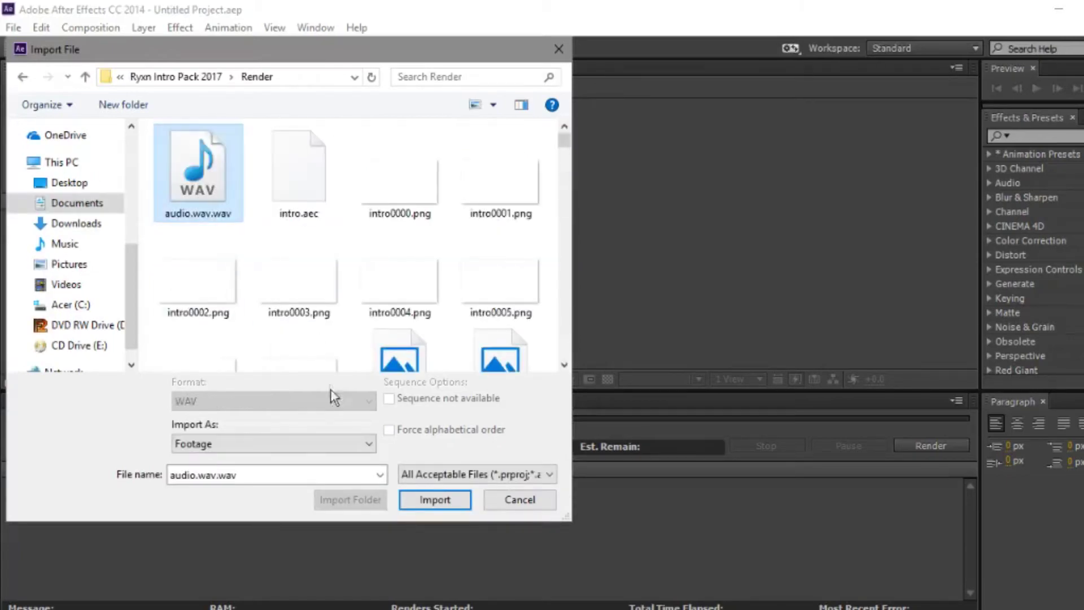
left_click(283, 189, "ctrl")
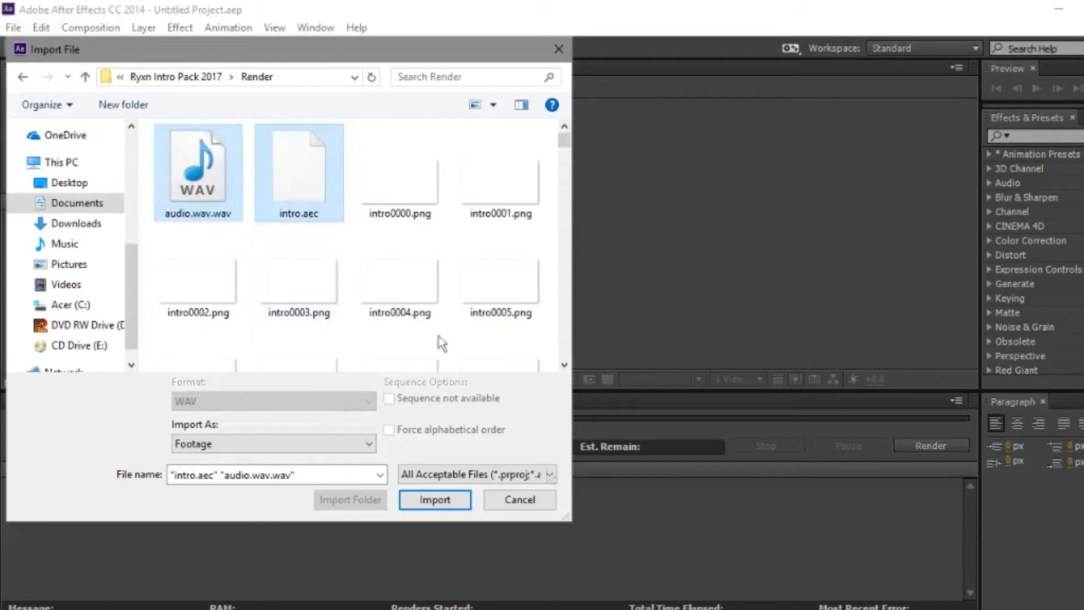
left_click(435, 499)
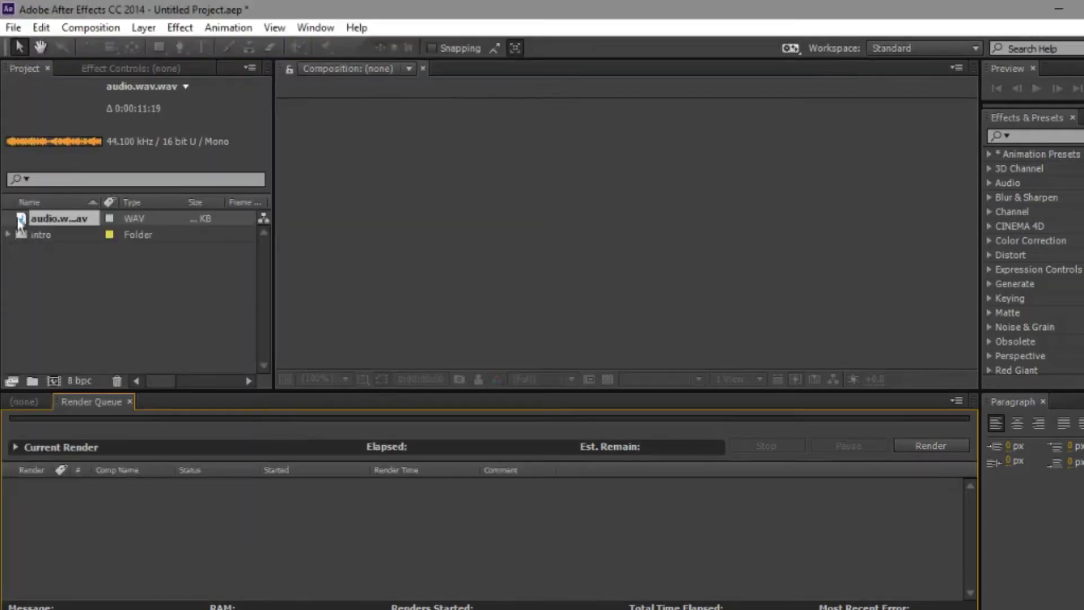
Open the composition inside the imported intro folder and add audio.wav.wav as its lowest layer
left_click(19, 247)
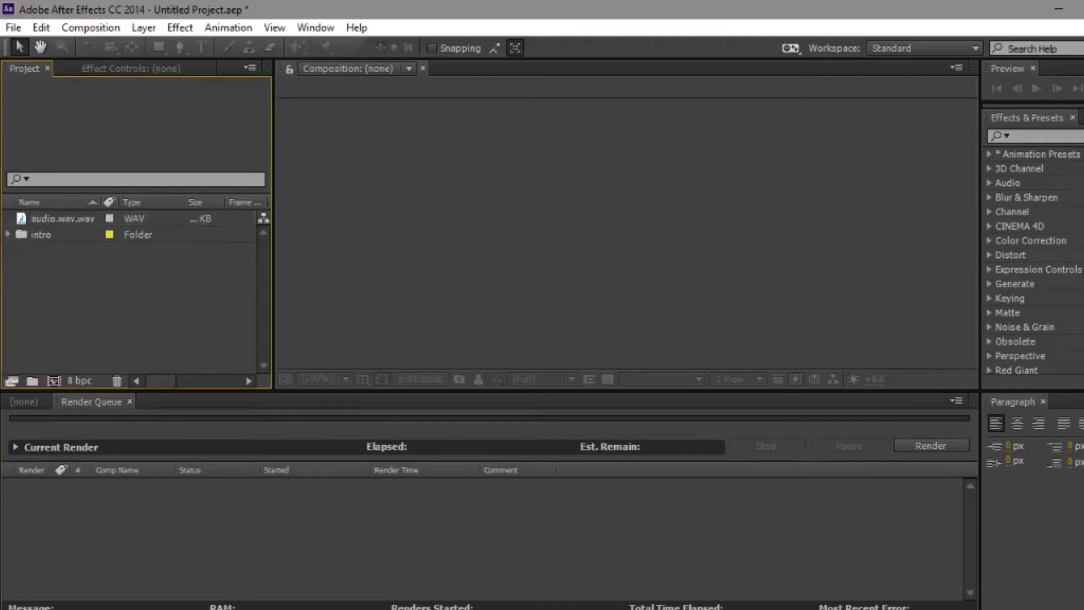
left_click(7, 234)
double_click(54, 249)
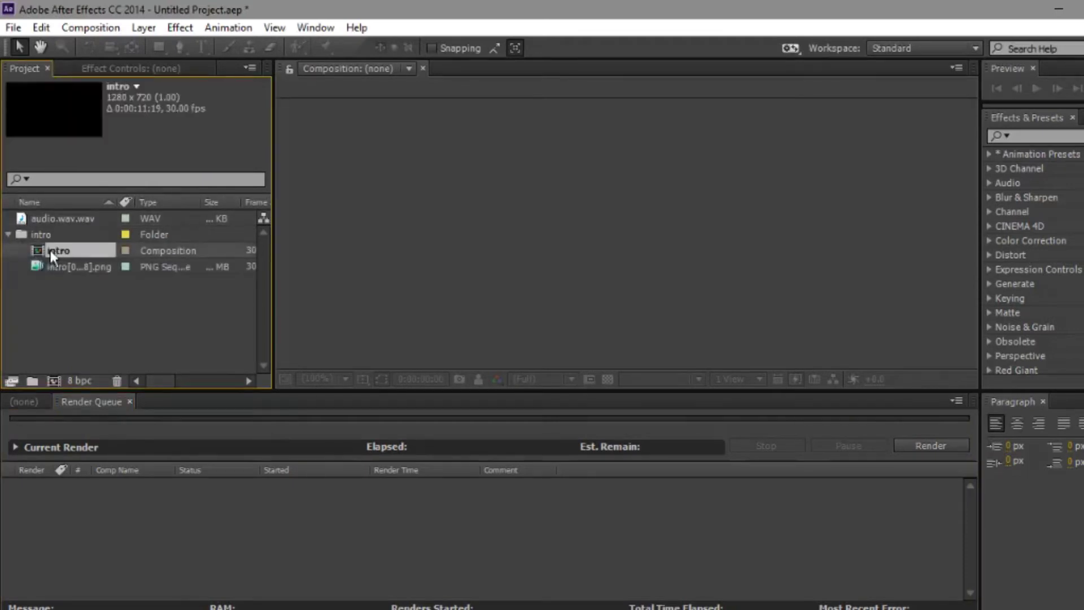
left_click(9, 235)
left_click(81, 297)
left_click_drag(62, 219, 161, 548)
left_click(612, 566)
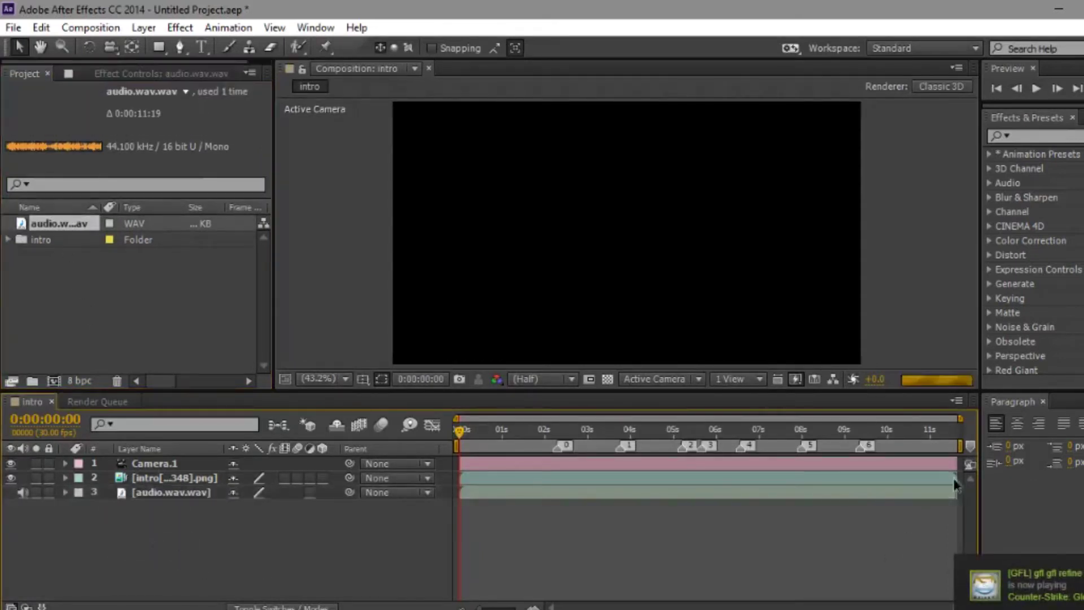
Close the Paragraph panel to widen the timeline and set the composition's preview resolution to Quarter
left_click(1043, 402)
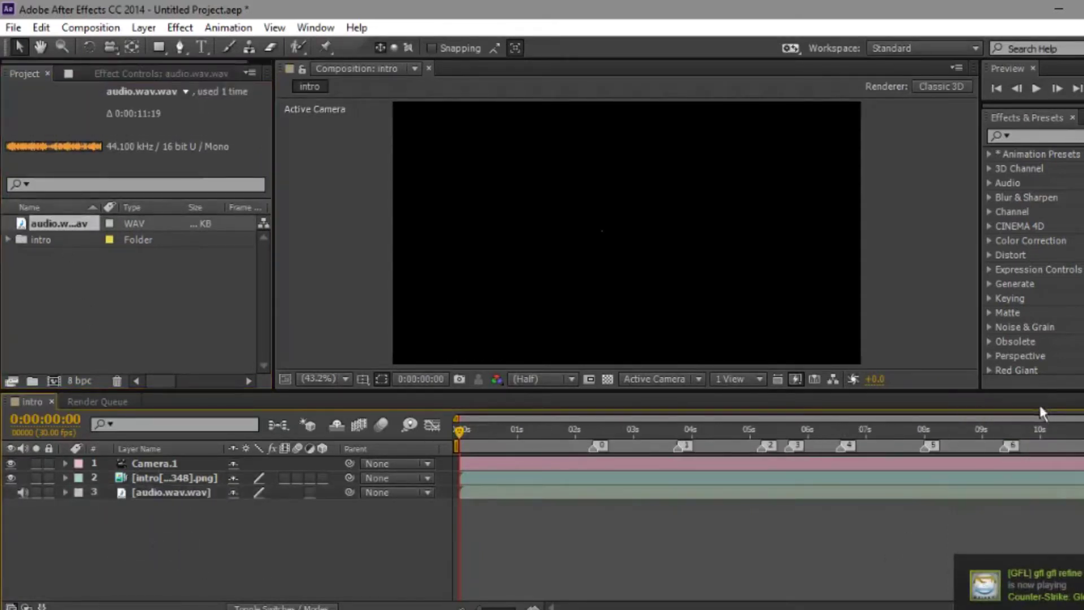
left_click(524, 379)
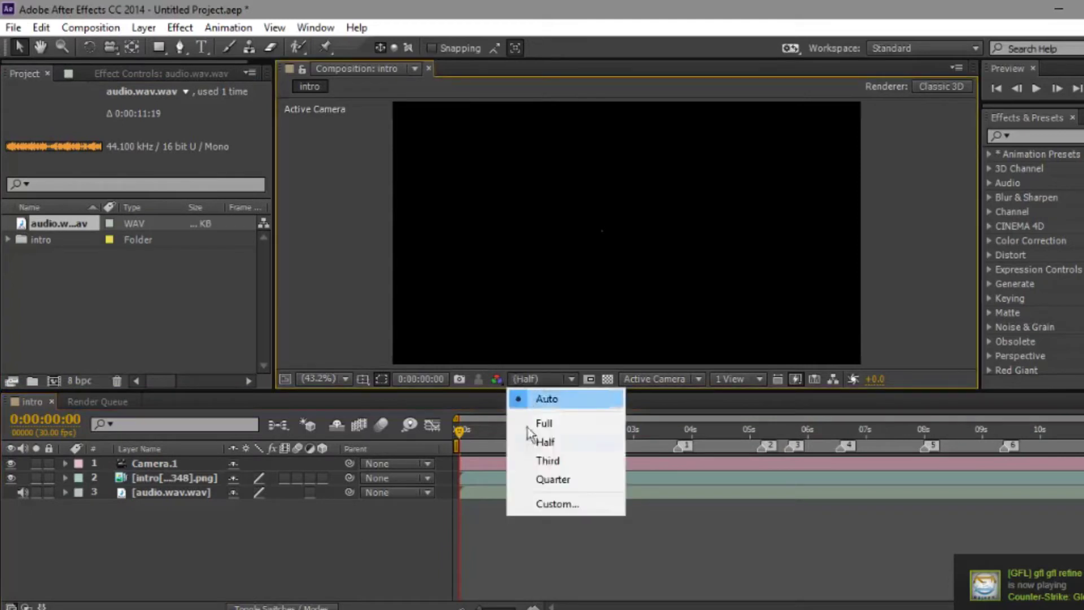
left_click(527, 477)
left_click(422, 525)
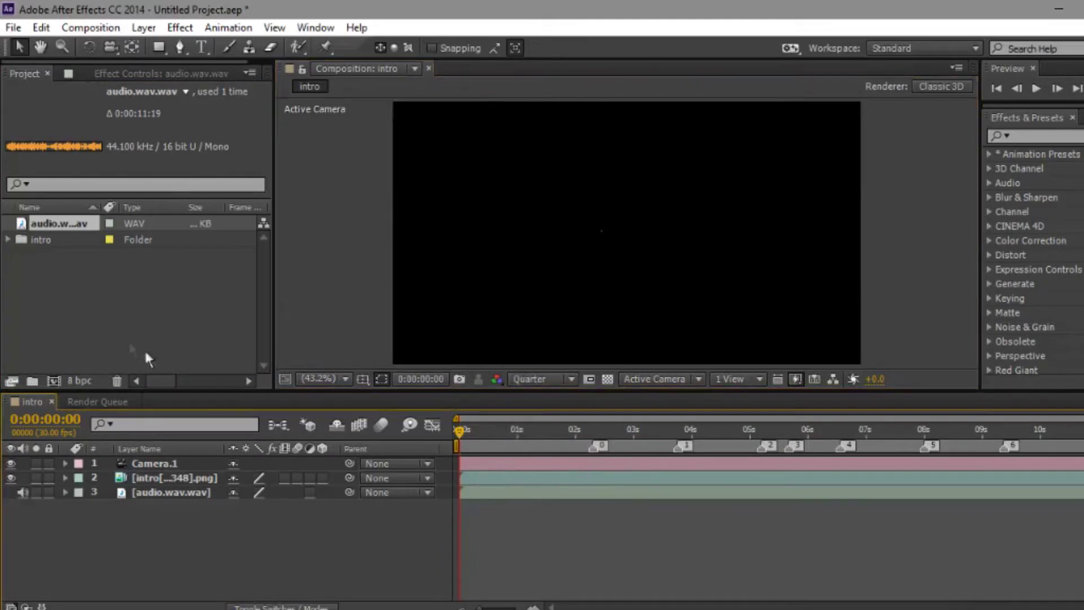
left_click(144, 350)
left_click(303, 528)
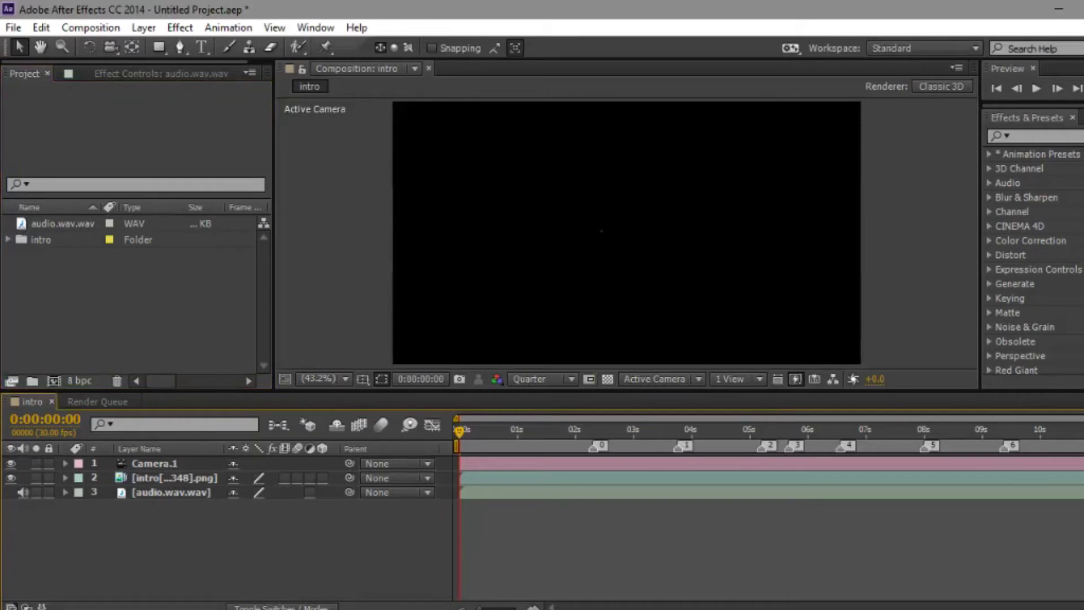
Run a RAM preview of the intro composition with its audio
left_click(1082, 88)
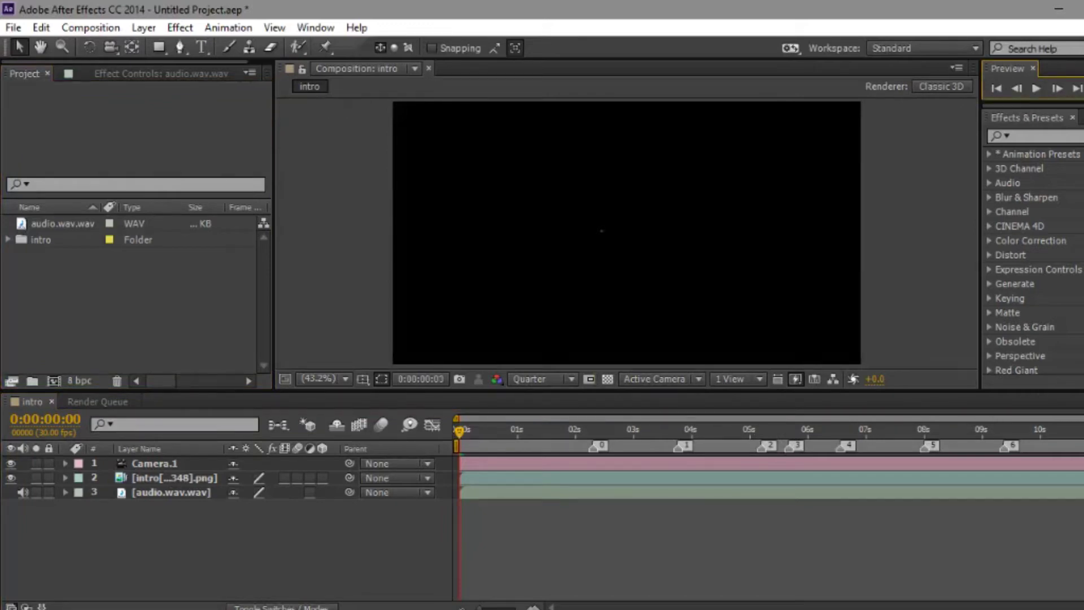
left_click(1082, 89)
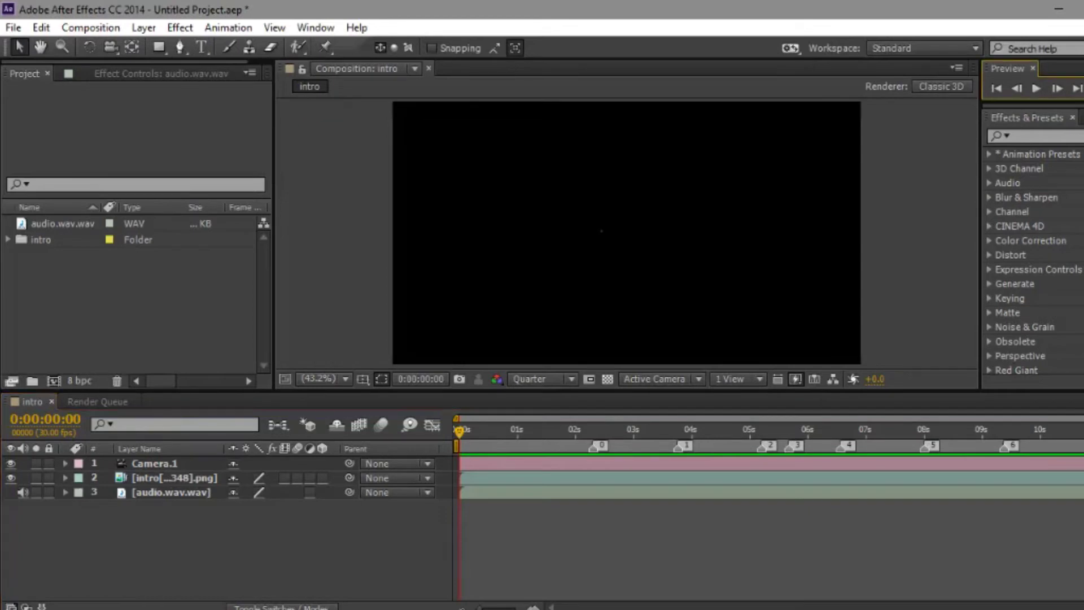
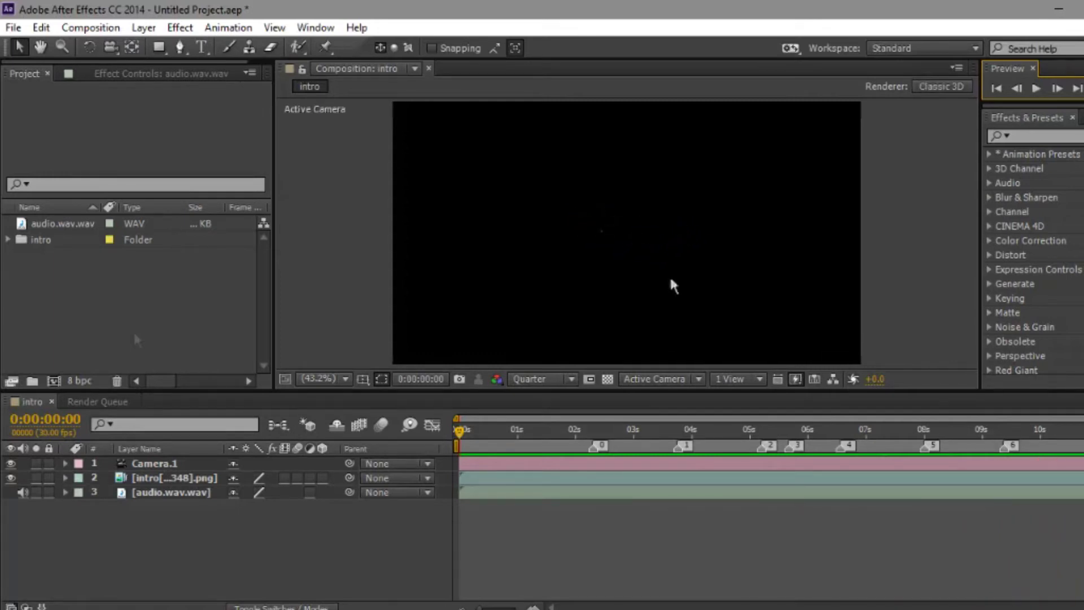
left_click(35, 332)
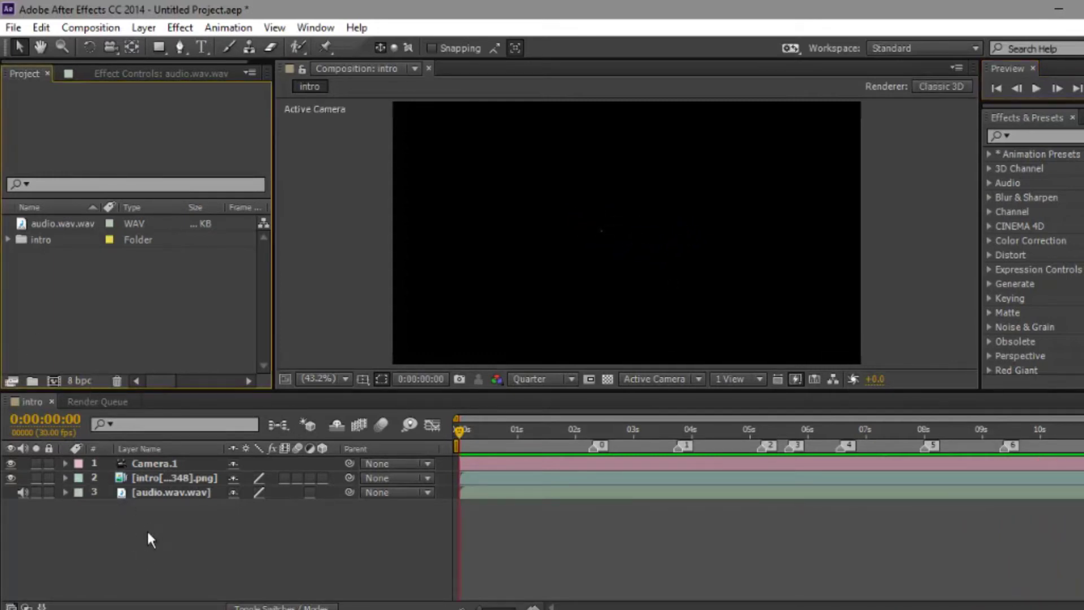
Create a black solid named Fade as the uppermost layer of the intro composition
left_click(155, 465)
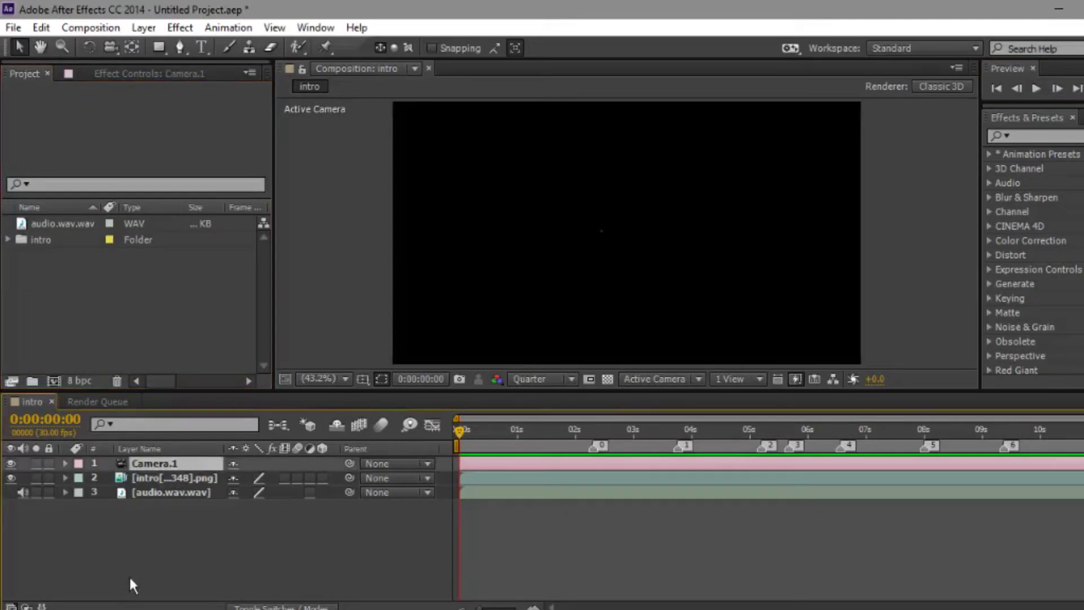
right_click(161, 537)
left_click(80, 537)
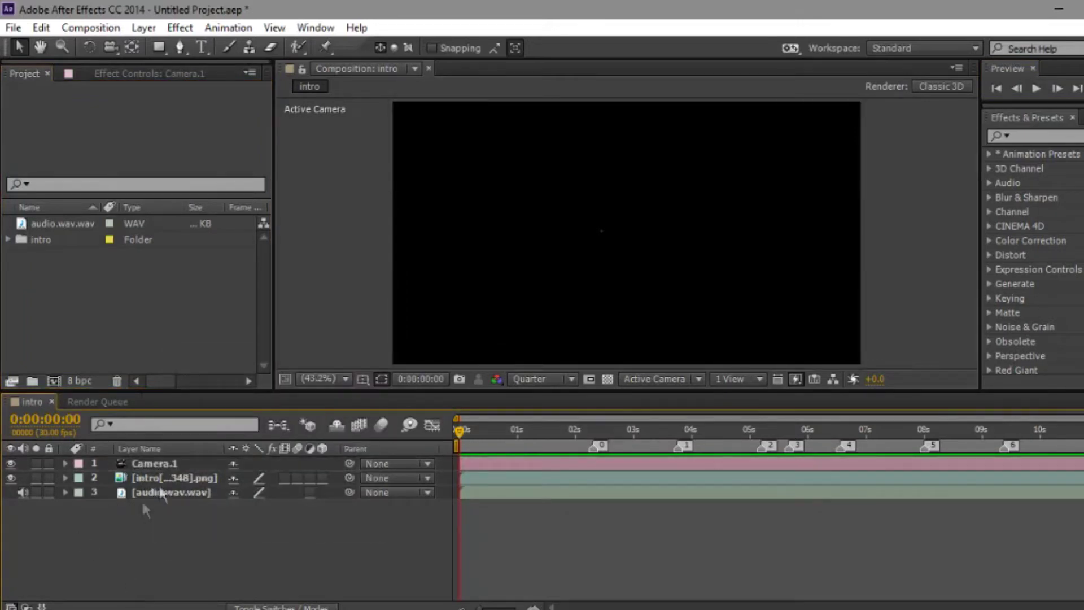
right_click(119, 543)
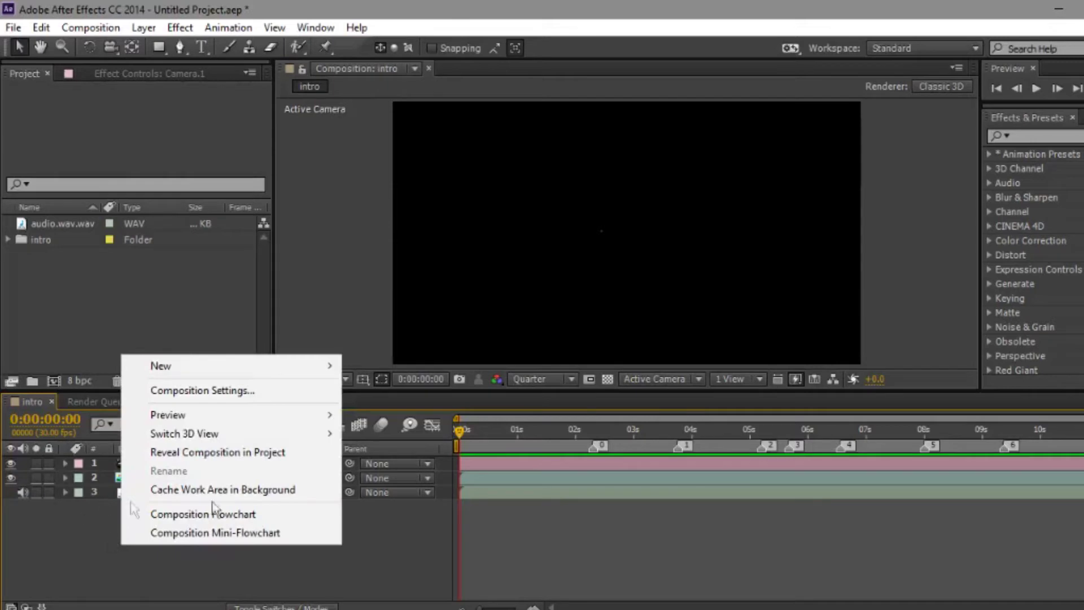
mouse_move(229, 367)
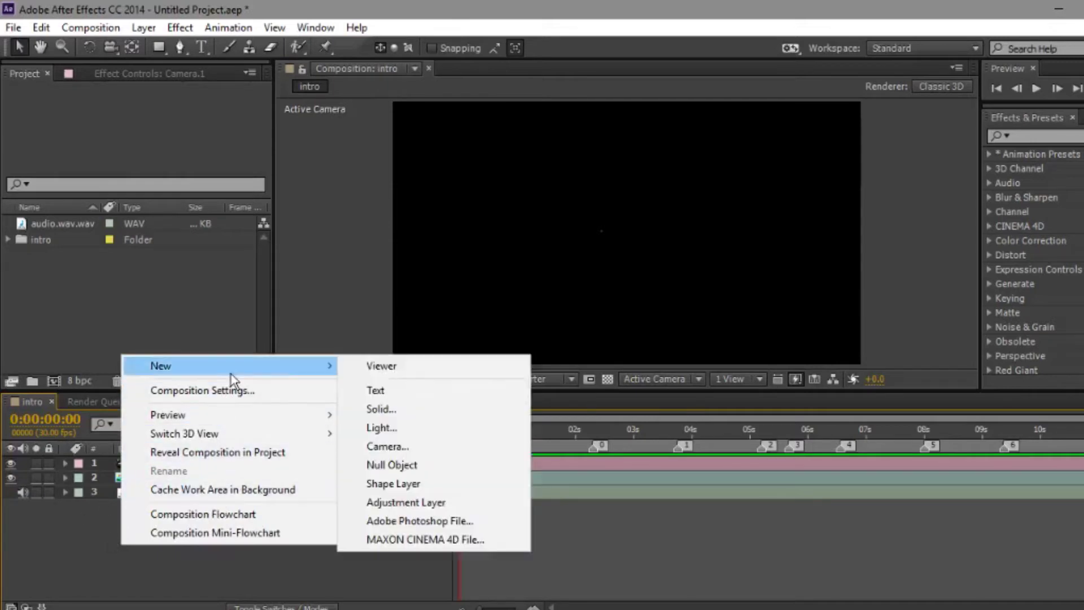
left_click(388, 412)
type("Fade")
key("Return")
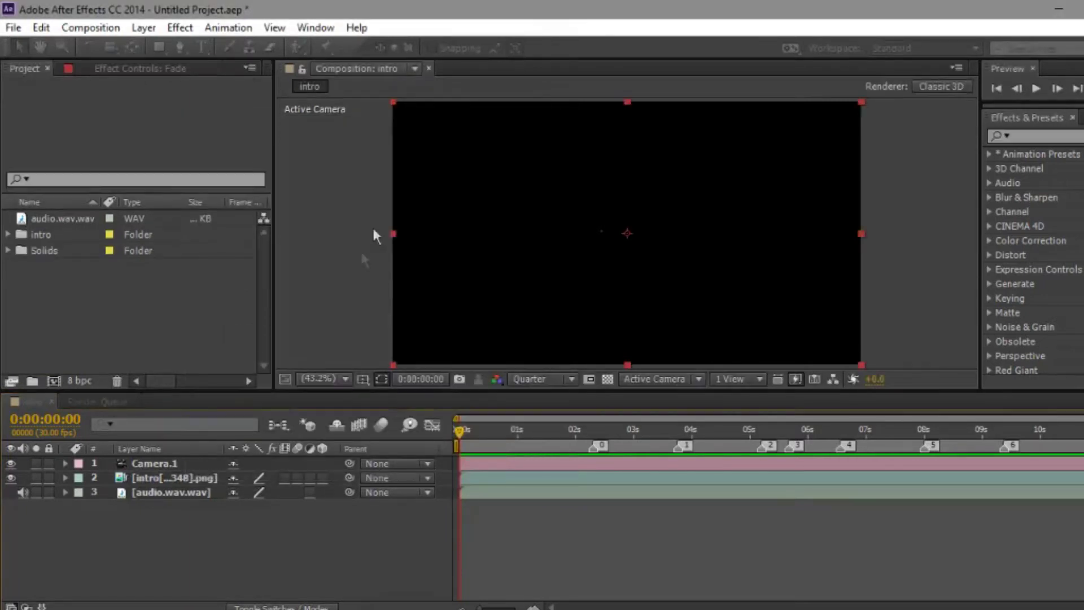
Add an adjustment layer directly above Camera.1 and rename it BlackBars
left_click(158, 476)
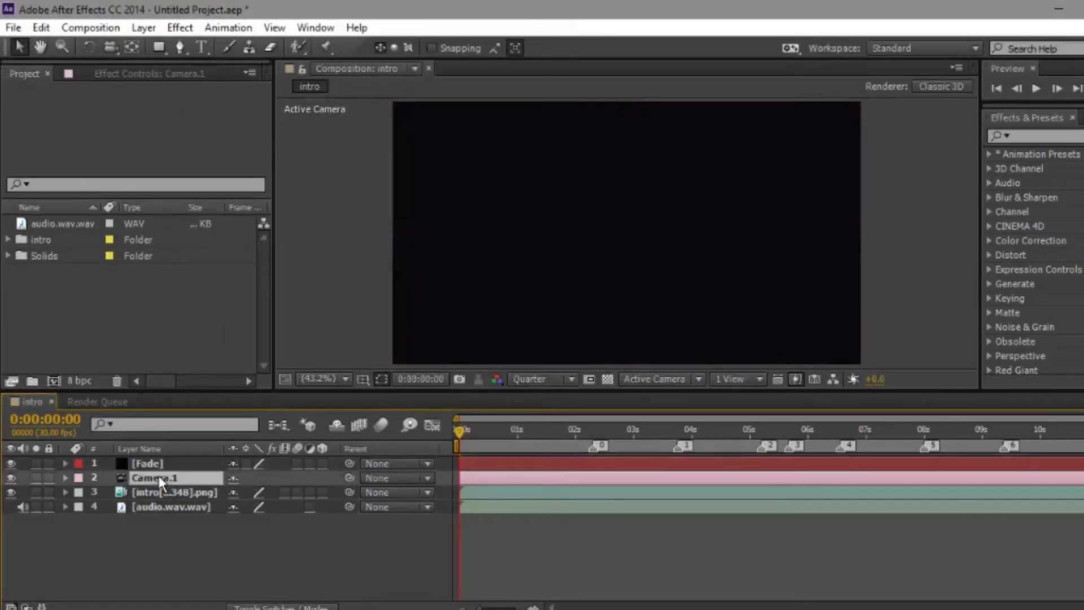
right_click(166, 531)
mouse_move(226, 354)
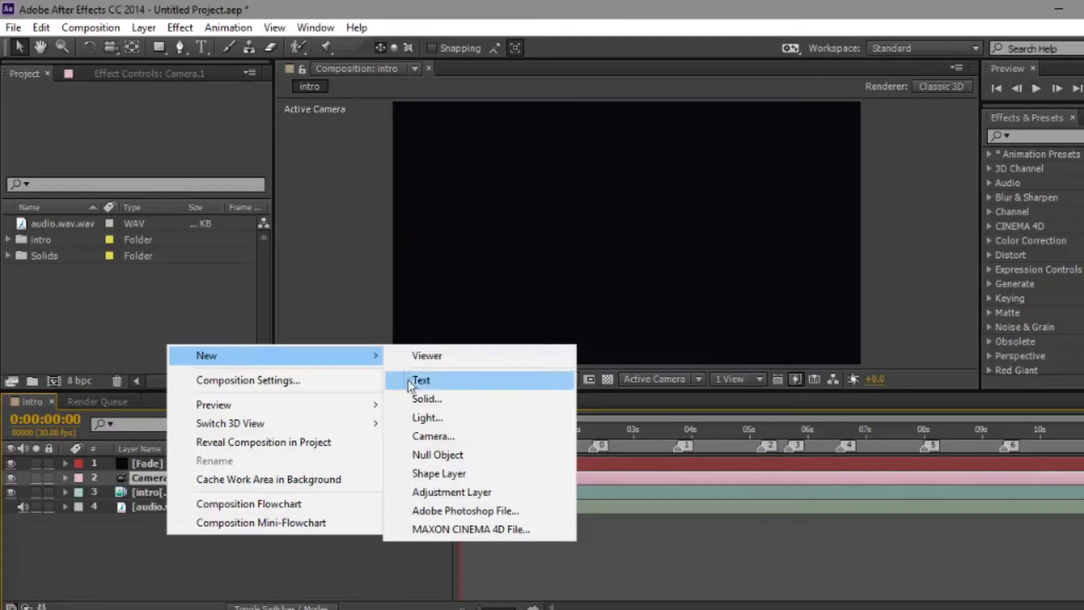
left_click(429, 491)
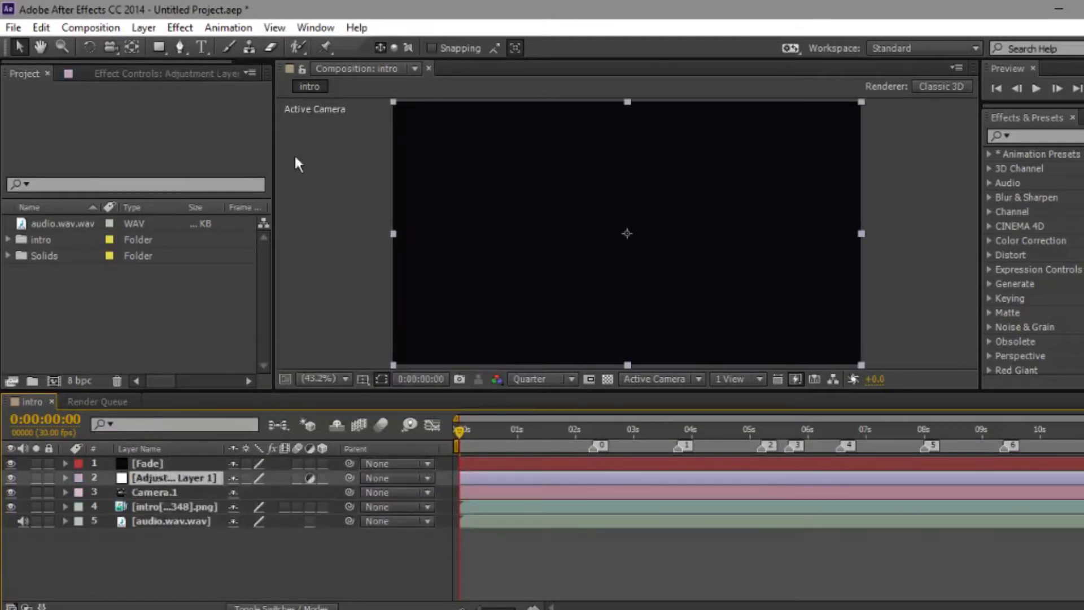
right_click(297, 164)
left_click(368, 119)
type("BlackBars")
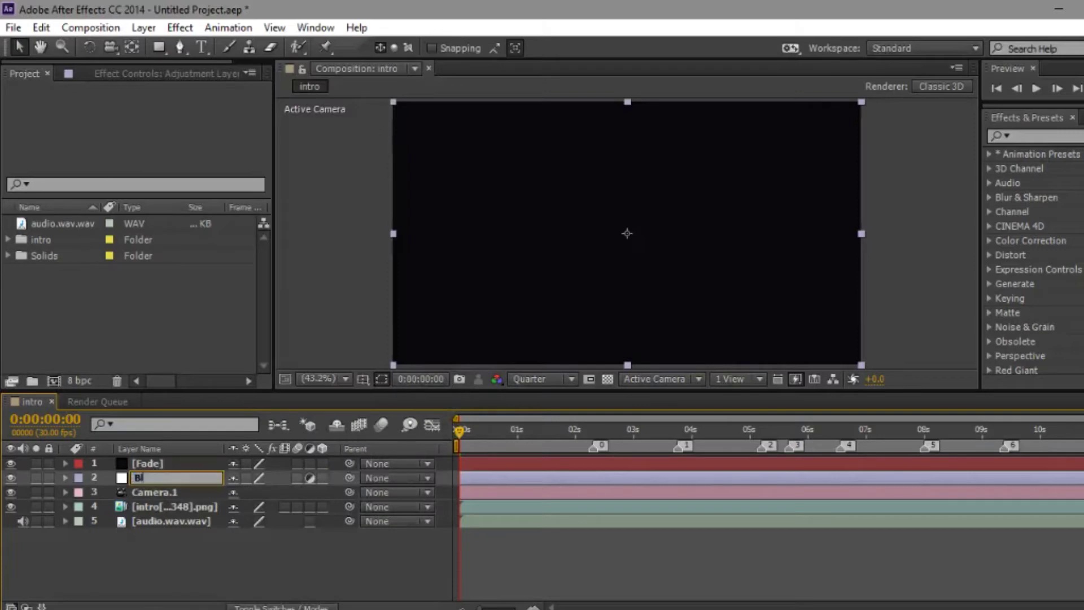
left_click(144, 576)
Find the Motion Tile effect and apply it to the BlackBars layer
left_click(1019, 134)
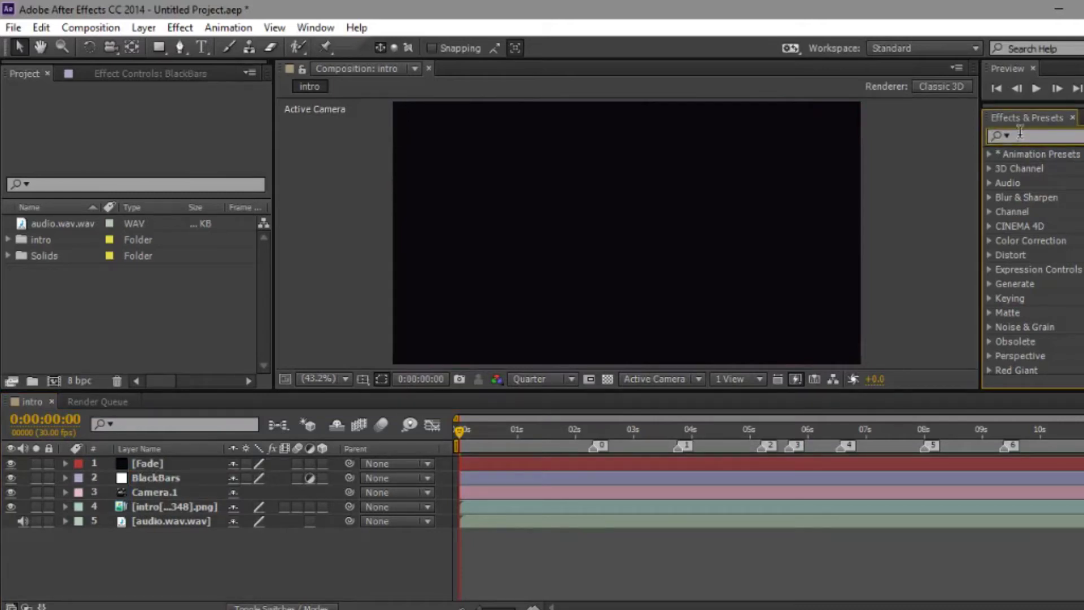
type("motion")
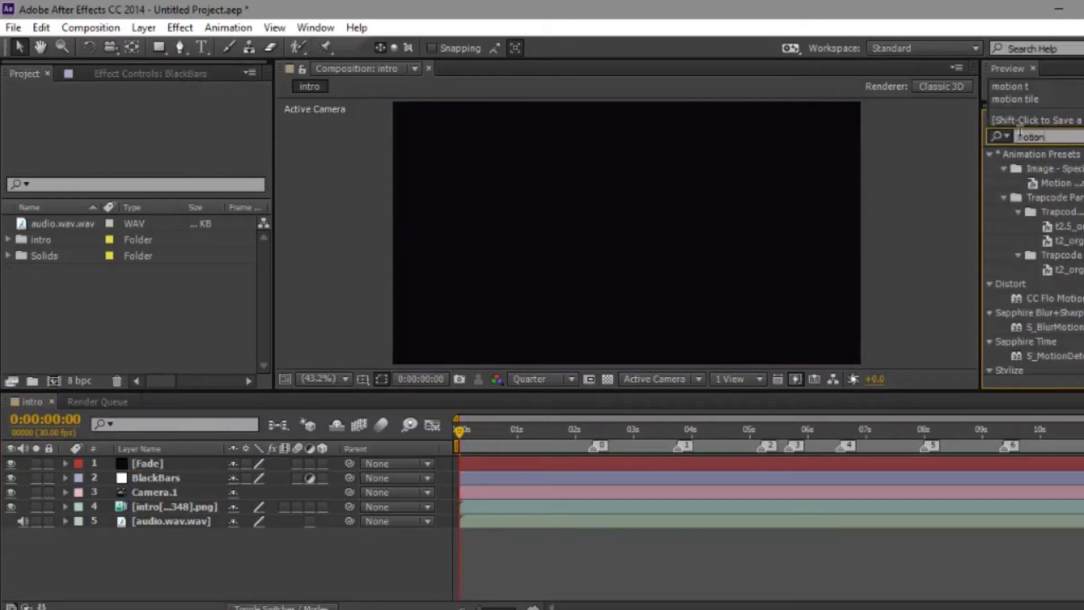
type(" tile")
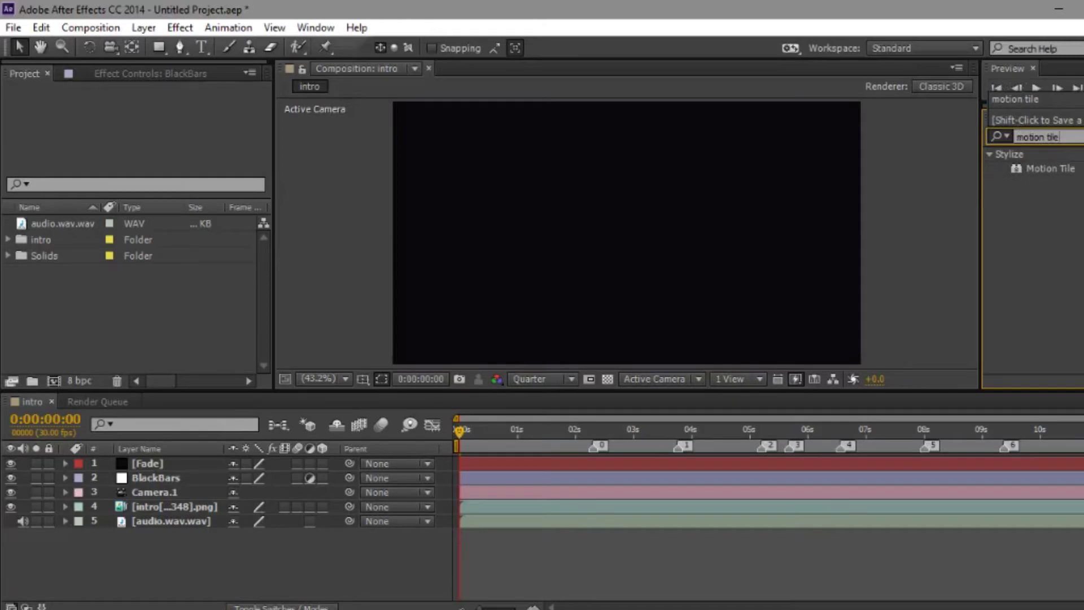
left_click_drag(1042, 172, 173, 478)
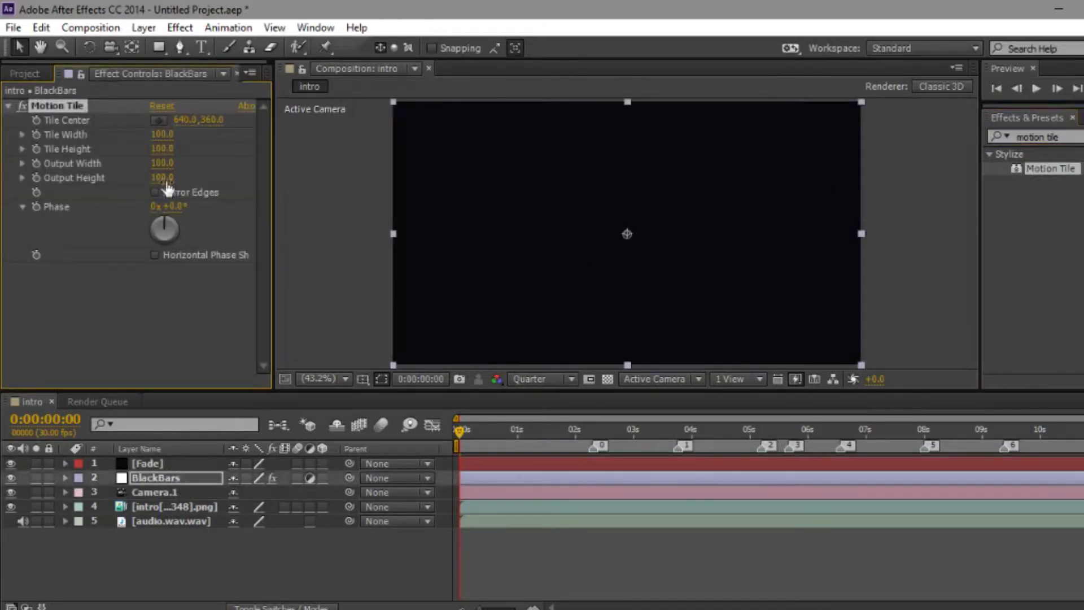
Set Motion Tile's Output Height to 25 at 0:00:00:00 and enable keyframing for it
left_click(462, 435)
left_click(164, 178)
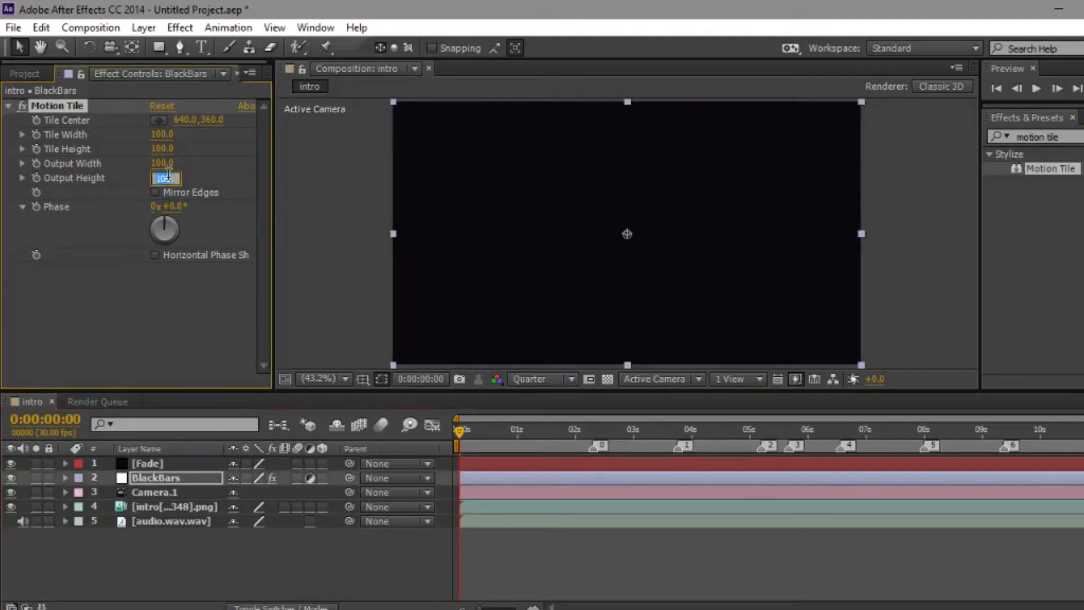
left_click(36, 177)
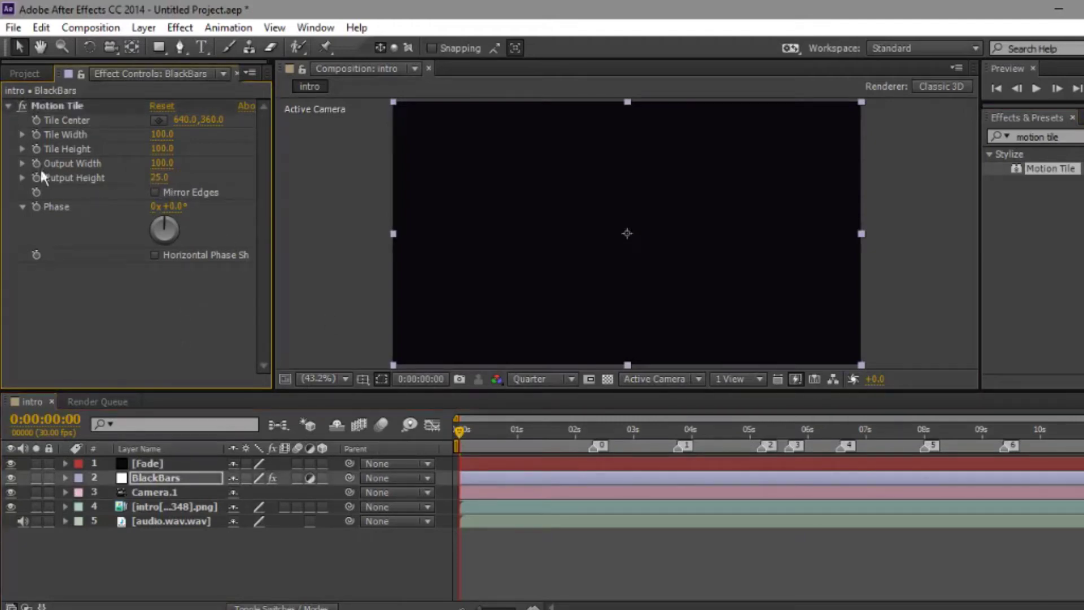
Keyframe the Fade layer's opacity at 100% at 0:00:00:00 and 0% at 0:00:01:14
left_click(152, 460)
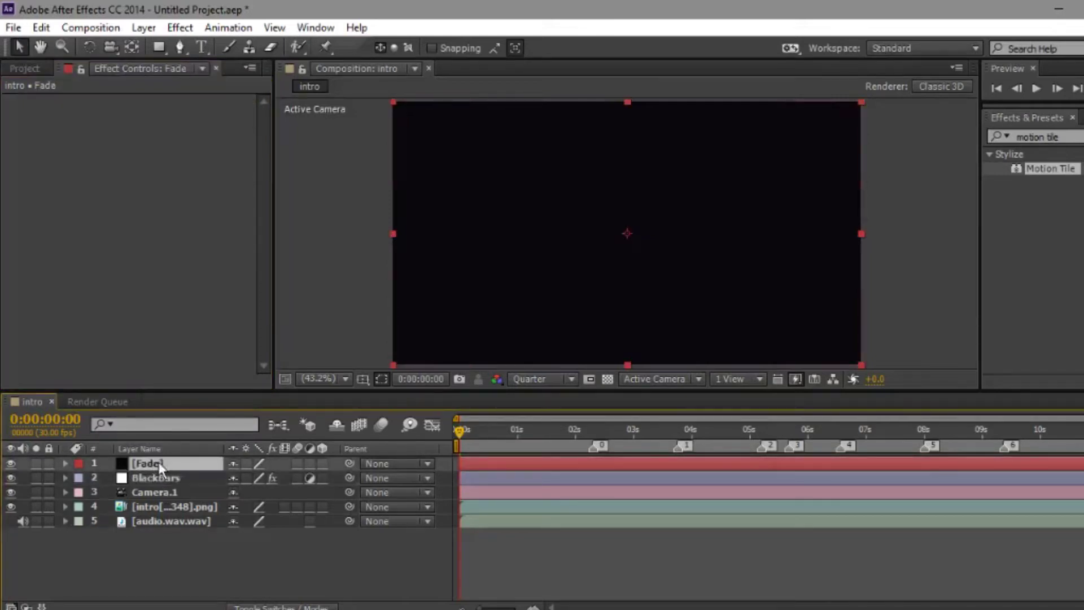
key("t")
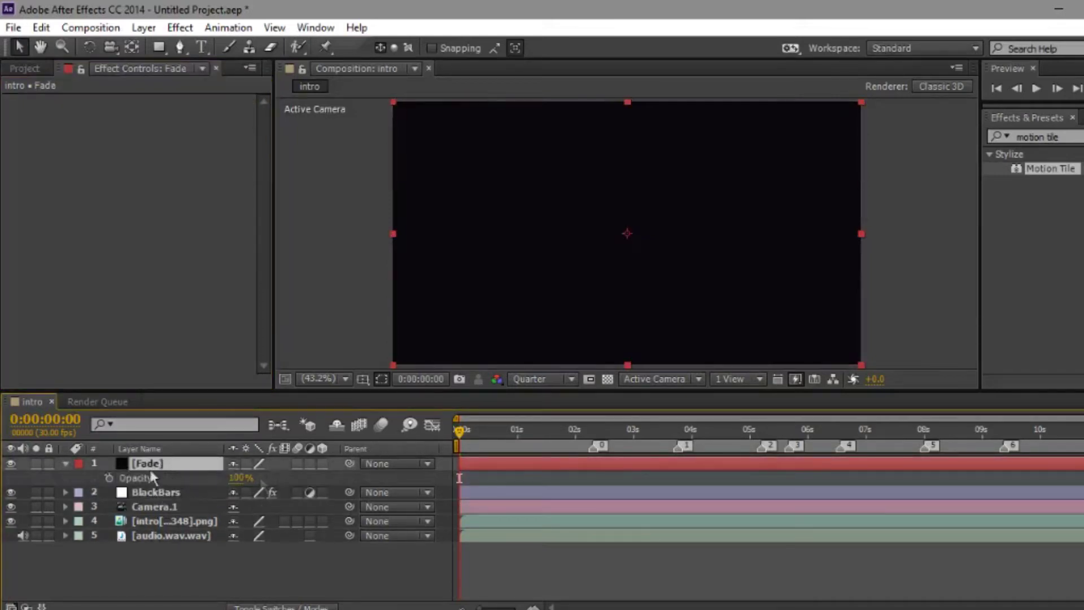
left_click(109, 478)
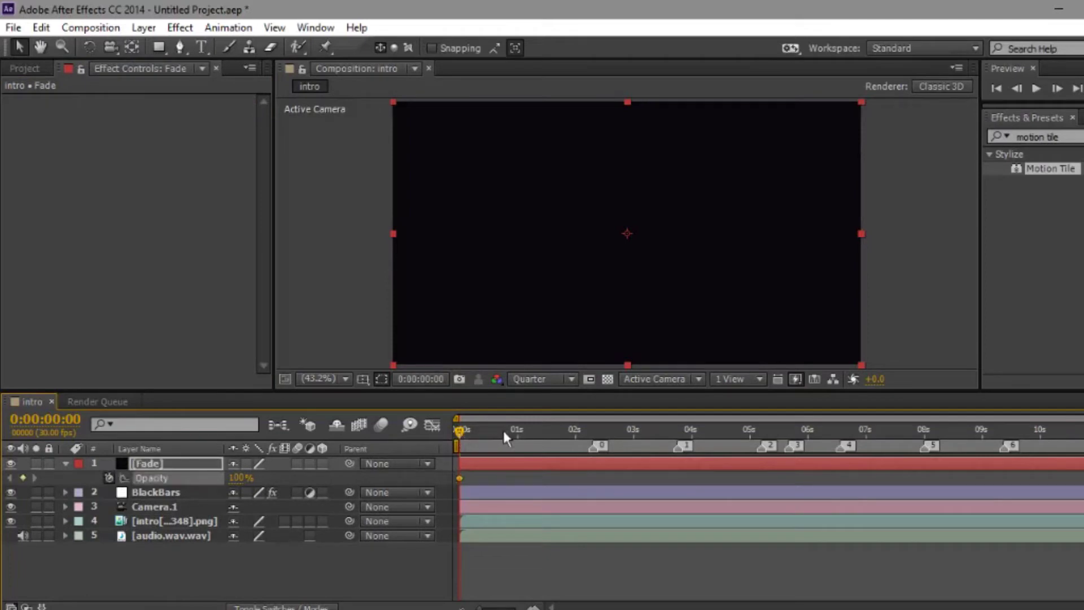
left_click(544, 429)
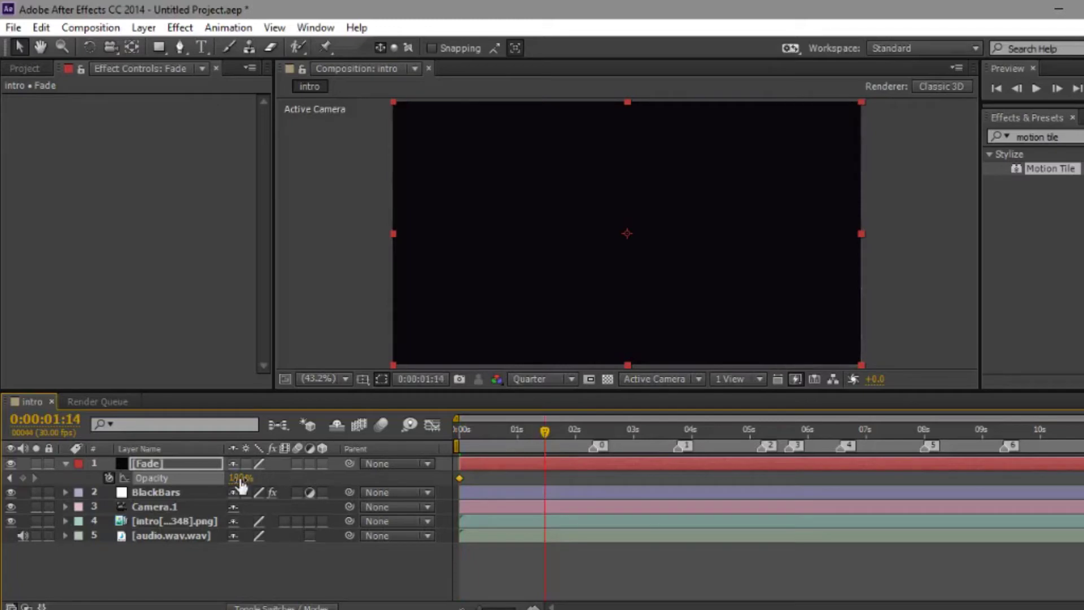
left_click_drag(241, 484, 186, 483)
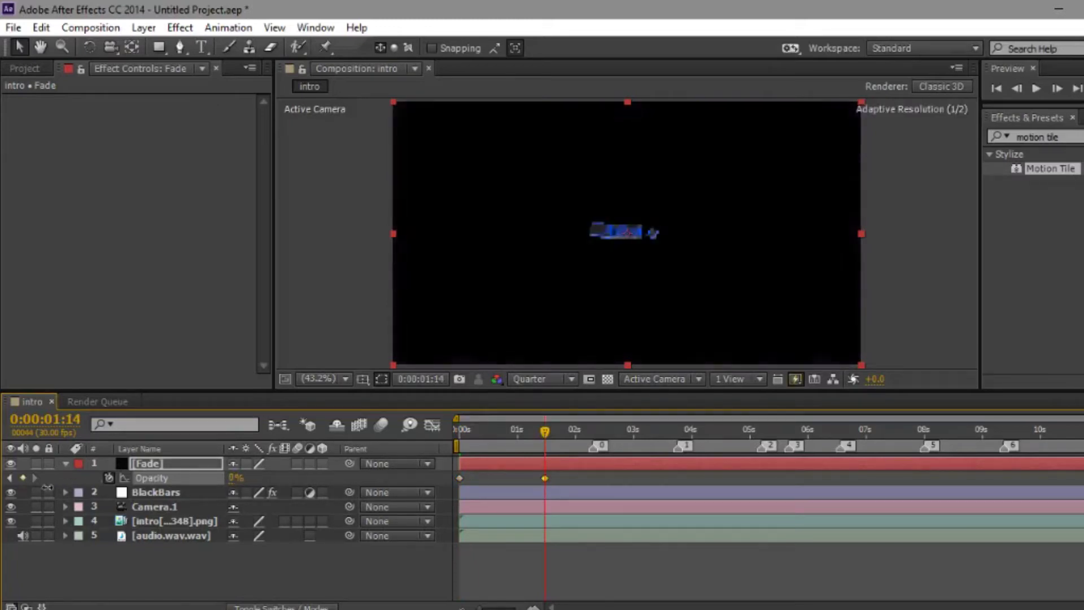
Add a closing fade to the Fade layer with opacity keyframes of 0% at composition marker 6 and 100% at 0:00:11:00
left_click(1036, 429)
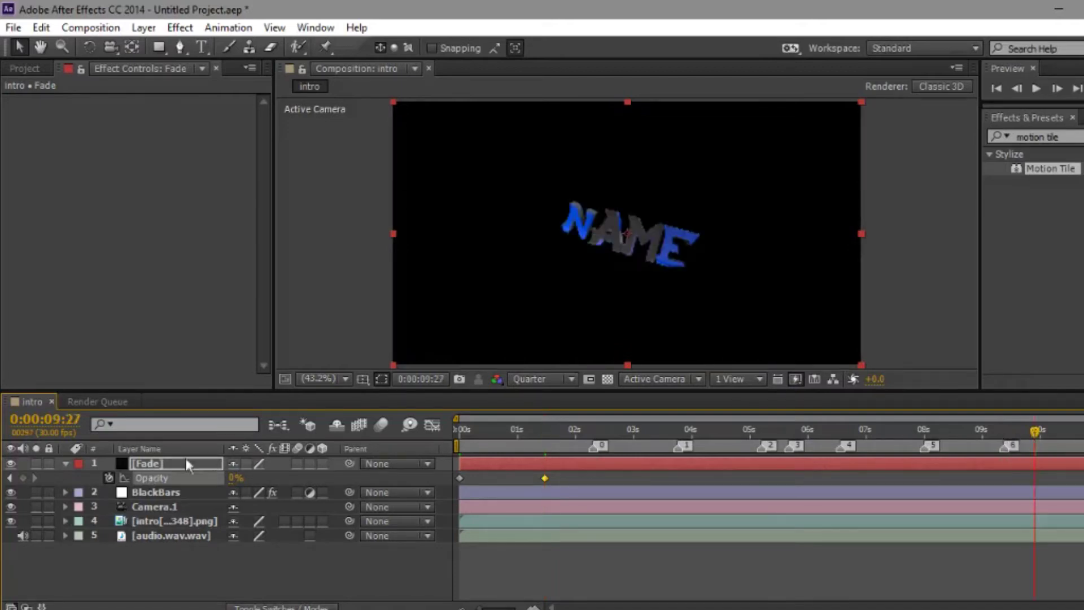
left_click(23, 478)
left_click(1083, 429)
left_click_drag(1077, 431, 1083, 430)
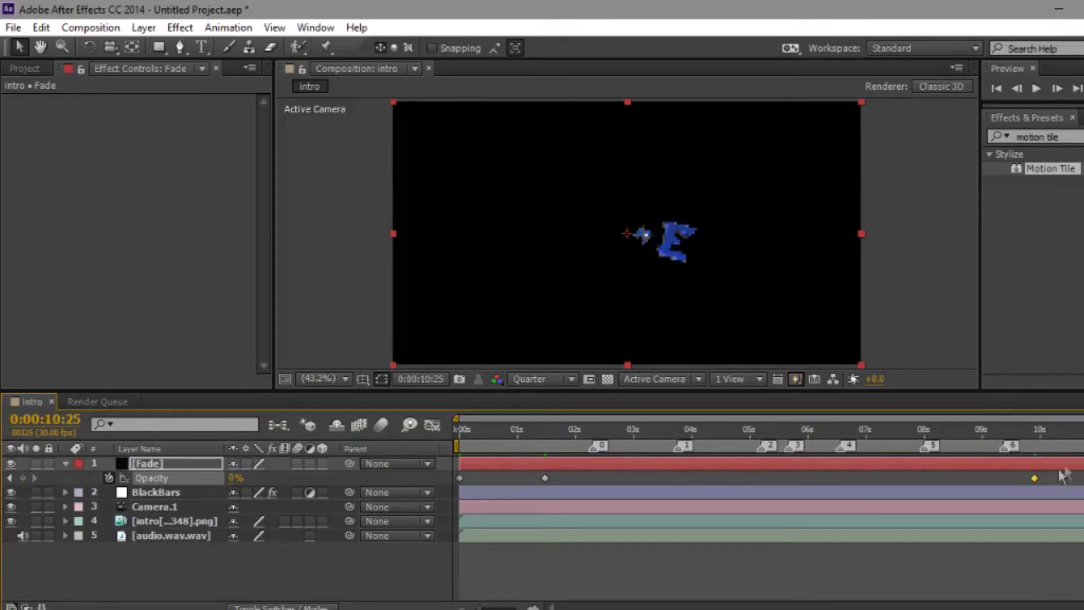
left_click_drag(1034, 478, 1008, 480)
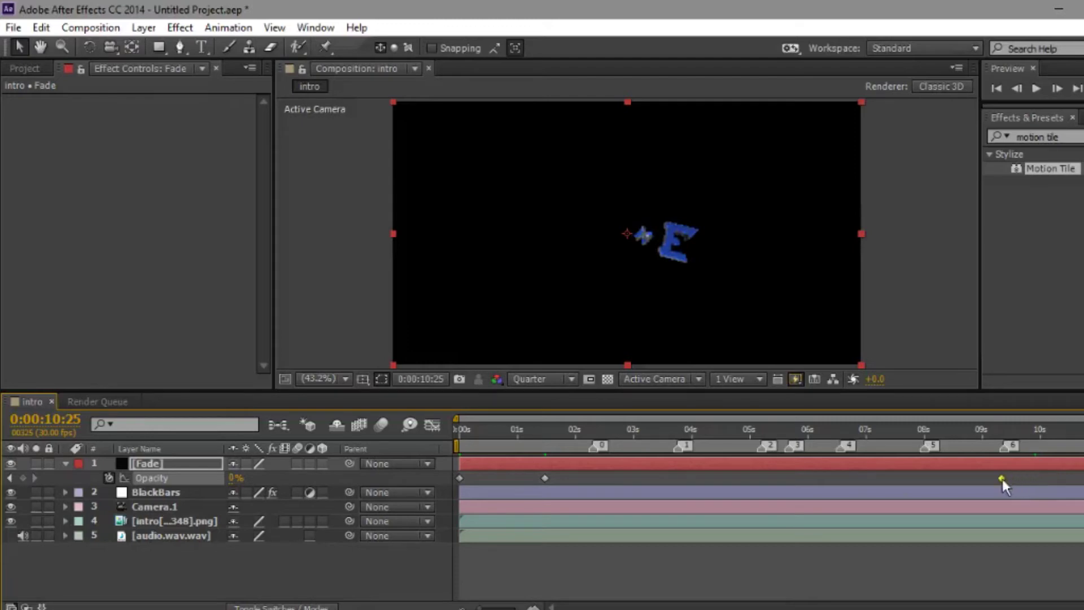
left_click_drag(1082, 431, 1083, 431)
left_click_drag(374, 475, 574, 480)
left_click(65, 464)
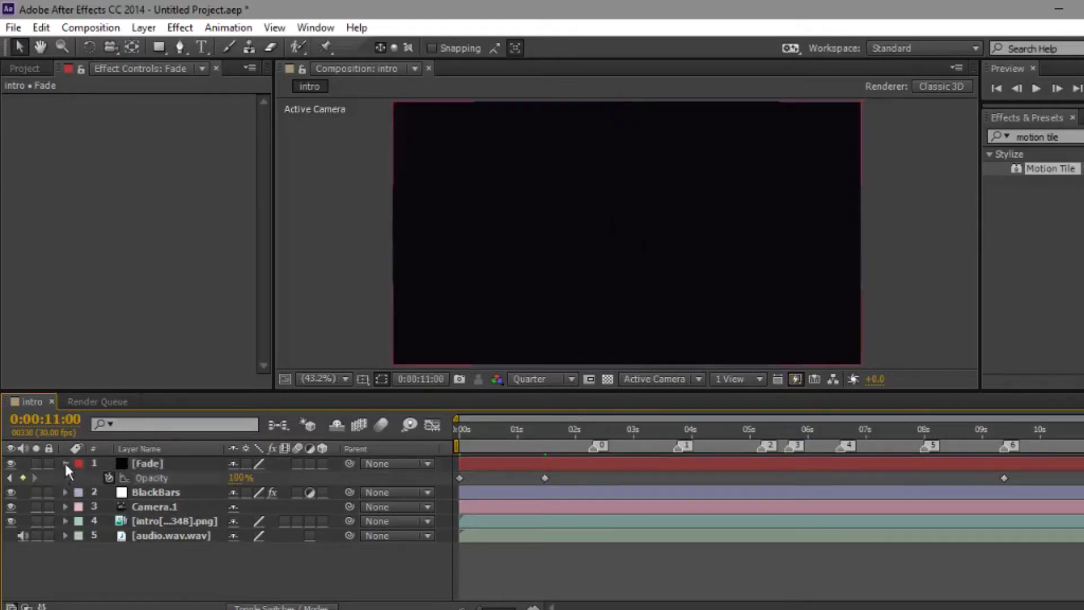
left_click(66, 464)
Add another adjustment layer directly above Camera.1 and rename it sYNC
left_click(161, 479)
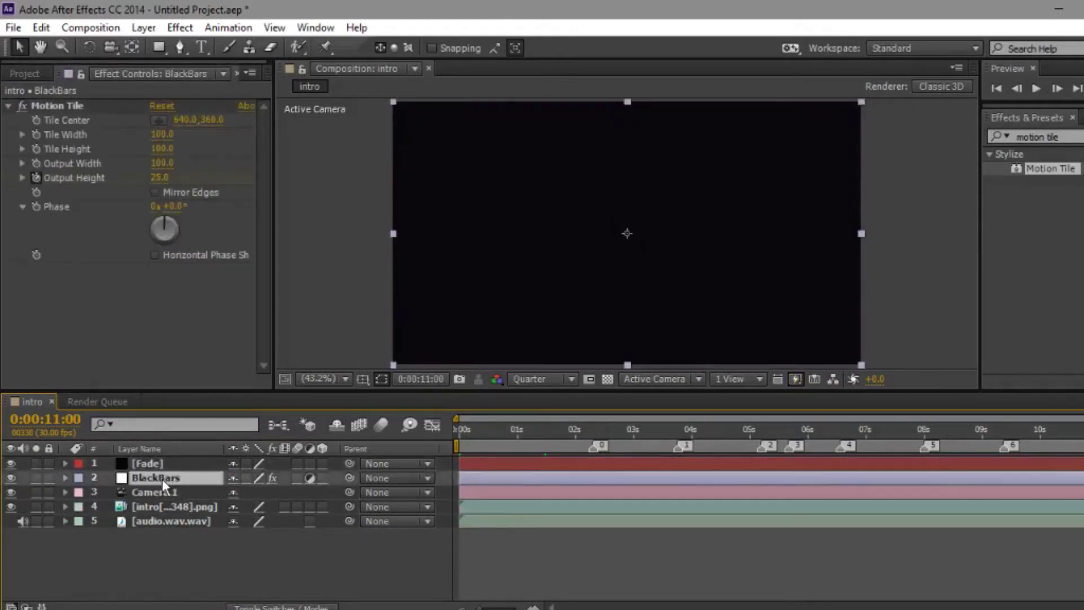
left_click(157, 494)
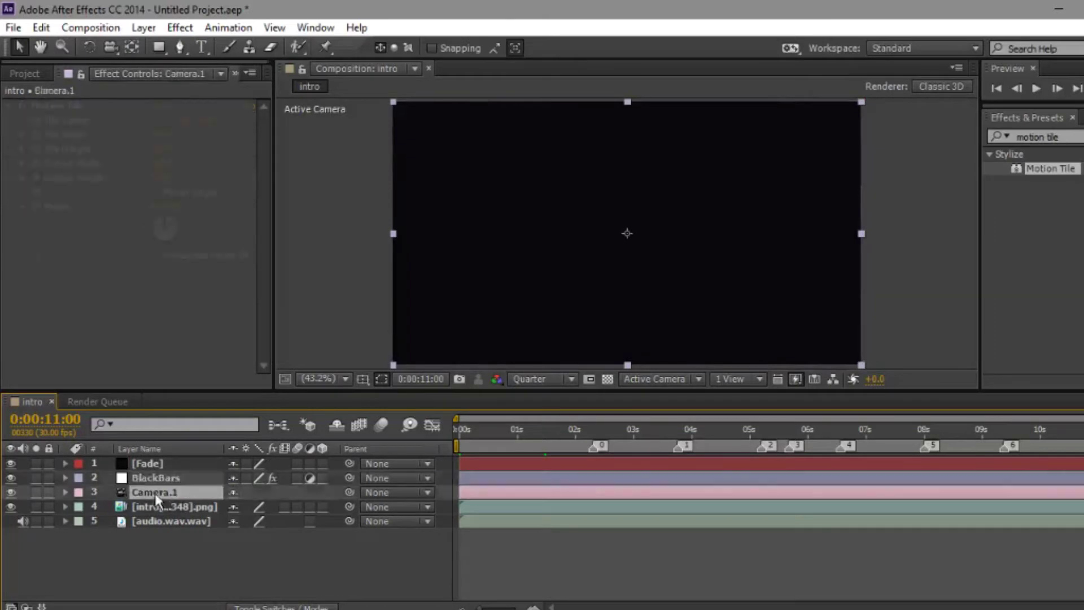
right_click(161, 554)
mouse_move(231, 384)
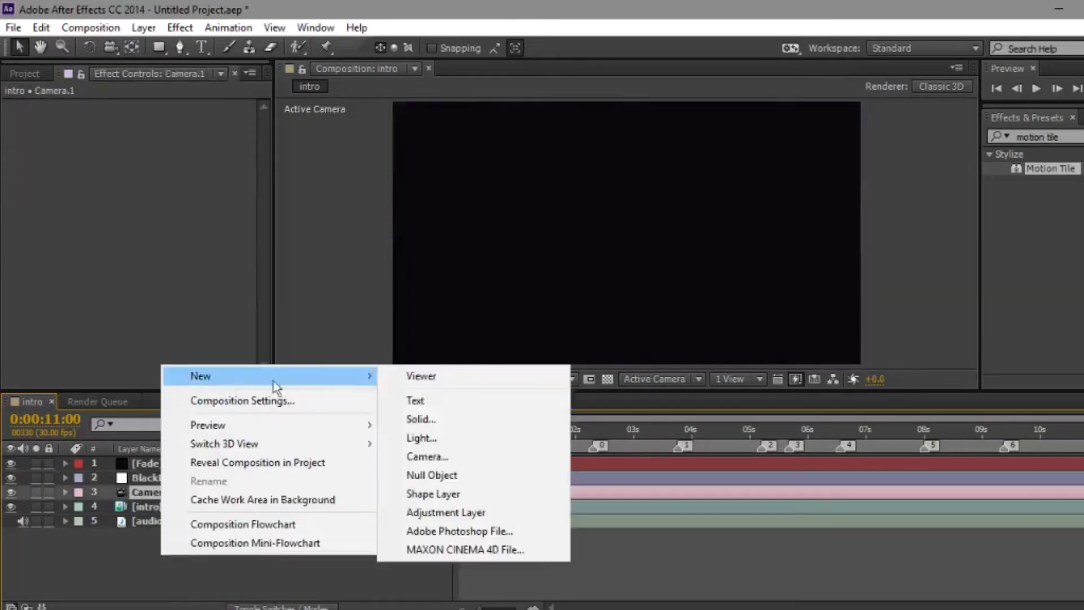
left_click(446, 512)
right_click(182, 500)
left_click(408, 121)
type("s")
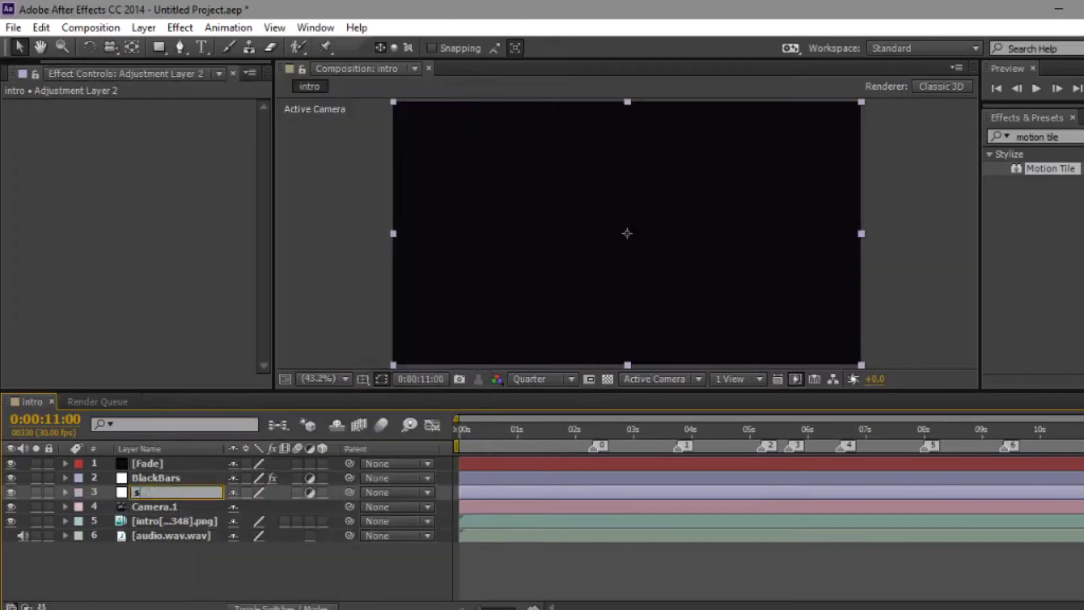
type("YNC")
key("Return")
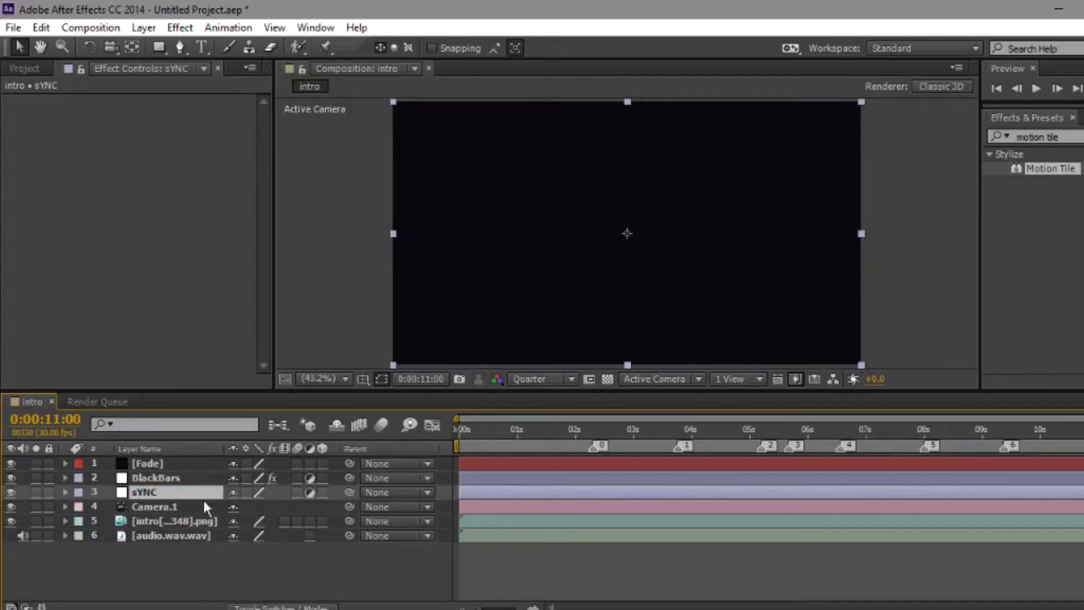
left_click(157, 574)
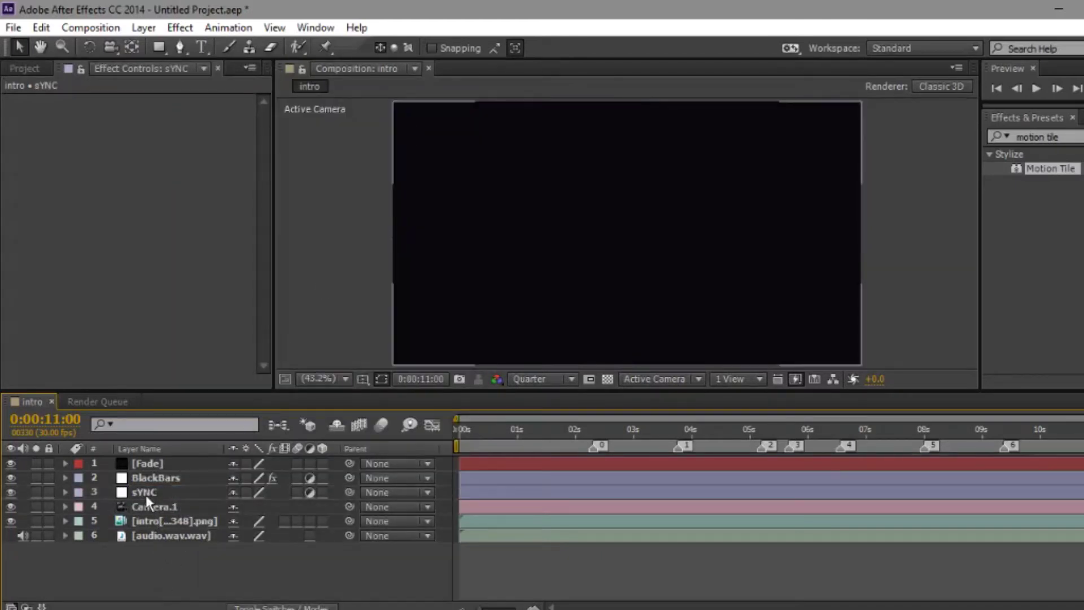
Add layer markers to the sYNC layer at the times of composition markers 0, 1, 2 and 3
left_click(145, 494)
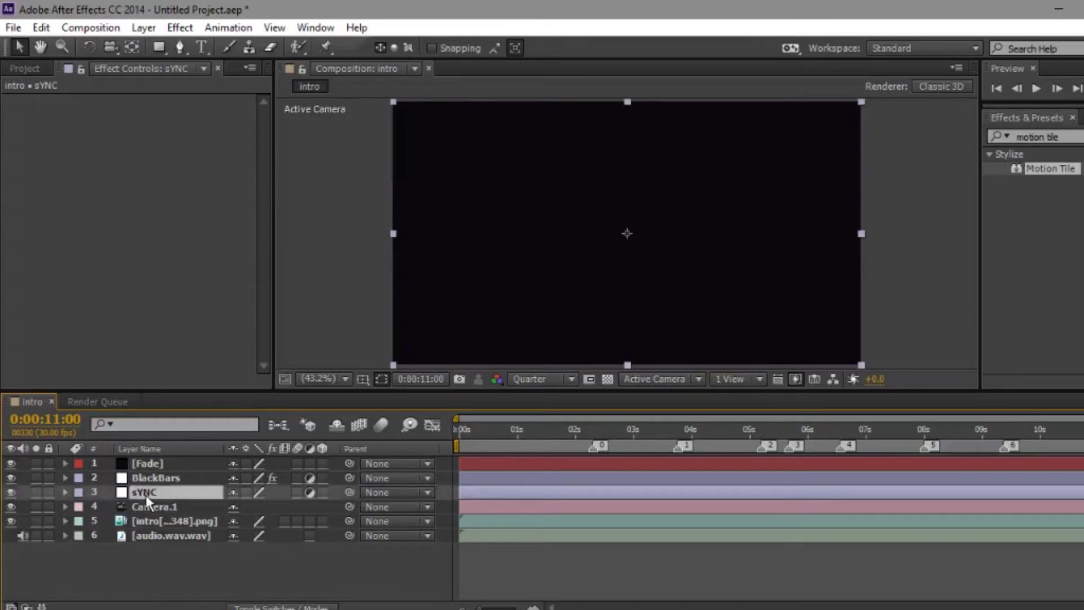
left_click(592, 429)
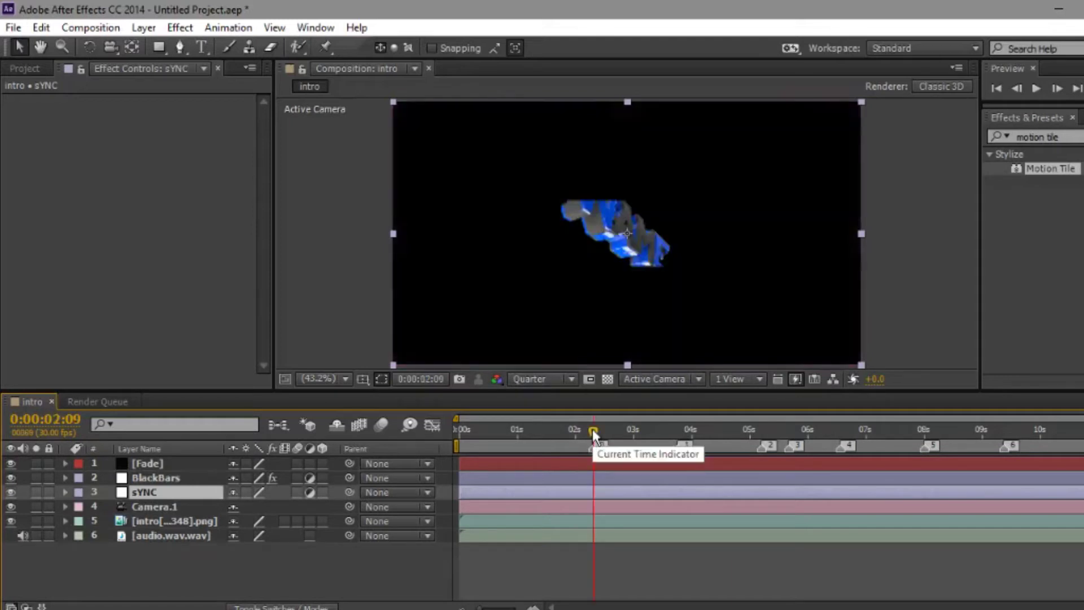
key("KP_Multiply")
left_click(676, 429)
key("KP_Multiply")
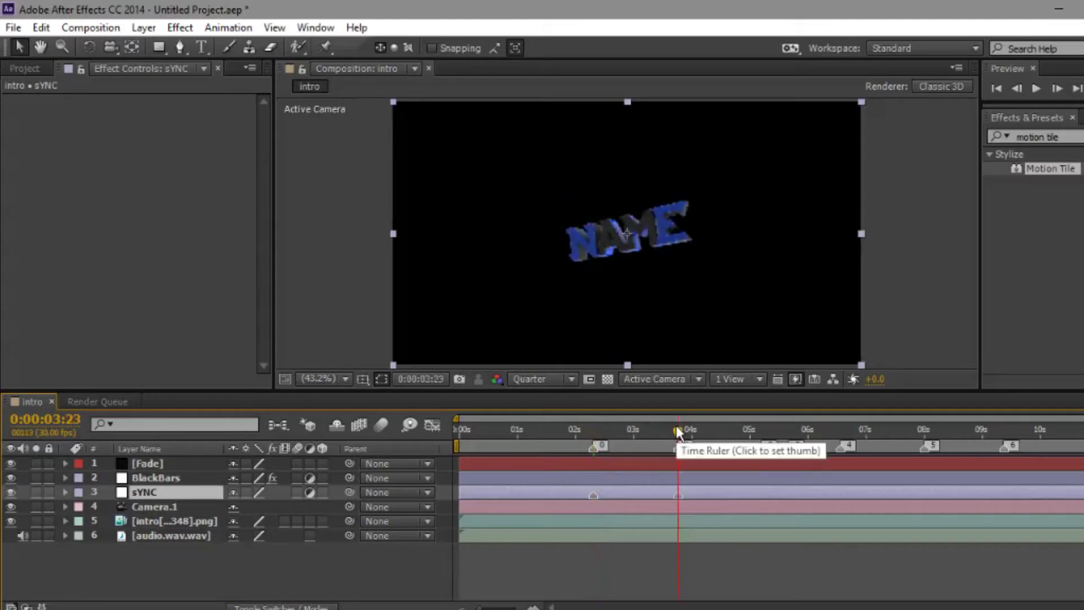
left_click(760, 429)
key("KP_Multiply")
left_click(786, 429)
key("KP_Multiply")
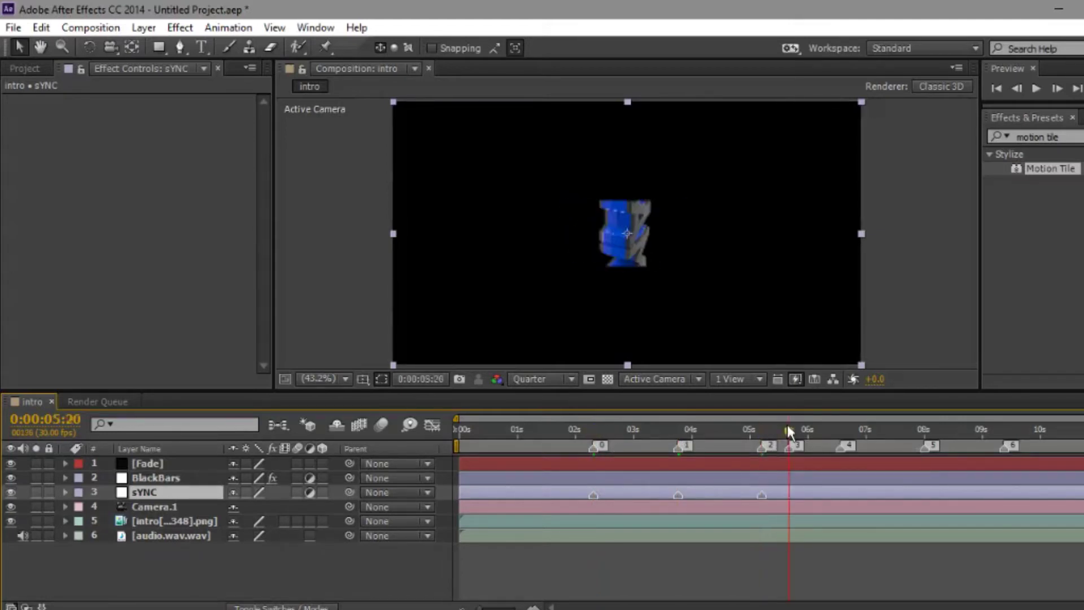
Add sYNC layer markers at the times of composition markers 4, 5 and 6, and delete all composition markers
left_click_drag(816, 427, 862, 429)
key("k")
key("j")
left_click(841, 429)
key("KP_Multiply")
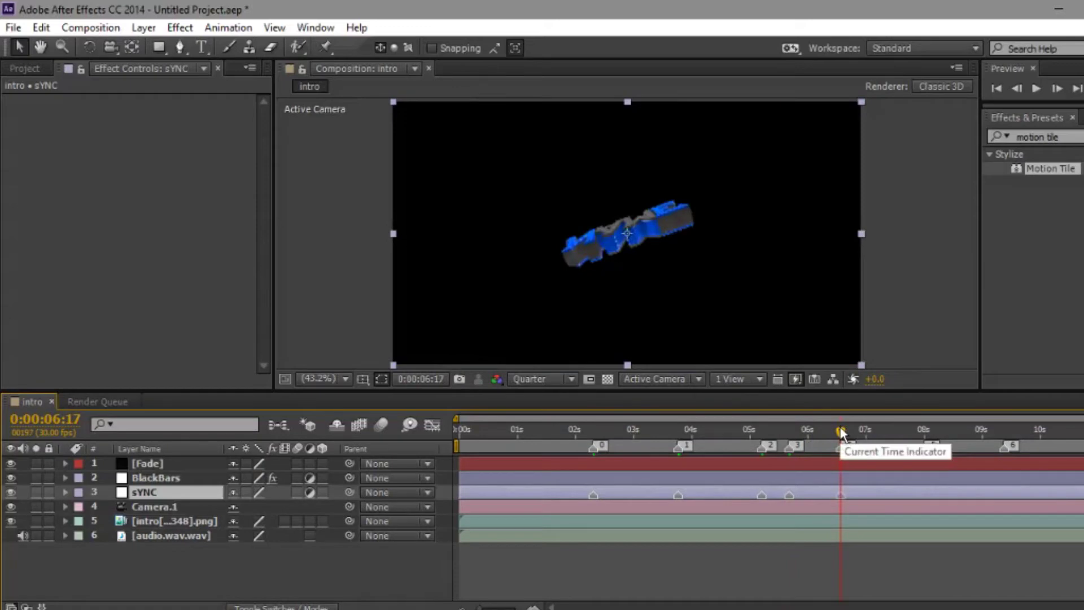
left_click(925, 429)
key("KP_Multiply")
left_click(1003, 429)
key("KP_Multiply")
right_click(918, 449)
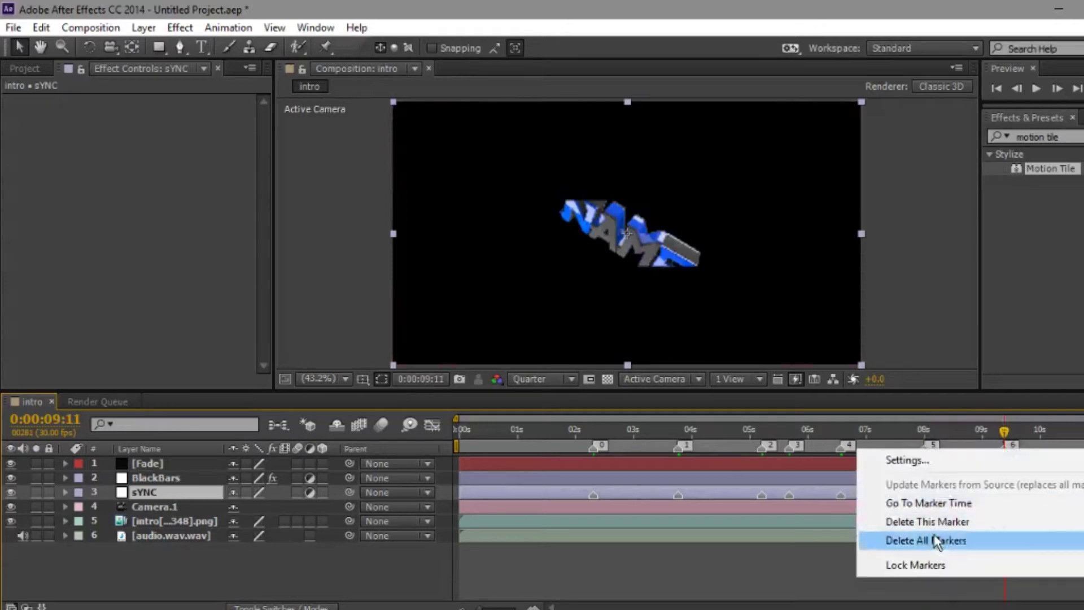
left_click(906, 537)
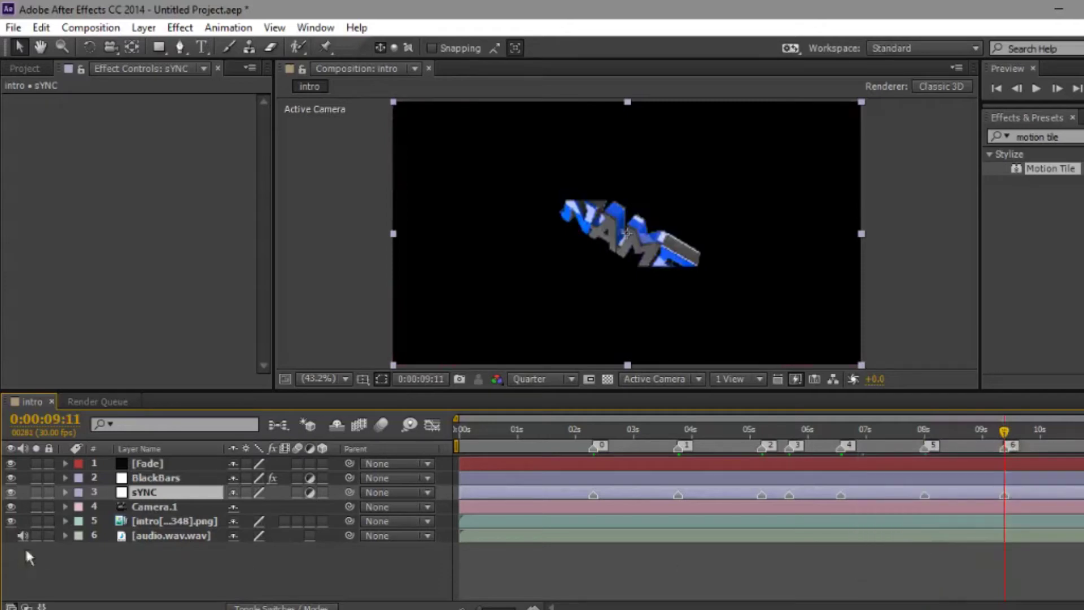
Keyframe the BlackBars layer's Motion Tile Output Height at 68 at 0:00:02:09
left_click(156, 478)
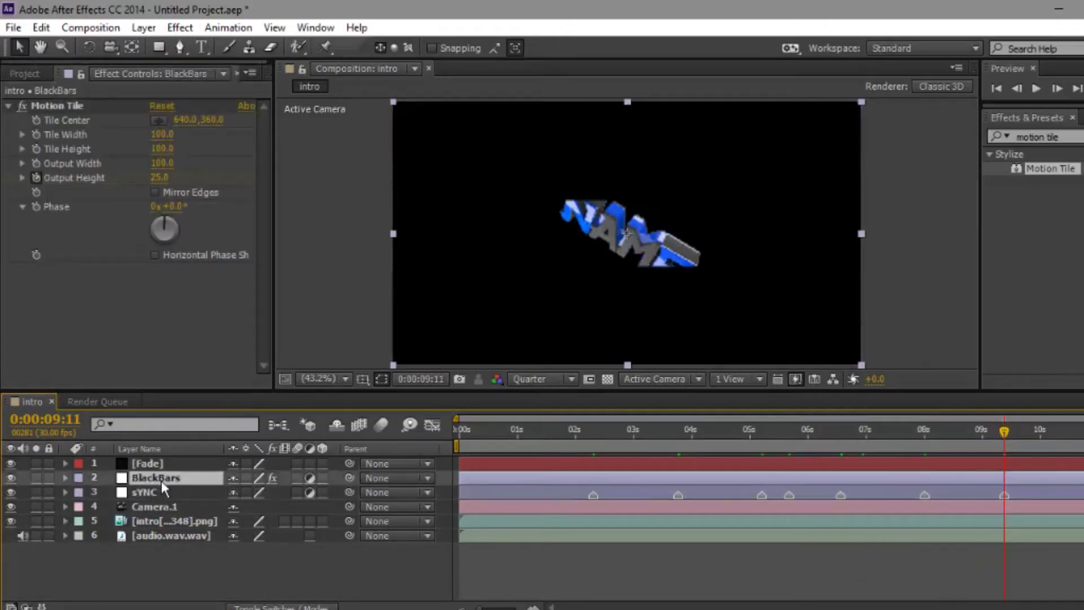
key("u")
left_click(566, 430)
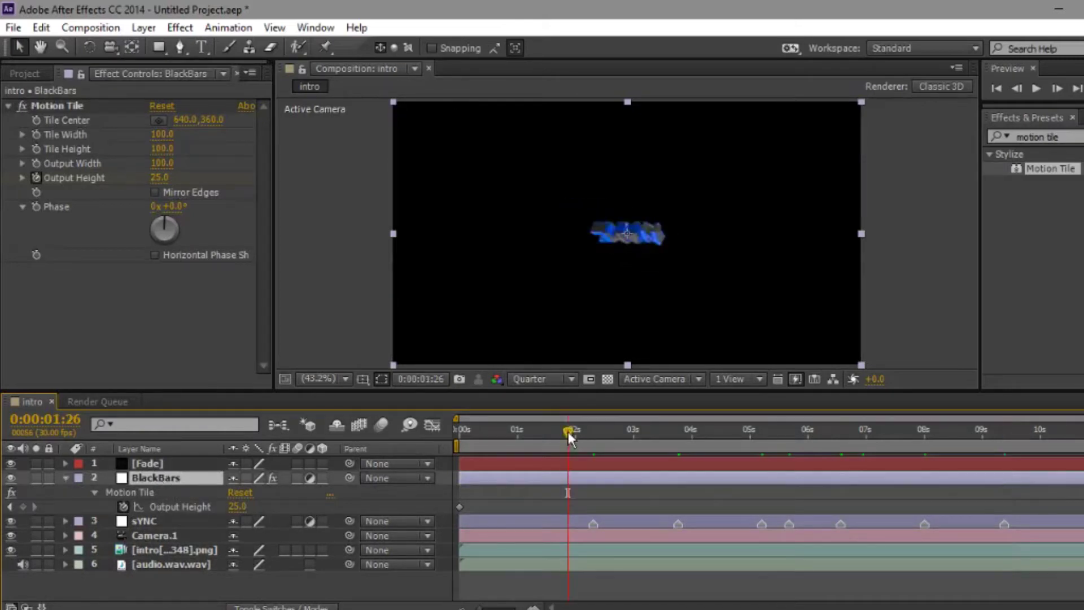
key("k")
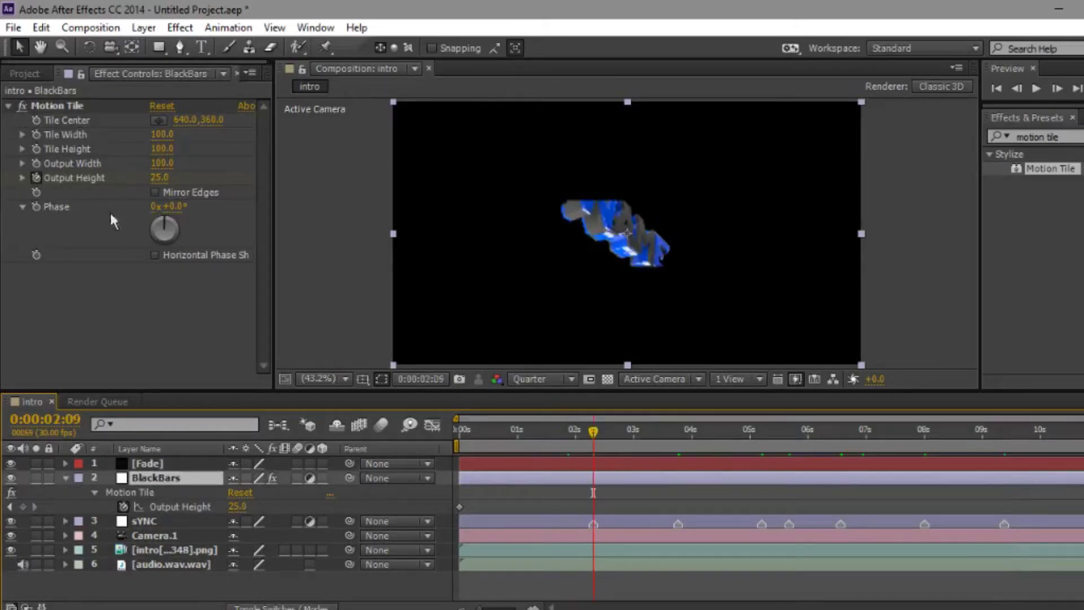
left_click(160, 177)
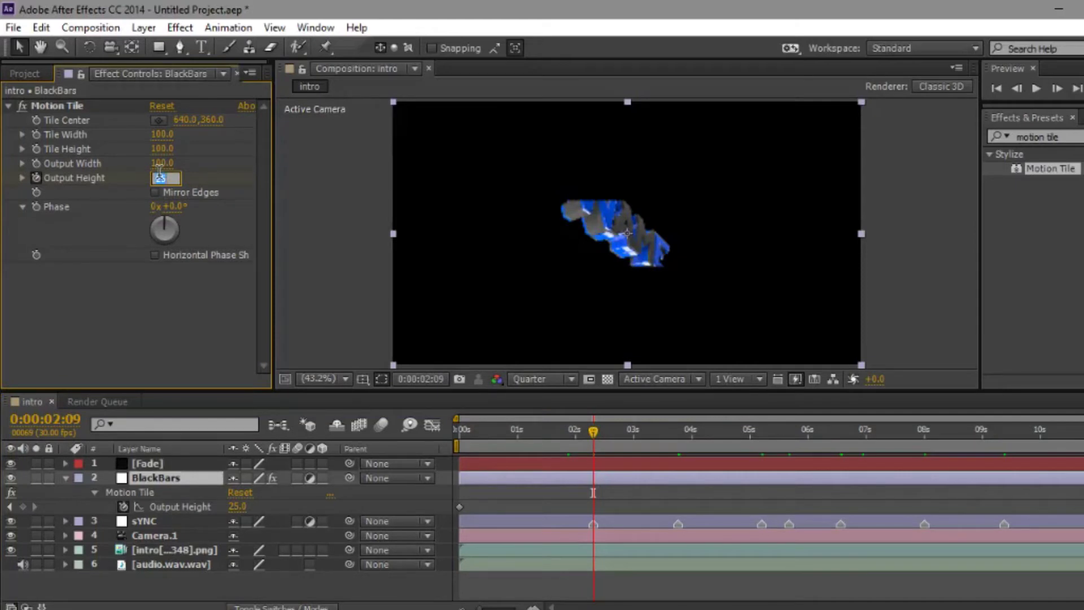
key("Return")
left_click(156, 177)
type("58")
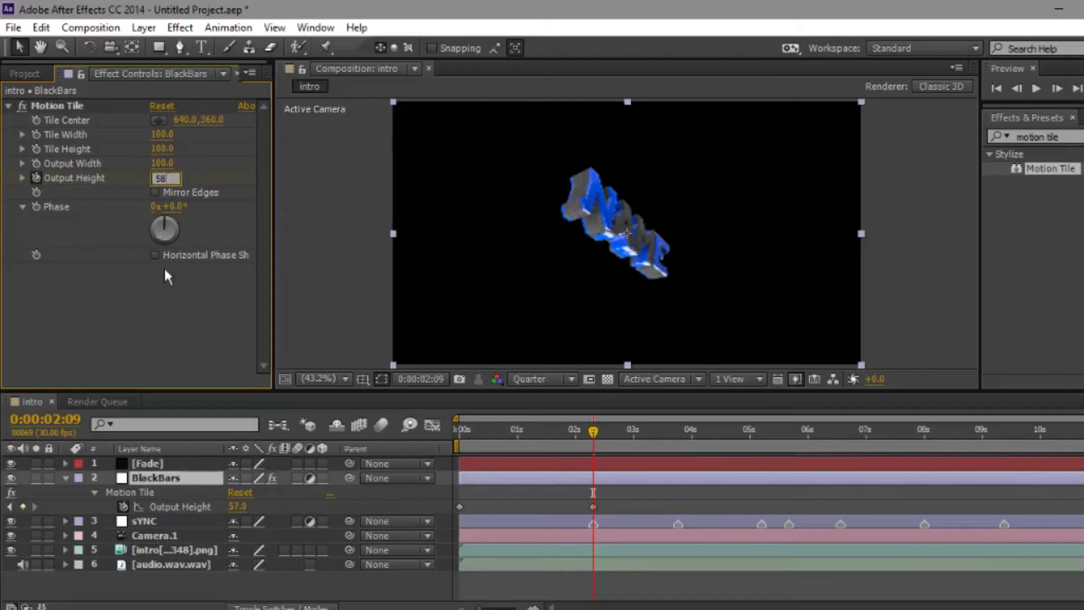
key("Return")
left_click(159, 178)
type("68")
key("Return")
Keyframe the BlackBars Output Height at 80 one frame further, at 0:00:02:10, and clear the effects search
left_click(1056, 89)
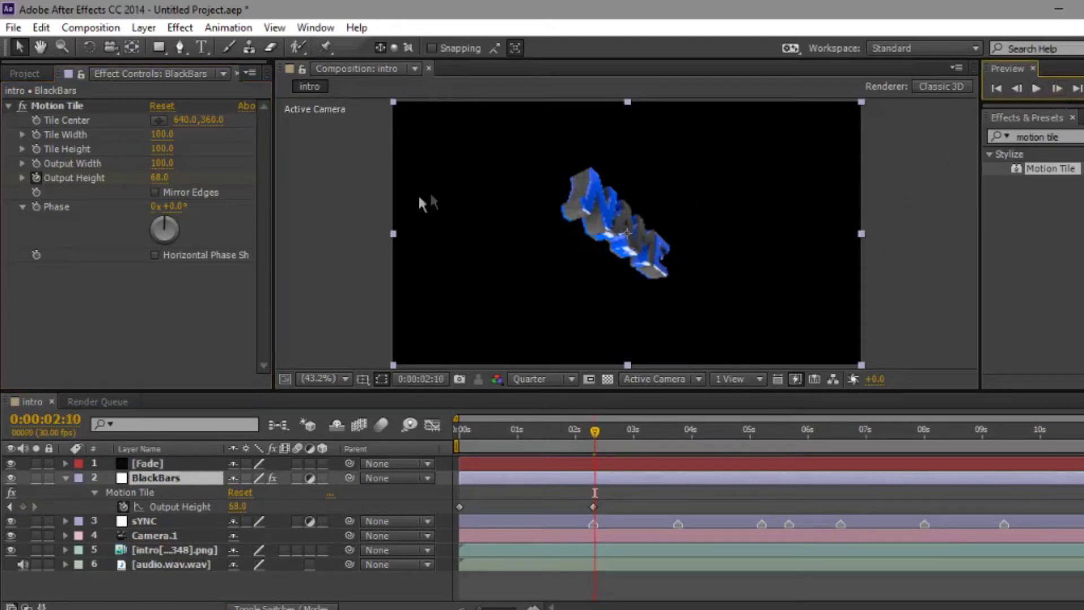
left_click(160, 177)
type("80")
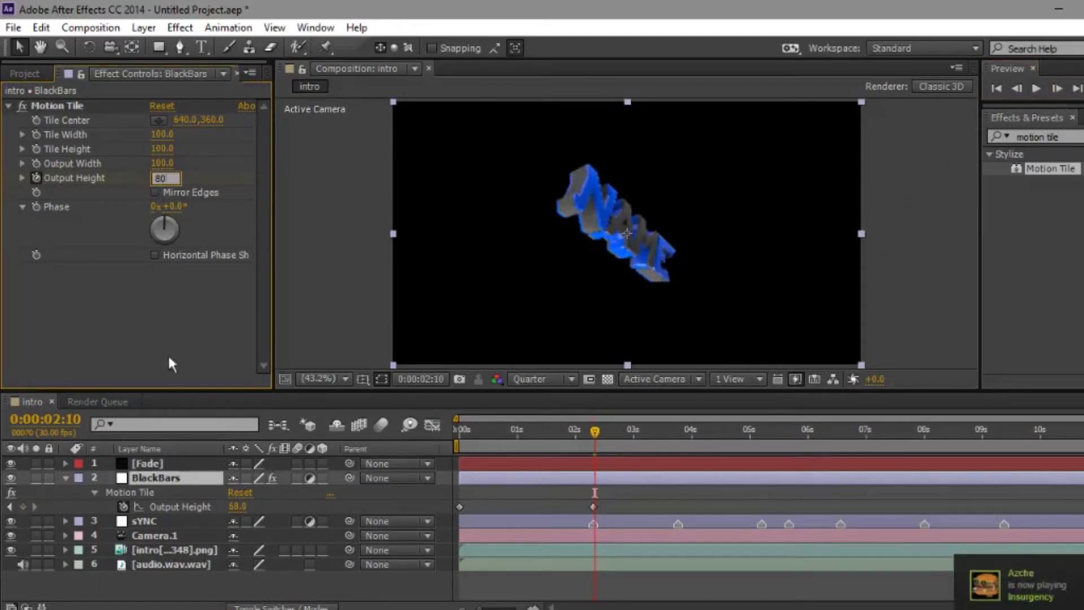
key("Return")
left_click(1082, 137)
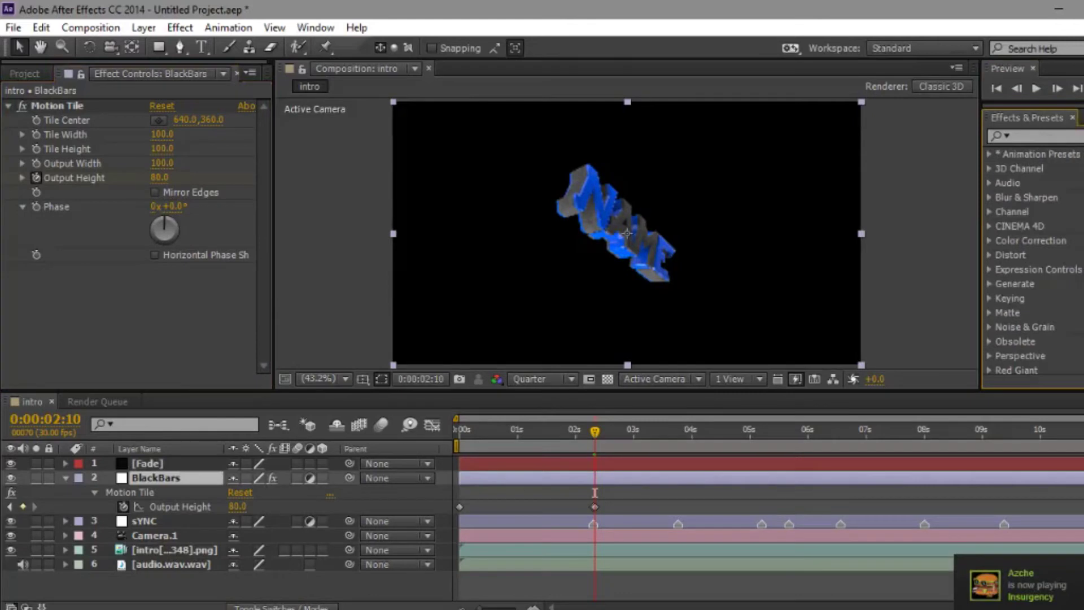
Create a white (FFFFFF) solid directly above the audio layer as the intro's background
left_click(156, 565)
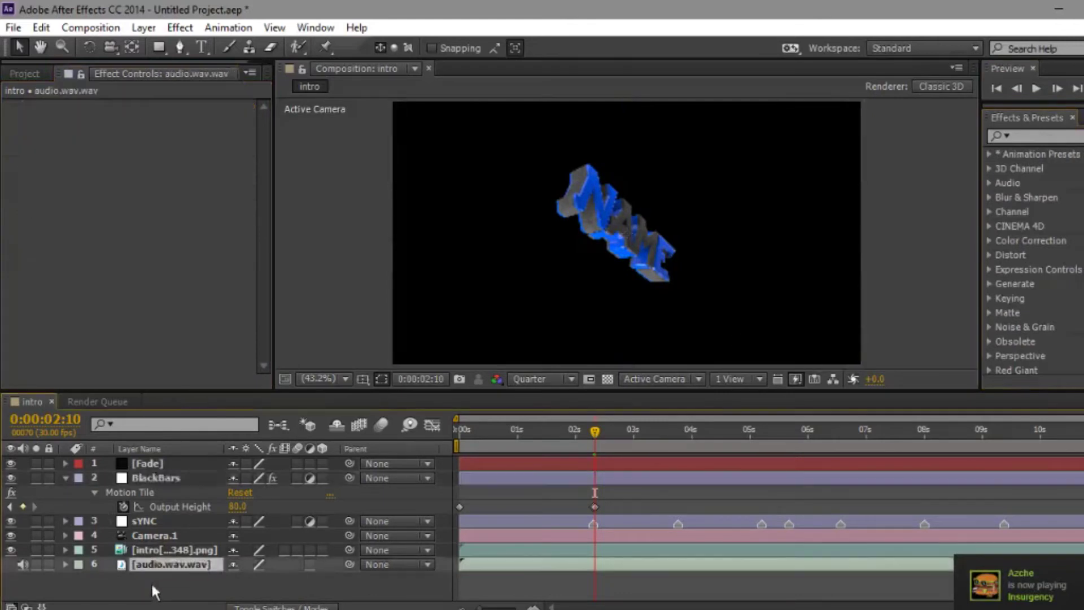
right_click(150, 581)
mouse_move(206, 404)
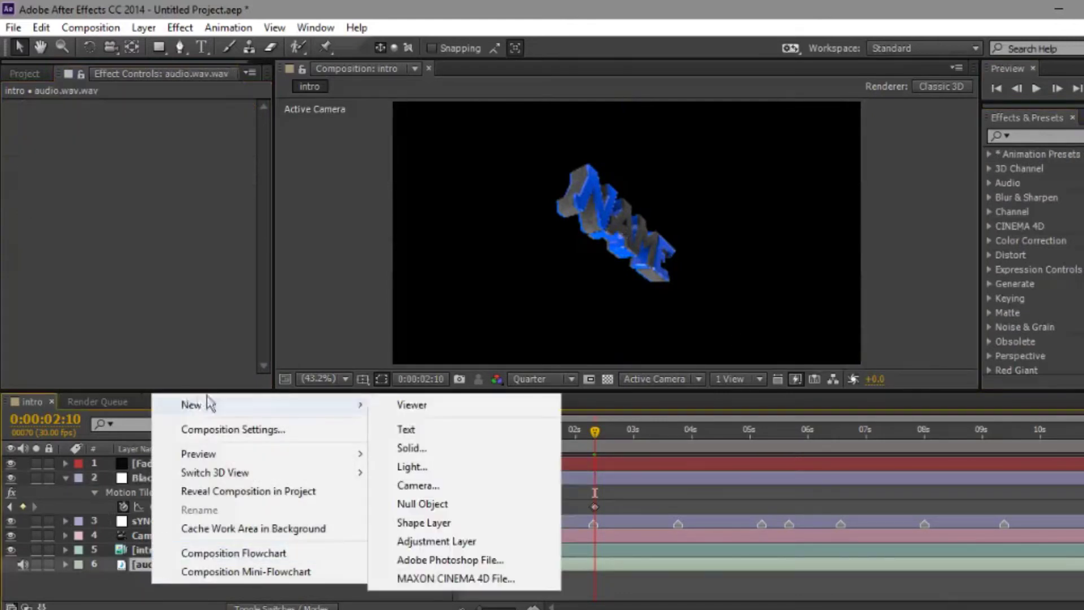
left_click(449, 448)
left_click(383, 414)
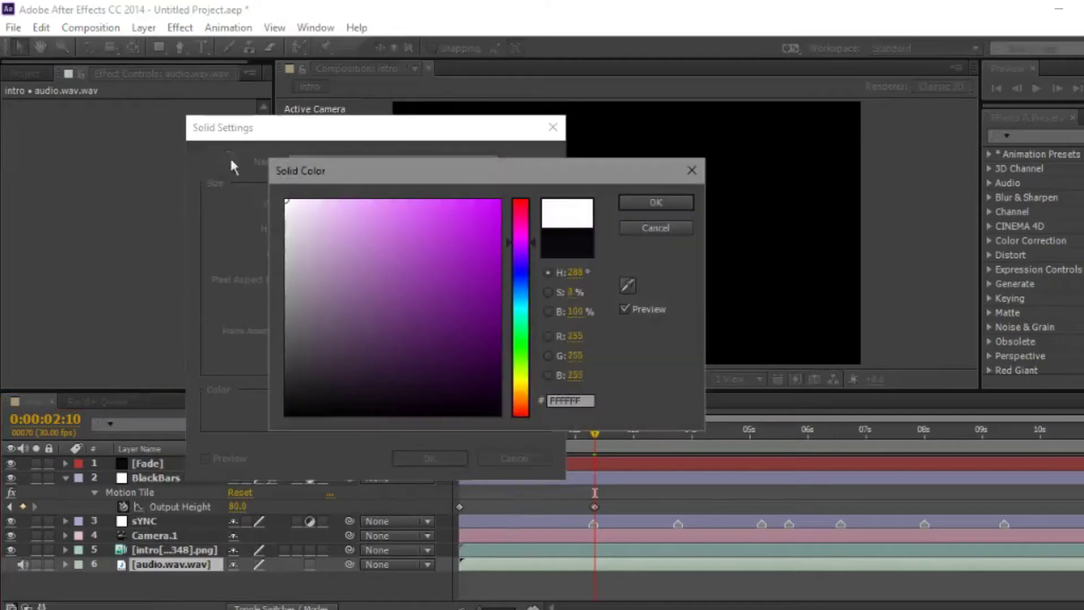
left_click(655, 201)
left_click(429, 458)
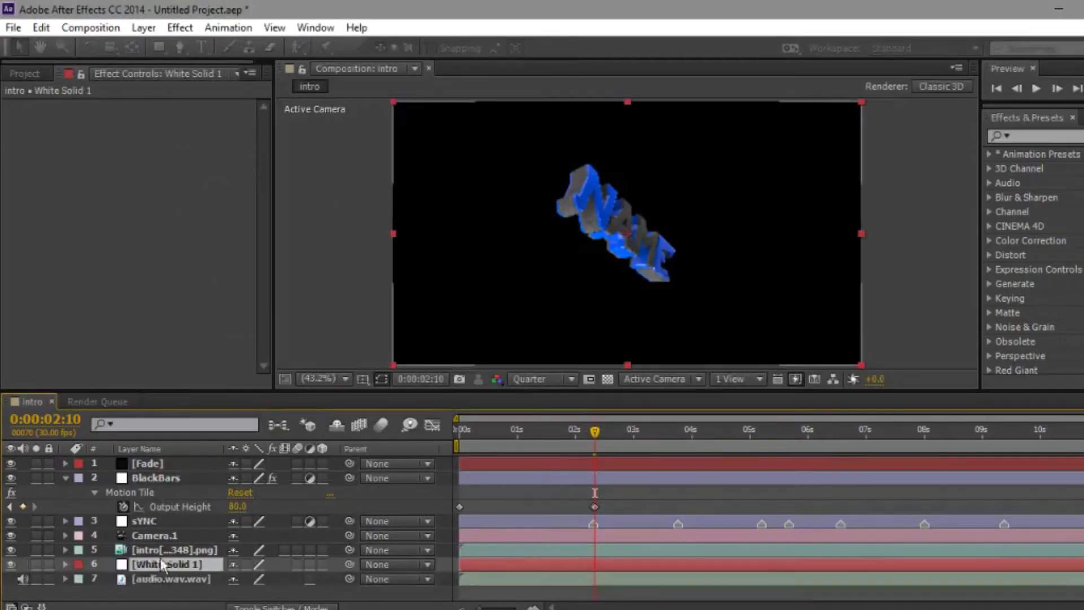
left_click(149, 597)
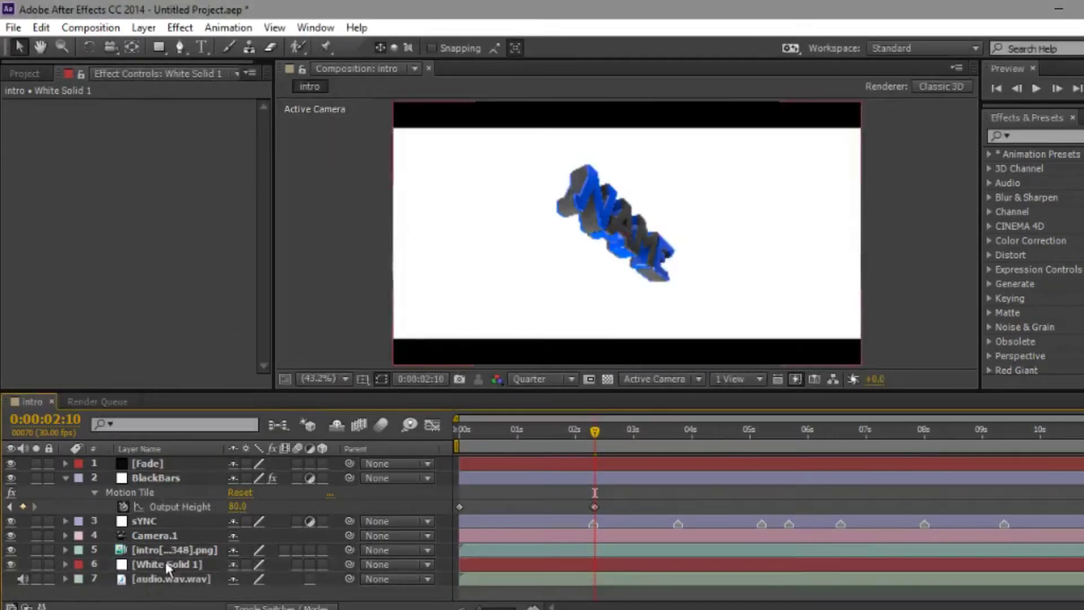
Preview the black bar animation over the white background from the start of the composition
key("KP_0")
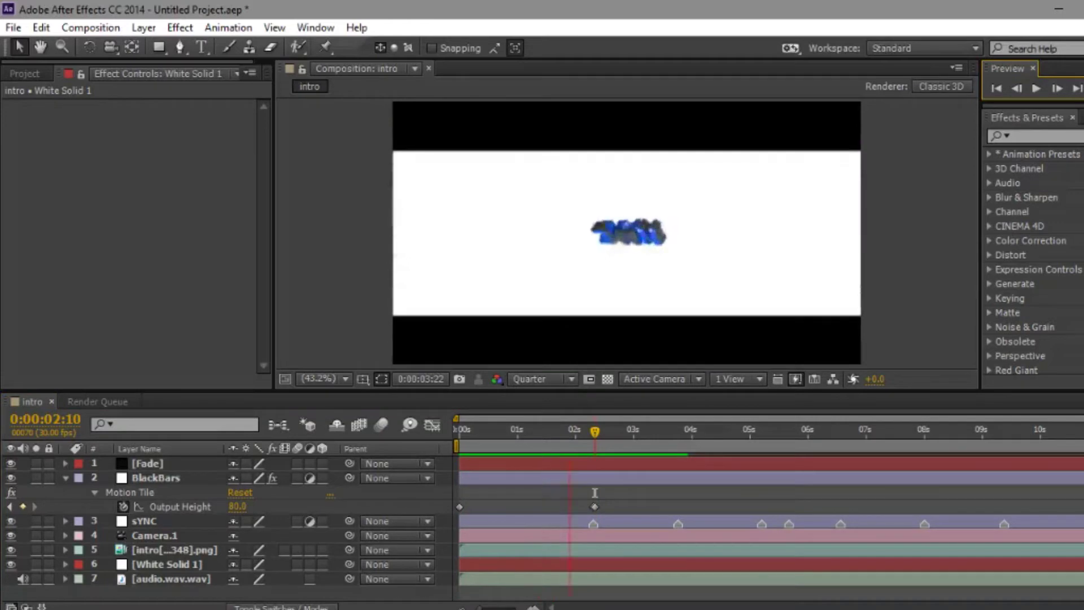
key("space")
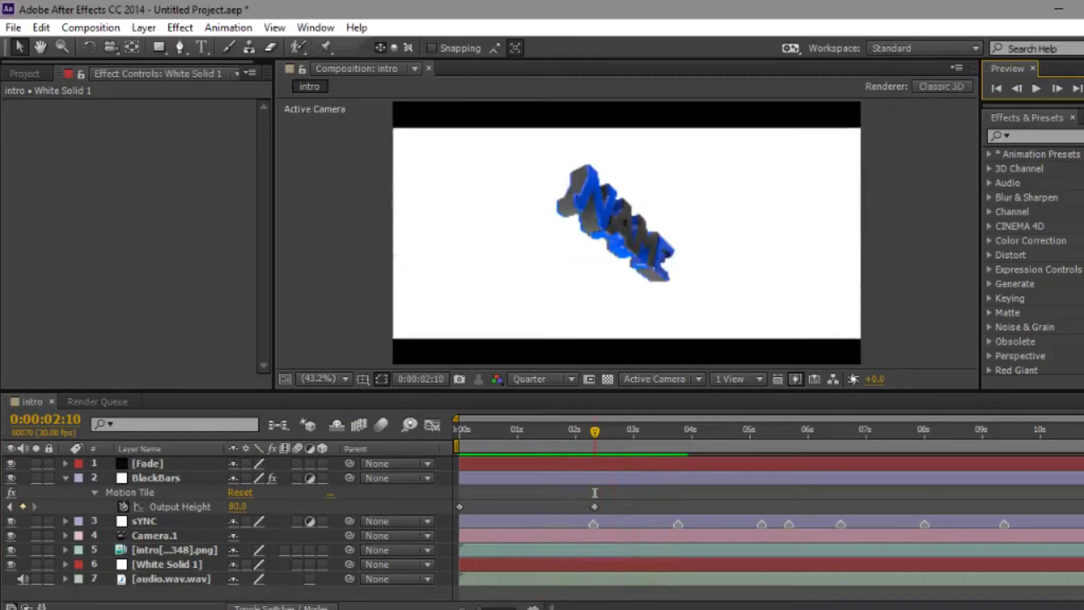
left_click_drag(594, 437, 437, 449)
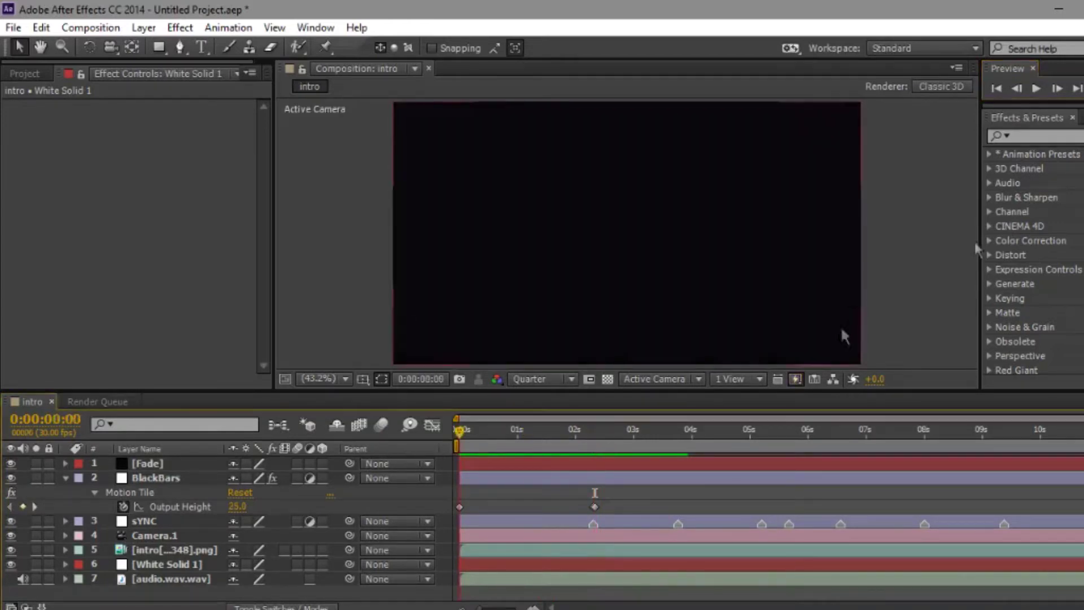
left_click(1083, 88)
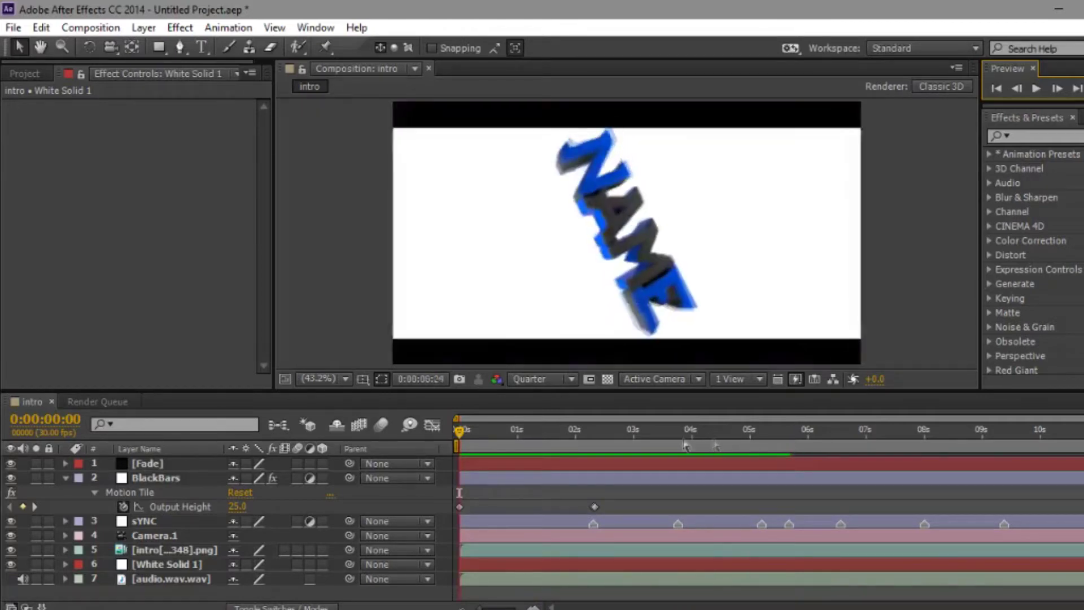
Keyframe the BlackBars Output Height at 80 at 0:00:03:23 and at 68 at 0:00:03:24
left_click(661, 432)
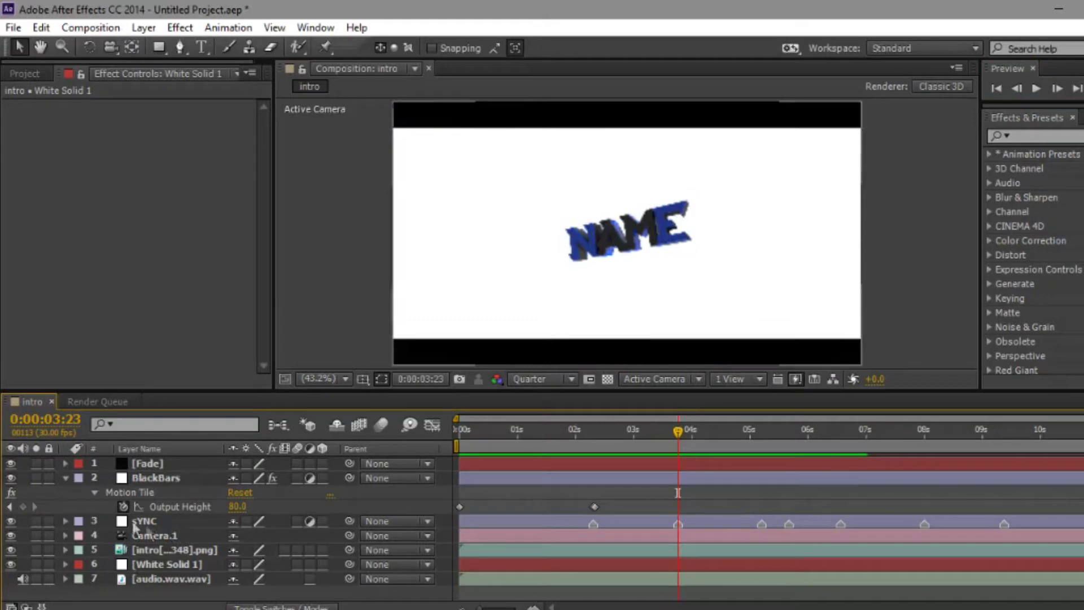
left_click(23, 506)
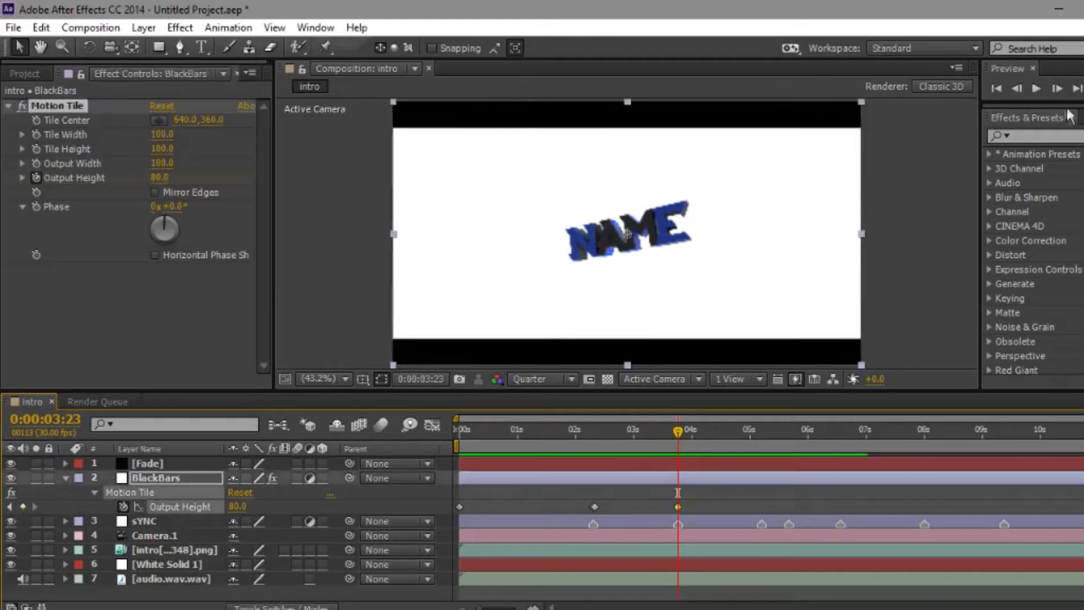
left_click(1057, 89)
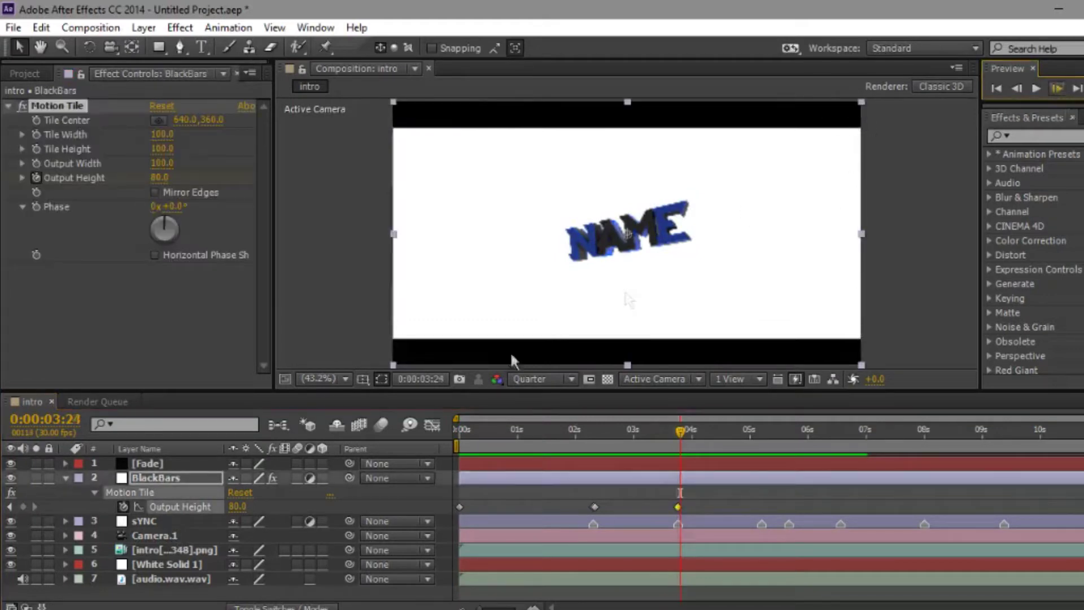
left_click(235, 507)
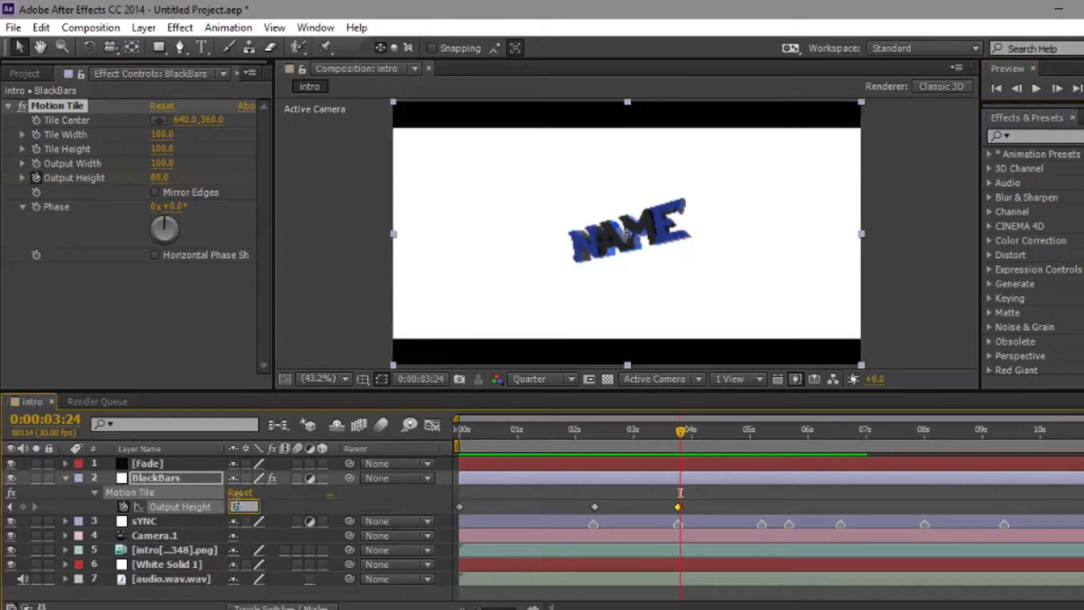
type("68")
key("Return")
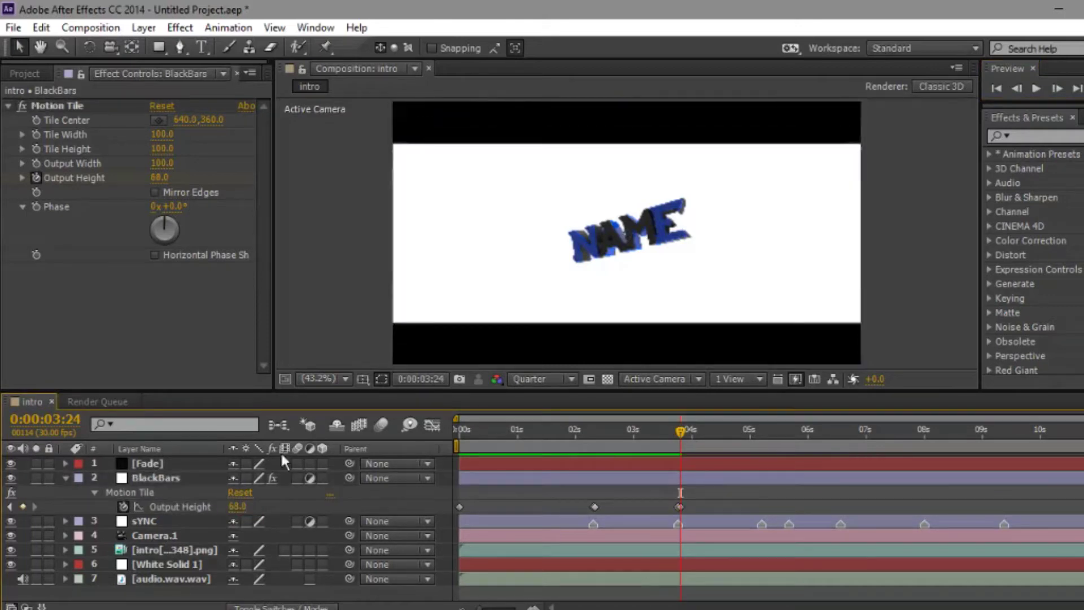
Apply Easy Ease to all BlackBars Output Height keyframes except the one at 0:00:00:00
left_click(190, 479)
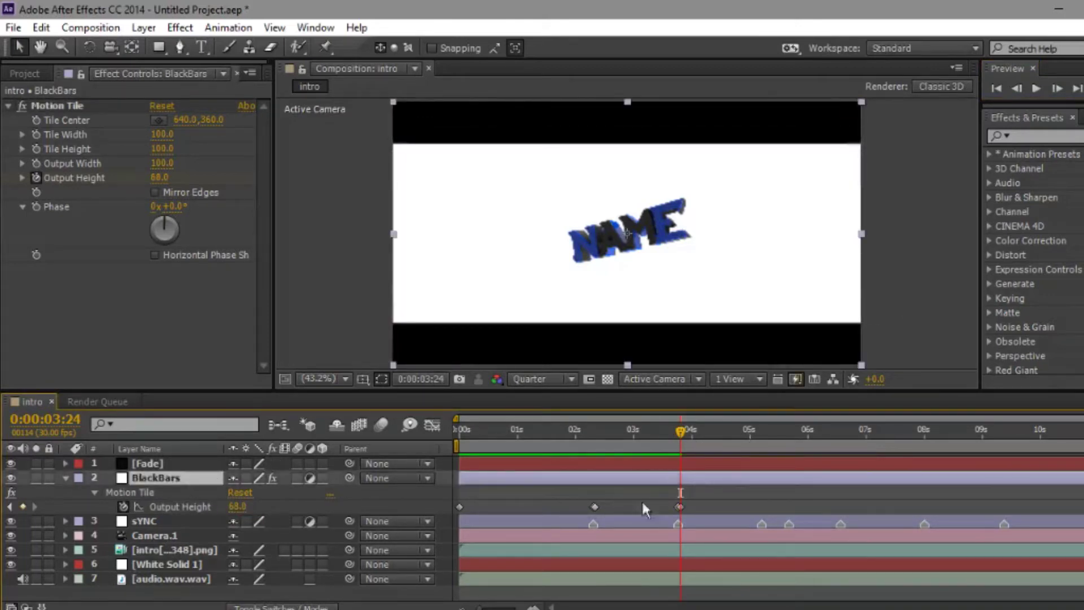
left_click_drag(689, 510, 469, 507)
key("F9")
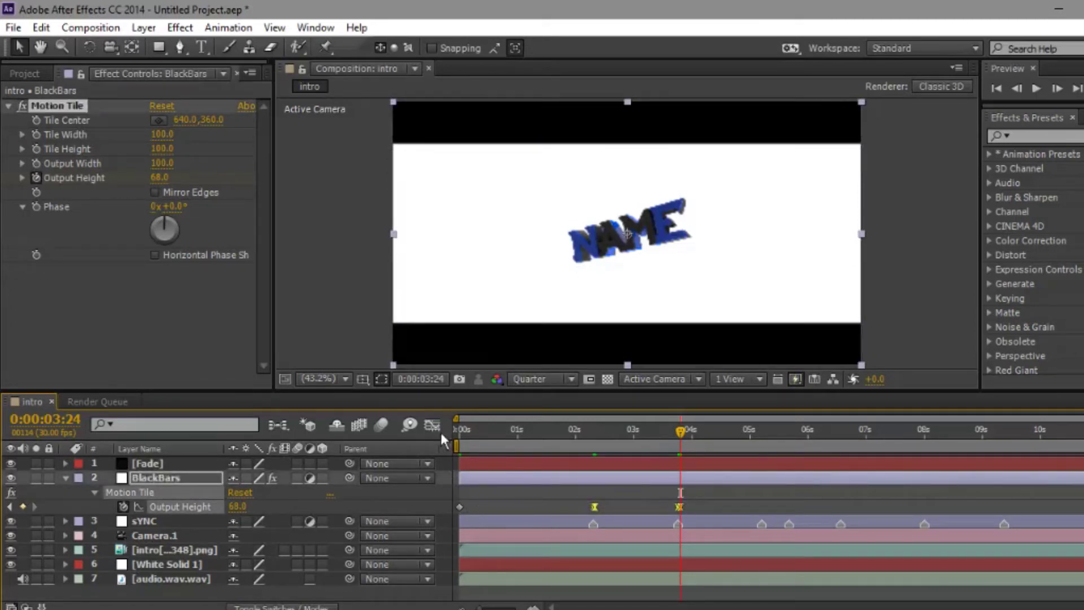
In the Graph Editor, reshape the first Output Height rise so it speeds up toward the 0:00:02:09 keyframe
left_click(432, 425)
left_click(622, 519)
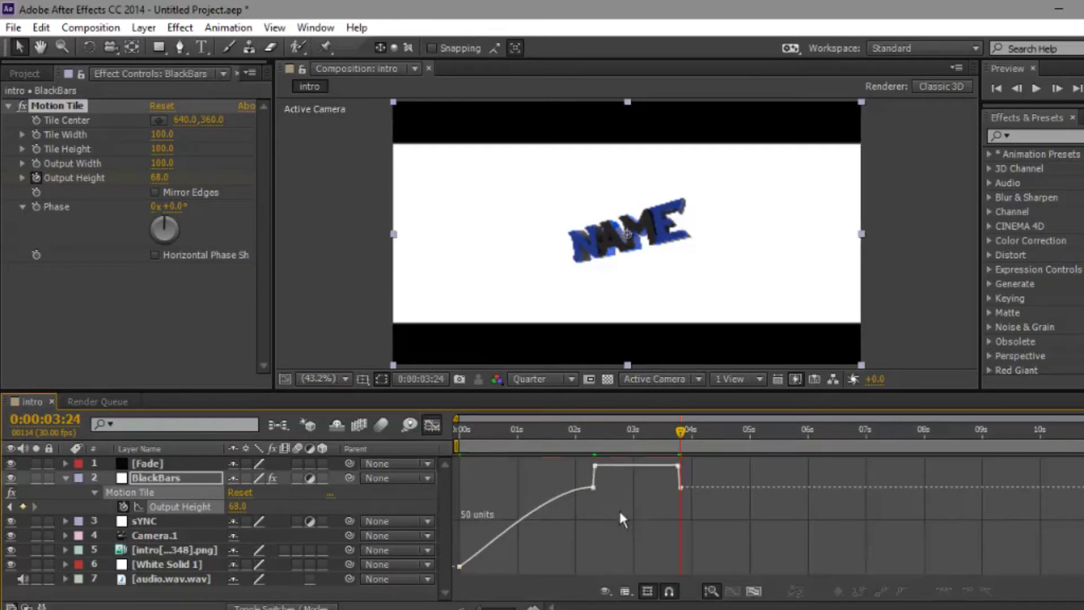
left_click(592, 486)
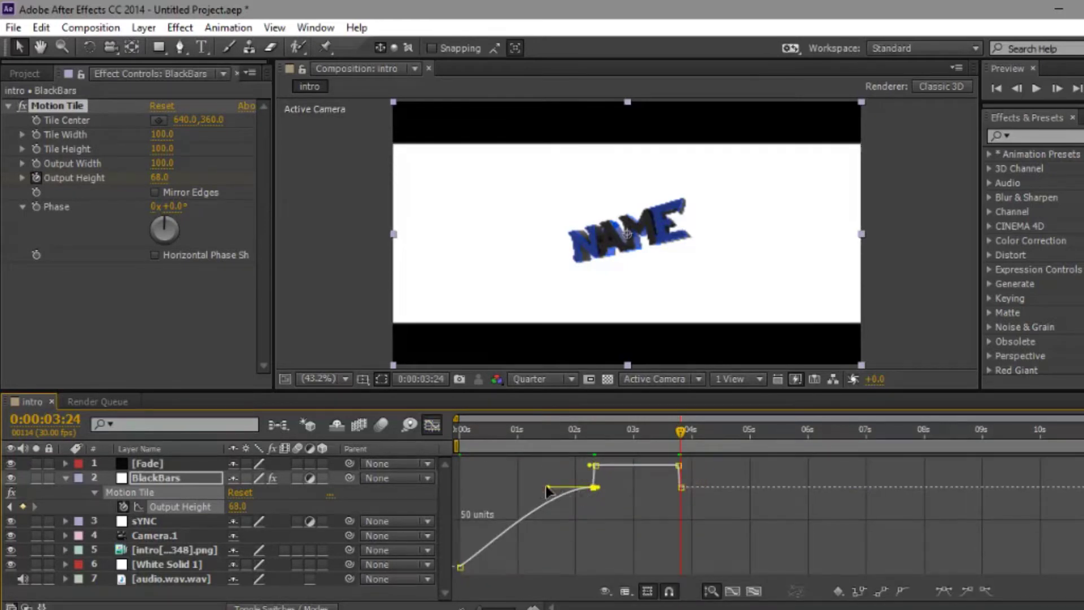
left_click_drag(547, 488, 540, 486)
left_click_drag(460, 567, 460, 566)
left_click_drag(541, 488, 555, 525)
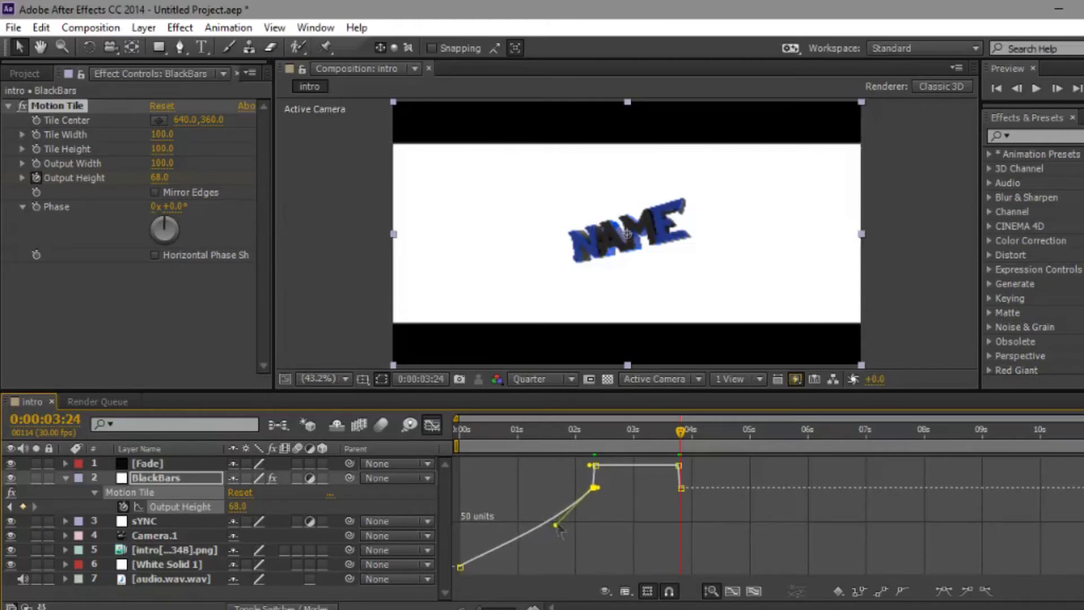
Bow the Output Height curve slightly upward between the 0:00:02:10 and 0:00:03:23 keyframes
left_click(595, 466)
left_click_drag(624, 464, 651, 466)
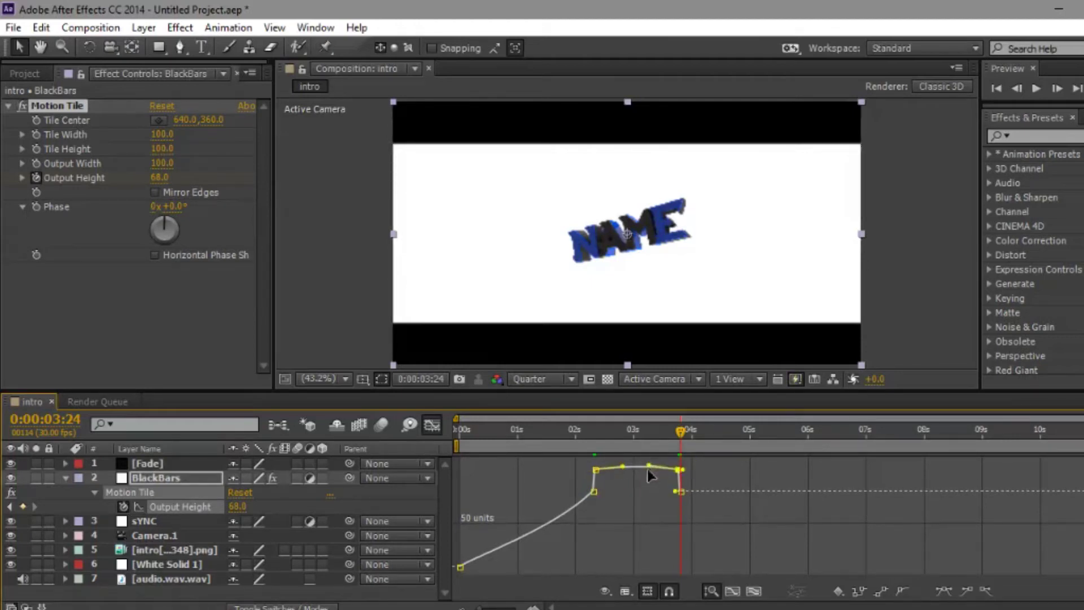
Fine-tune the upward bow of the Output Height curve between 0:00:02:10 and 0:00:03:23, and preview the animation
left_click_drag(650, 466, 650, 465)
key("KP_0")
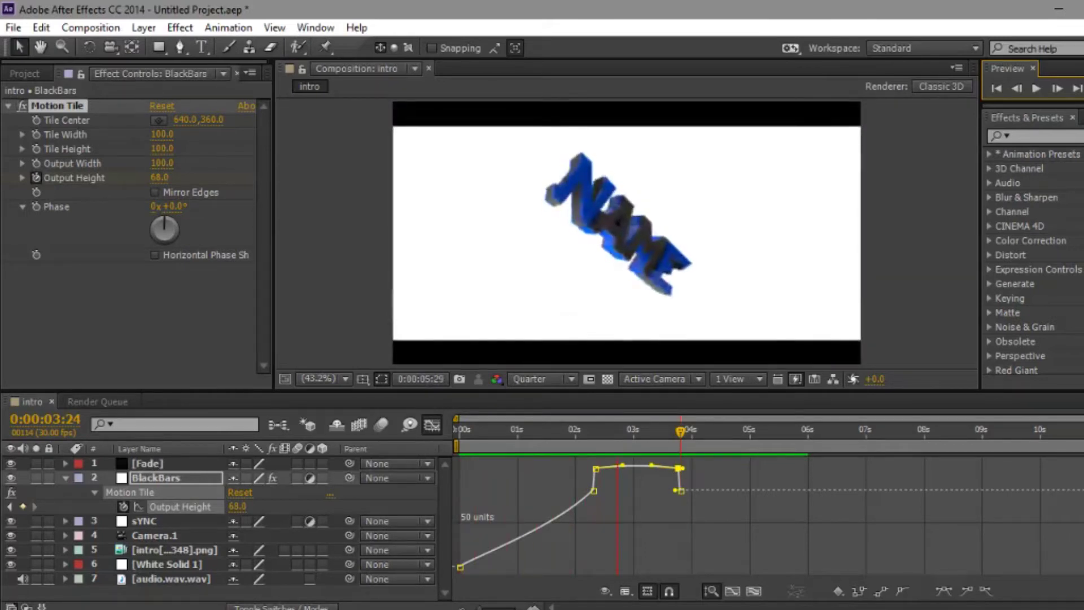
key("space")
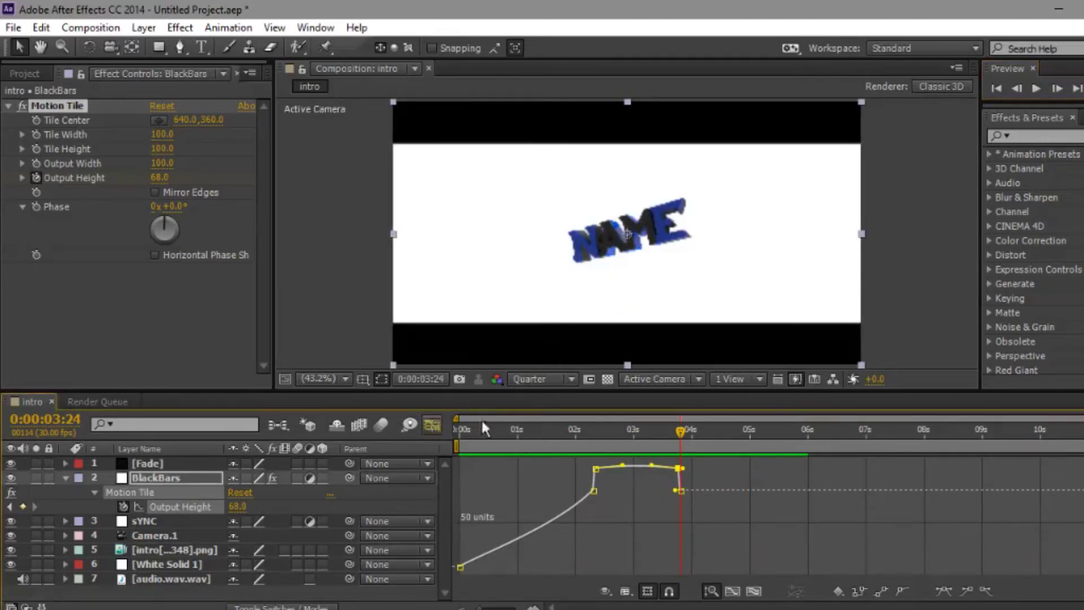
Keyframe the BlackBars Output Height at 68 at 0:00:05:06 and at 80 at 0:00:05:07, and preview the animation
left_click(432, 423)
key("space")
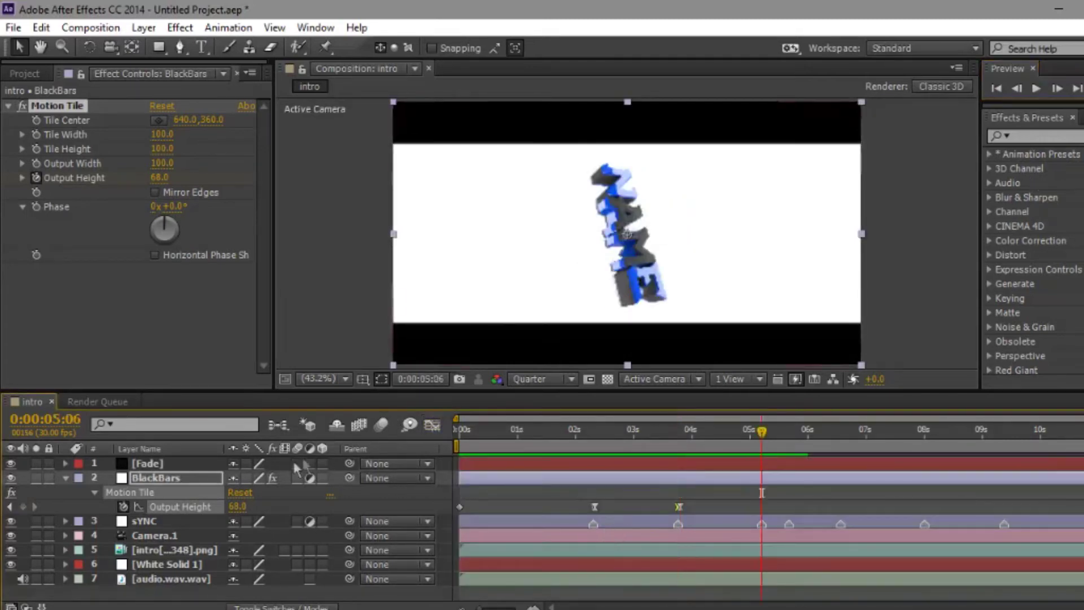
left_click(23, 507)
left_click(1057, 88)
left_click(237, 506)
type("80")
left_click(288, 513)
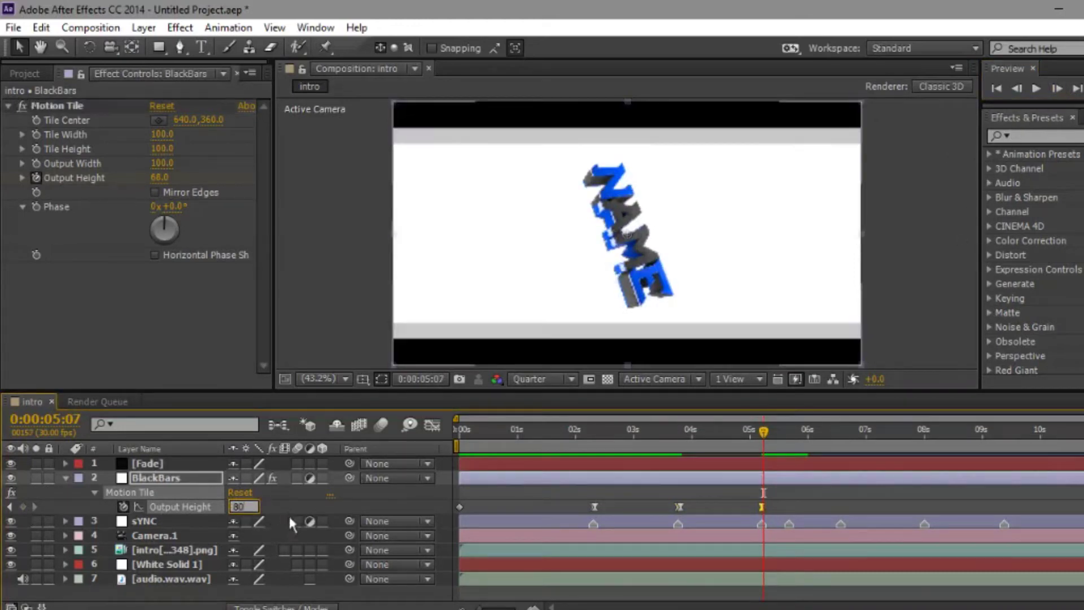
key("space")
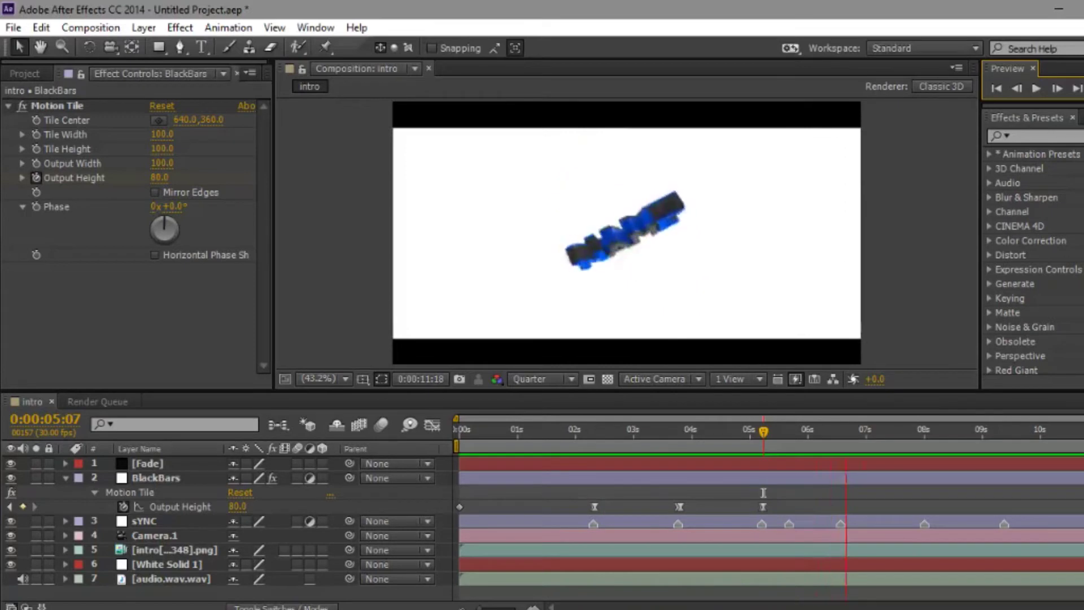
key("space")
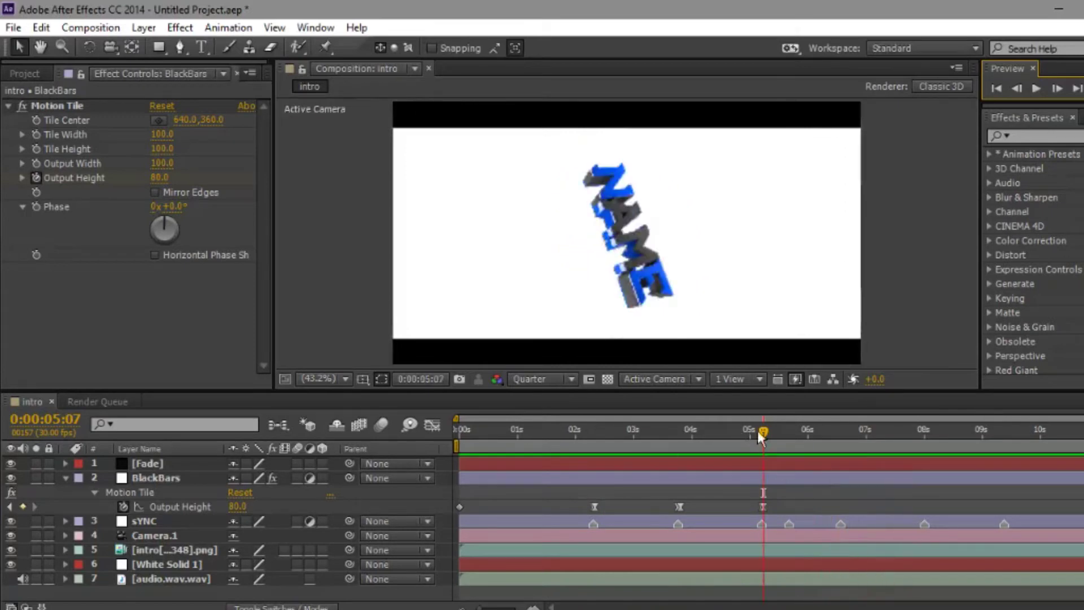
Keyframe the BlackBars Output Height at 80 at 0:00:05:20 and at 93 at 0:00:05:21
key("k")
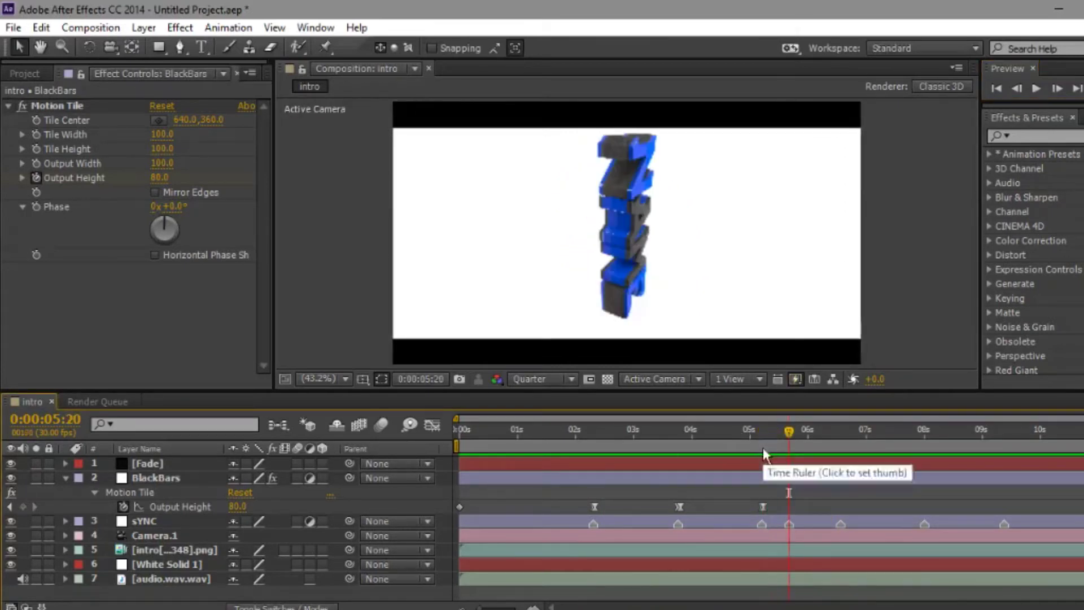
left_click(23, 507)
left_click(1057, 89)
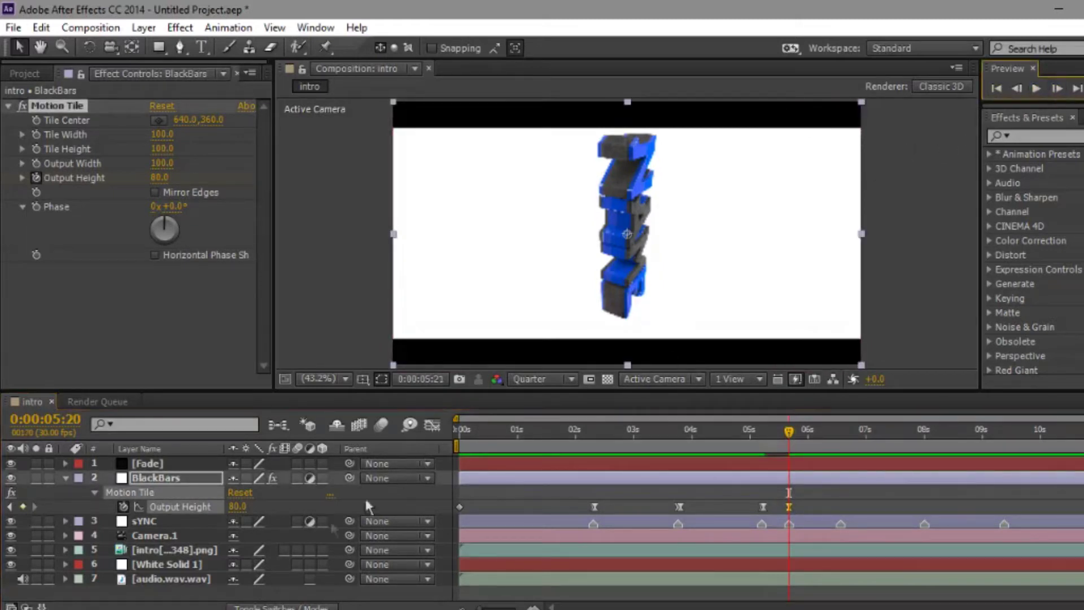
left_click(236, 506)
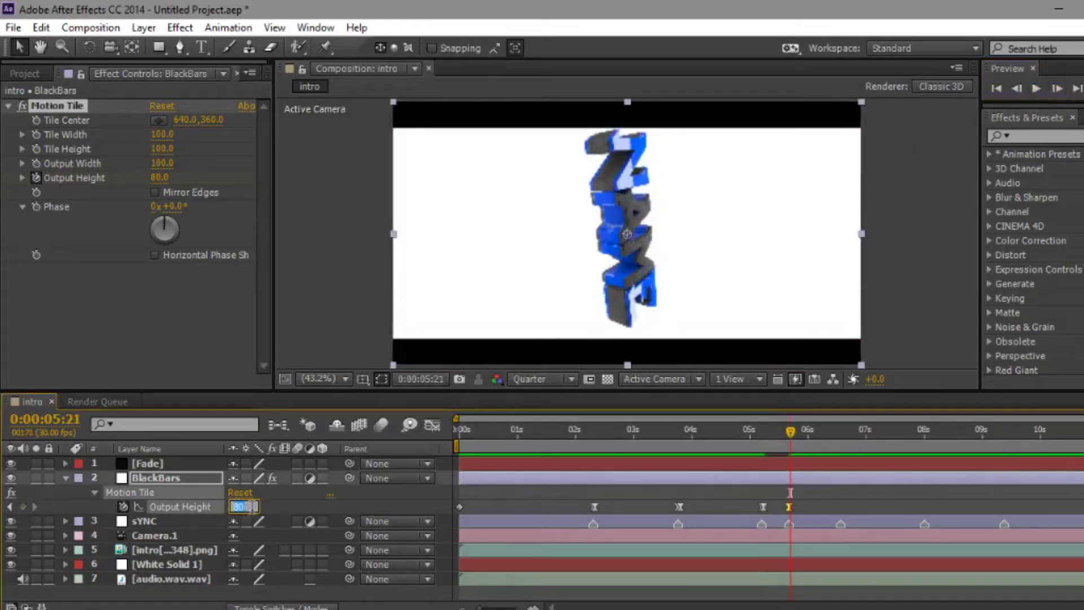
type("93")
key("Return")
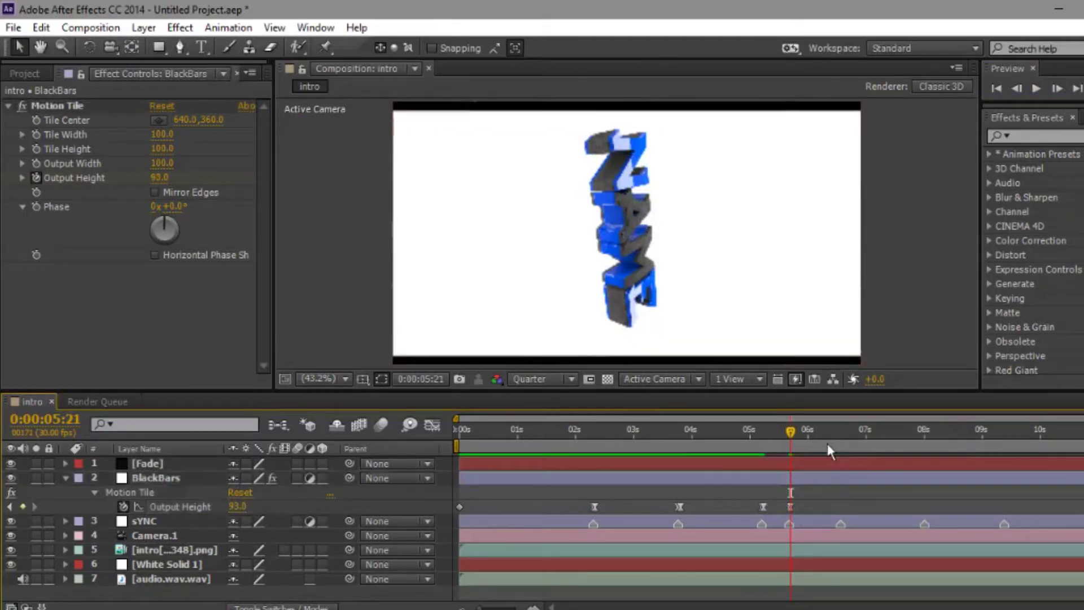
Keyframe the BlackBars Output Height at 93 at 0:00:06:17 and at 80 at 0:00:06:18
left_click(840, 437)
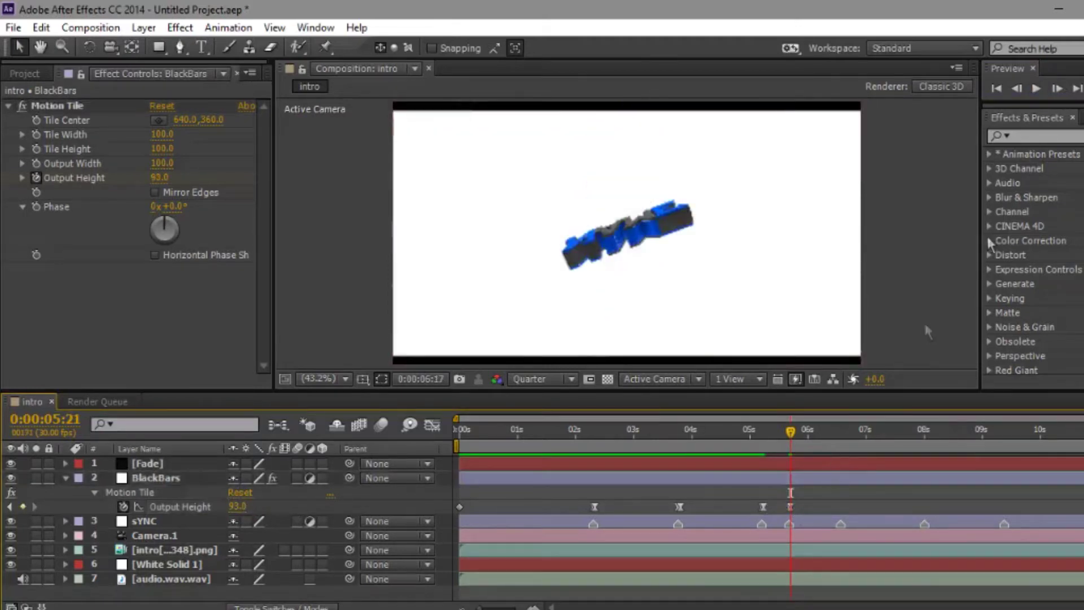
left_click(23, 507)
left_click(1059, 89)
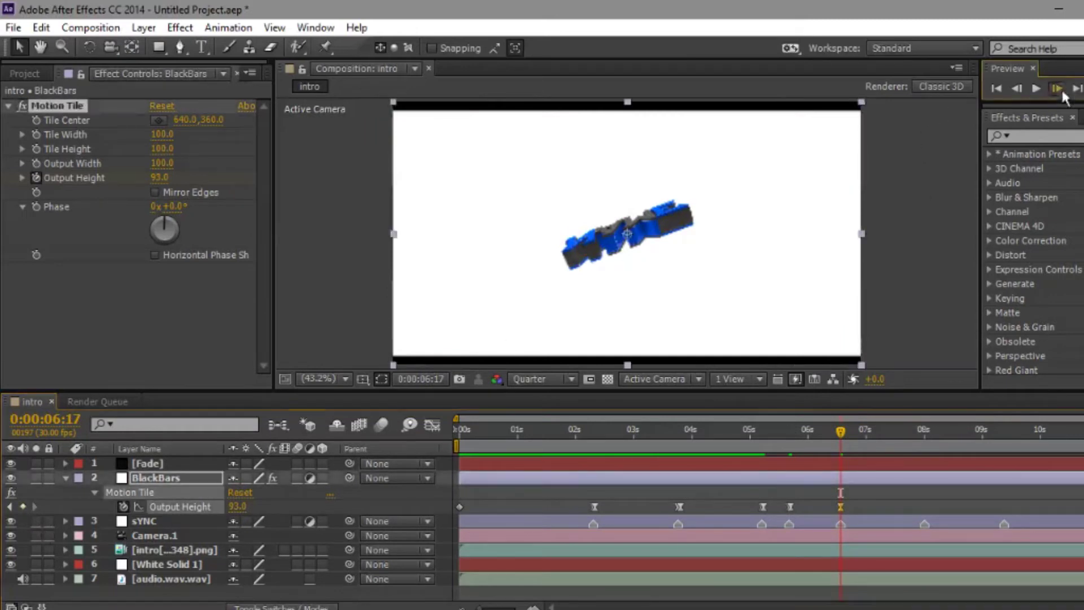
left_click(235, 506)
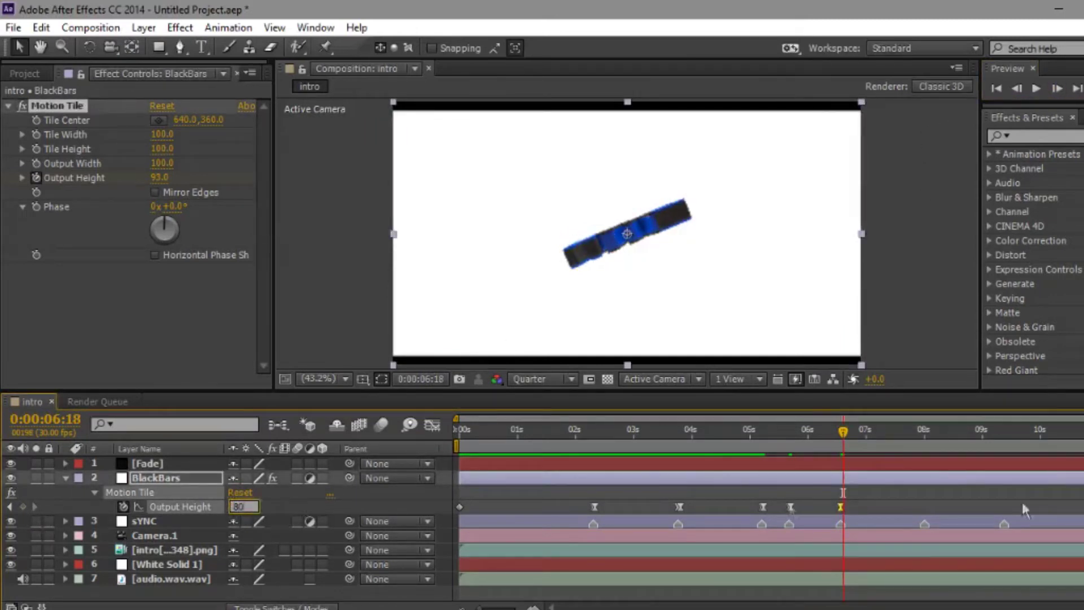
type("80")
key("Return")
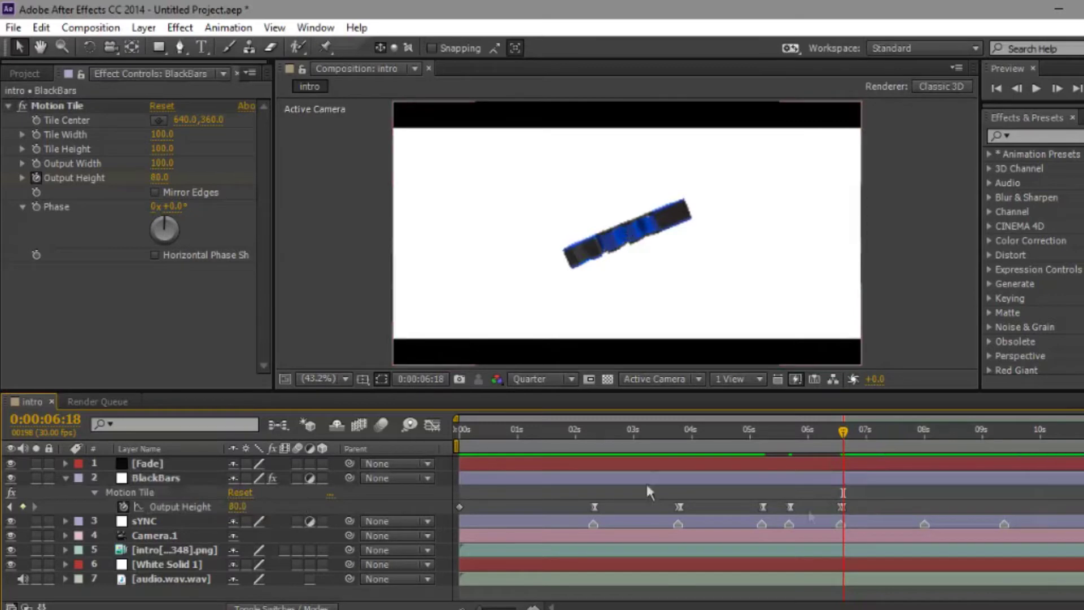
In the Graph Editor, bow the Output Height curve slightly downward between the 0:00:03:24 and 0:00:05:06 keyframes
left_click(646, 482)
left_click(432, 424)
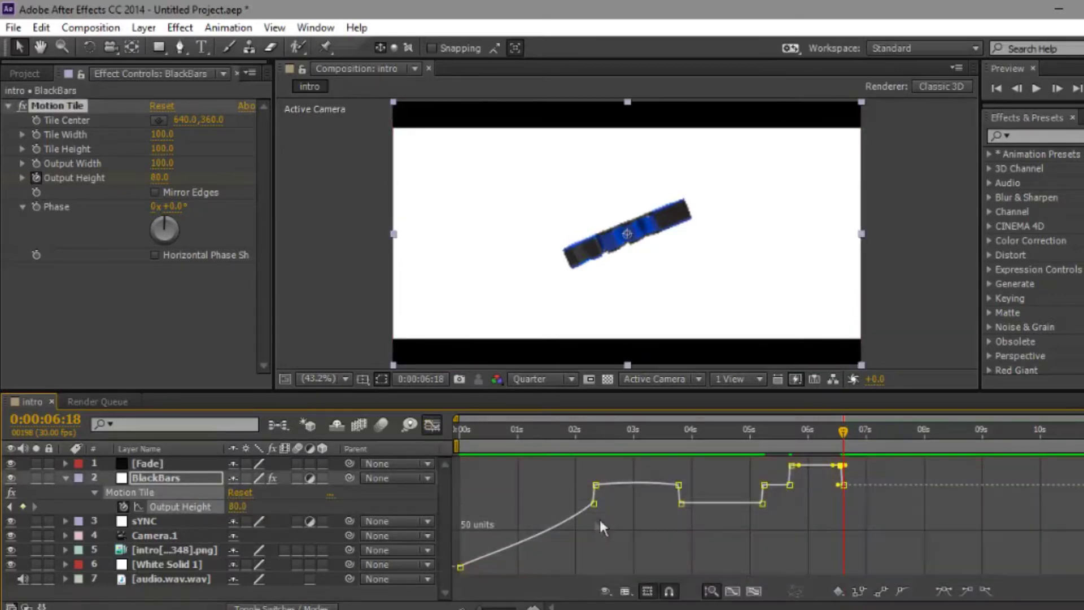
left_click(690, 504)
left_click_drag(707, 502, 706, 506)
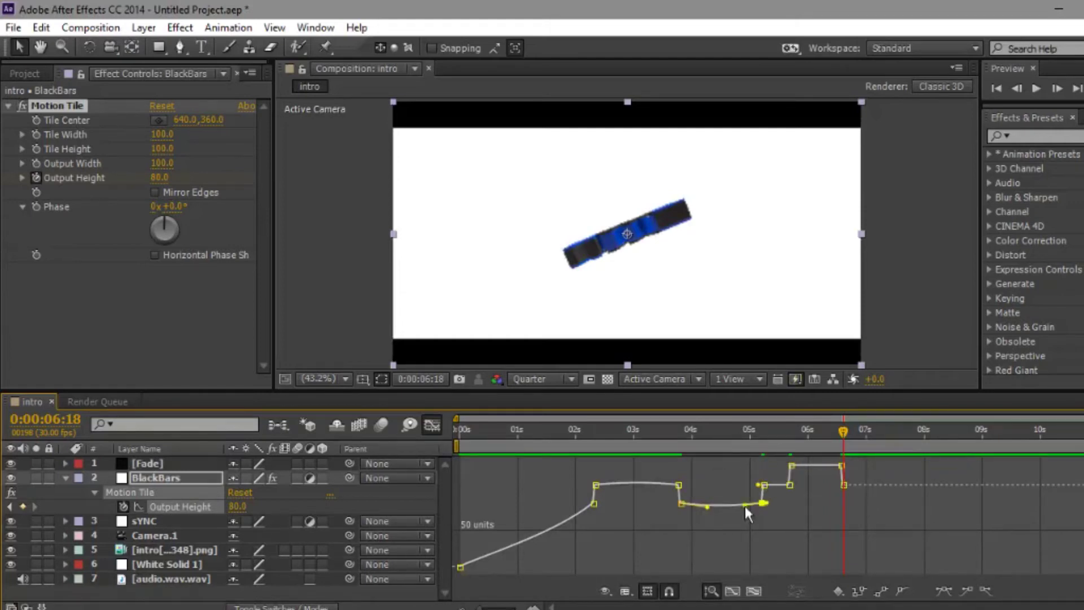
left_click(762, 503)
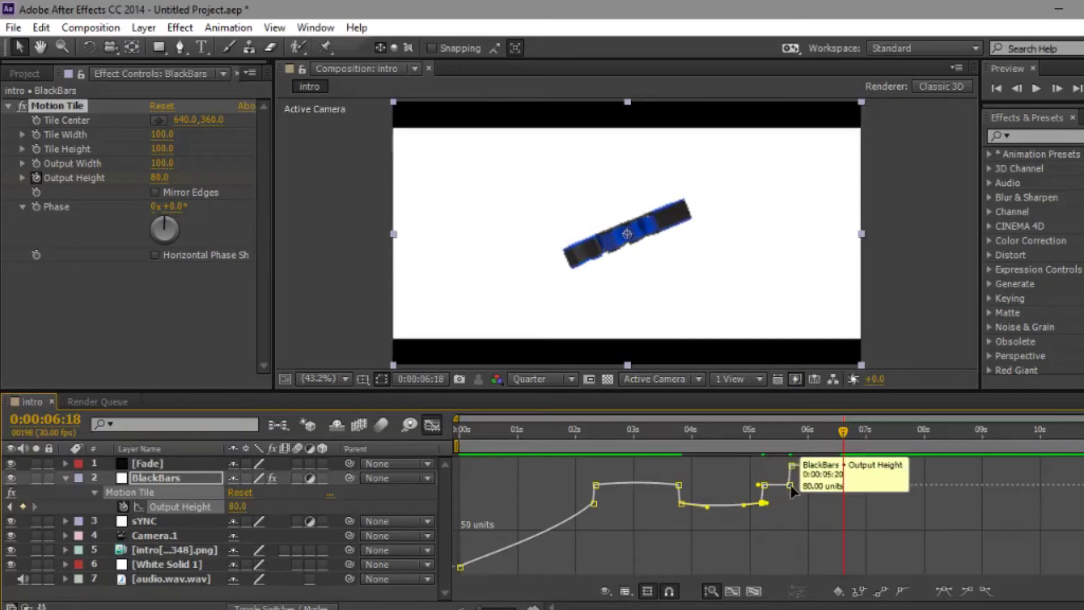
Bow the Output Height curve slightly upward between the 0:00:05:21 and 0:00:06:17 keyframes, and preview the animation
left_click(789, 485)
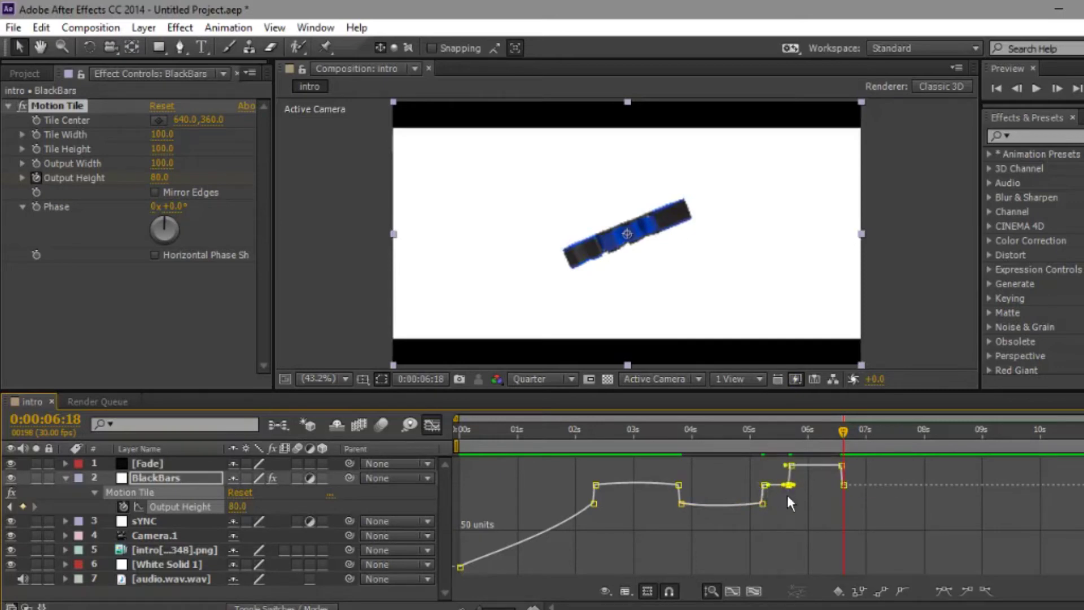
left_click(773, 477)
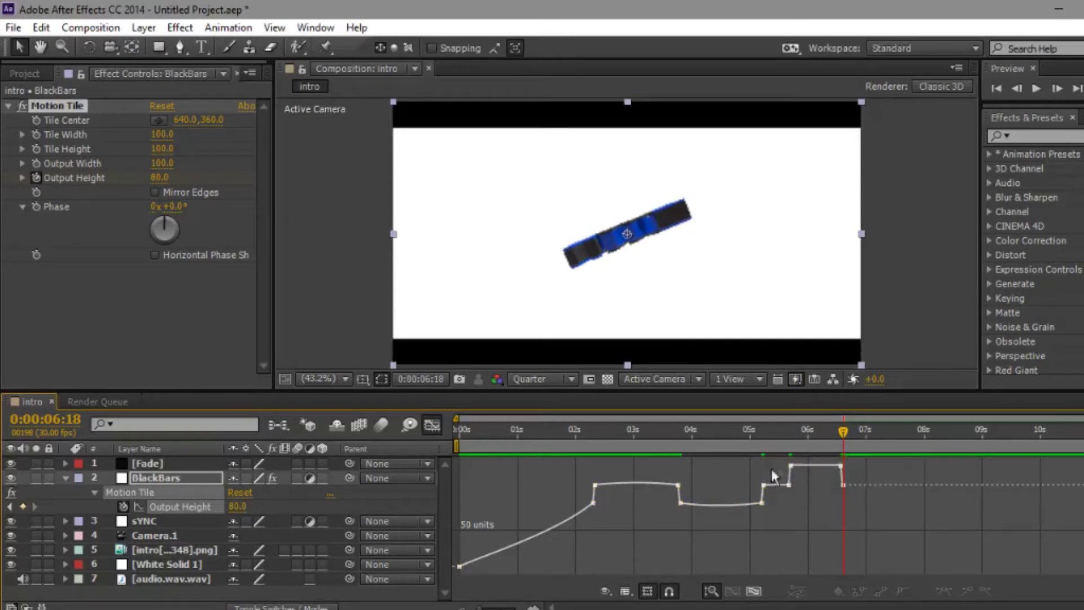
left_click(790, 465)
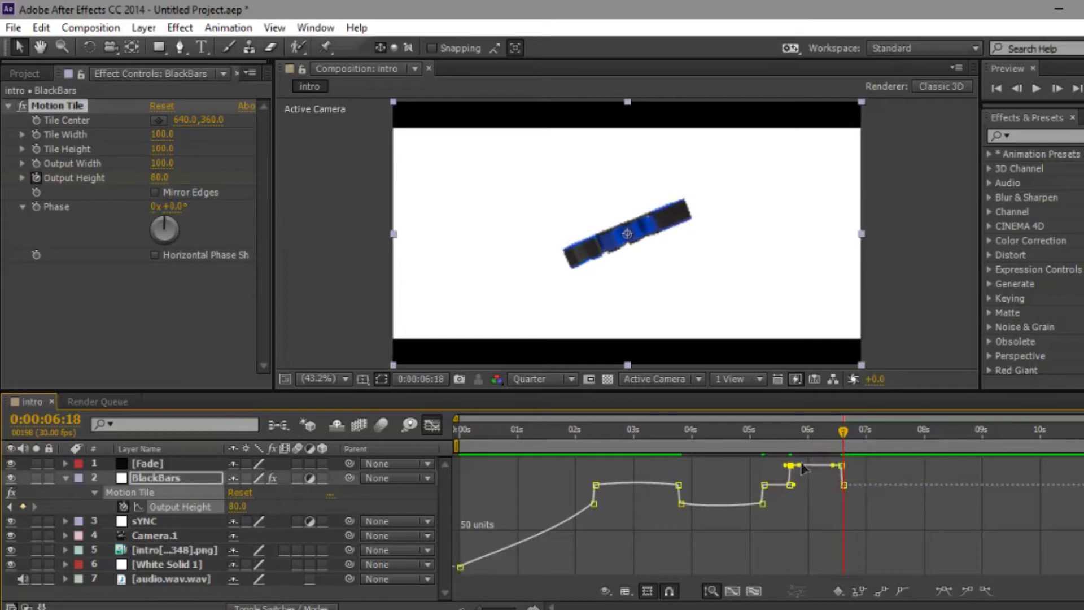
left_click_drag(800, 465, 799, 462)
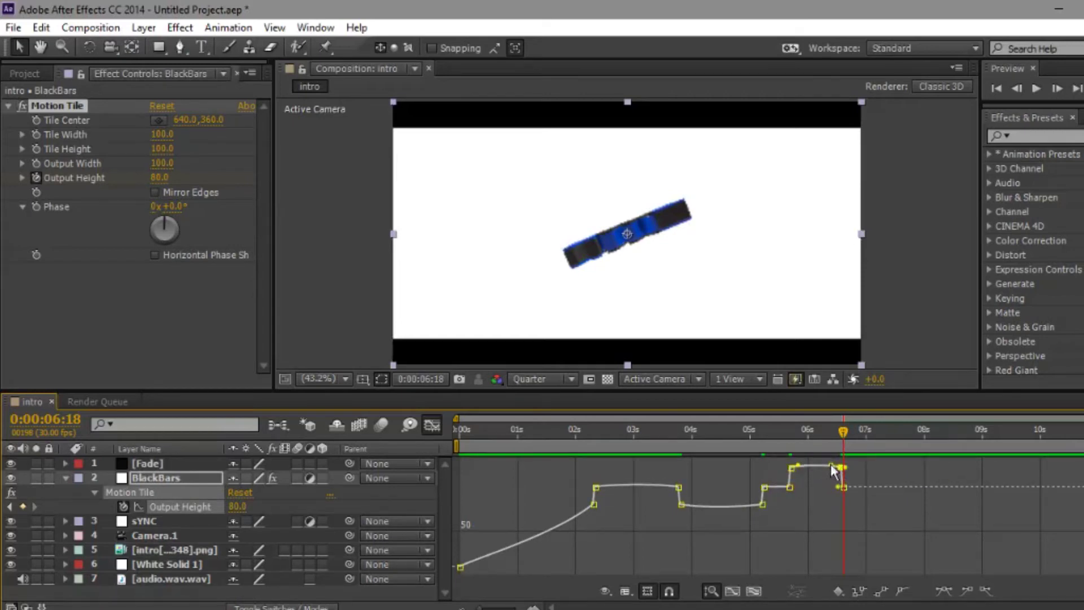
left_click(432, 425)
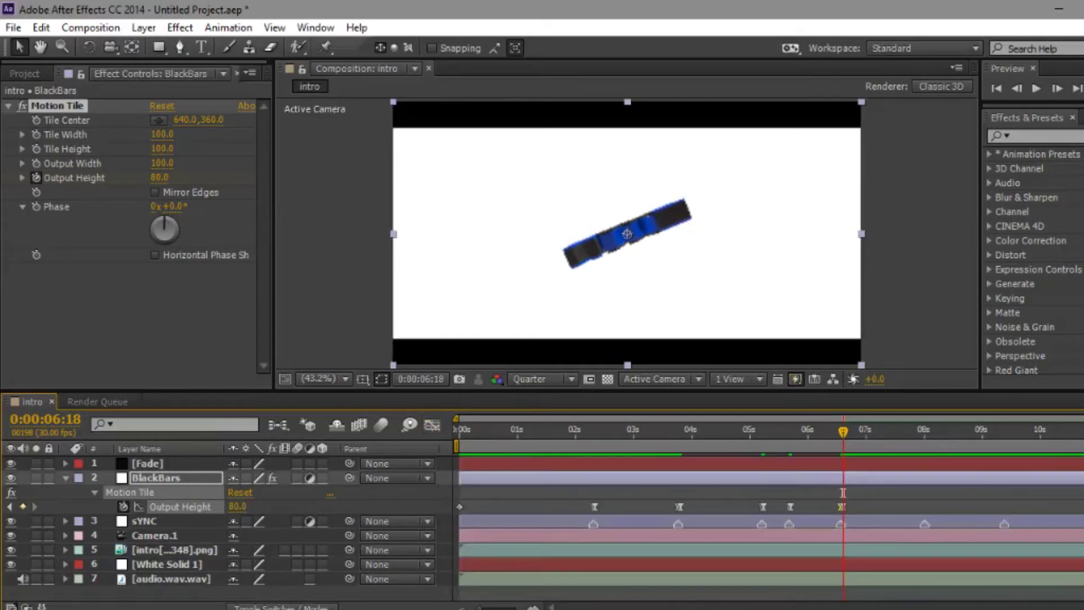
key("KP_0")
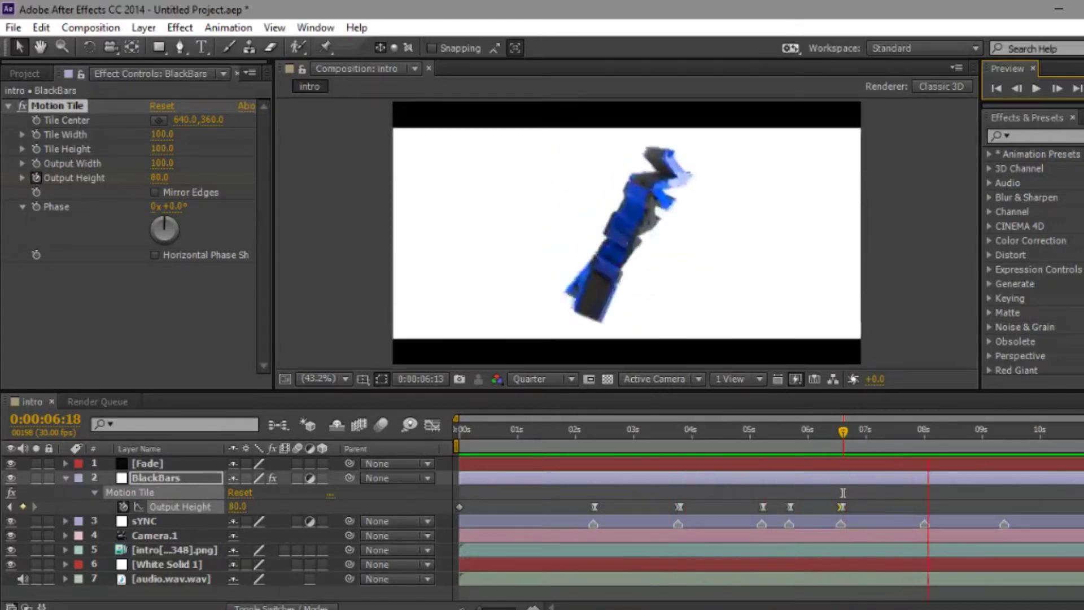
key("space")
Keyframe the BlackBars Output Height at 80 at 0:00:09:11 and at 65 at 0:00:09:12
left_click(993, 437)
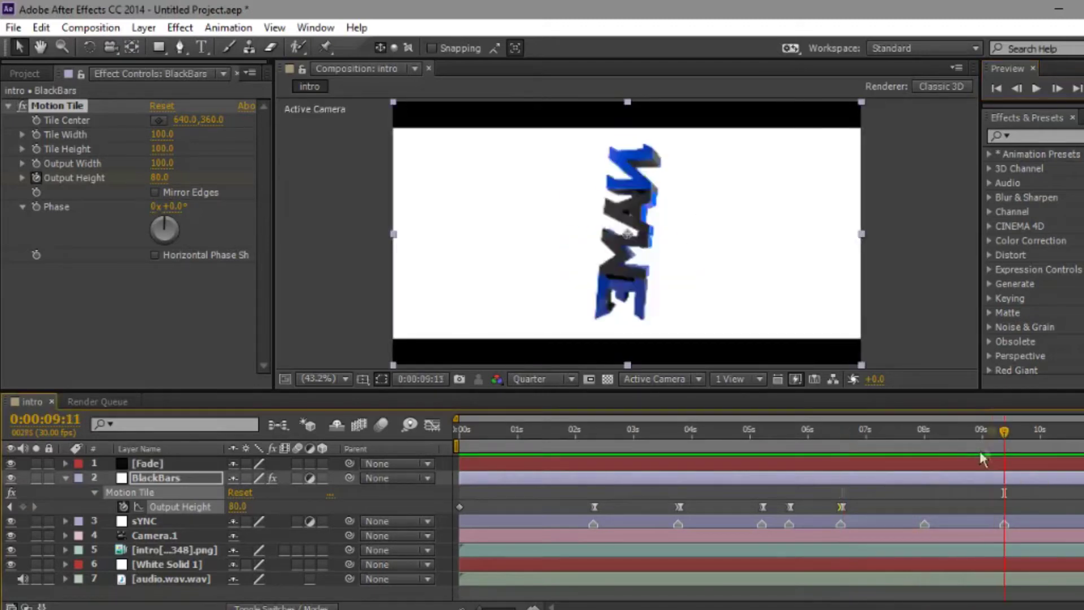
left_click(22, 506)
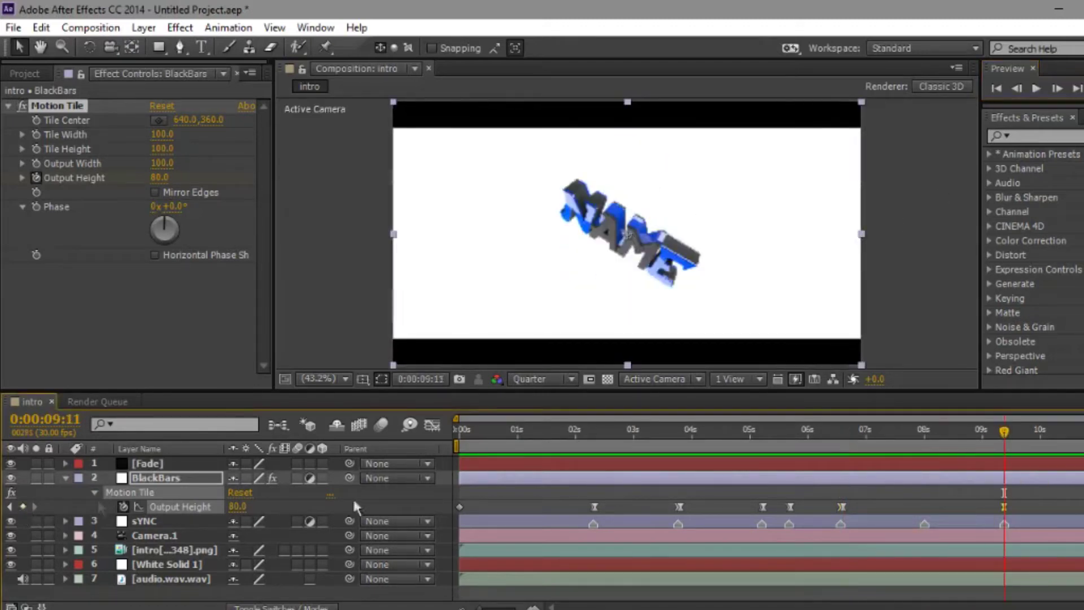
left_click(1056, 89)
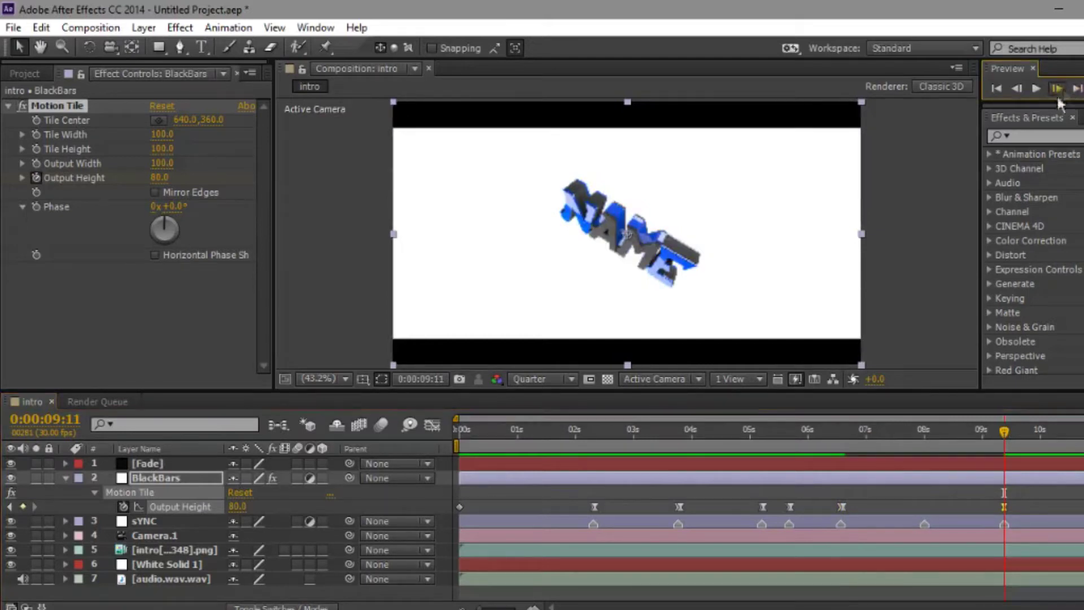
left_click(237, 507)
type("65")
key("Return")
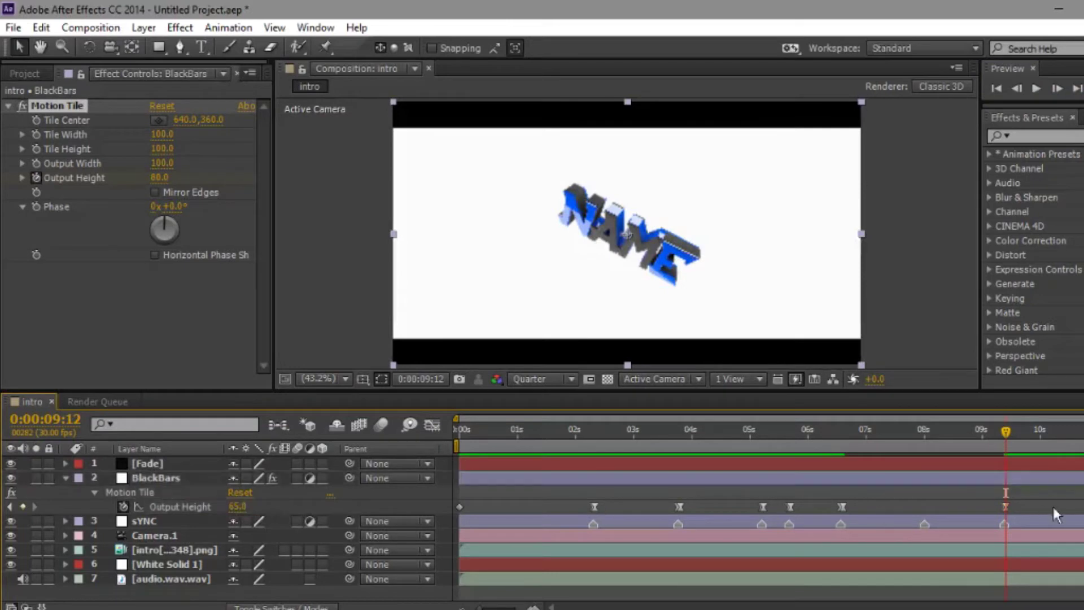
Keyframe the BlackBars Output Height at 0 at 0:00:11:18 and collapse the layer
left_click(1083, 432)
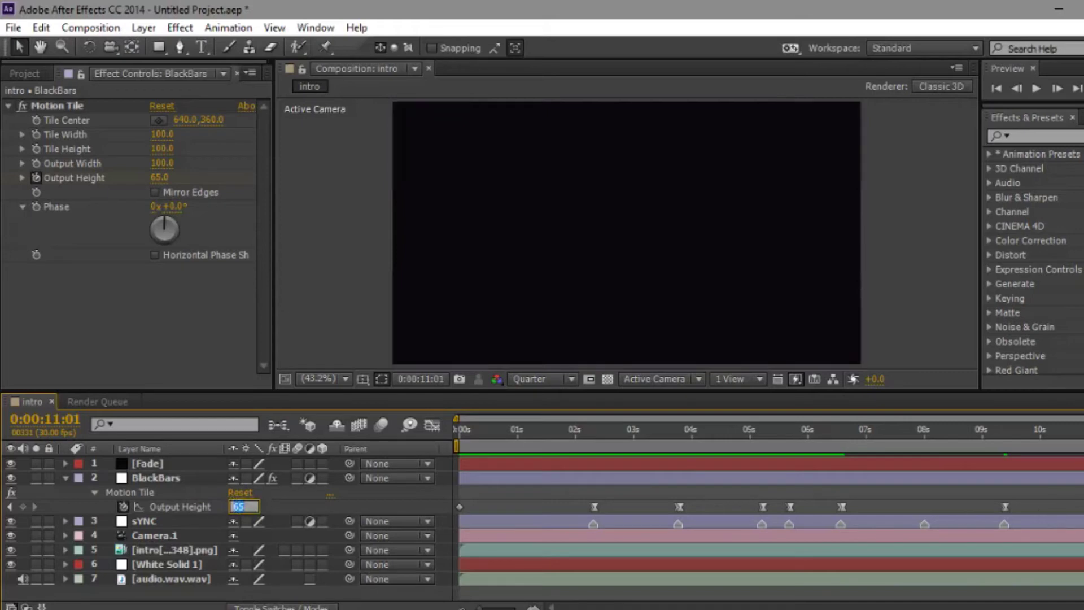
left_click(1083, 432)
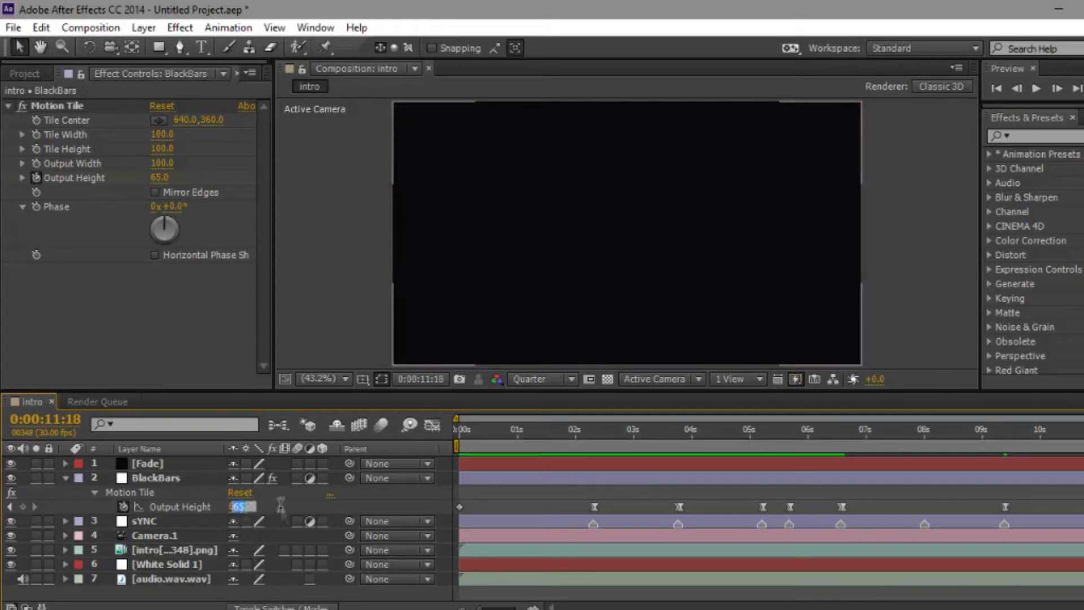
key("Return")
left_click(65, 477)
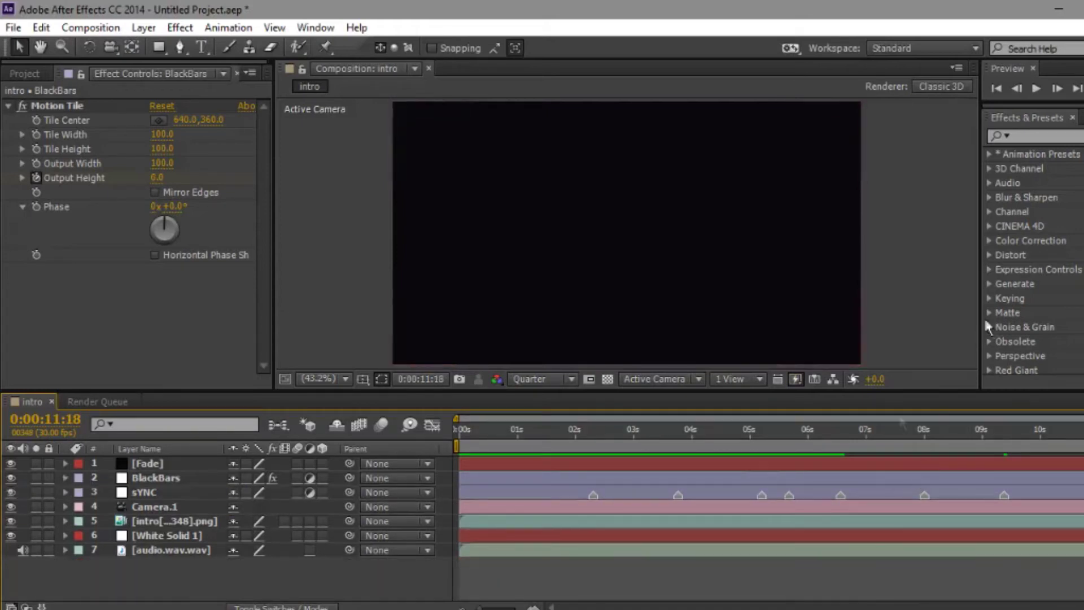
Show the BlackBars keyframes and bow the Output Height curve slightly downward between 0:00:06:18 and 0:00:09:11 in the Graph Editor
left_click(153, 492)
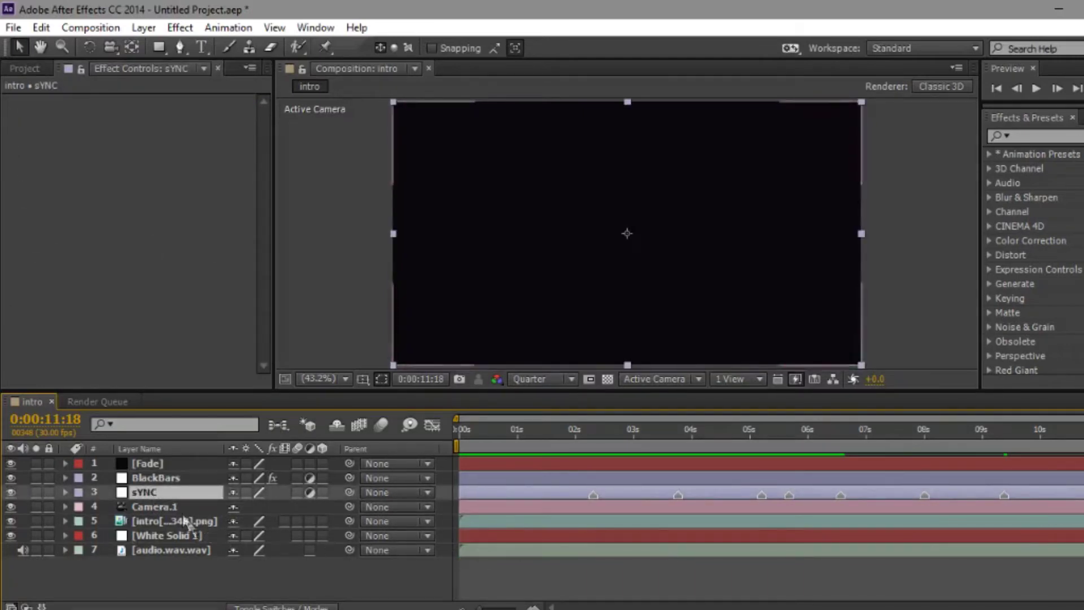
left_click(158, 478)
key("u")
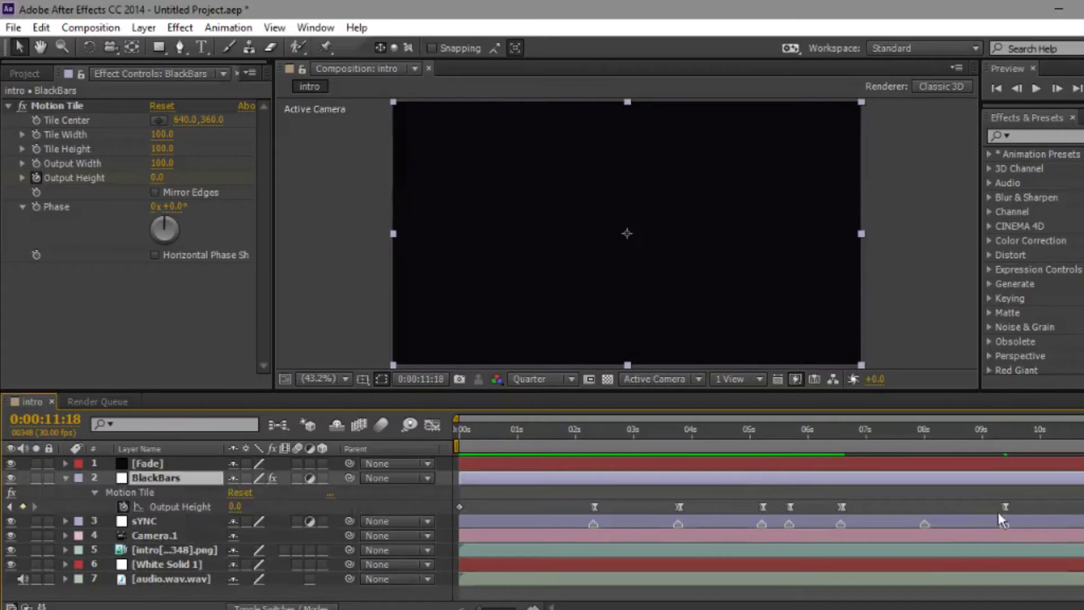
left_click(1004, 506)
left_click(431, 425)
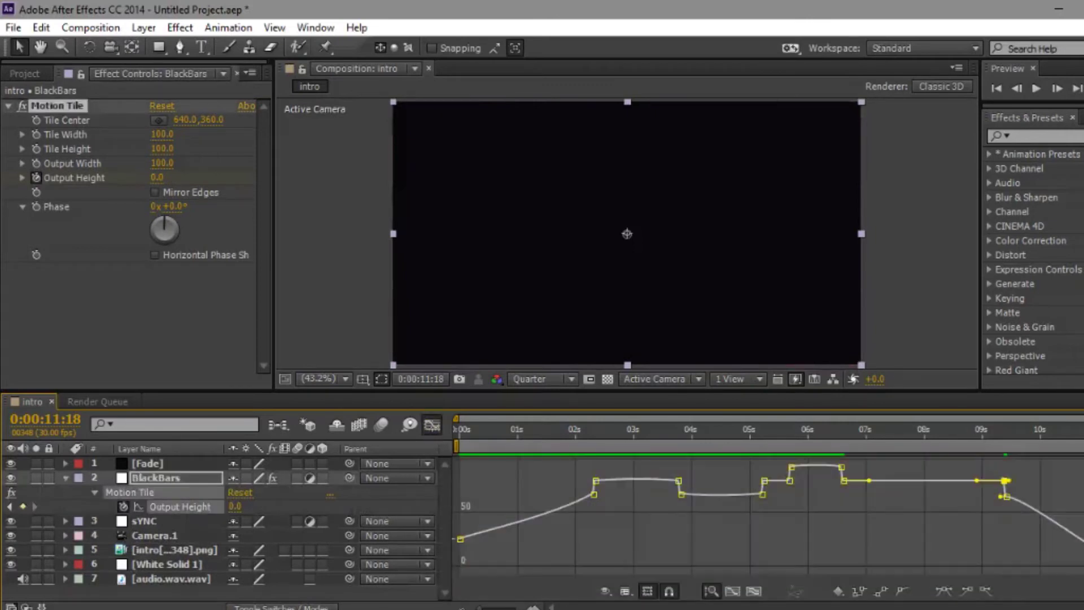
left_click(842, 481)
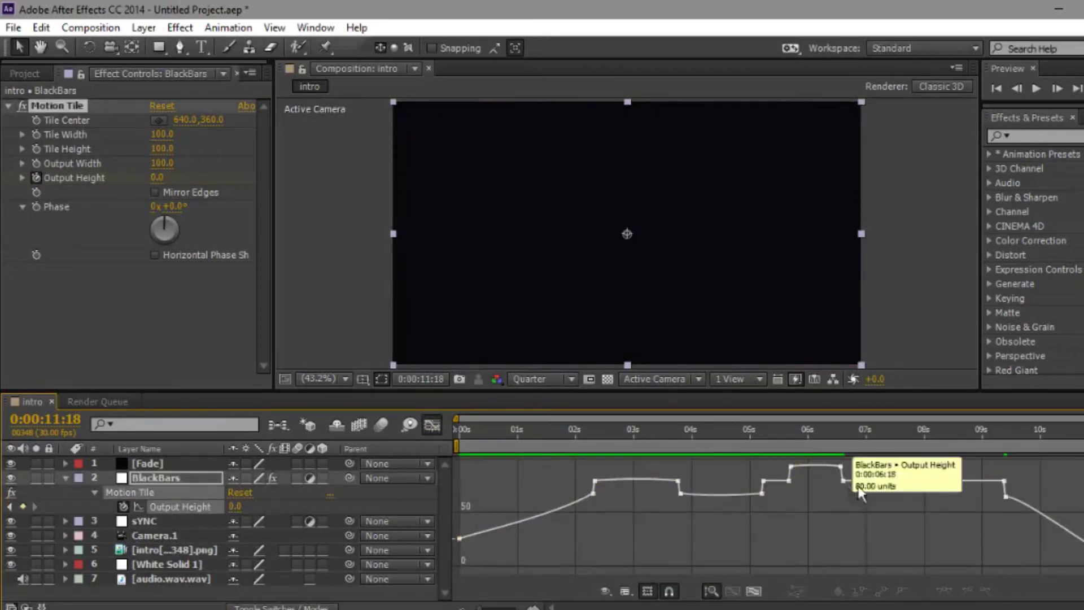
left_click_drag(872, 482, 944, 482)
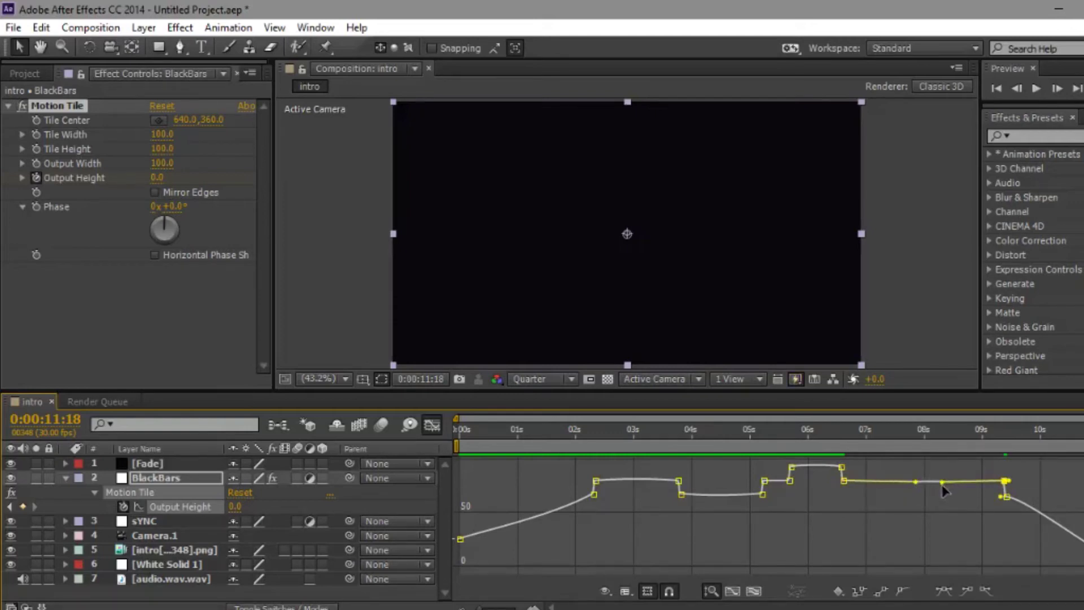
Bow the BlackBars Output Height curve downward after the 0:00:09:12 keyframe, leave the Graph Editor and preview the animation
left_click(1007, 497)
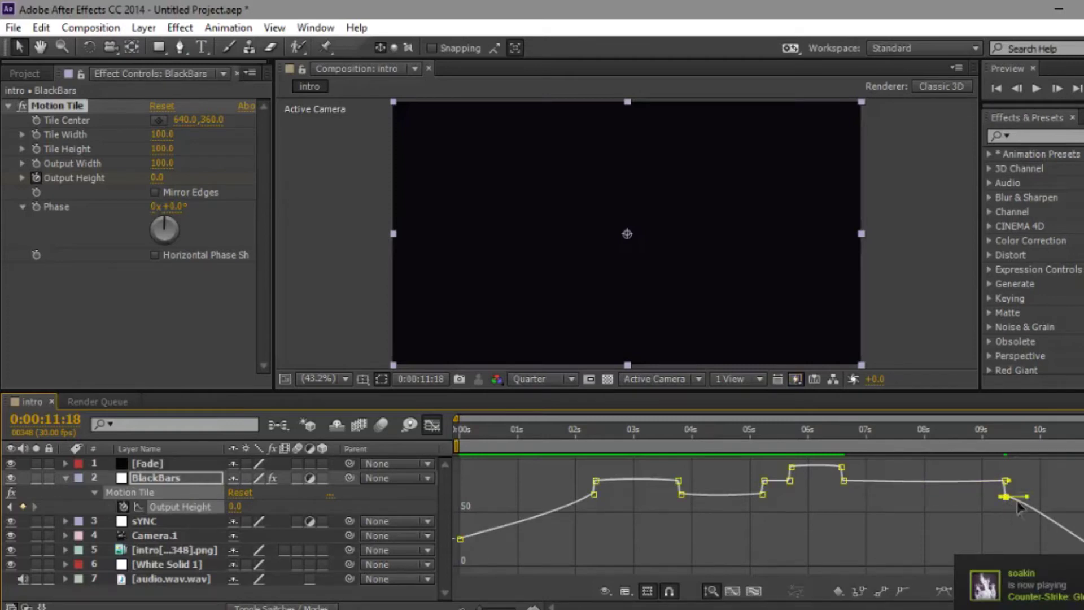
left_click_drag(1019, 534, 1017, 541)
left_click(967, 538)
left_click(431, 428)
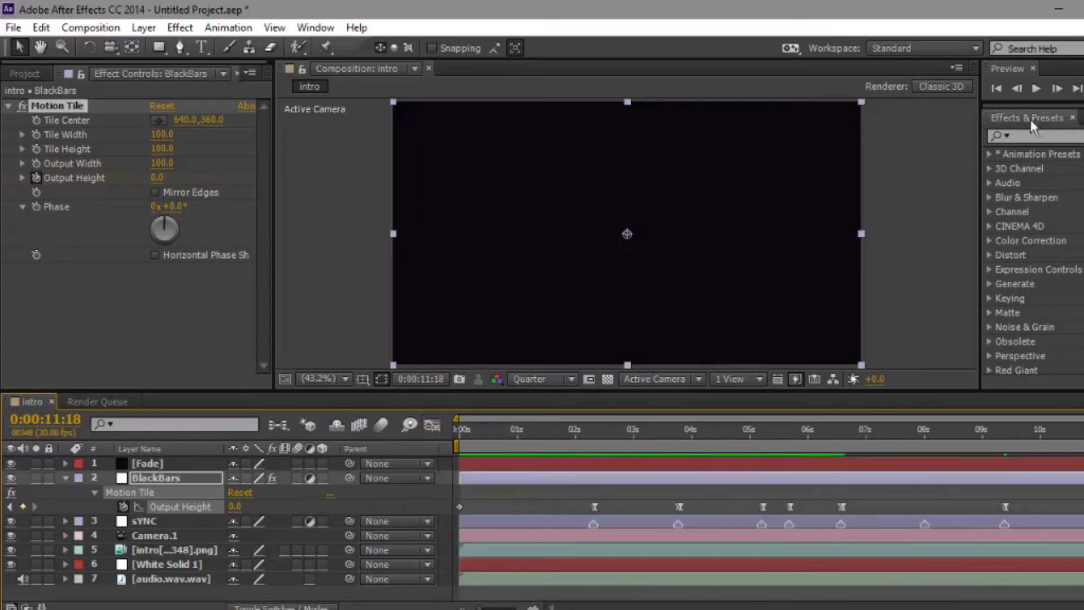
key("KP_0")
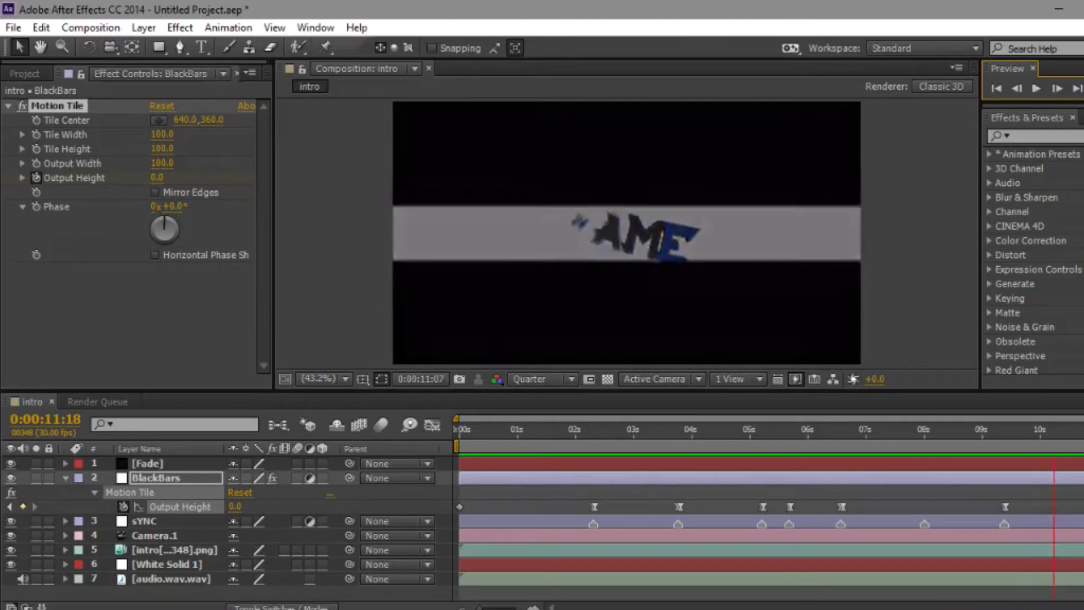
key("space")
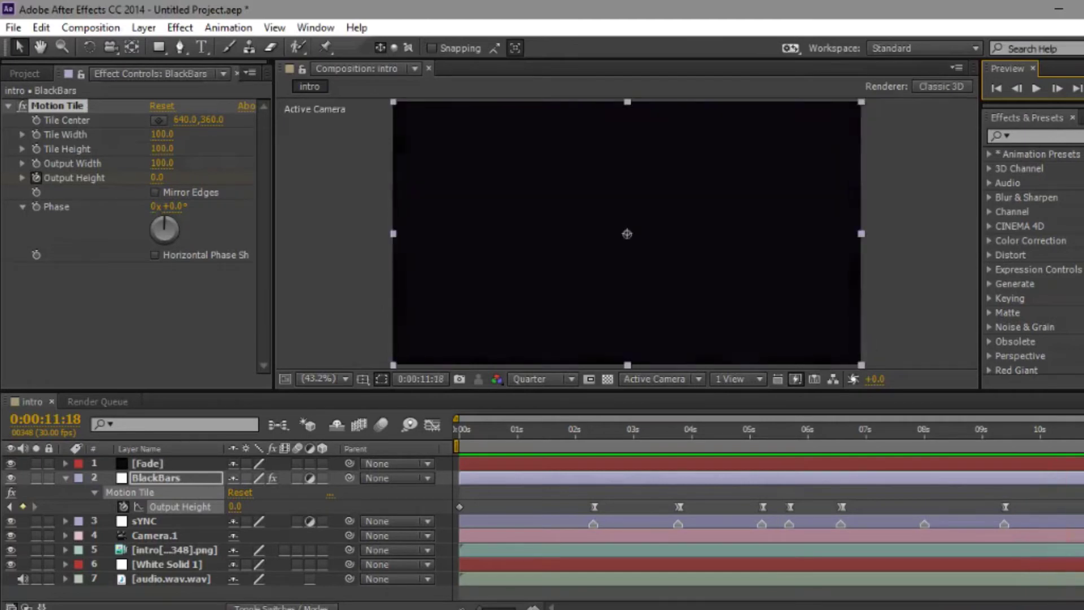
key("alt+Tab")
left_click(102, 330)
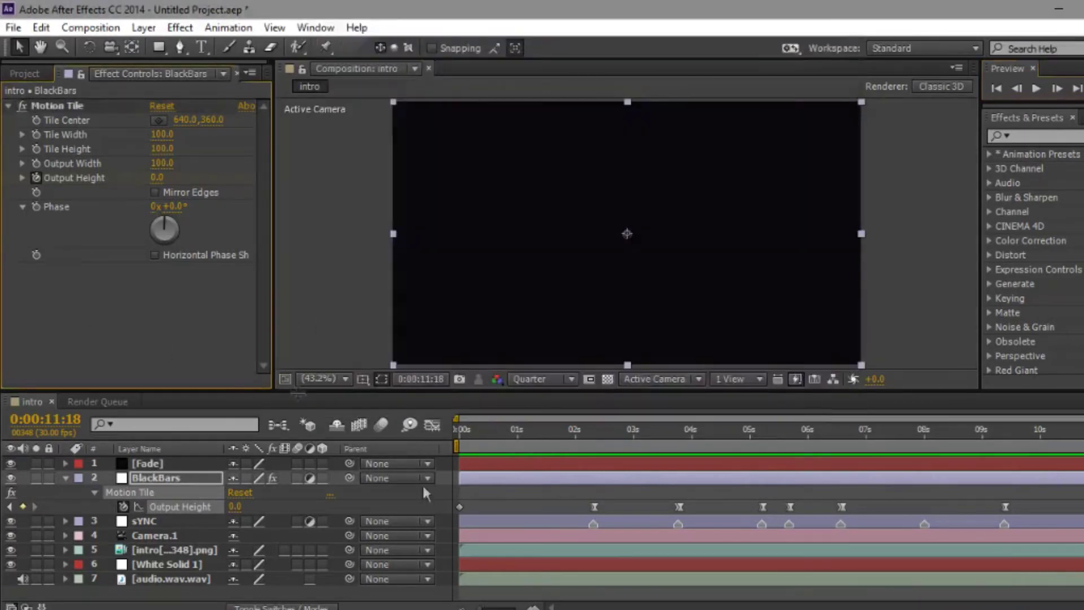
key("alt+Tab")
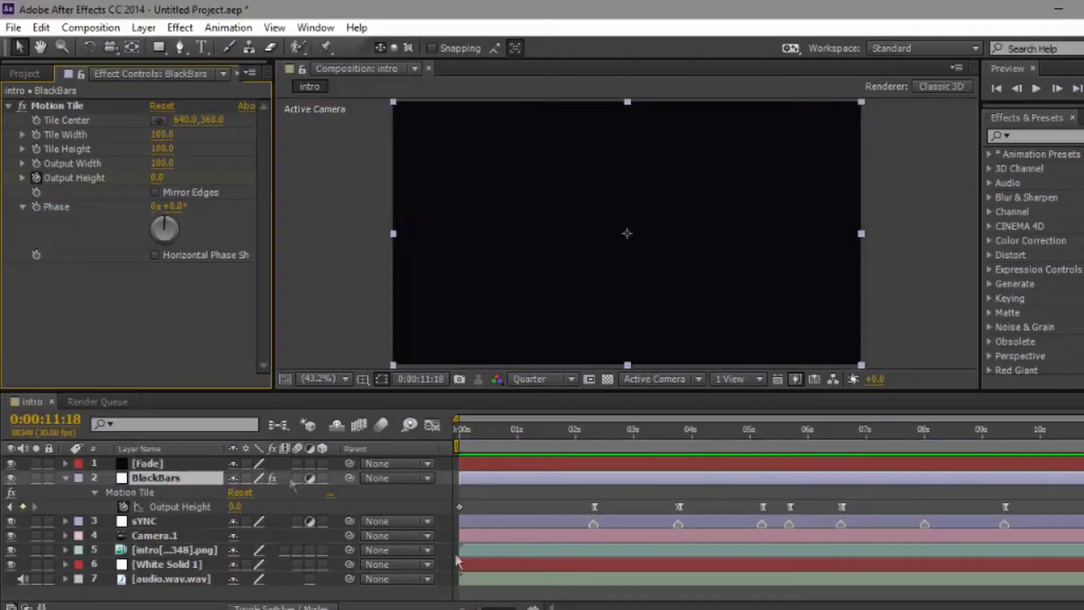
key("alt+Tab")
key("alt+Tab")
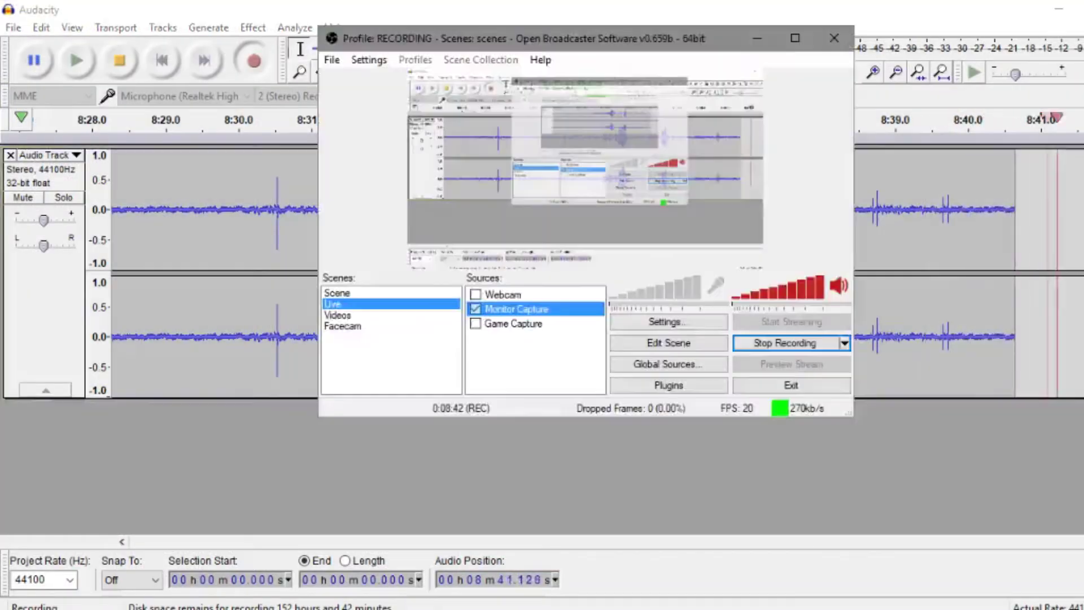
key("alt+Tab")
left_click(28, 75)
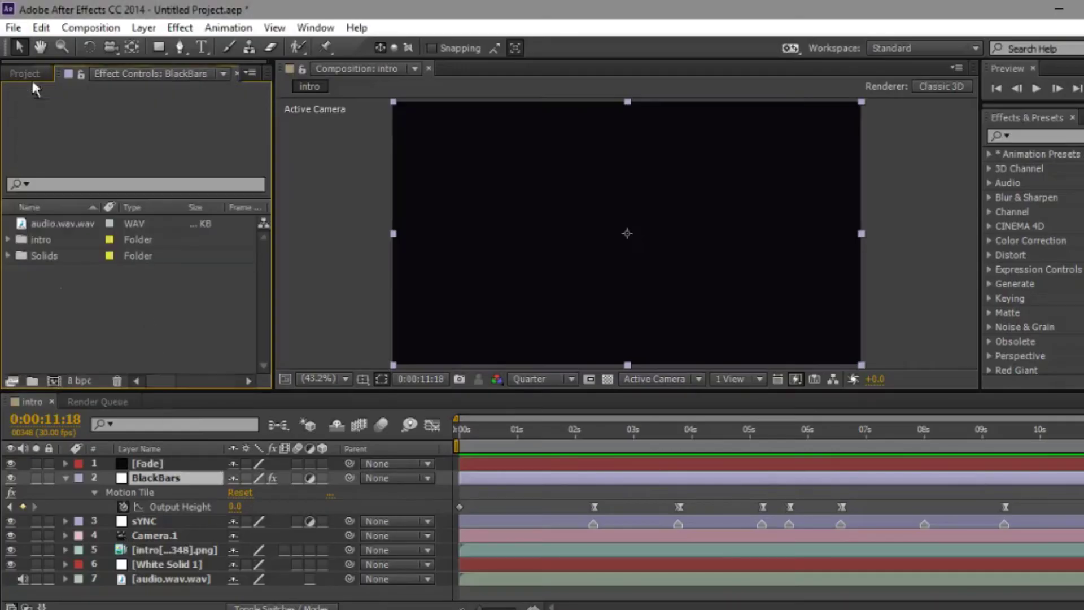
Collapse the BlackBars layer and apply the Distort Transform effect to the sYNC layer
left_click(66, 478)
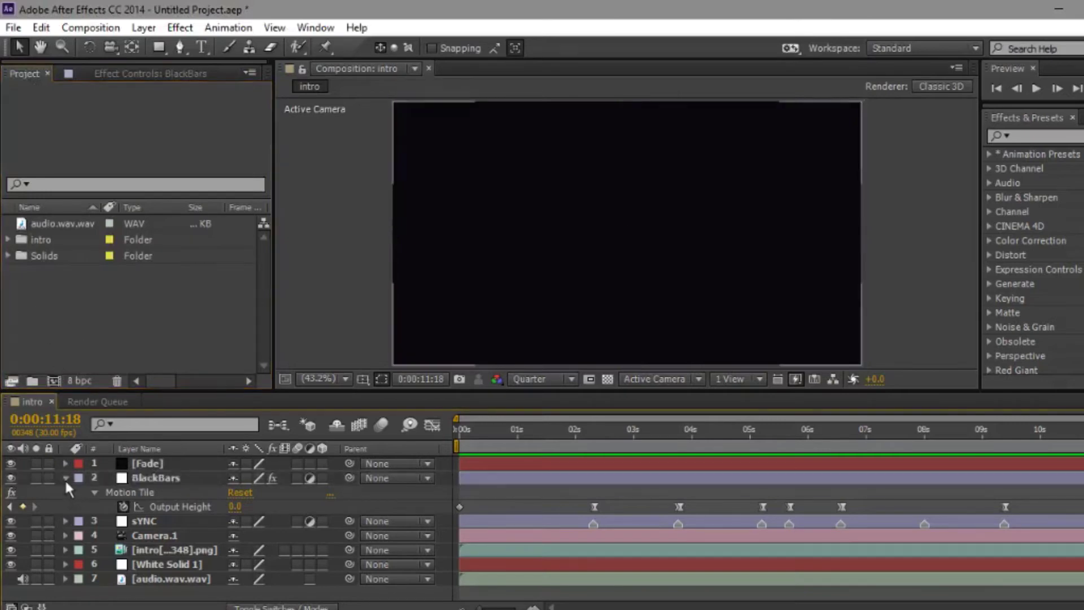
left_click(150, 492)
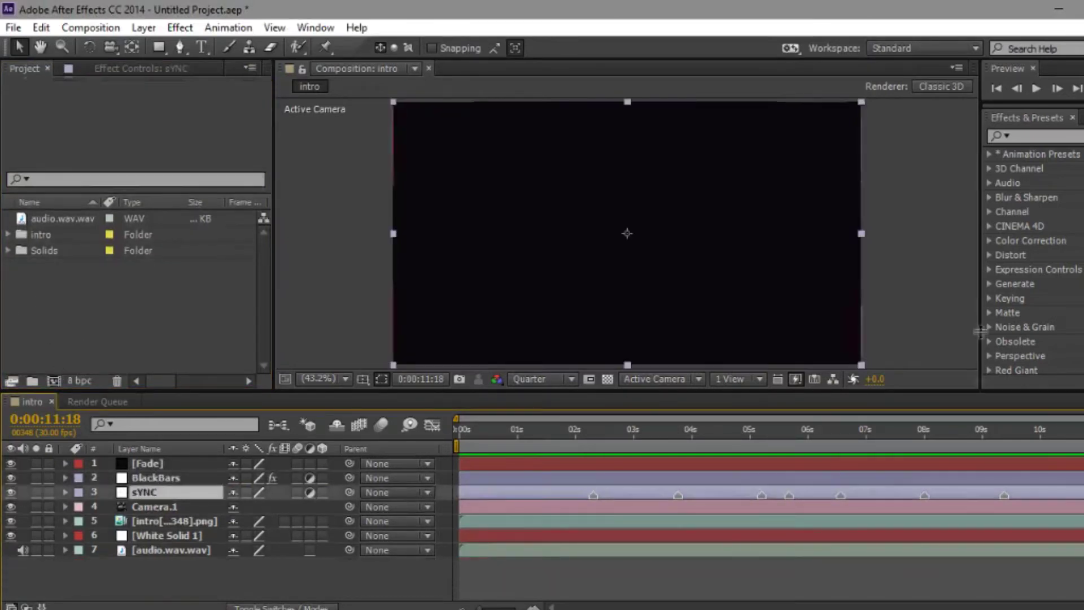
left_click(1030, 136)
type("transform")
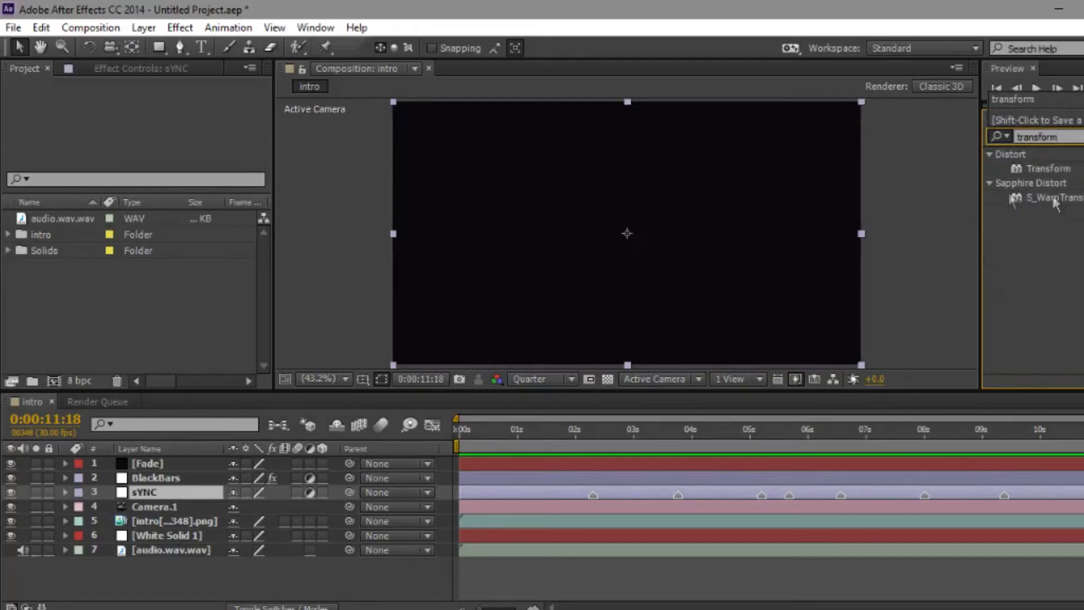
left_click_drag(1047, 168, 201, 489)
Keyframe the Transform Scale on sYNC at 100 at 0:00:02:09 and at 135 at 0:00:02:10
left_click(554, 438)
key("k")
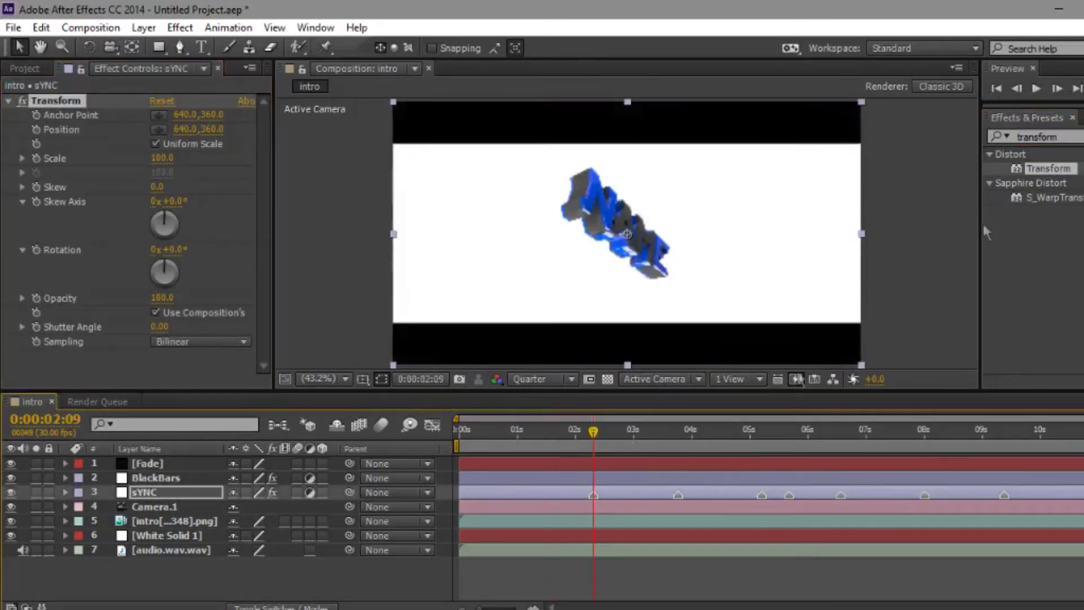
left_click(1081, 137)
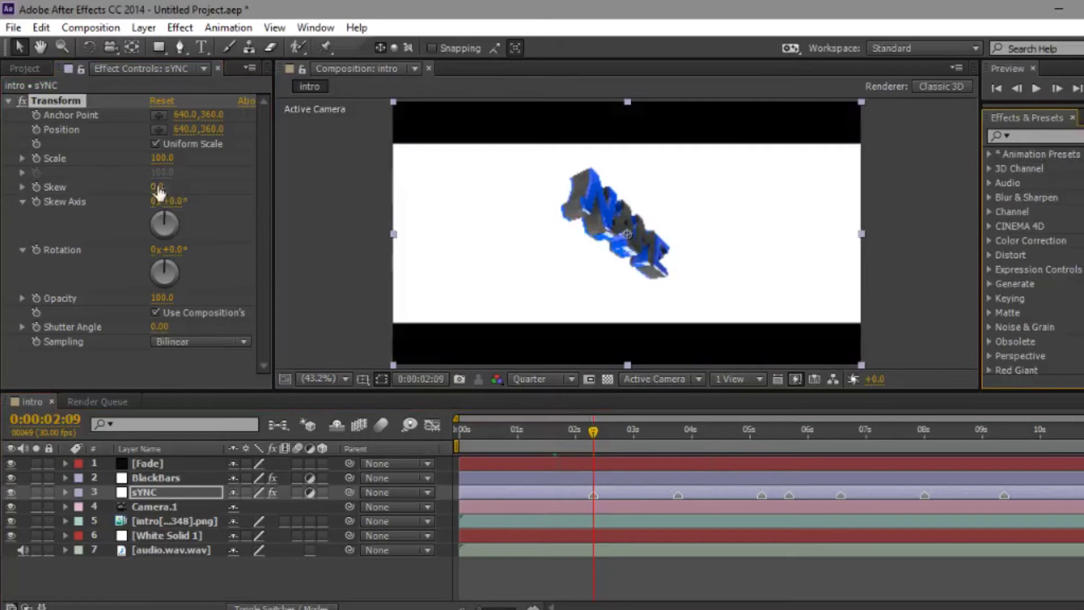
left_click(36, 159)
left_click(1057, 88)
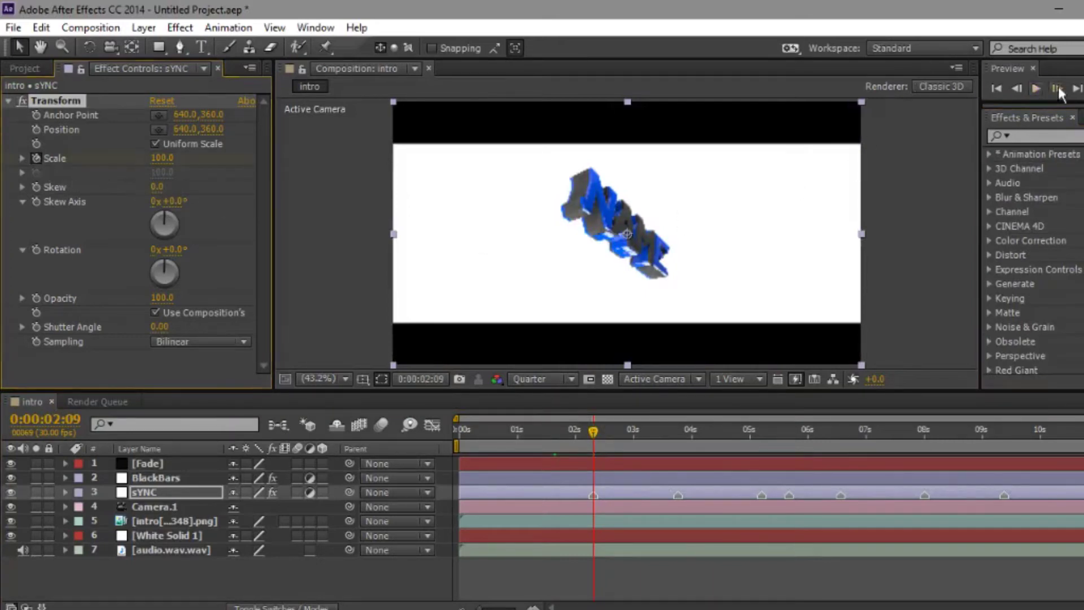
left_click(162, 158)
type("1")
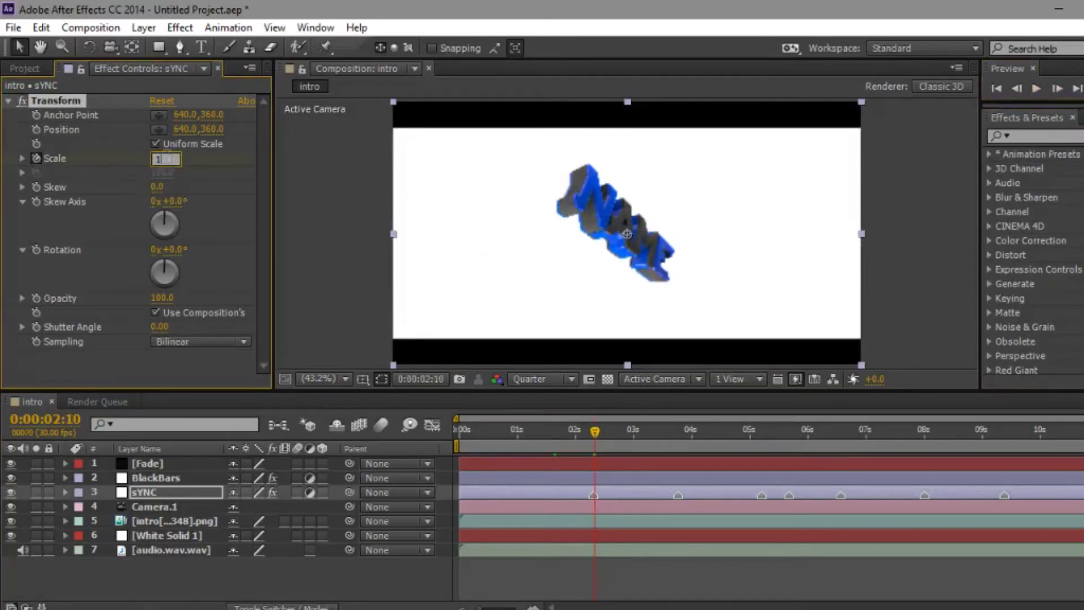
type("35")
key("Return")
Show the sYNC keyframes and copy the pair of Scale keyframes to each of the remaining layer markers
left_click(171, 493)
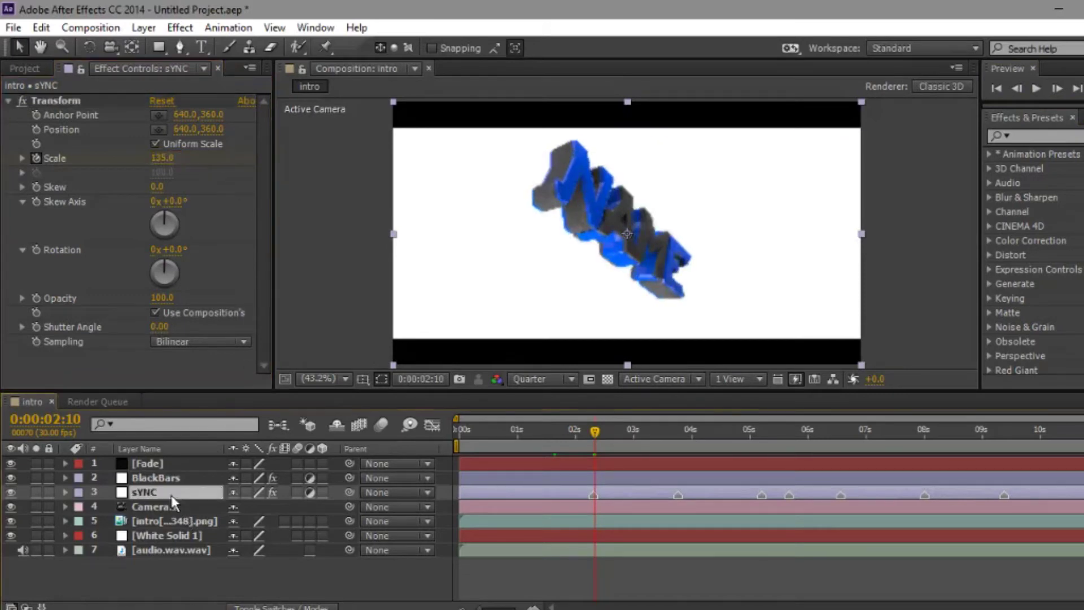
key("u")
left_click(591, 522)
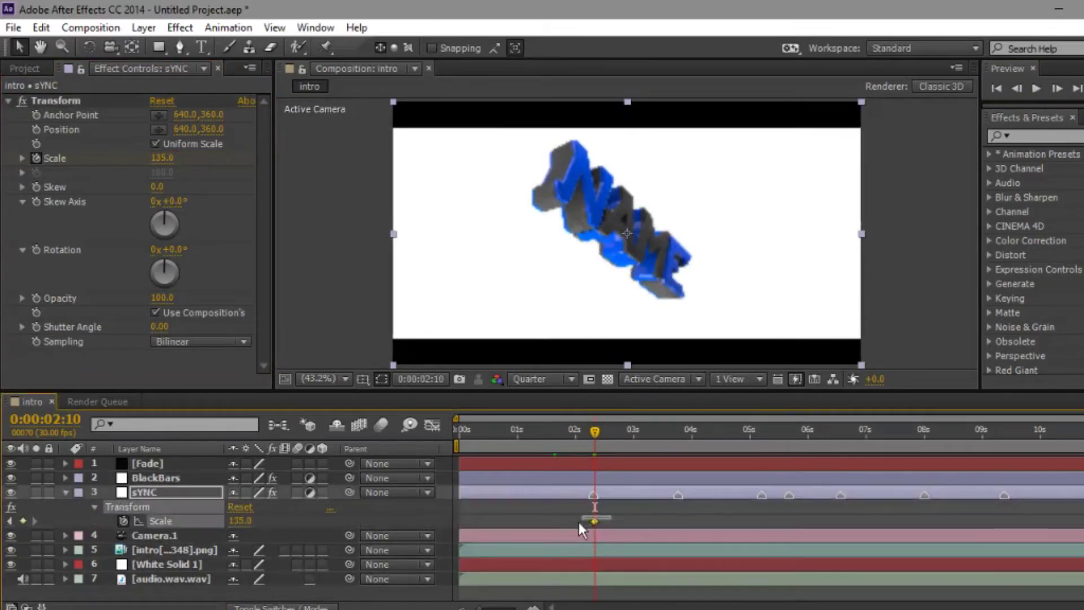
key("k")
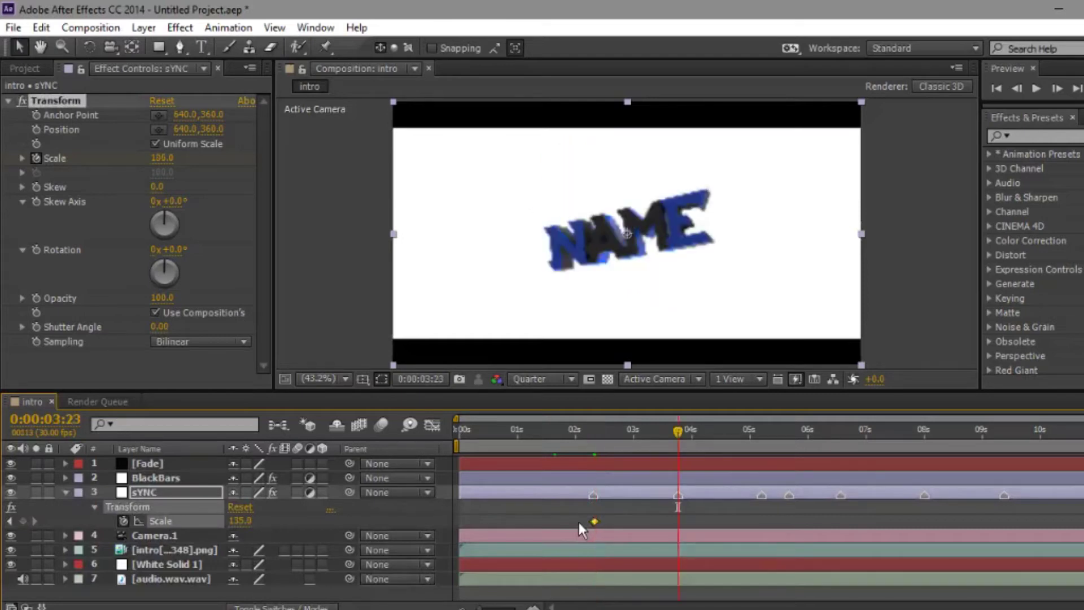
key("ctrl+v")
key("k")
key("ctrl+v")
key("k")
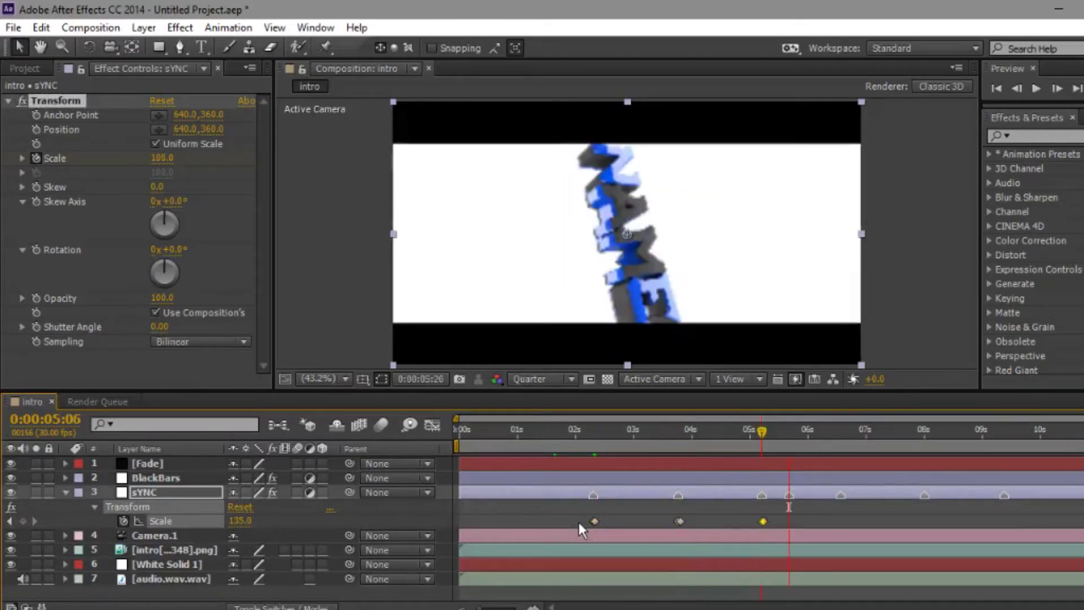
key("ctrl+v")
Keyframe the sYNC Transform Scale at 100 at 0:00:11:18
key("space")
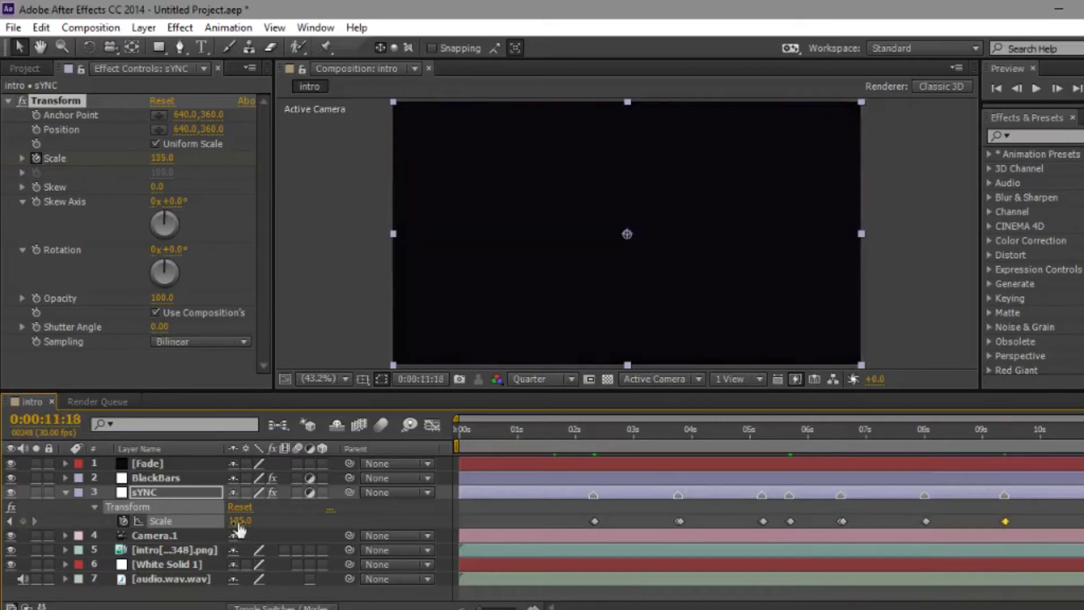
key("Return")
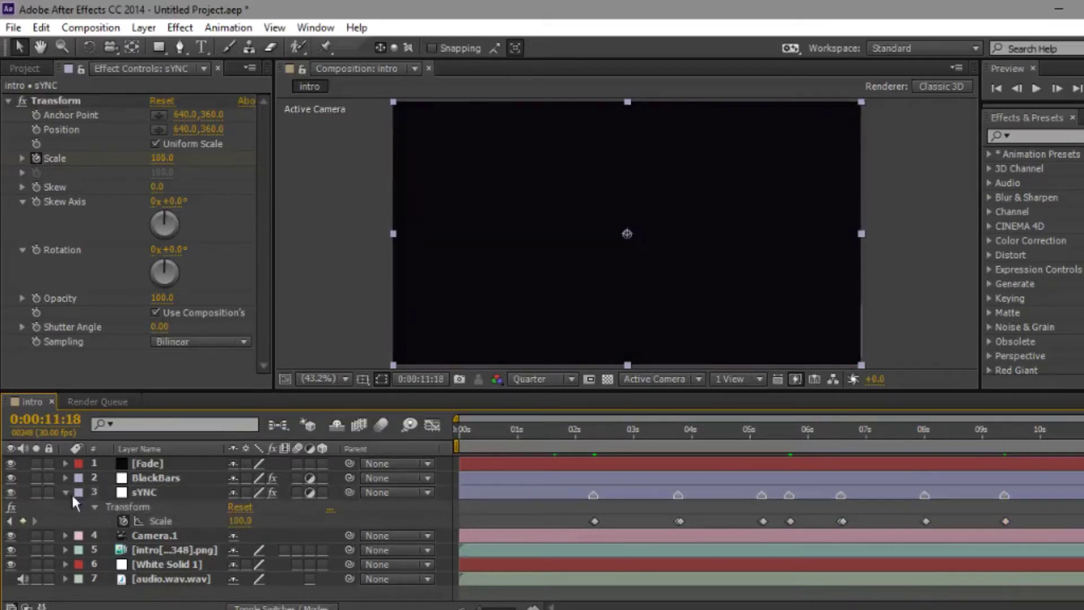
left_click(1083, 88)
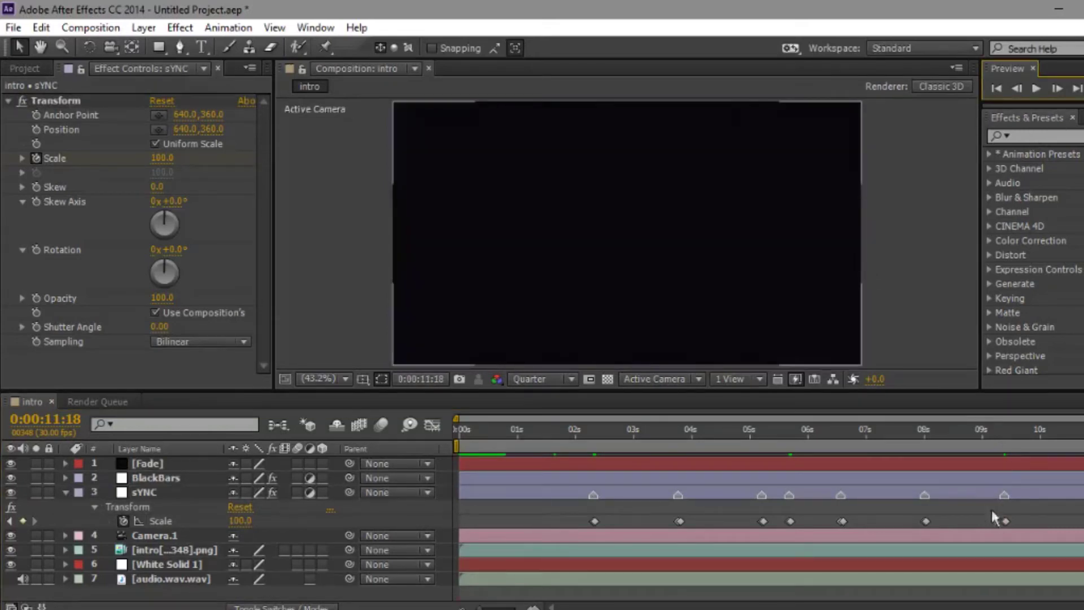
Easy-ease the last sYNC Scale keyframes and bend the curve after 0:00:09:12 into a steep initial drop in the Graph Editor
left_click_drag(1083, 514, 992, 534)
key("F9")
left_click(432, 426)
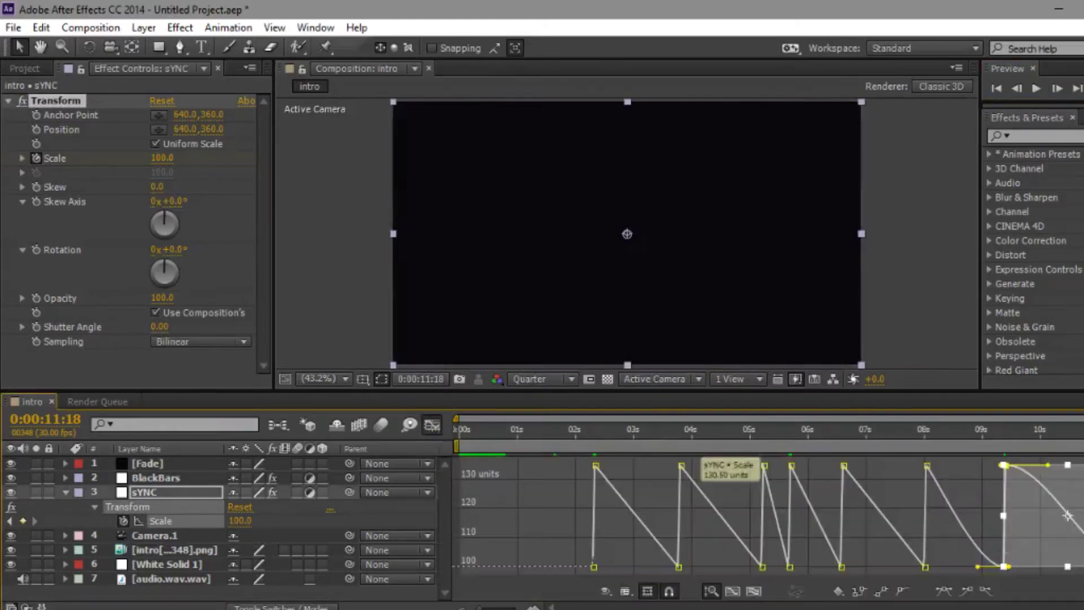
left_click(1013, 473)
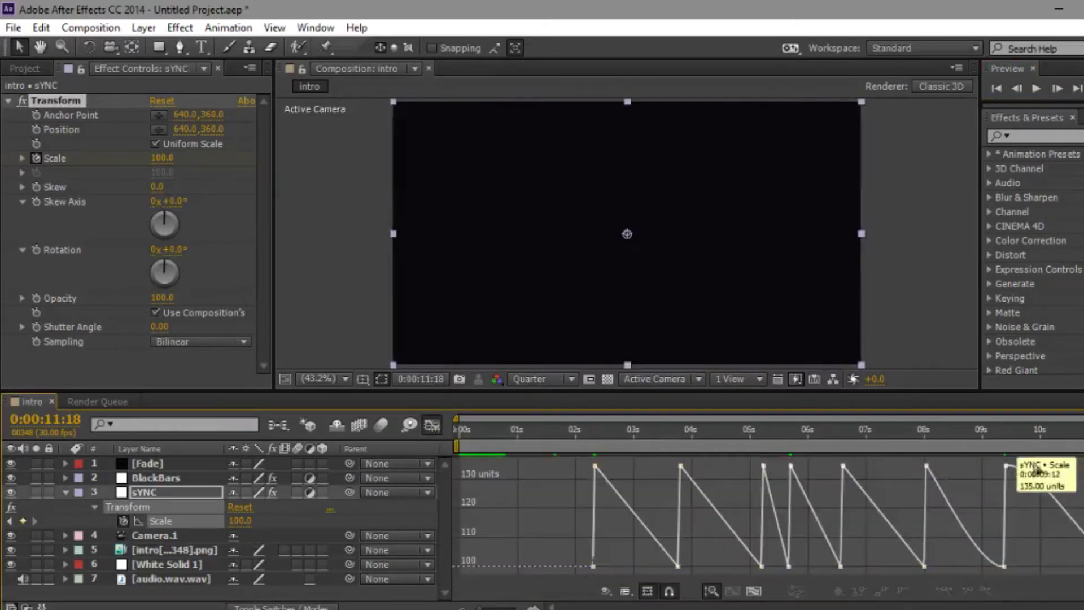
left_click(1006, 466)
left_click_drag(1050, 466, 1025, 520)
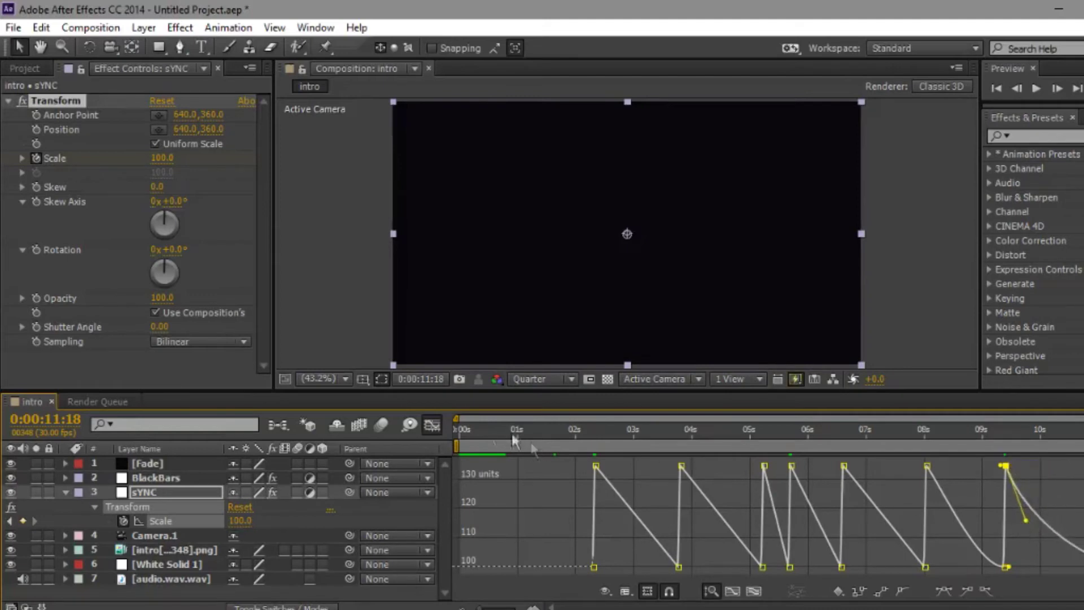
Leave the Graph Editor, collapse the sYNC layer and preview the full animation
left_click(432, 424)
left_click(45, 520)
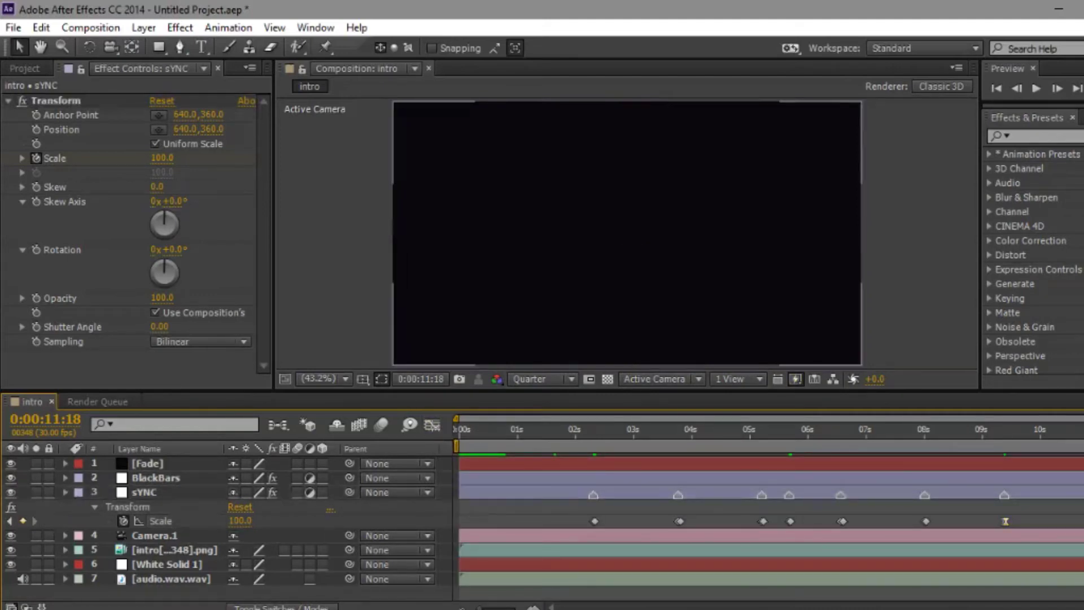
key("u")
key("KP_0")
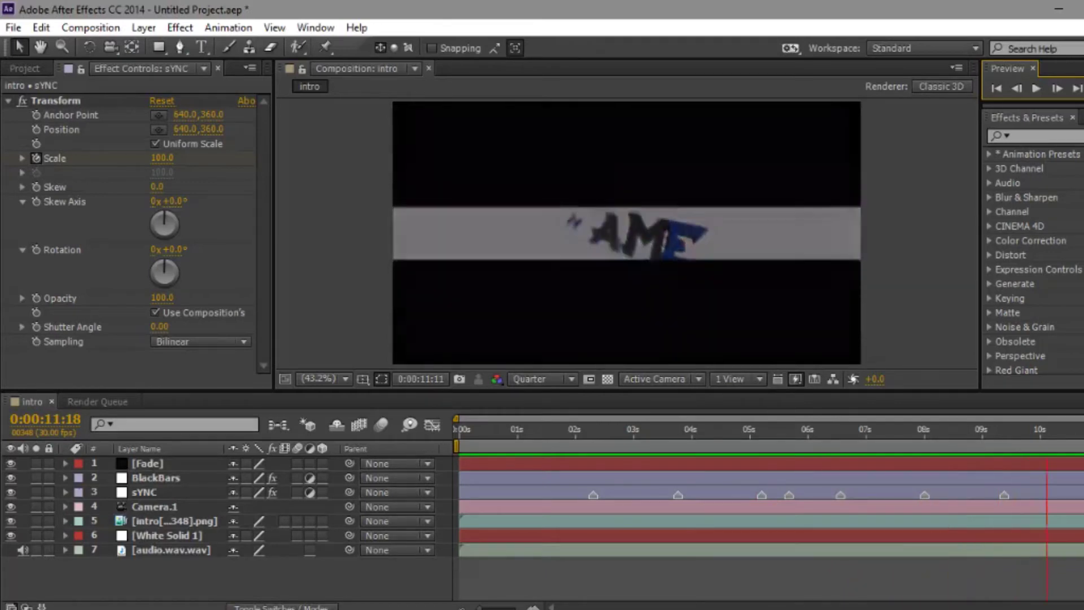
Reveal the sYNC keyframes and set the Scale keyframe at 0:00:05:21 to 120
left_click(165, 495)
key("u")
left_click(691, 432)
left_click_drag(700, 442, 800, 418)
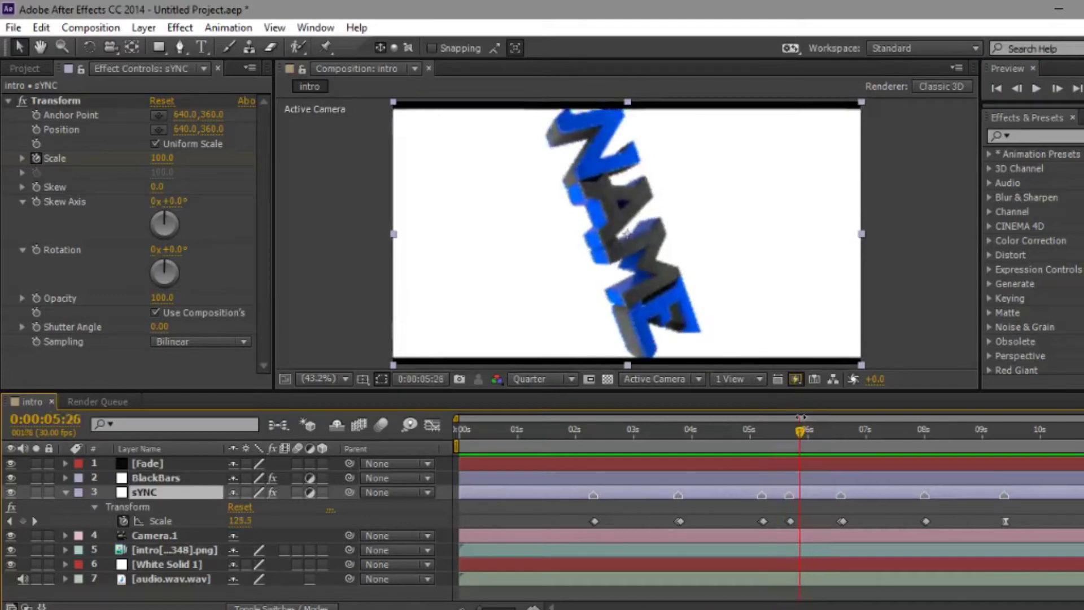
key("j")
left_click_drag(243, 522, 236, 570)
left_click(242, 520)
type("120")
left_click(843, 501)
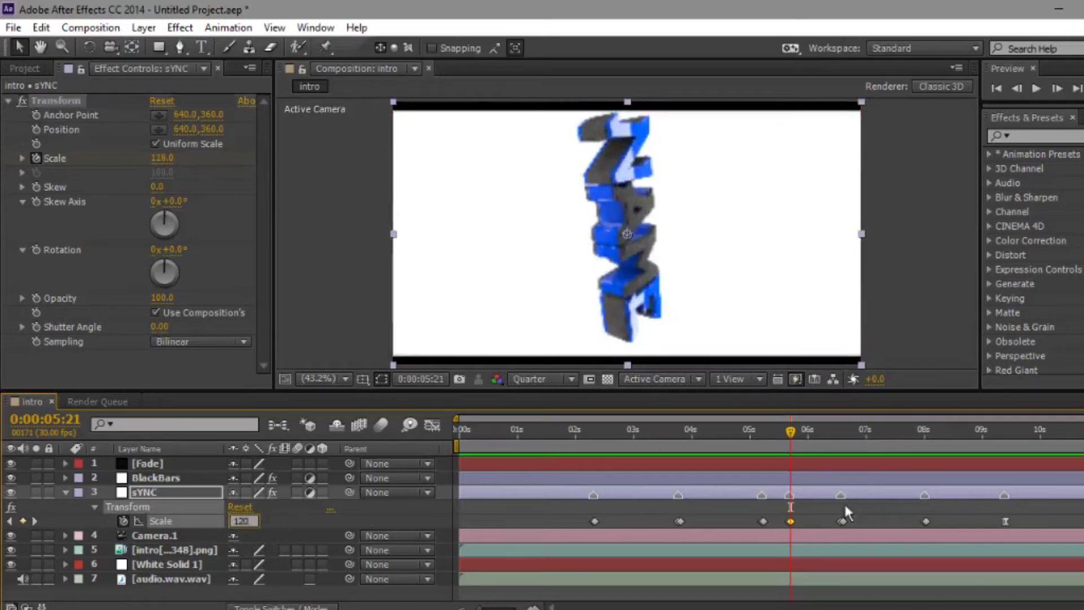
Set the sYNC Scale keyframe at 0:00:08:01 to 127 and preview the animation with the layer collapsed
left_click(907, 430)
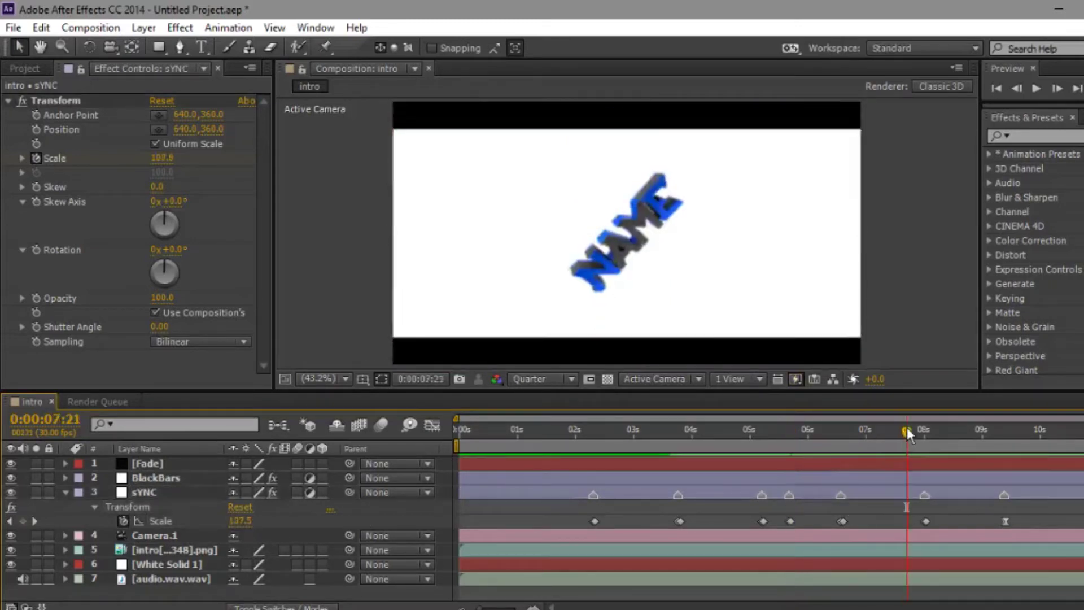
key("k")
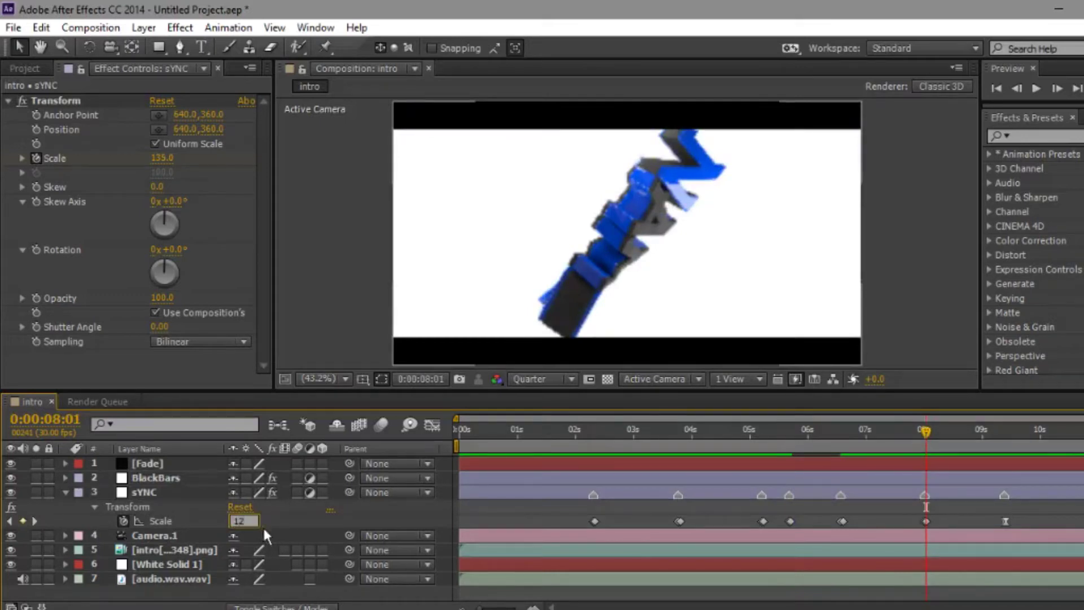
type("127")
key("Return")
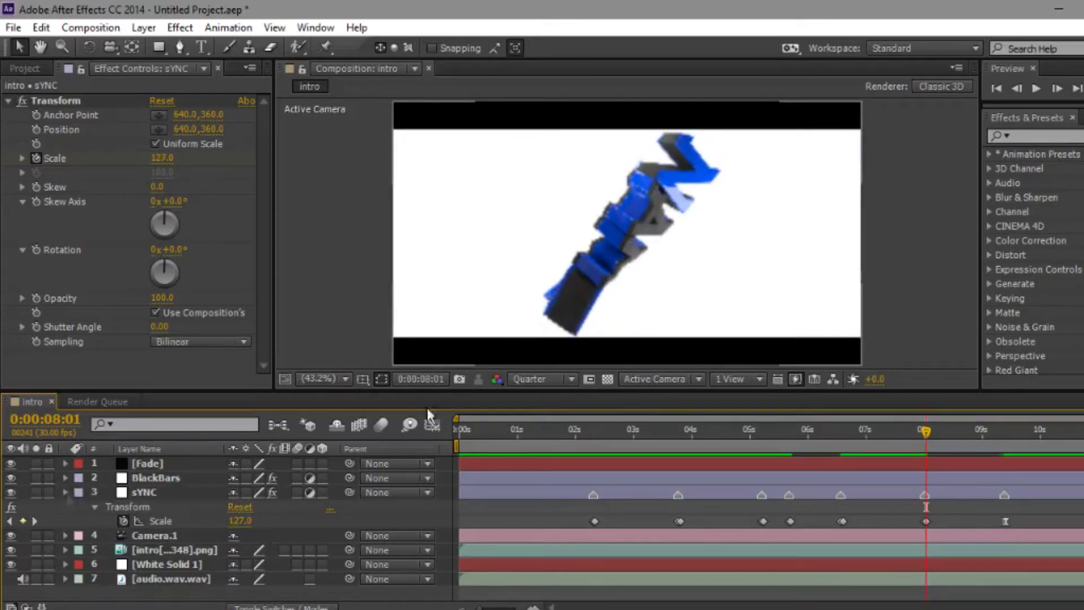
left_click(65, 492)
key("KP_0")
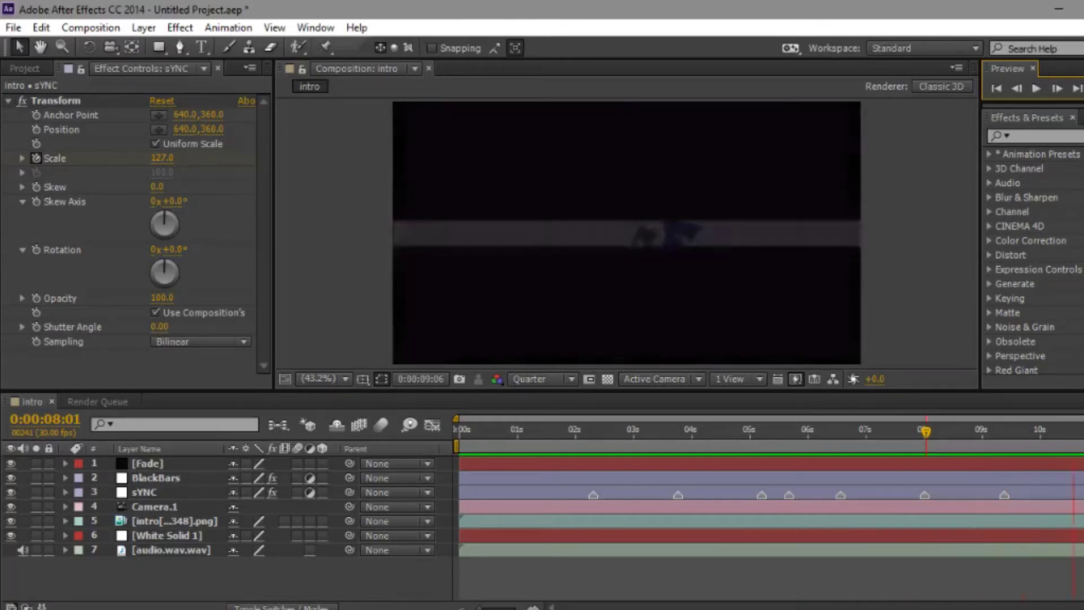
key("space")
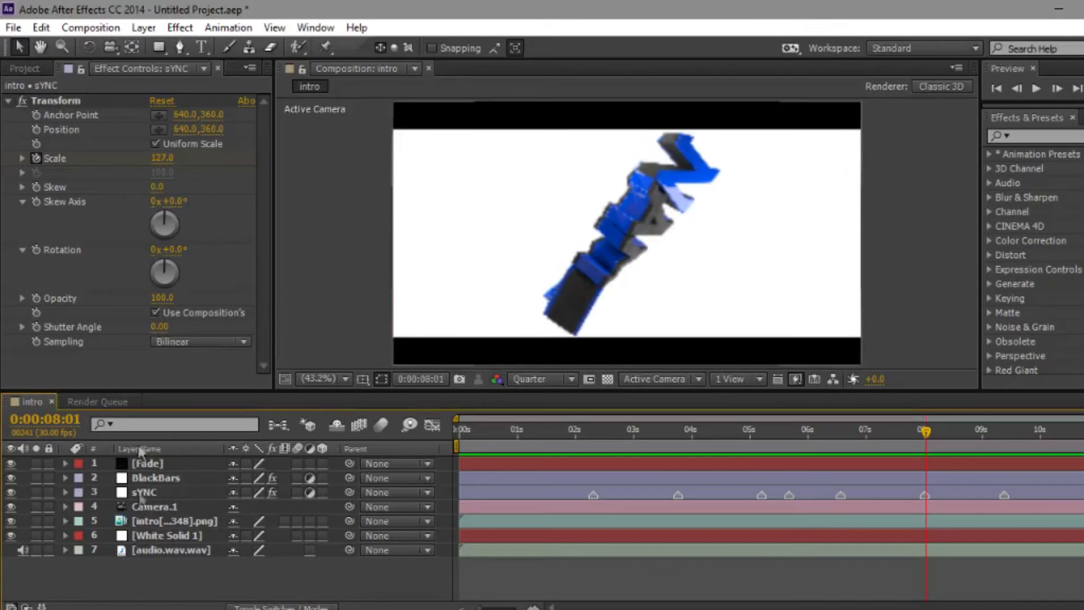
Collapse the Transform effect and apply the Sapphire S_Shake effect to the sYNC layer
left_click(8, 101)
left_click(1030, 136)
type("shake")
left_click_drag(1041, 169, 181, 314)
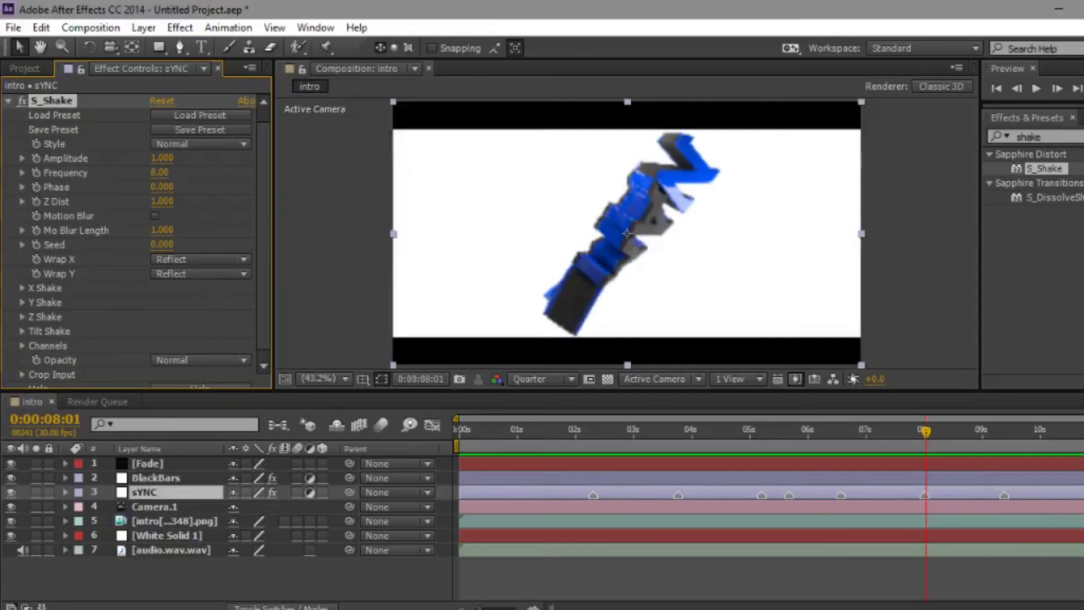
Reveal the sYNC layer's keyframes, delete all of its markers and clear the effects search
key("u")
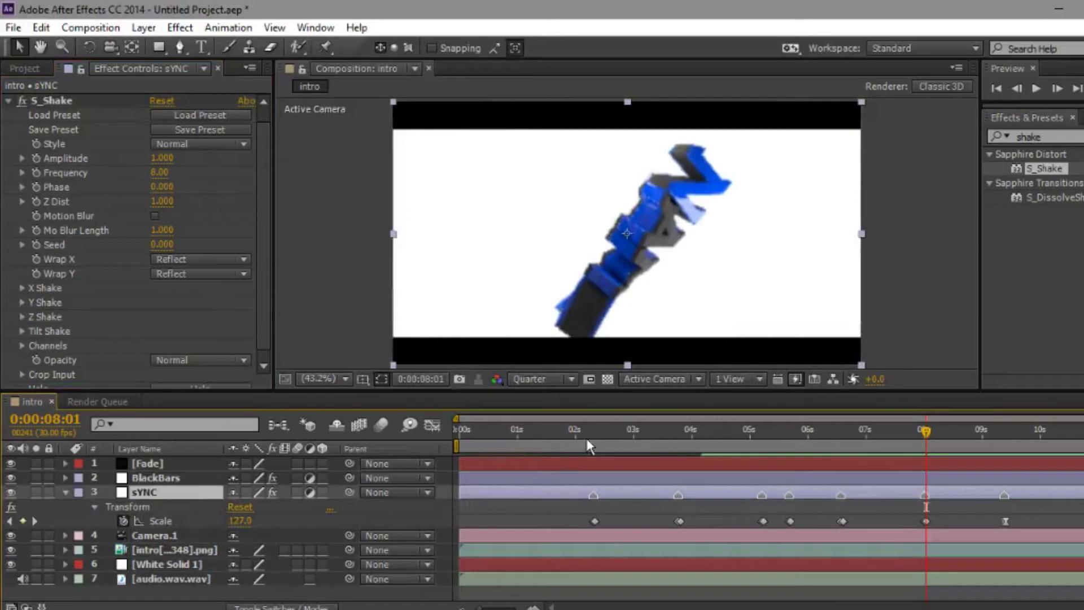
left_click(586, 449)
right_click(596, 501)
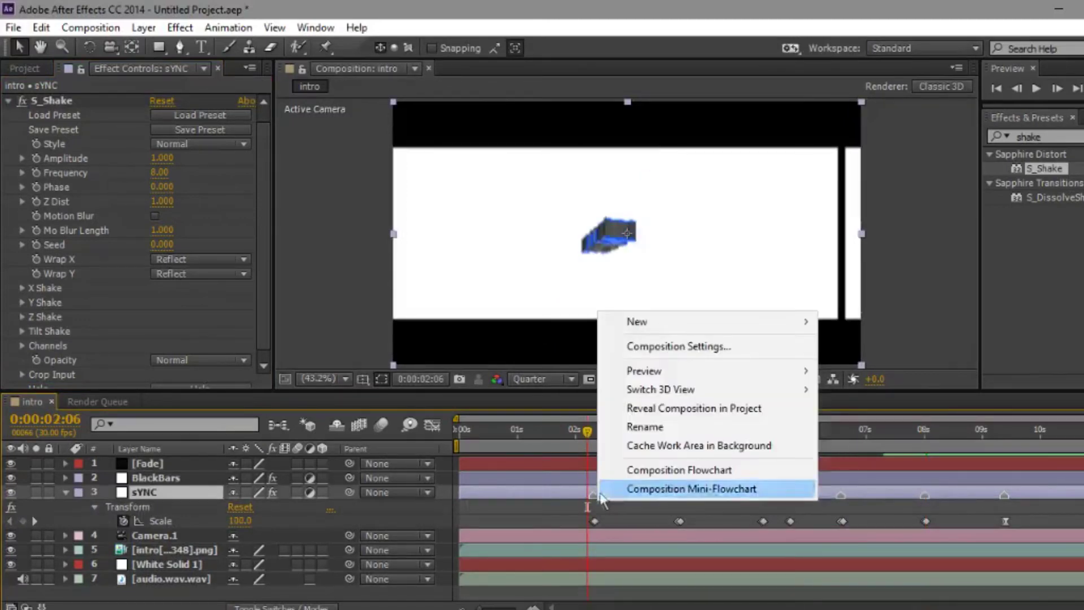
left_click(574, 495)
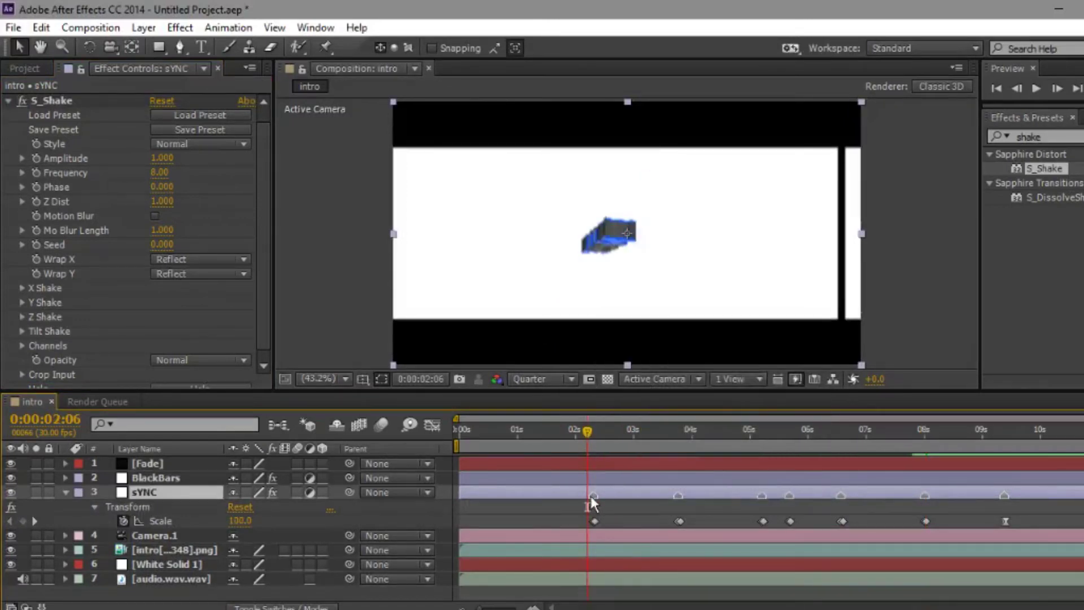
right_click(594, 496)
left_click(629, 460)
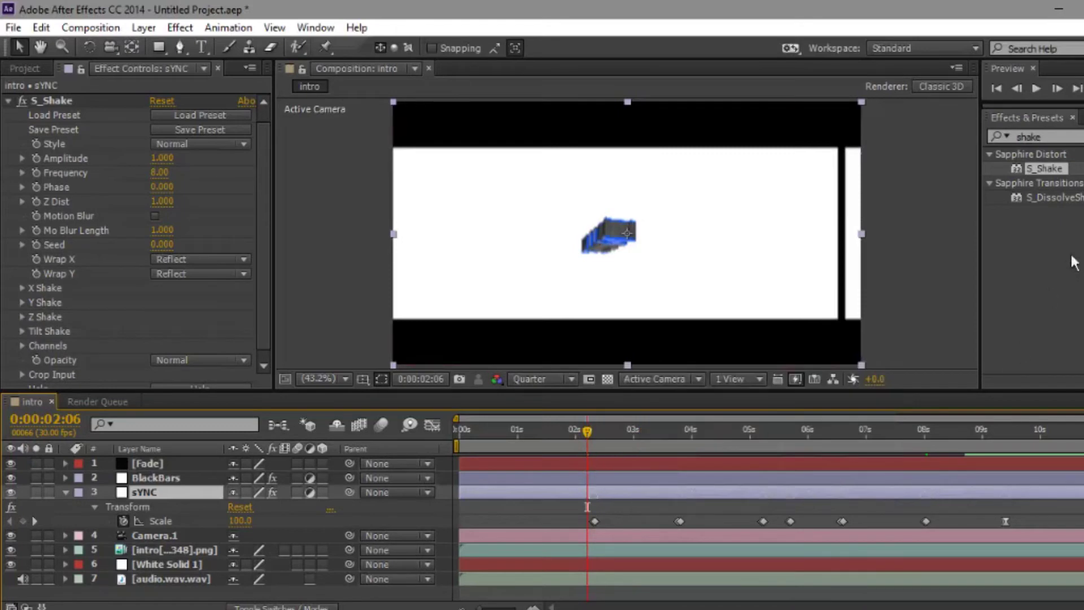
left_click(1083, 136)
mouse_move(479, 609)
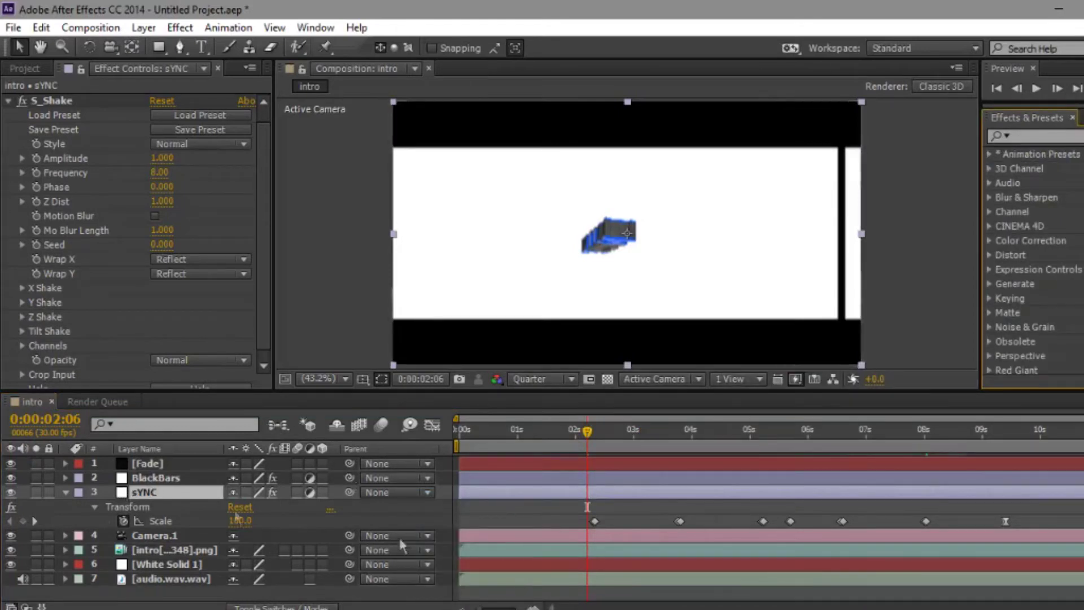
Keyframe the S_Shake Amplitude at 0 on 0:00:02:09 and at 1.55 on 0:00:02:10
left_click_drag(586, 432, 592, 433)
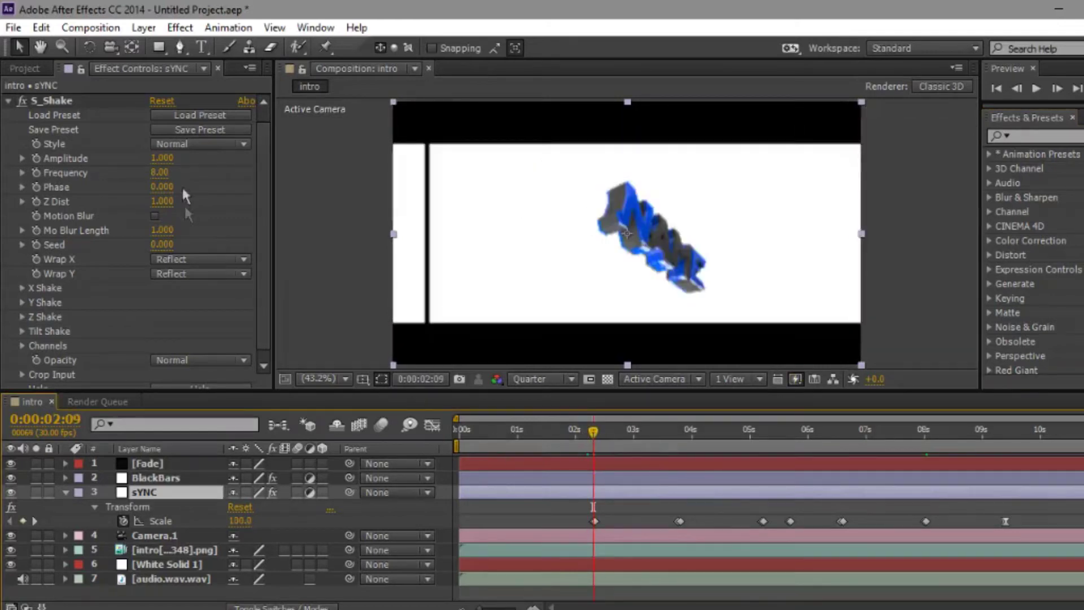
left_click(35, 157)
left_click(162, 158)
type("0")
key("Return")
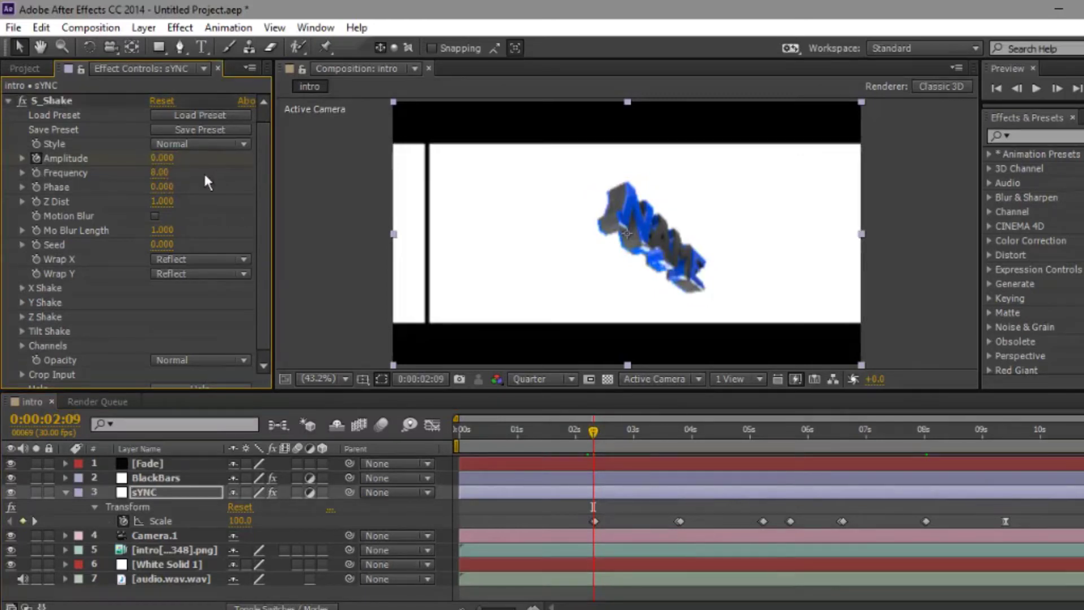
key("Page_Down")
left_click(162, 158)
type("1.55")
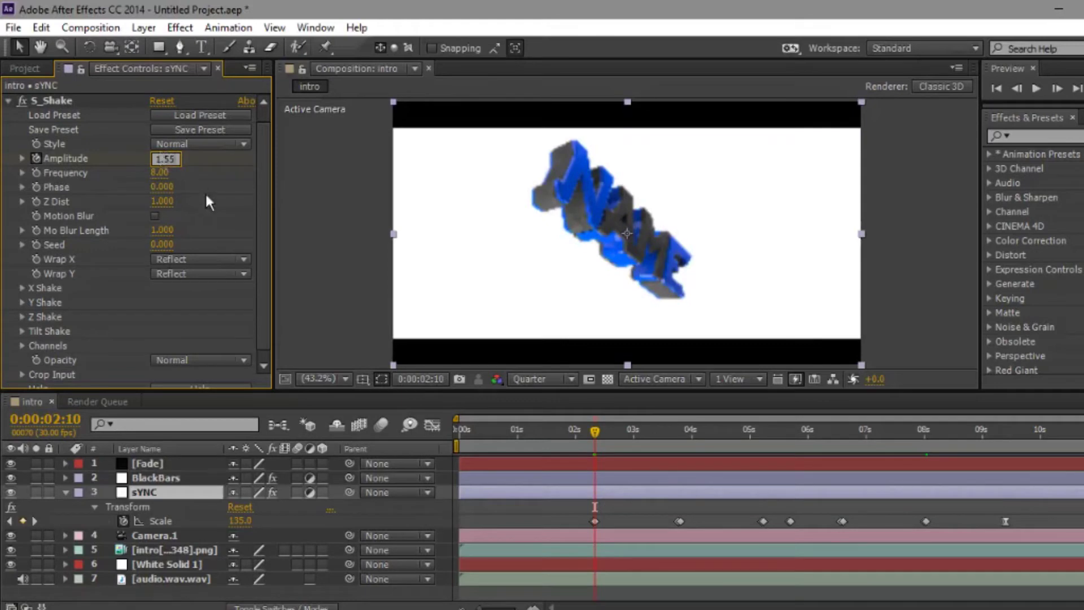
key("Return")
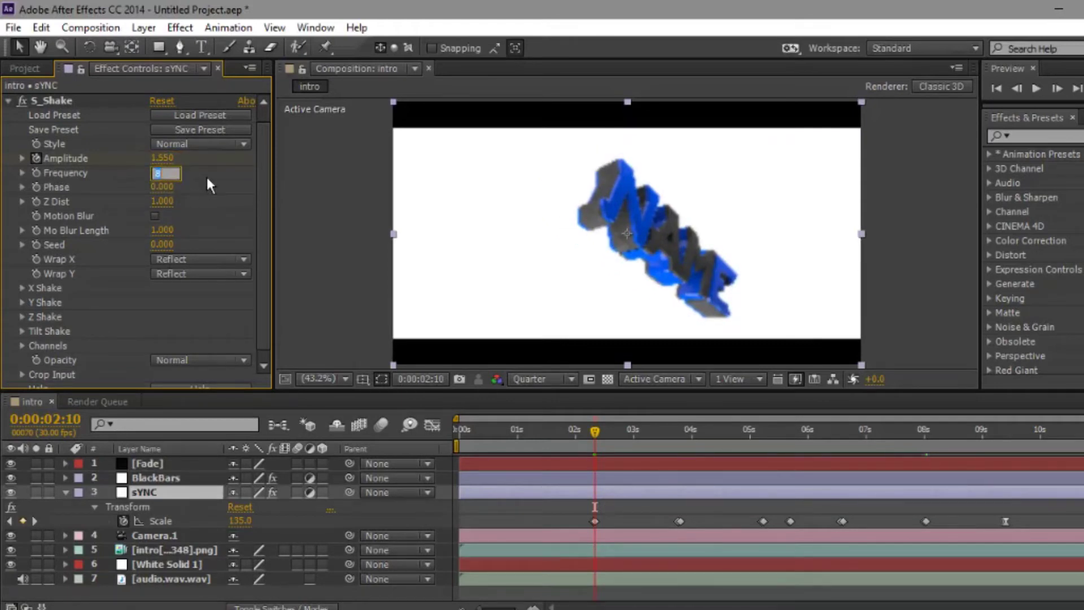
Set the S_Shake Frequency to 6 and Mo Blur Length to 0.8, with Motion Blur switched off
type("6")
key("Return")
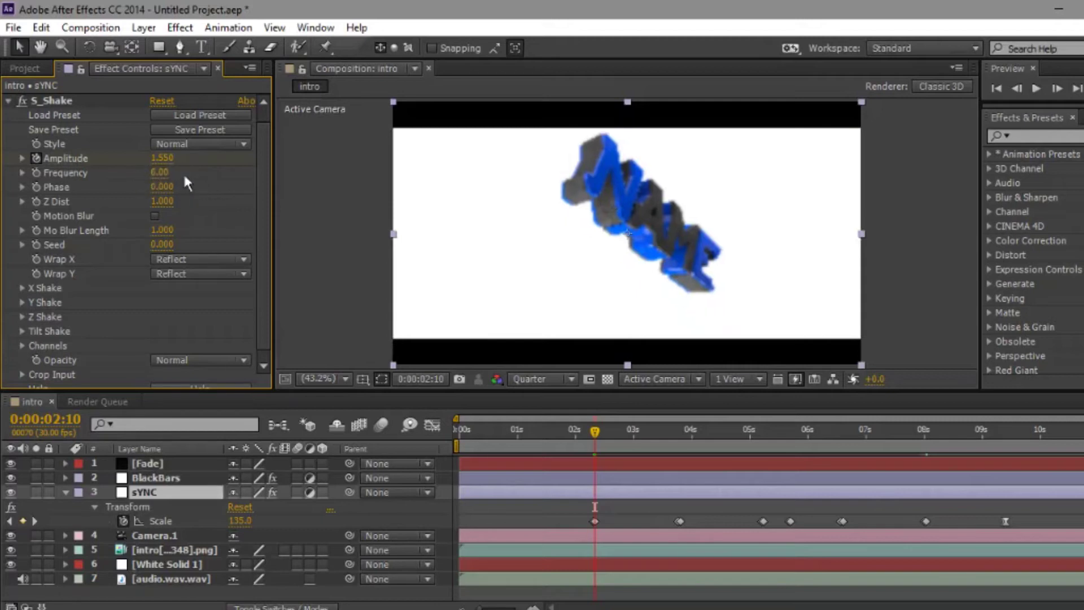
left_click(154, 216)
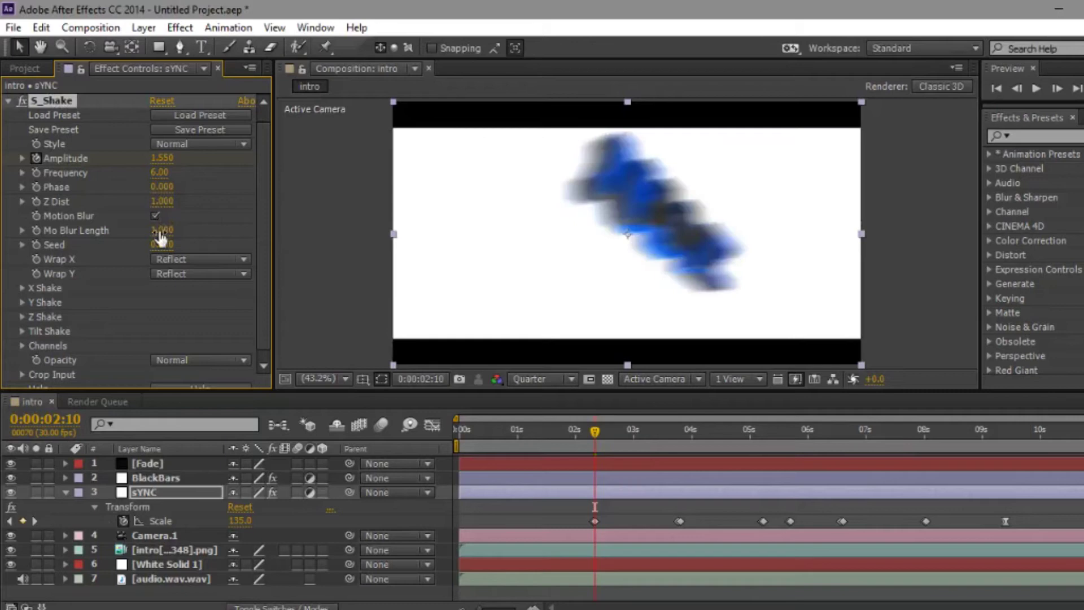
key("Return")
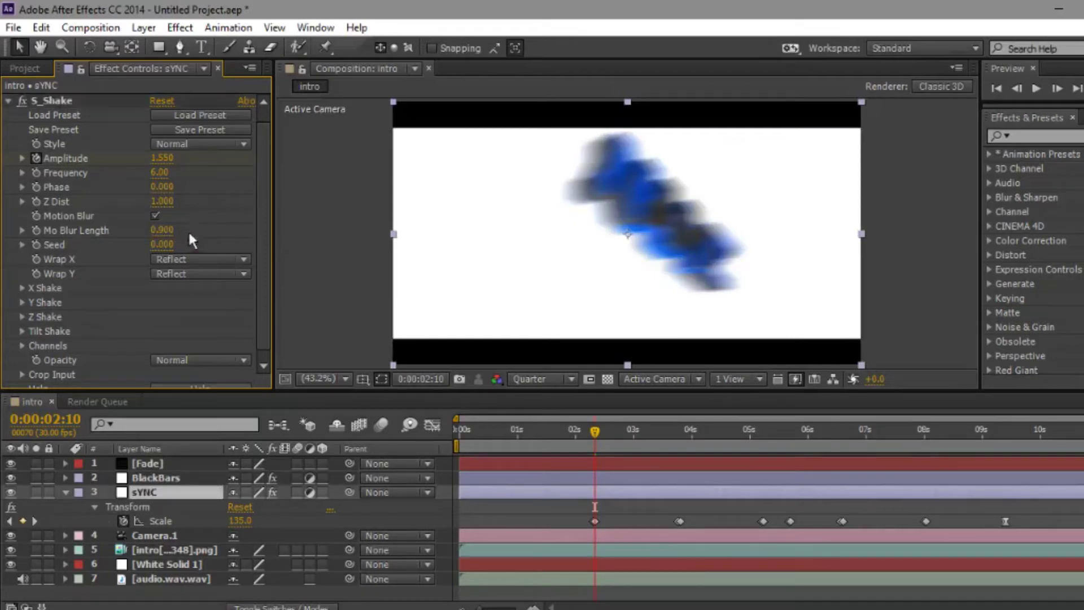
left_click(161, 225)
type(".8")
left_click(197, 212)
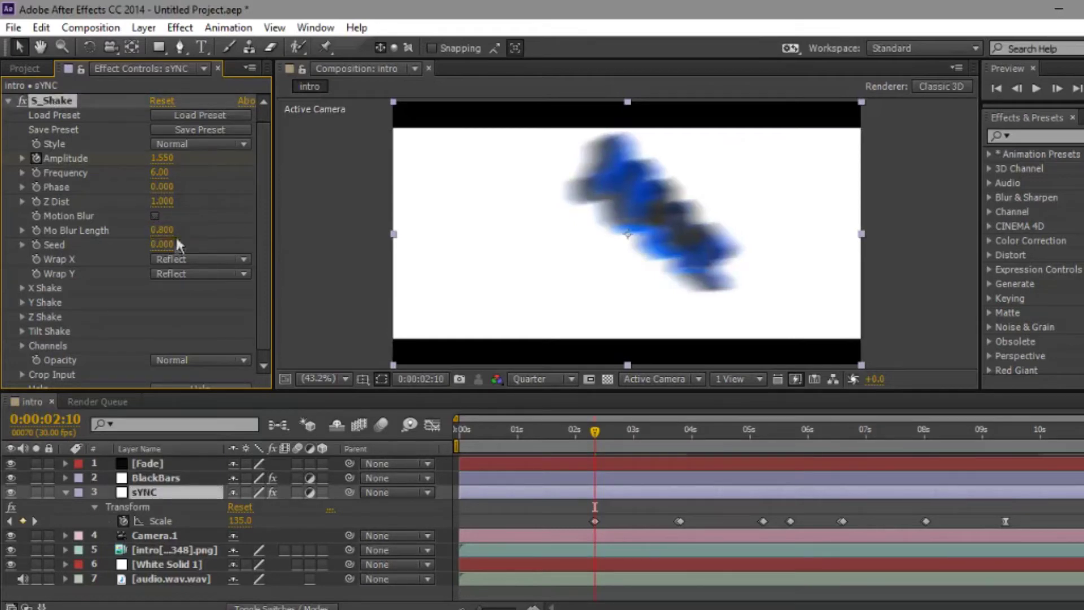
Set both Wrap X and Wrap Y of the S_Shake effect to No
left_click(171, 259)
left_click(174, 270)
left_click(176, 277)
left_click(180, 291)
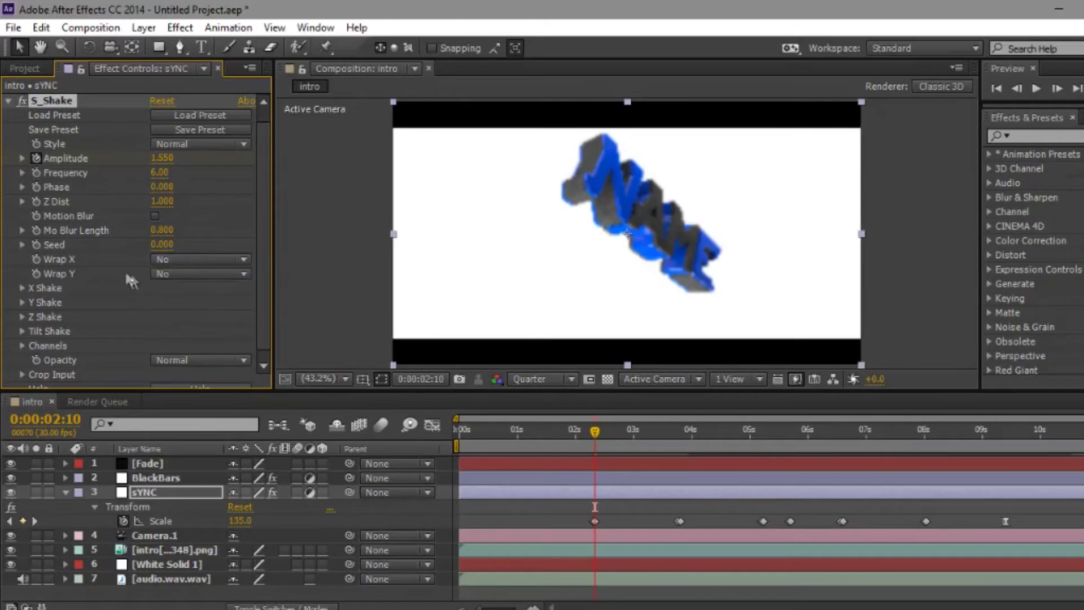
Adjust the X Rand Amp and set the Y Rand Amp to 72 in S_Shake
left_click(23, 288)
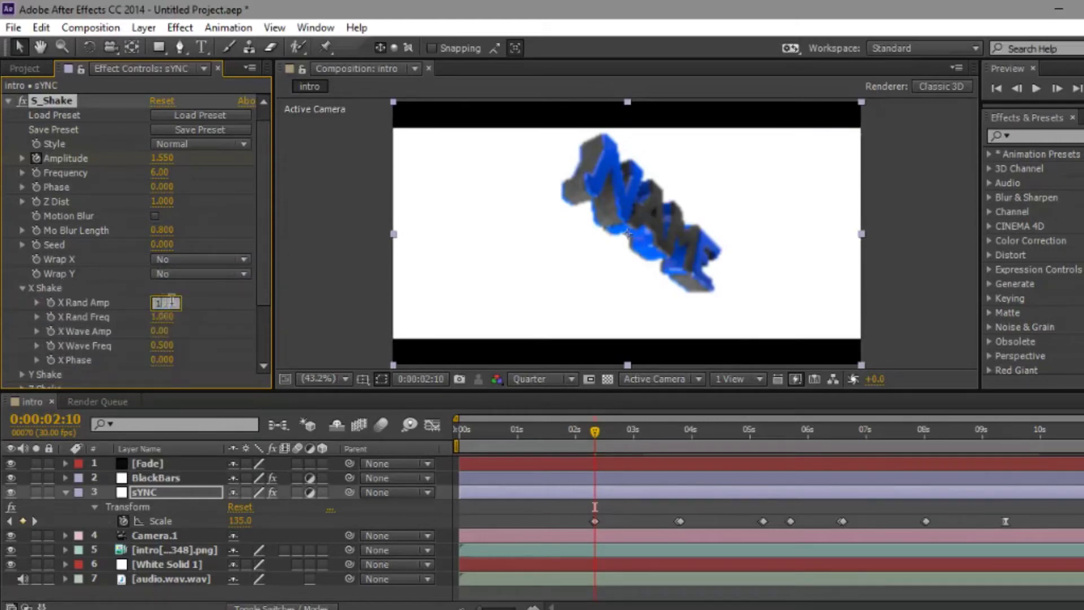
left_click(23, 287)
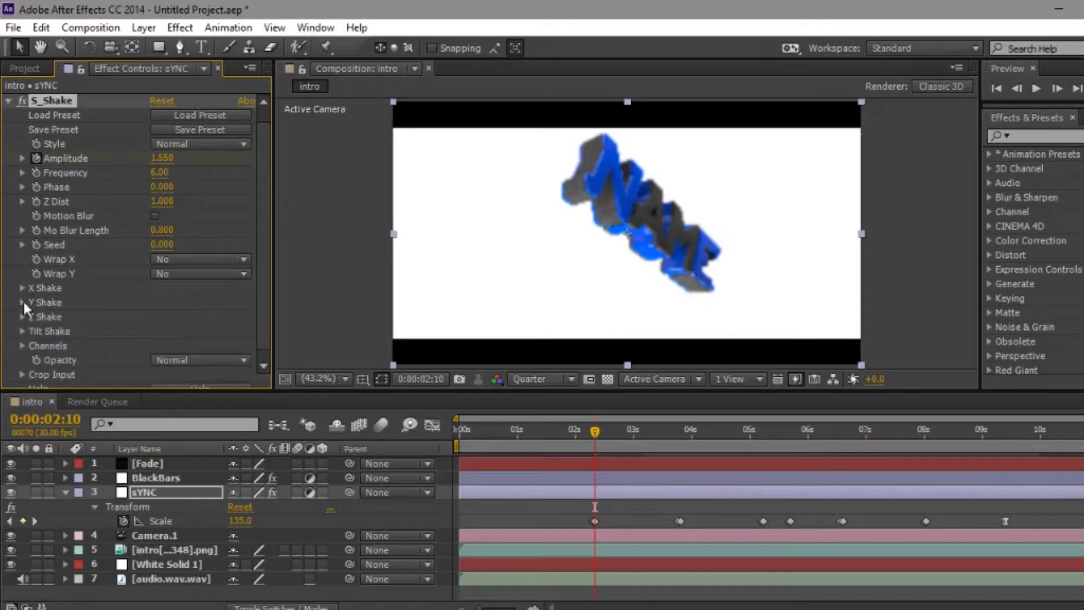
left_click(23, 301)
left_click(160, 316)
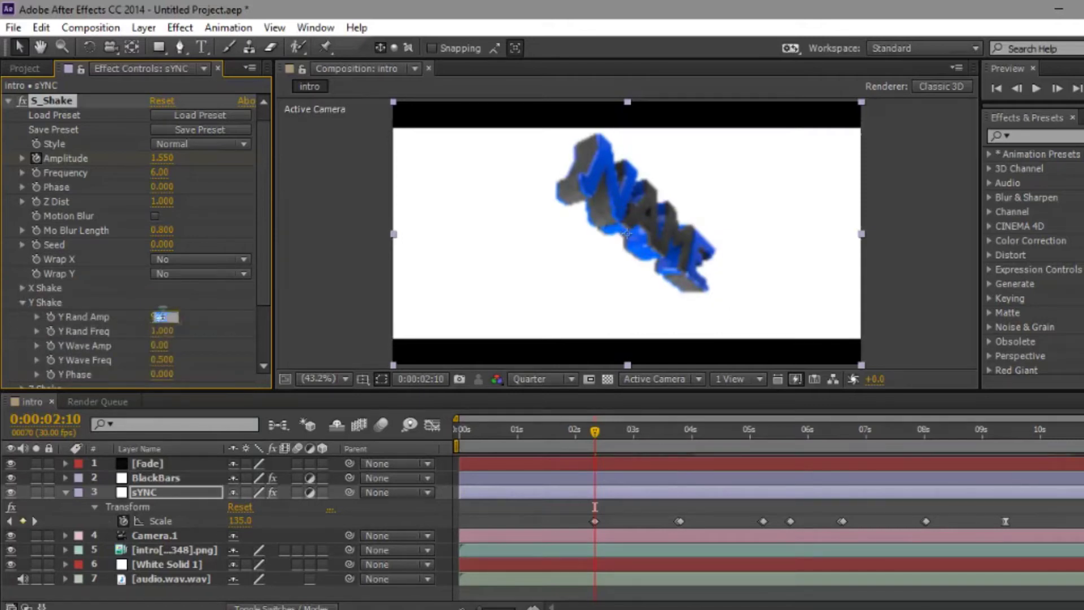
key("Down")
left_click(200, 316)
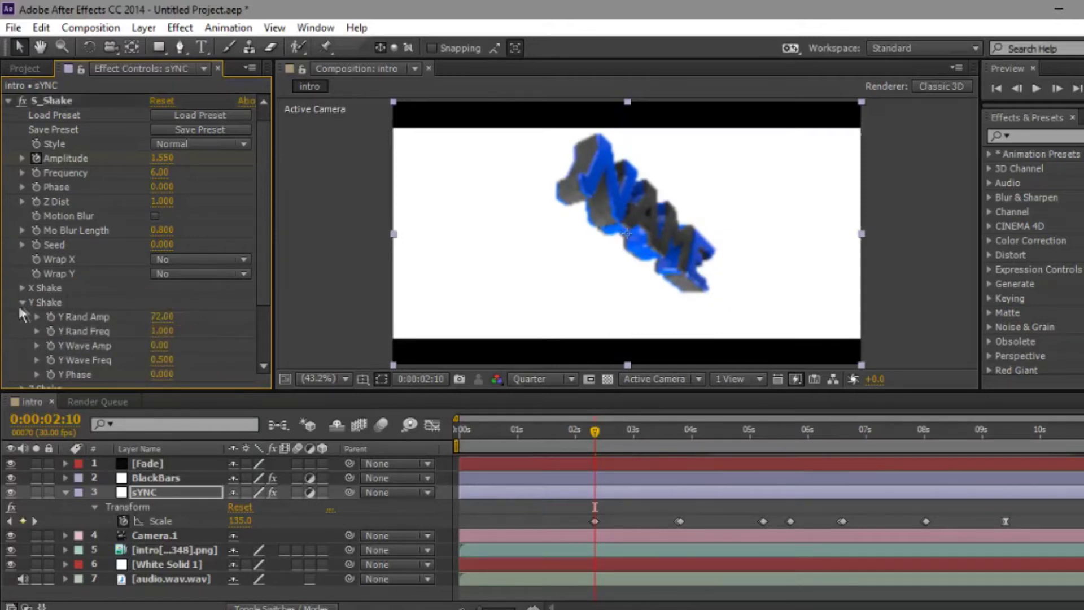
left_click(21, 301)
Set the Z Rand Amp of S_Shake to 34 and collapse the Z Shake group
left_click(22, 316)
scroll(145, 342, "down", 1)
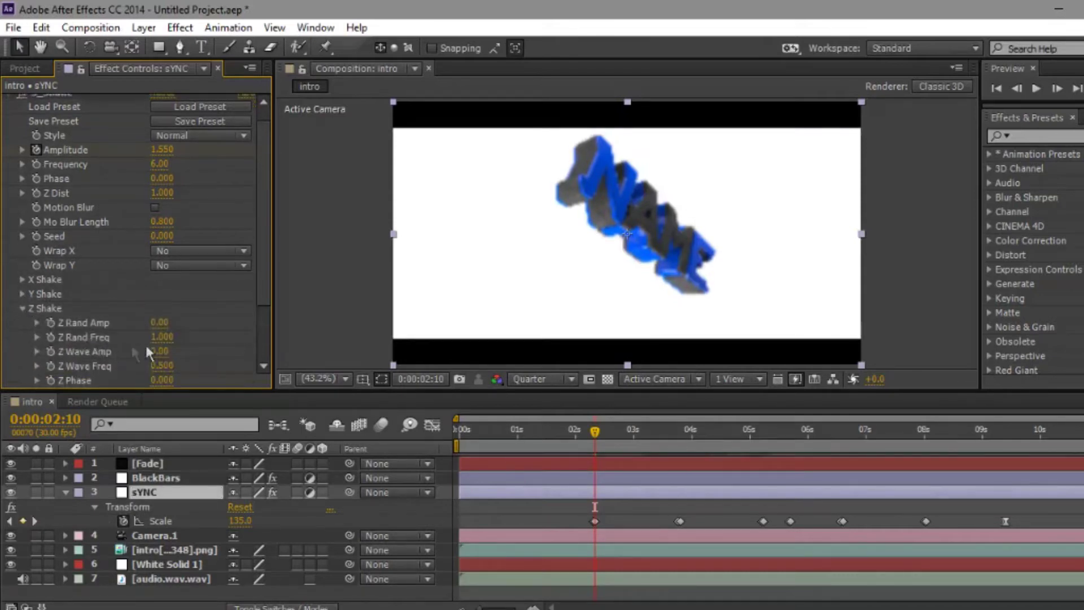
left_click(31, 307)
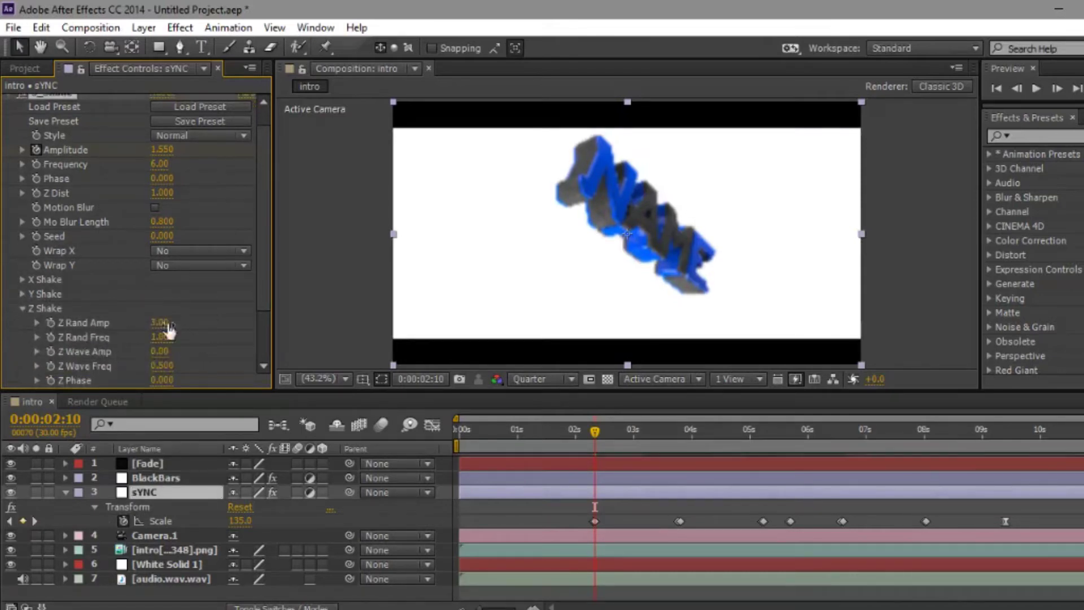
left_click(164, 323)
left_click(22, 308)
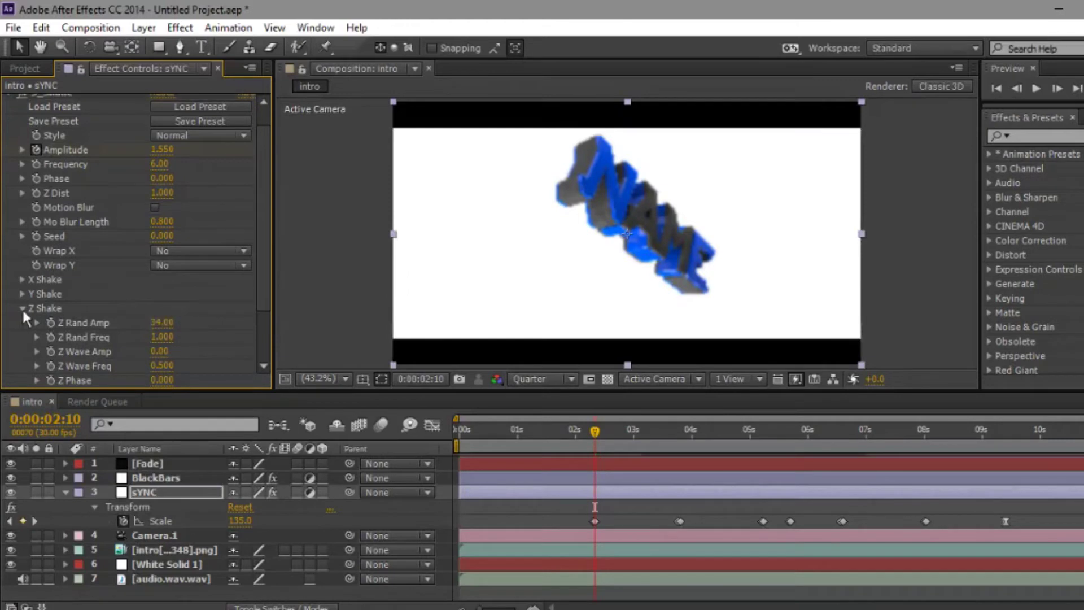
Set the Tilt Shake values to Rand Amp 1, Rand Freq 1.3, Wave Amp 2 and Wave Freq 0.9
left_click(25, 324)
scroll(41, 329, "down", 3)
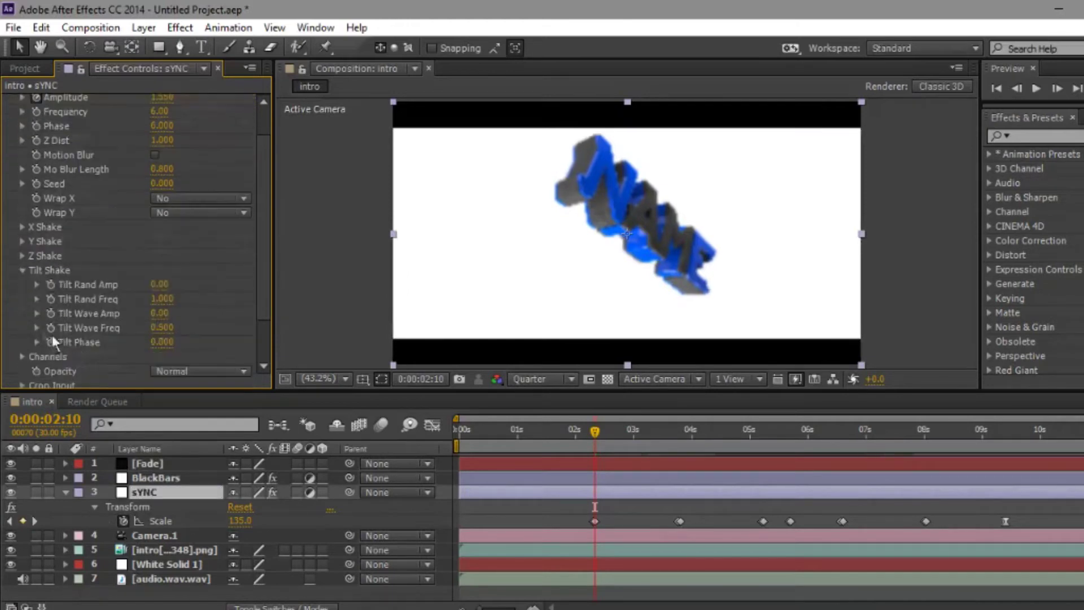
type("1")
left_click(163, 313)
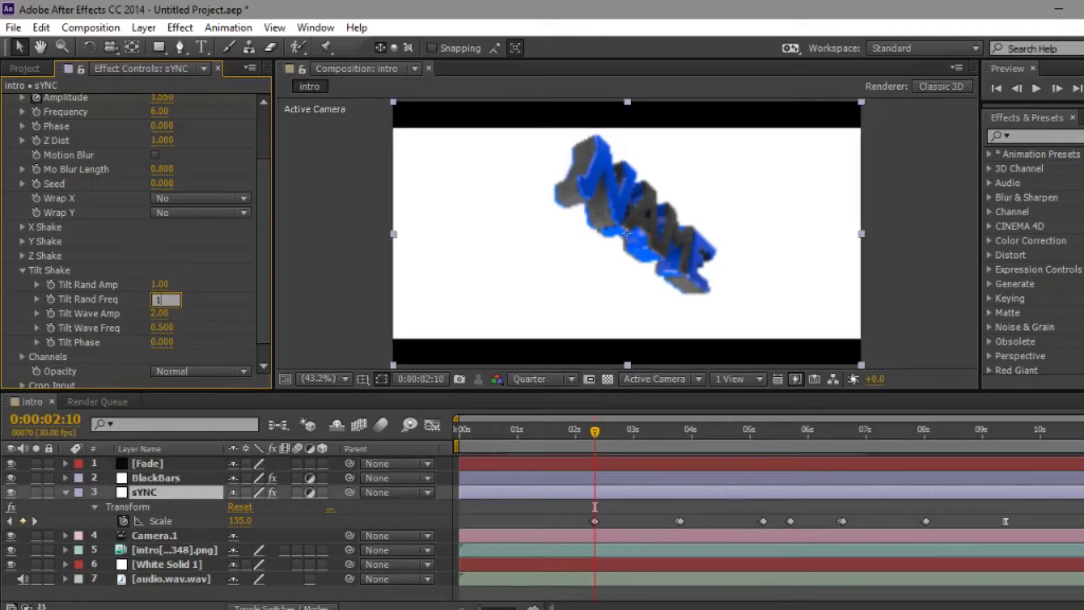
type("3")
key("Return")
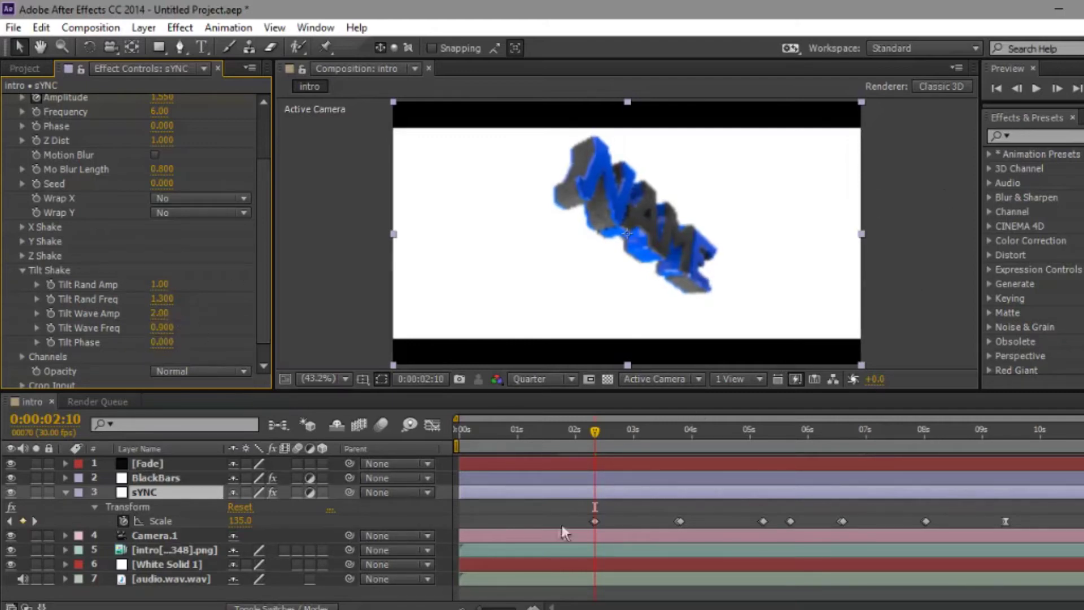
Copy the S_Shake Amplitude keyframes to each remaining Scale keyframe time and set Amplitude to 0 at 0:00:11:18
key("u")
key("u")
left_click_drag(599, 551, 580, 553)
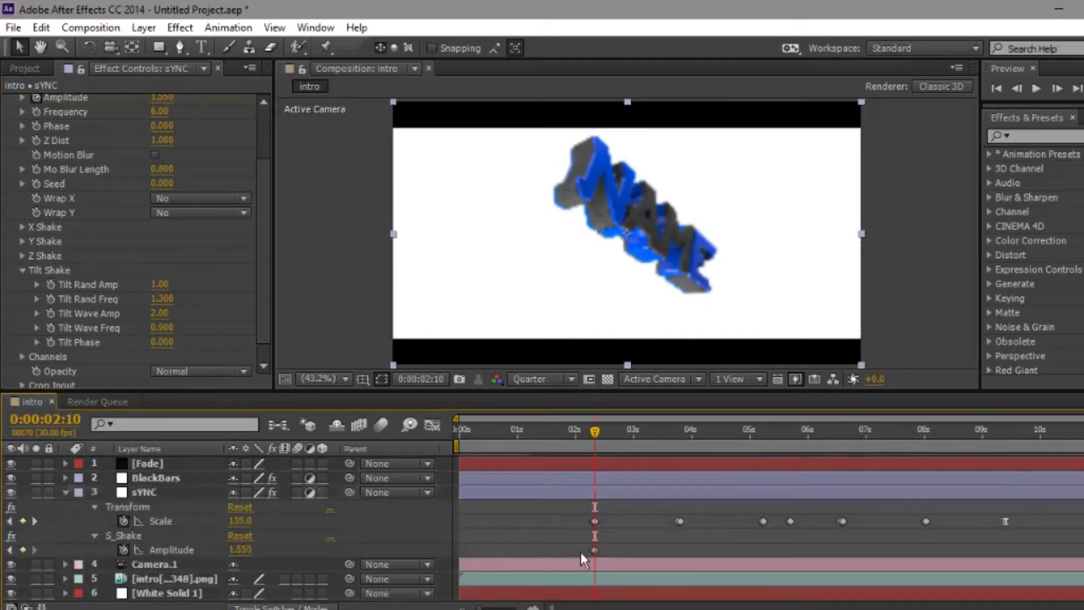
key("k")
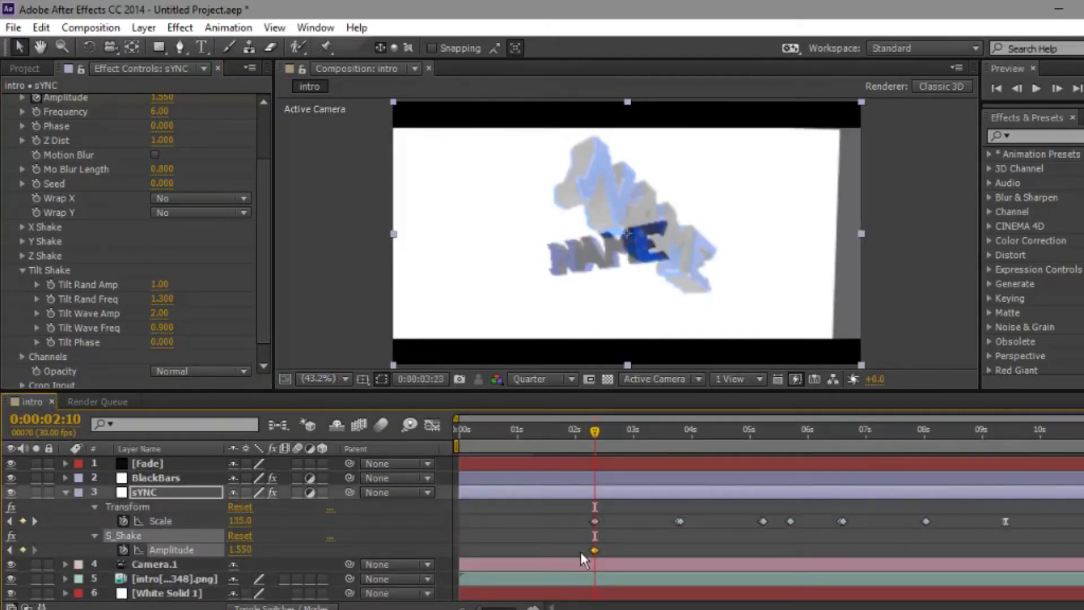
key("ctrl+v")
key("k")
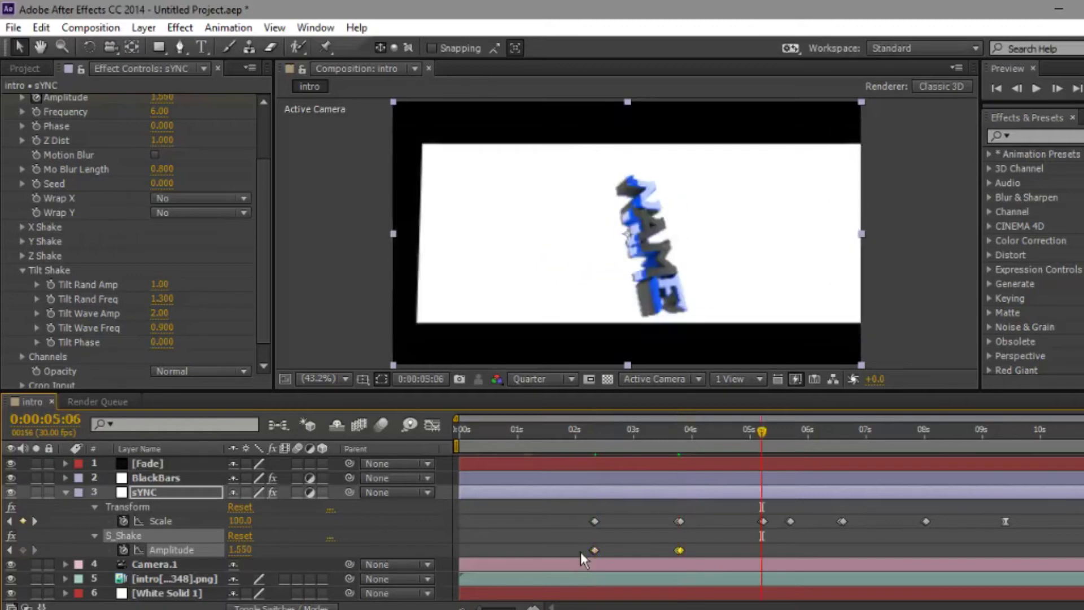
key("ctrl+v")
key("k")
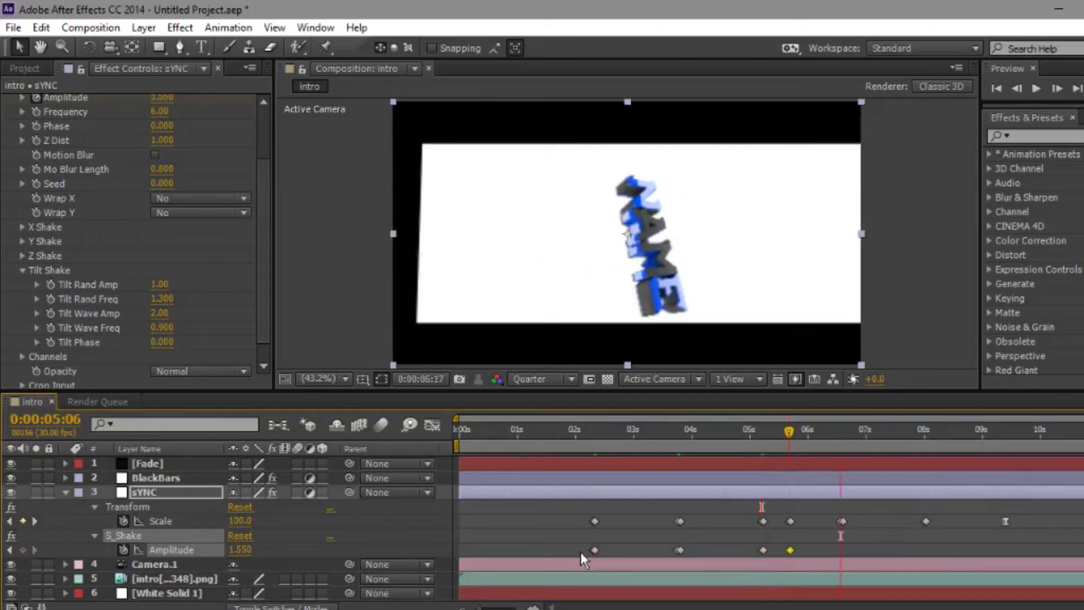
key("k")
key("ctrl+v")
key("k")
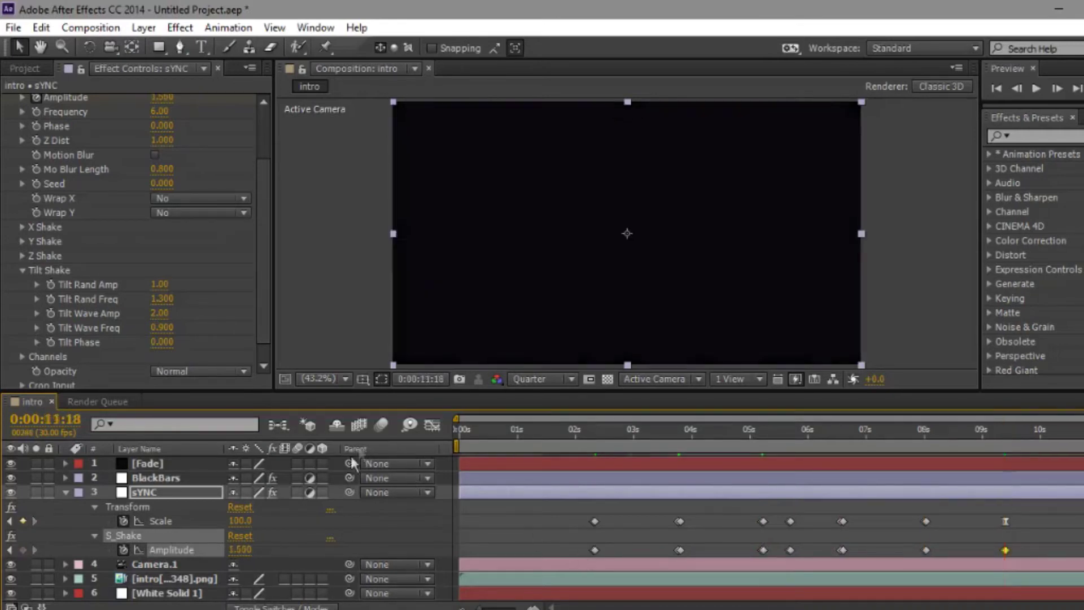
type("0")
left_click(271, 550)
Apply Motion Tile above Transform on the sYNC layer and set its Output Width and Output Height to 200
left_click(1017, 136)
type("motion tile")
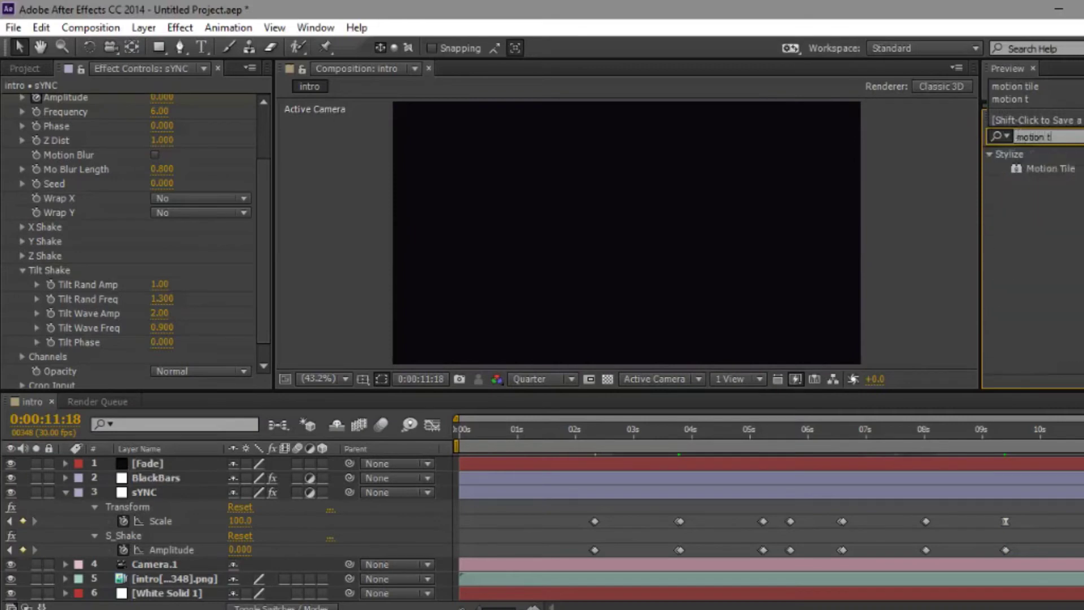
left_click_drag(1052, 163, 79, 97)
left_click(160, 173)
type("200")
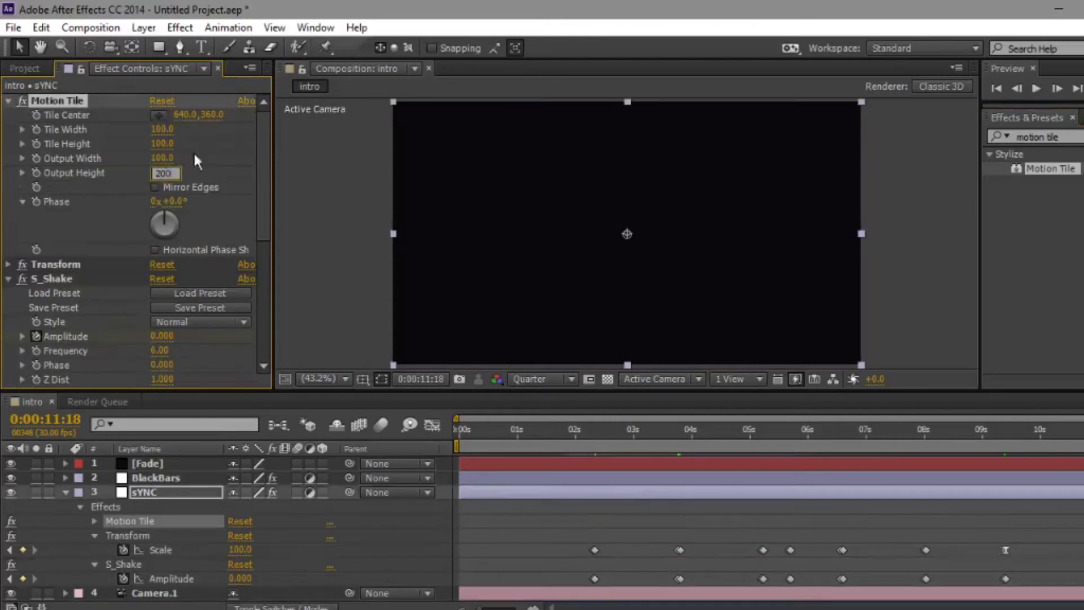
left_click(164, 158)
type("200")
key("Return")
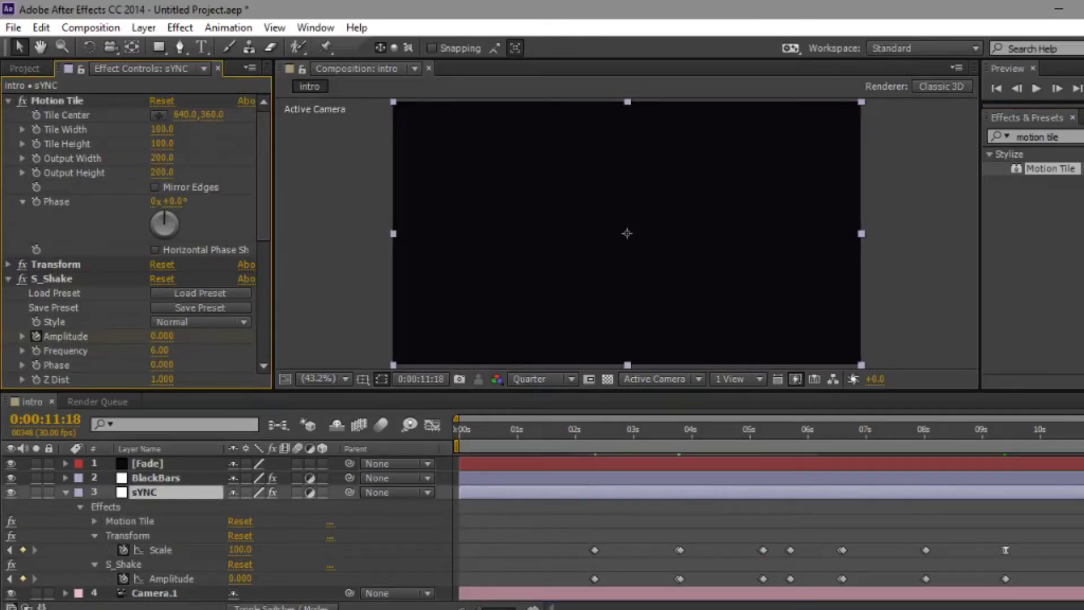
Collapse the Motion Tile and S_Shake settings of the sYNC layer
left_click(8, 101)
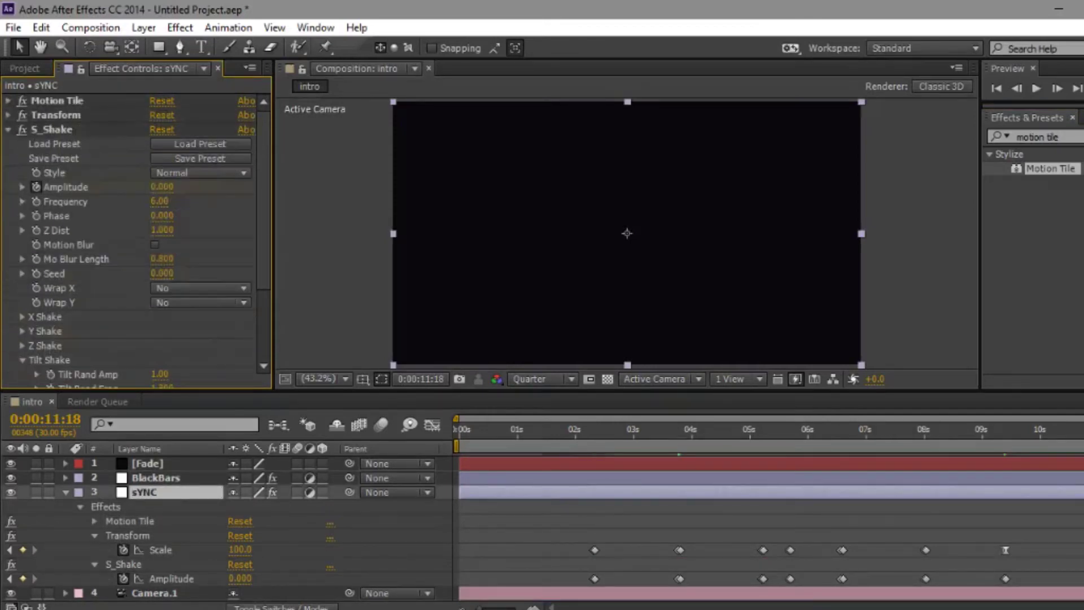
left_click(9, 129)
left_click(445, 567)
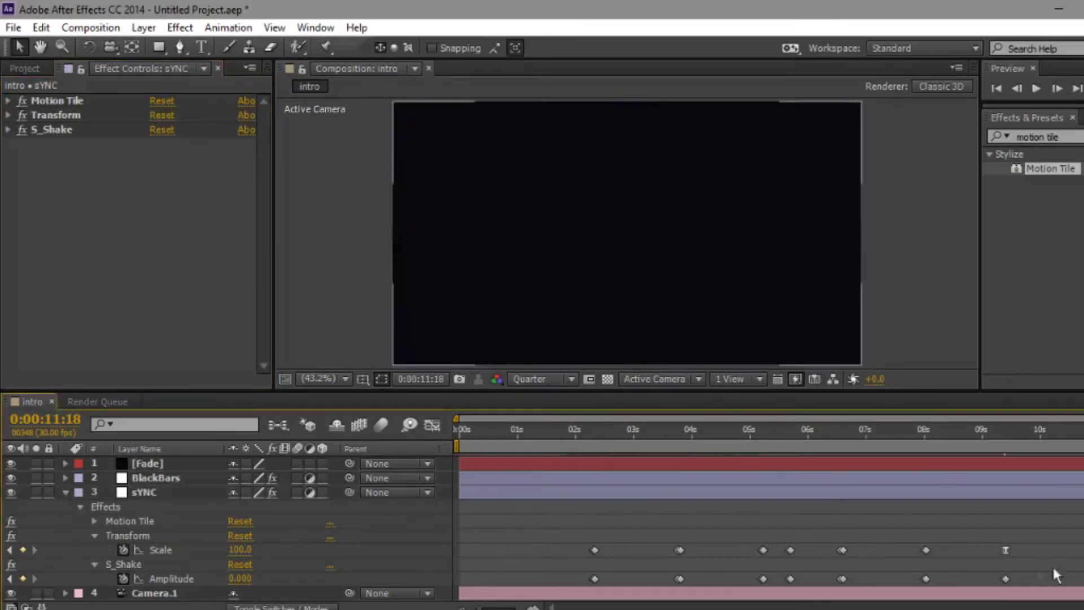
Reshape the S_Shake Amplitude curve in the graph editor so it falls steeply right after the last peak past 9 seconds
left_click(1004, 578)
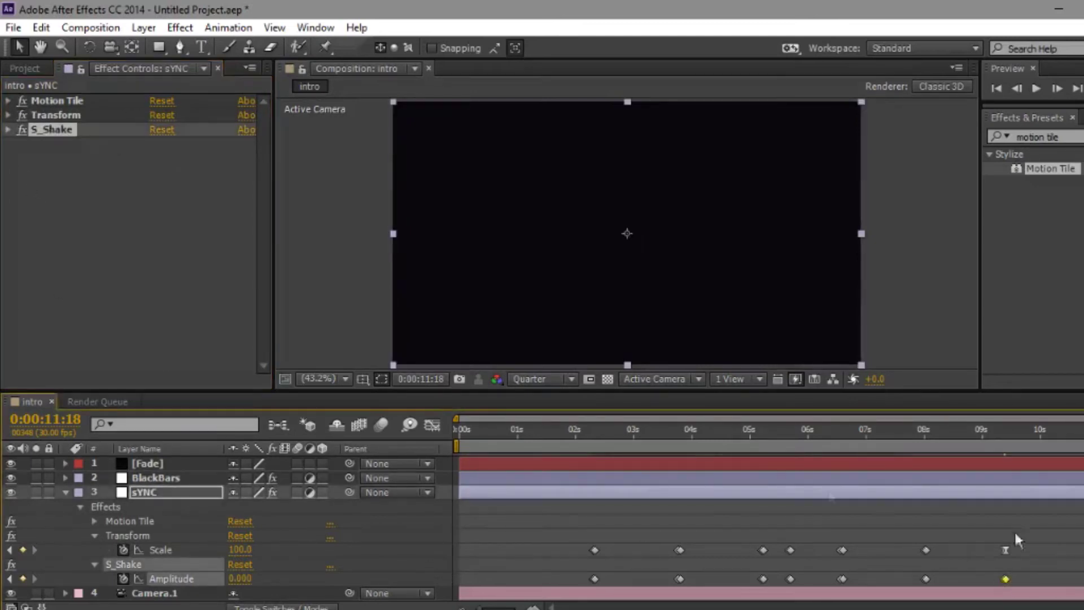
left_click(430, 424)
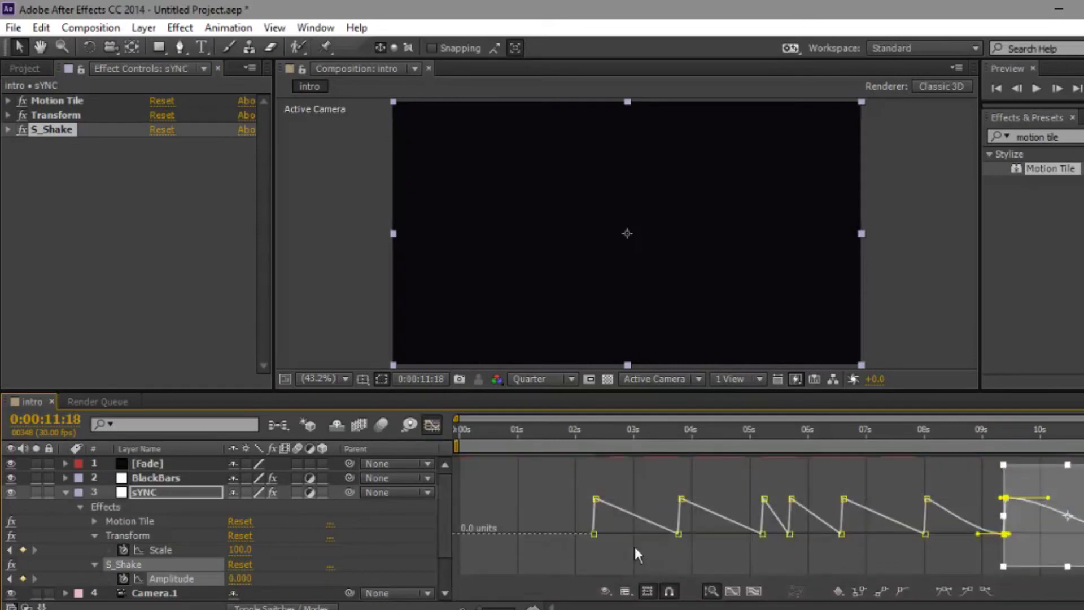
left_click(991, 497)
left_click(1005, 466)
left_click_drag(1048, 470, 1024, 528)
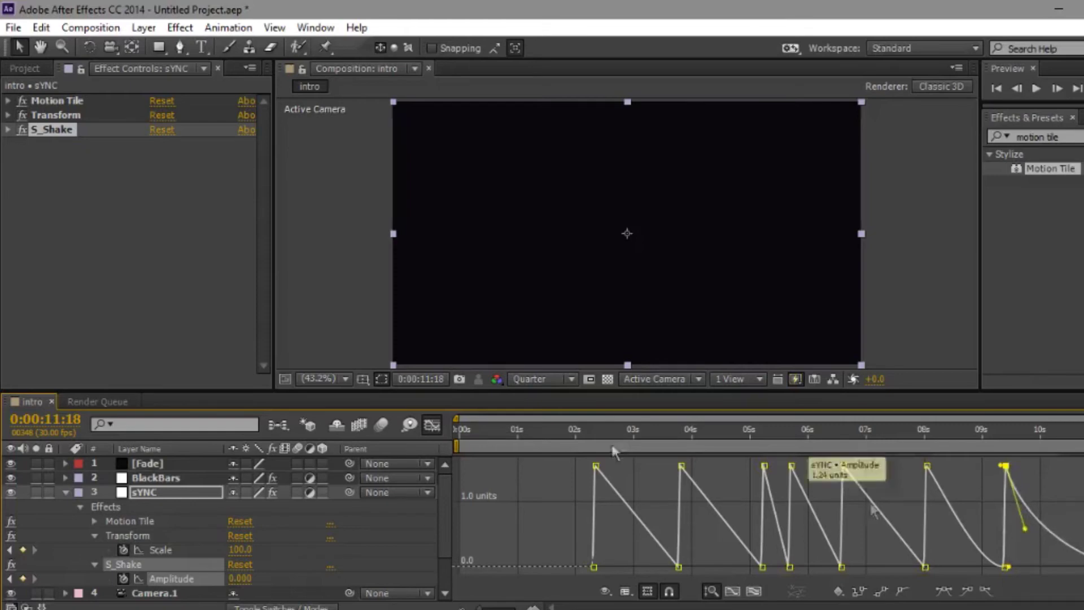
left_click(432, 424)
Clear the effects search and preview the composition
left_click(399, 520)
left_click(1082, 137)
left_click(1082, 89)
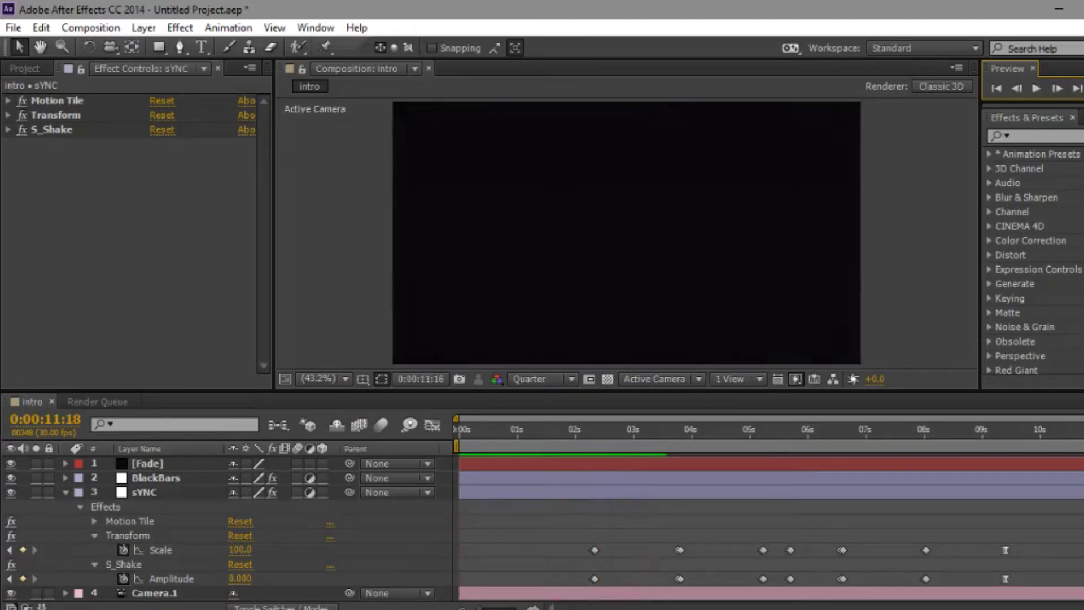
Set the S_Shake Frequency to 5.50 and preview the shake against the audio
left_click(8, 129)
scroll(87, 199, "down", 1)
left_click(161, 172)
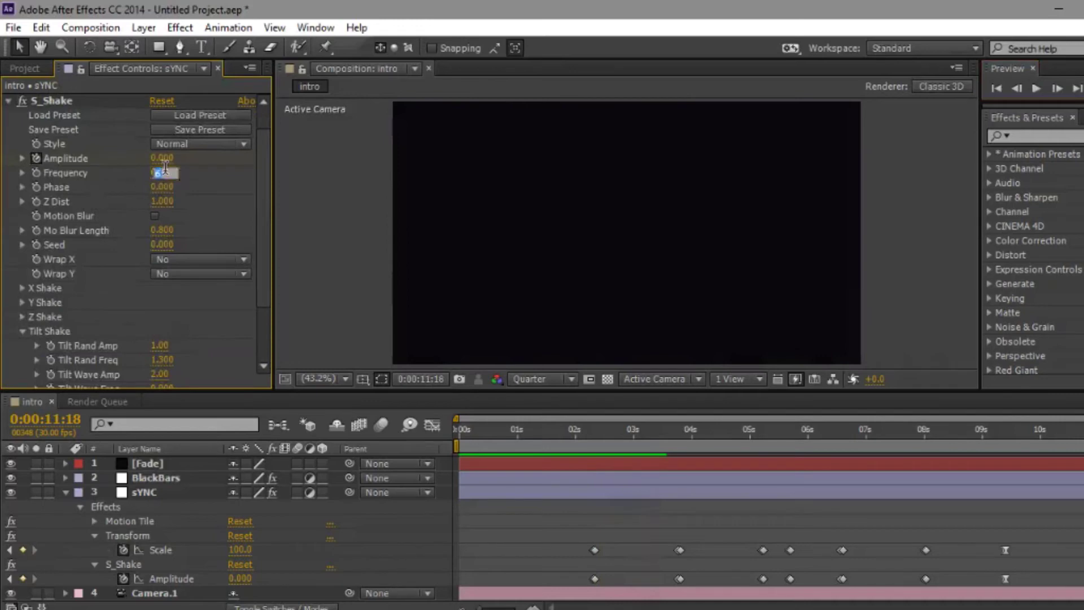
key("Return")
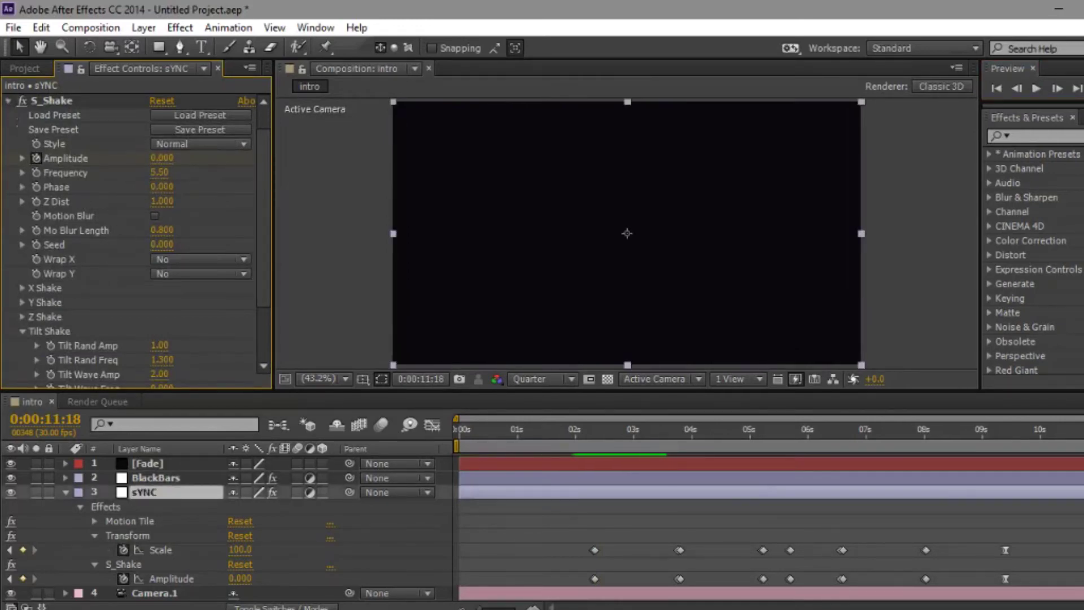
left_click(9, 101)
key("KP_0")
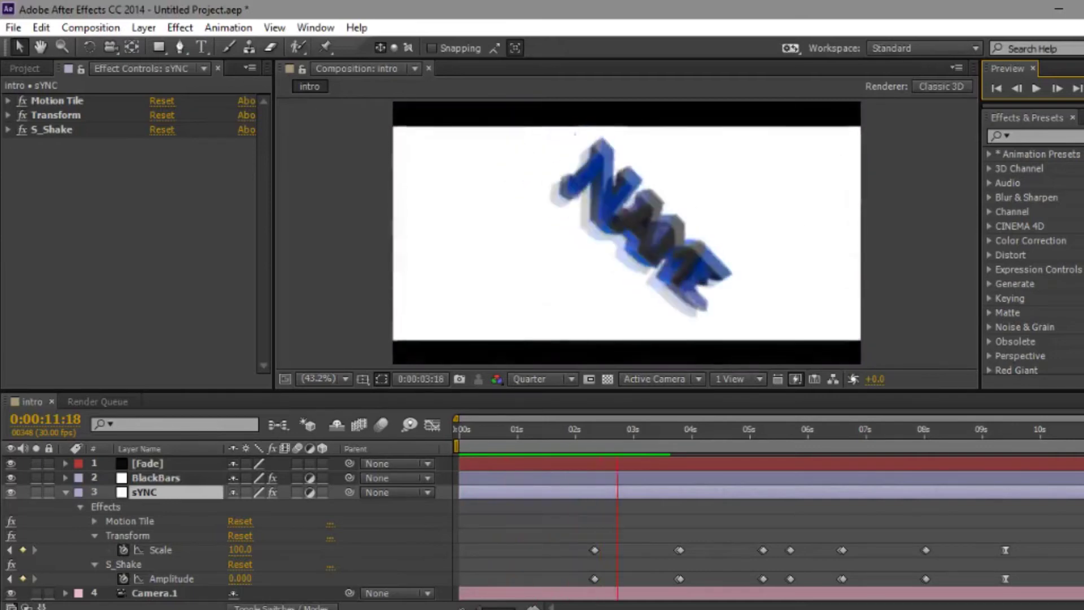
key("space")
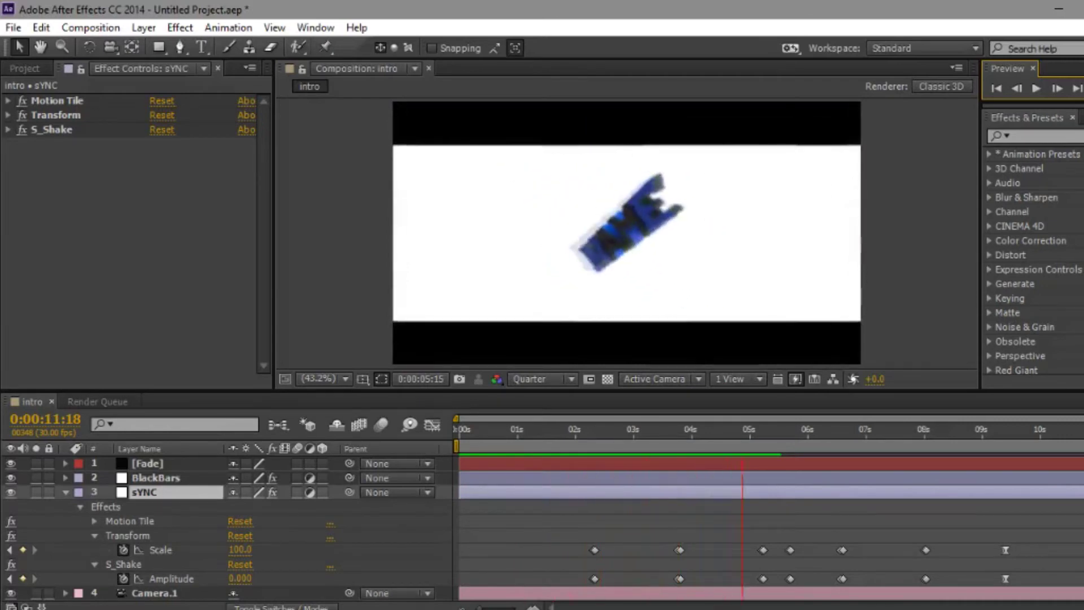
key("space")
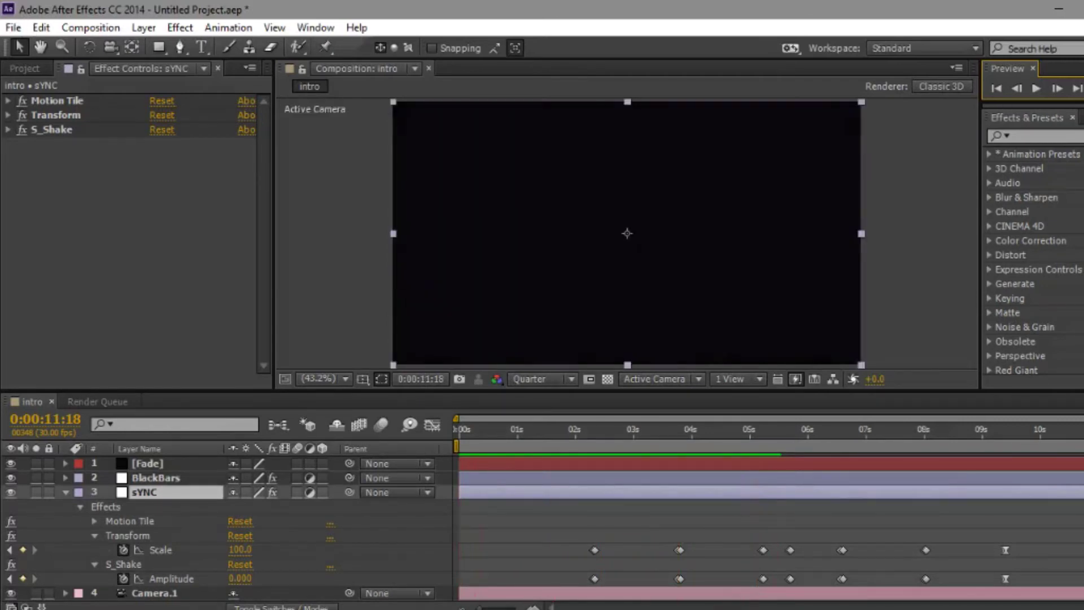
Set the S_Shake Frequency to 5.00, enable its Motion Blur and preview the result
left_click(9, 130)
left_click(162, 174)
left_click(204, 186)
left_click(155, 215)
key("space")
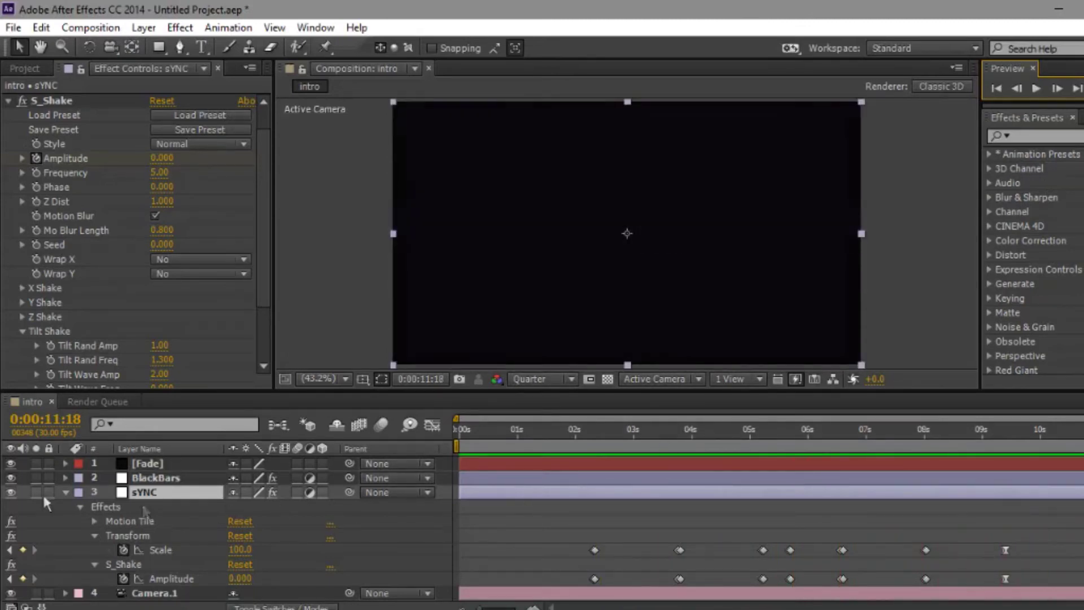
Add a Motion Tile Output Height keyframe of 80 to the BlackBars layer at 0:00:08:00, lined up with the sYNC keyframes
left_click(65, 492)
left_click(137, 476)
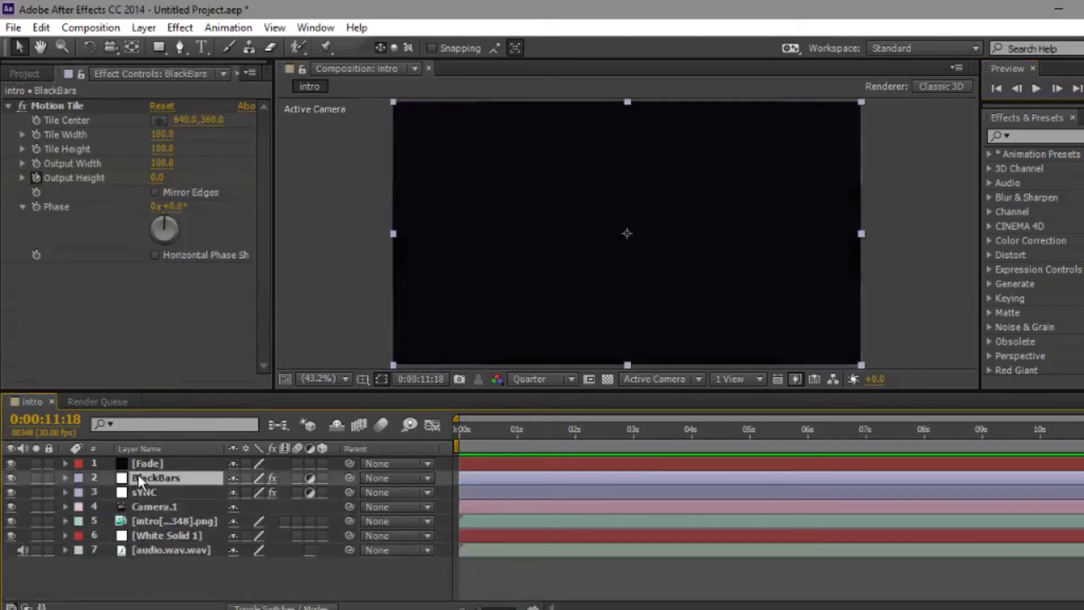
key("u")
left_click_drag(914, 433, 932, 434)
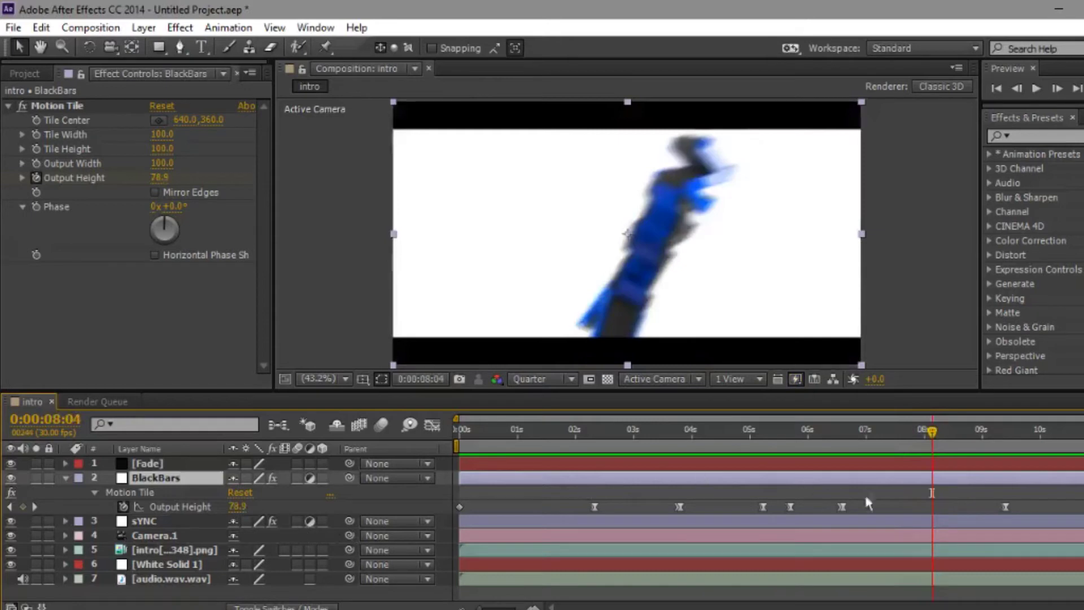
left_click(530, 520)
key("u")
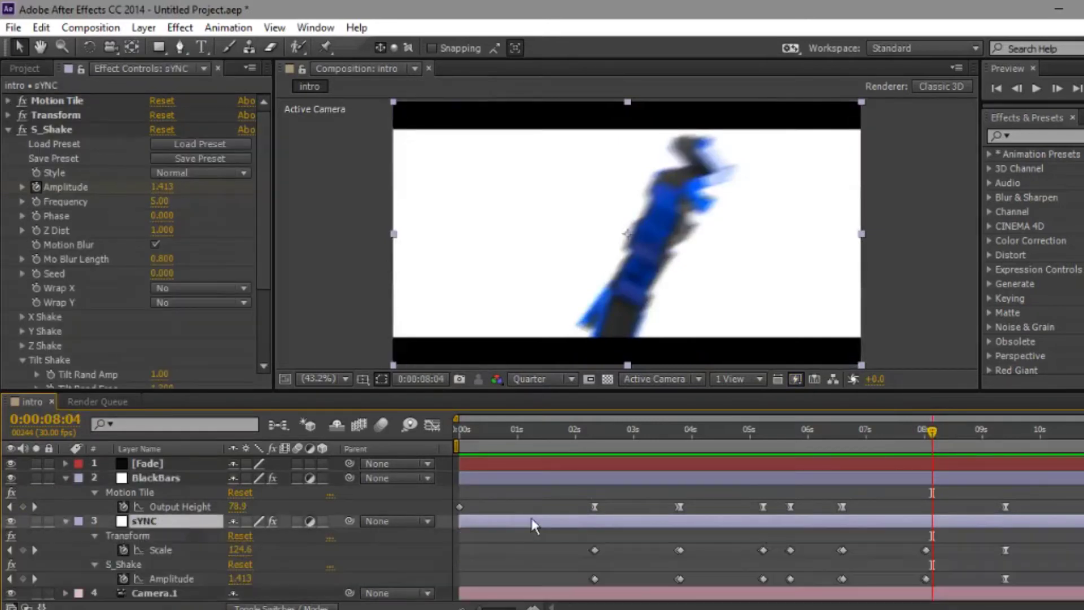
key("j")
key("Page_Up")
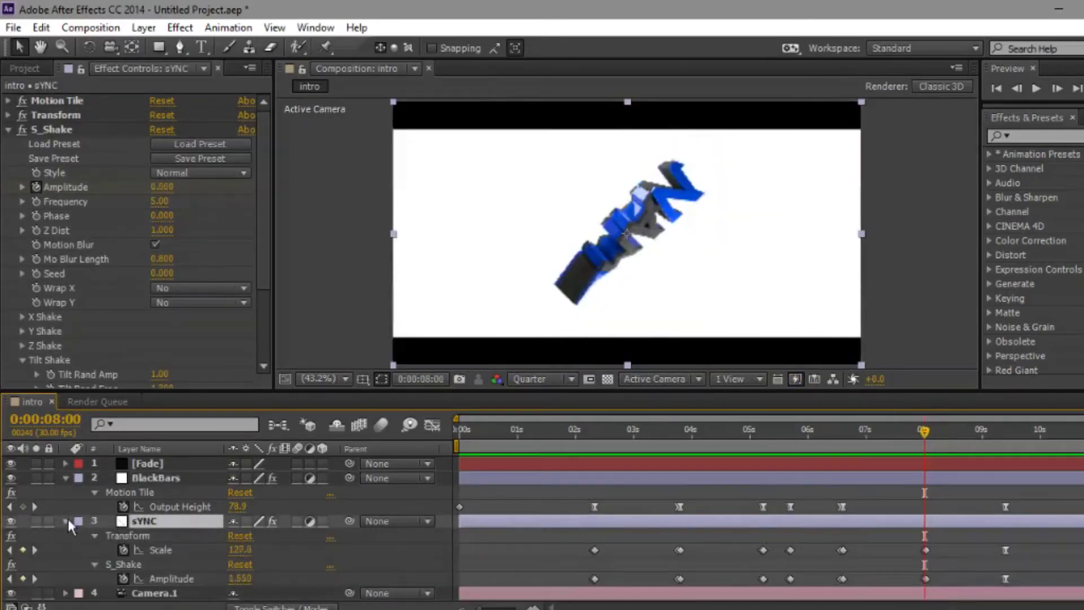
left_click(66, 520)
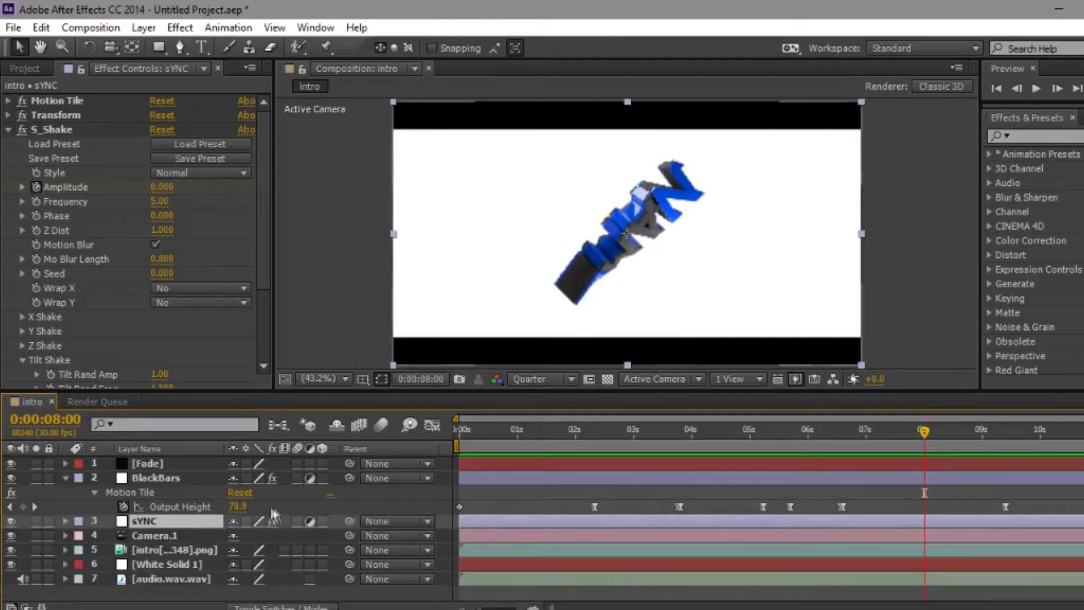
key("Return")
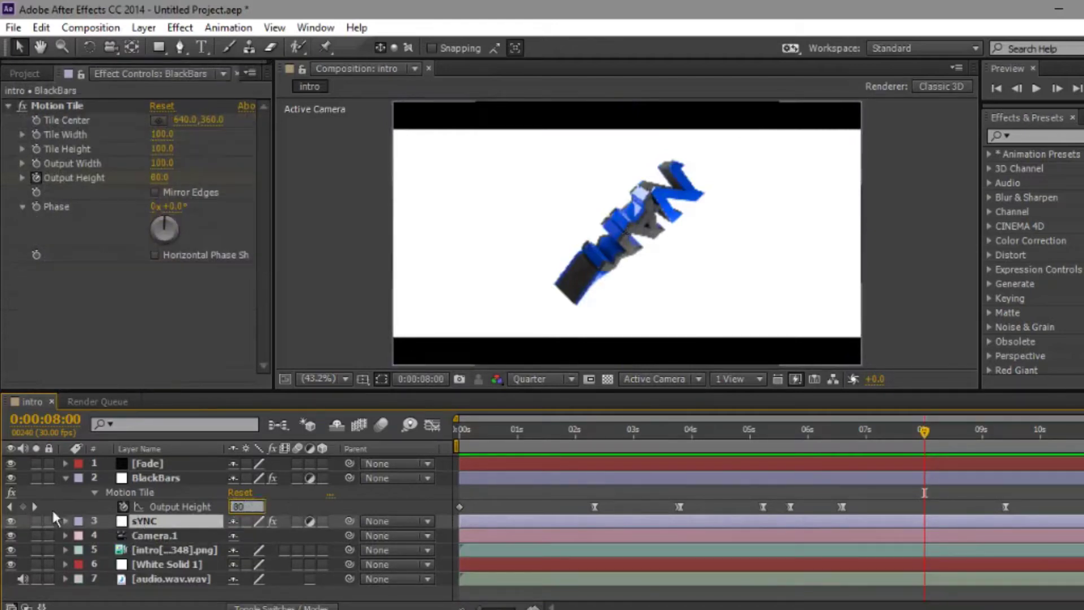
Add a BlackBars Output Height keyframe of 94 one frame on, at 0:00:08:01
left_click(1057, 89)
left_click(237, 506)
type("9")
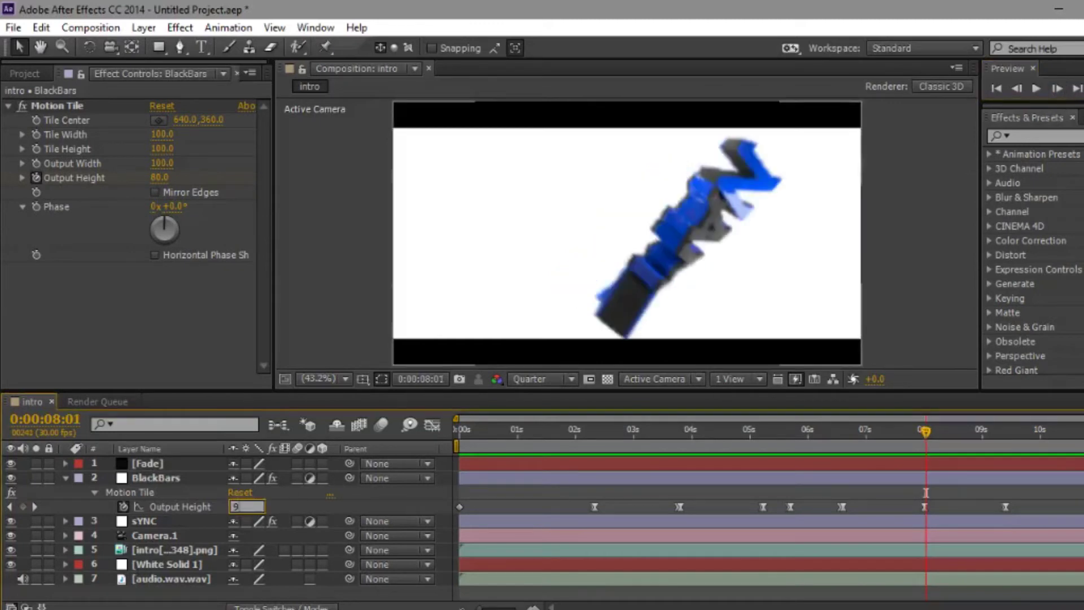
key("Return")
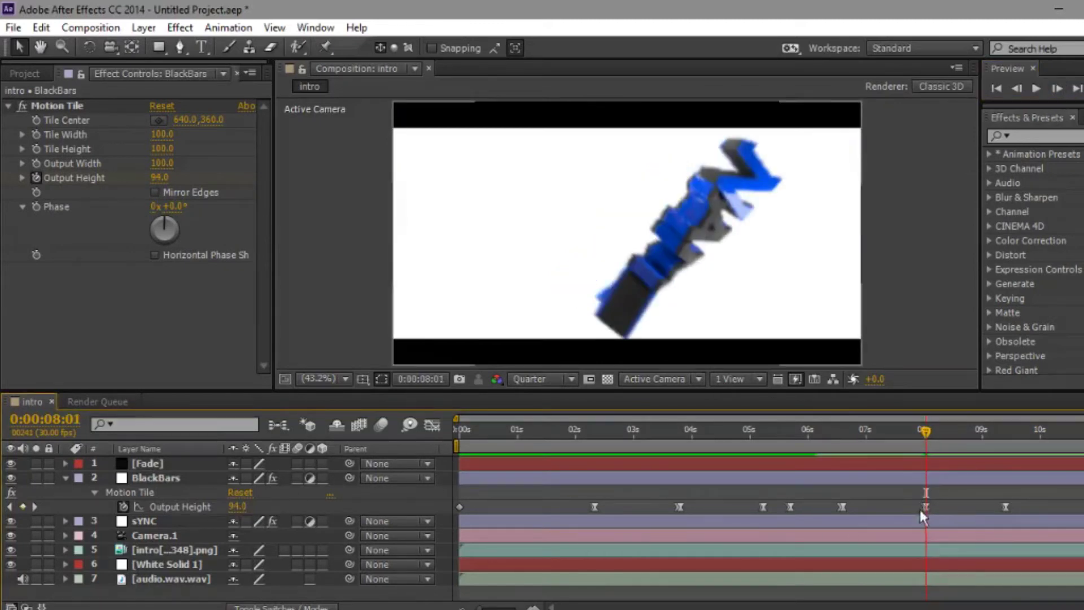
left_click(915, 509)
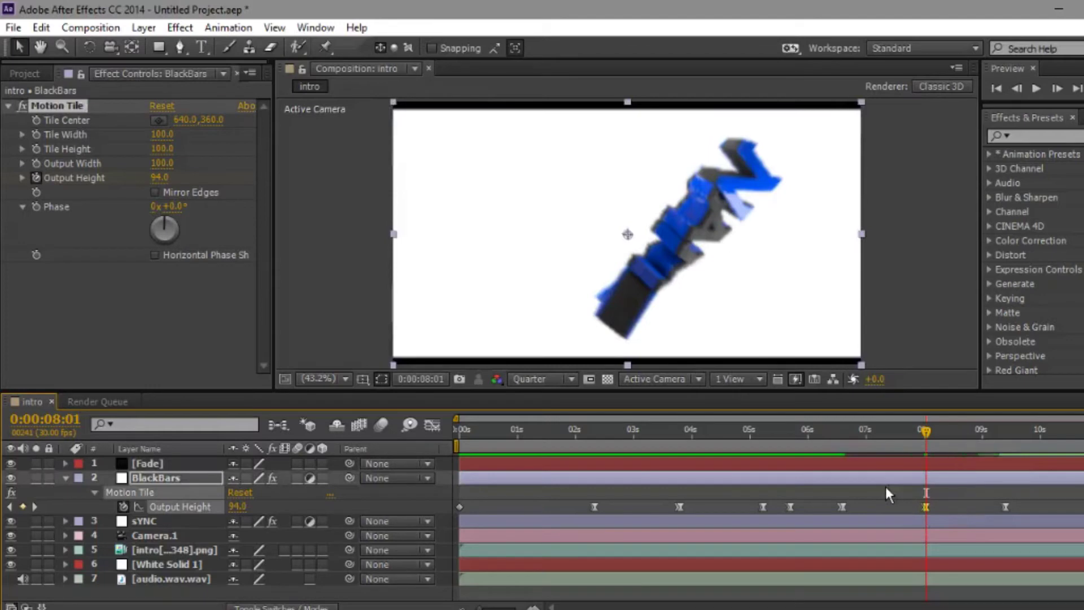
Set the BlackBars Output Height keyframe at 0:00:09:11 to 94 and preview the intro
left_click(432, 424)
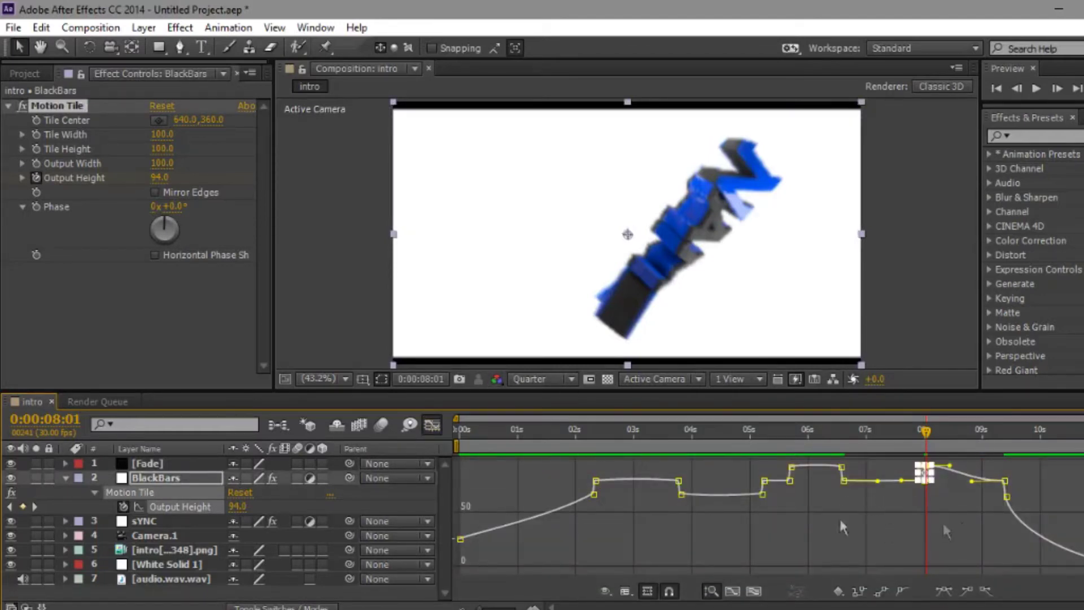
left_click(907, 520)
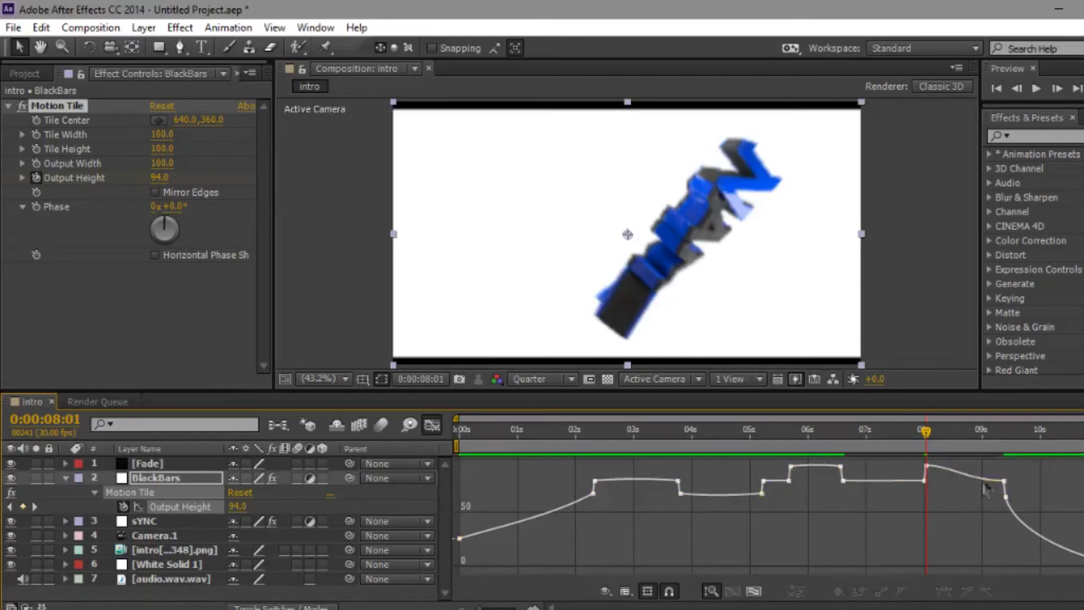
left_click(1005, 482)
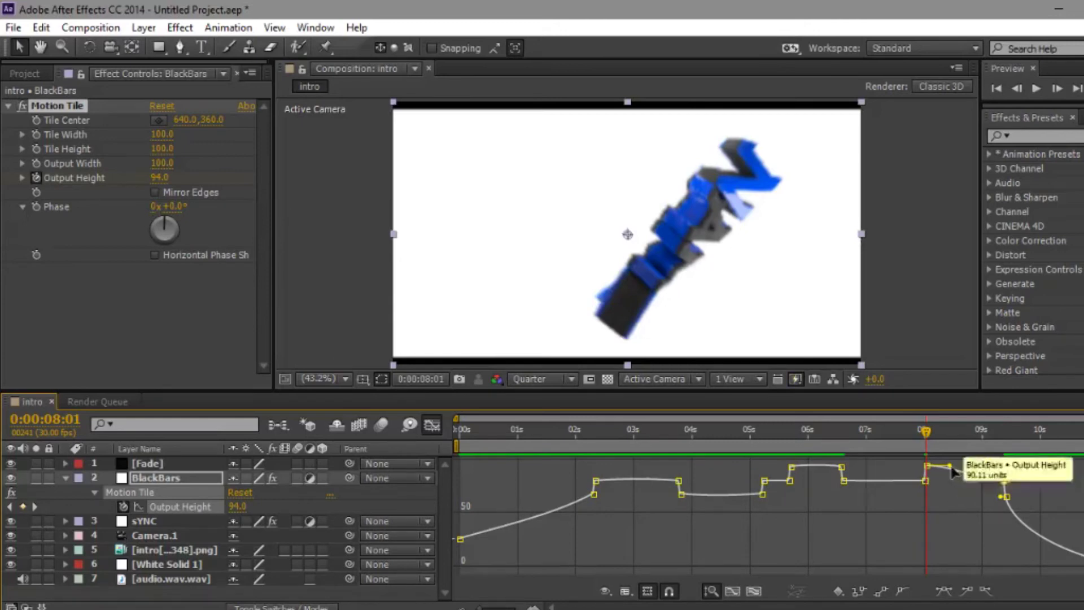
left_click(926, 481)
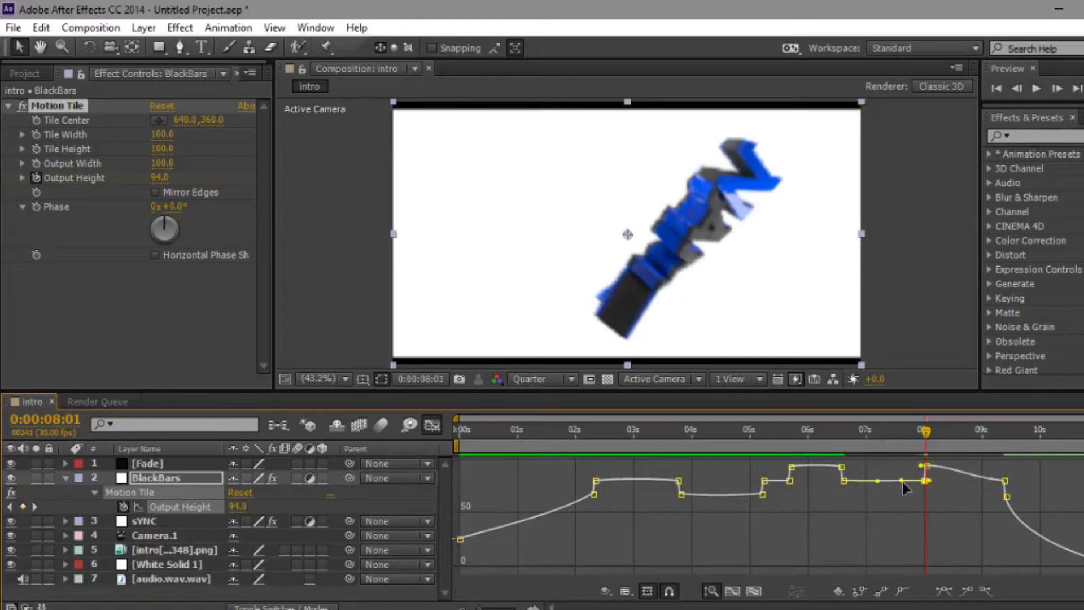
left_click(432, 424)
key("KP_0")
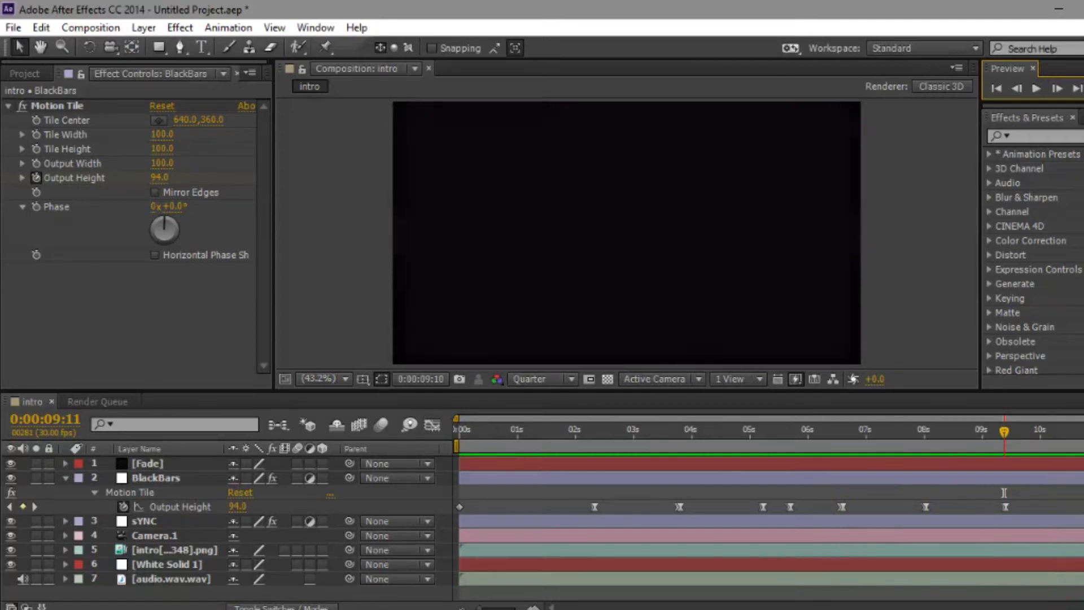
Find the Video Copilot Twitch effect and apply it to the sYNC layer below S_Shake
left_click(65, 478)
left_click(144, 492)
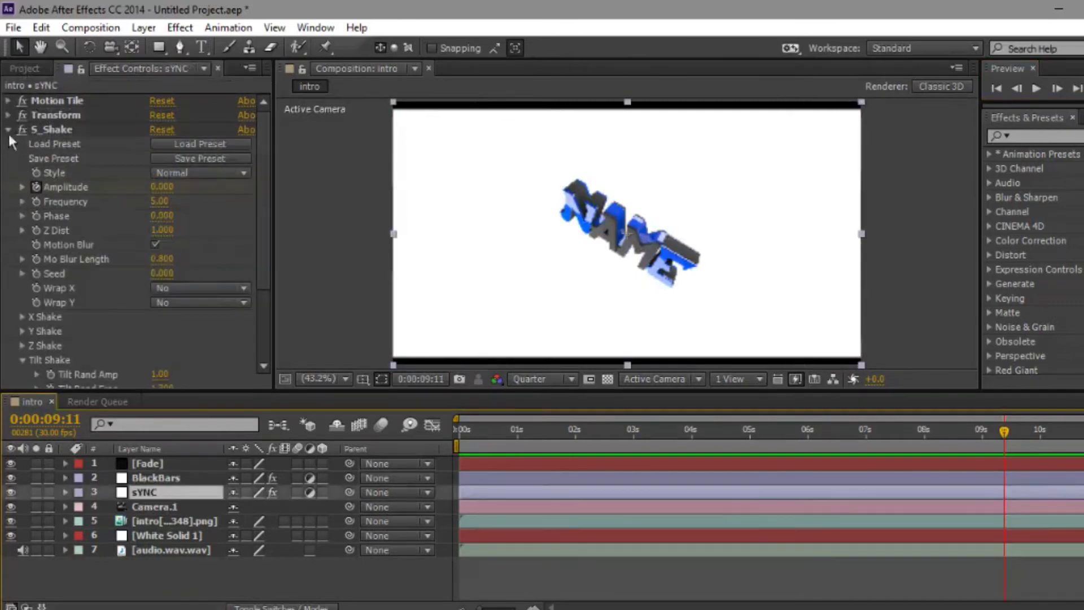
left_click(8, 129)
left_click(1018, 135)
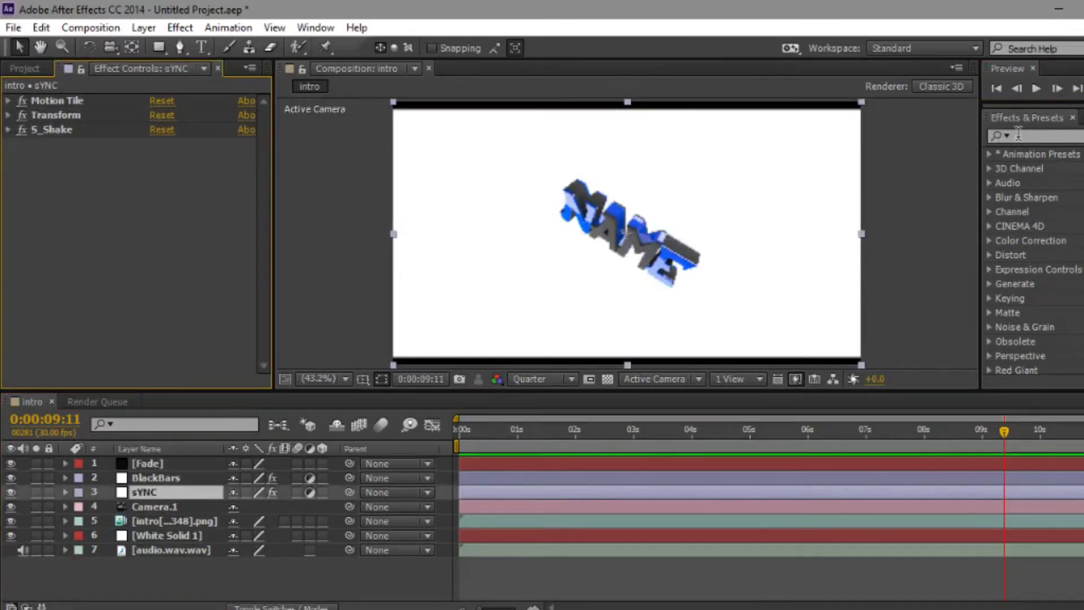
left_click(1018, 135)
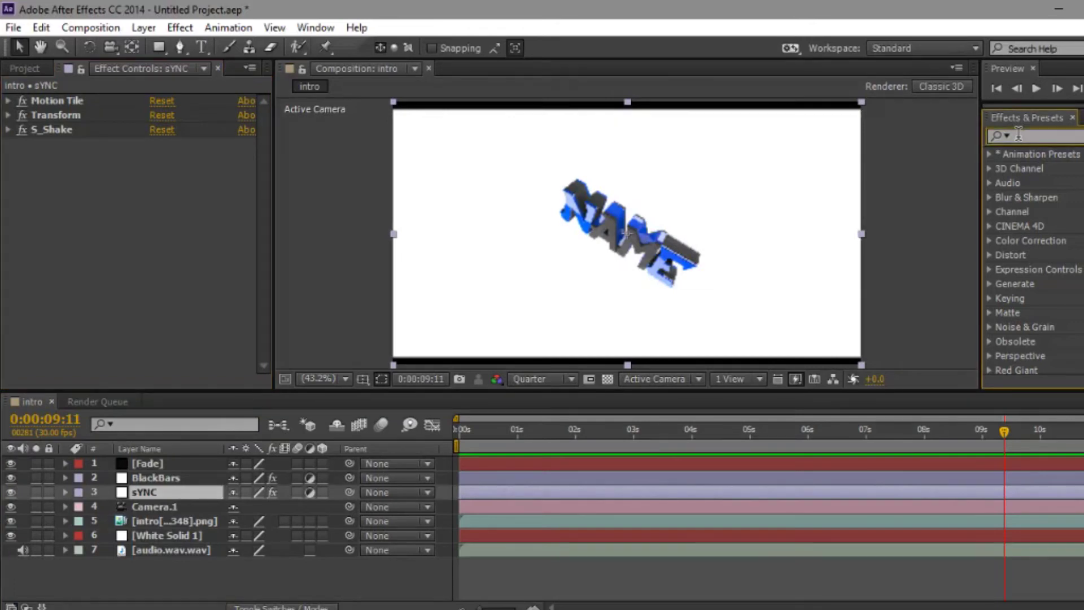
type("twitch")
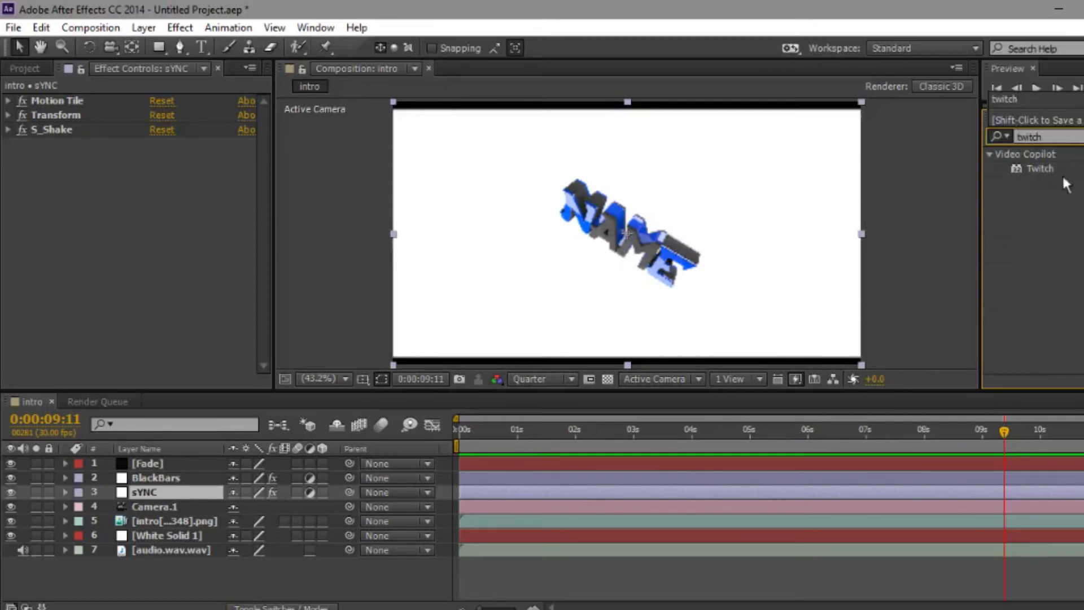
left_click_drag(1041, 168, 175, 180)
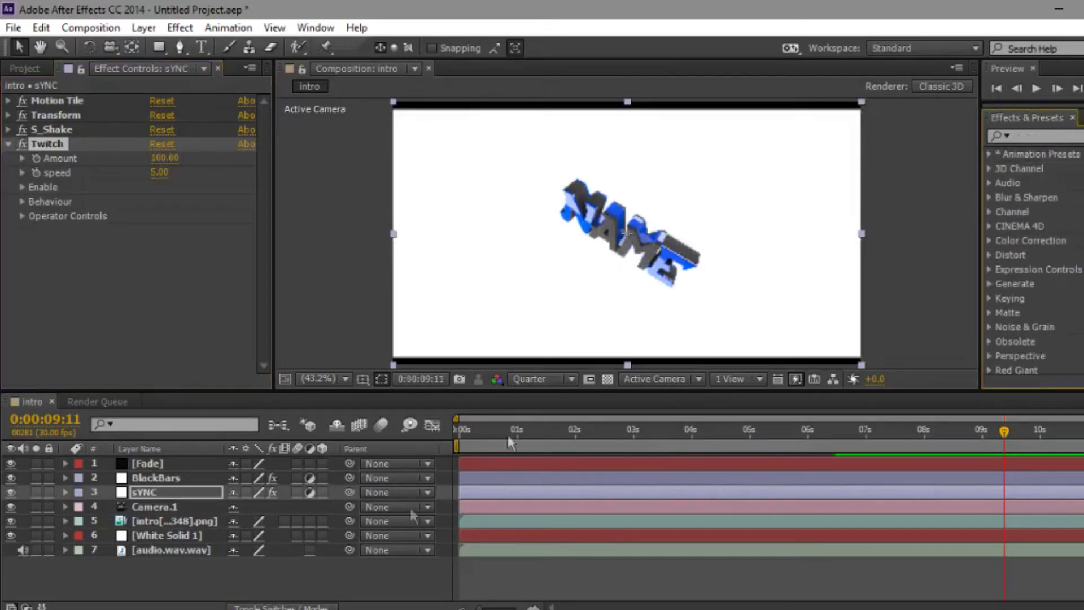
Reveal the sYNC layer's keyframes and move the current time to its first Scale keyframe at 0:00:02:09
left_click(150, 492)
key("u")
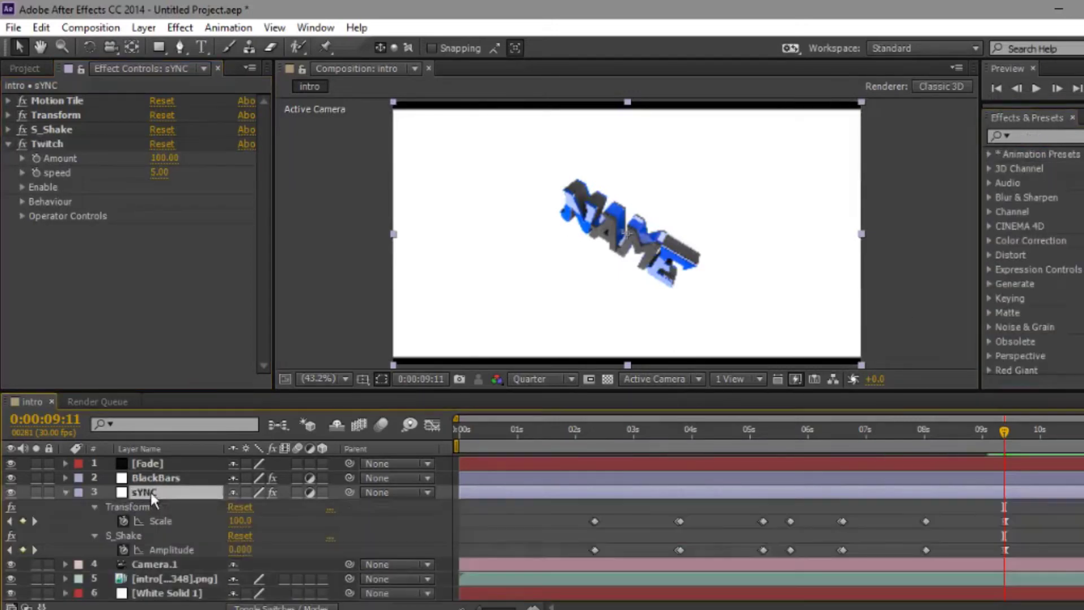
left_click(580, 437)
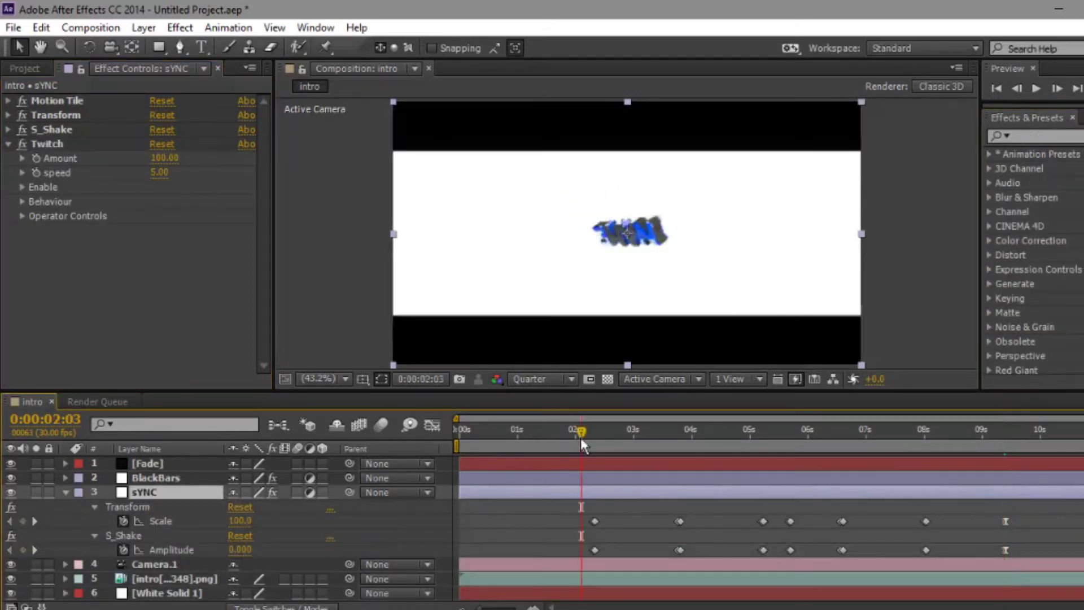
key("k")
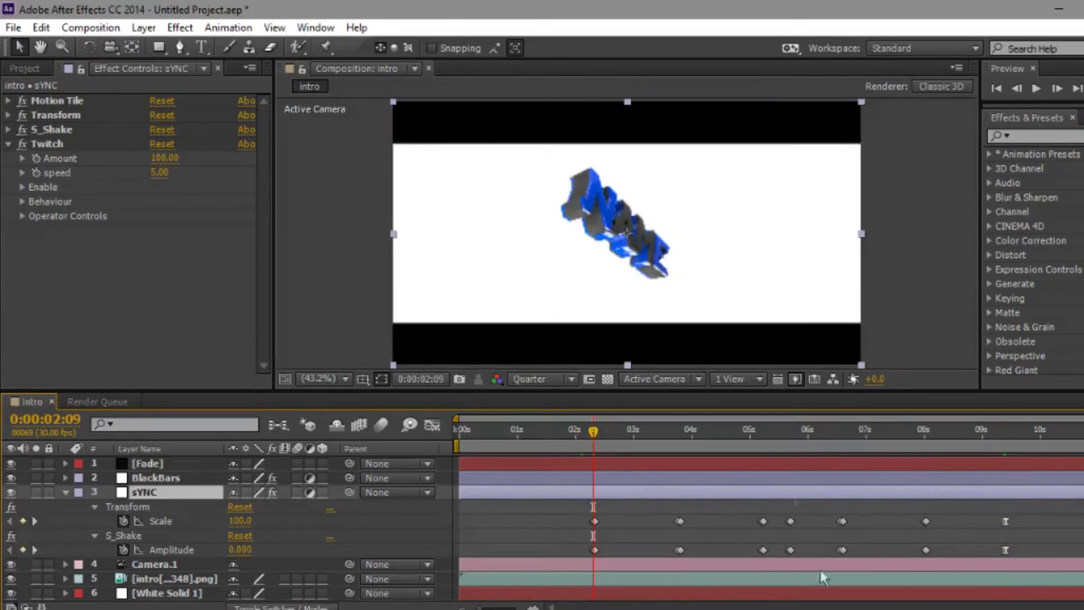
key("F10")
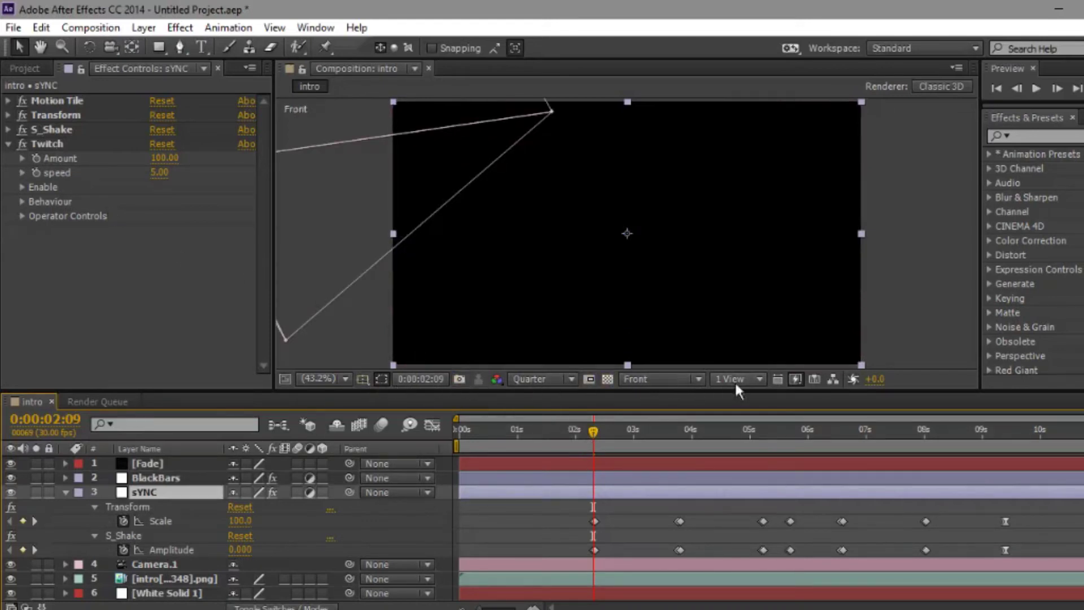
left_click(691, 379)
left_click(678, 402)
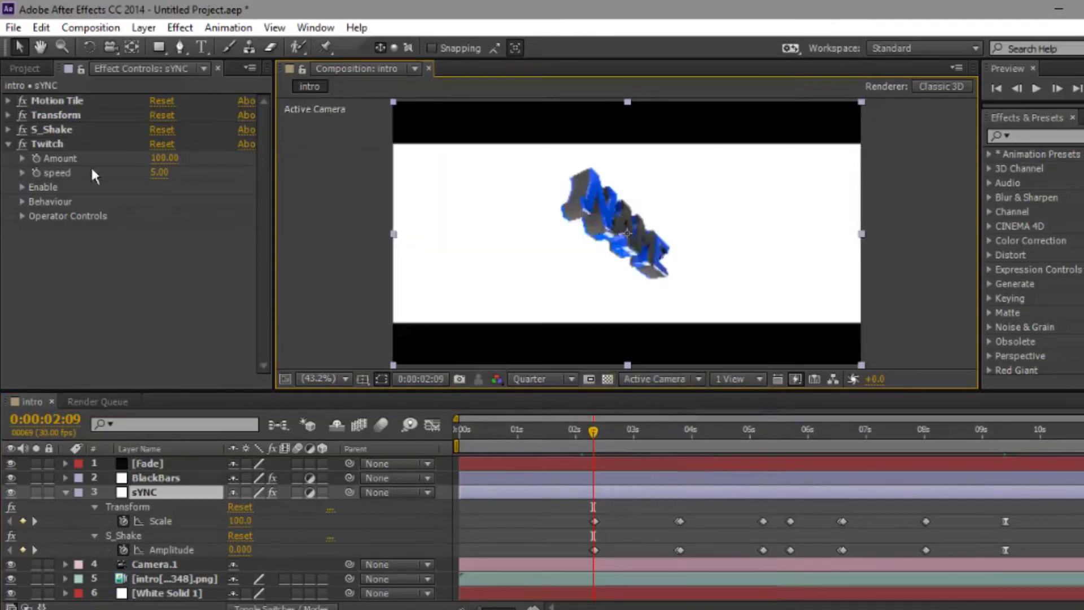
key("F10")
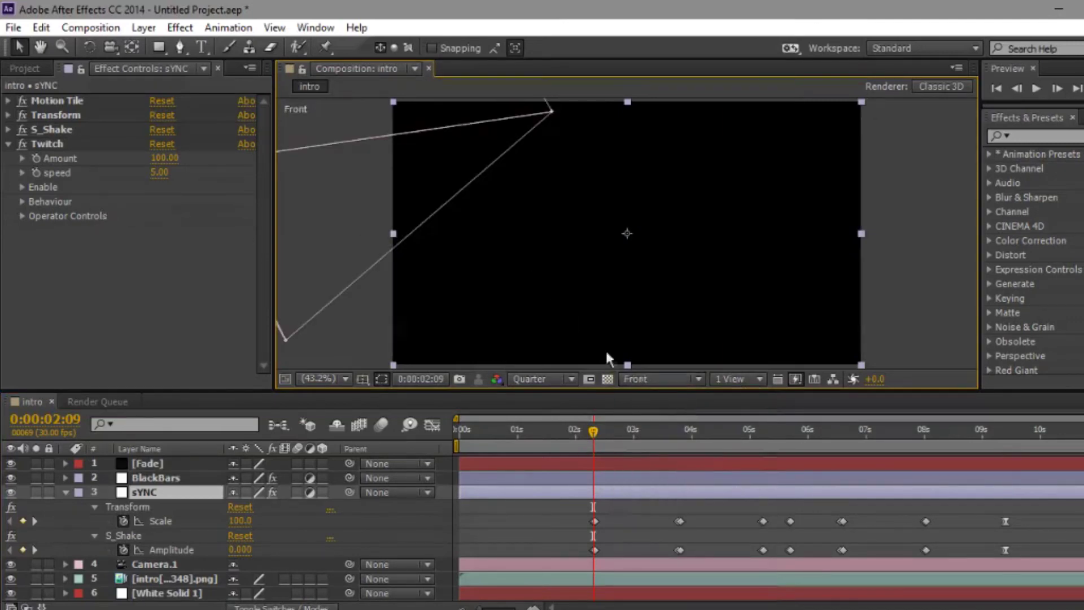
Show the composition through the Active Camera and keyframe the Twitch Amount at 0 on 0:00:02:09
left_click(646, 379)
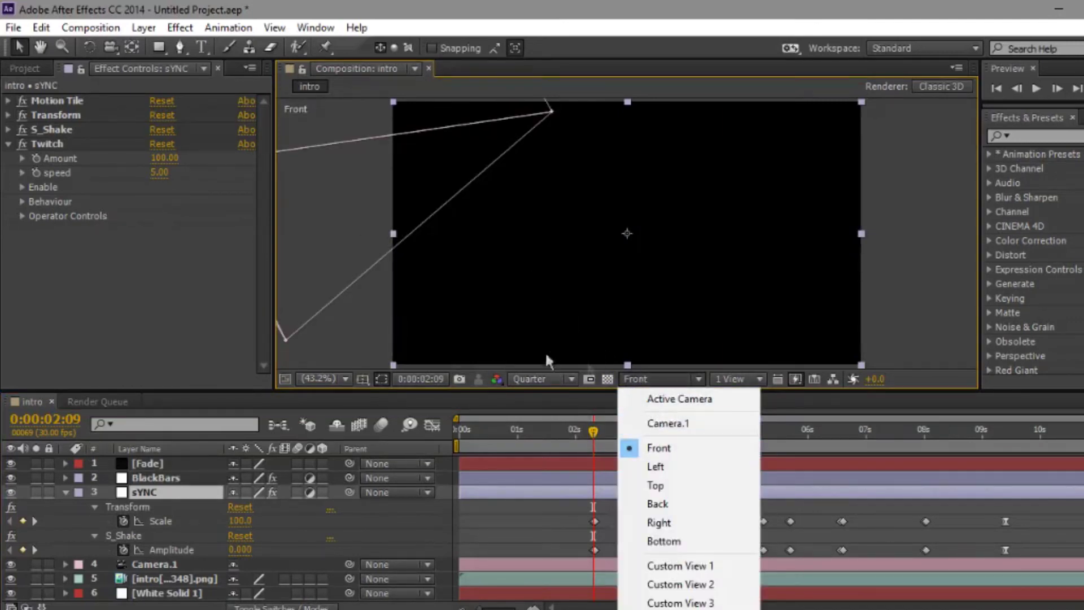
left_click(677, 399)
left_click(158, 158)
type("0")
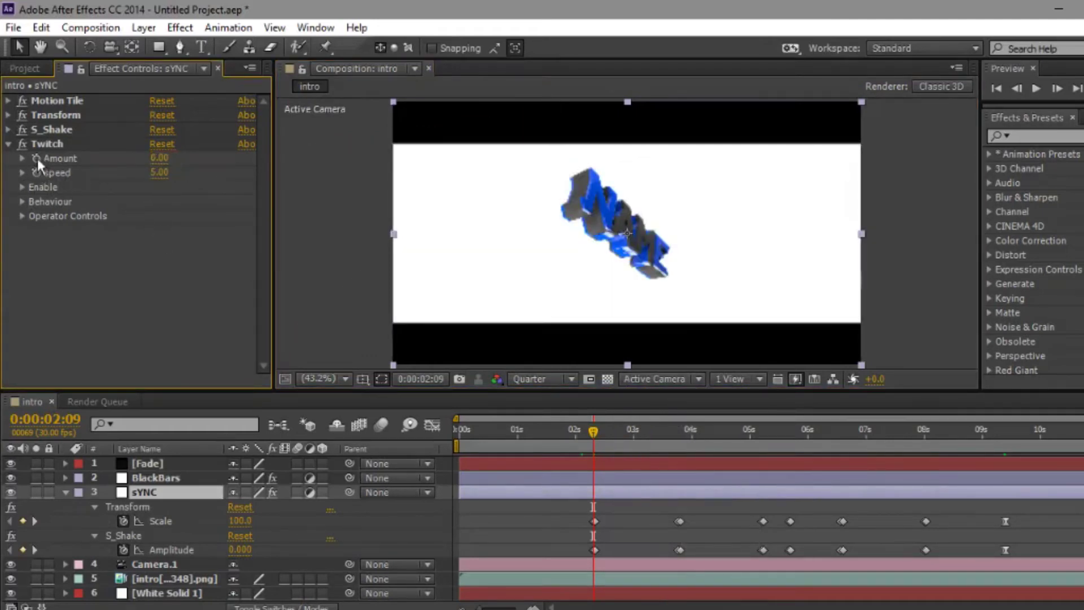
key("Return")
One frame further, at 0:00:02:10, set the Twitch Amount to 15 and its speed to 50
key("Page_Down")
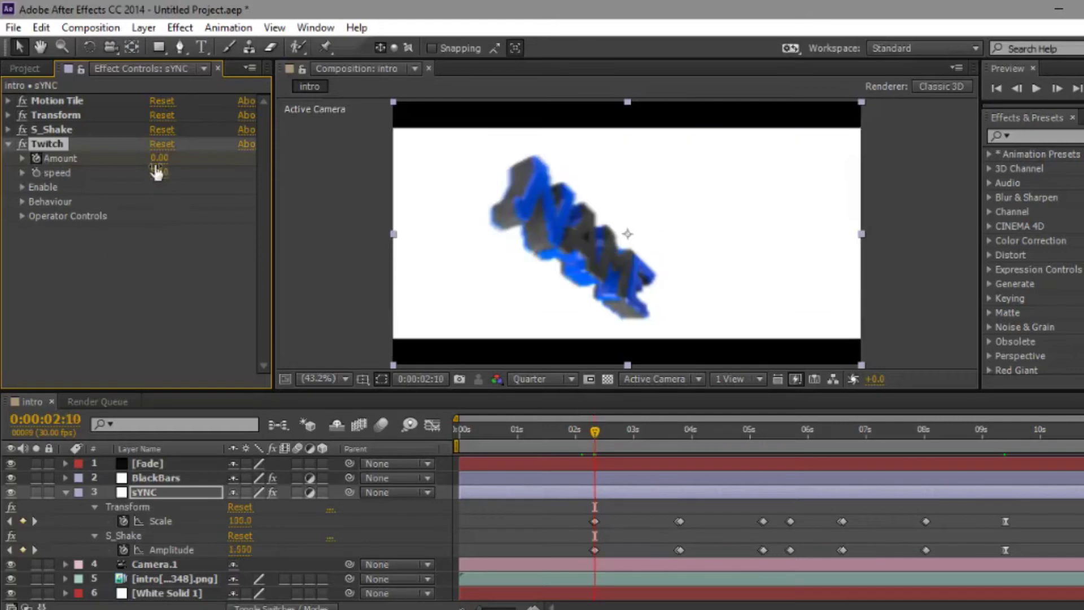
left_click(158, 160)
type("15")
key("Return")
left_click(159, 172)
type("53")
key("Return")
Enable the Scale and Slide operators of the Twitch effect
left_click(23, 187)
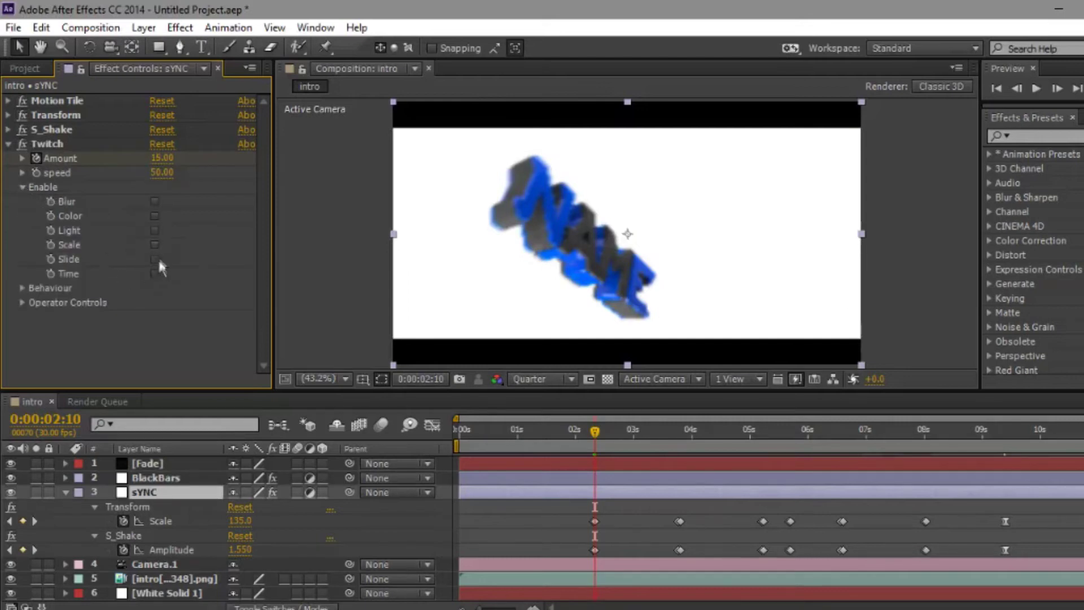
left_click(154, 244)
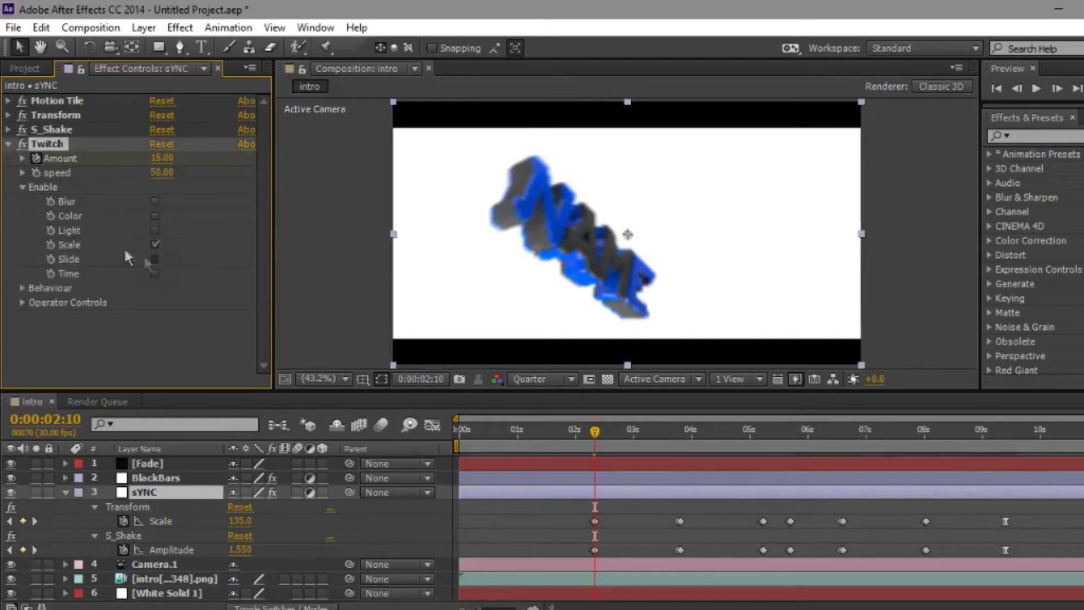
left_click(23, 186)
In Twitch's Slide operator controls, set Slide Amount to 75 and Slide RGB Split to 10
left_click(21, 217)
left_click(37, 288)
scroll(170, 285, "down", 1)
left_click(163, 279)
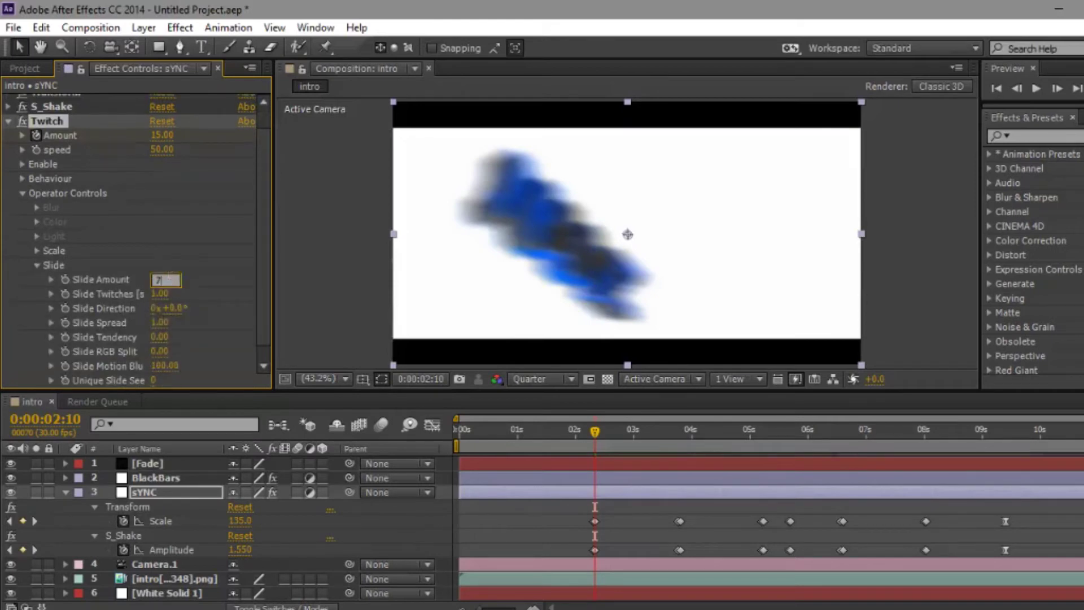
type("75")
left_click(166, 352)
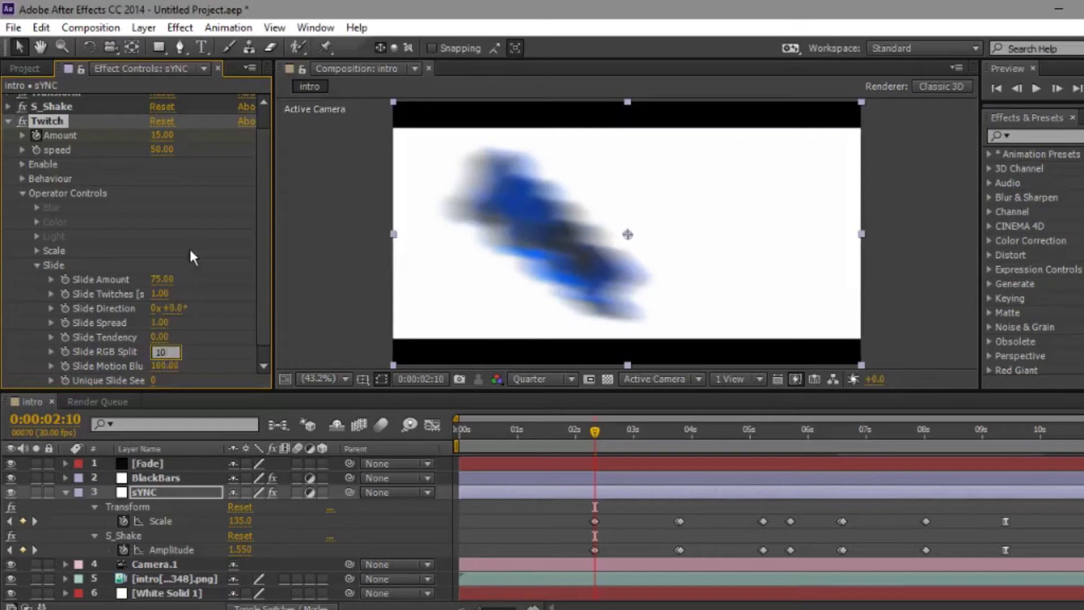
type("10")
key("Return")
left_click(24, 193)
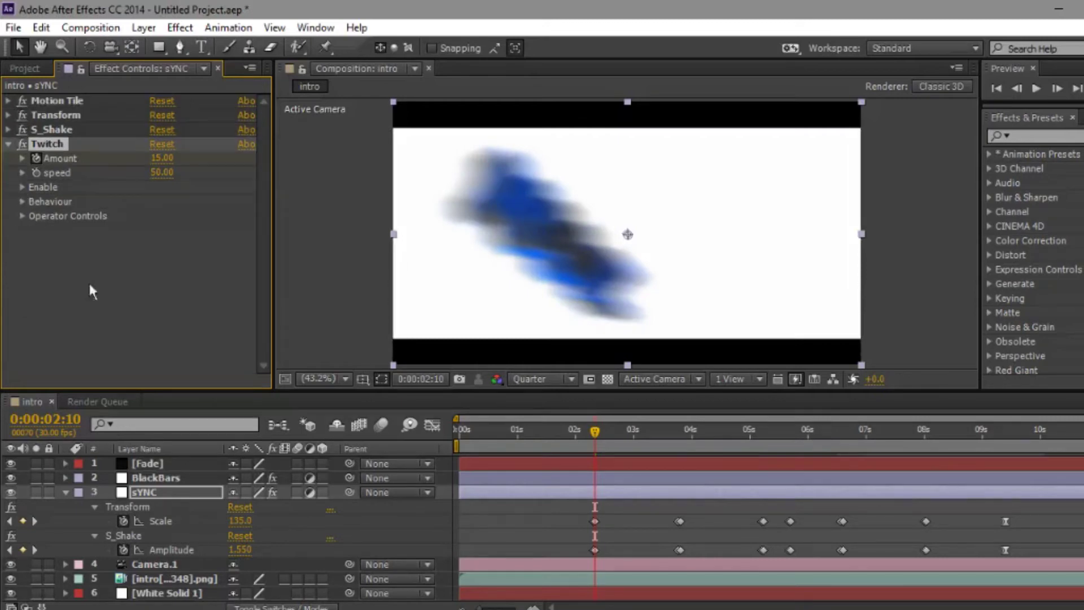
Reveal the sYNC layer's keyframed properties and keyframe the Twitch Amount at 0 on 0:00:02:17
left_click(162, 493)
key("u")
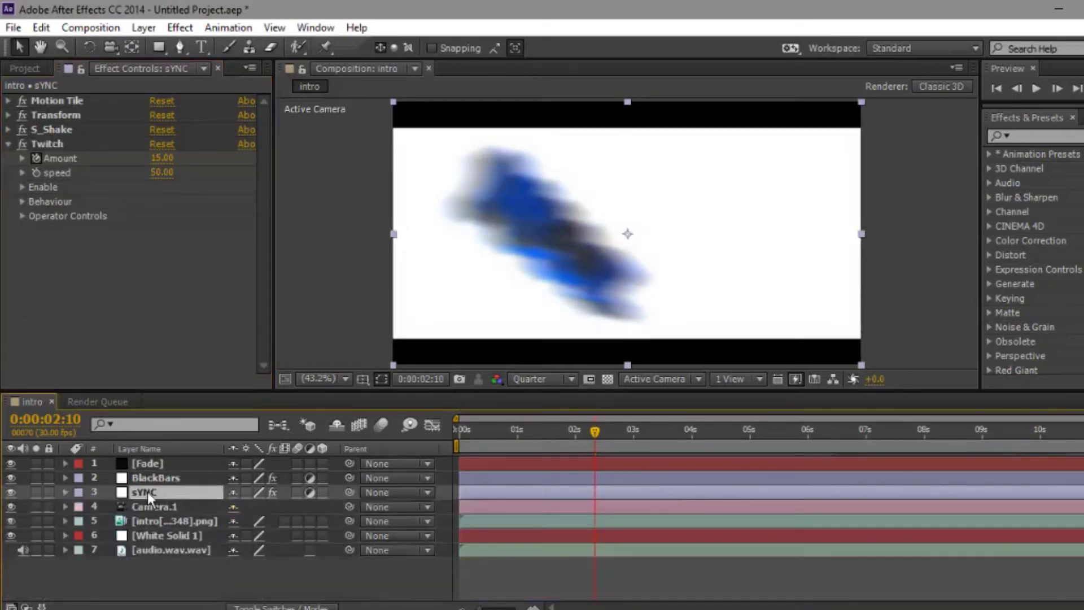
key("u")
scroll(661, 543, "down", 1)
left_click(1055, 88)
left_click(1055, 88)
left_click(1056, 89)
left_click(1056, 89)
left_click(1055, 89)
left_click(1055, 88)
left_click(1056, 88)
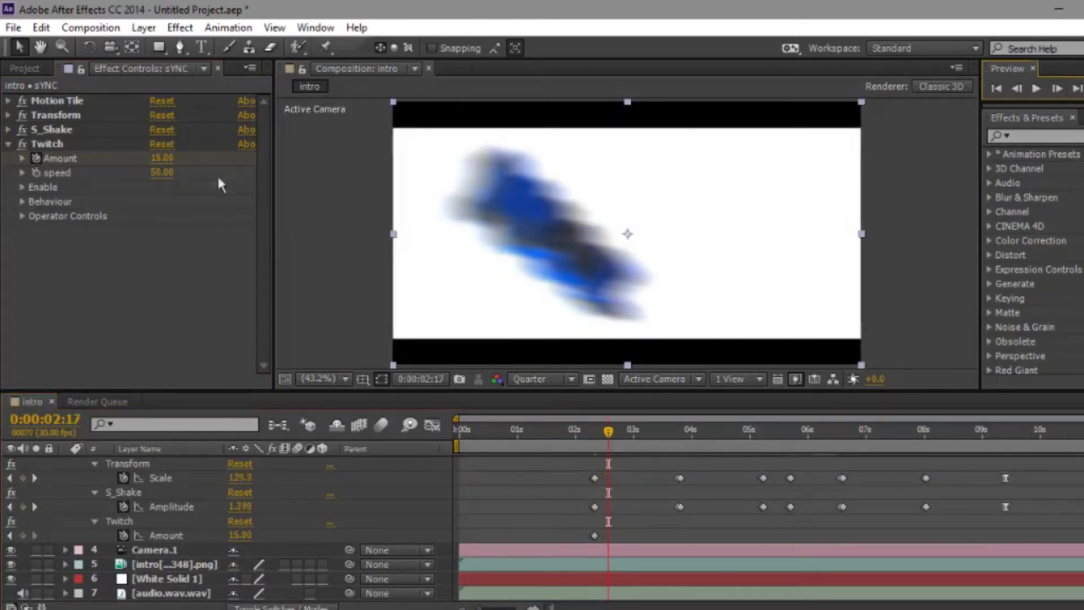
key("Page_Down")
key("Page_Down")
left_click(162, 158)
type("0")
key("Return")
Copy the Twitch Amount keyframes and paste them at 0:00:03:23 and 0:00:05:06
left_click_drag(634, 520, 591, 536)
left_click(620, 541)
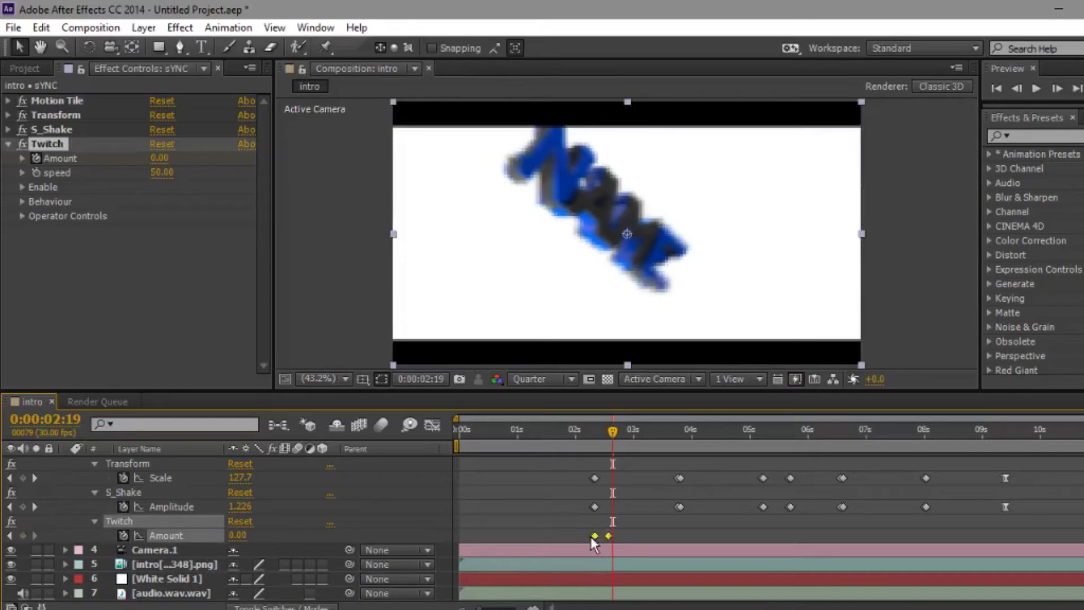
key("ctrl+c")
key("k")
key("ctrl+v")
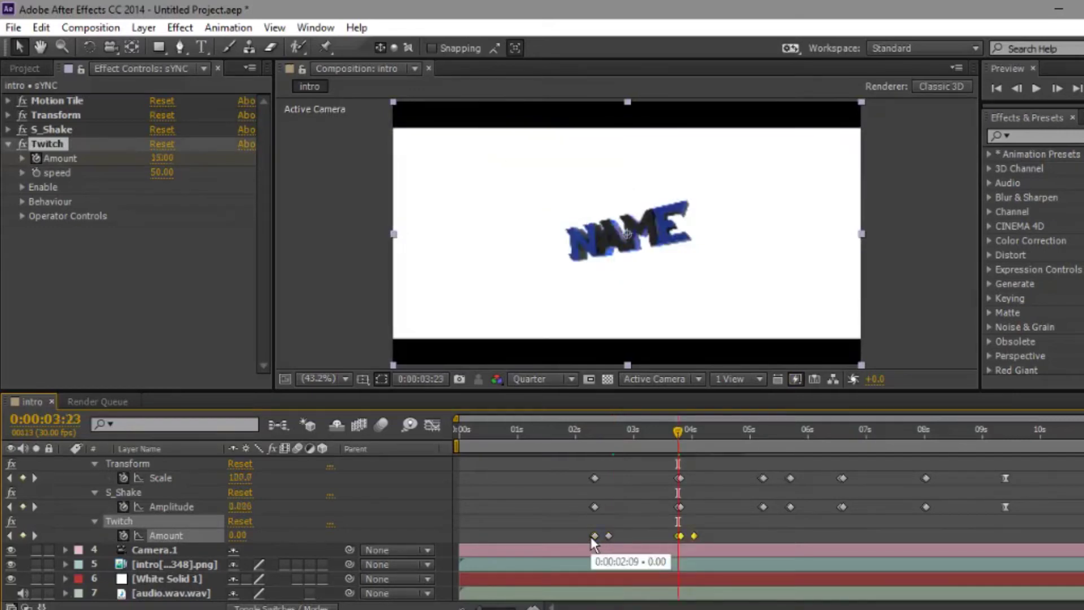
key("k")
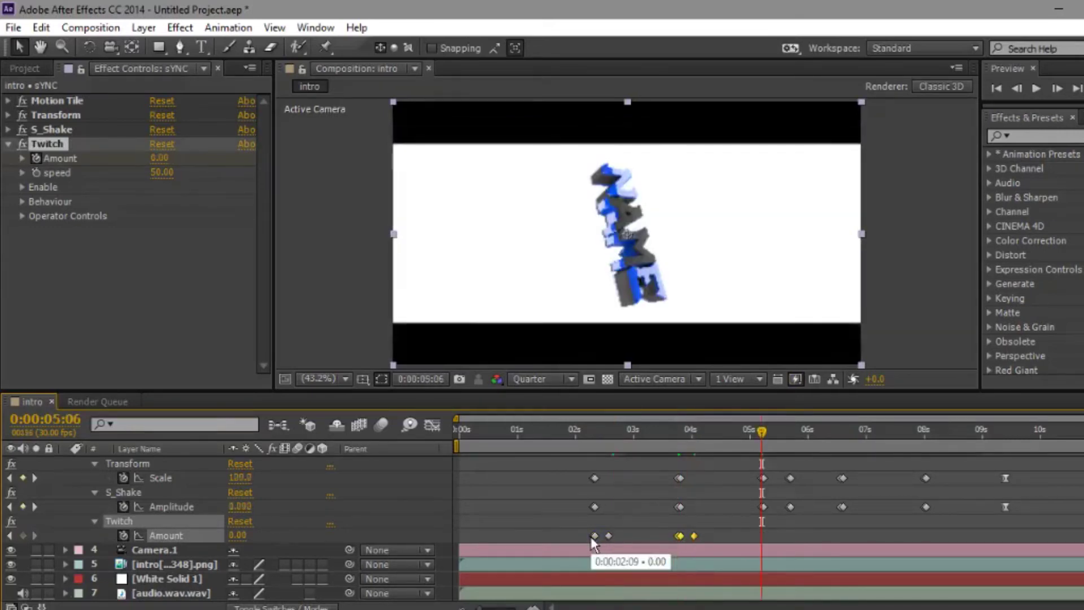
key("ctrl+v")
Skip the sync point at 0:00:05:20 and paste the Twitch Amount keyframes at the remaining ones up to 0:00:09:11
key("k")
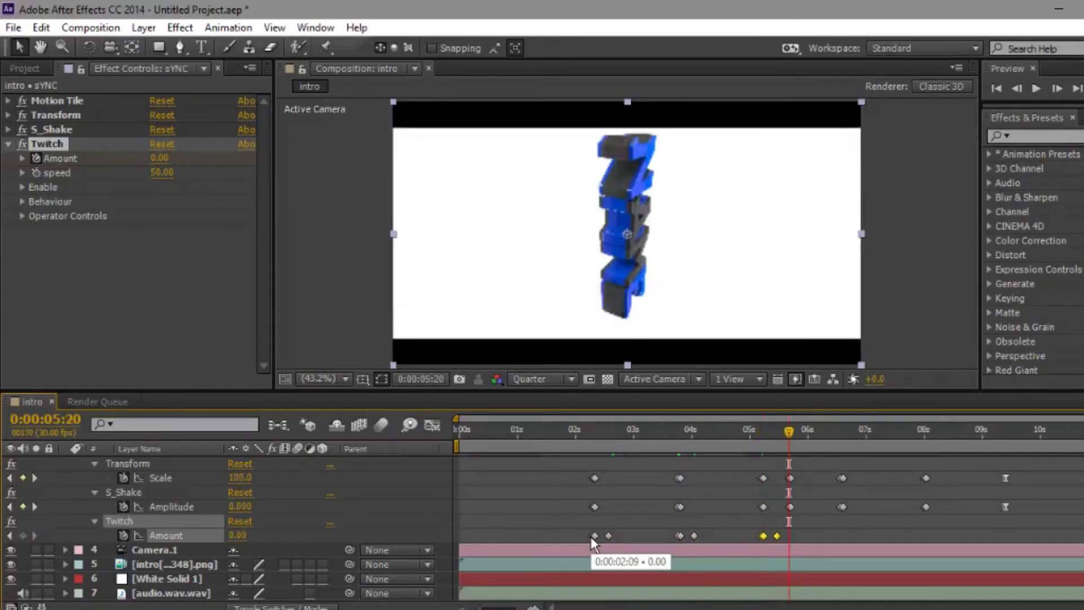
key("k")
key("ctrl+v")
key("k")
key("k")
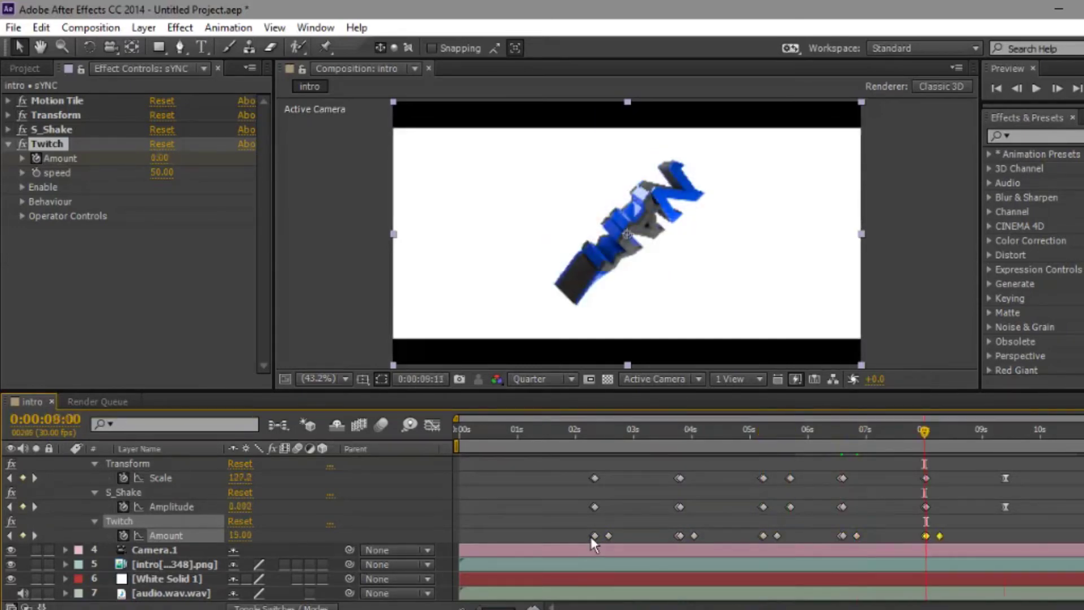
key("k")
key("ctrl+v")
left_click(545, 508)
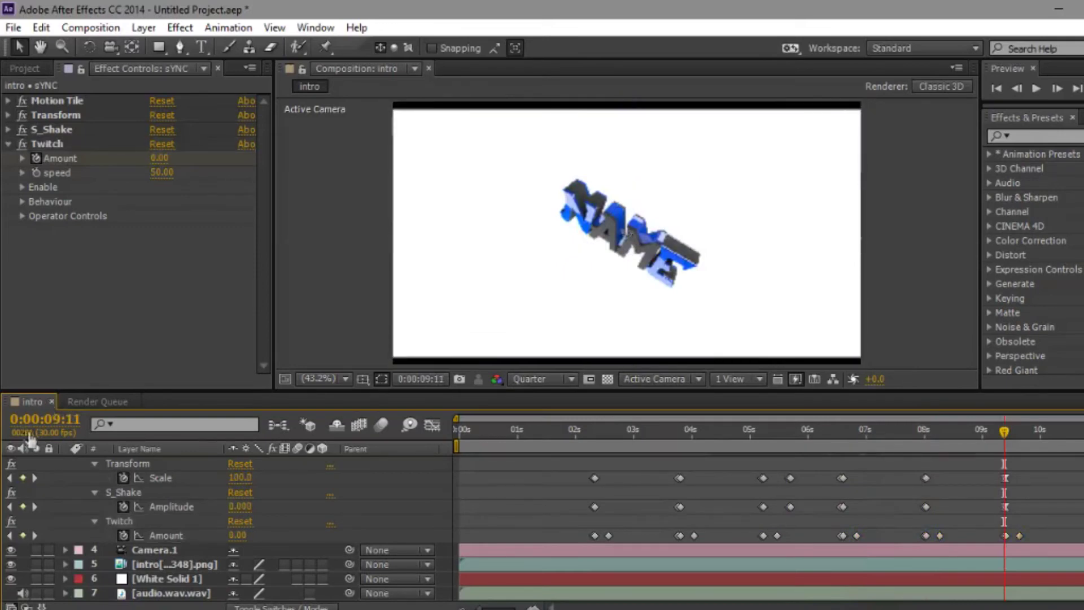
Collapse the sYNC layer's properties, play a preview of the twitch animation and collapse the Twitch effect settings
scroll(48, 461, "up", 2)
left_click(66, 493)
left_click(1082, 89)
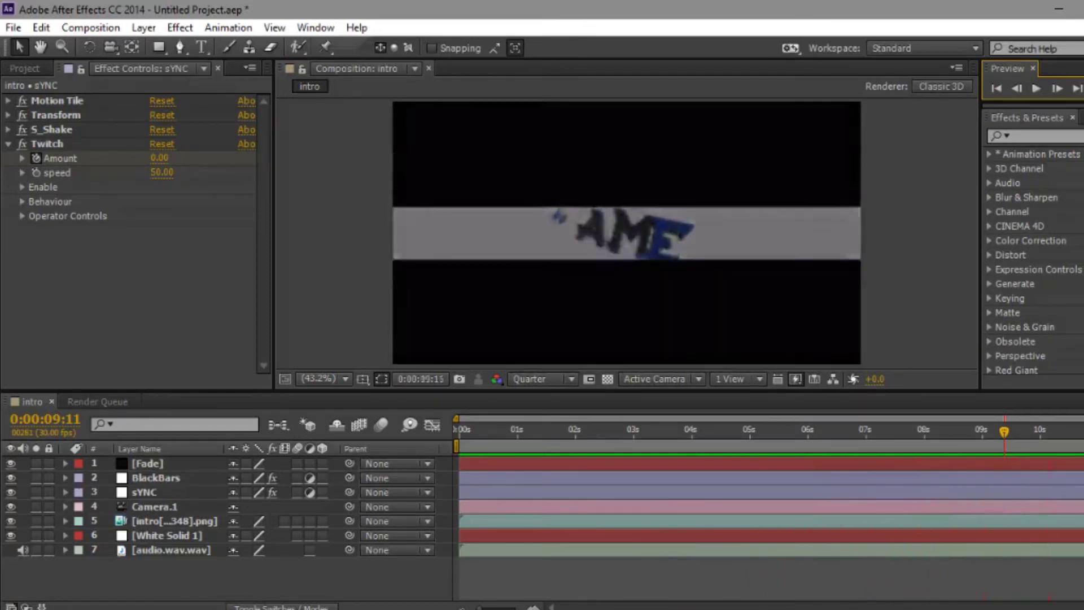
key("space")
left_click(52, 159)
left_click(8, 144)
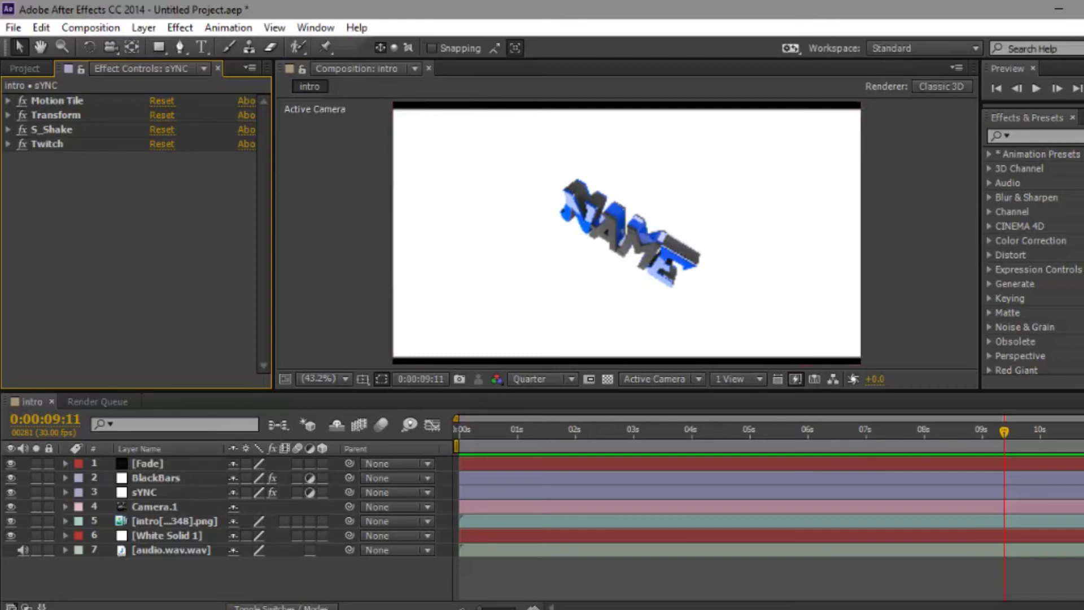
Move the current time to 0:00:02:09 and play a preview of the intro
left_click(1046, 139)
mouse_move(602, 432)
left_mouse_down()
mouse_move(574, 428)
mouse_move(617, 418)
mouse_move(596, 426)
left_mouse_up()
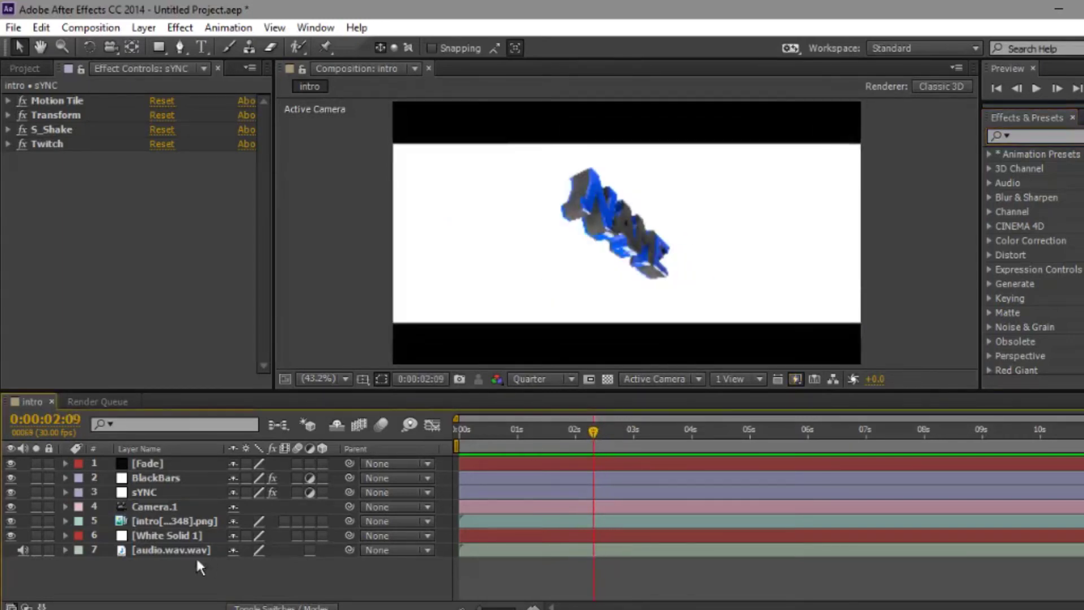
left_click(84, 260)
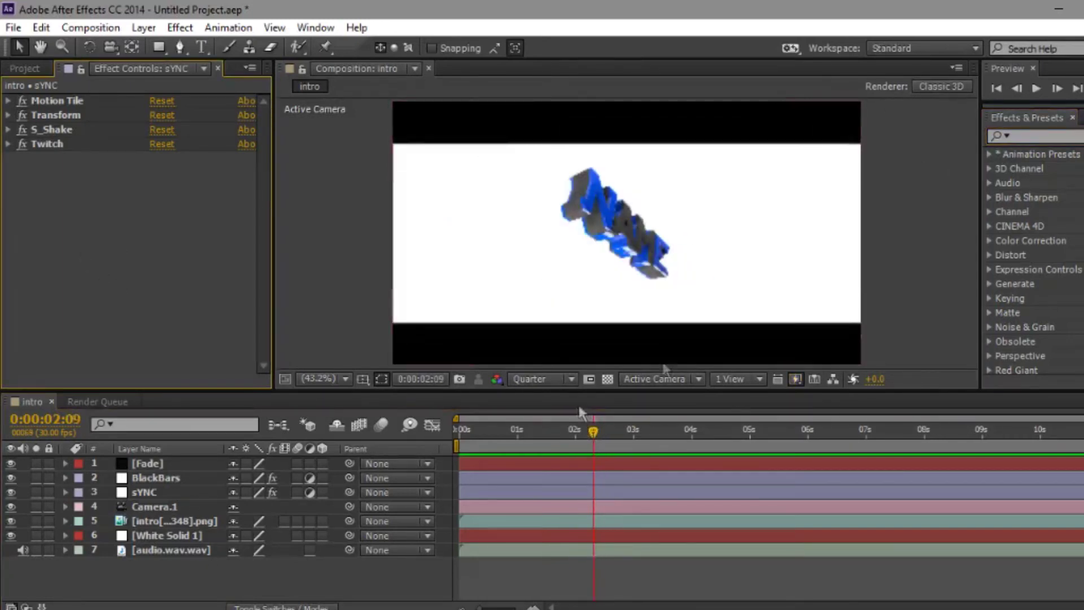
left_click(1082, 89)
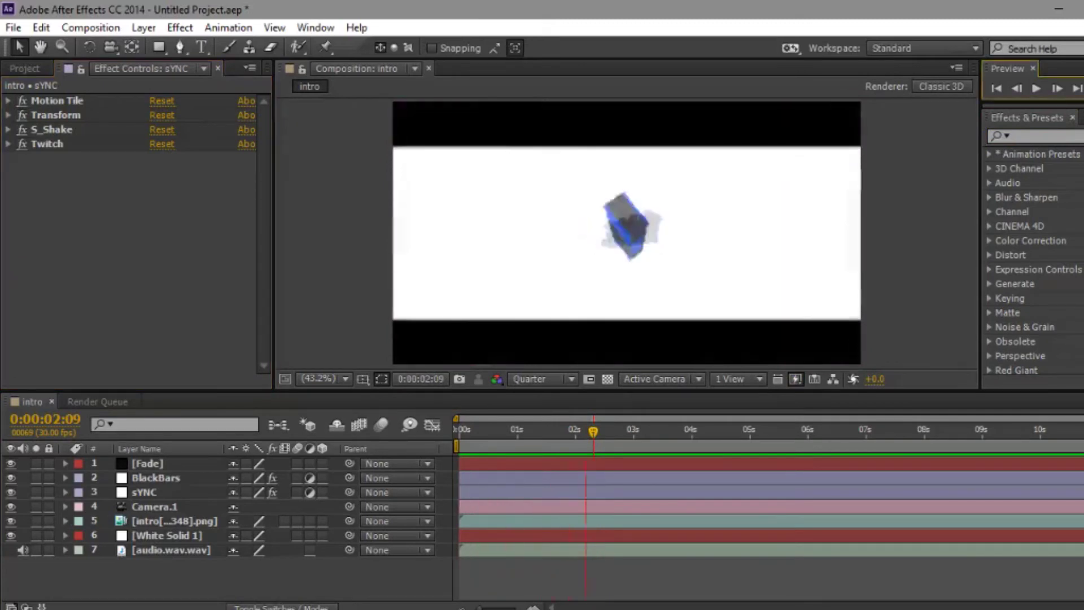
key("space")
Find the Turbulent Displace effect, apply it to the sYNC layer and reveal that layer's keyframes
left_click(1077, 136)
type("turb")
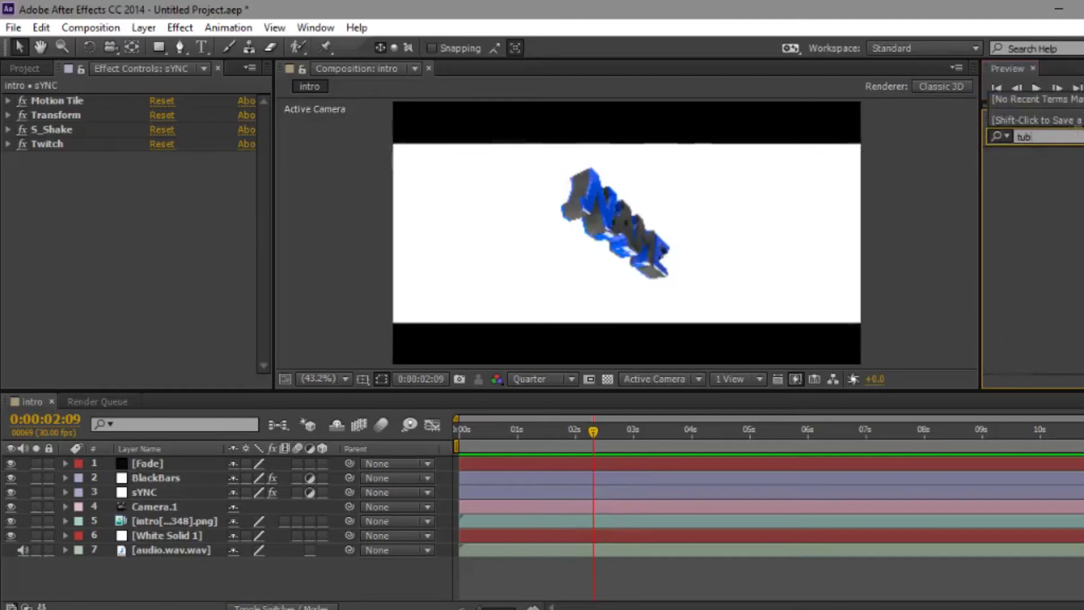
left_click_drag(1061, 170, 151, 223)
left_click(166, 493)
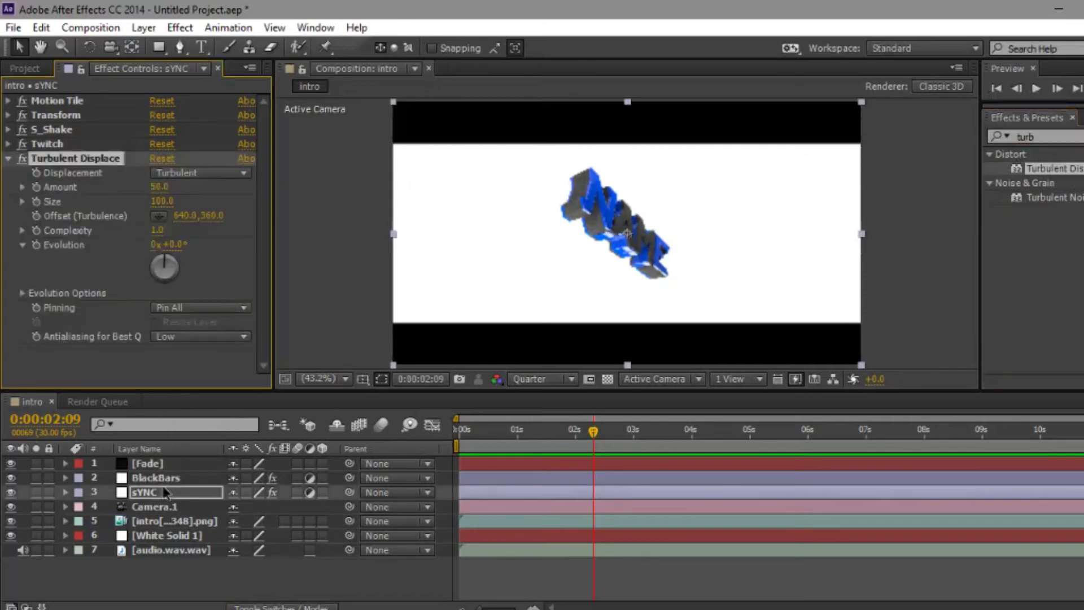
key("u")
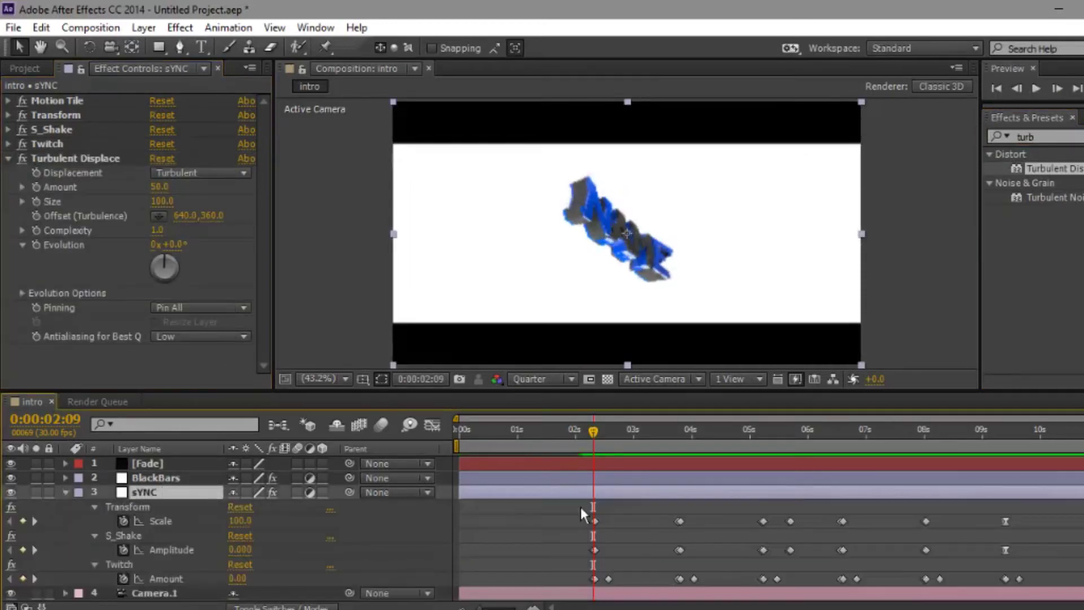
At 0:00:02:09, keyframe Turbulent Displace with an Amount of 0 and a Size of 77
left_click(161, 187)
type("0")
key("Return")
left_click(35, 187)
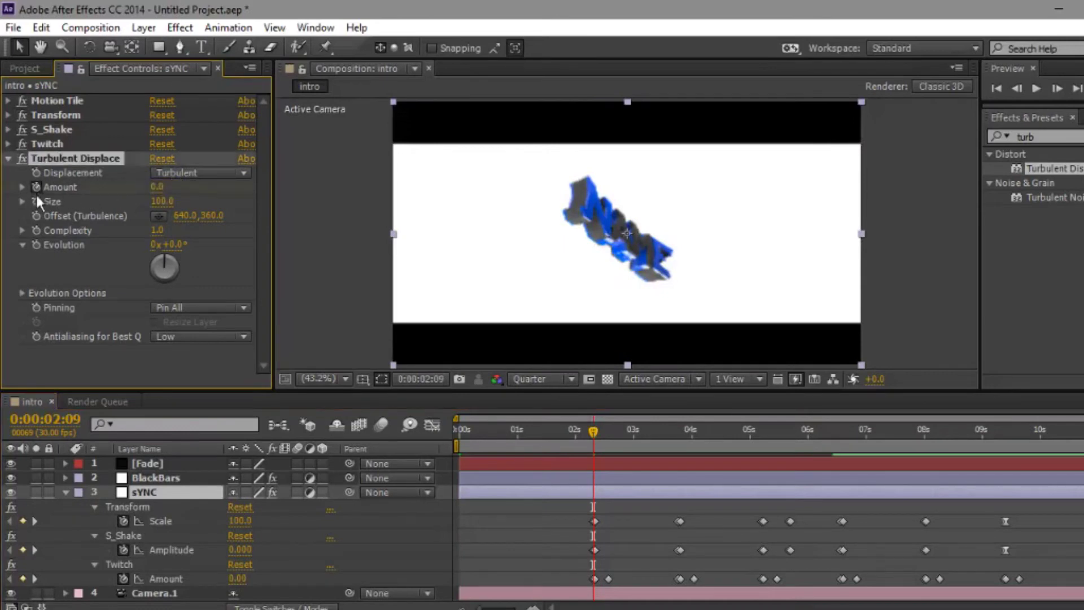
left_click(162, 201)
type("77")
key("Return")
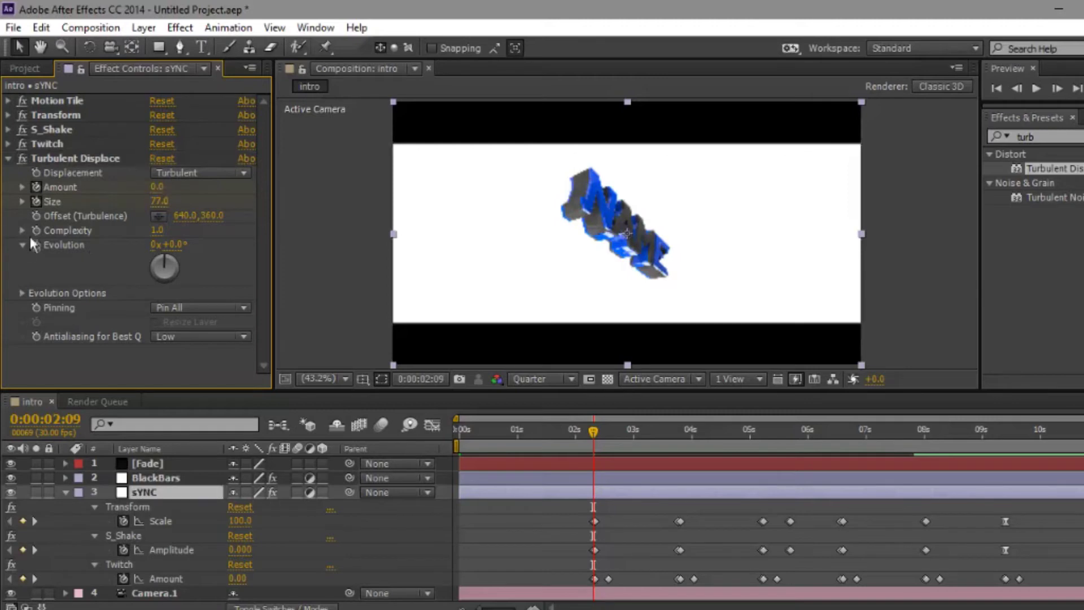
One frame further, at 0:00:02:10, raise the Turbulent Displace Amount to 80
key("Page_Down")
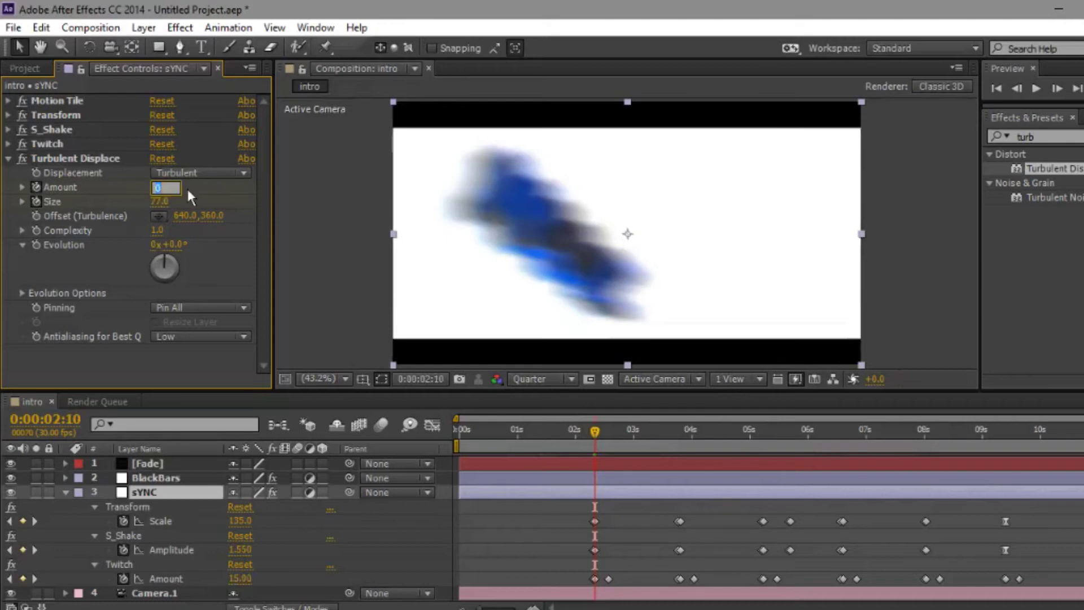
key("Return")
key("Return")
left_click_drag(200, 189, 168, 194)
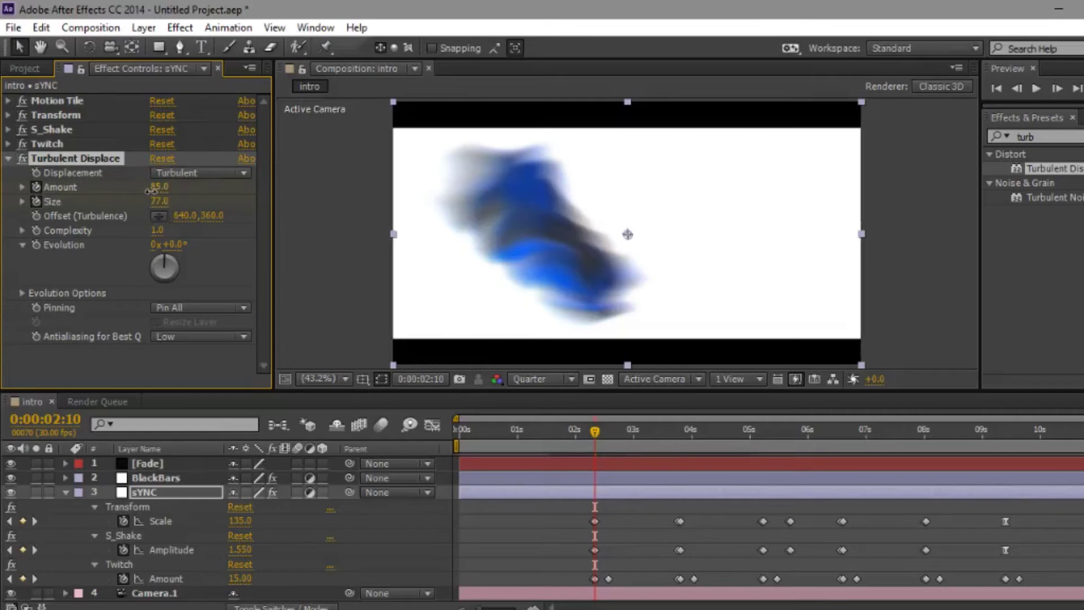
left_click_drag(151, 191, 149, 190)
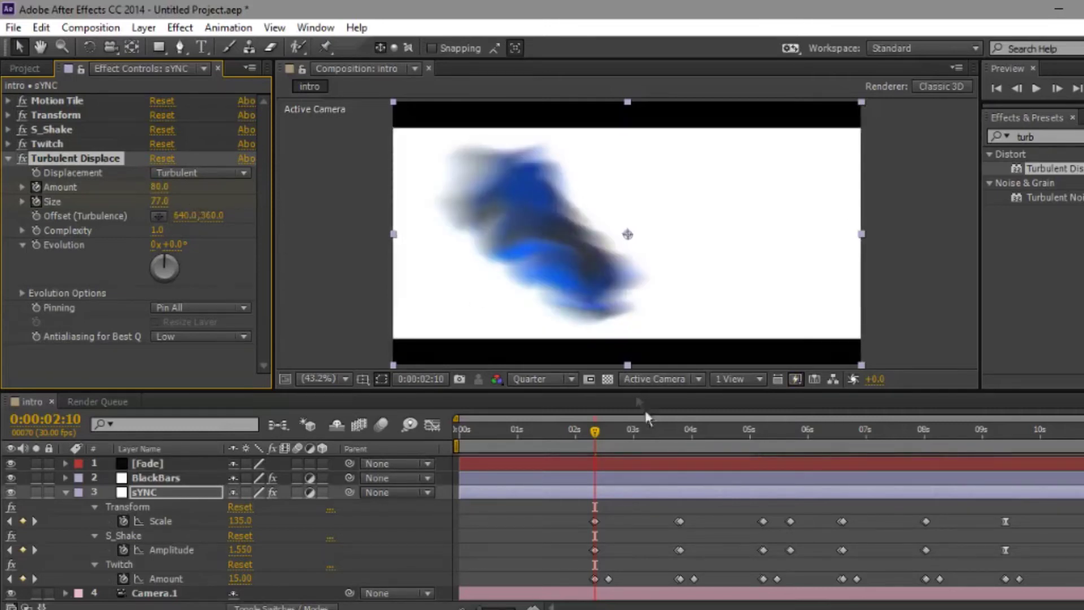
At 0:00:03:23, try a Turbulent Displace Size of 166 and settle on 144
left_click(672, 435)
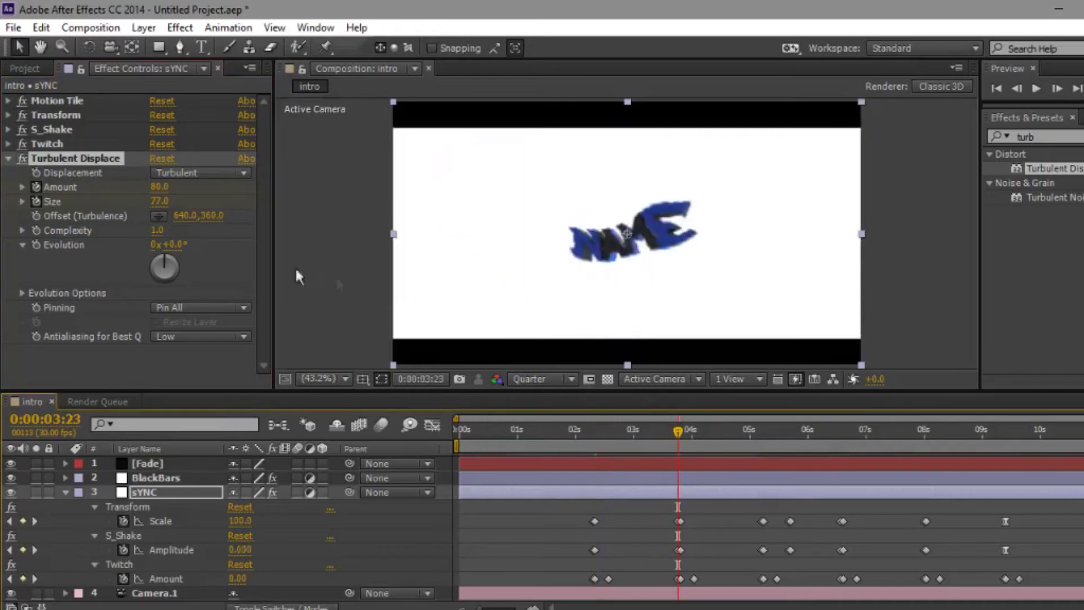
left_click(160, 201)
type("166")
key("Return")
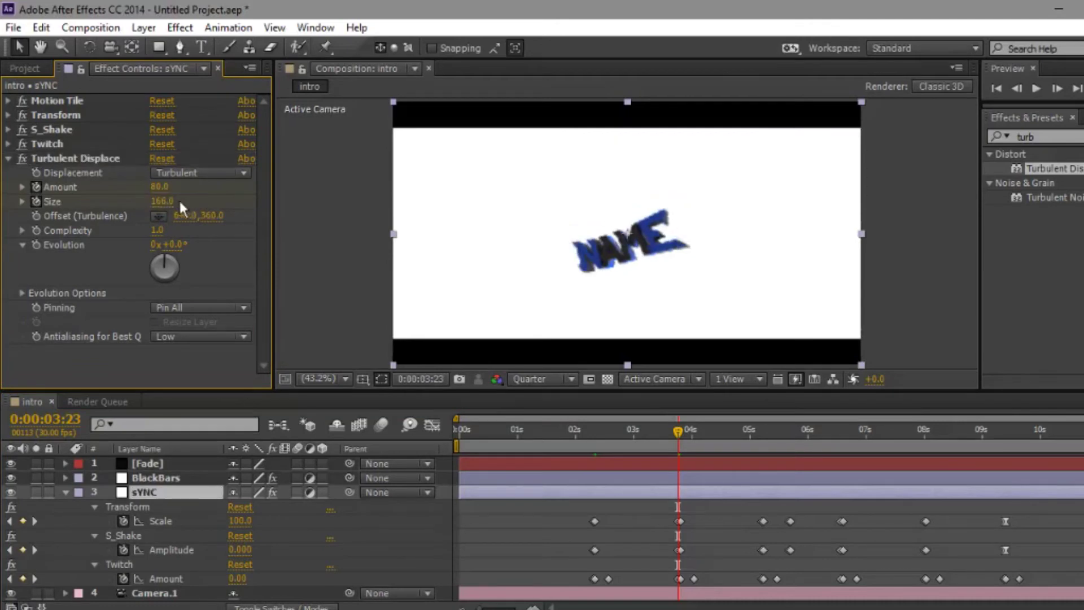
left_click(169, 201)
type("144")
key("Return")
Set the Turbulent Displace Amount to 0 at 0:00:03:23 and its Evolution to 67°
left_click(158, 189)
type("0")
key("Return")
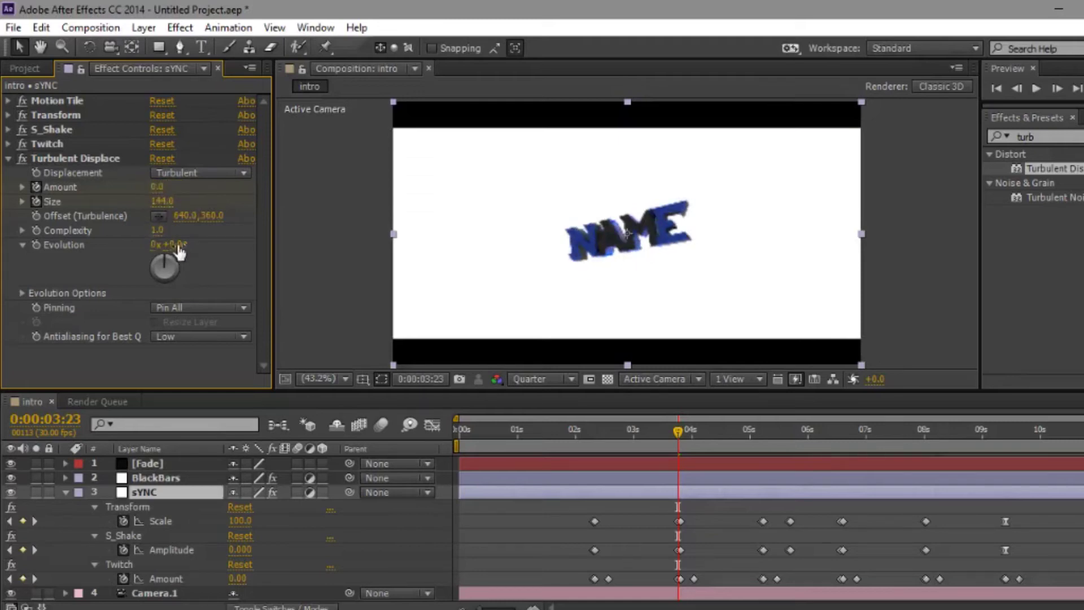
left_click(175, 245)
key("Return")
Clear the effect search and play a preview of the turbulent displacement
left_click(1082, 137)
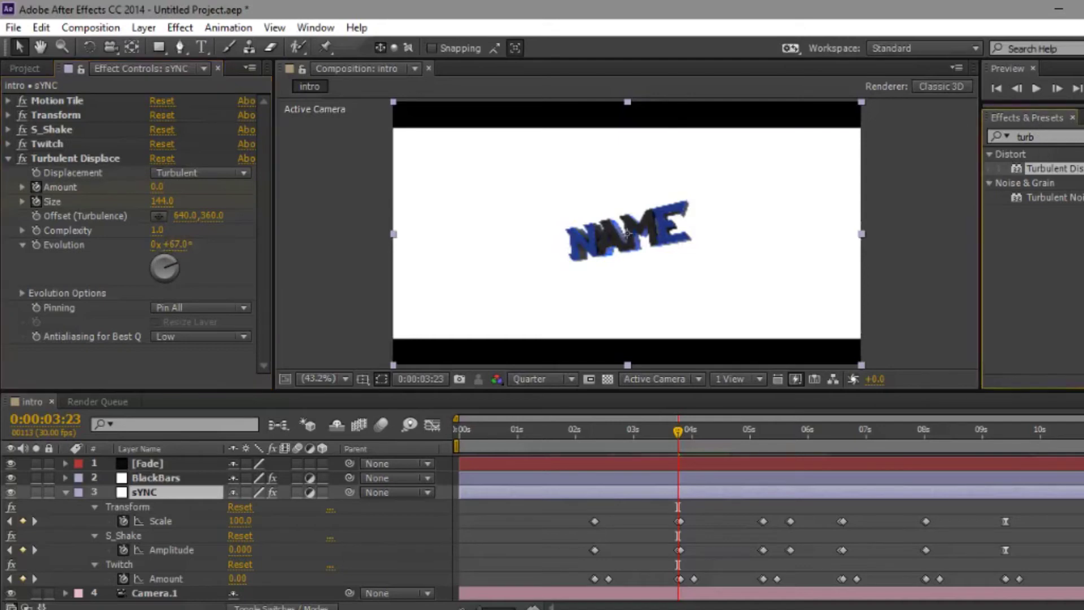
left_click(1082, 89)
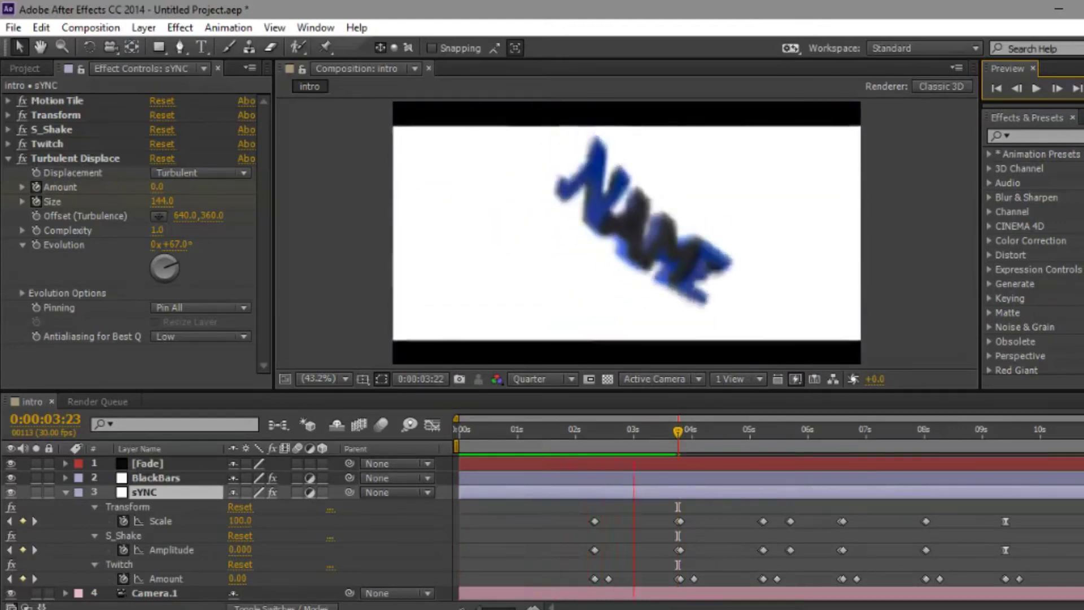
key("space")
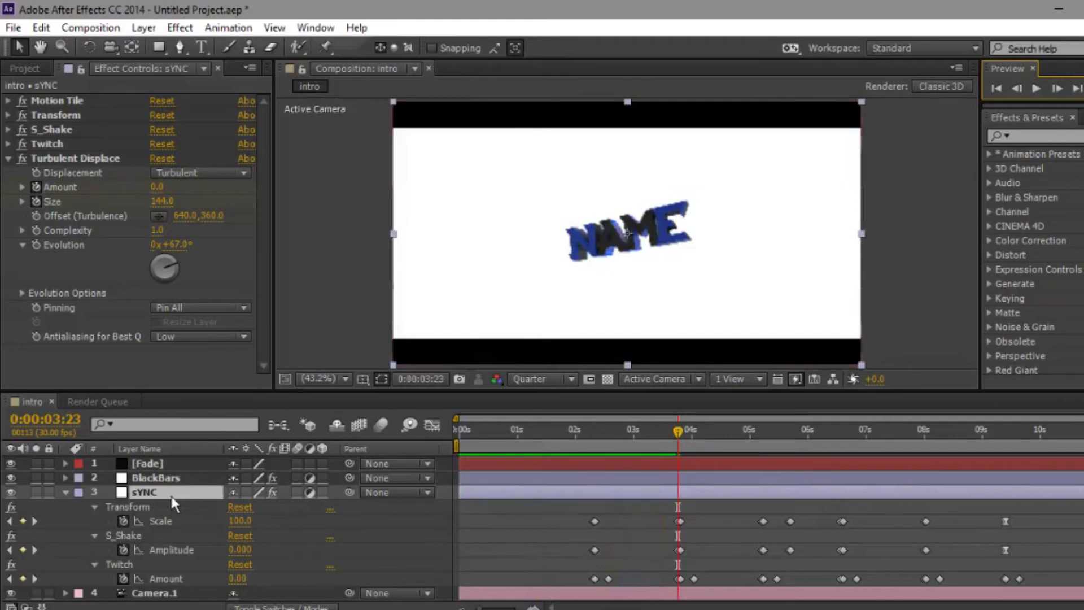
Move the second Turbulent Displace Amount and Size keyframes of the sYNC layer earlier, to about 3.5 seconds, and collapse the layer and effect
key("u")
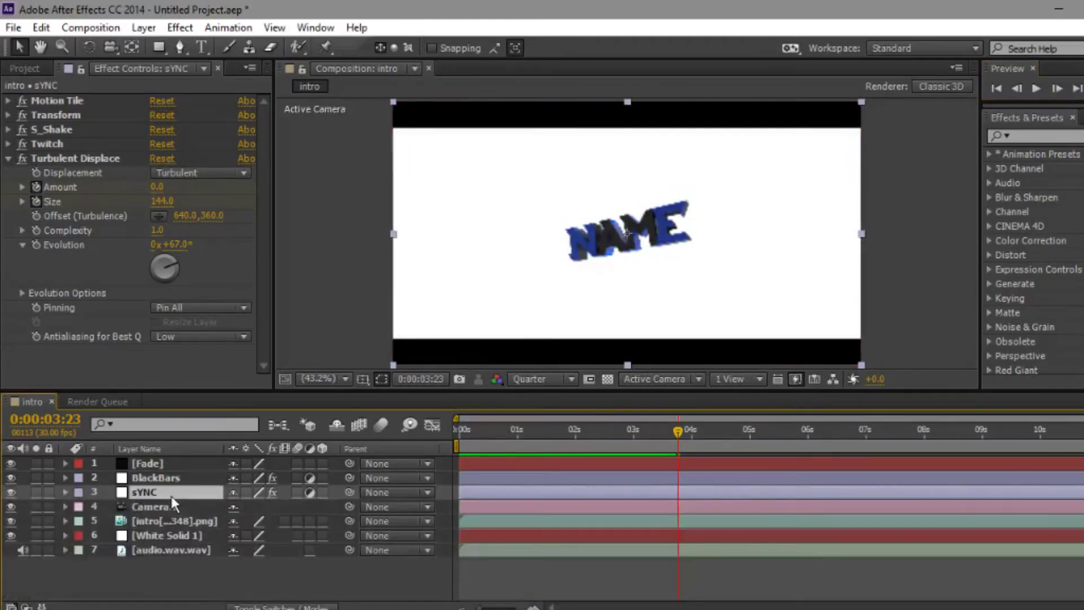
key("u")
scroll(687, 578, "down", 3)
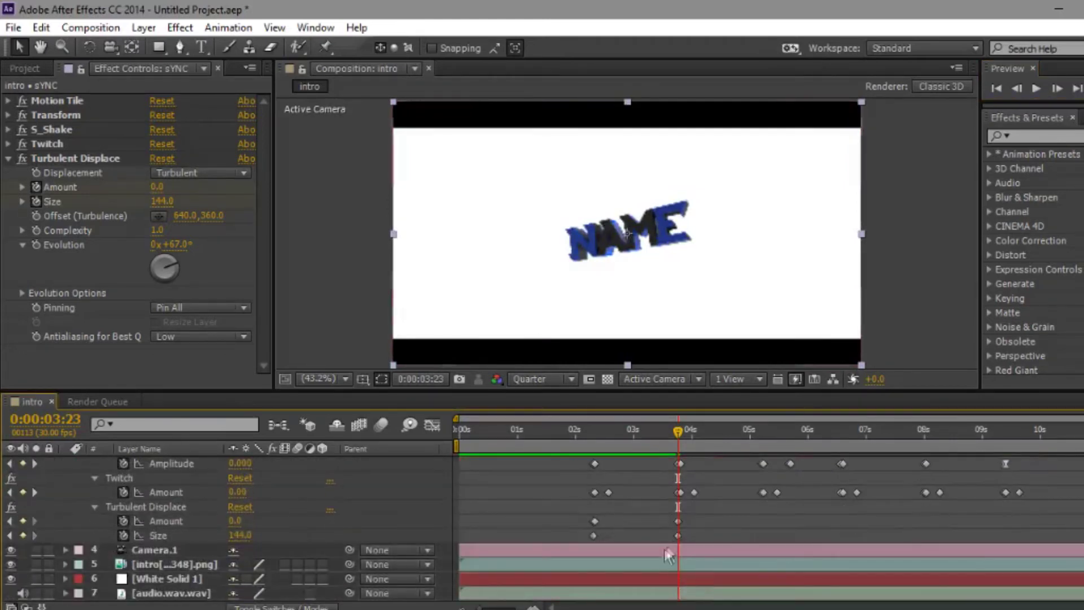
left_click_drag(685, 512, 659, 537)
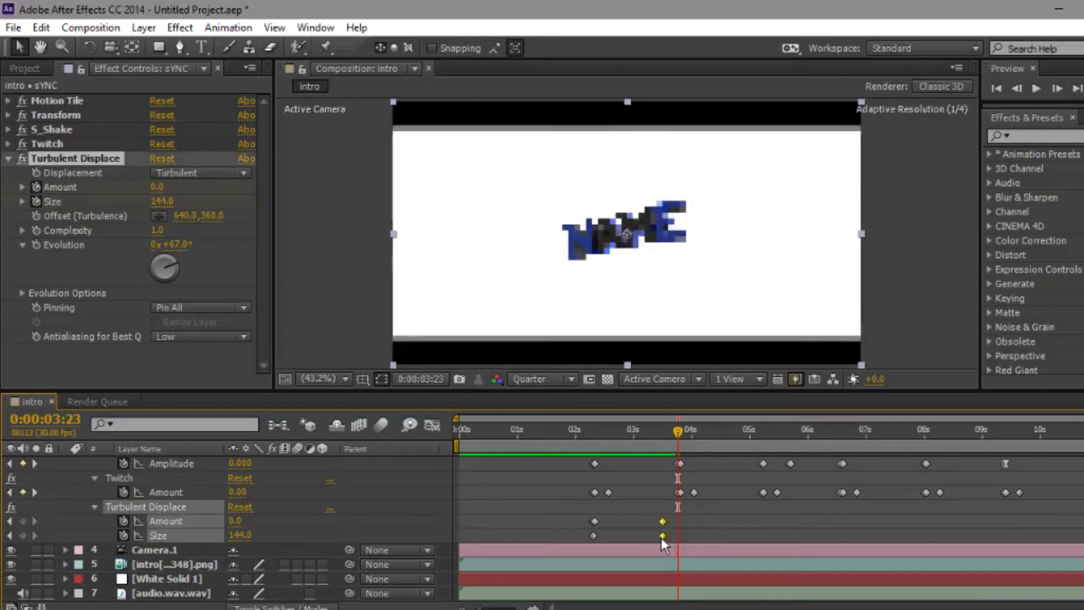
left_click(295, 525)
scroll(242, 522, "up", 3)
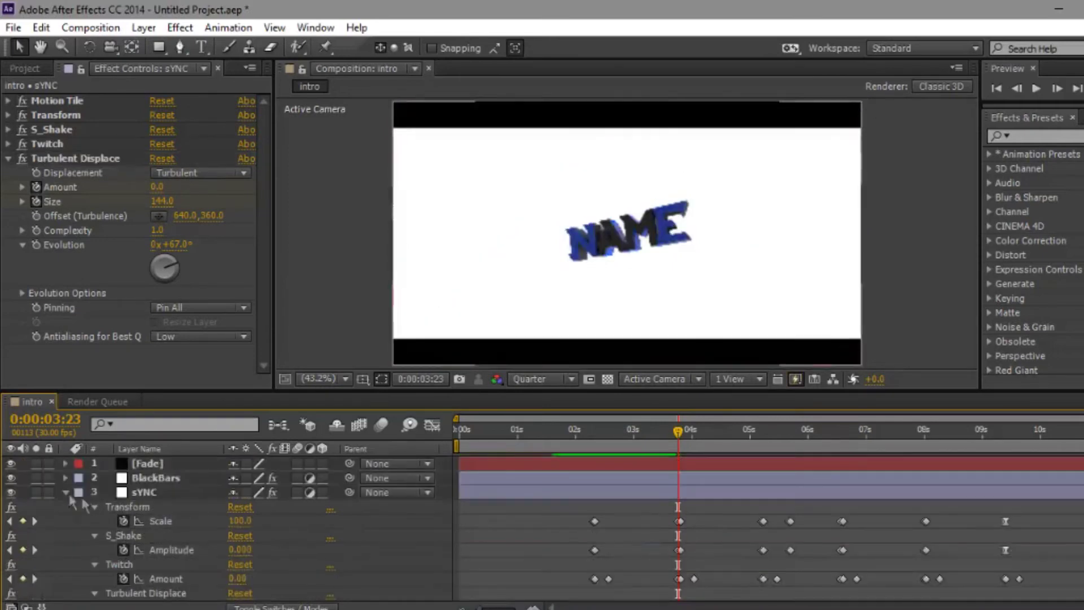
left_click(65, 492)
left_click(8, 158)
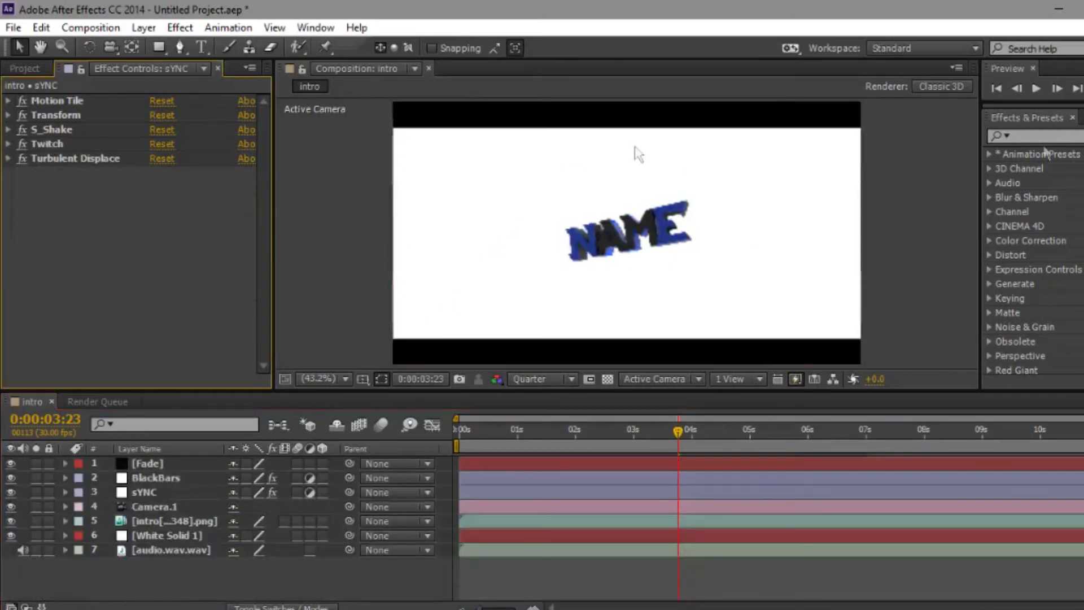
Play a preview of the composition to check the retimed displacement, and stop it
key("KP_0")
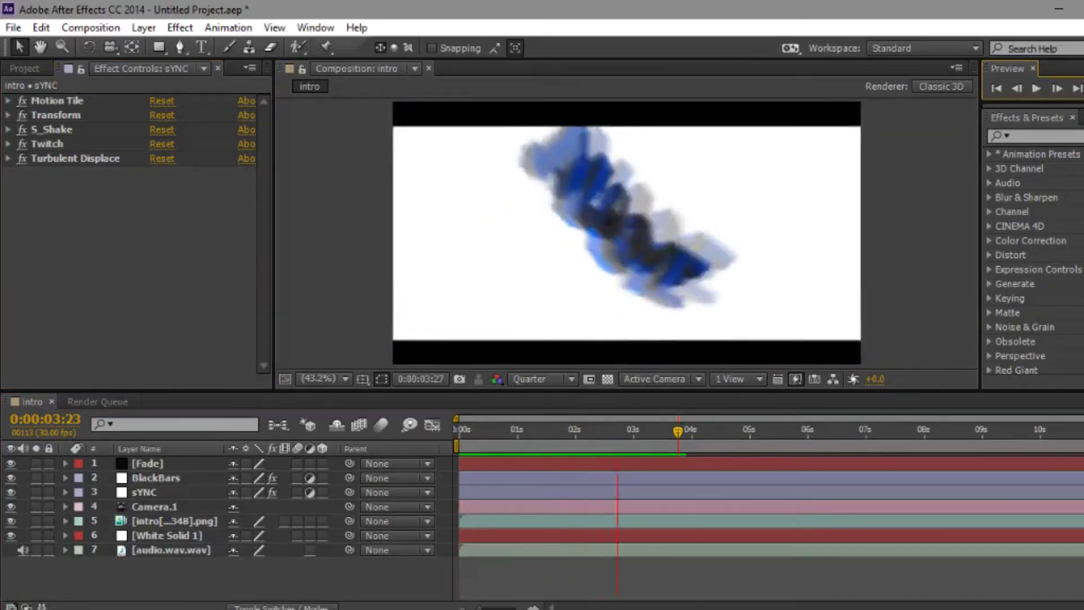
key("space")
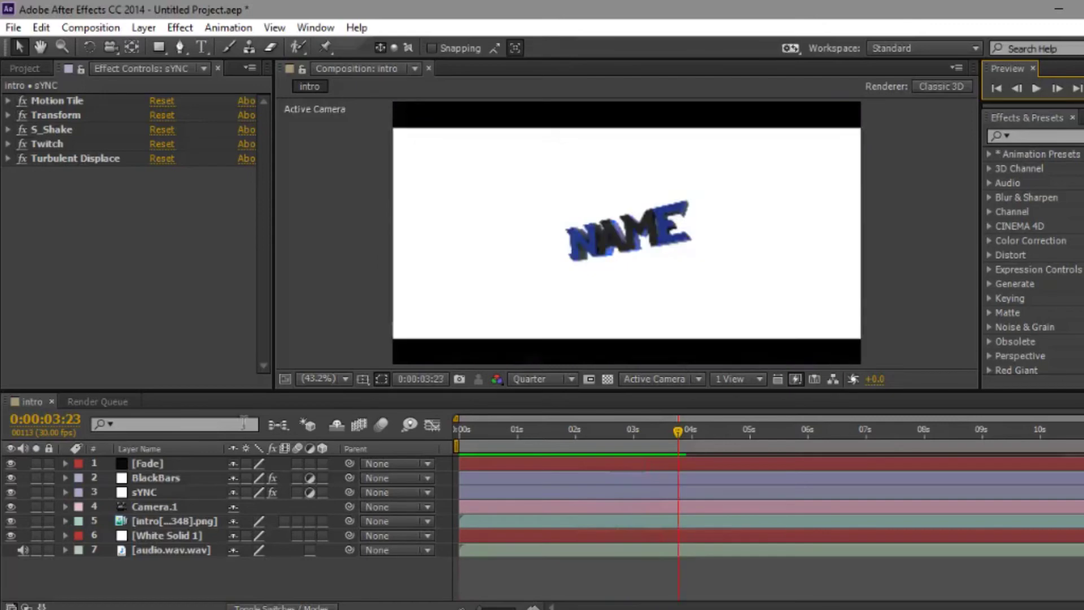
left_click(56, 275)
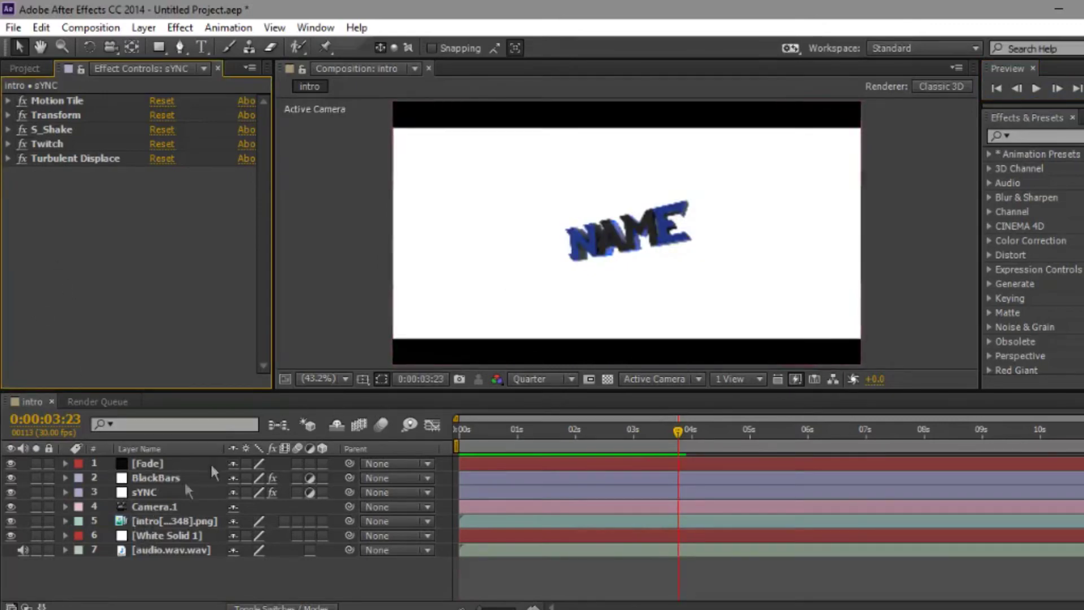
Create a new adjustment layer above sYNC and name it wipe
right_click(154, 566)
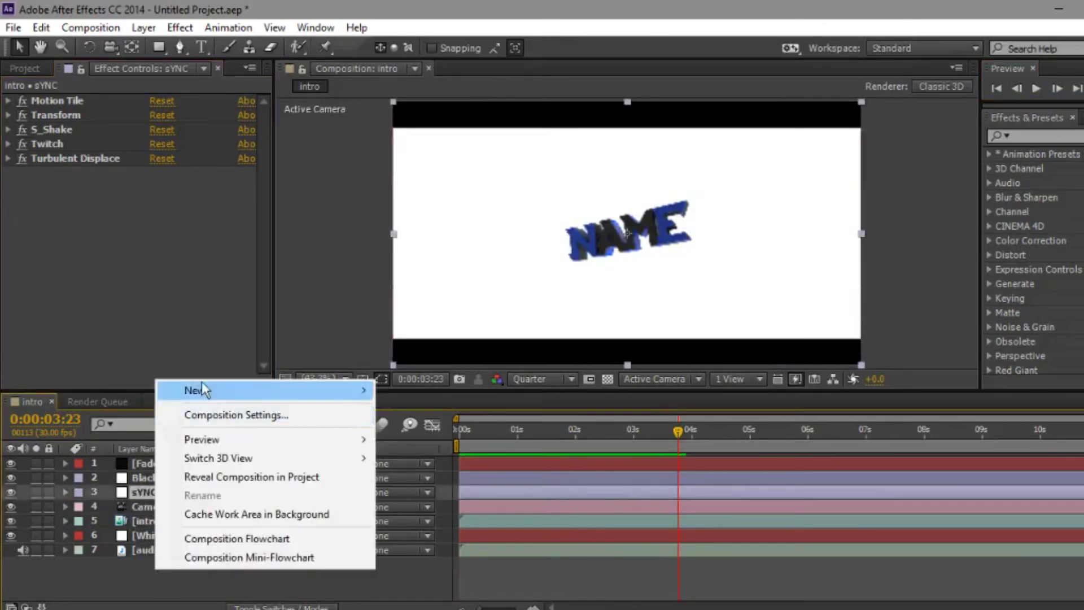
mouse_move(254, 395)
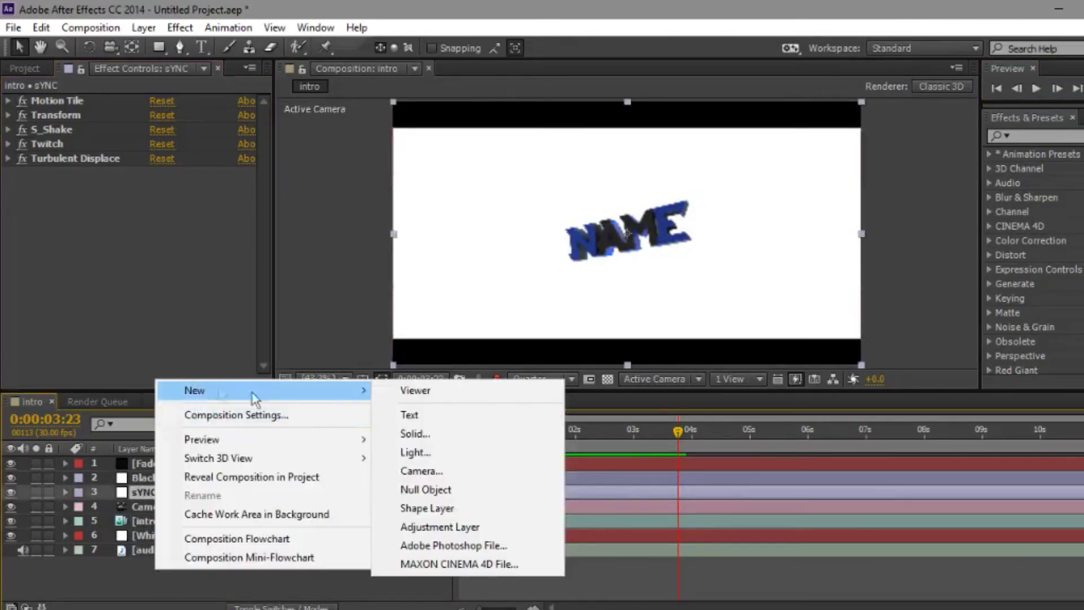
left_click(426, 521)
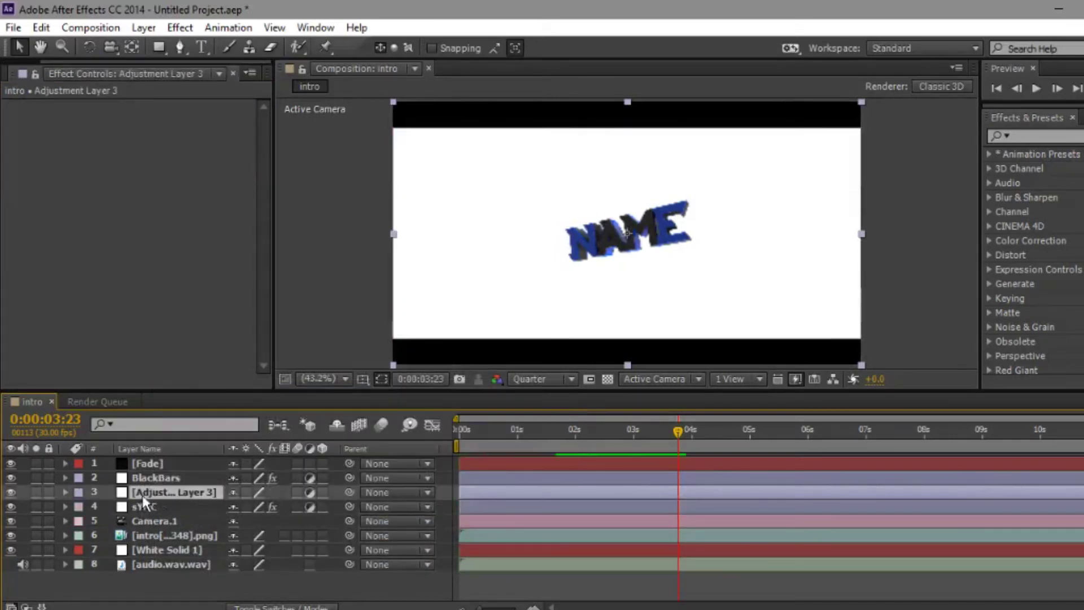
right_click(144, 496)
left_click(342, 119)
type("wipe")
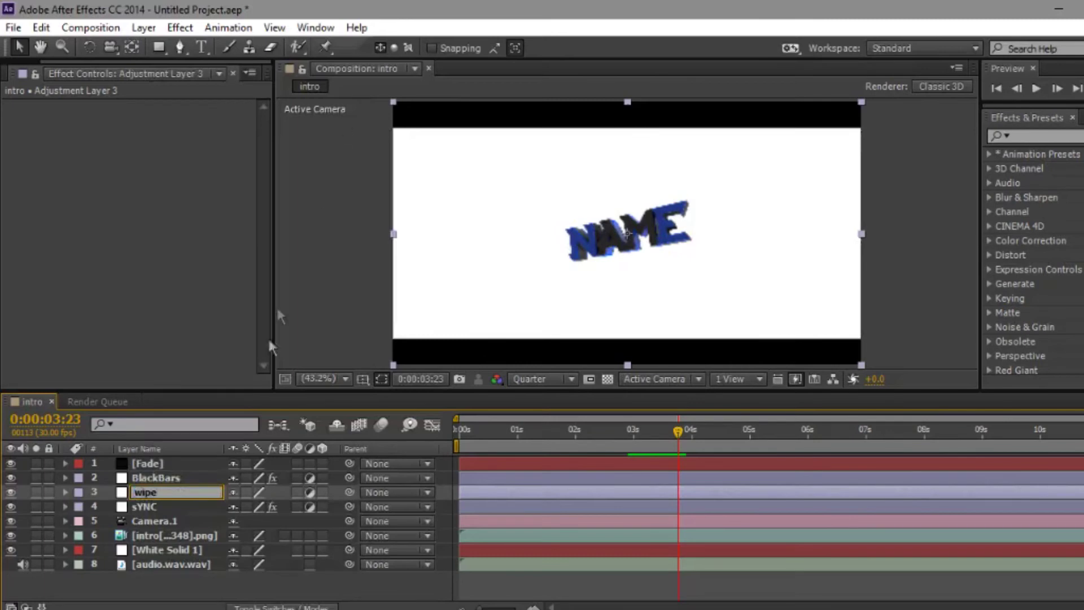
key("Return")
Apply Color Balance (HLS) to the wipe layer and set its Saturation to -100
left_click(1040, 136)
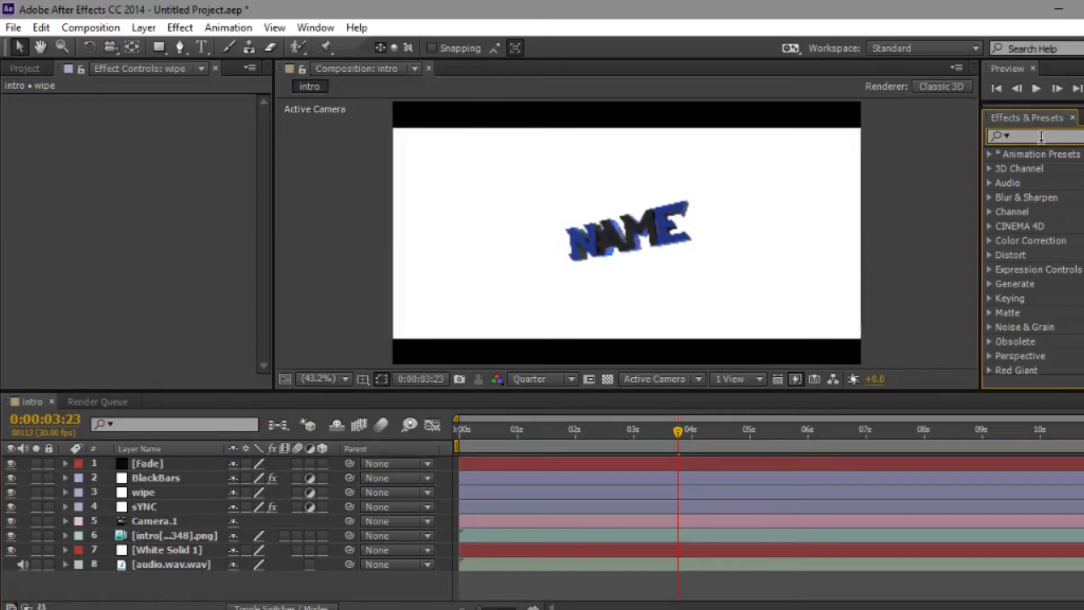
type("hls")
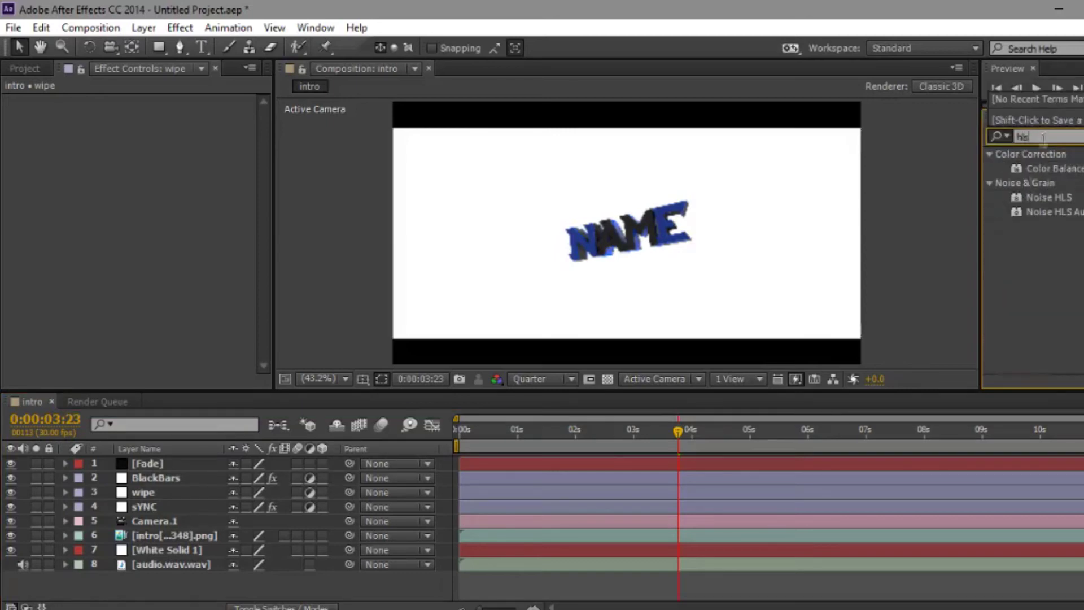
left_click_drag(1051, 168, 153, 212)
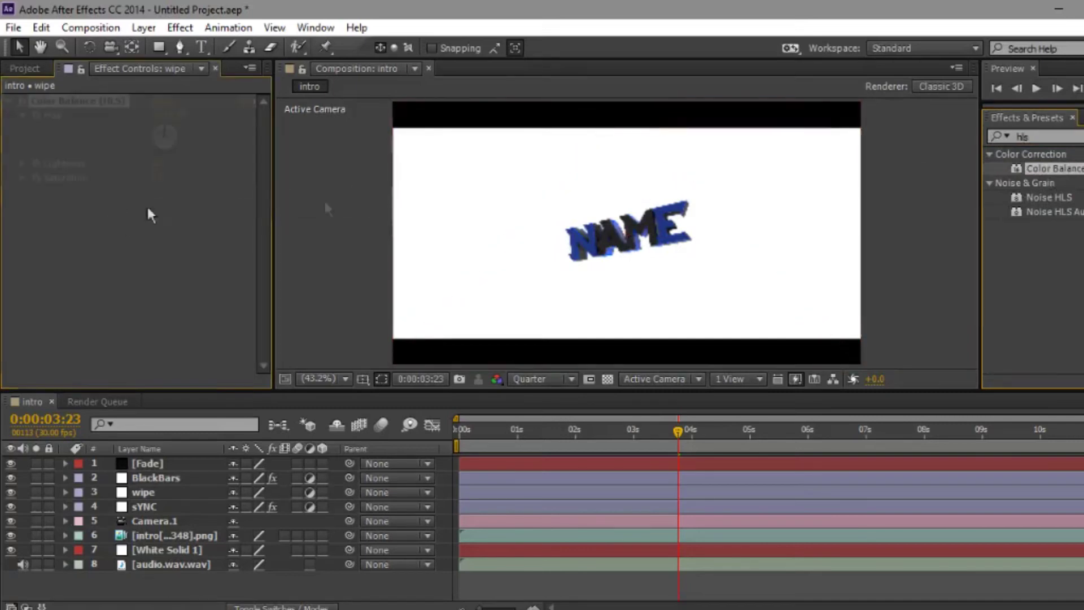
left_click(1082, 136)
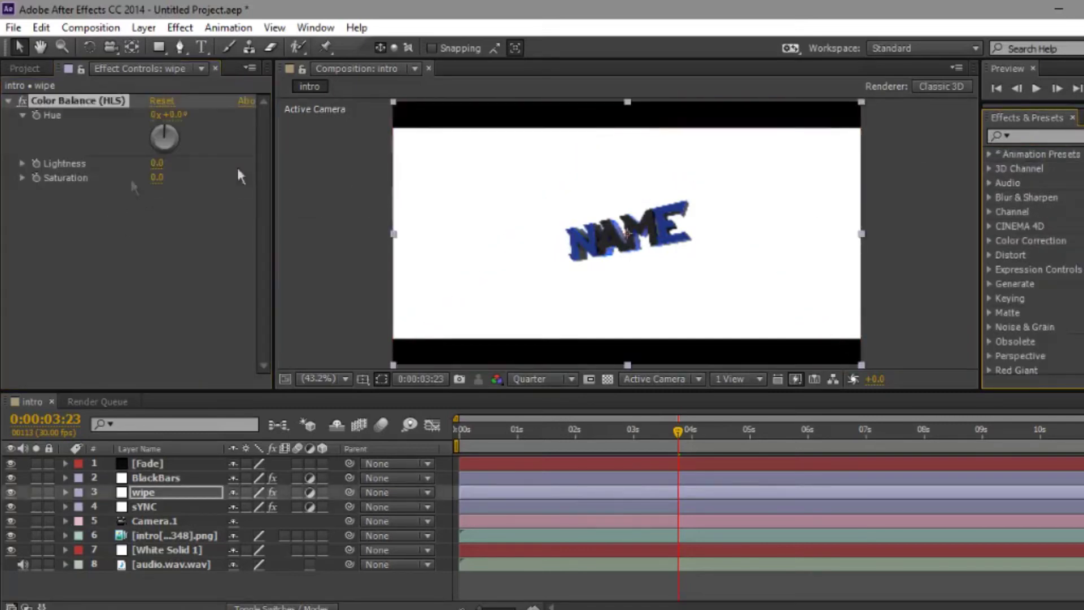
left_click(113, 257)
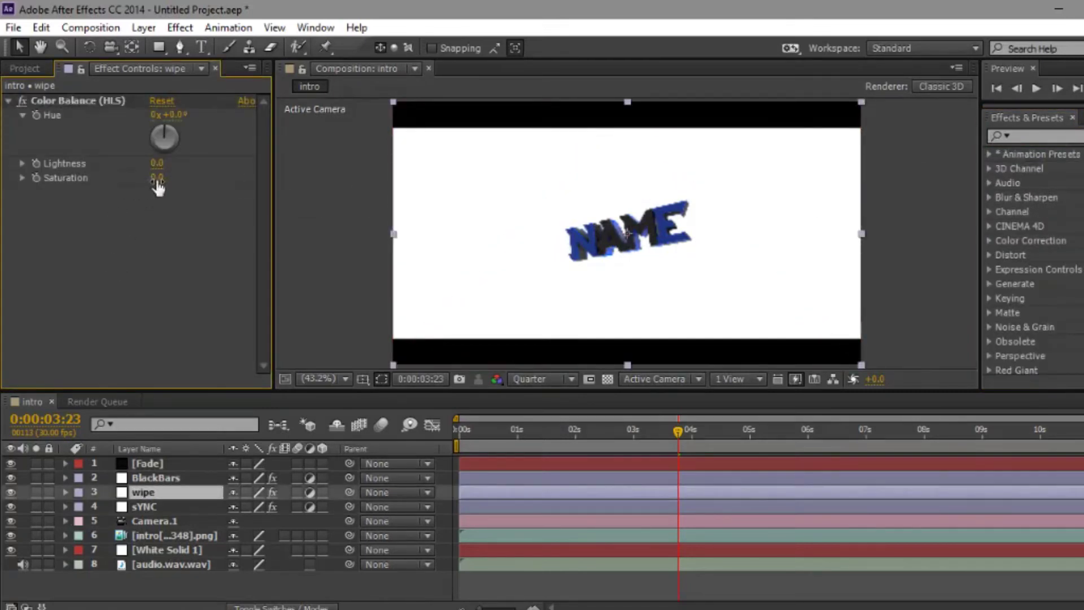
left_click_drag(136, 176, 84, 259)
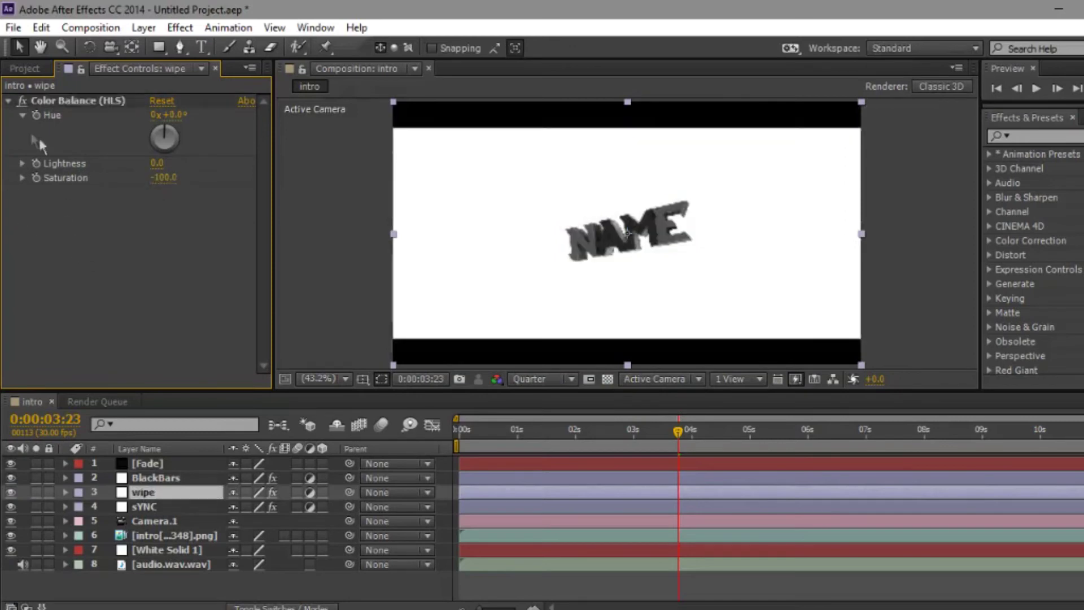
Try the Radial Wipe effect on the wipe layer and remove it
left_click(1031, 135)
type("raial")
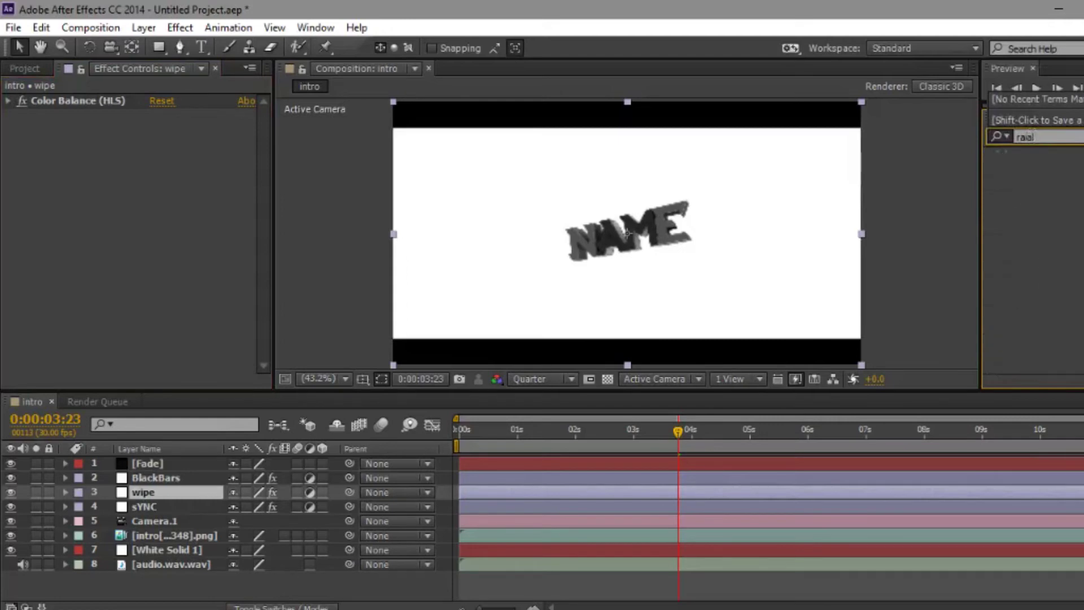
key("BackSpace")
key("BackSpace")
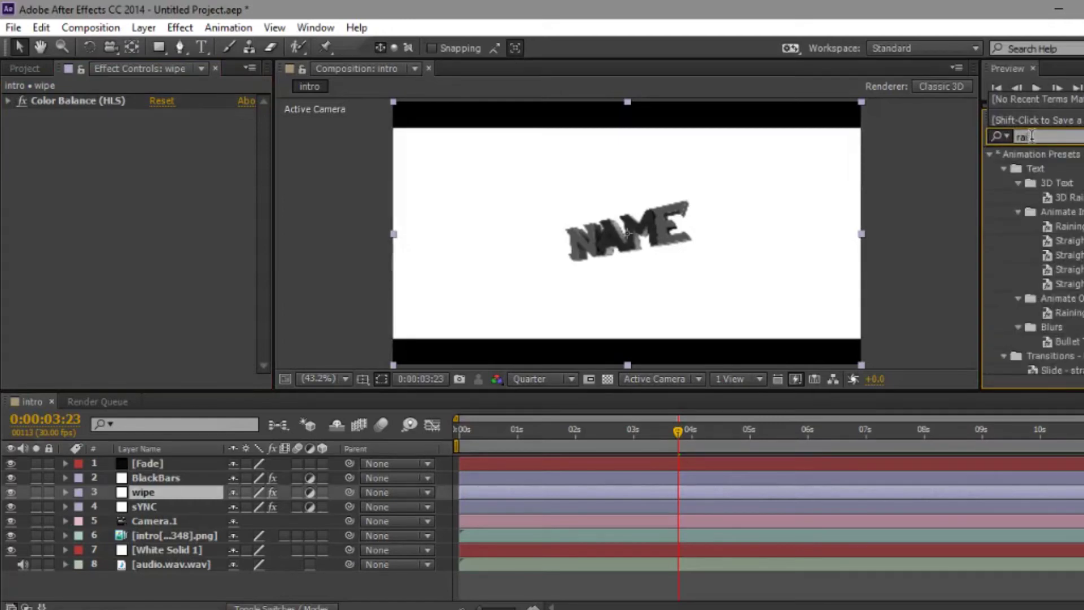
type("dial w")
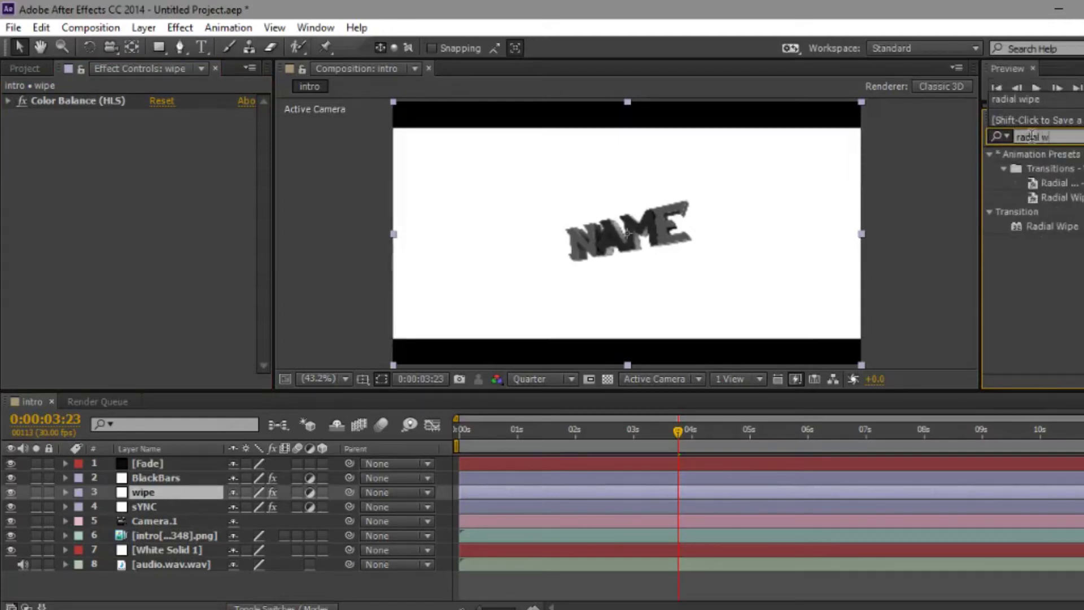
left_click_drag(1016, 227, 97, 278)
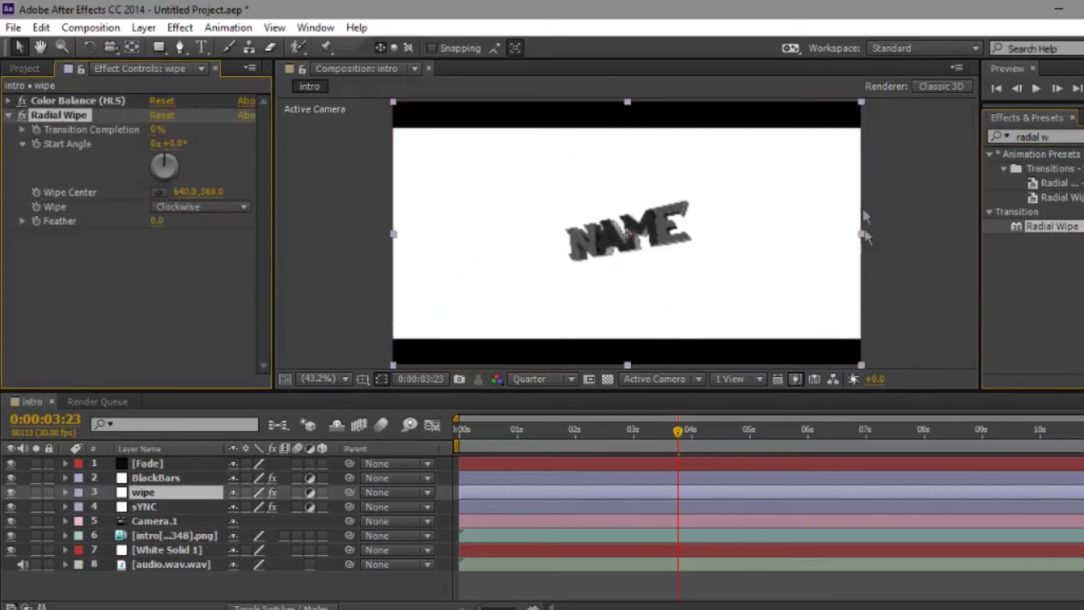
key("Delete")
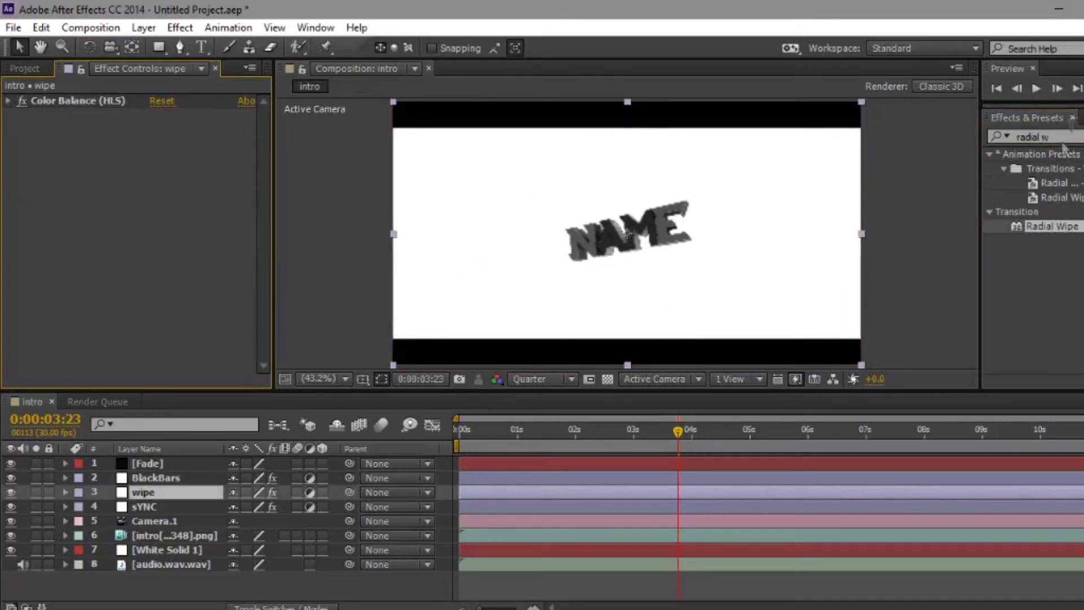
Find the S_WipeCircle effect, apply it to the wipe layer, and clear the effect search
left_click_drag(1072, 131, 860, 131)
type("circle")
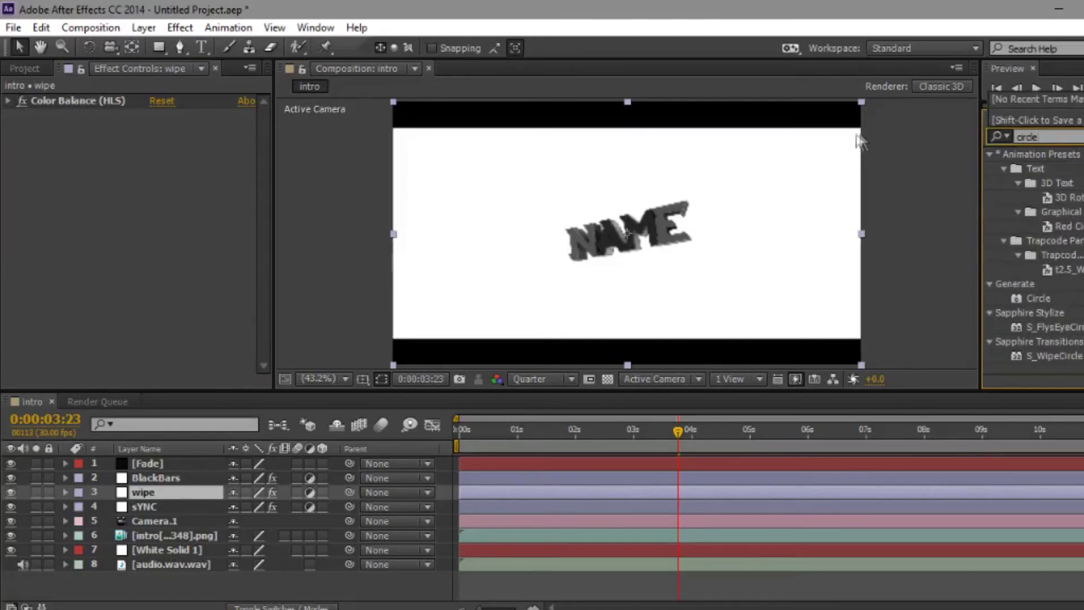
left_click_drag(1050, 355, 62, 285)
left_click(1081, 136)
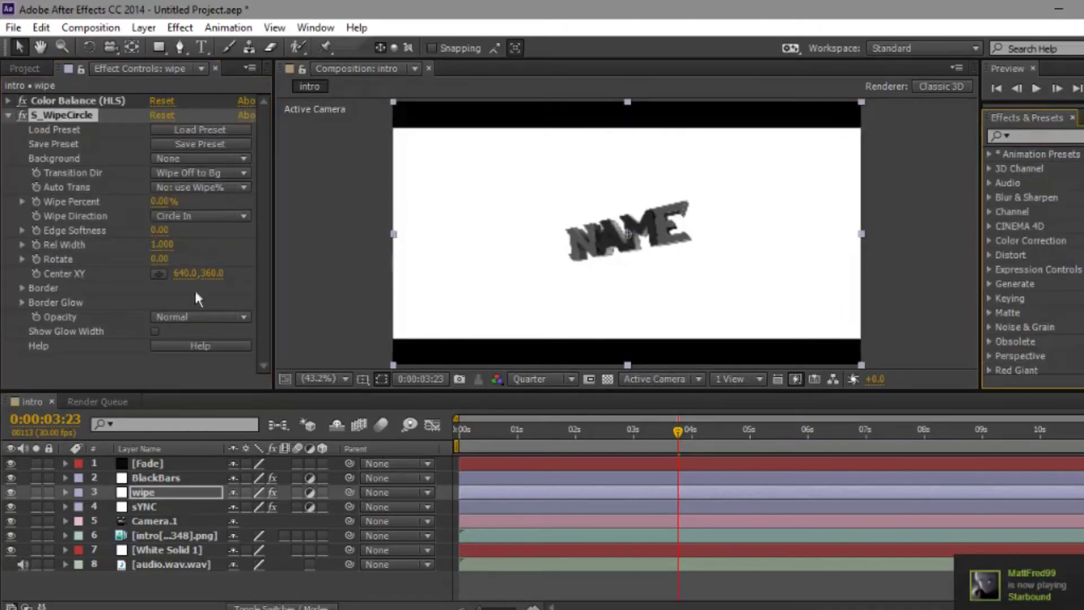
Set the S_WipeCircle Edge Softness to 55 and choose the wipe layer as its Background
left_click_drag(160, 229, 205, 247)
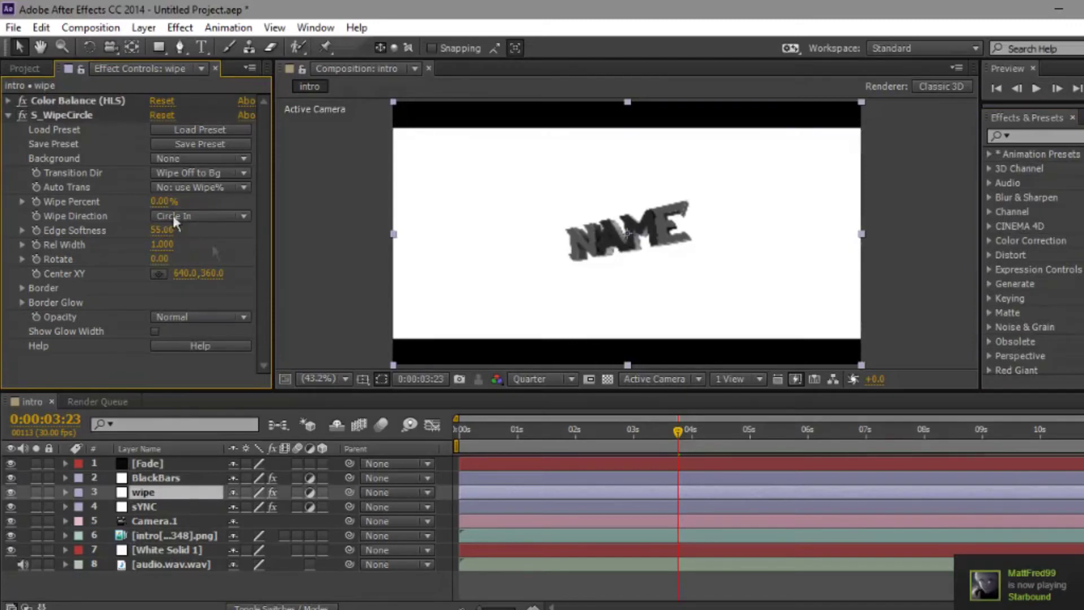
left_click(179, 172)
left_click(175, 159)
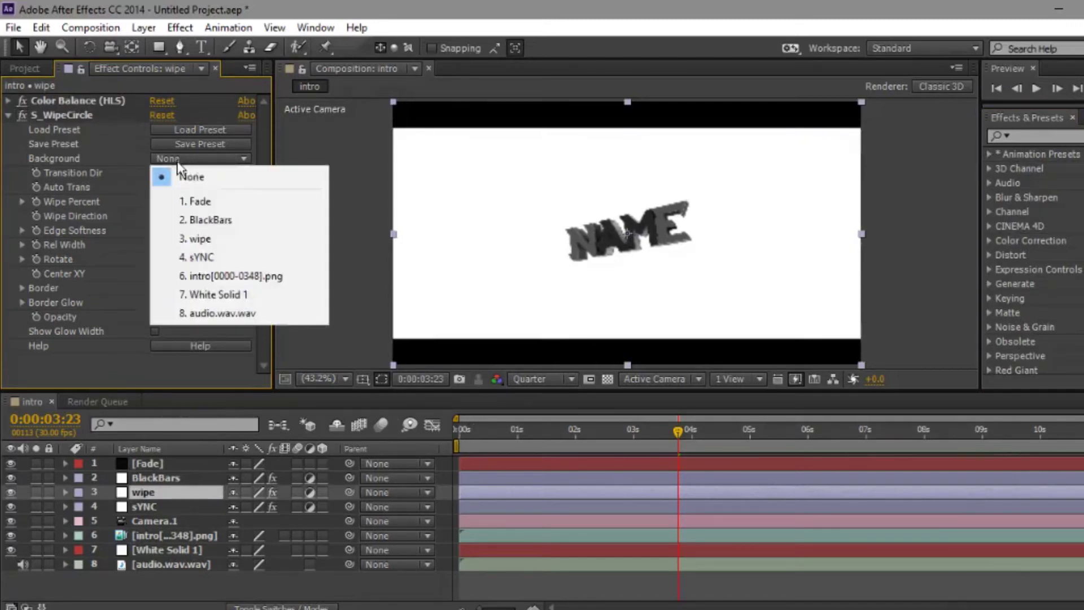
left_click(190, 237)
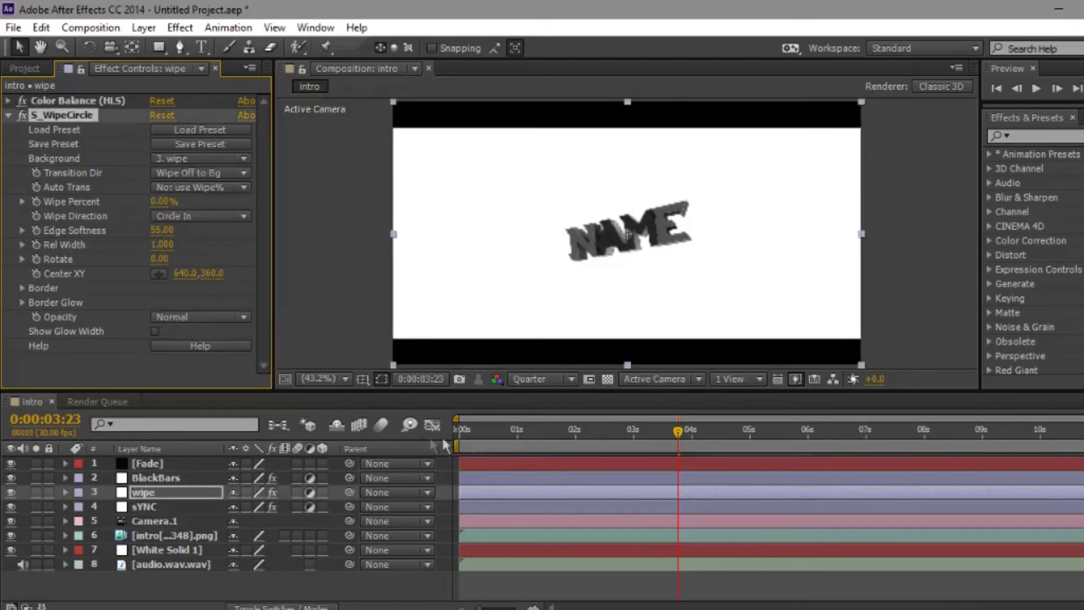
Keyframe the S_WipeCircle Wipe Percent from 0% at 0:00:00:00 to 100% at 0:00:02:12, near the first sYNC keyframes, and collapse the effect
left_click_drag(463, 432, 382, 436)
left_click(37, 201)
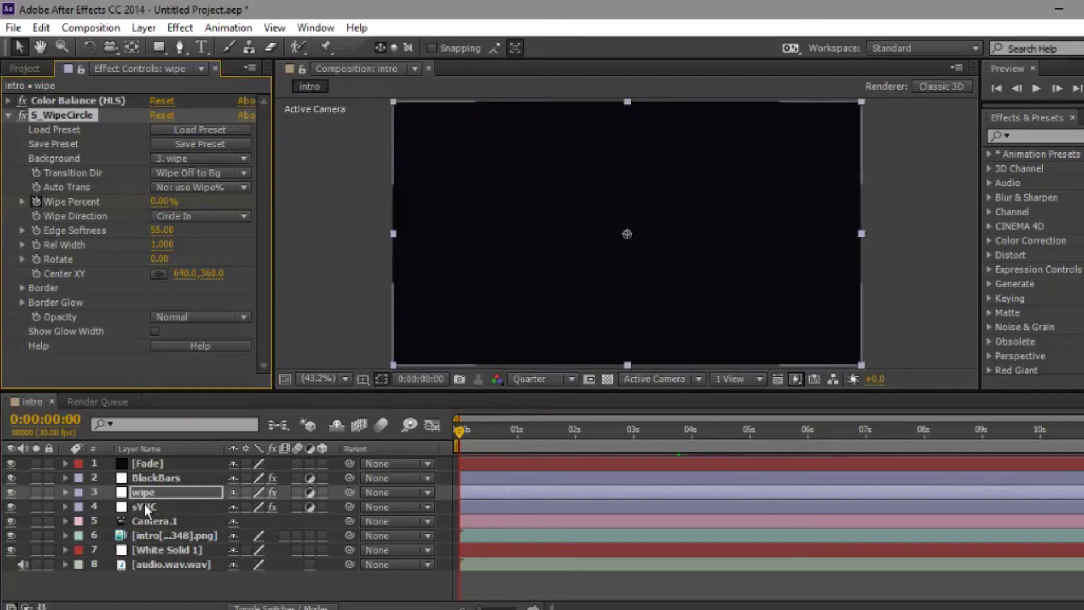
left_click(218, 507)
key("u")
left_click(596, 443)
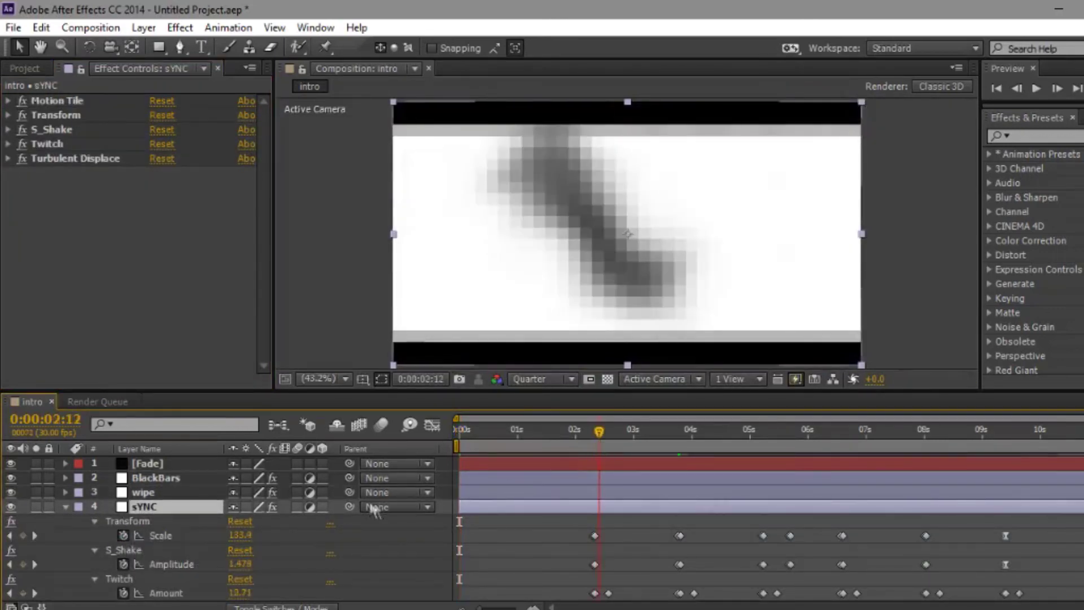
left_click(197, 519)
key("u")
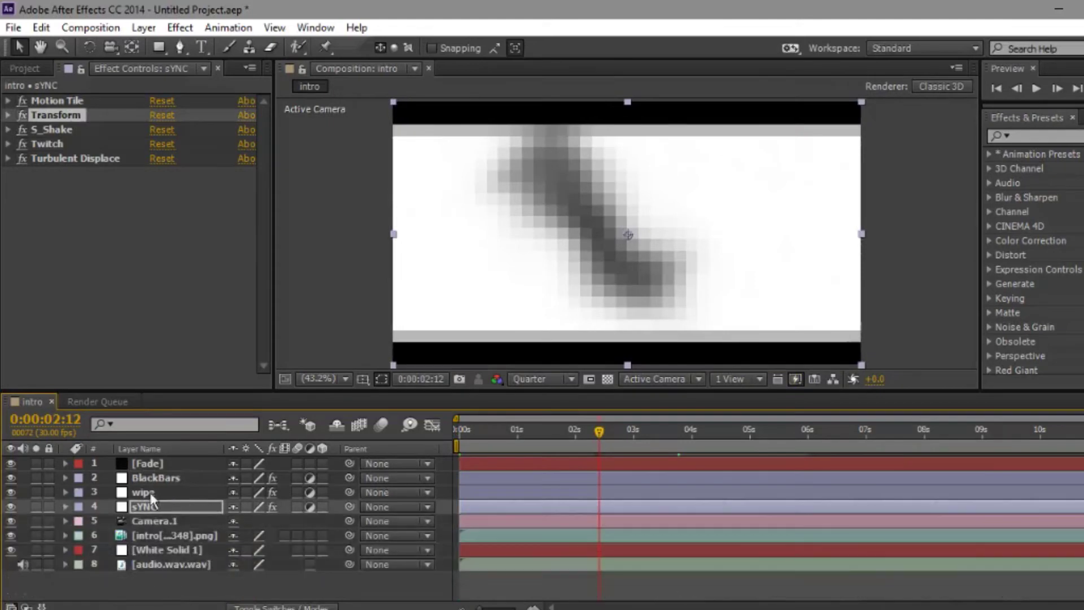
left_click(161, 493)
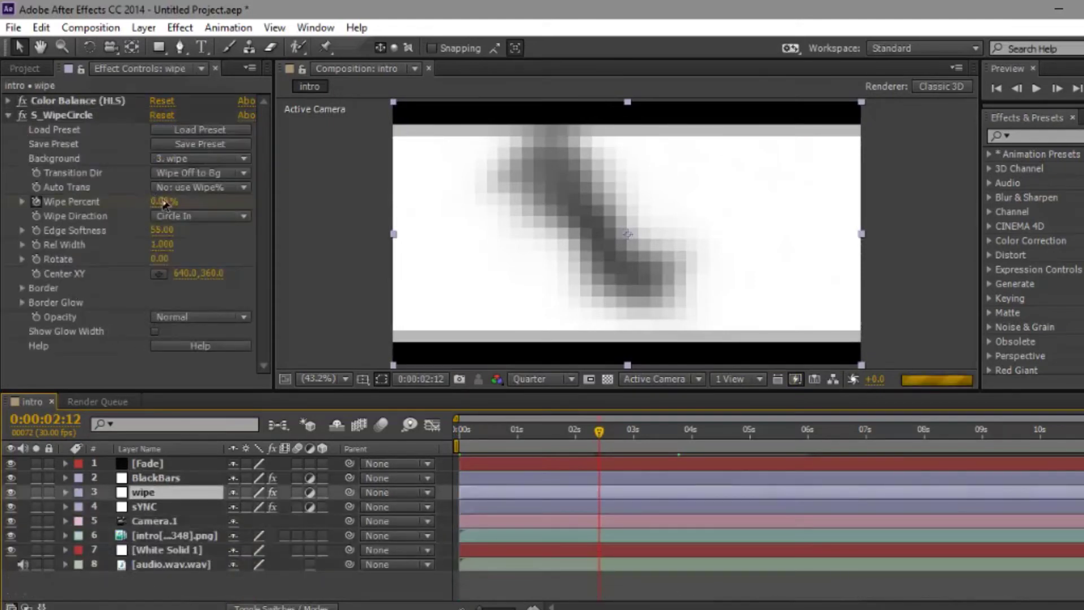
left_click_drag(163, 203, 206, 241)
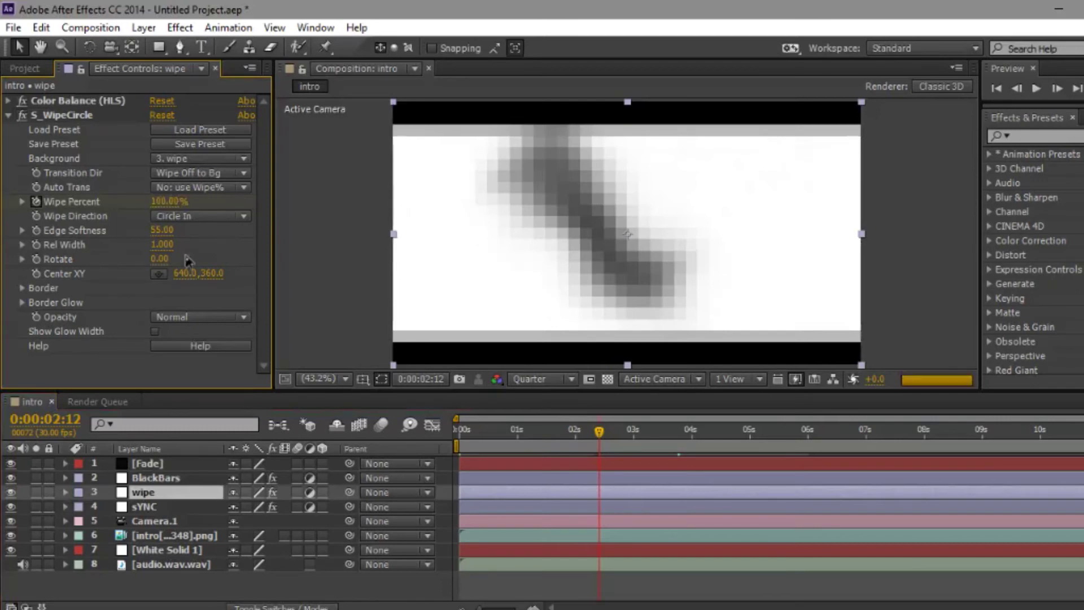
left_click(8, 115)
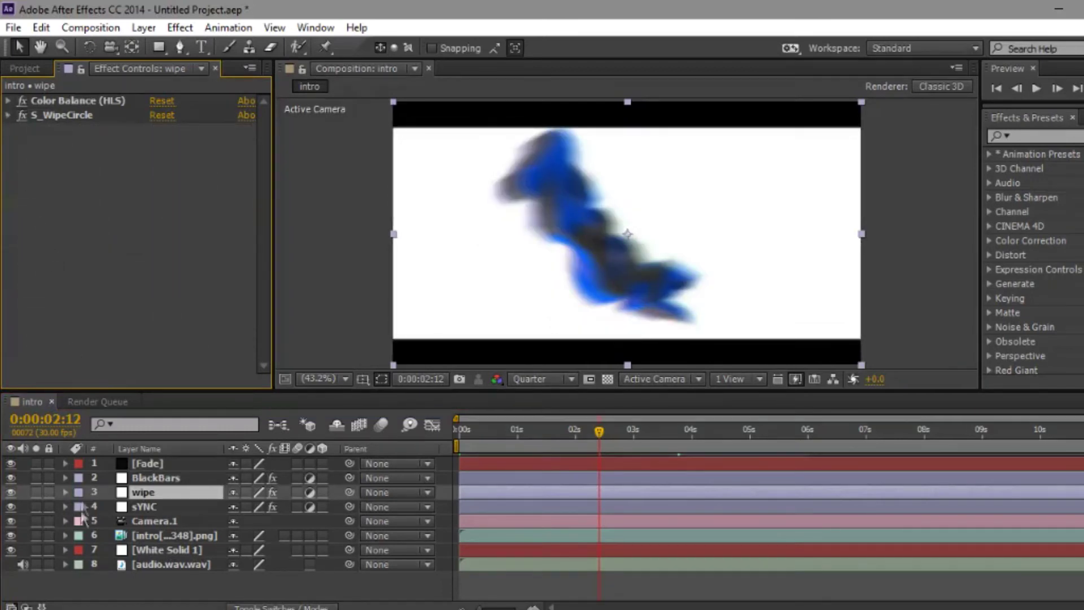
left_click(86, 569)
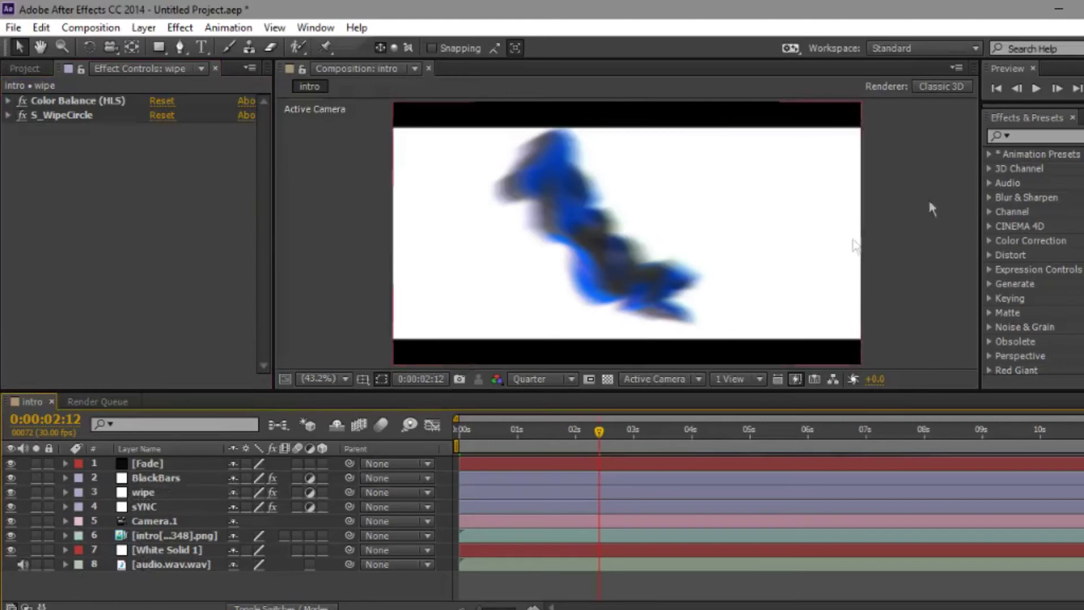
Preview the intro composition twice to check the displacement, circle wipe and beat sync
key("KP_0")
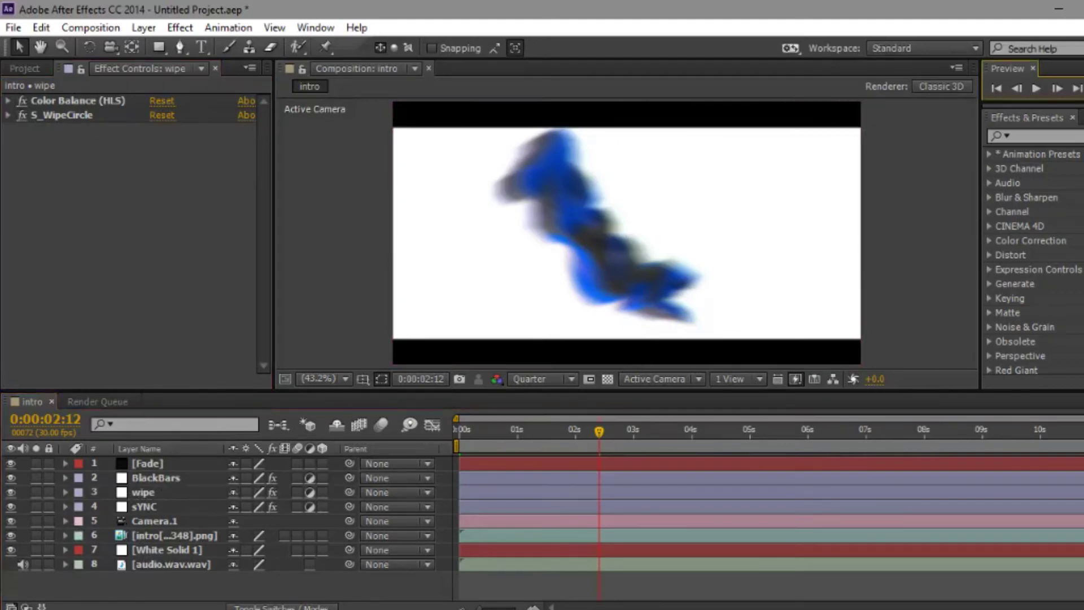
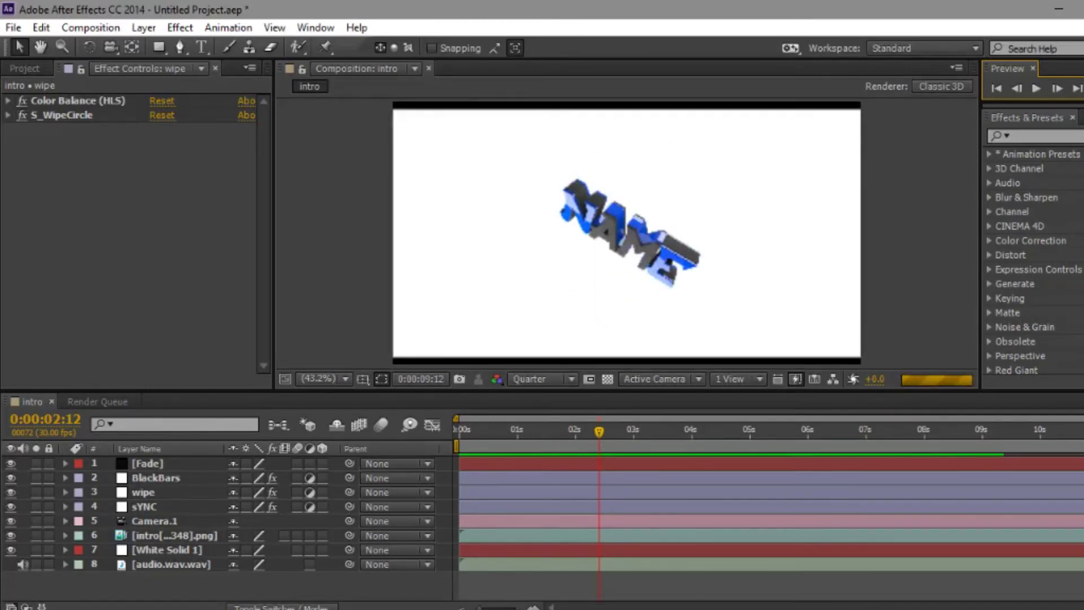
key("space")
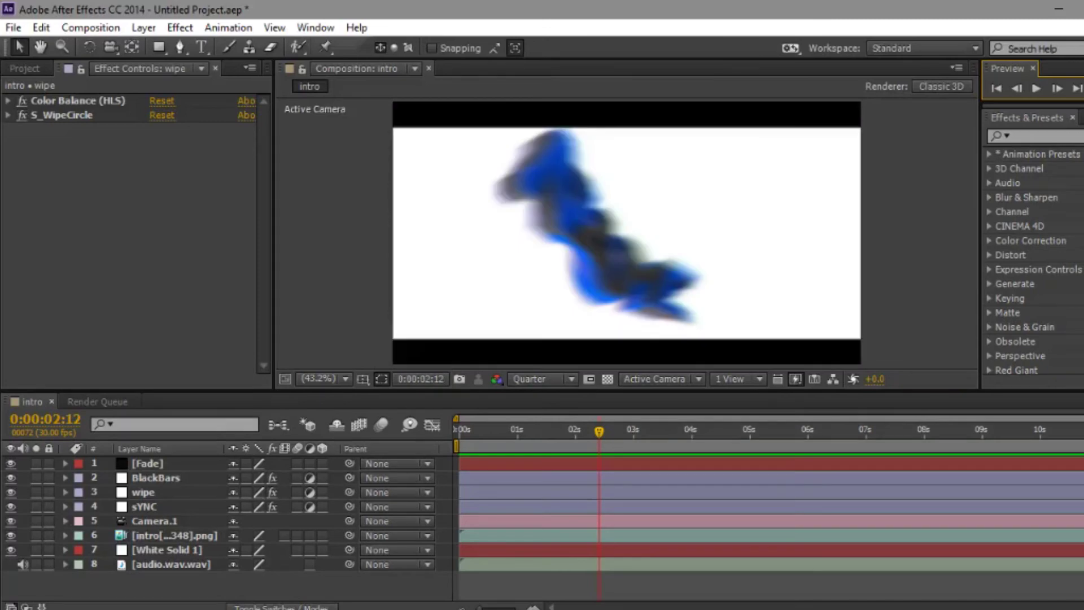
key("KP_0")
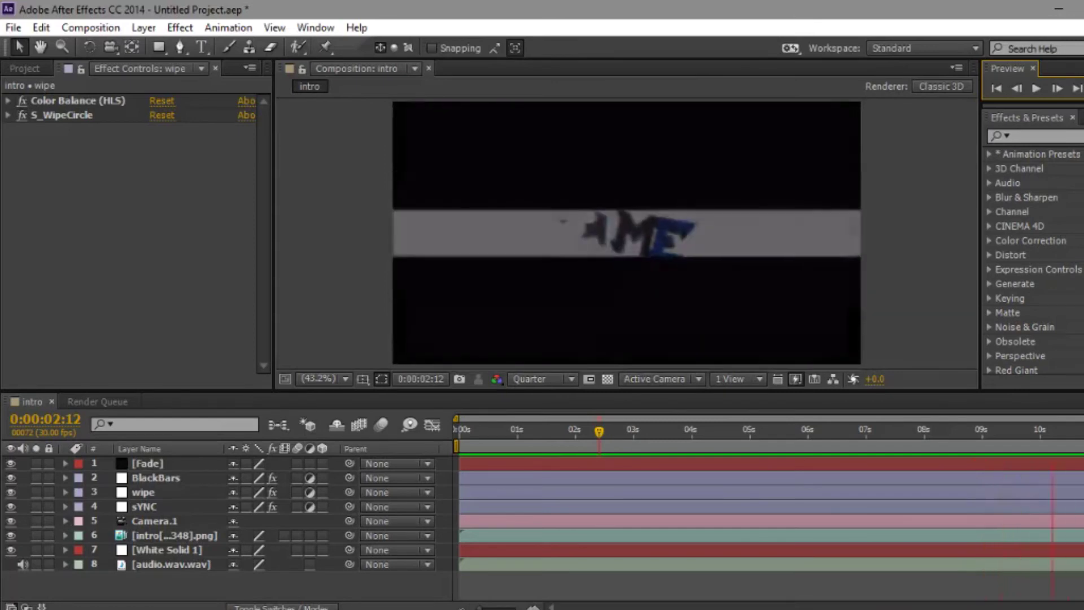
key("space")
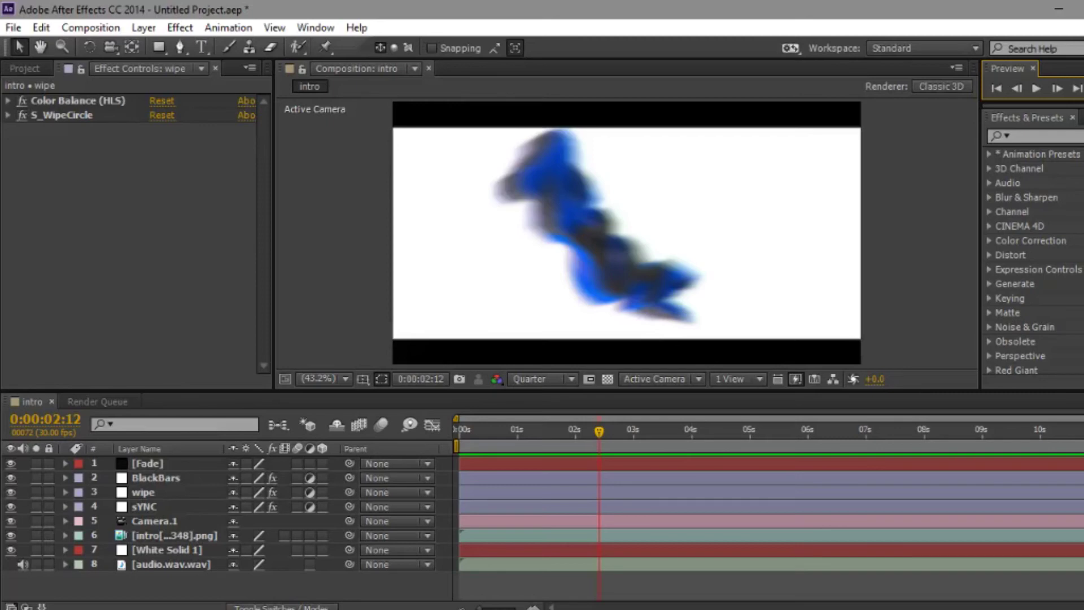
key("space")
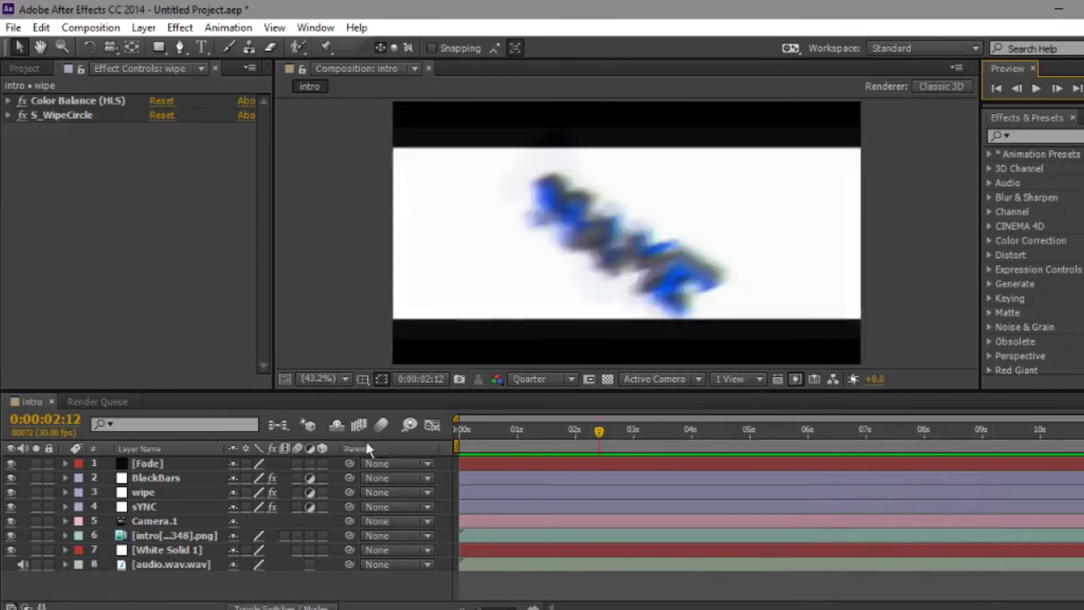
Reveal the sYNC layer's keyframes, set the current time to 0:00:08:02 near its later keyframes, and select sYNC
left_click(154, 506)
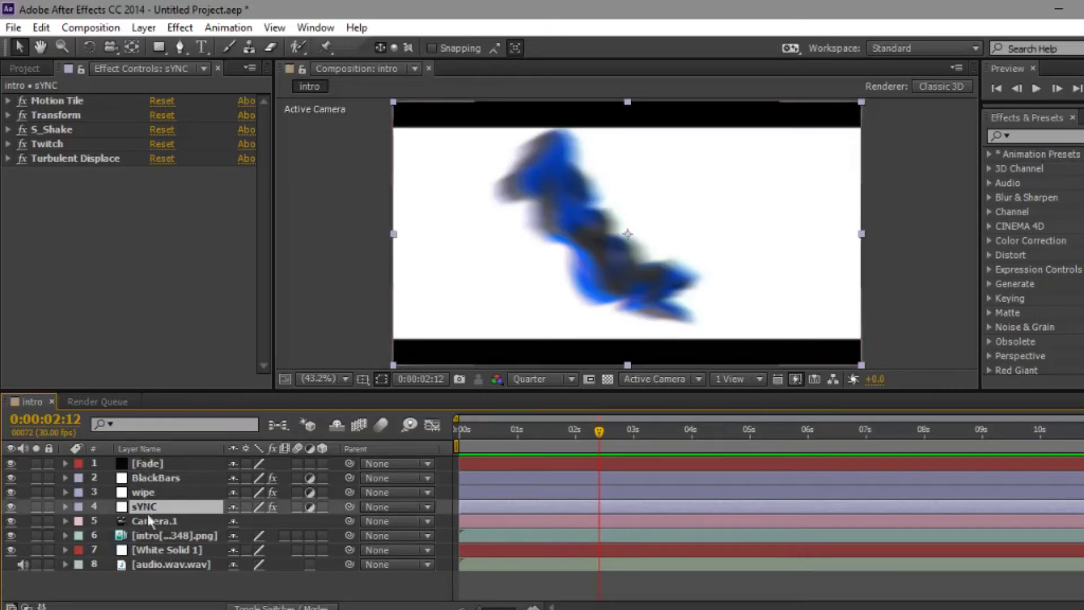
key("u")
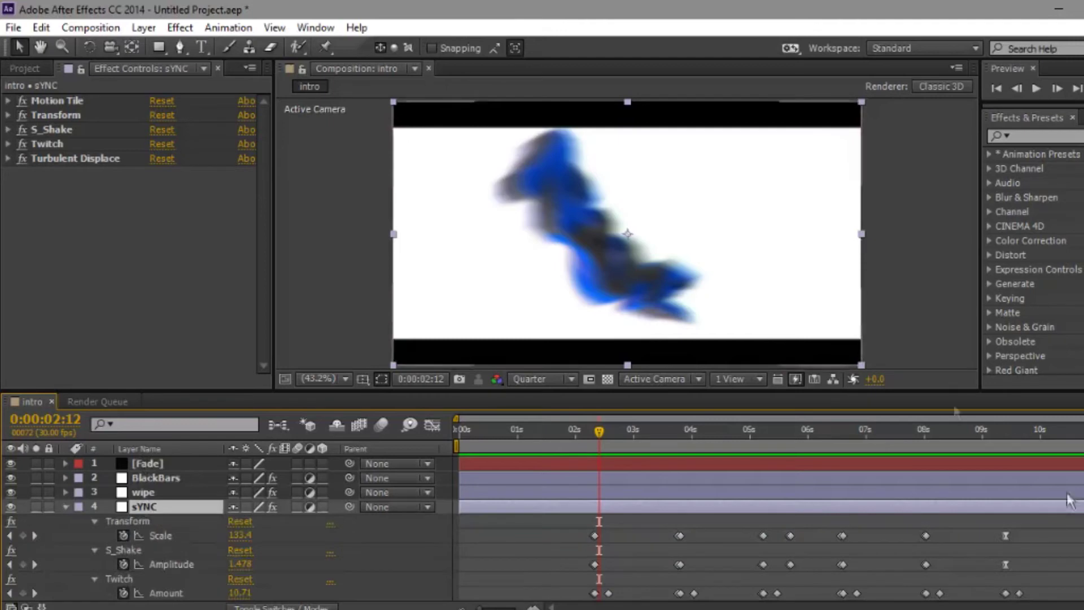
left_click(930, 432)
left_click_drag(930, 436, 927, 436)
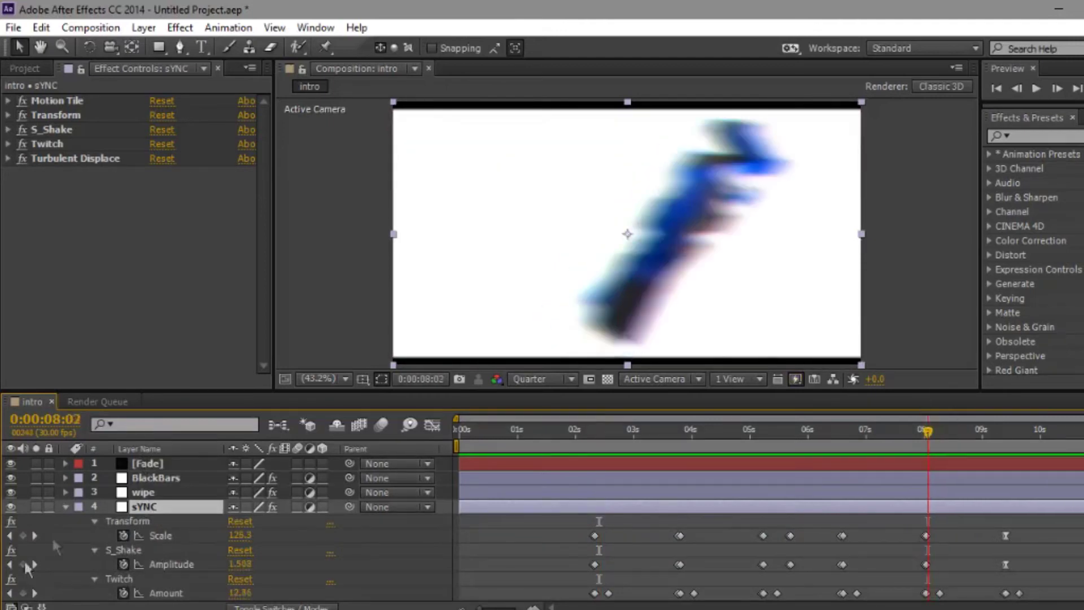
left_click(143, 494)
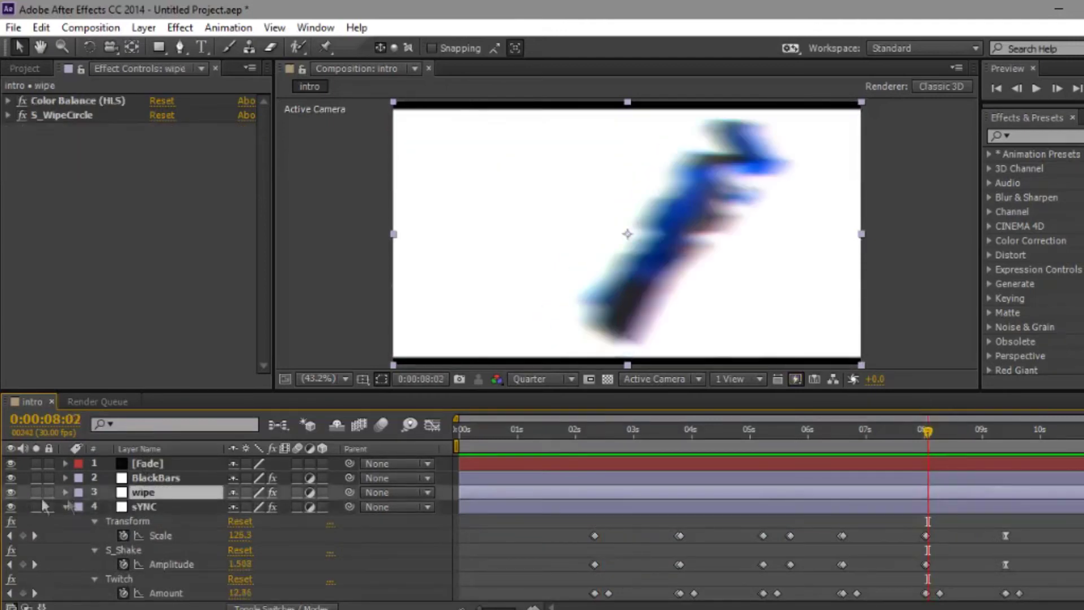
left_click(141, 506)
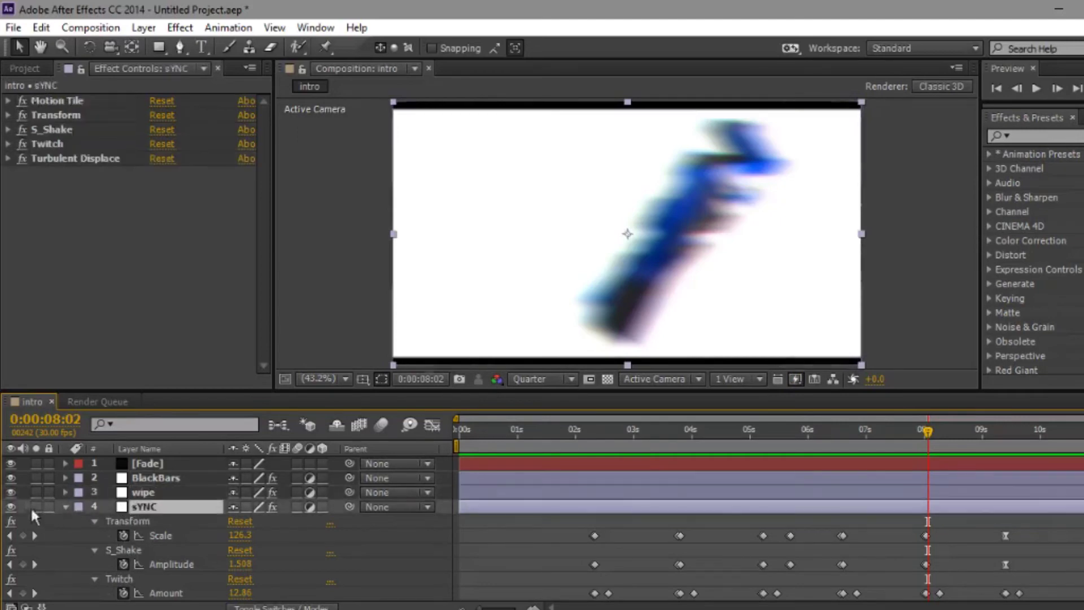
Create a new adjustment layer directly above sYNC and rename it hue
right_click(22, 487)
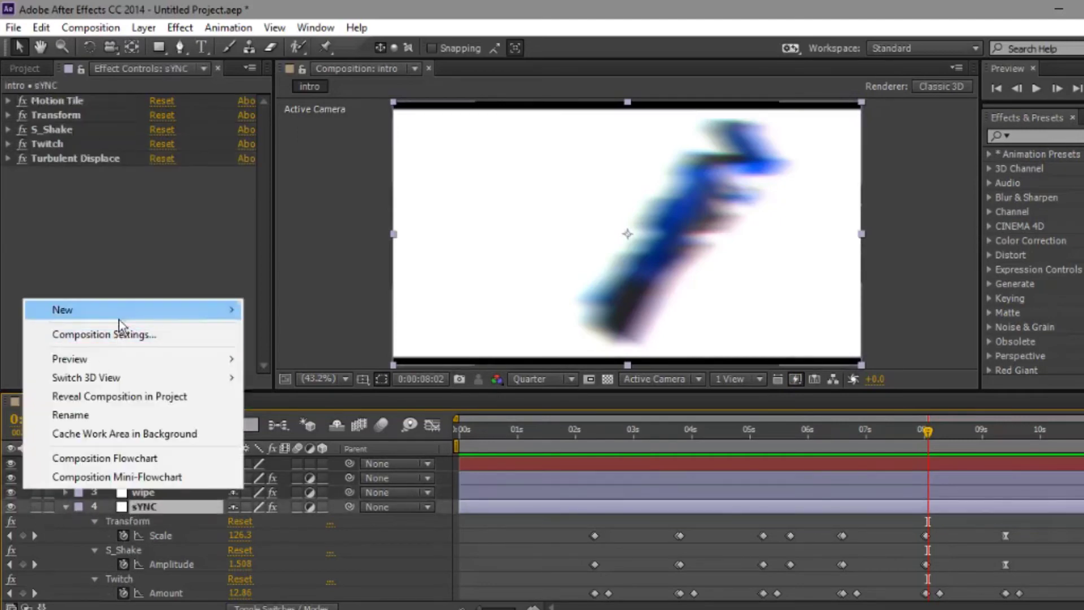
mouse_move(122, 312)
left_click(310, 442)
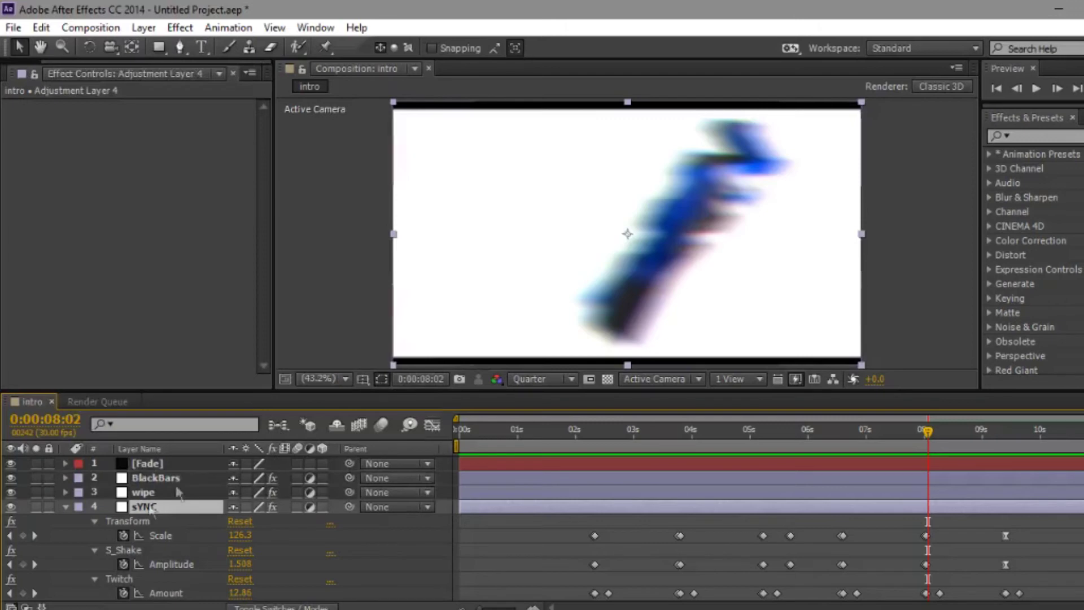
right_click(148, 506)
left_click(368, 115)
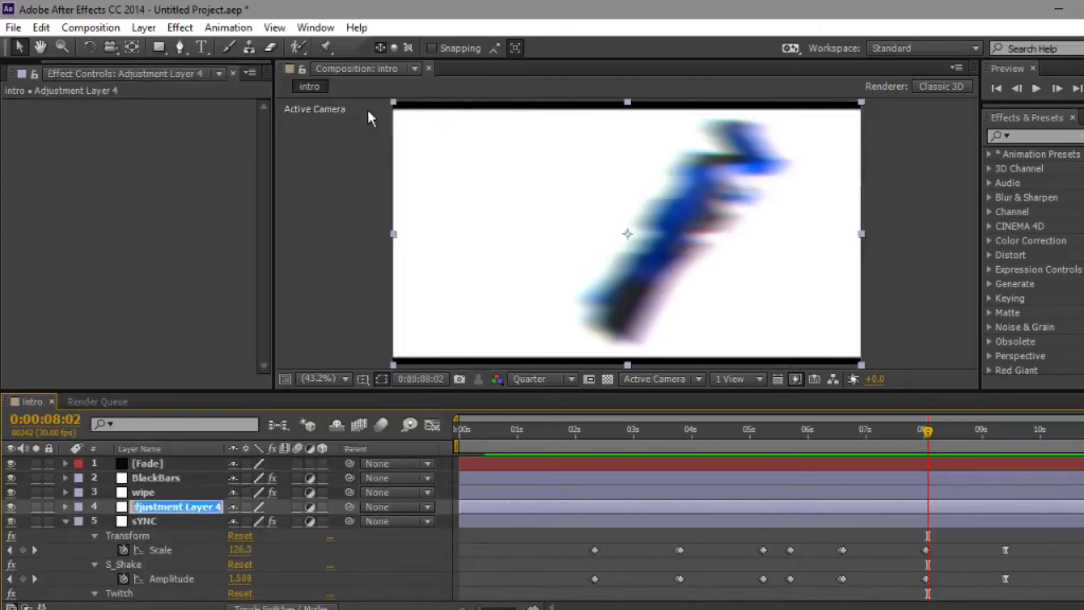
type("hue")
key("Return")
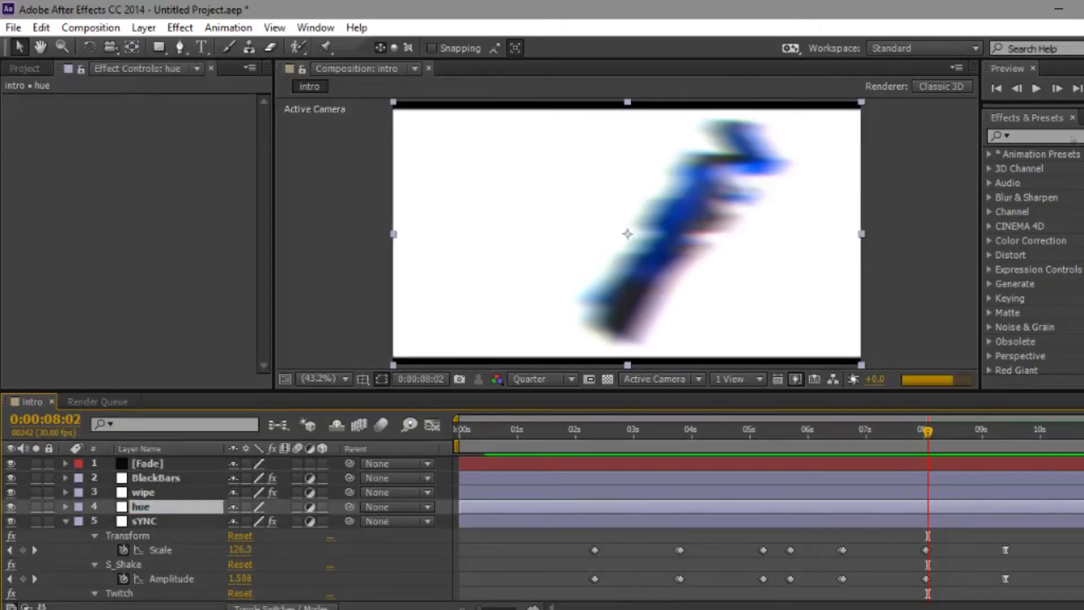
Find the Hue/Saturation effect, apply it to the hue layer, and enable Channel Range keyframing around 0:00:08:00, where the sYNC hit starts
left_click(1061, 133)
type("hue")
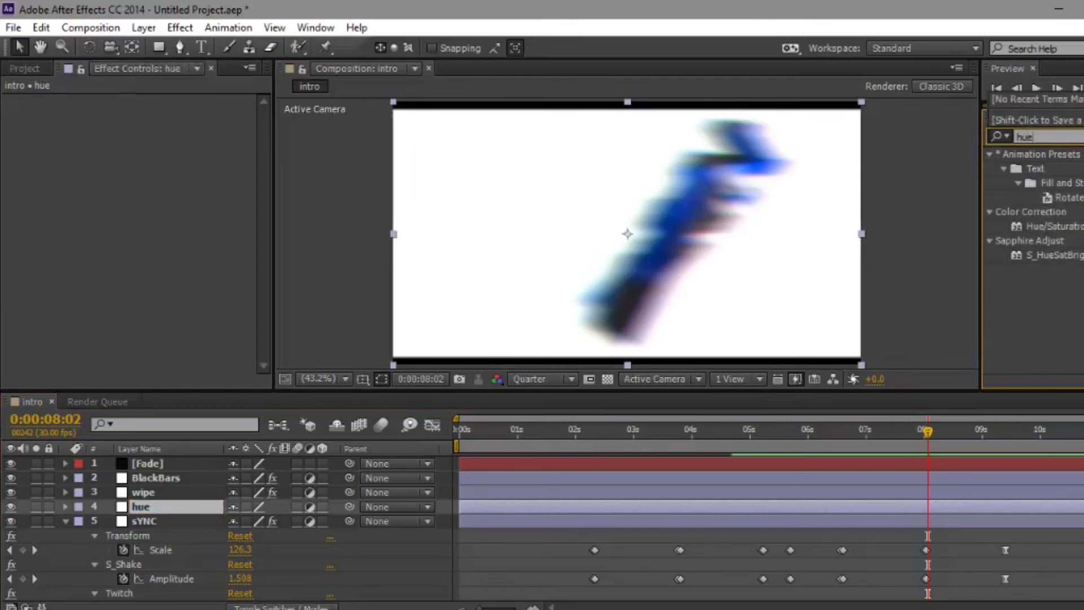
left_click_drag(1053, 236, 153, 248)
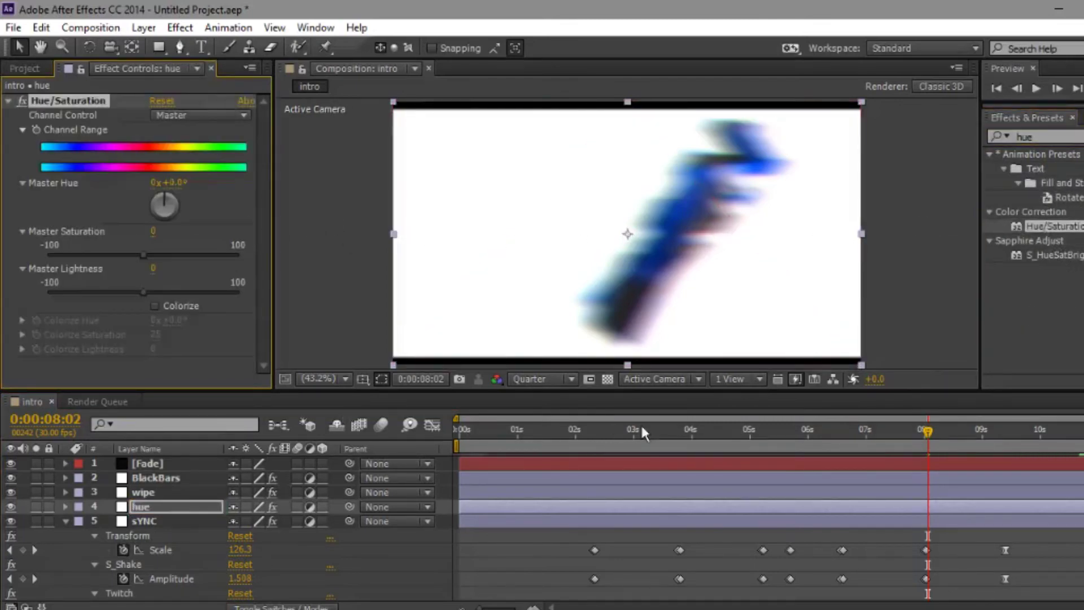
key("Page_Up")
key("Page_Up")
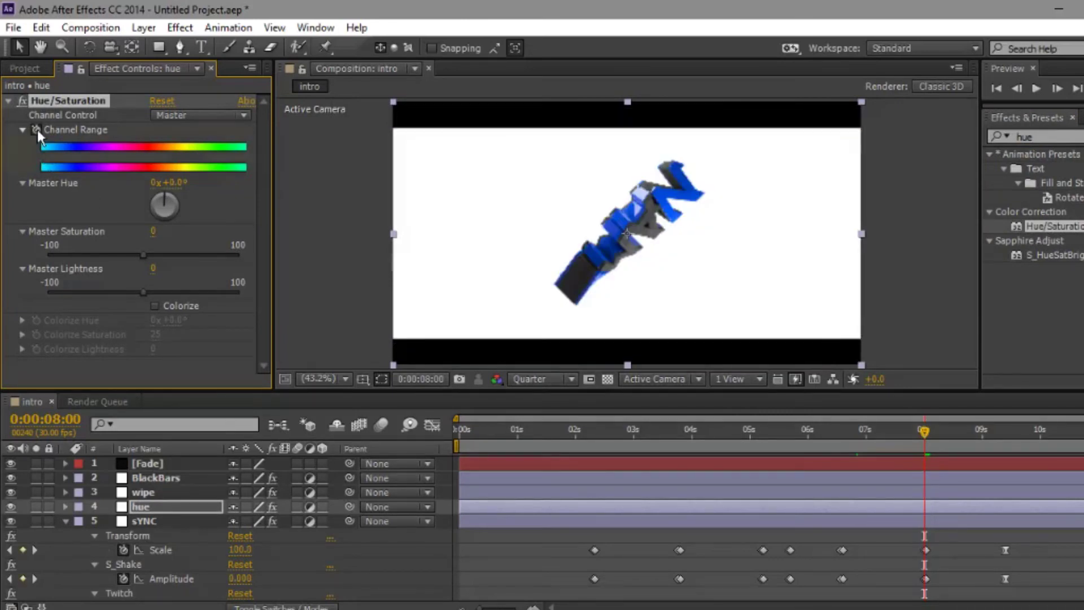
key("Page_Down")
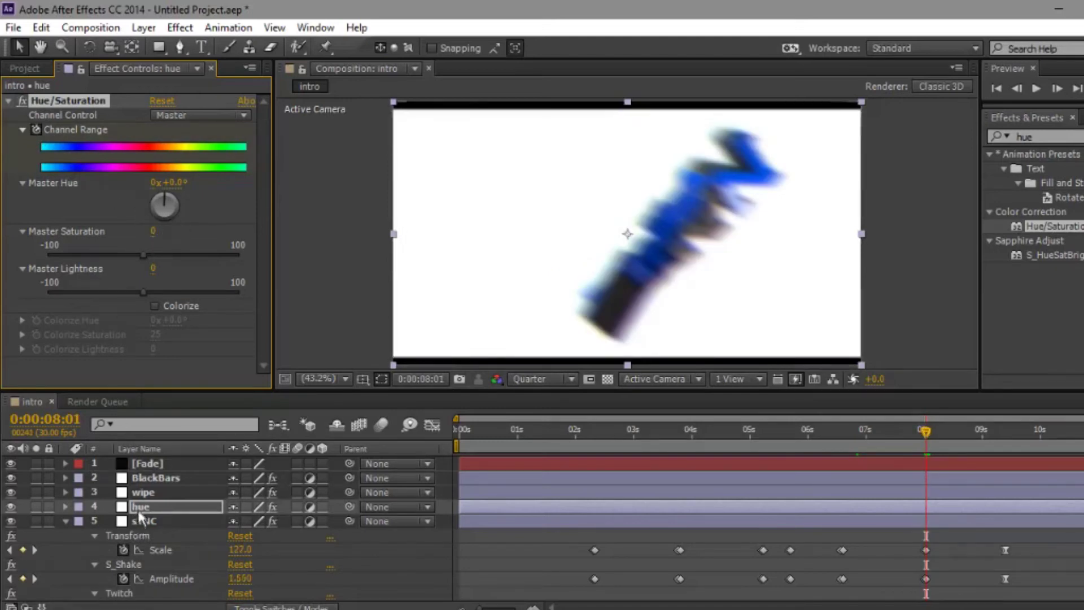
Go to the sYNC keyframes at 0:00:09:11, open the Master Hue revolutions for editing, and collapse Hue/Saturation
left_click_drag(927, 432, 1003, 447)
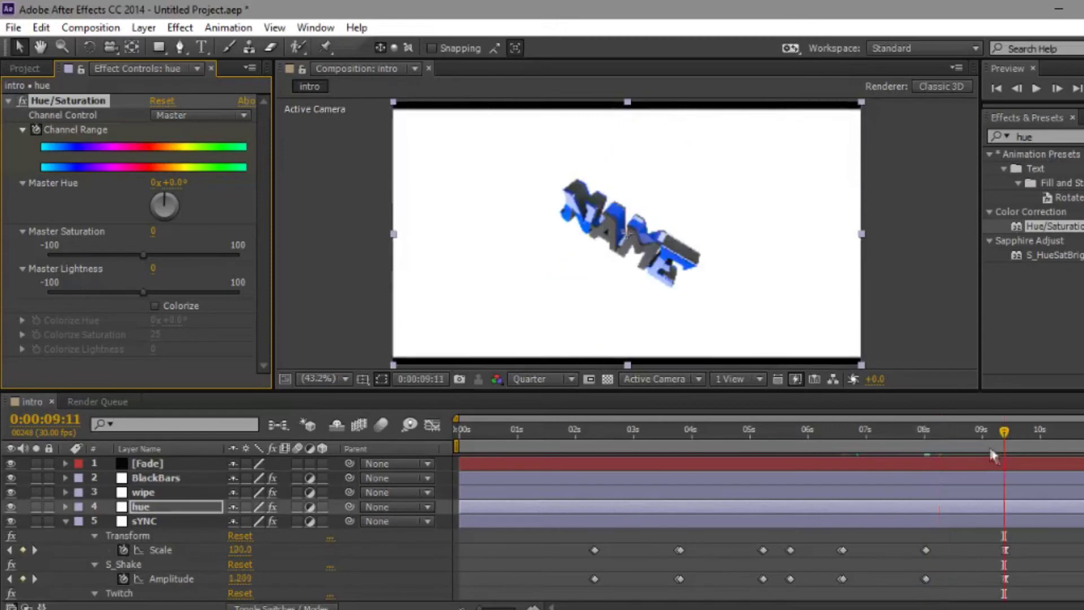
left_click(156, 184)
left_click(198, 195)
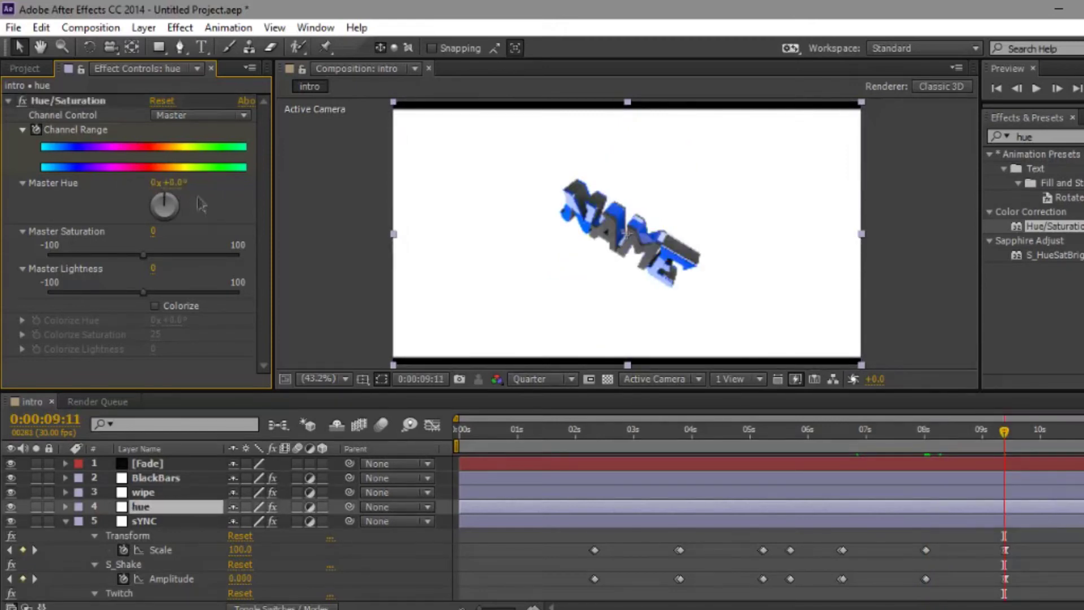
left_click(155, 184)
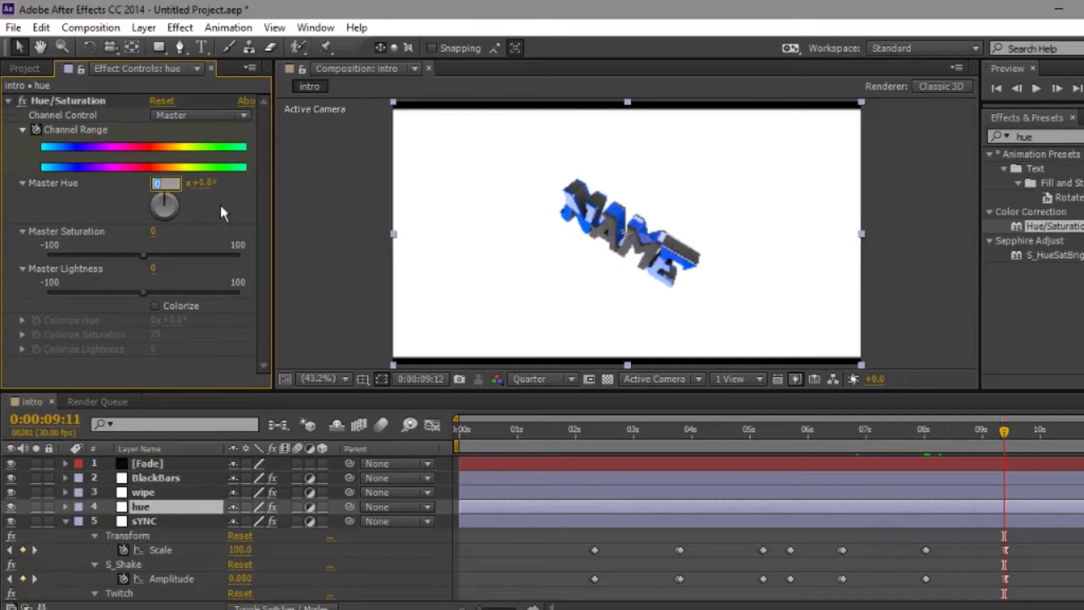
left_click(9, 101)
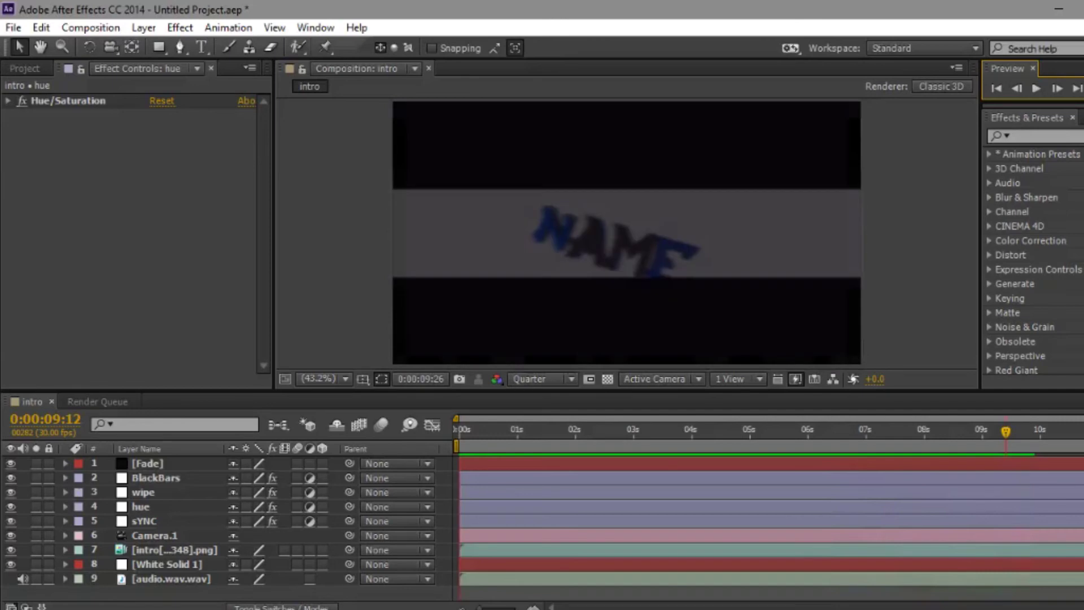
Stop the preview and delete the White Solid 1 background layer
key("space")
left_click(68, 337)
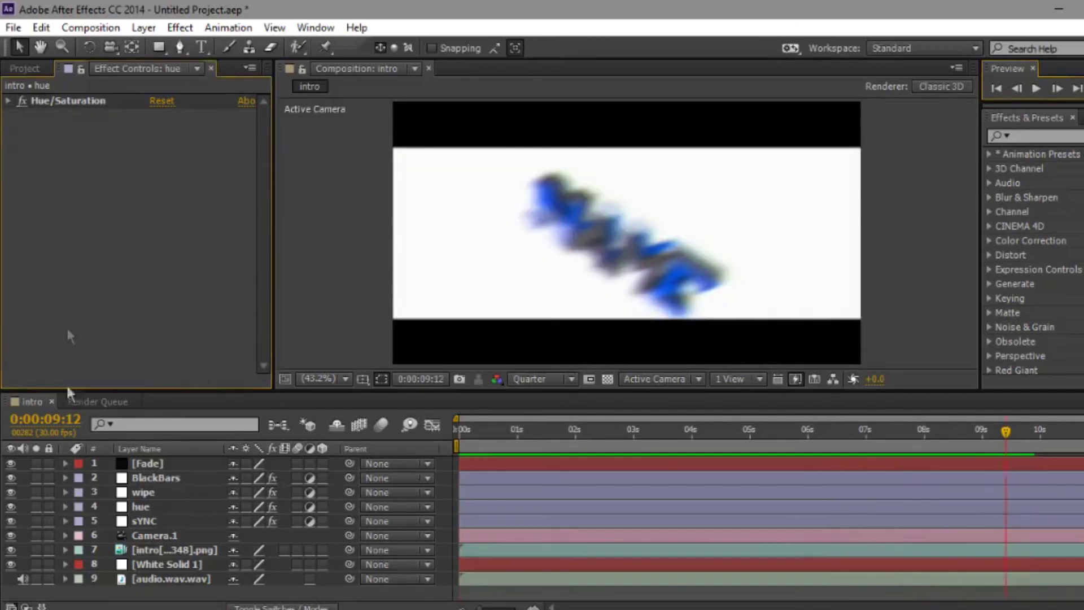
left_click(142, 561)
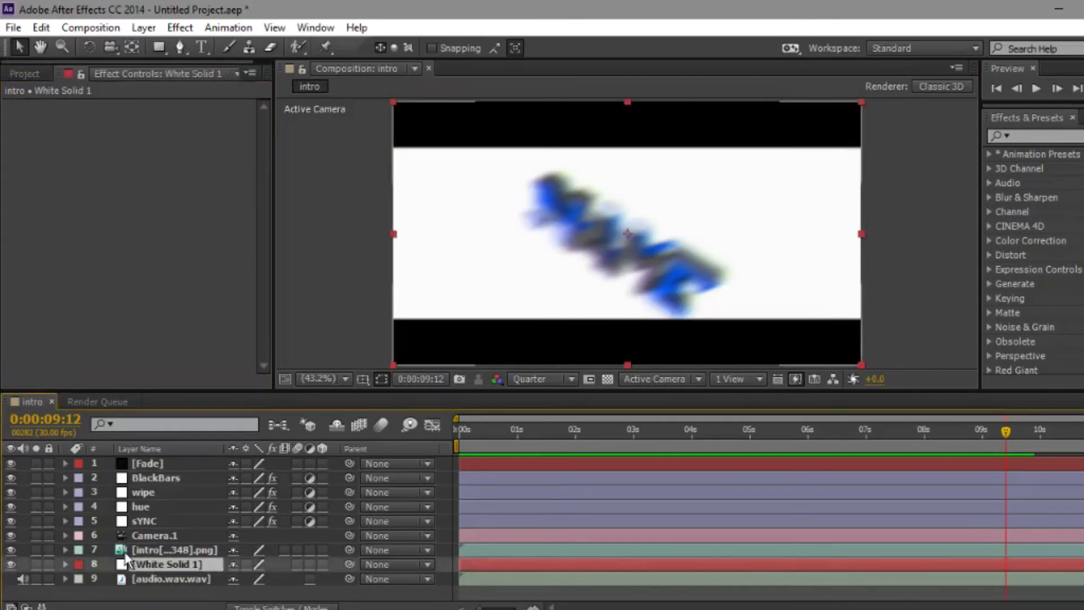
key("Delete")
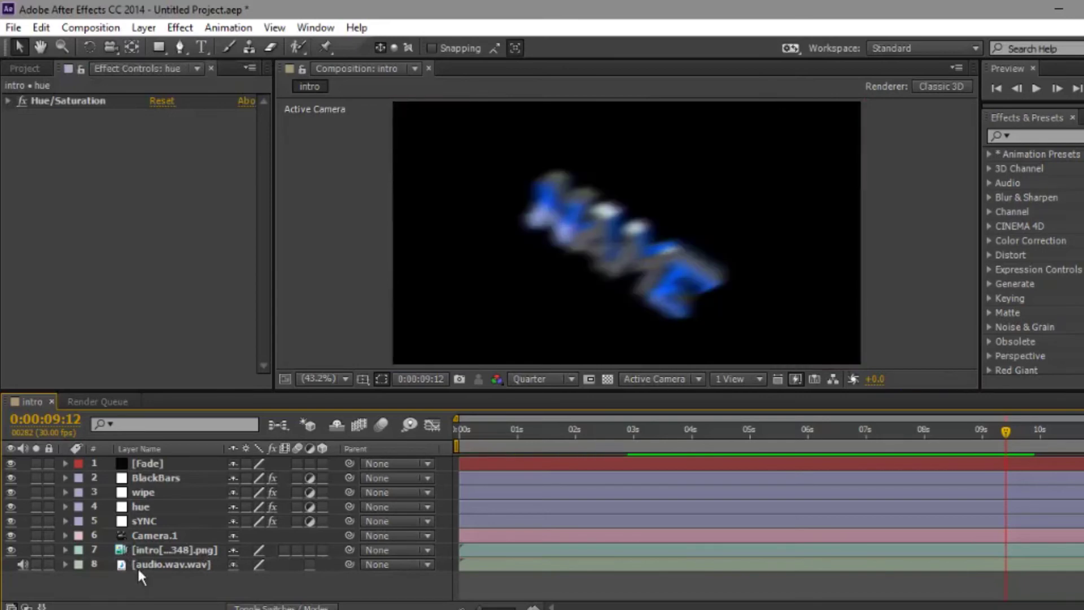
Create a solid named bg directly above the audio layer, sampling black from the composition as its color
left_click(140, 567)
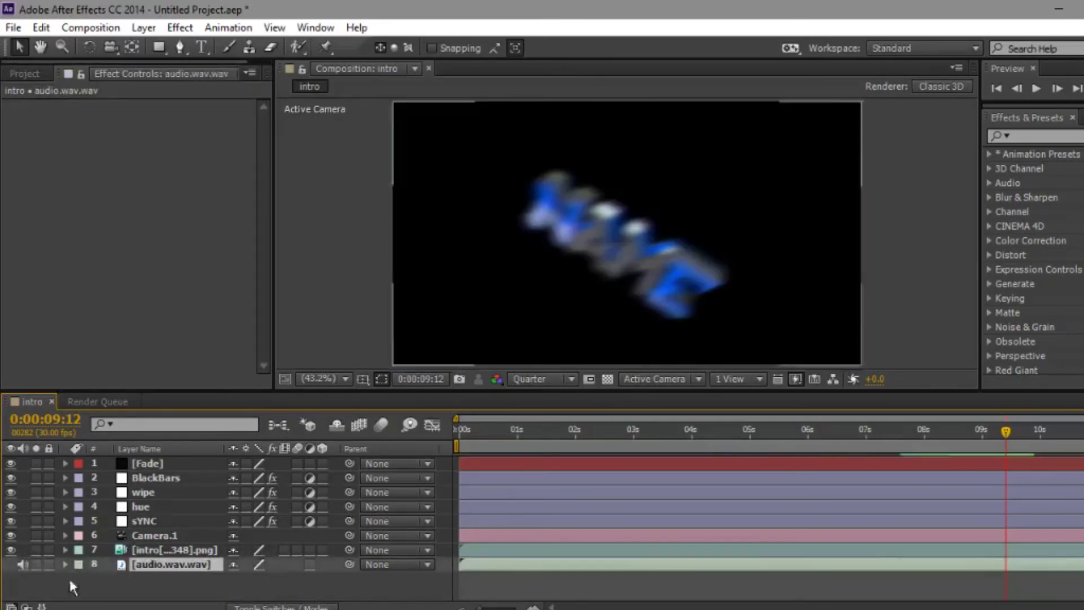
right_click(105, 596)
mouse_move(237, 413)
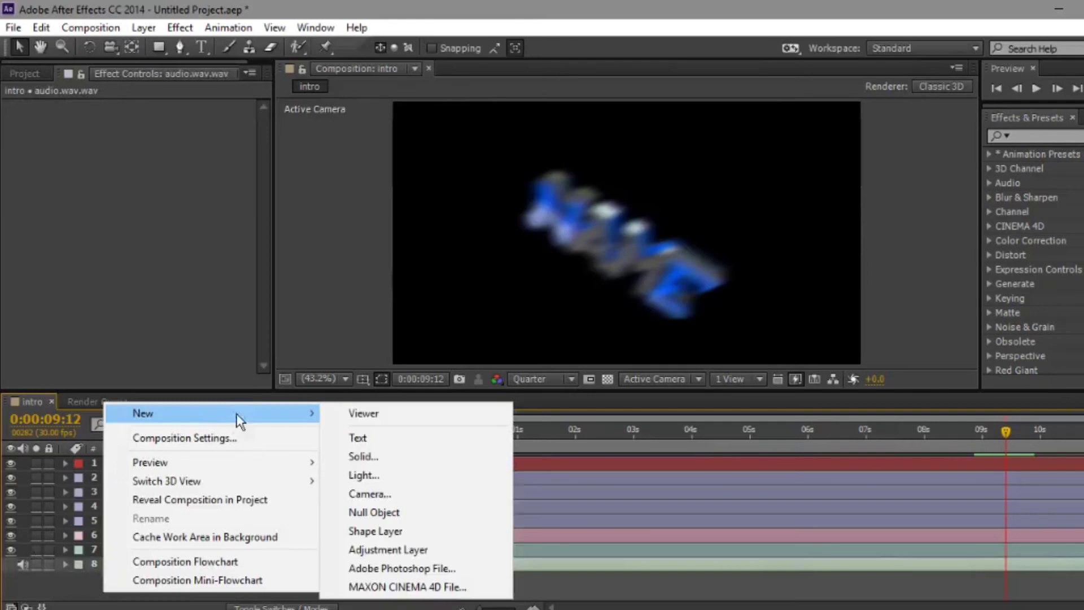
left_click(394, 456)
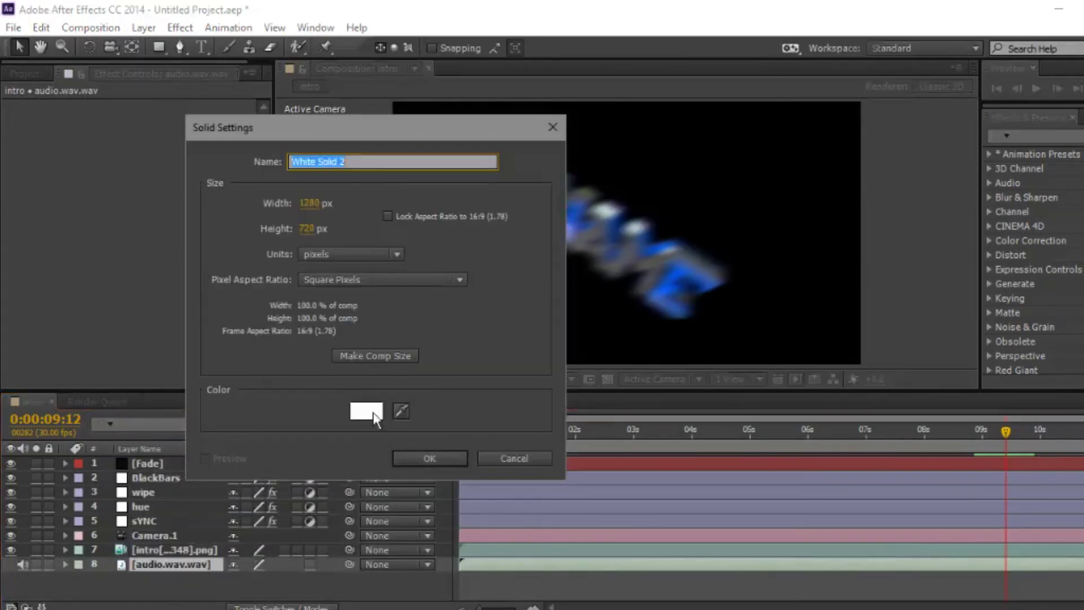
left_click(402, 412)
left_click(773, 217)
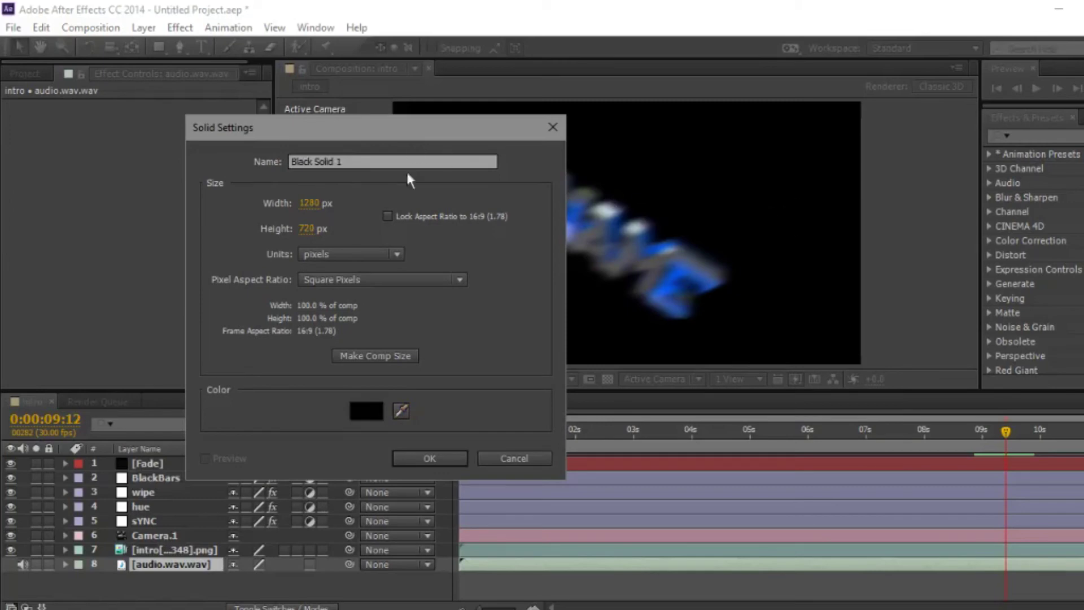
left_click_drag(389, 162, 82, 157)
type("bg")
left_click(441, 457)
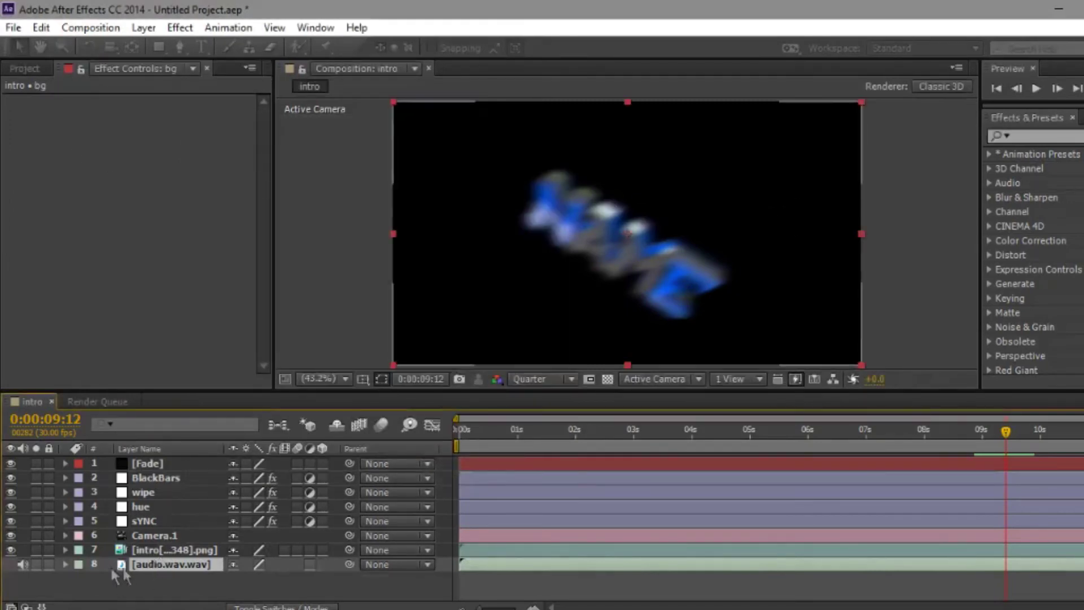
Create another black solid named smoke directly above the bg layer
right_click(23, 520)
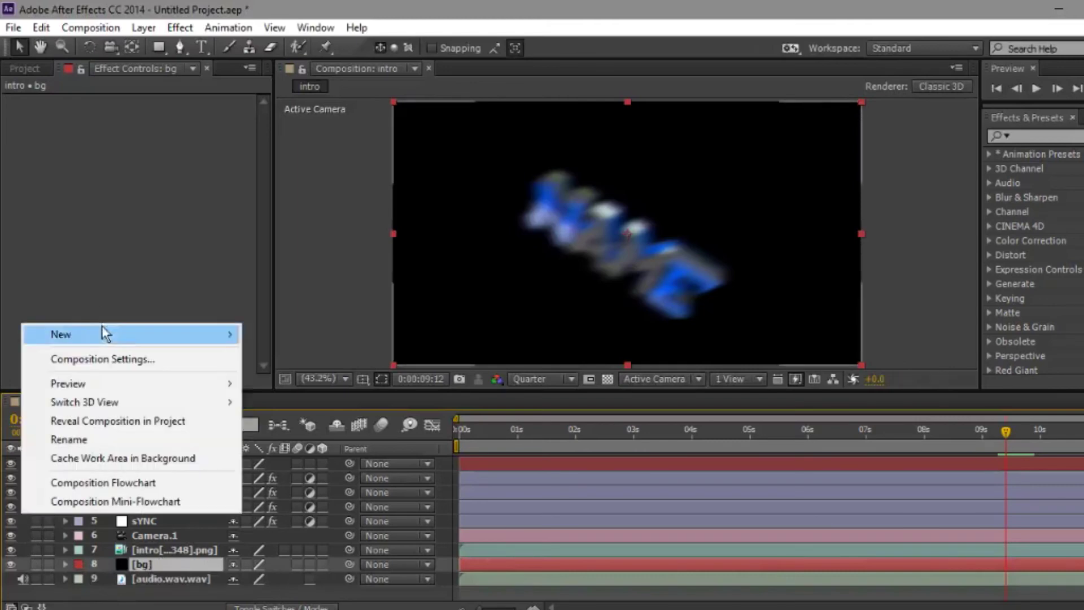
mouse_move(102, 327)
left_click(271, 377)
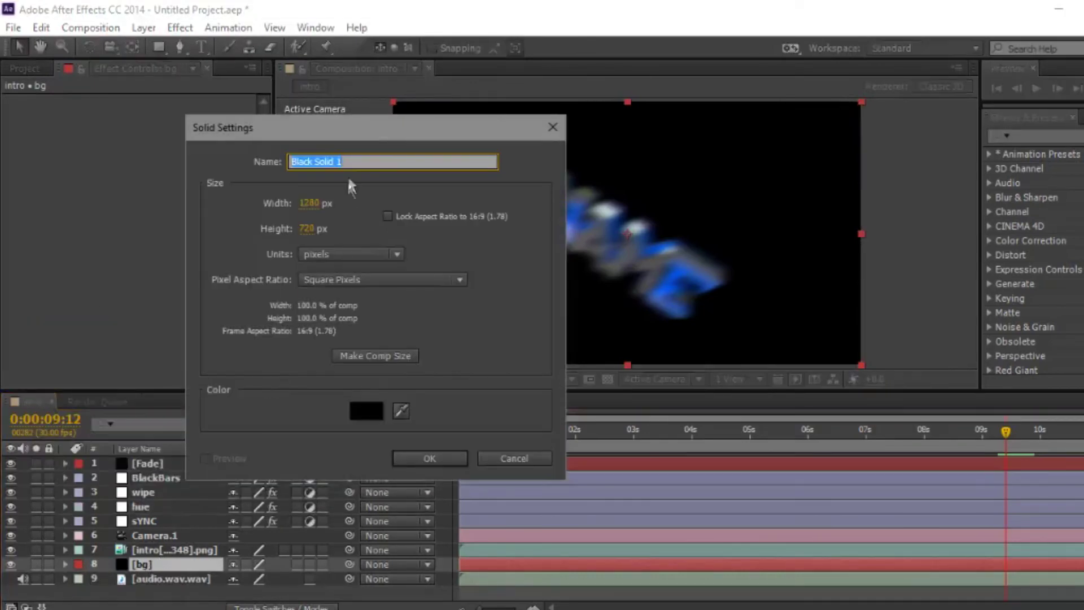
type("smoke")
key("Return")
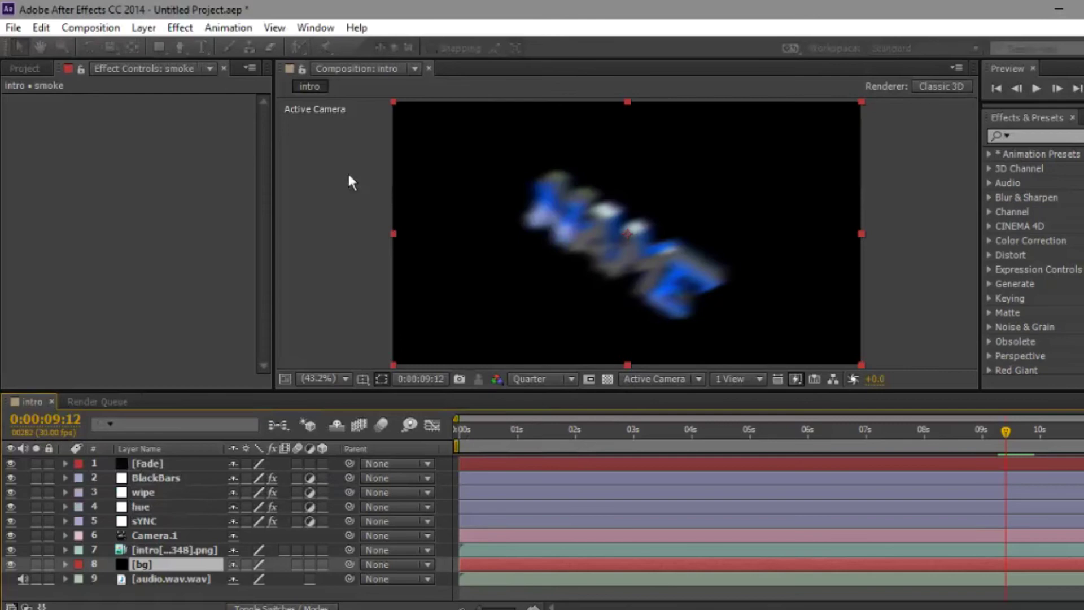
Create a third black solid named partices directly above the smoke layer
right_click(29, 518)
mouse_move(109, 336)
left_click(288, 377)
type("partices")
key("Return")
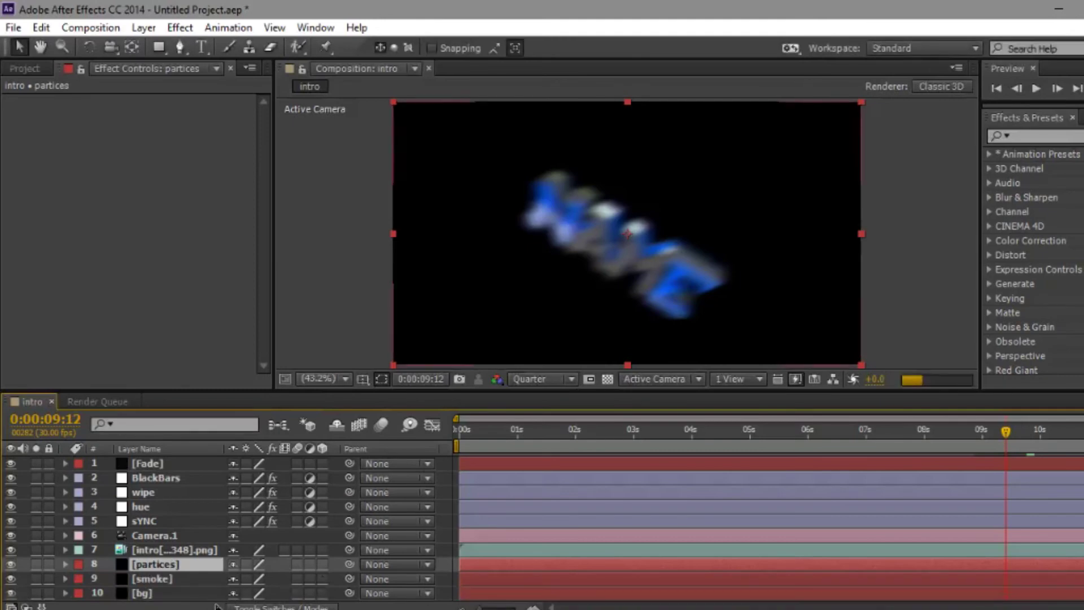
Duplicate the partices layer
key("ctrl+d")
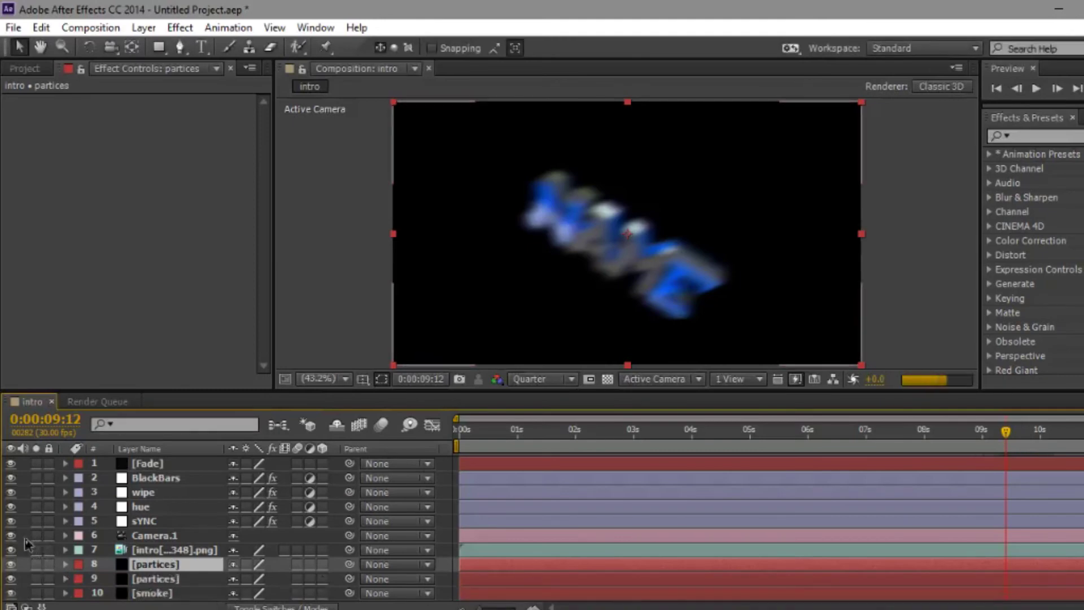
scroll(169, 564, "down", 2)
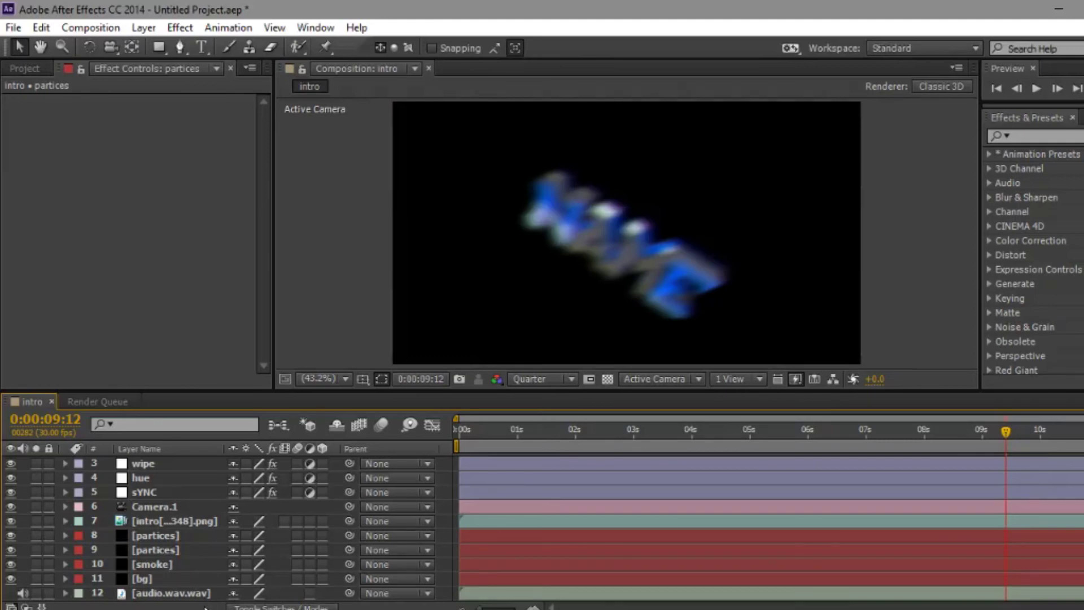
Find the Trapcode Form effect and apply it to the smoke layer
left_click(158, 567)
left_click(1027, 134)
type("frm==")
key("BackSpace")
key("BackSpace")
key("BackSpace")
key("BackSpace")
key("BackSpace")
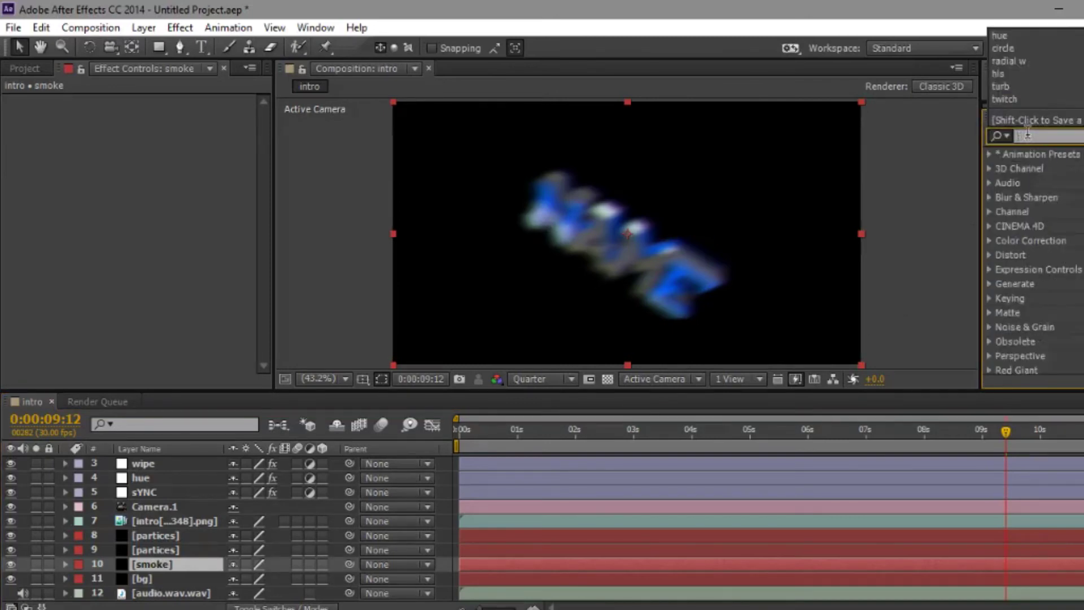
type("form")
scroll(1023, 263, "down", 3)
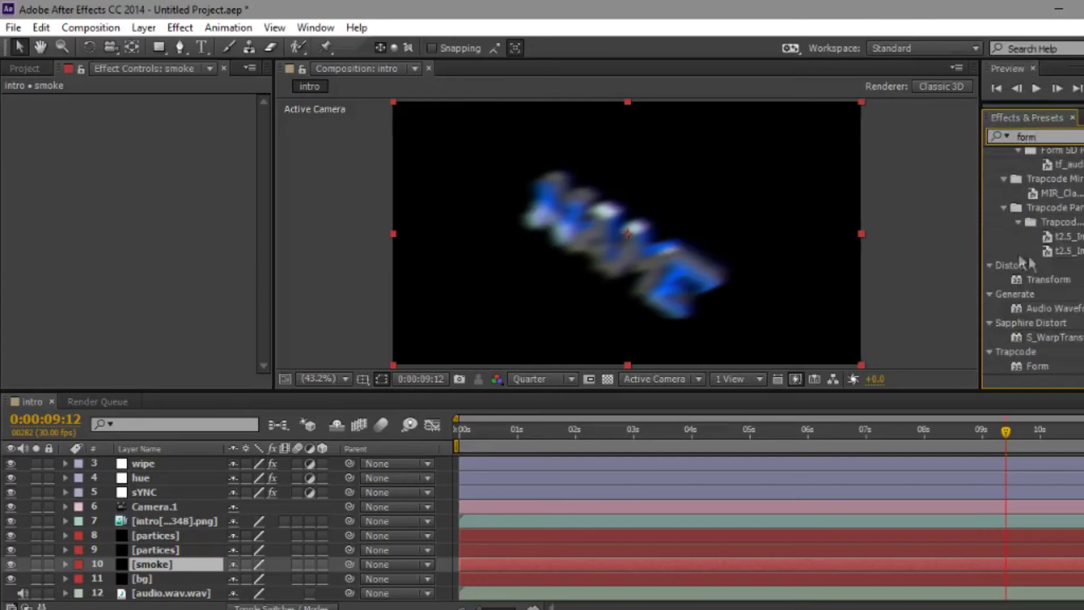
left_click_drag(1043, 368, 140, 276)
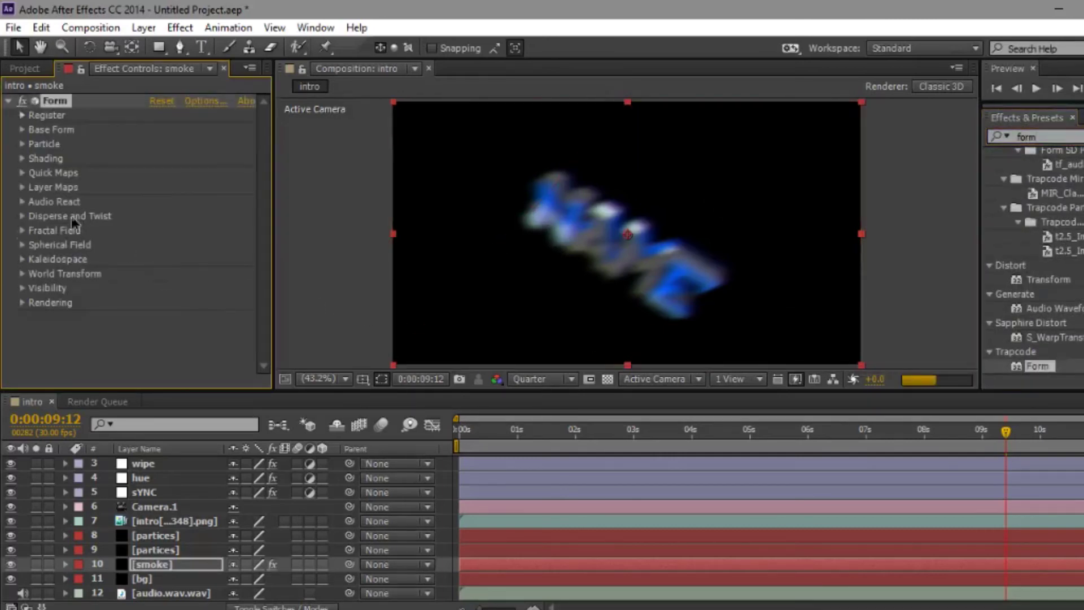
Set the Disperse value of the smoke layer's Form effect to 7500
left_click(22, 216)
left_click(153, 231)
key("Return")
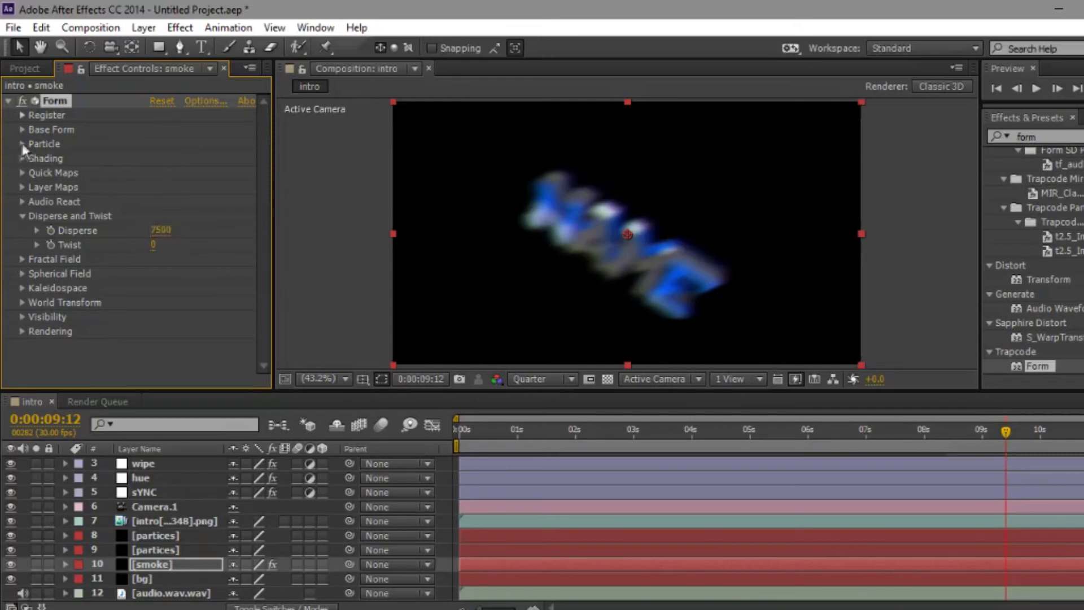
Set the Form particles on the smoke layer to Cloudlet type with size 225 and opacity .36
left_click(23, 143)
left_click(186, 158)
left_click(192, 231)
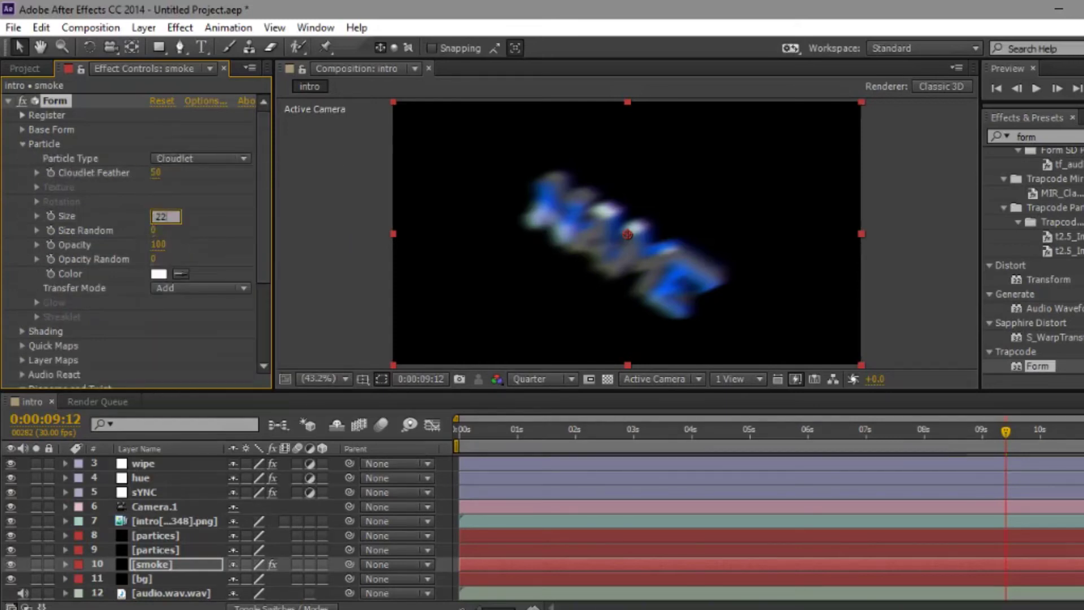
left_click(158, 246)
type(".36")
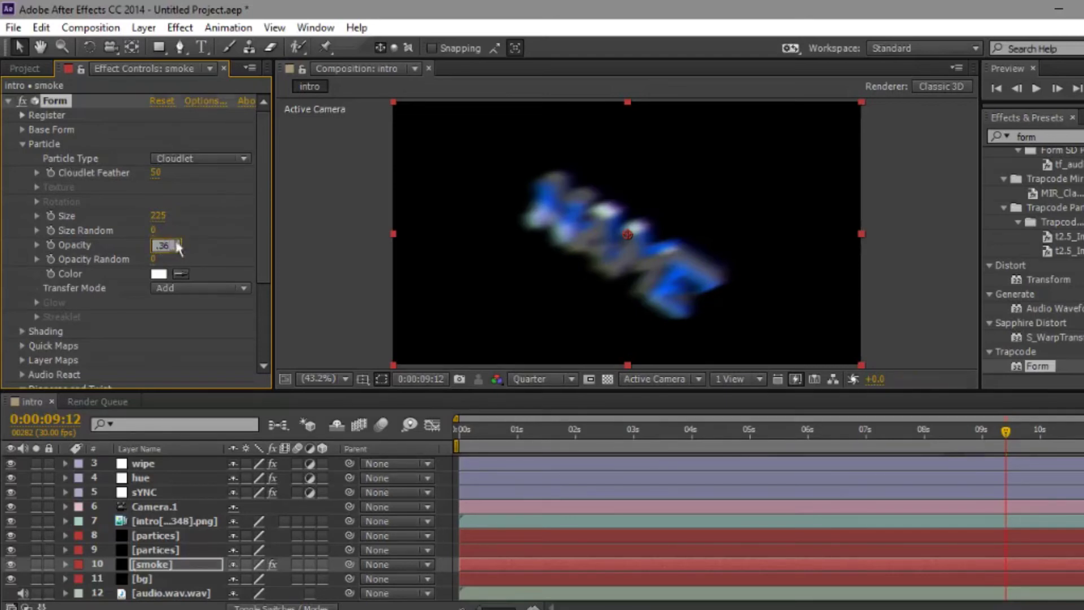
key("Return")
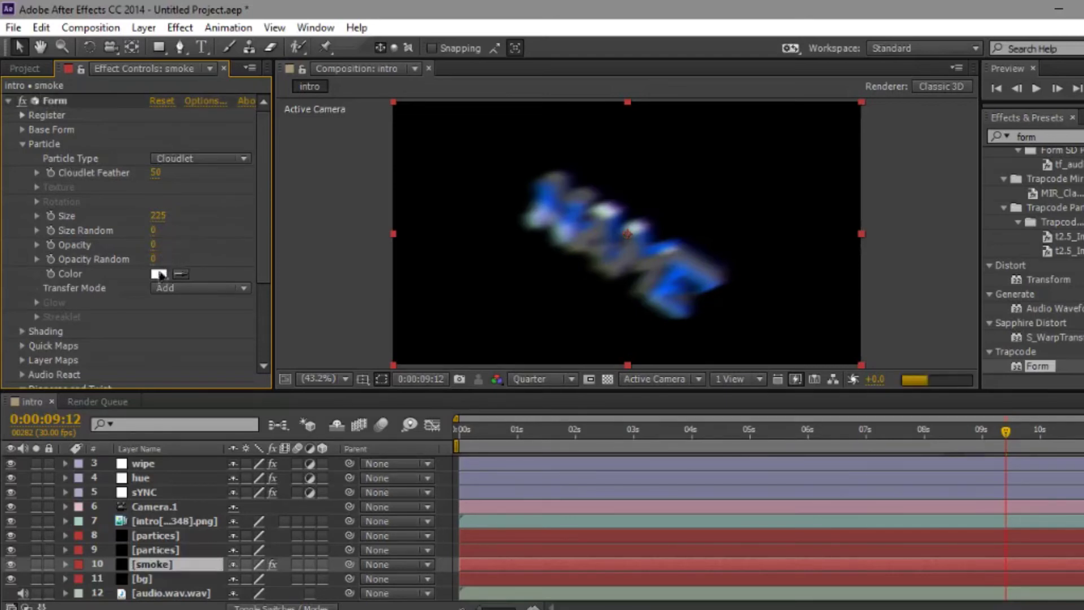
left_click(8, 101)
Find the Trapcode Particular effect and apply it to both partices layers
left_click(149, 550)
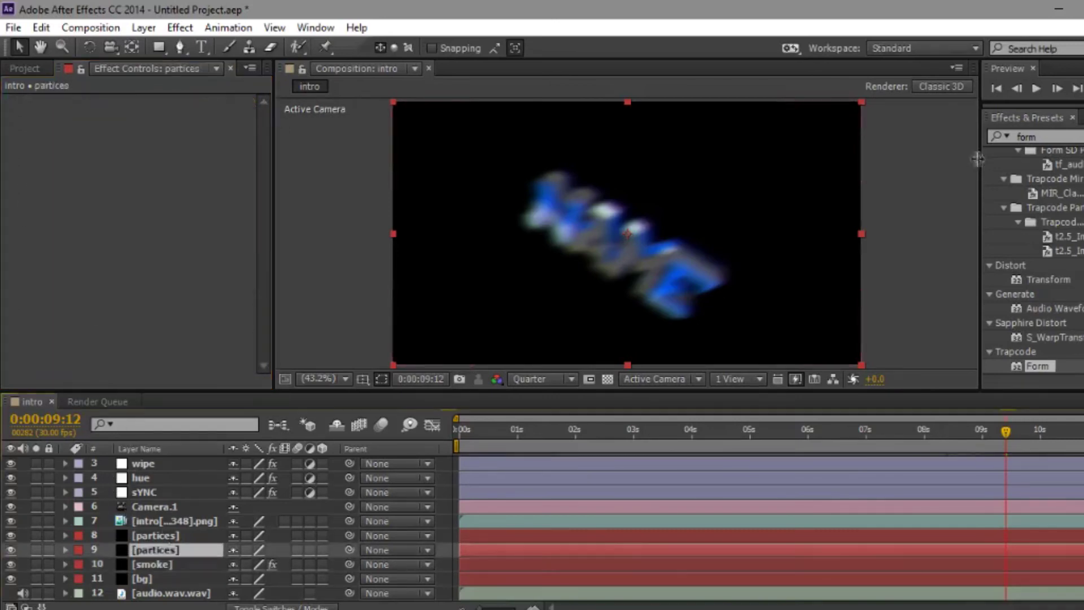
left_click(1025, 137)
type("p")
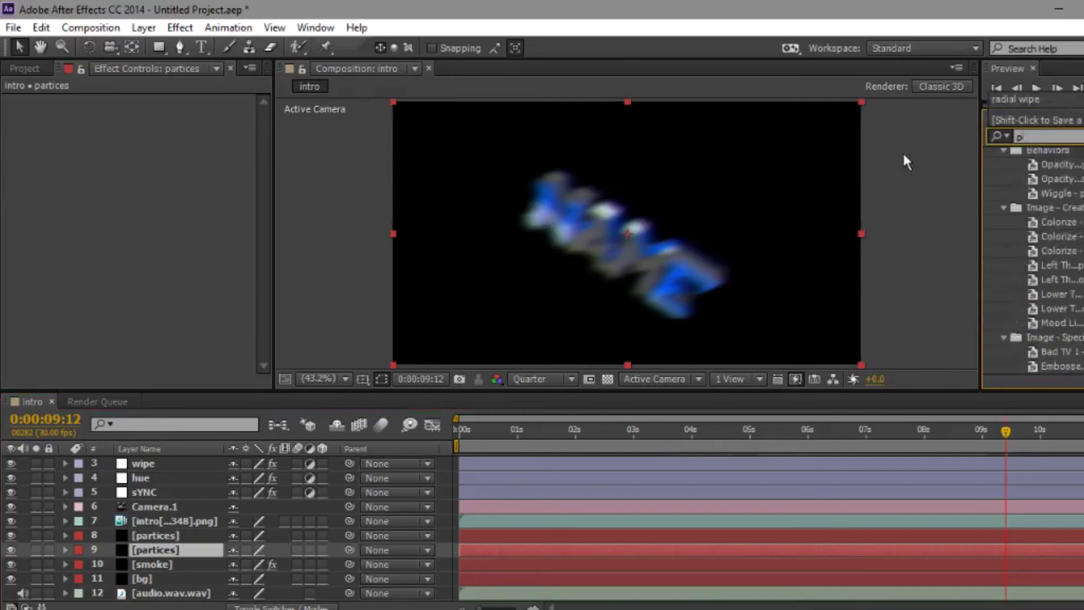
type("articular")
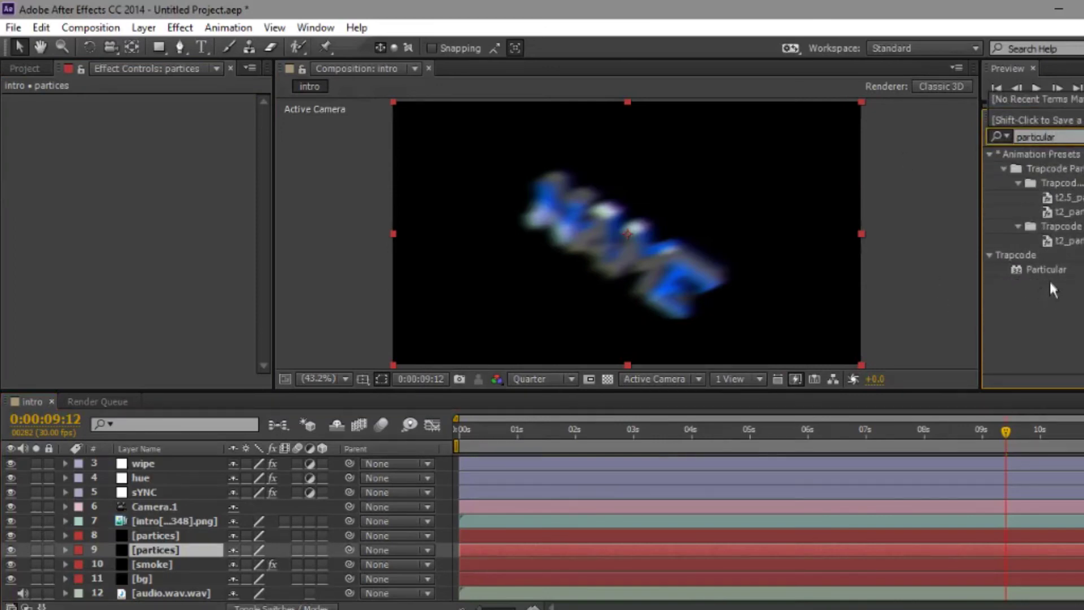
left_click_drag(1045, 271, 195, 271)
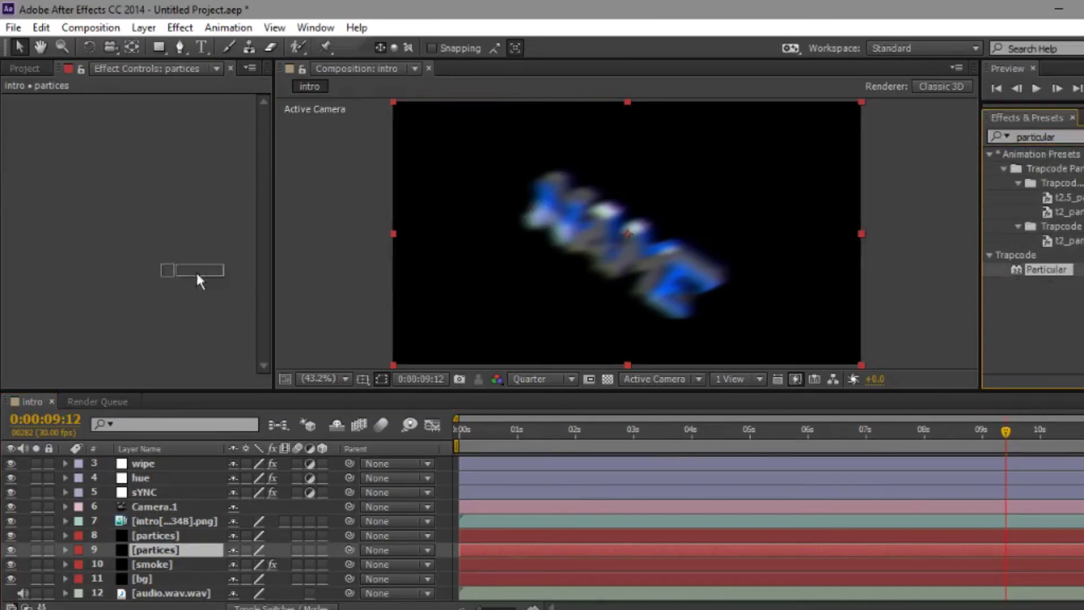
left_click_drag(1042, 270, 151, 538)
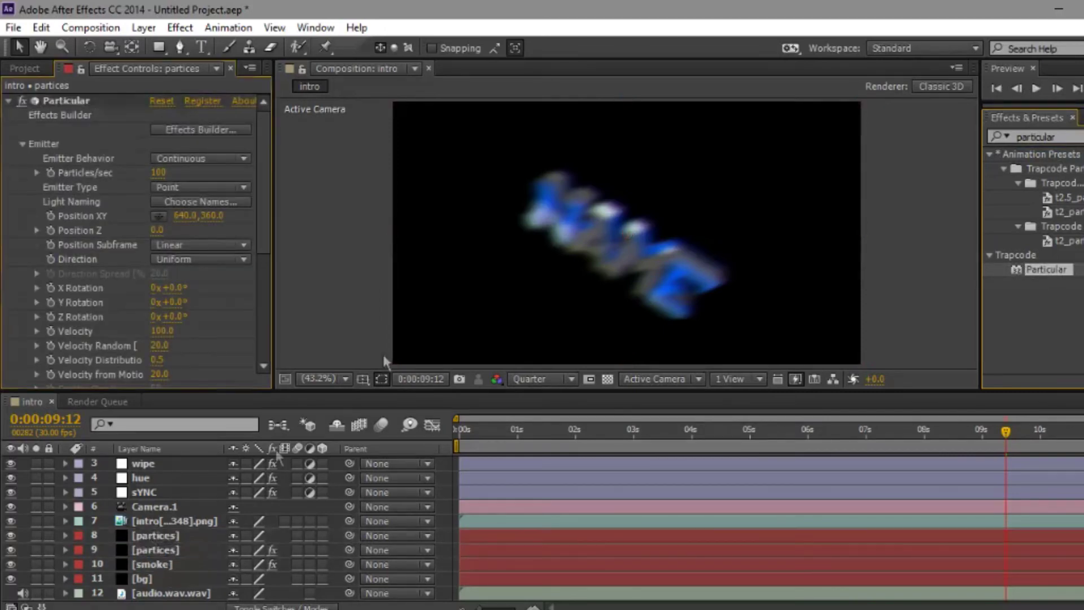
Open Particular's Effects Builder for the lower partices layer and change the emitter's particles per second
left_click(153, 549)
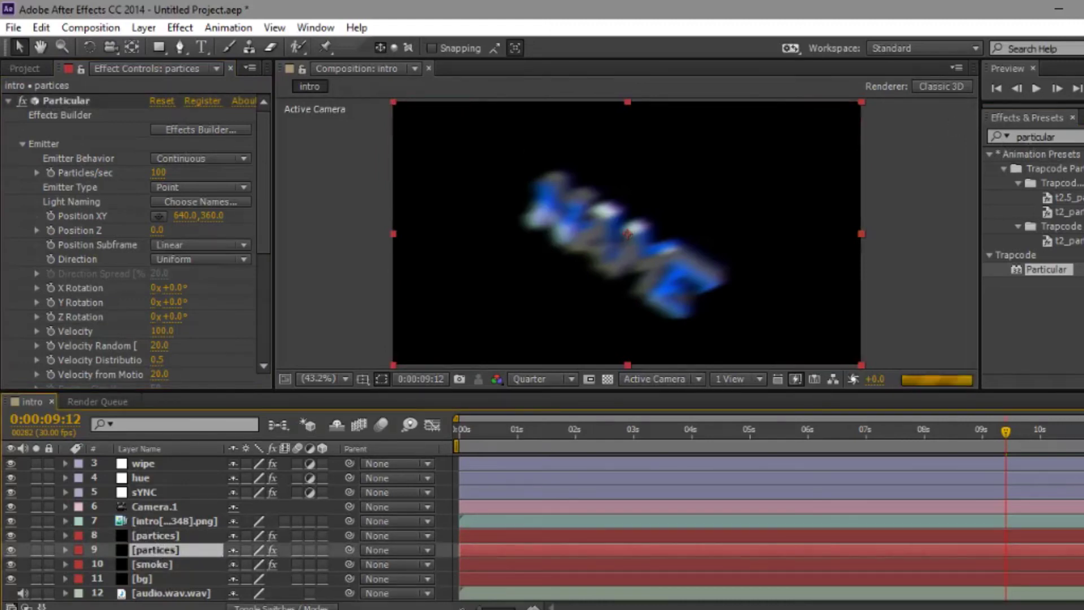
left_click(1080, 136)
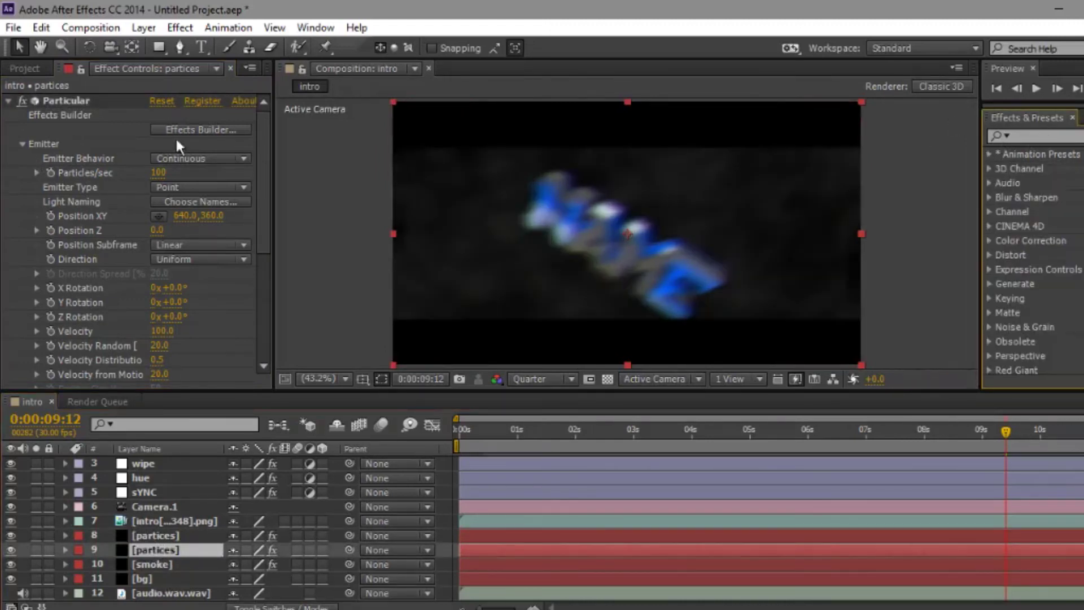
left_click(181, 134)
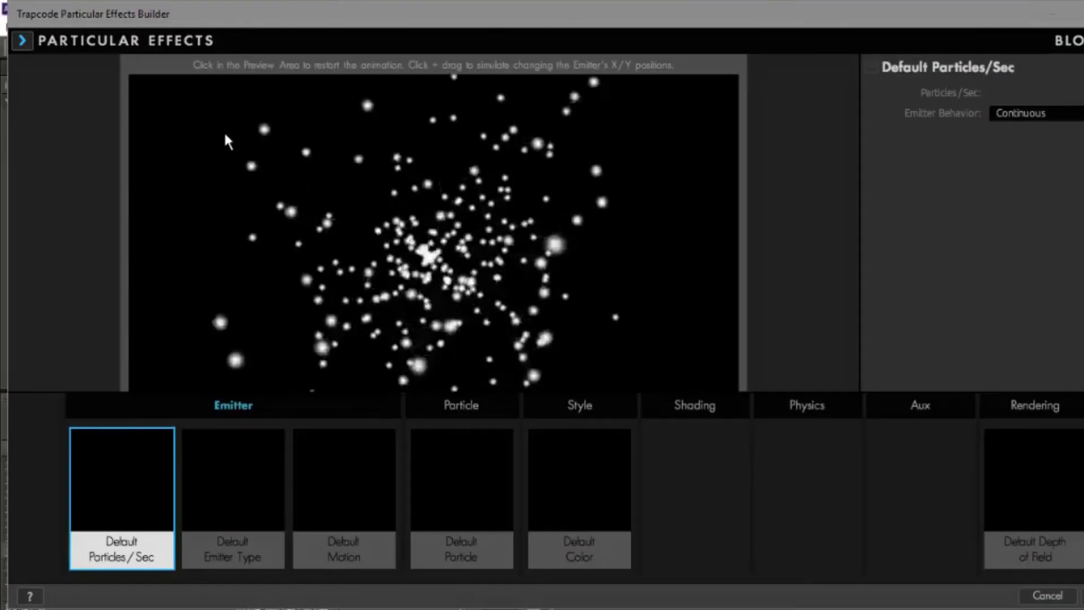
left_click_drag(312, 192, 433, 296)
left_click(1081, 14)
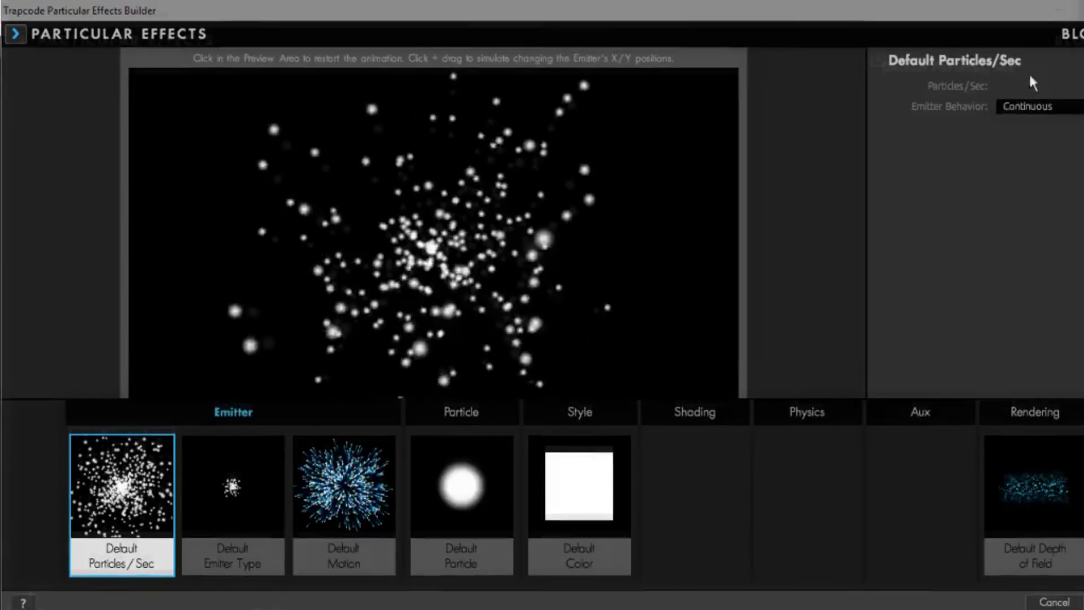
mouse_move(433, 320)
left_mouse_down()
mouse_move(364, 327)
mouse_move(339, 240)
mouse_move(340, 260)
left_mouse_up()
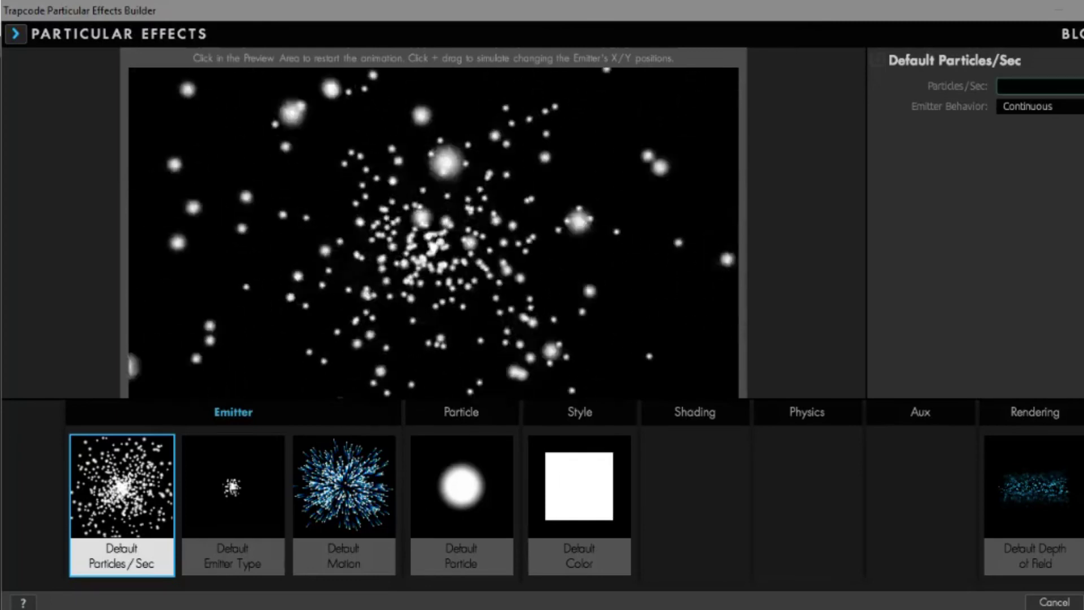
Change the emitter type to Box with custom X and Y emitter sizes, and keep the motion direction on Uniform
left_click(265, 502)
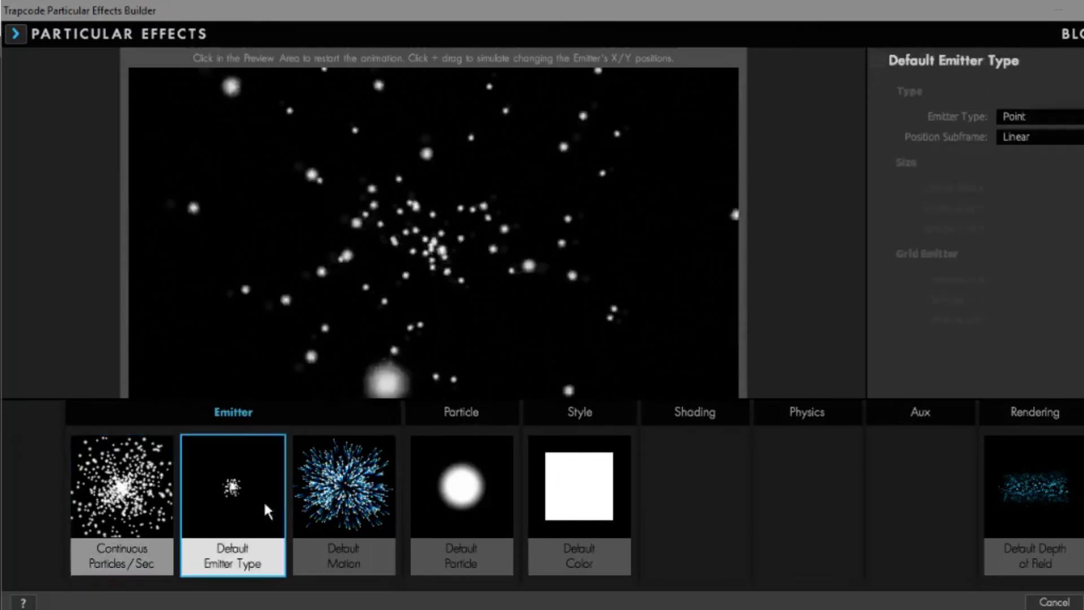
left_click(1027, 116)
left_click(1033, 151)
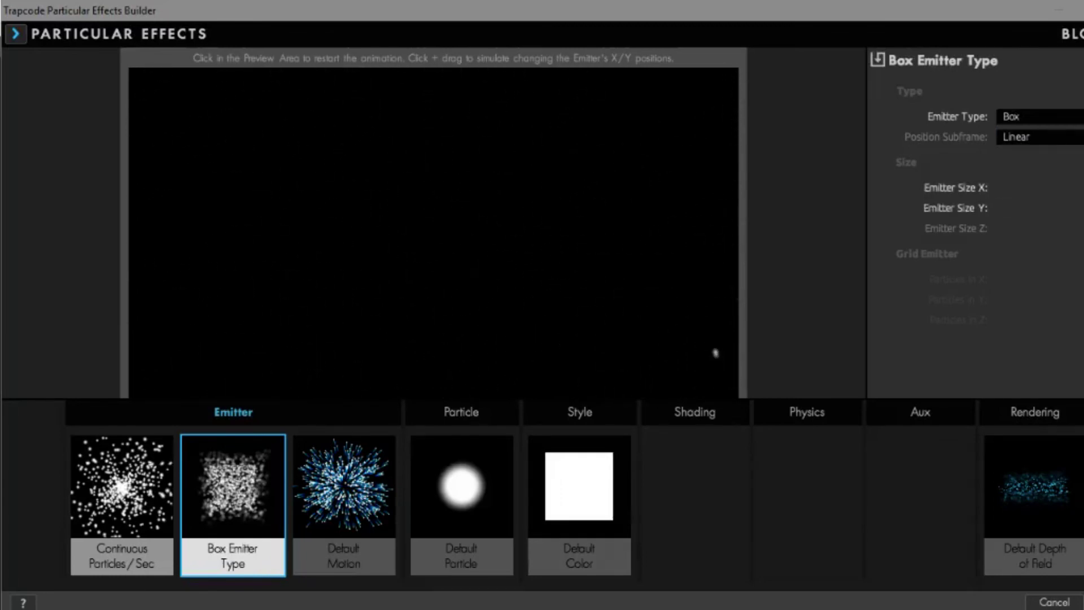
left_click(335, 535)
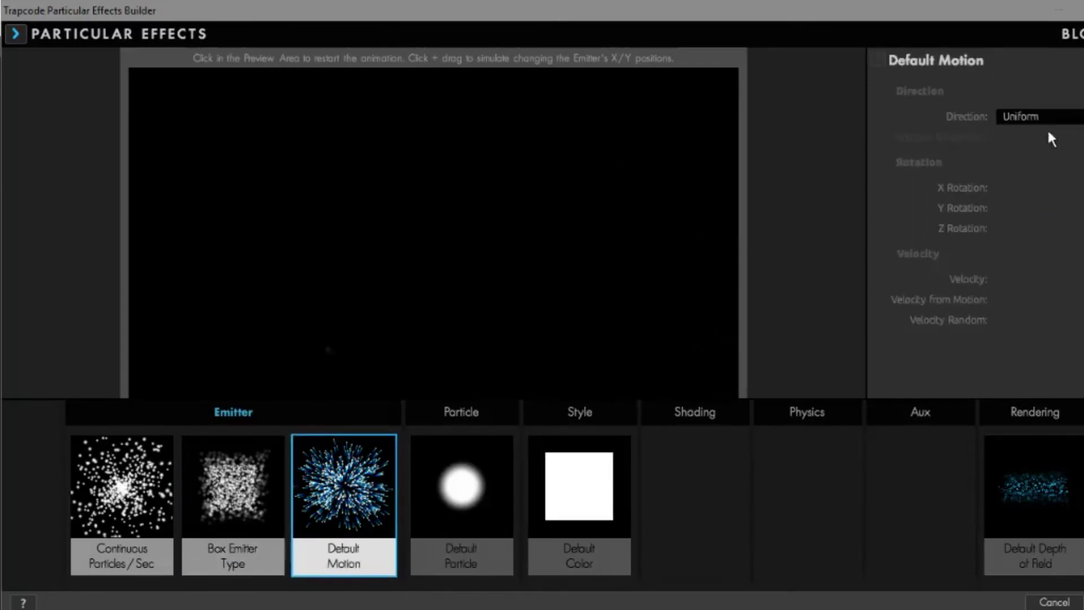
left_click(1009, 113)
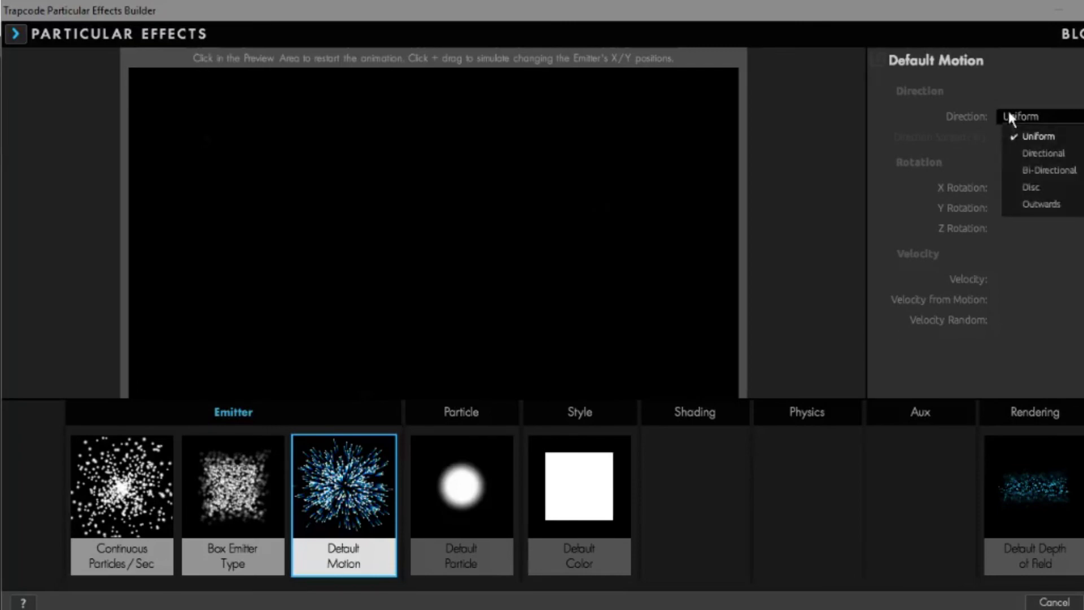
left_click(981, 117)
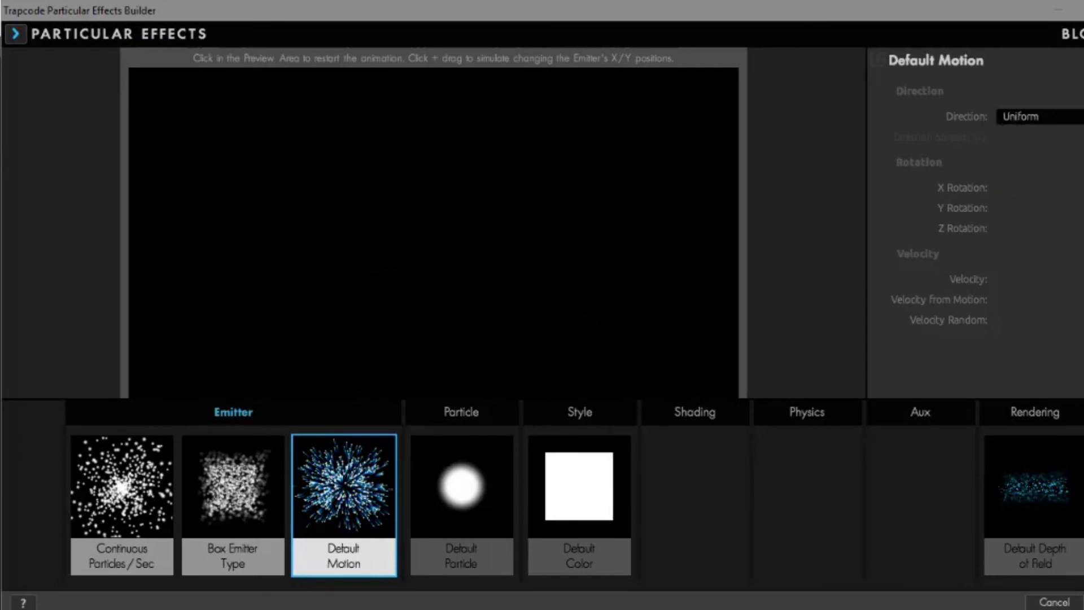
Change the particle type to Cloudlet and adjust the particle size
left_click(465, 485)
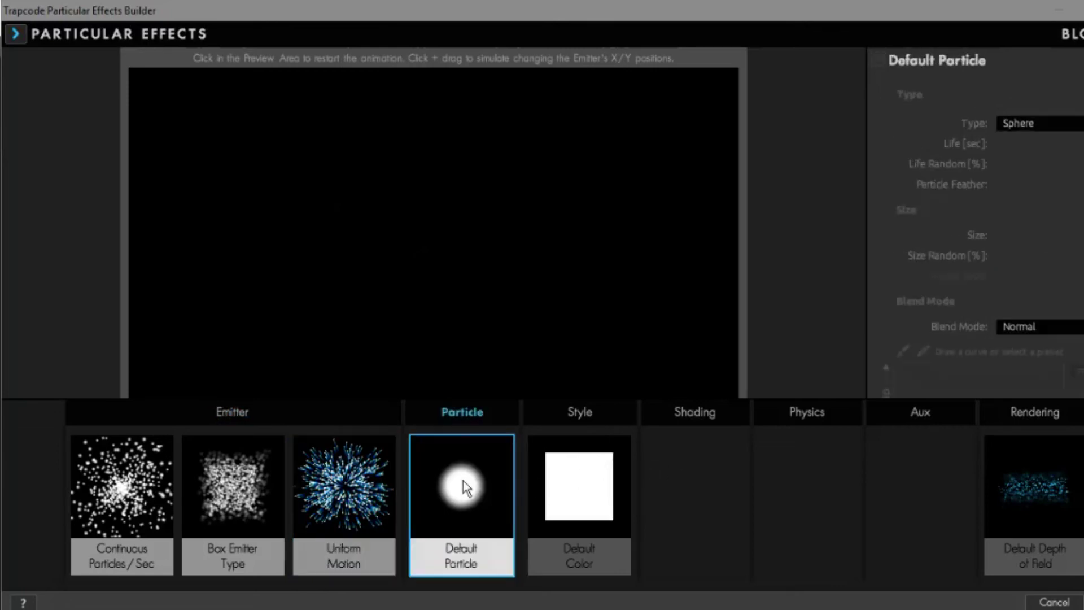
left_click(1072, 123)
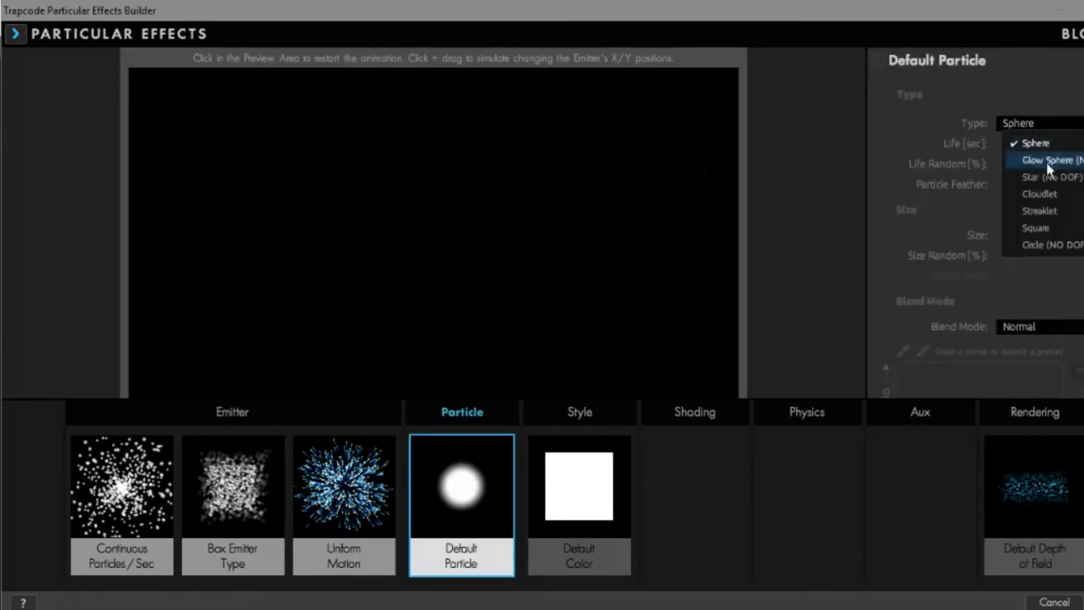
left_click(968, 193)
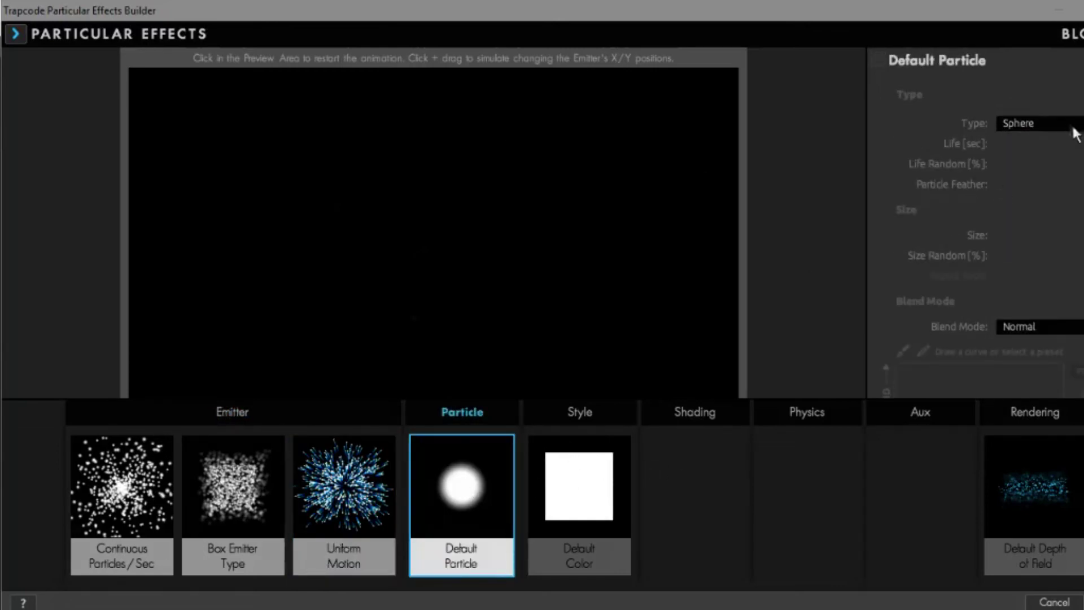
left_click(1042, 126)
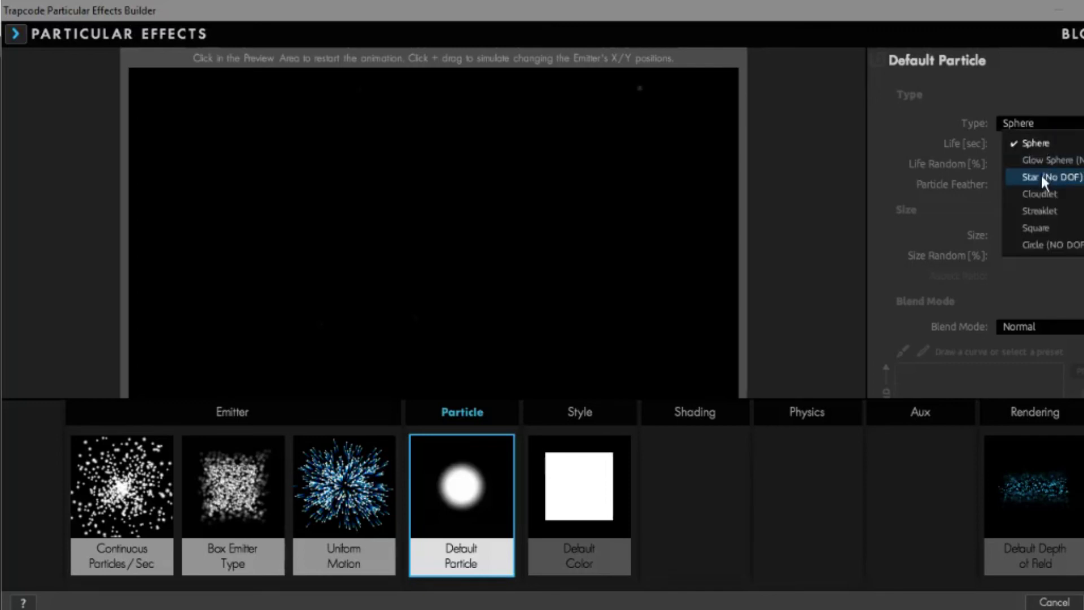
left_click(1039, 193)
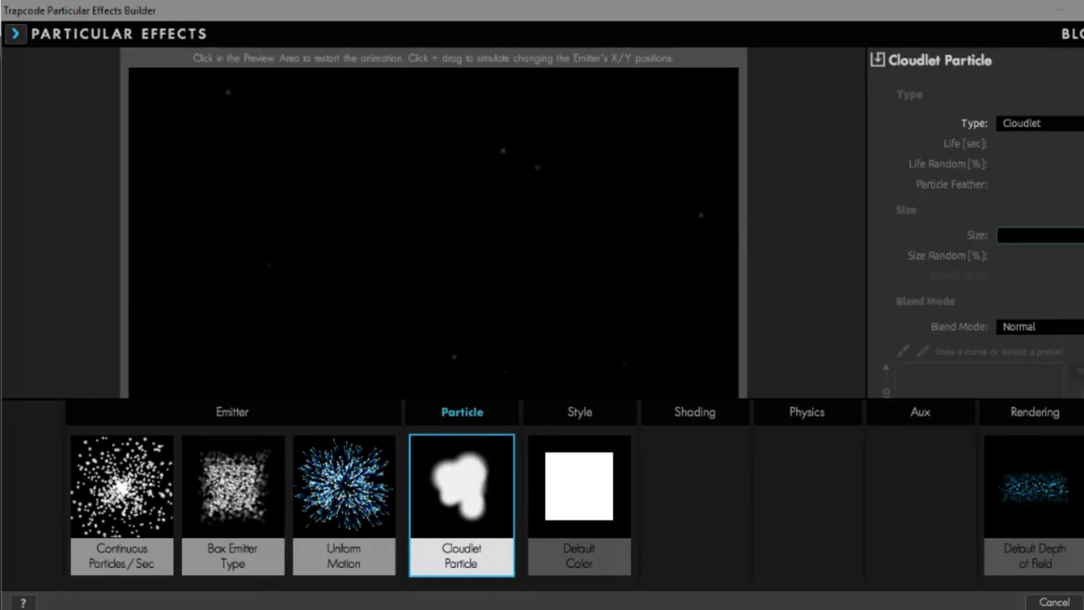
key("Return")
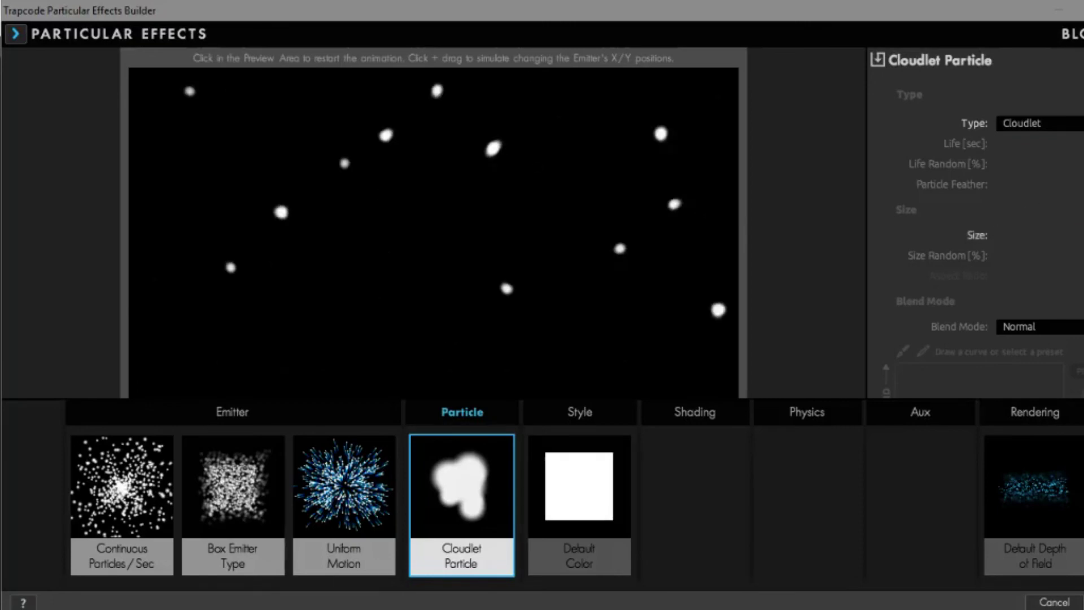
left_click(1079, 234)
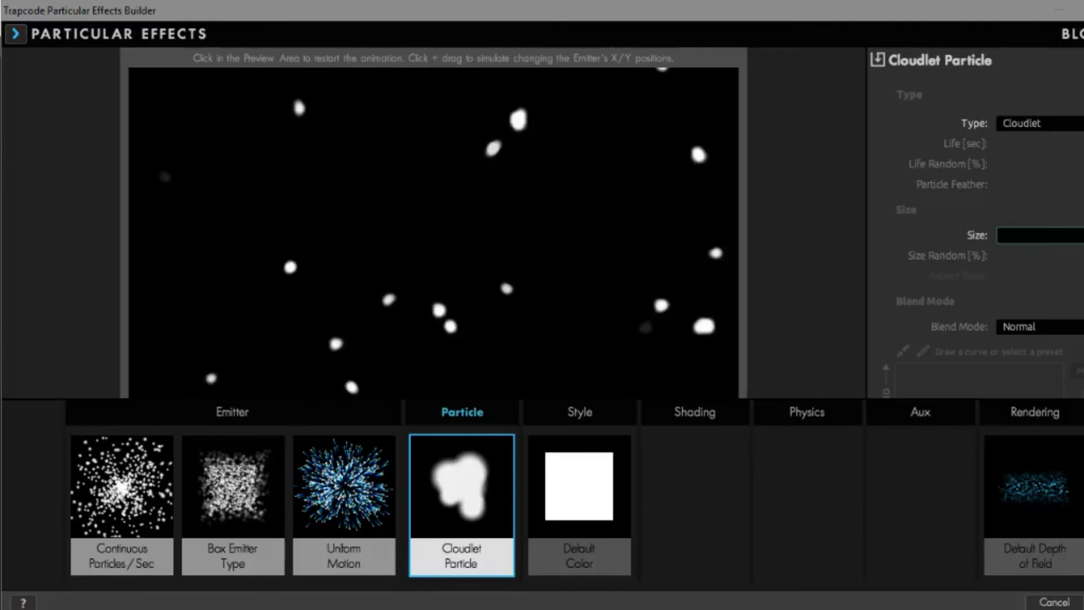
key("Return")
scroll(976, 223, "down", 4)
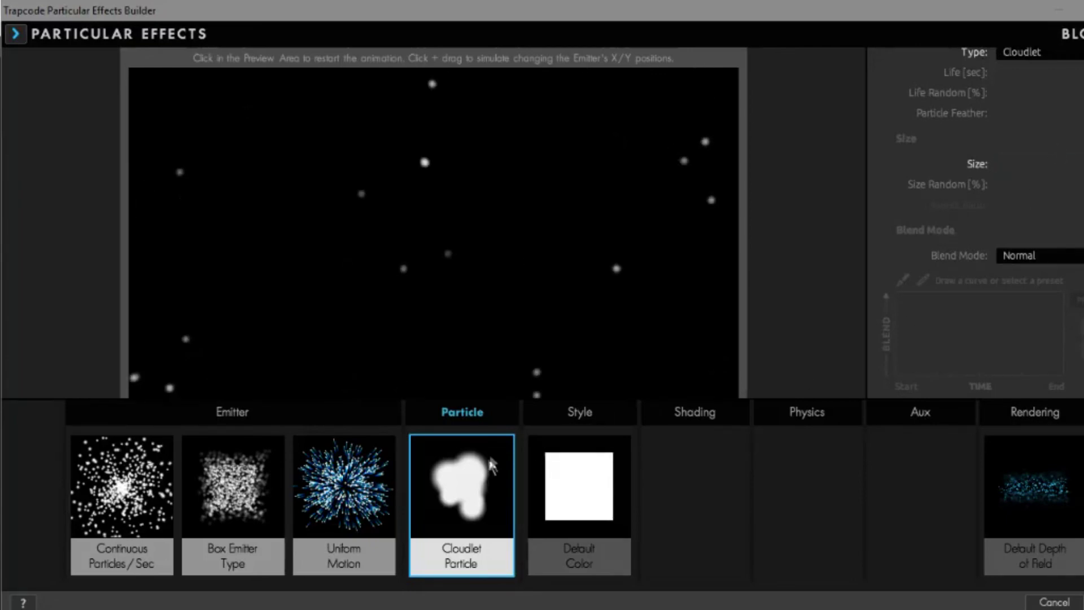
Add the Default Aux block to the particle effect and set its emission to Continuously
left_click(564, 497)
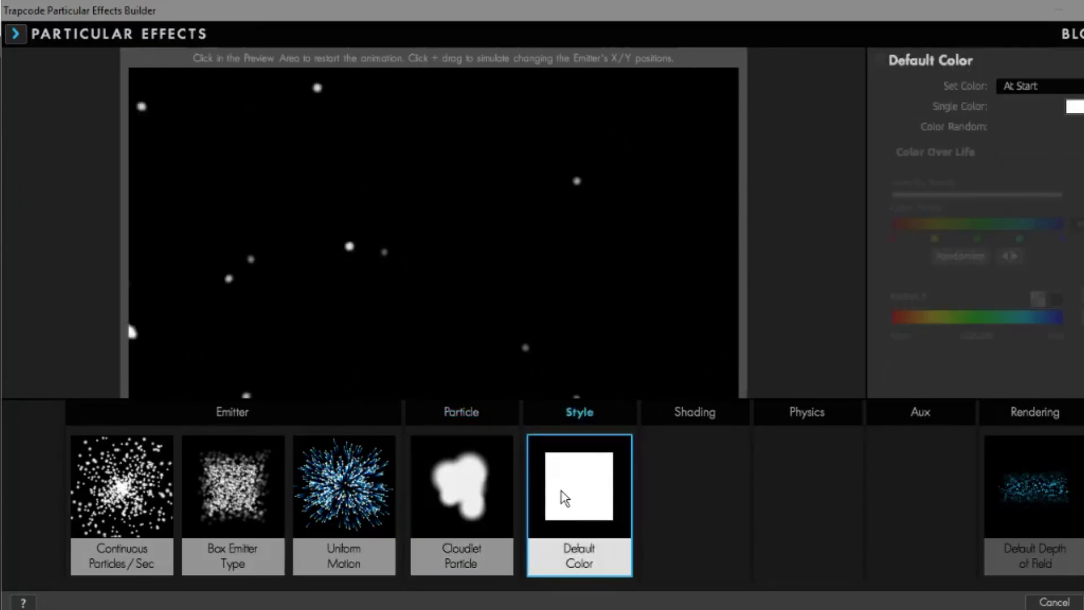
left_click(732, 485)
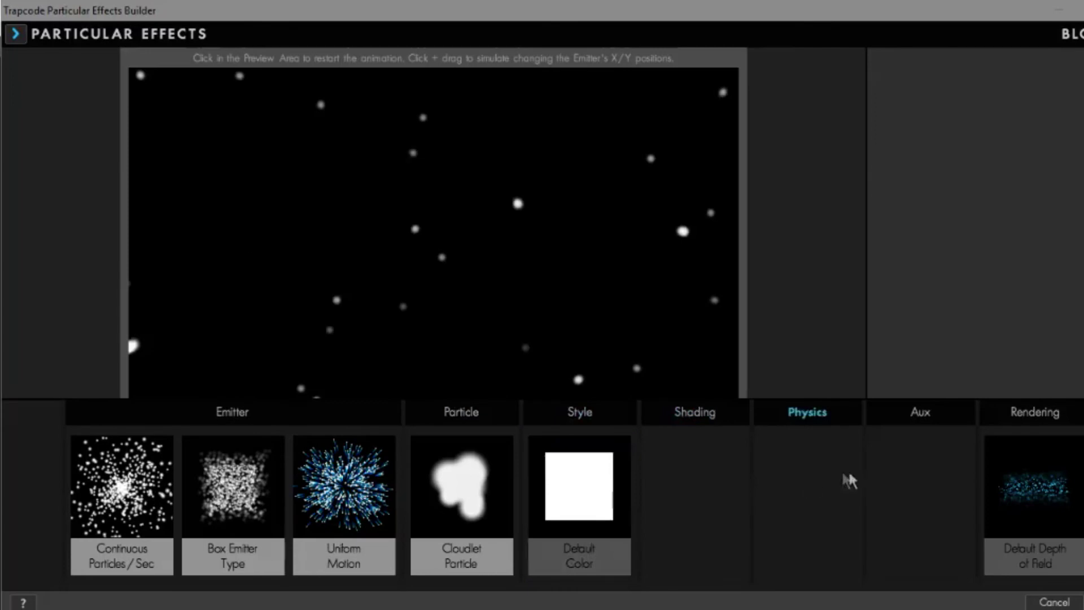
mouse_move(919, 411)
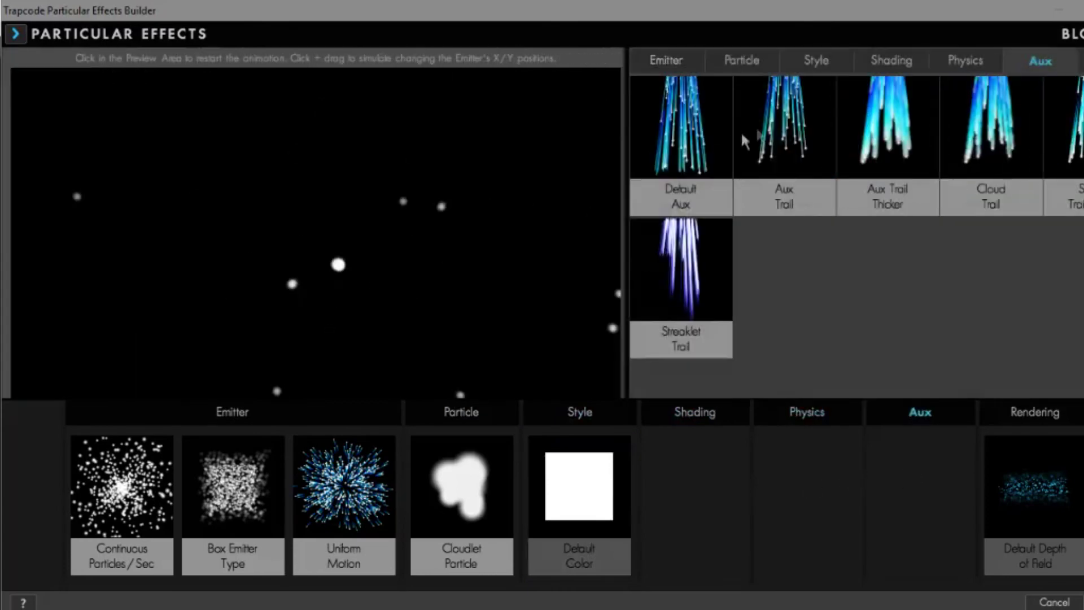
left_click(689, 152)
left_click(1010, 86)
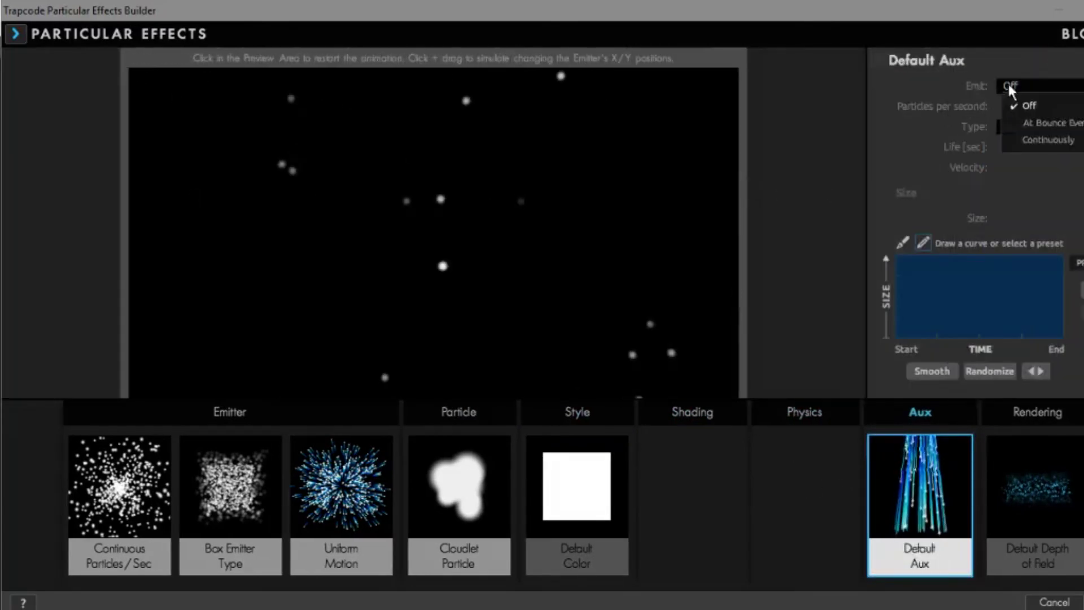
left_click(1022, 138)
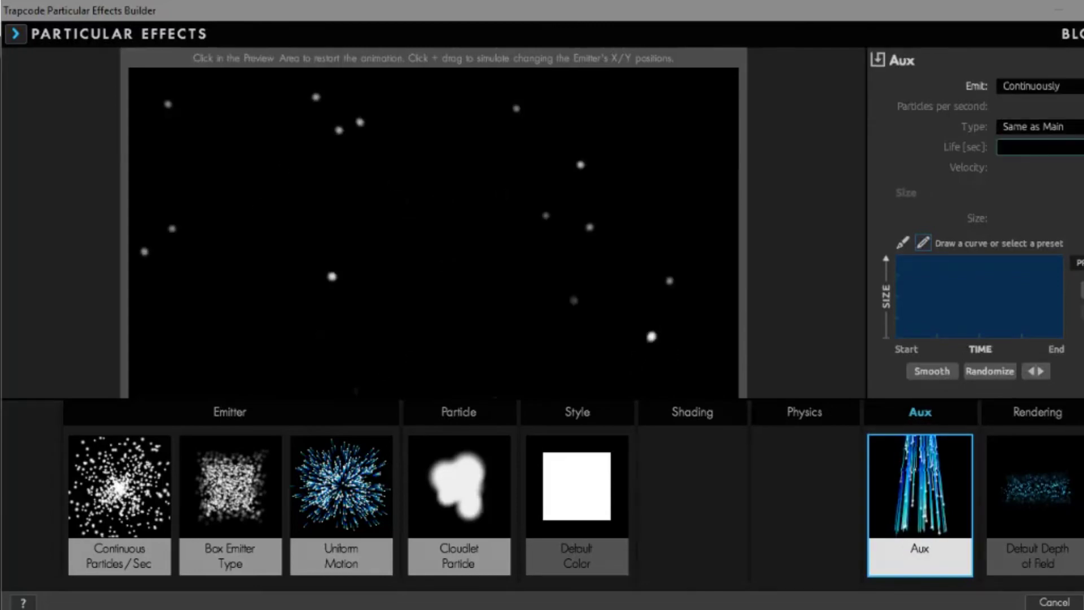
left_click(1029, 127)
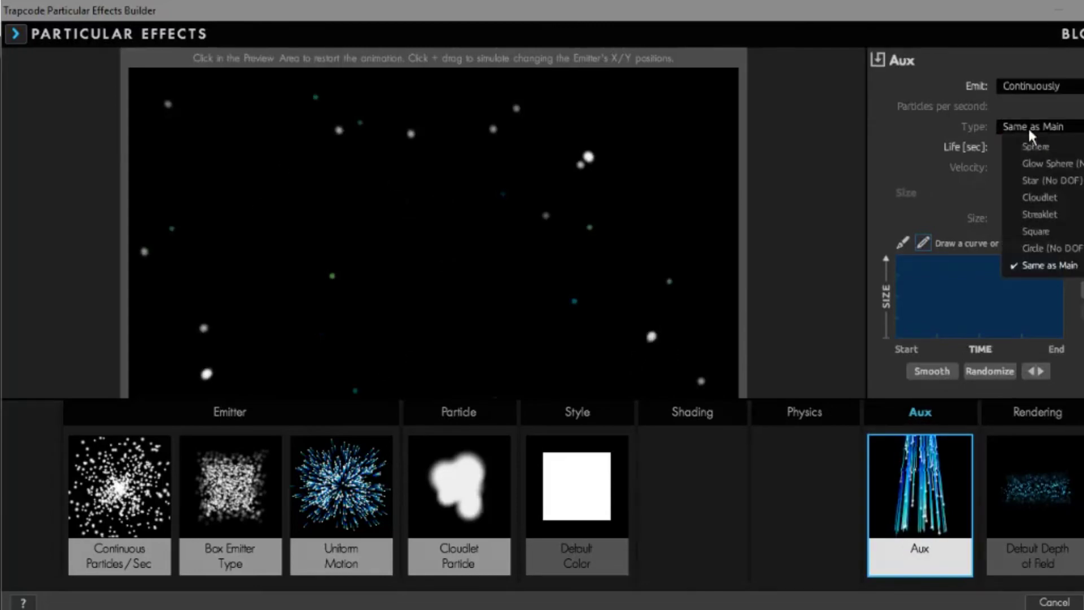
left_click(935, 144)
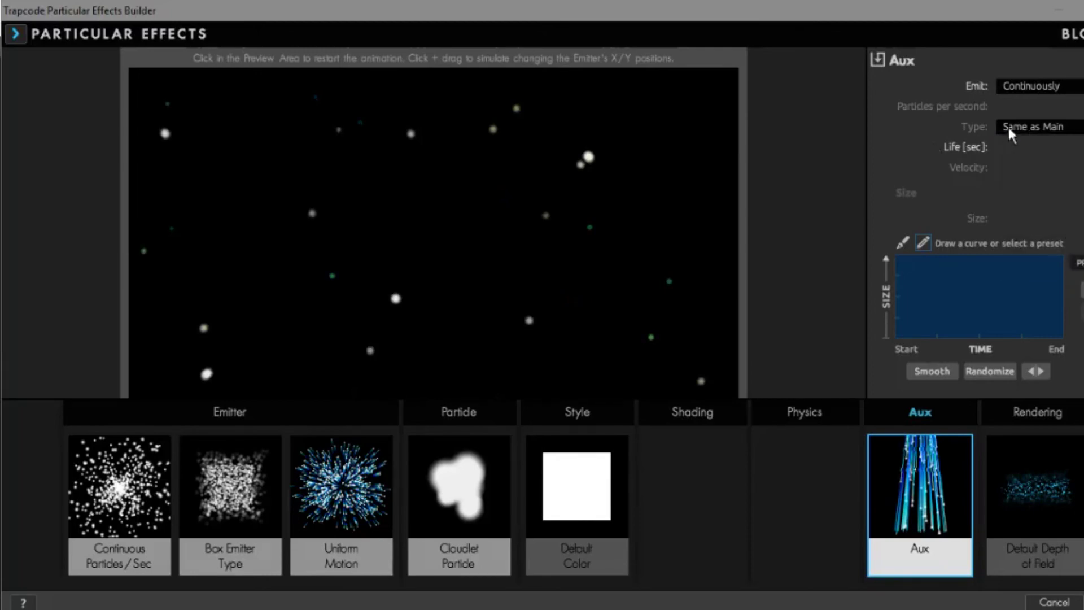
Change the main particle type to Sphere
left_click(477, 468)
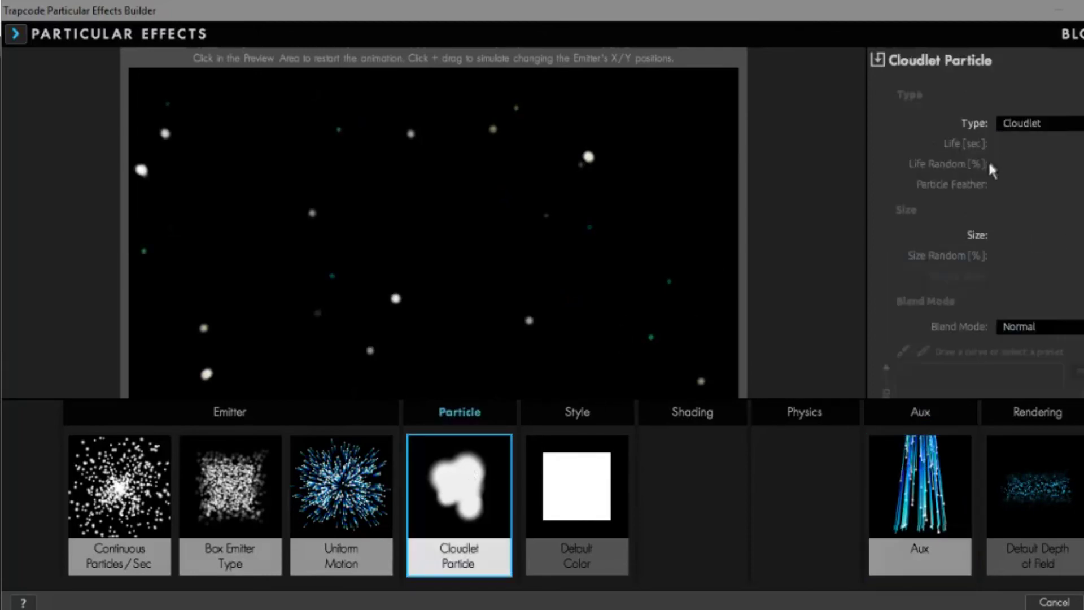
left_click(1028, 123)
left_click(1036, 143)
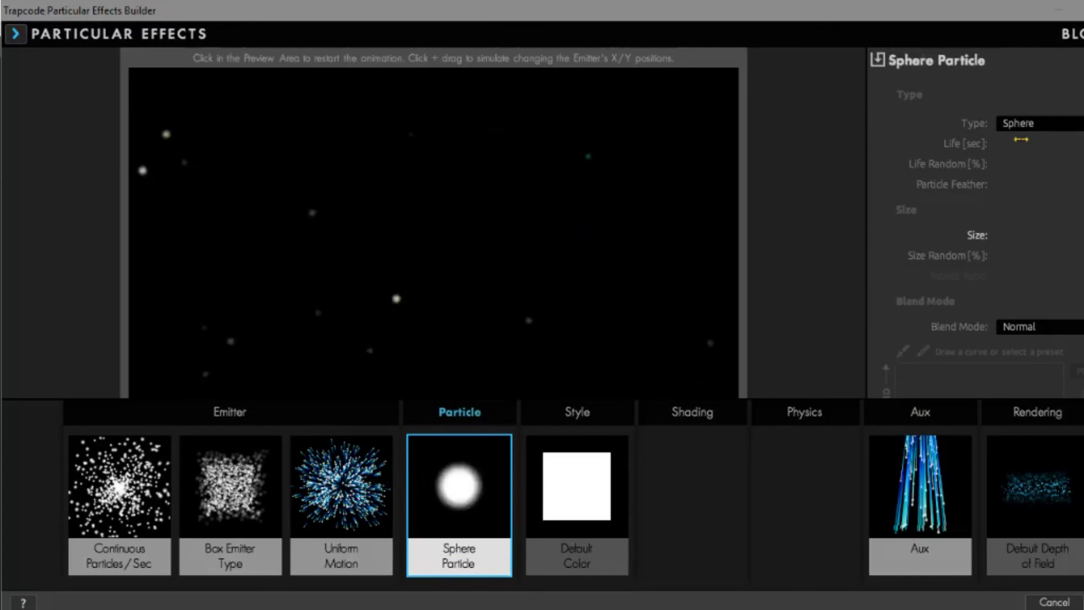
Keep the Aux particles emitting continuously and set their type to Cloudlet
left_click(898, 468)
left_click(1025, 86)
left_click(1033, 138)
left_click(1029, 127)
left_click(1037, 196)
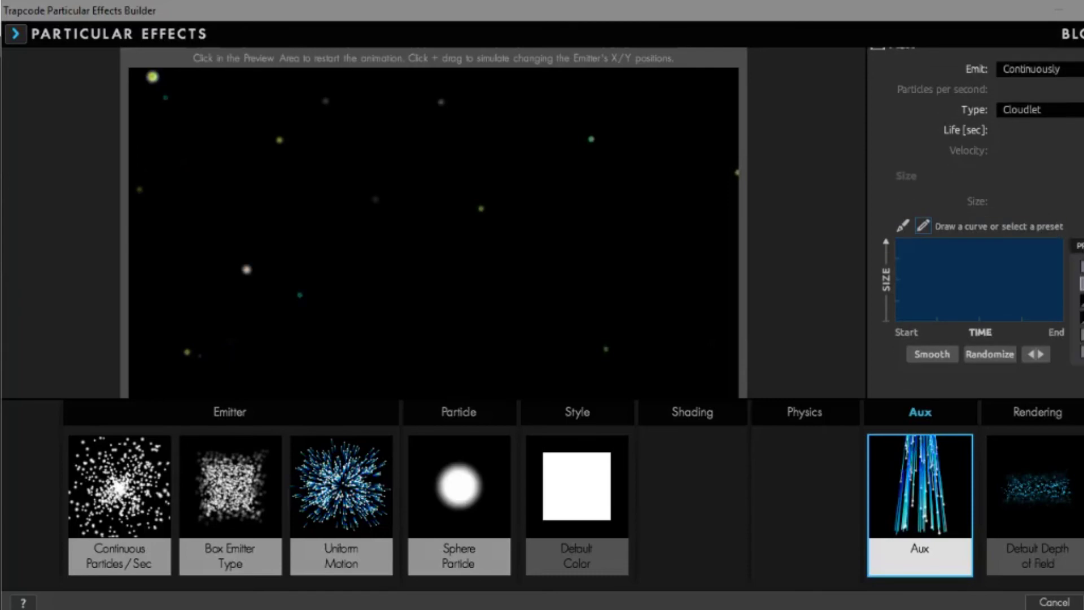
Apply the linear fall-off preset to both the Aux size and Aux opacity curves over life
left_click(1081, 283)
scroll(1048, 291, "down", 13)
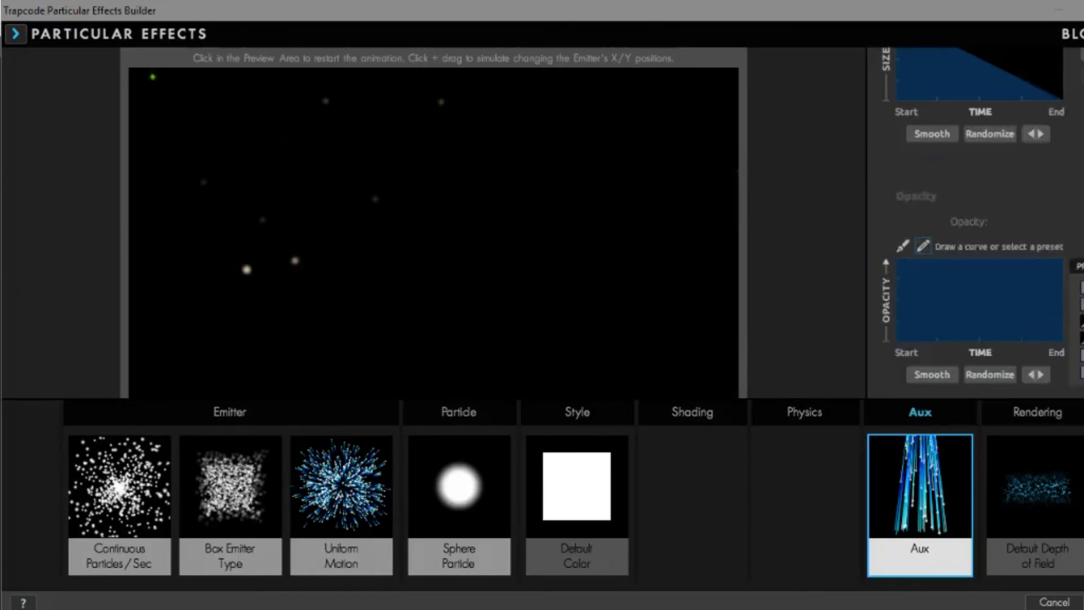
left_click(1081, 291)
scroll(1043, 298, "up", 12)
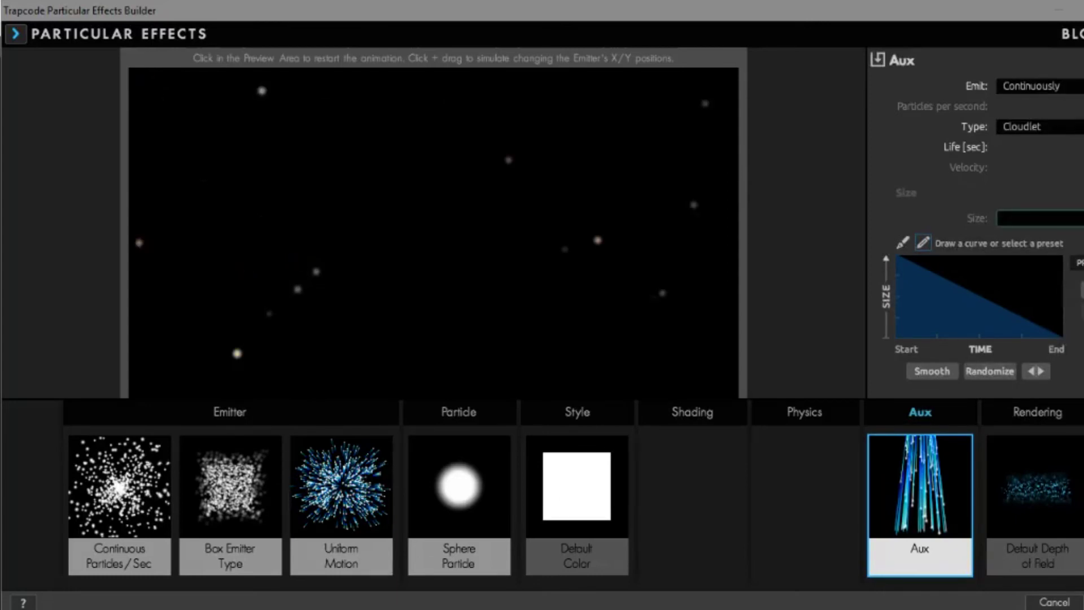
Apply the white-to-cyan-to-blue preset to the Aux Color Over Life ramp
scroll(1061, 203, "down", 12)
scroll(1080, 218, "down", 5)
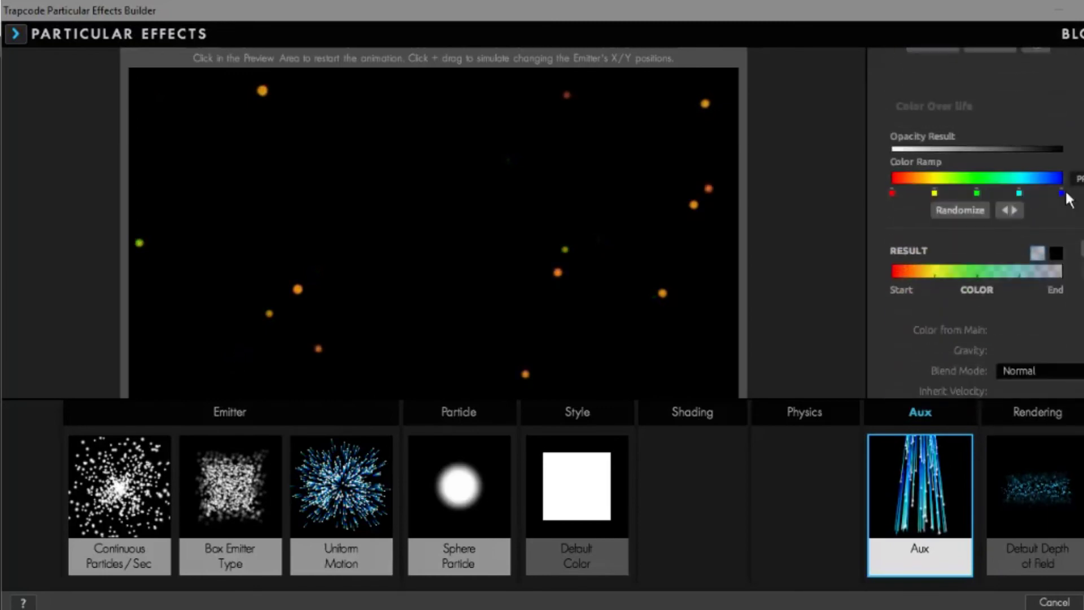
left_click(1078, 180)
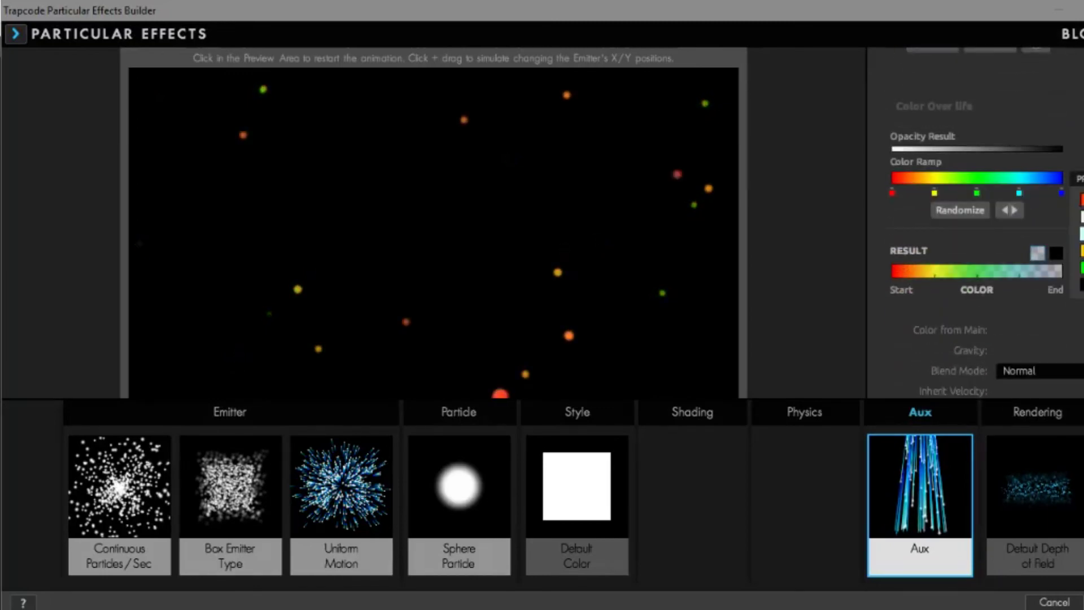
left_click(1082, 233)
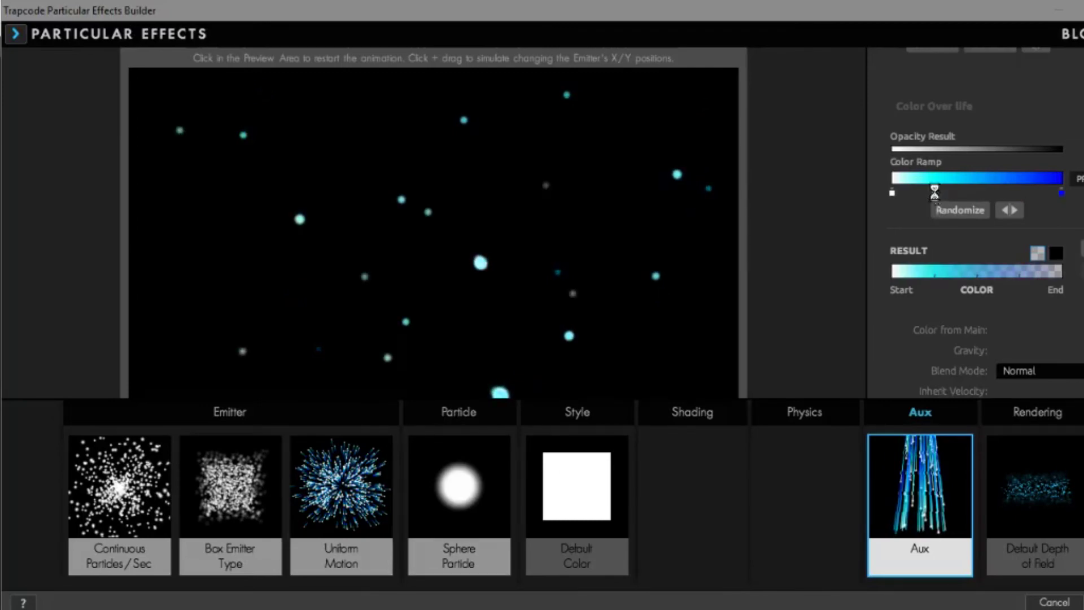
Recolor the Aux ramp's middle stop to sky blue (Red 16, Green 162, Blue 239) and darken its blue end stop
double_click(934, 191)
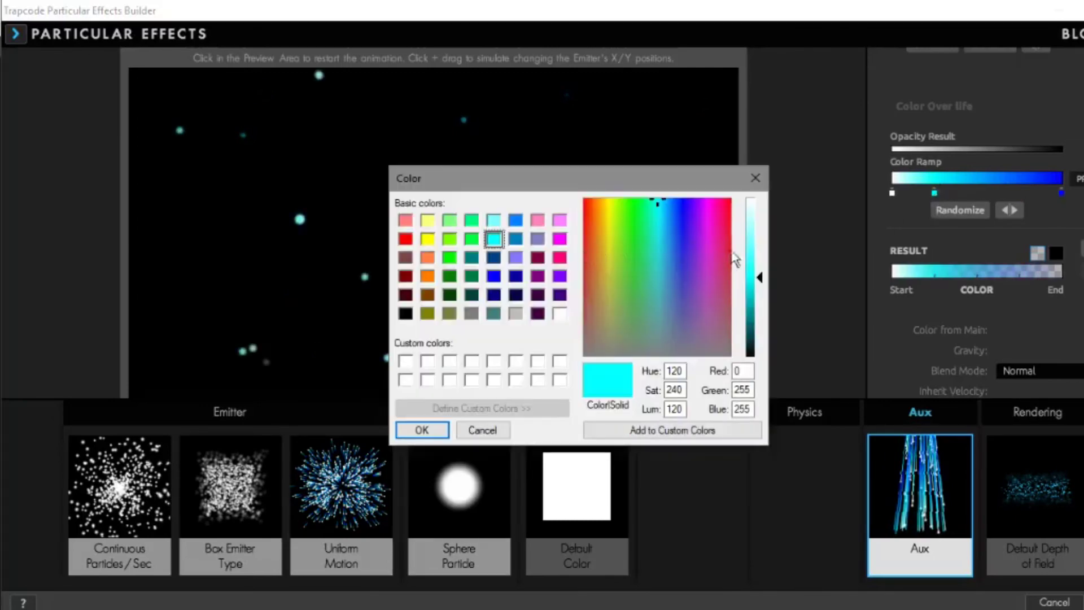
left_click(668, 218)
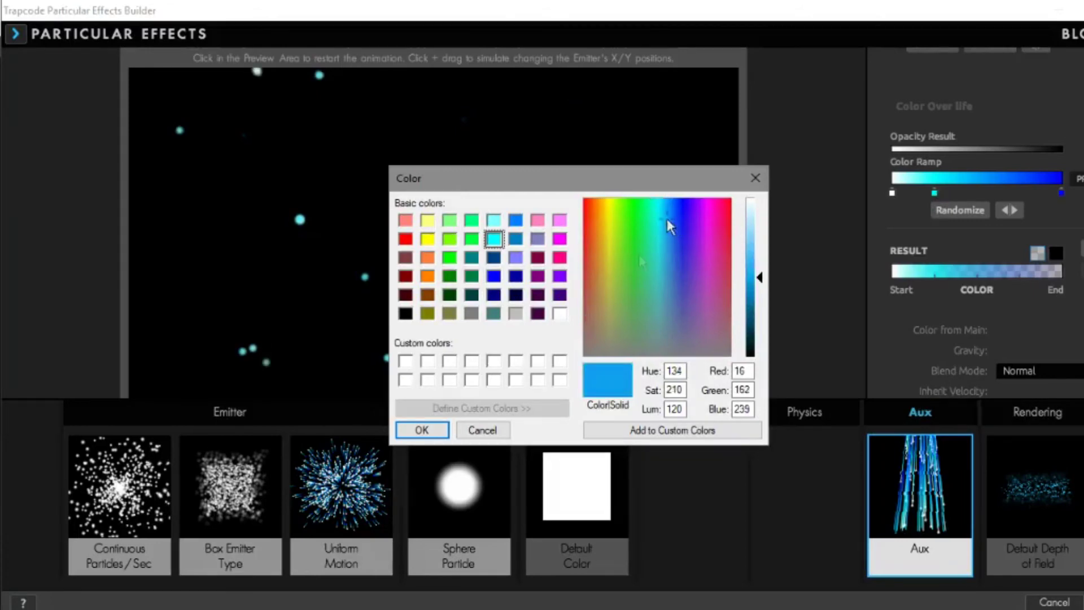
left_click(423, 430)
scroll(937, 227, "up", 3)
double_click(1061, 362)
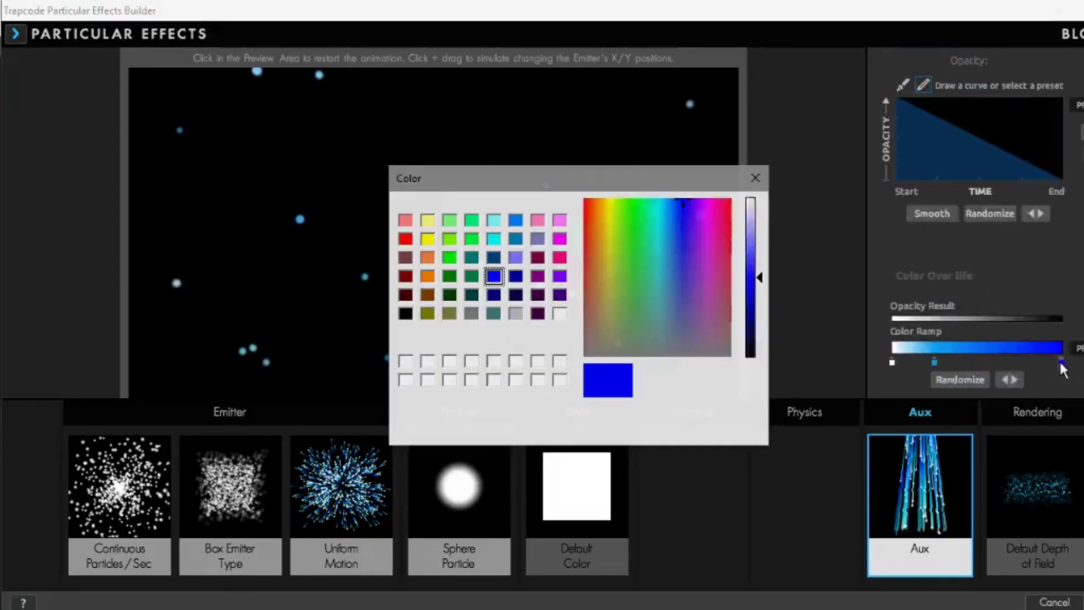
left_click(749, 299)
left_click(422, 430)
scroll(975, 262, "up", 4)
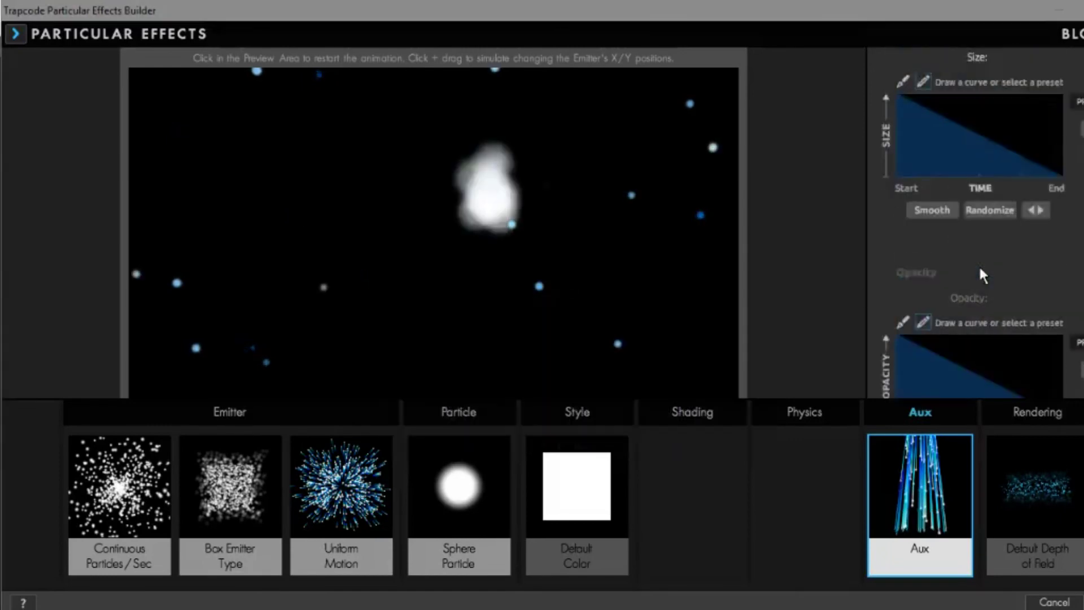
scroll(981, 273, "up", 3)
Add the Default Air block from the Physics presets to the particle effect
left_click(806, 471)
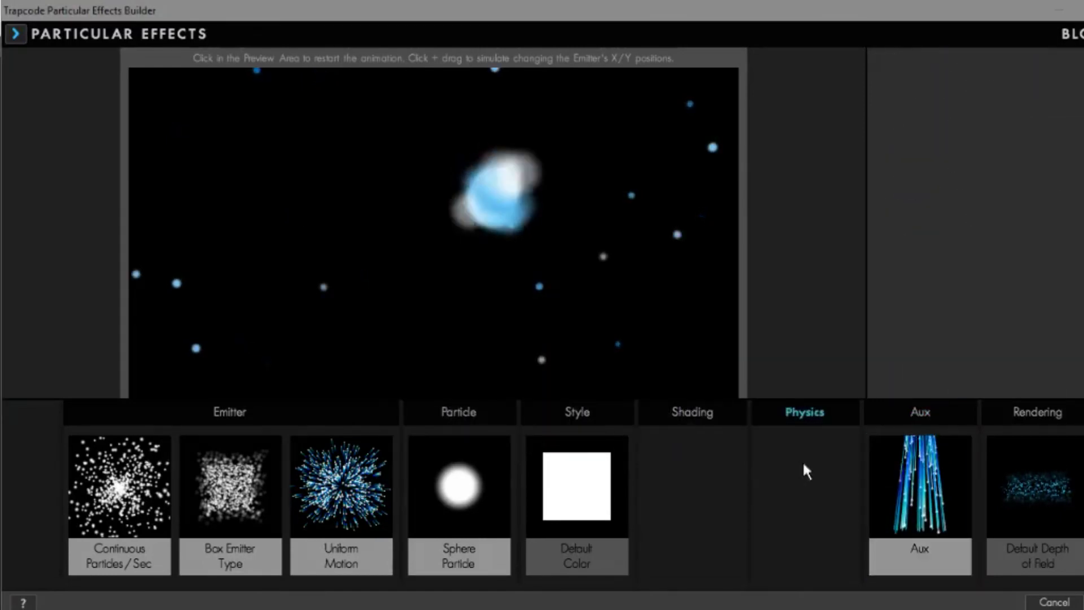
scroll(682, 252, "down", 3)
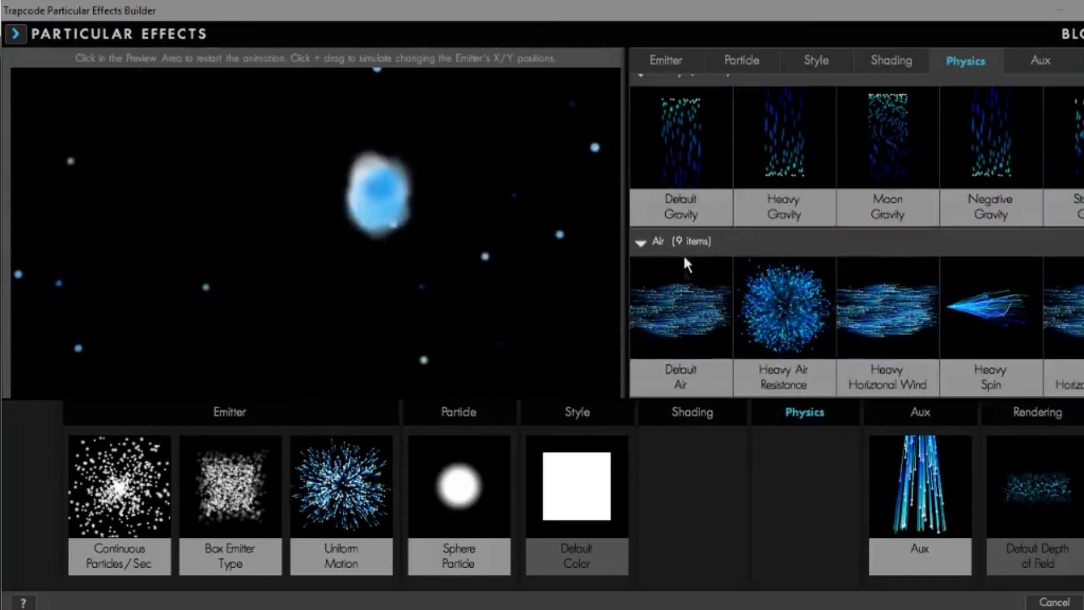
left_click(681, 293)
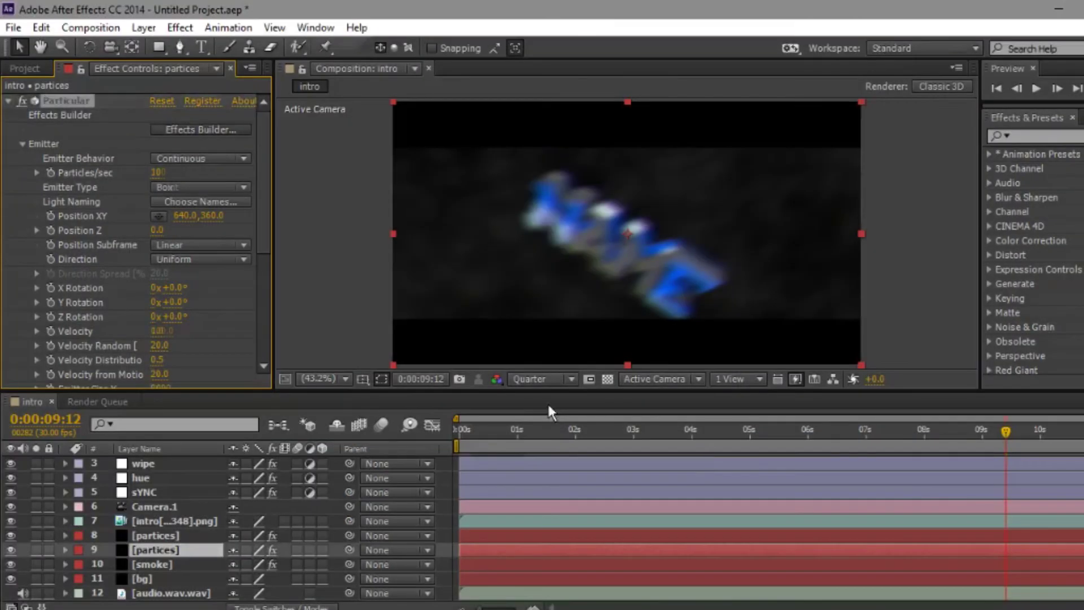
On the upper partices layer, set Particular's Particles/sec to 15 and the emitter type to Box
left_click(156, 535)
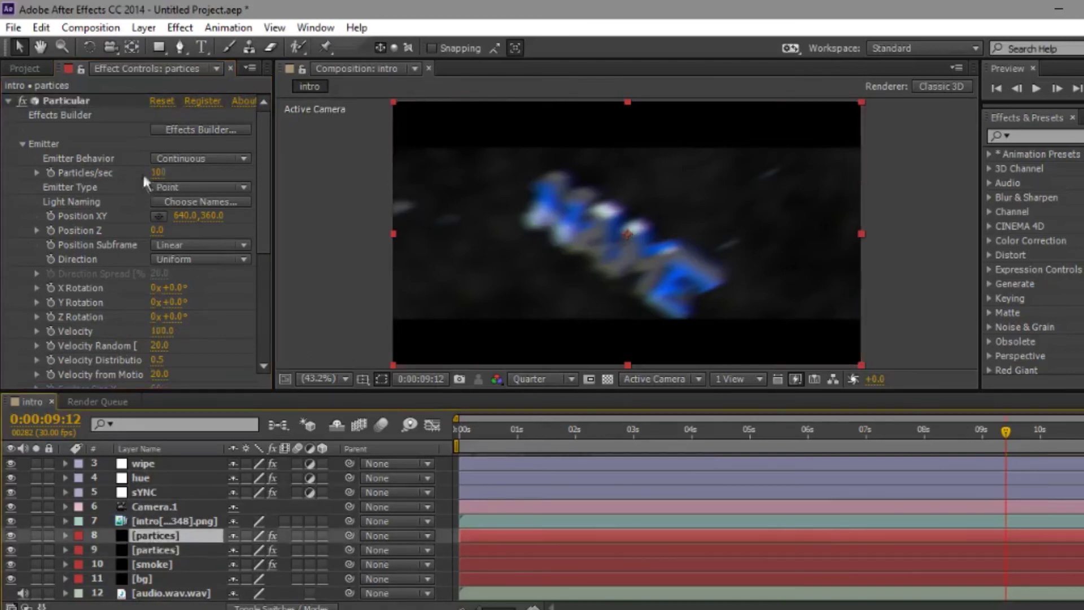
left_click(159, 175)
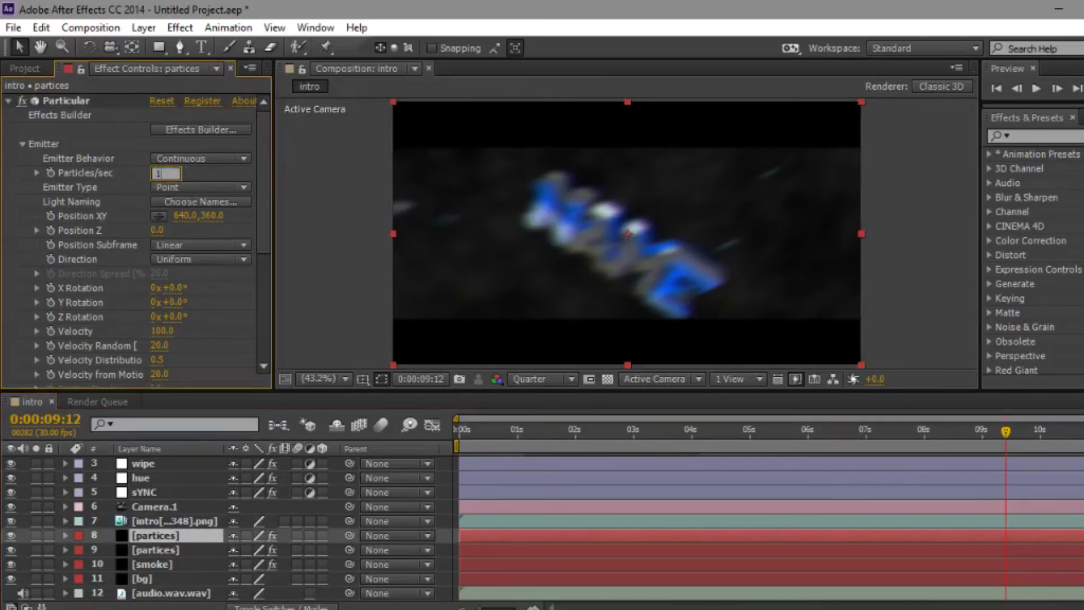
type("15")
scroll(40, 266, "down", 3)
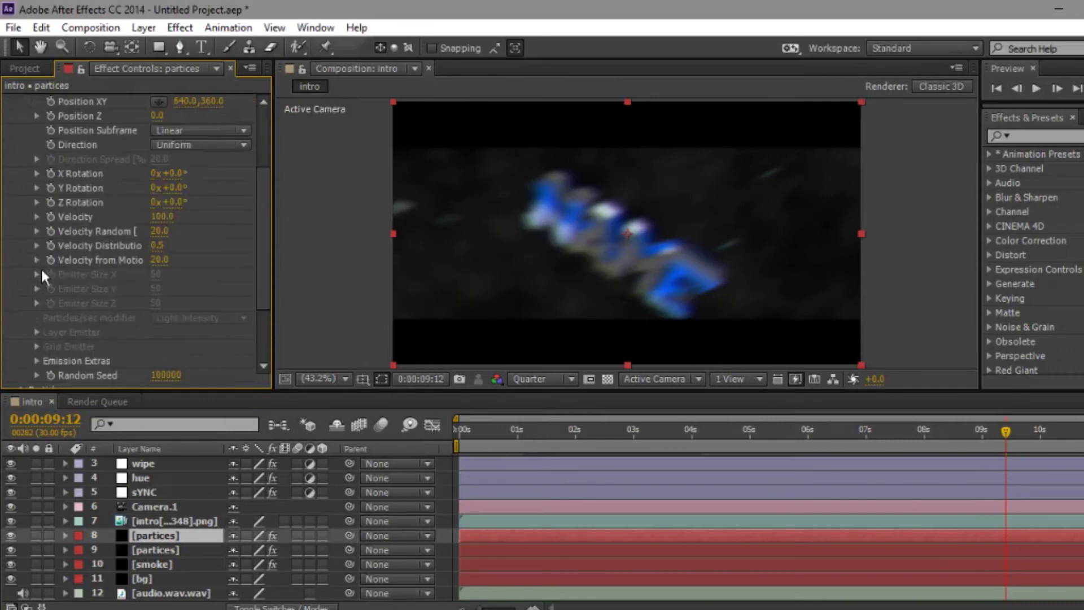
left_click(166, 130)
left_click(115, 180)
scroll(157, 206, "up", 3)
left_click(166, 186)
left_click(183, 222)
scroll(125, 240, "down", 3)
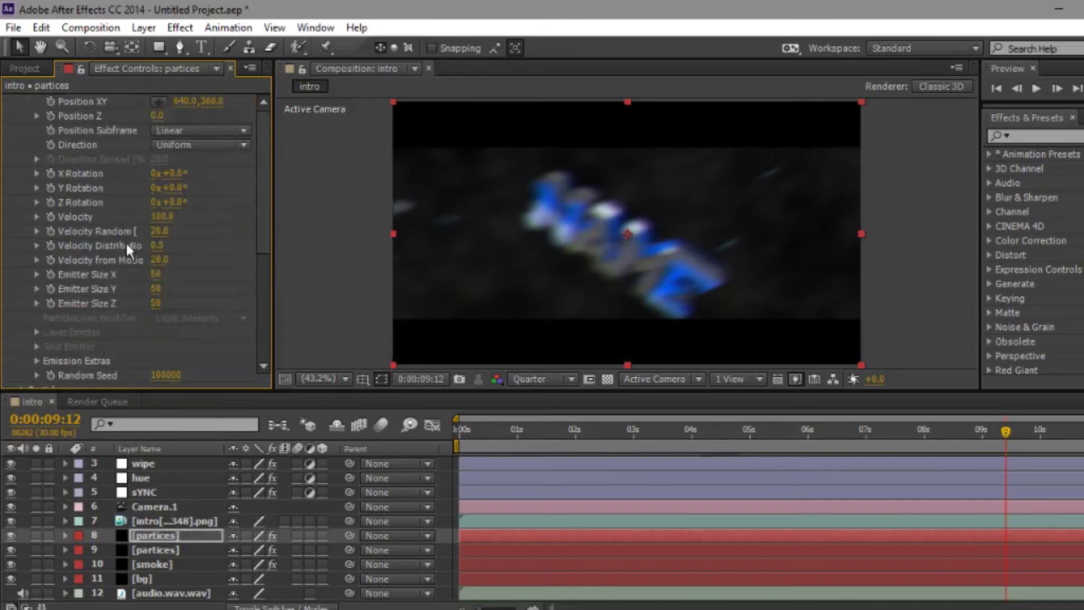
Set the upper partices layer's Emitter Size X, Y and Z to 12000 each
left_click(156, 274)
type("1250")
double_click(169, 276)
type("12000")
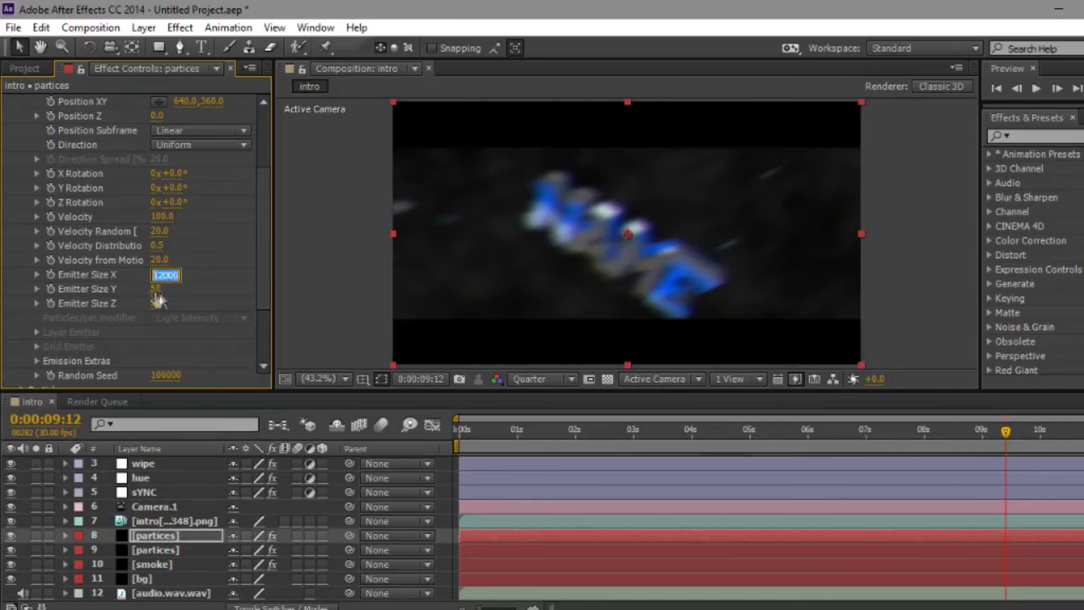
key("Return")
left_click(154, 289)
type("12000")
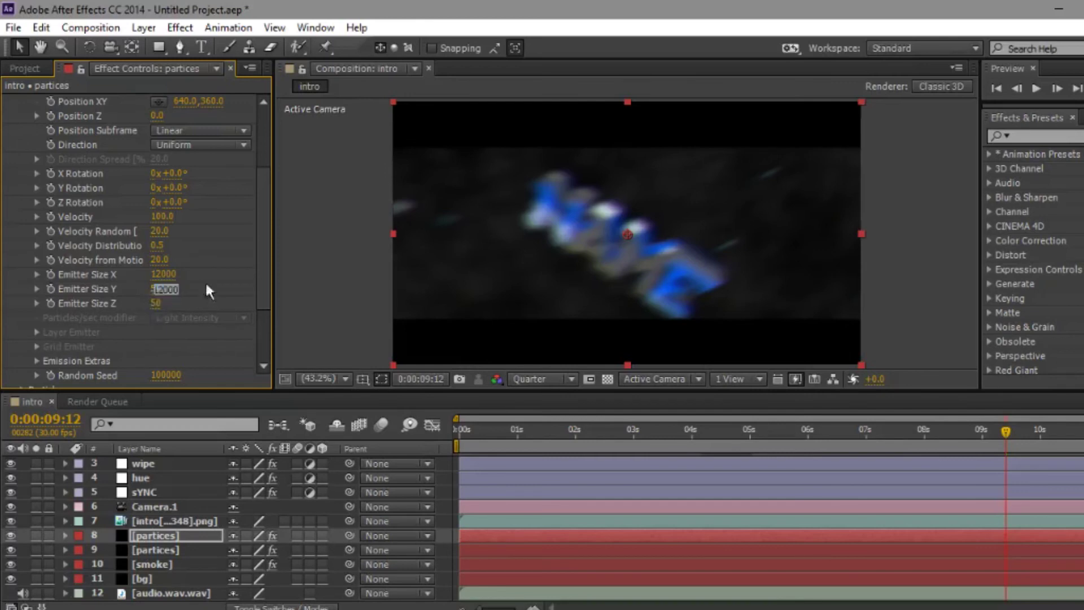
type("12000")
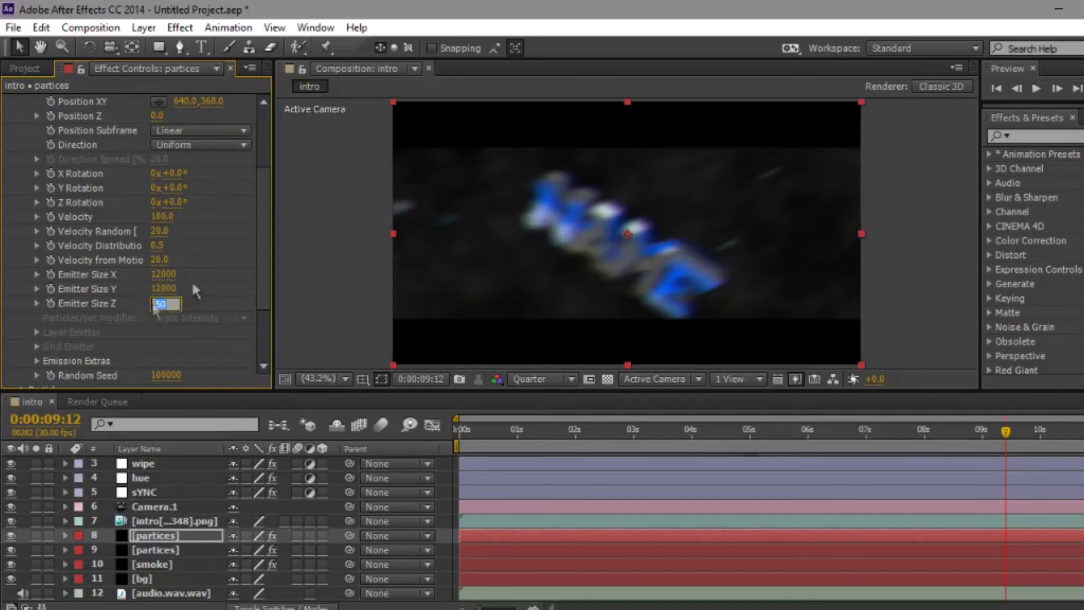
key("Return")
scroll(47, 307, "down", 3)
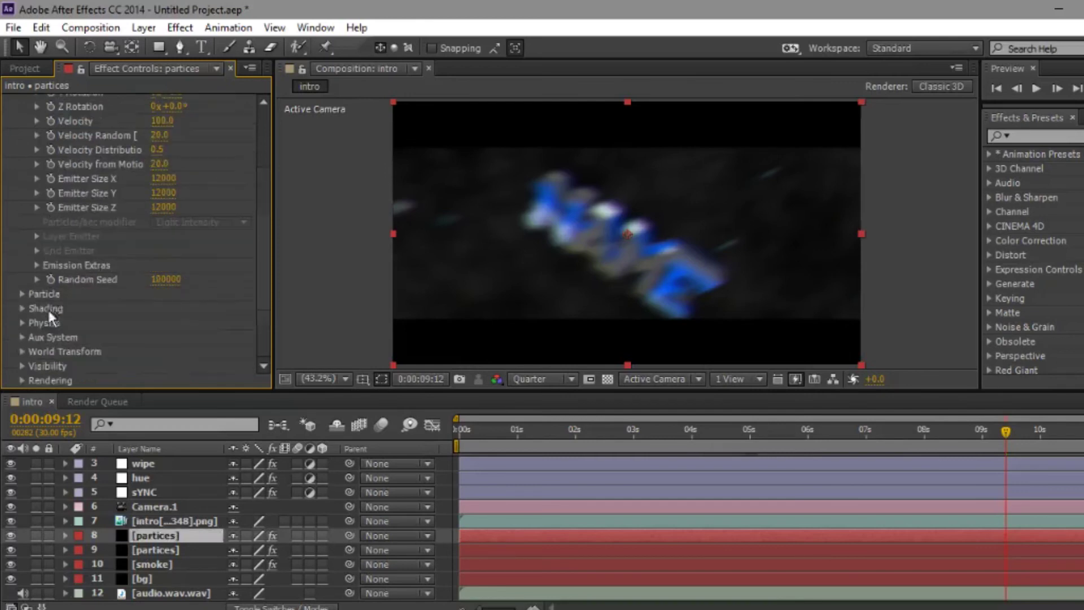
left_click(36, 265)
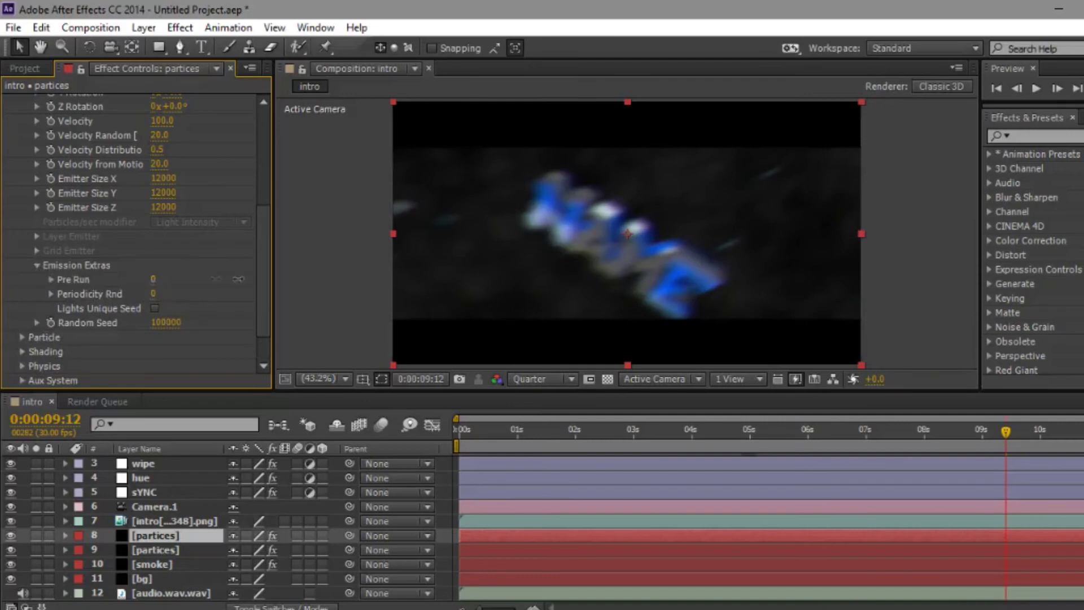
scroll(87, 276, "up", 5)
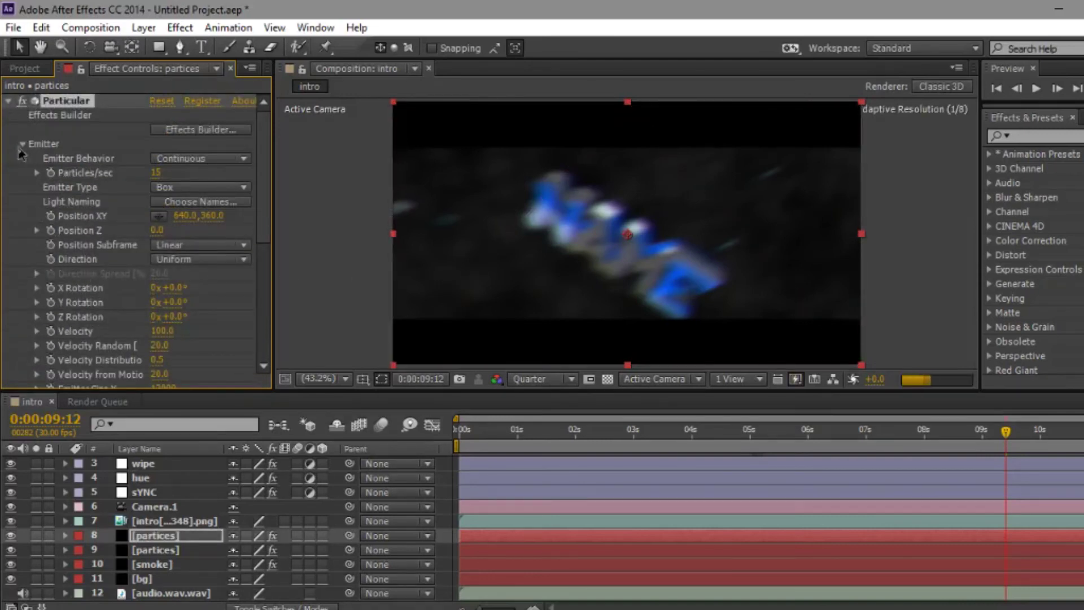
Set the particle life to 10 seconds in the upper partices layer's Particle settings
left_click(22, 144)
left_click(22, 158)
scroll(28, 180, "down", 2)
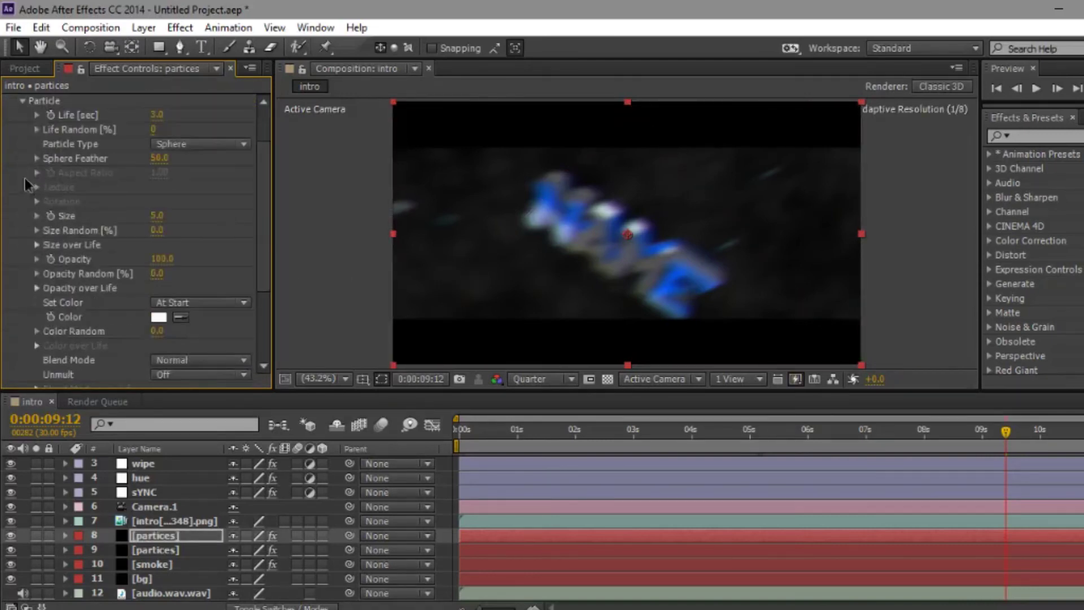
left_click(158, 115)
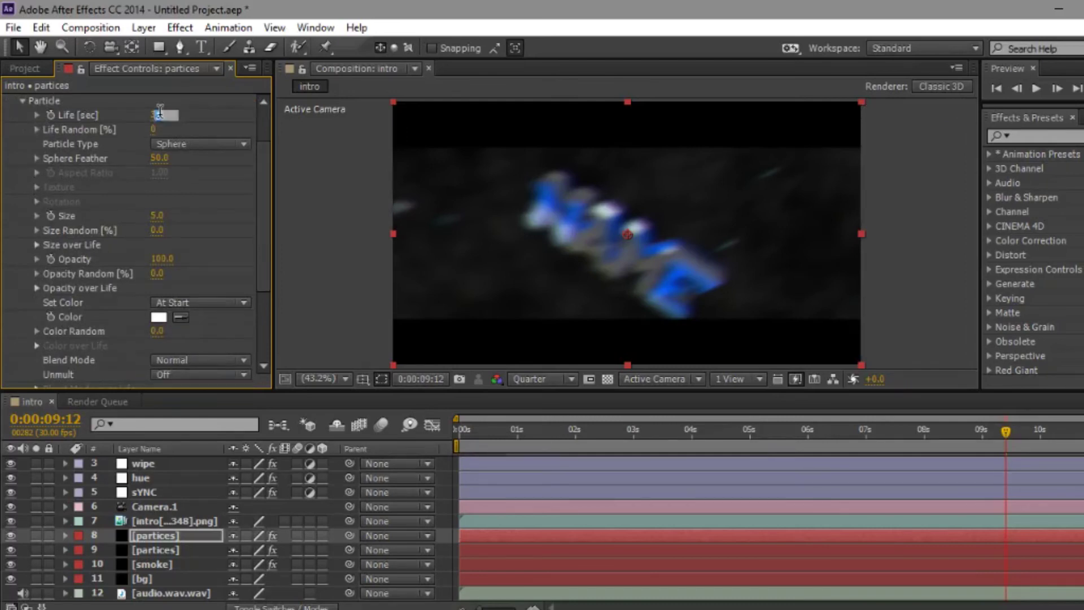
type("10")
key("Return")
Change the particle size on the upper partices layer
left_click(158, 216)
type("4")
key("BackSpace")
type("3")
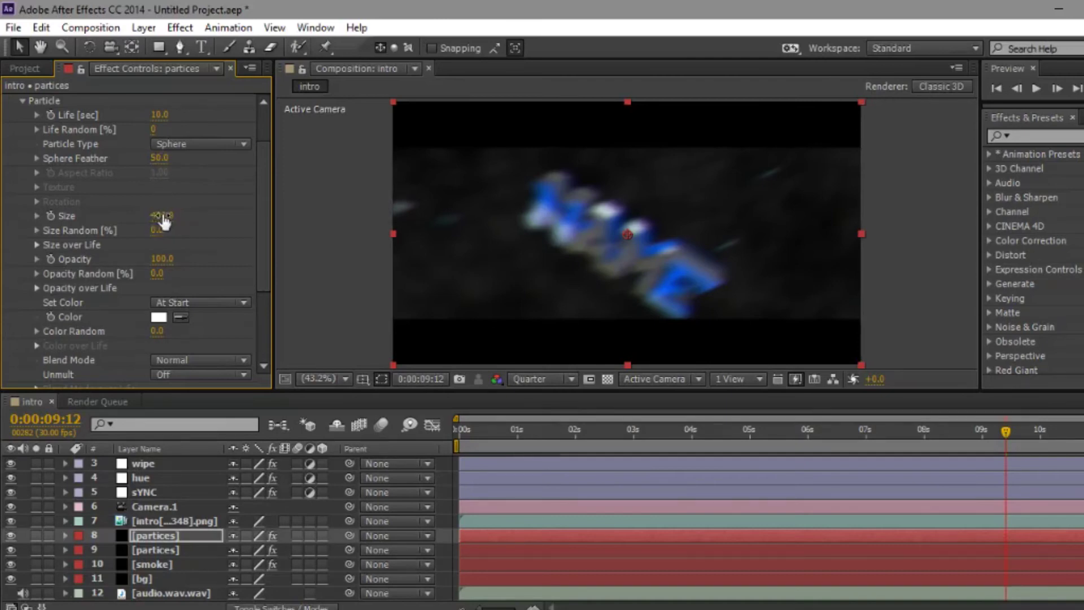
Set the particle size to 300 and the opacity to 20 on the upper partices layer
type("00")
key("Return")
left_click(162, 259)
type("20")
key("Return")
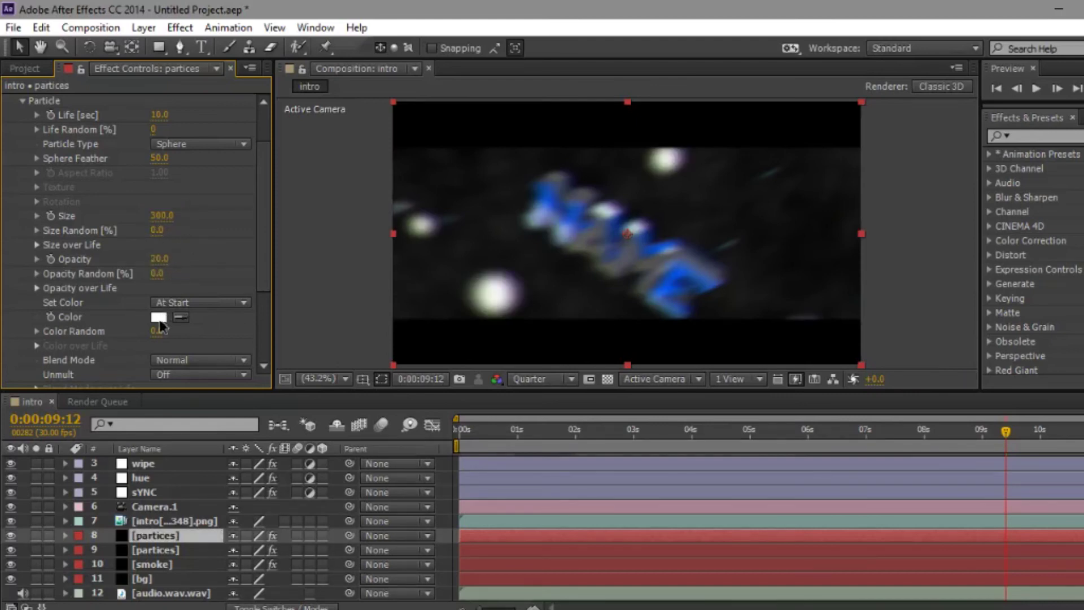
key("ctrl+s")
Change the upper partices layer's particle color to blue (2743F0)
left_click(158, 316)
left_click_drag(520, 203, 520, 276)
left_click(472, 246)
left_click(466, 214)
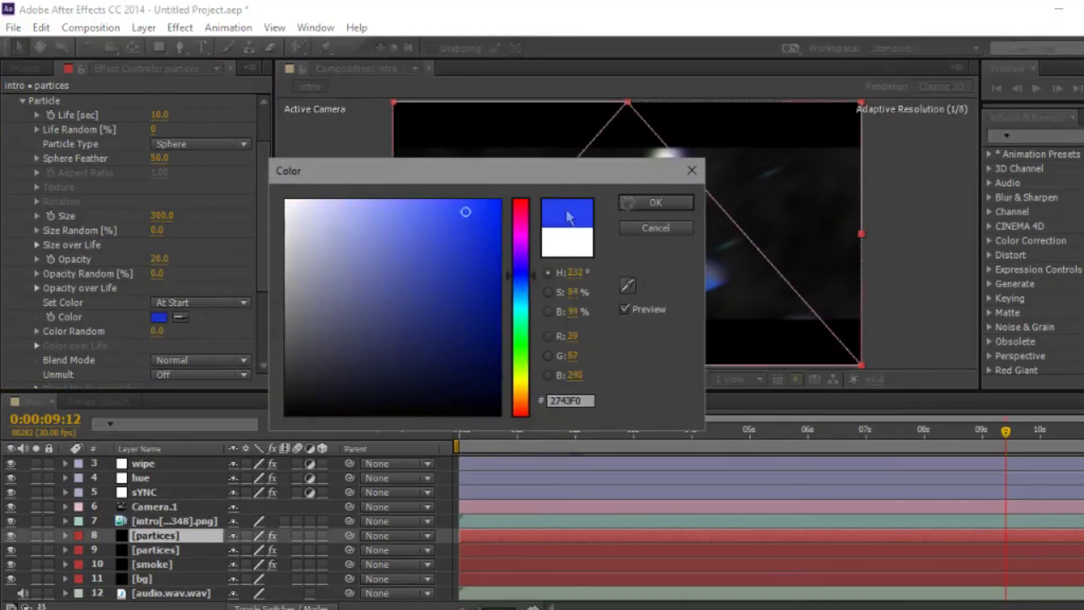
left_click(656, 202)
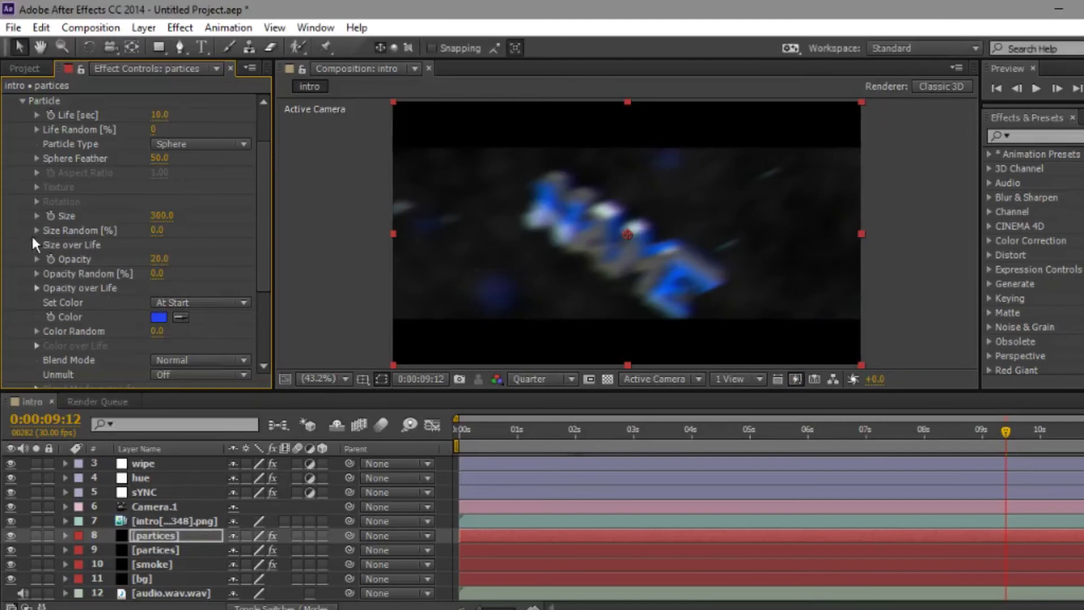
Inspect the Physics settings of the upper partices layer's Particular effect, then collapse the effect
scroll(32, 240, "up", 3)
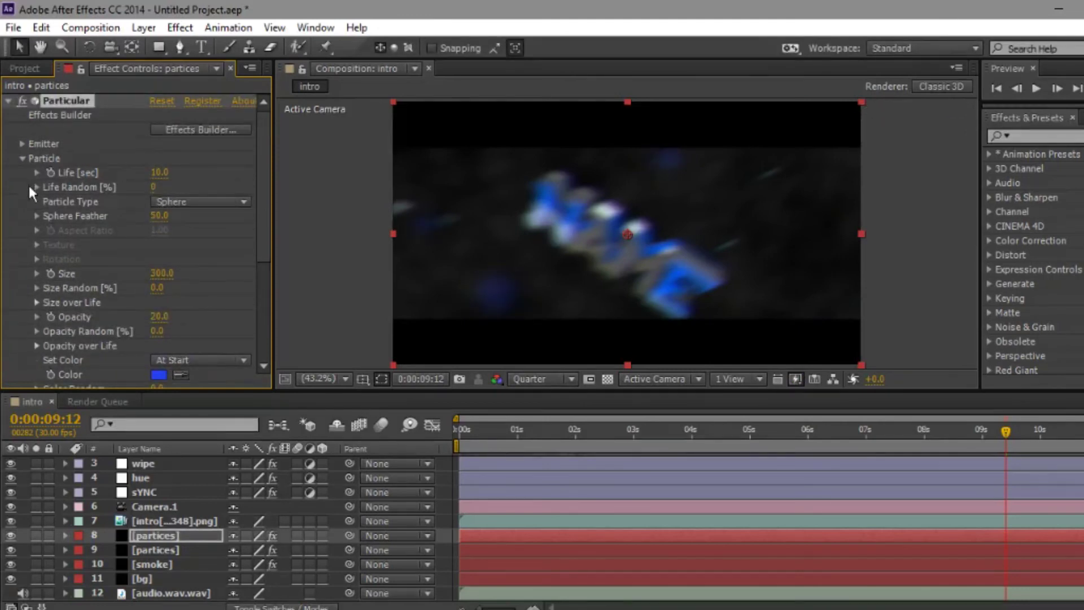
left_click(23, 157)
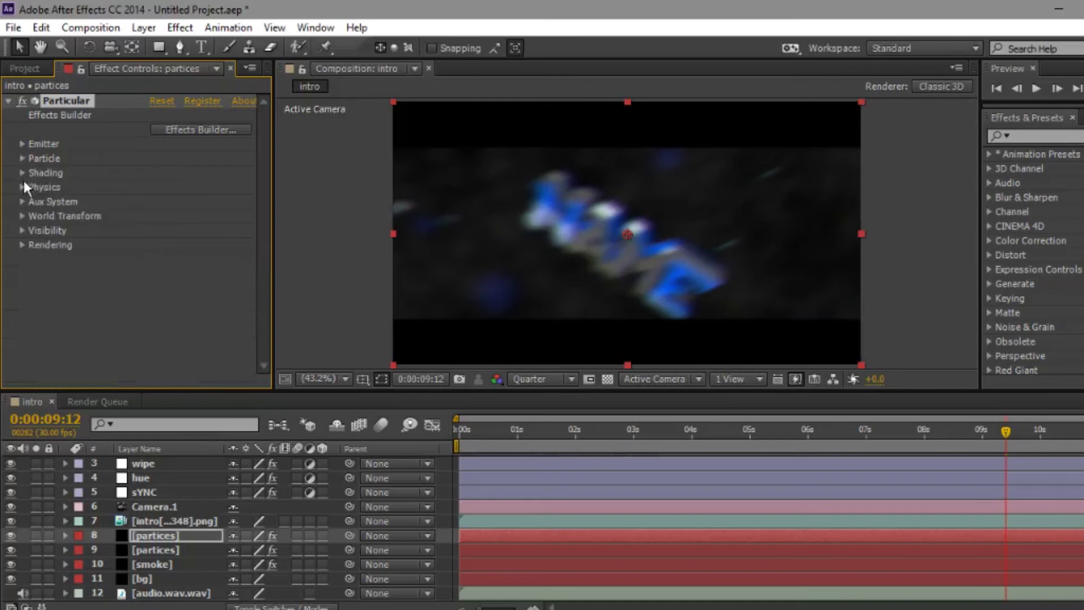
left_click(22, 191)
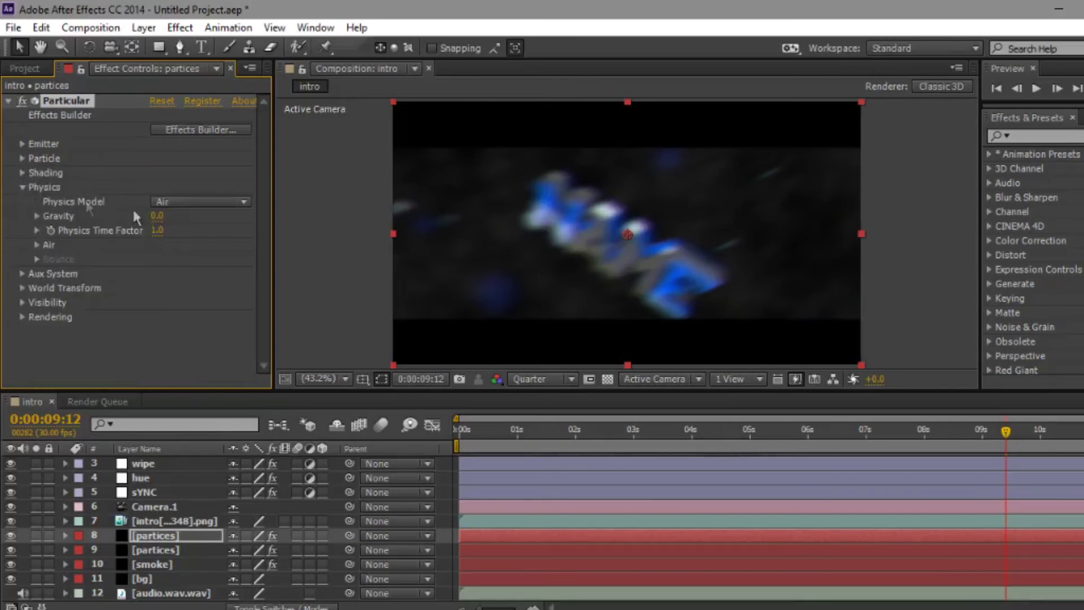
left_click(157, 218)
left_click(9, 101)
left_click(9, 101)
left_click(8, 101)
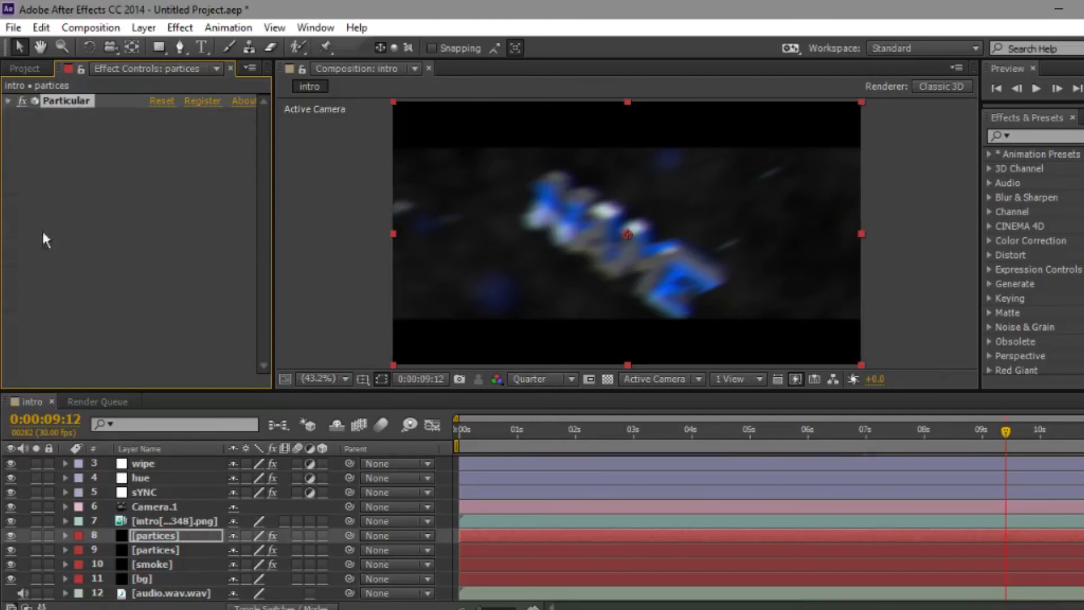
Play a RAM preview of the intro composition to check the smoke and particles
left_click(22, 506)
scroll(181, 538, "up", 2)
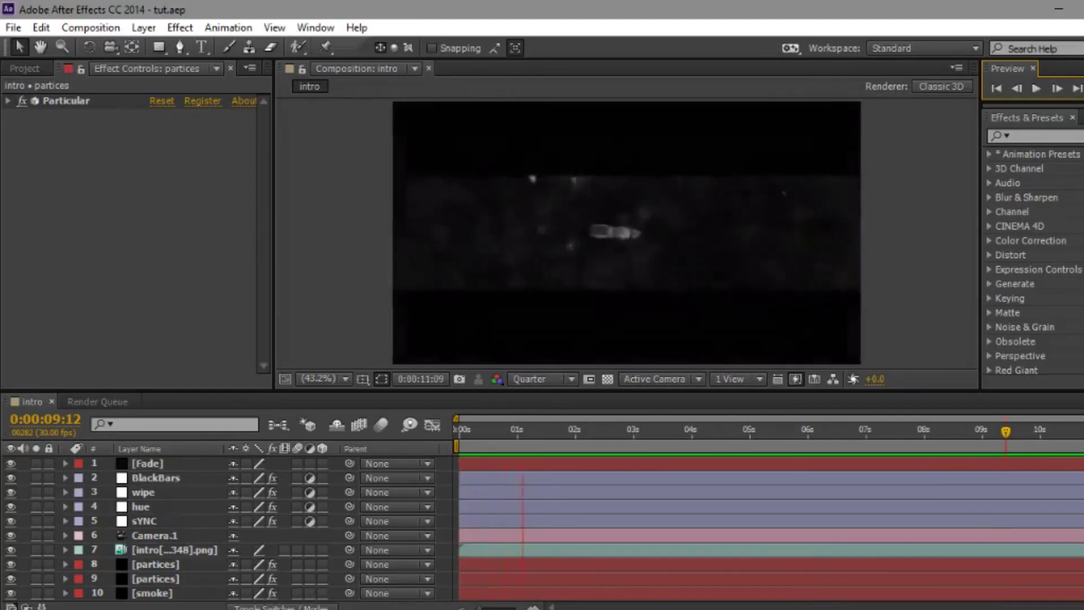
key("space")
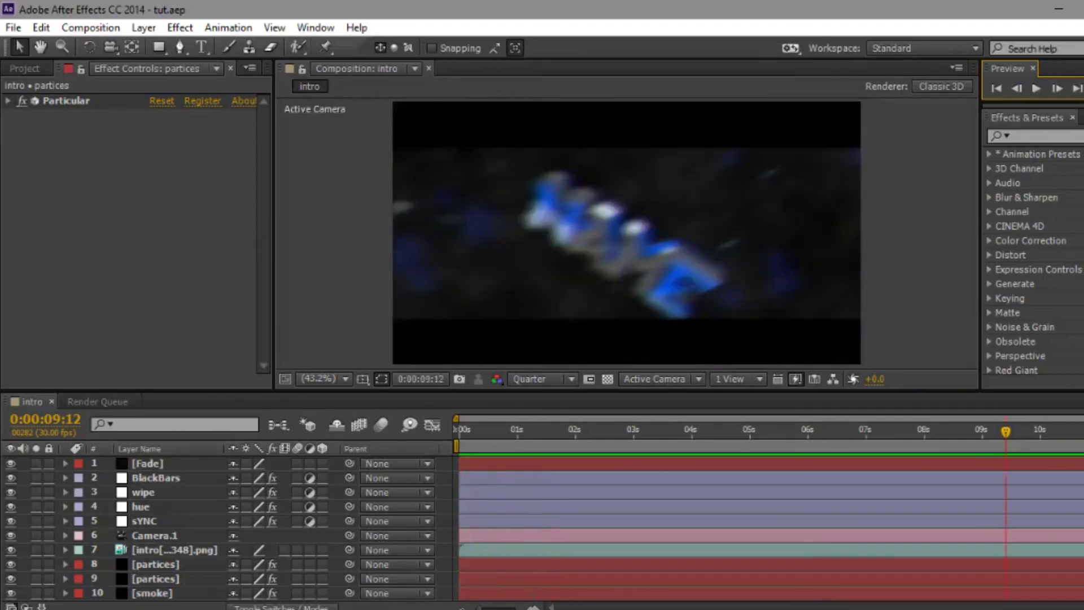
key("space")
key("KP_0")
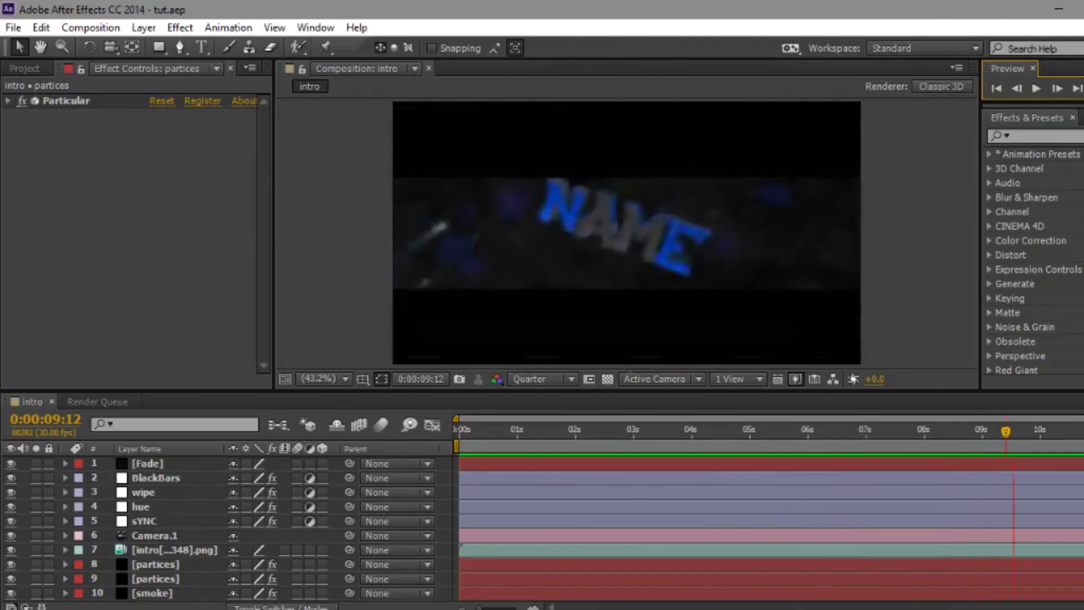
left_click(191, 268)
left_click(20, 521)
scroll(151, 575, "down", 1)
scroll(150, 567, "up", 1)
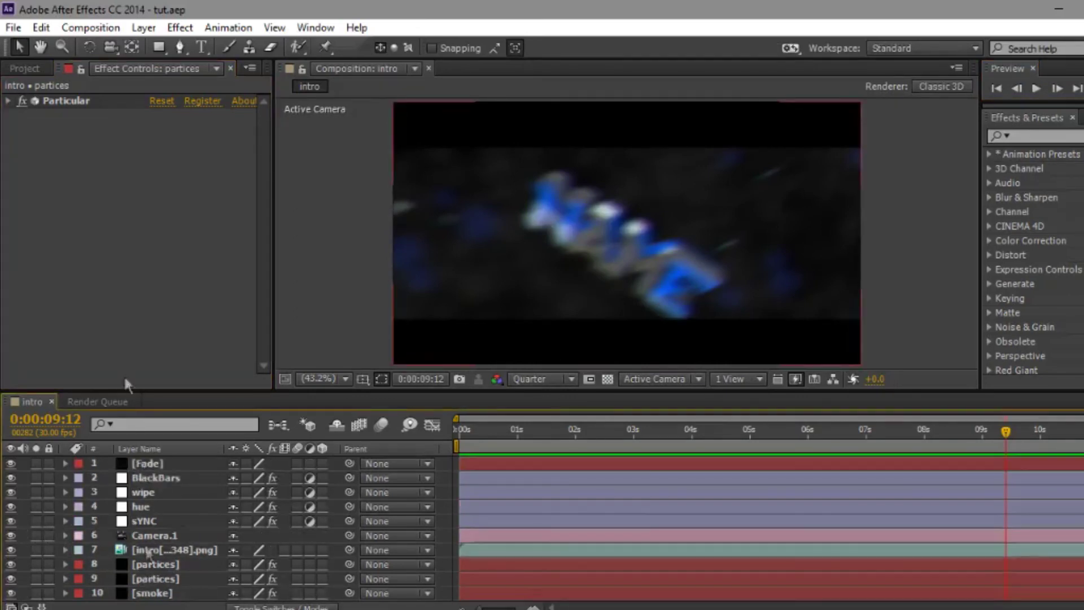
left_click(36, 67)
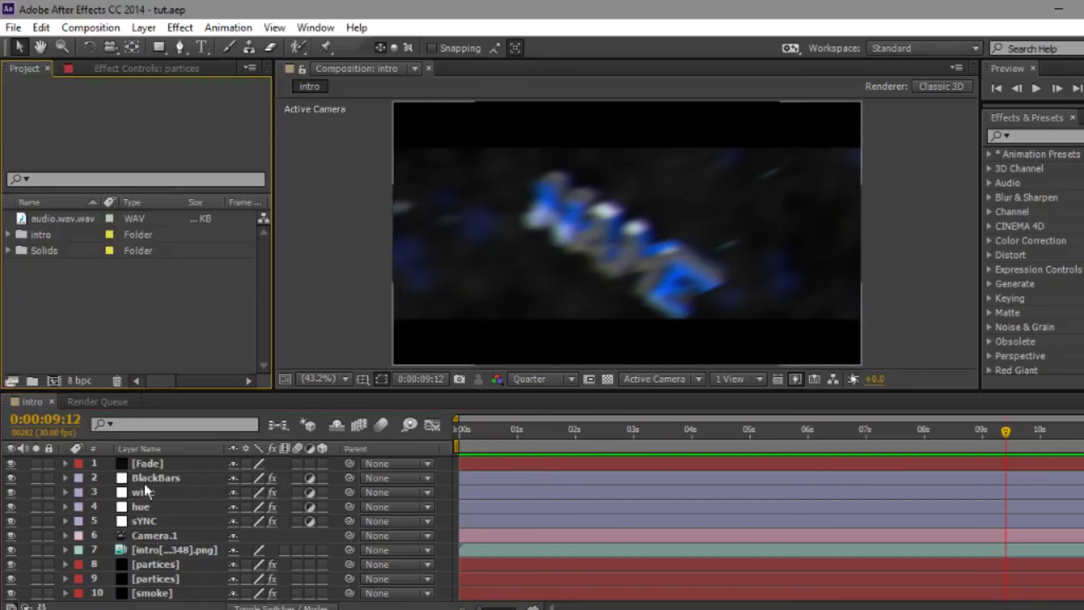
scroll(145, 487, "down", 1)
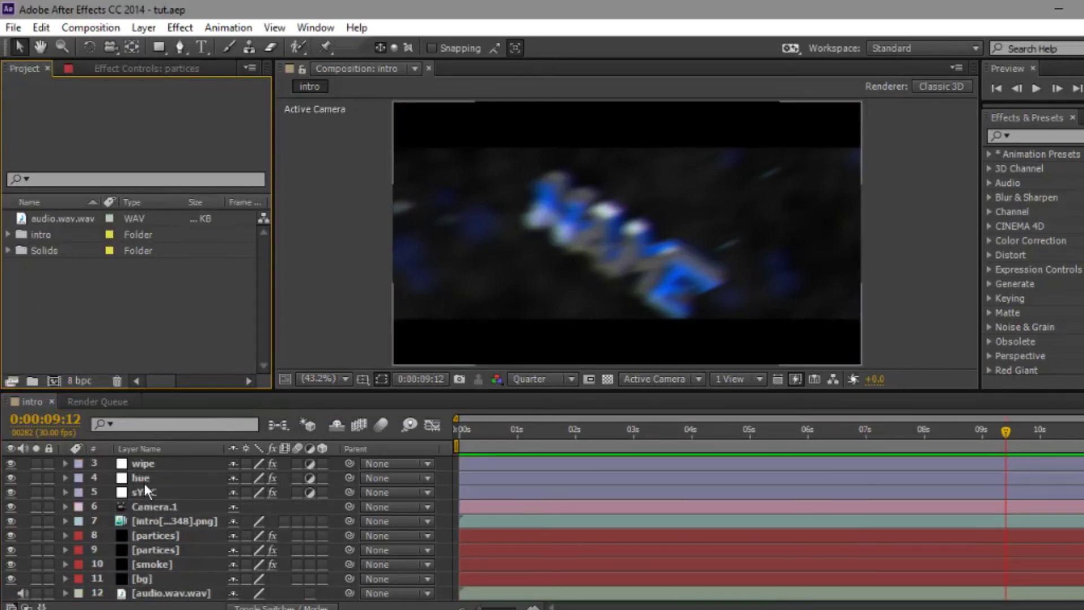
scroll(144, 482, "up", 1)
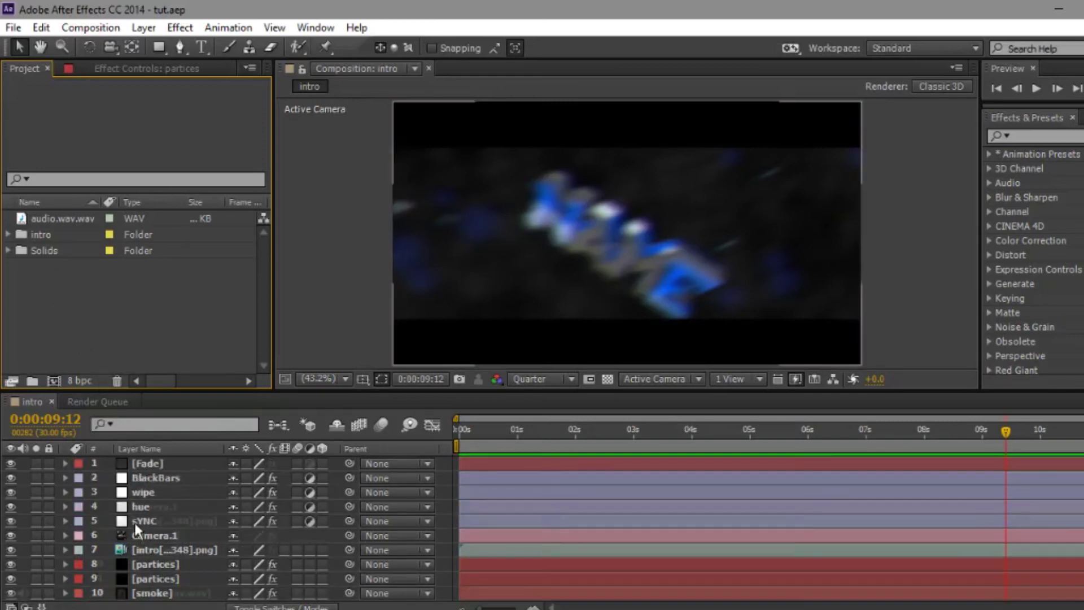
Duplicate the intro PNG sequence layer that holds the rendered name
scroll(134, 522, "down", 1)
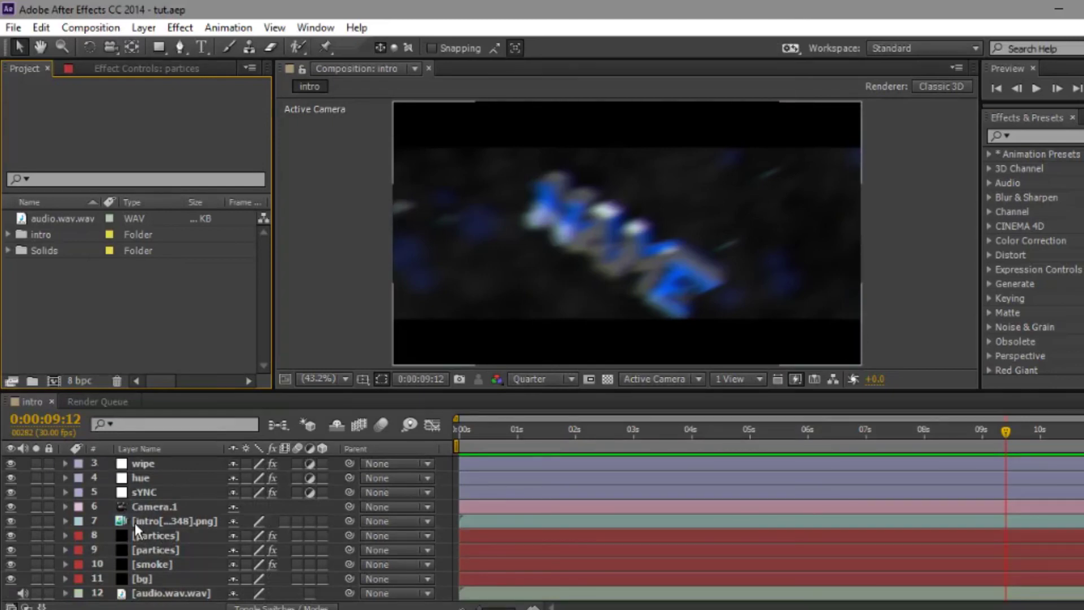
left_click(135, 522)
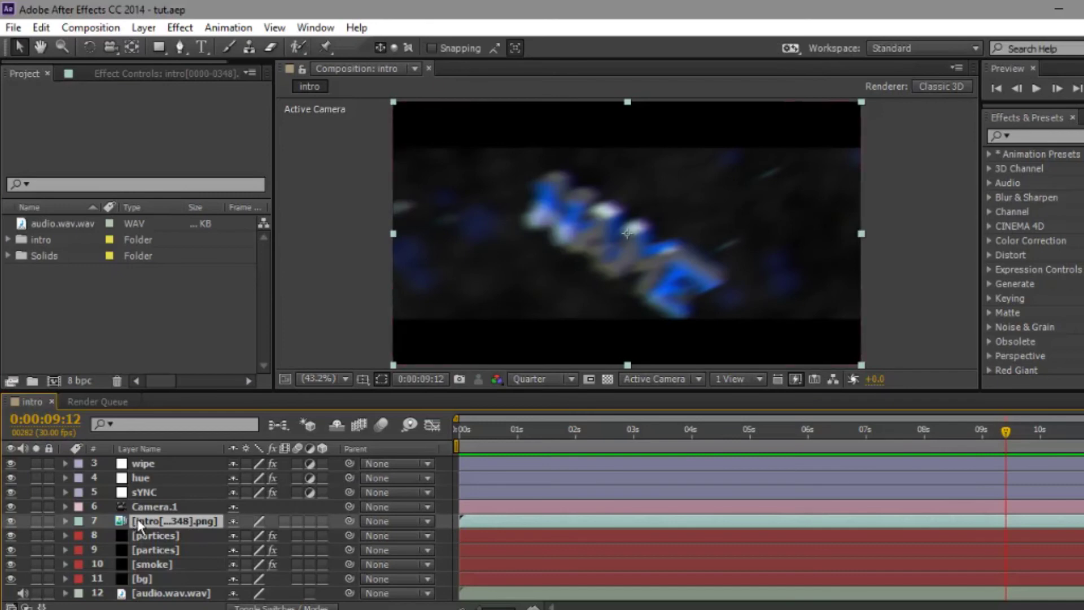
key("ctrl+d")
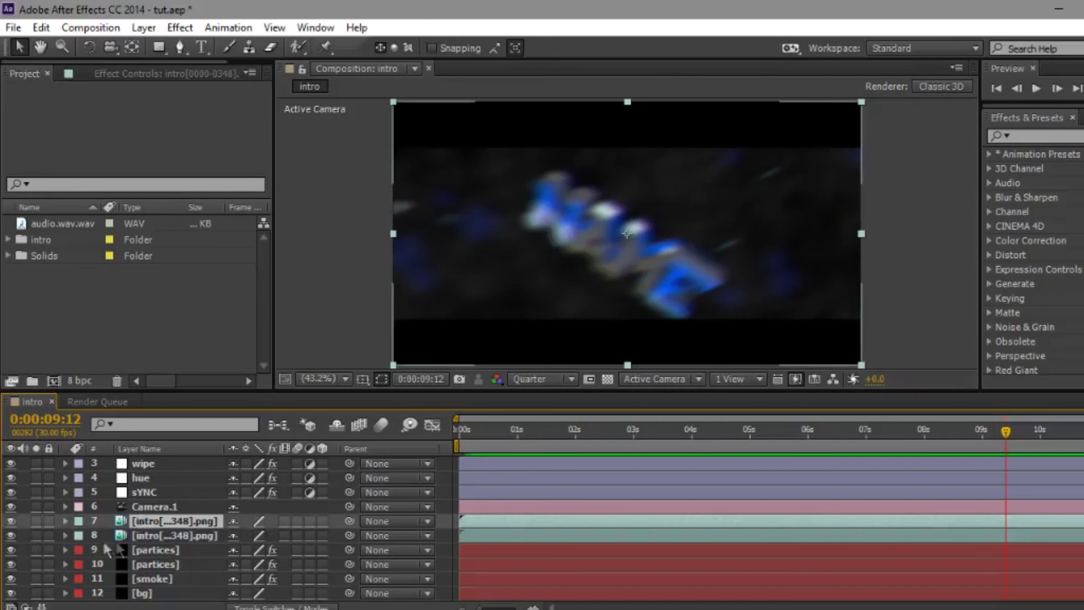
Apply the Trapcode Shine effect to the lower copy of the intro PNG sequence
left_click(141, 537)
left_click(1049, 137)
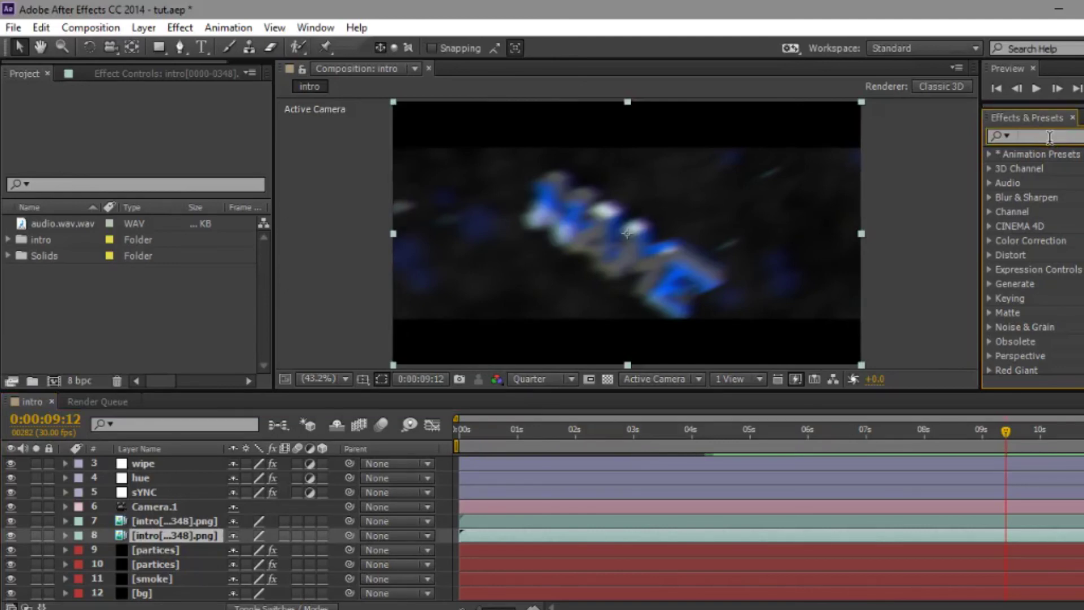
type("shine")
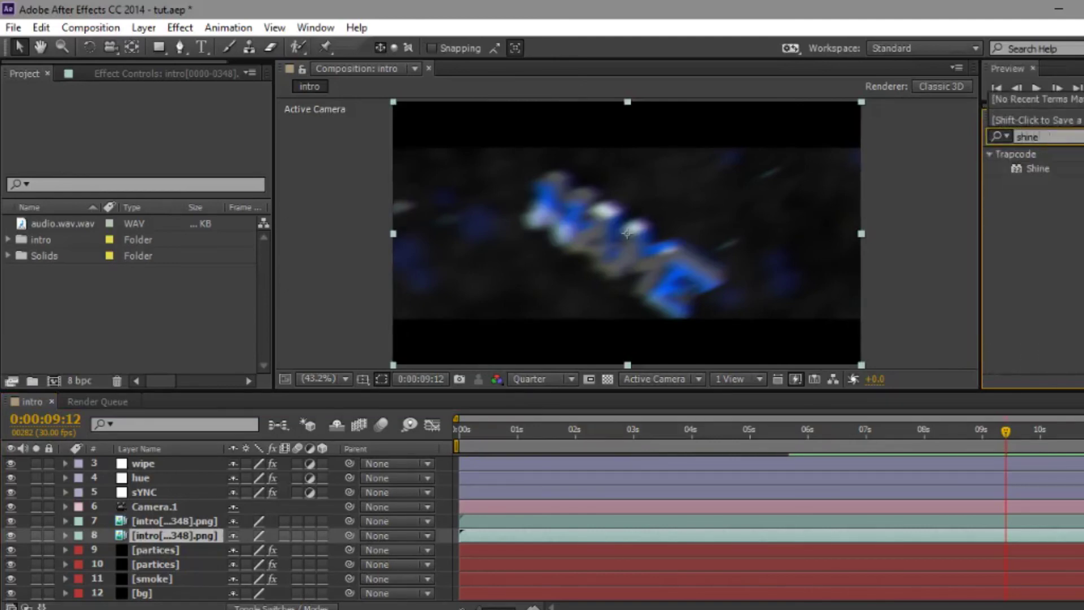
left_click_drag(1028, 168, 165, 536)
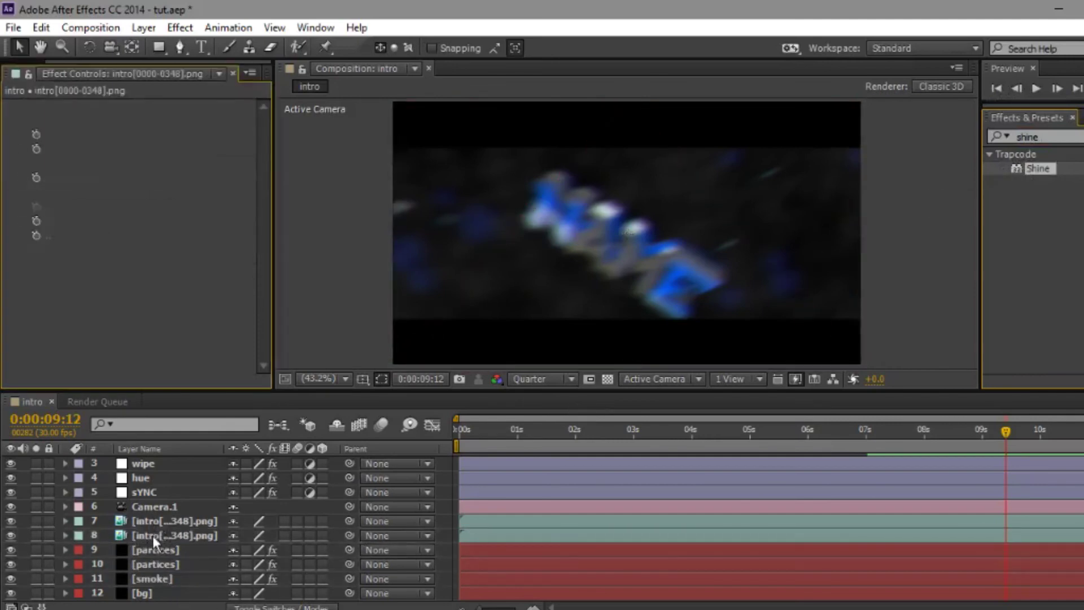
Move the current time to 0:00:04:27 and set Shine's Ray Length to 1
left_click(744, 432)
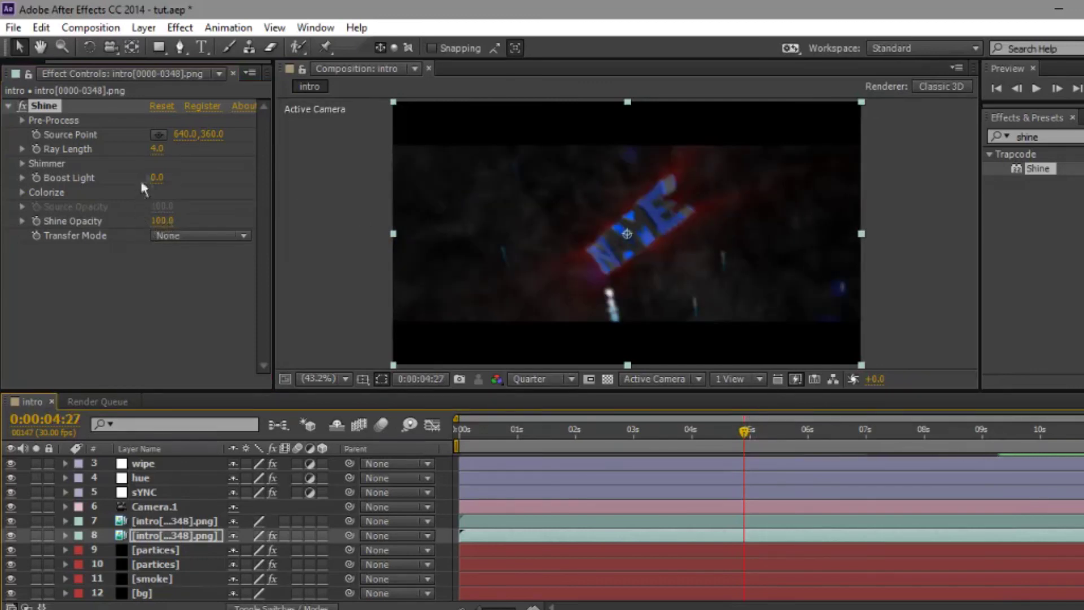
left_click(156, 149)
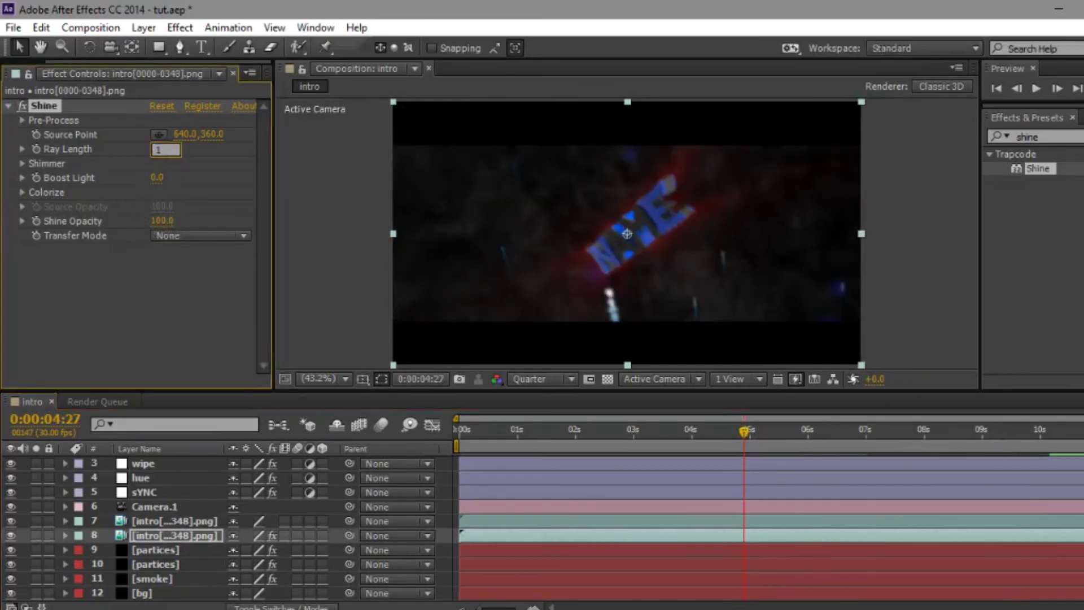
key("Return")
Set the Midtones color in Shine's Colorize settings to light blue (3C84EF)
left_click(22, 192)
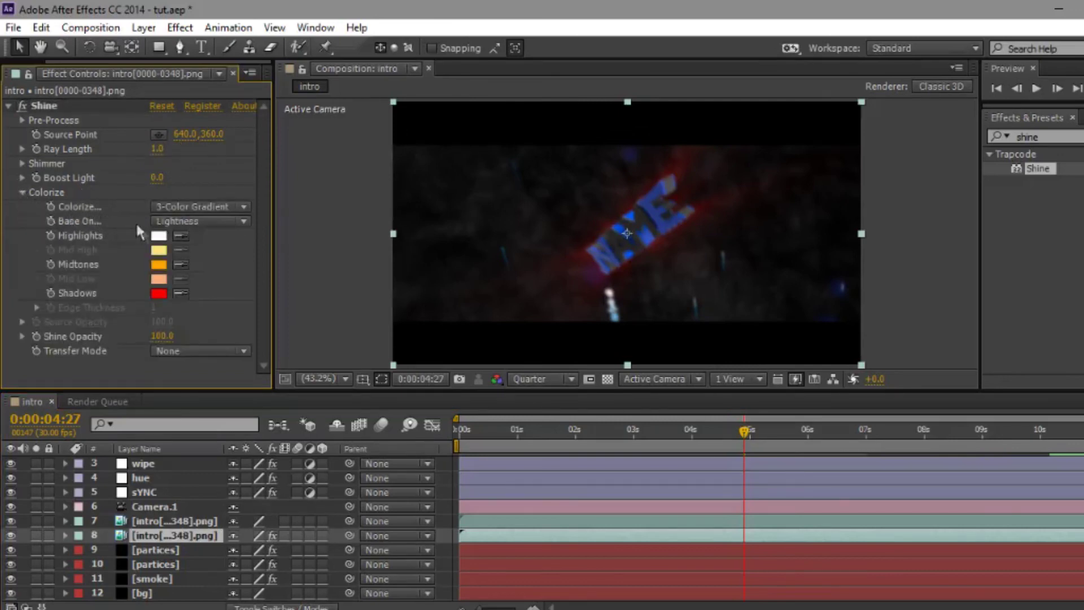
left_click(159, 264)
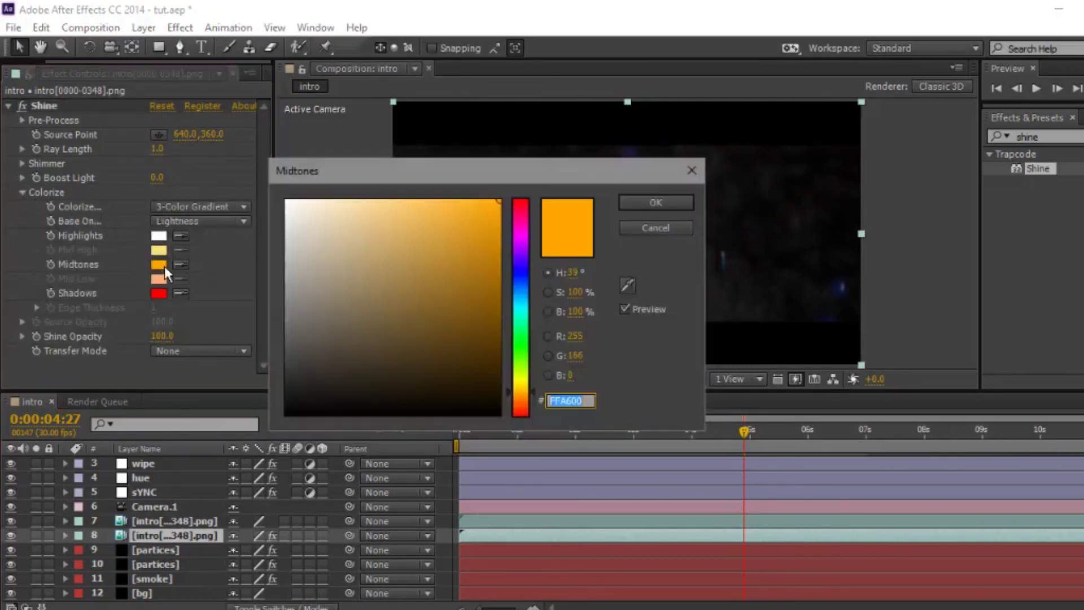
left_click(520, 281)
left_click(446, 212)
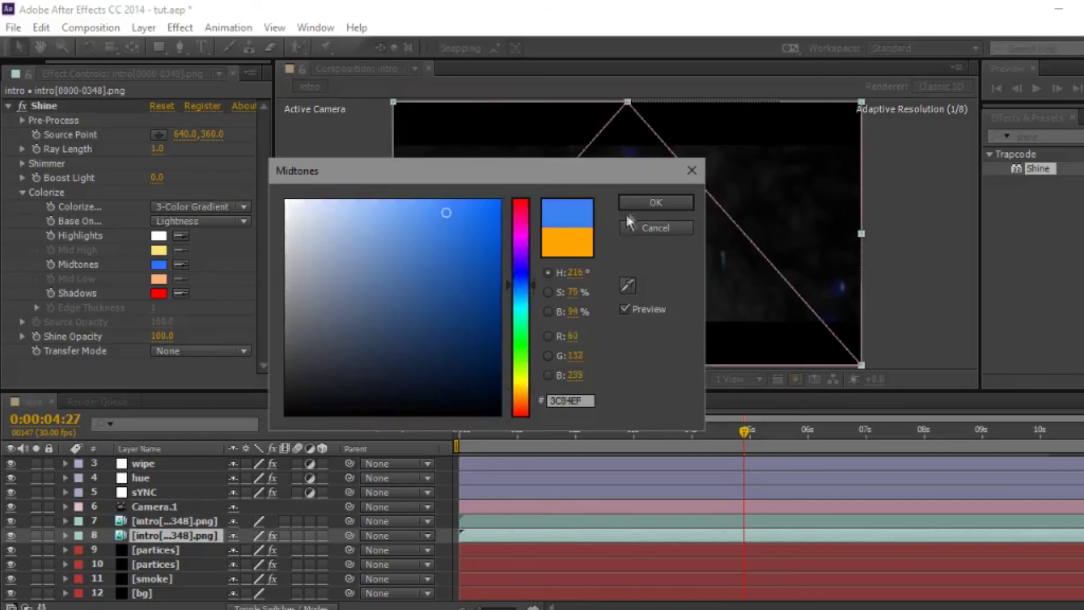
left_click(643, 203)
Change Shine's Shadows color to a deeper, saturated blue
left_click(160, 292)
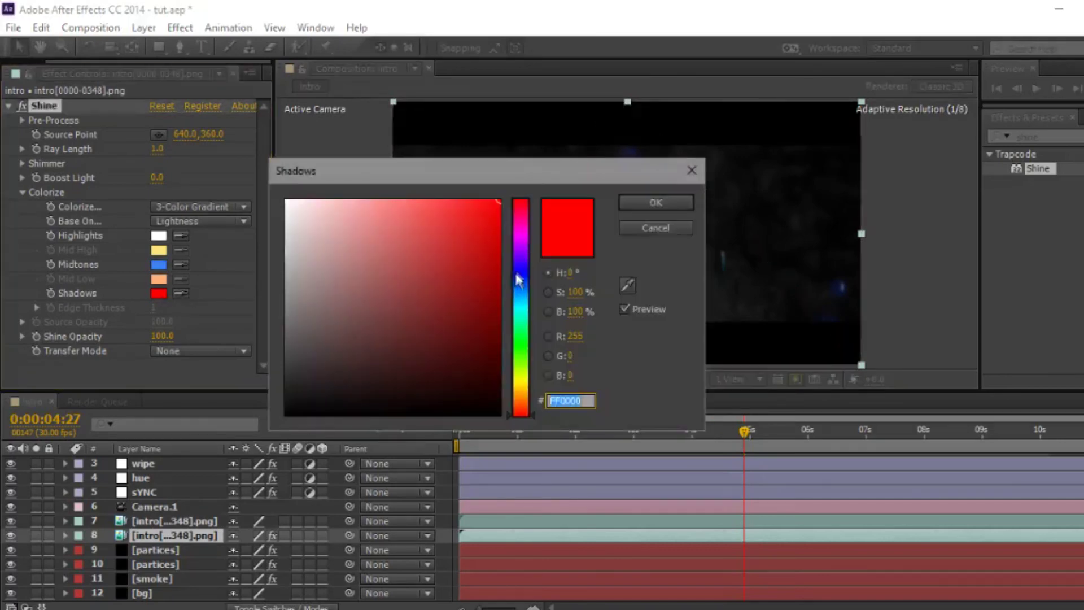
left_click(513, 286)
left_click(494, 252)
left_click(632, 204)
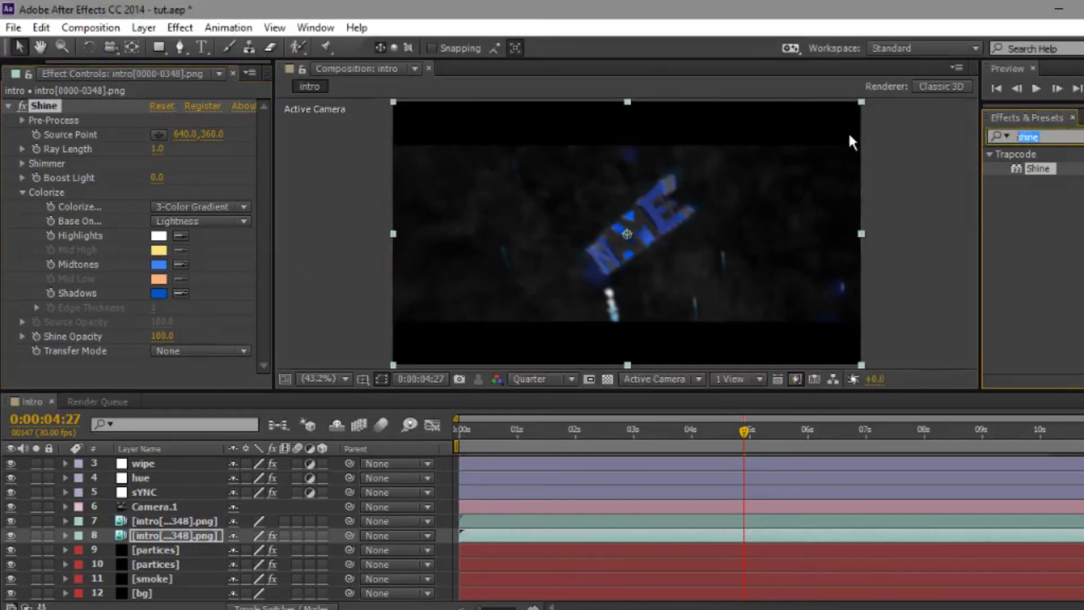
Apply the S_Distort effect to the lower intro PNG sequence copy and set its Amount to 0.690
type("distort")
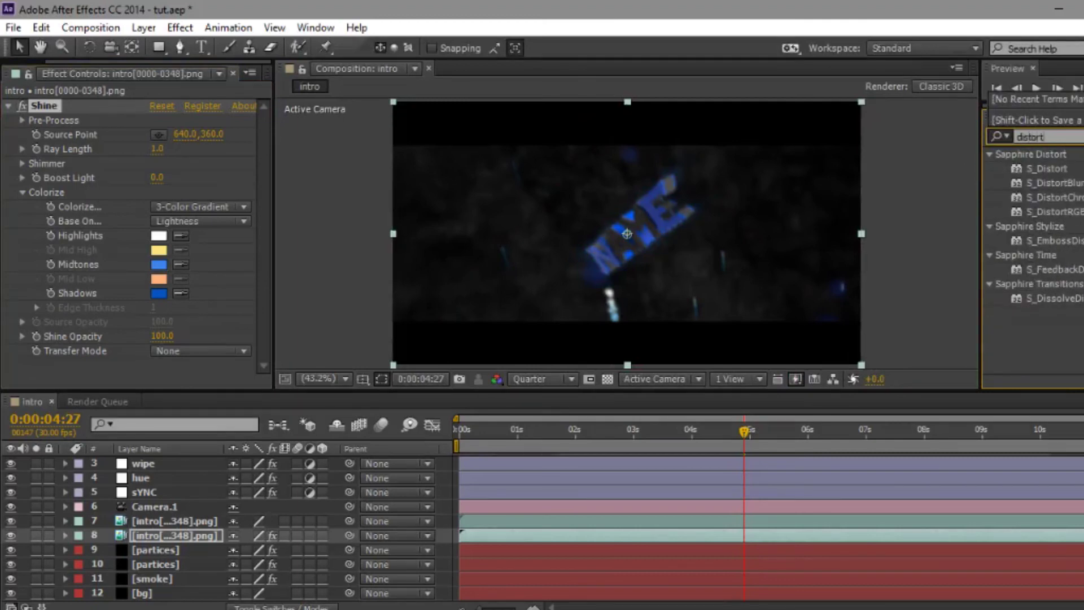
left_click_drag(1049, 169, 147, 375)
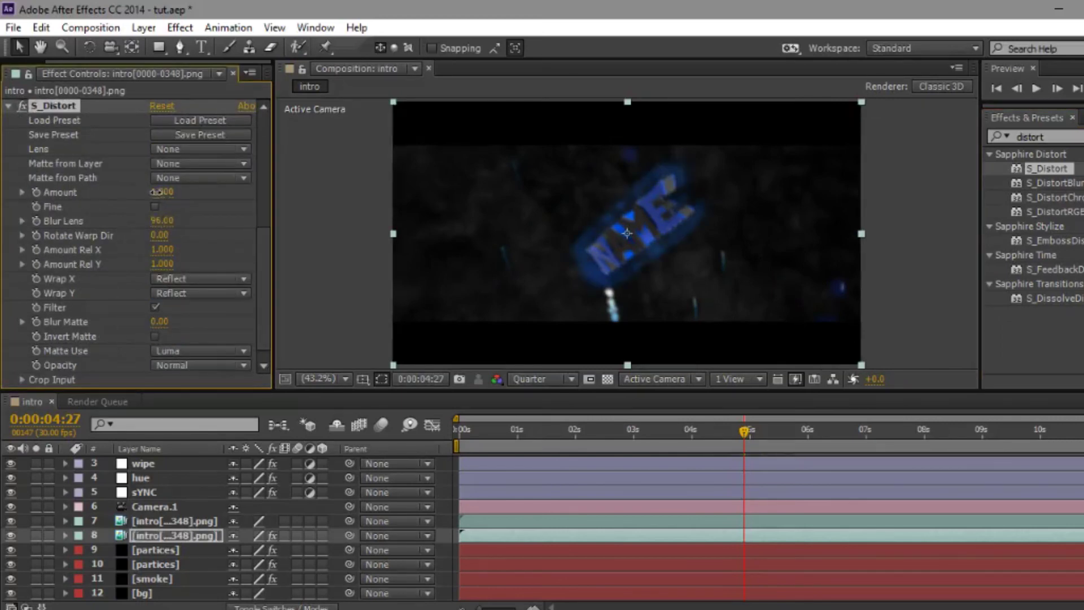
left_click_drag(148, 191, 136, 192)
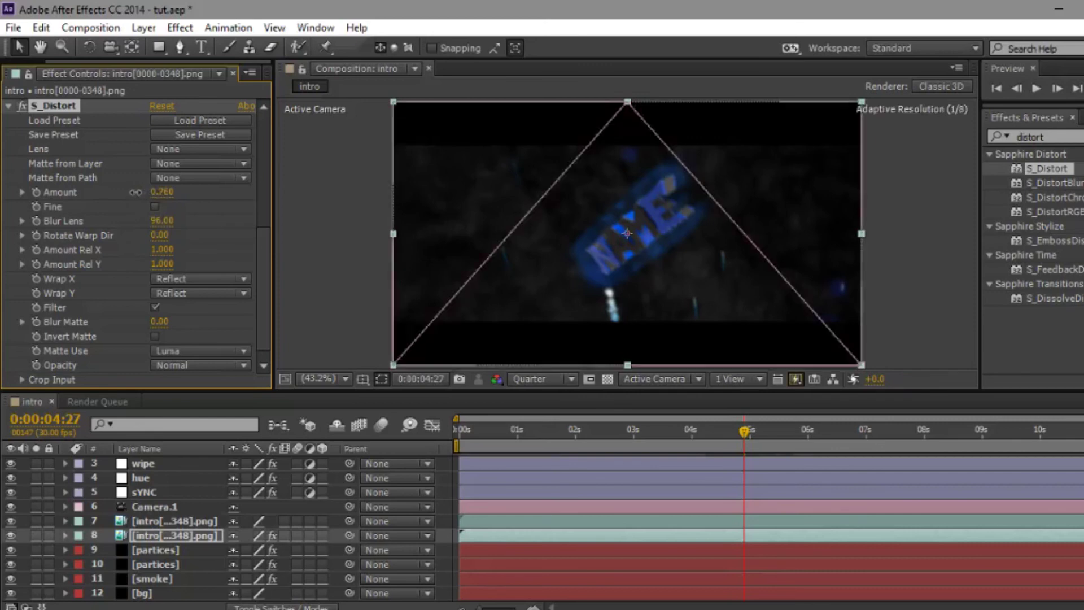
mouse_move(158, 196)
left_mouse_down()
mouse_move(119, 195)
mouse_move(149, 199)
left_mouse_up()
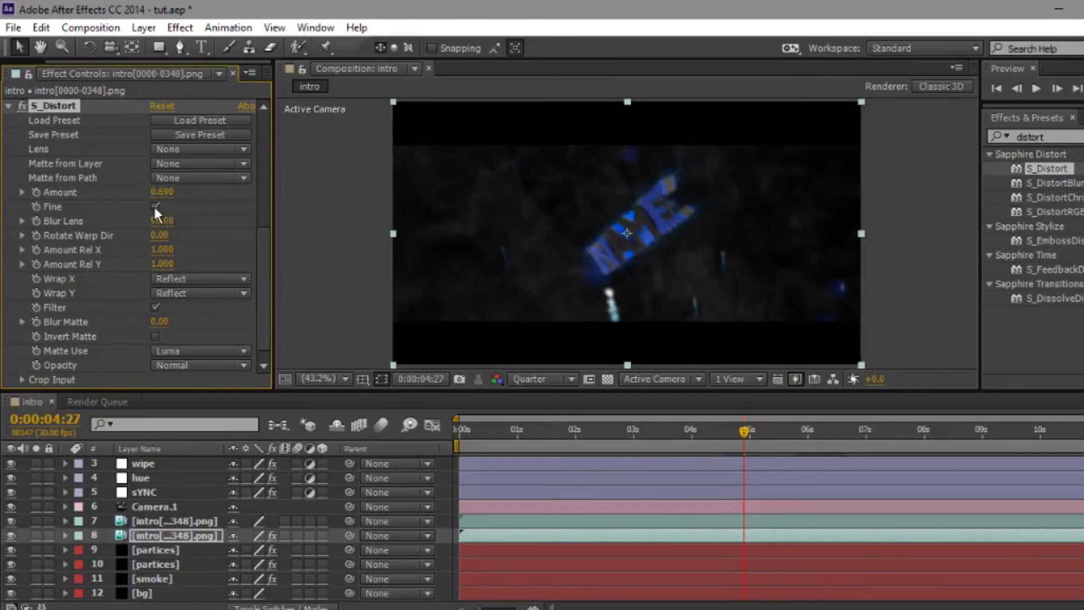
Experiment with S_Distort's Blur Lens and reduce its Amount to 0.280
left_click_drag(161, 221, 301, 193)
left_click_drag(453, 205, 452, 205)
left_click_drag(161, 193, 19, 207)
left_click(159, 192)
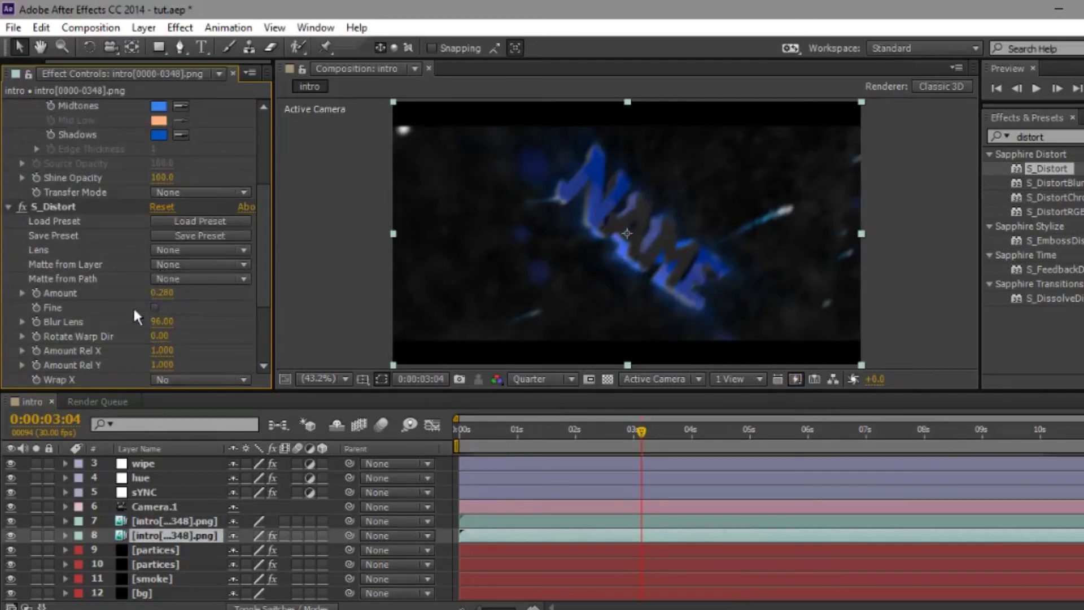
Review the Shine and S_Distort settings on the lower intro PNG sequence copy
scroll(133, 312, "down", 3)
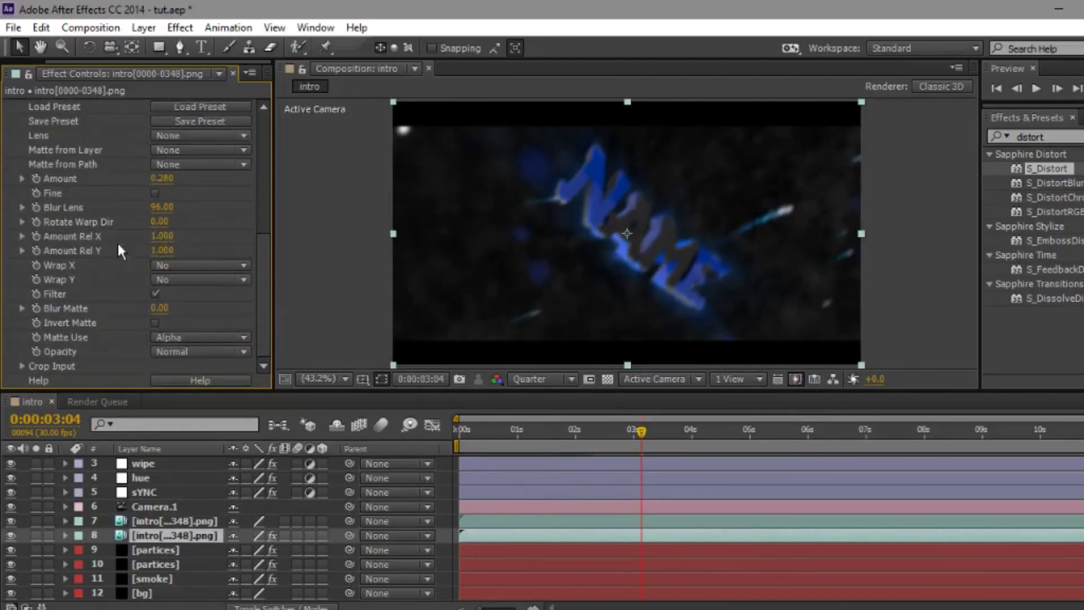
scroll(110, 246, "up", 5)
scroll(56, 263, "down", 4)
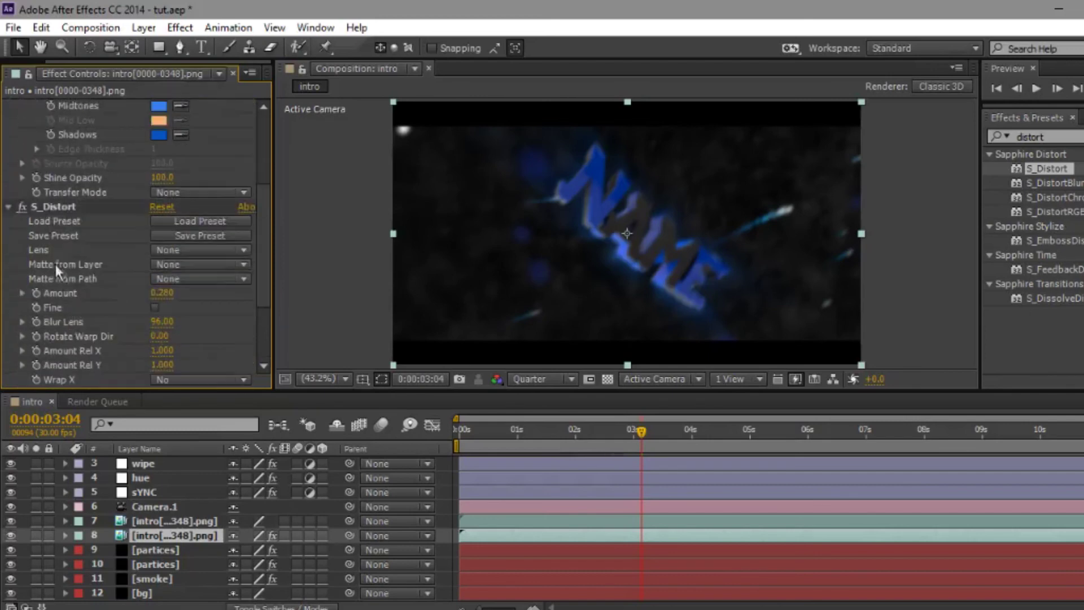
scroll(149, 349, "down", 1)
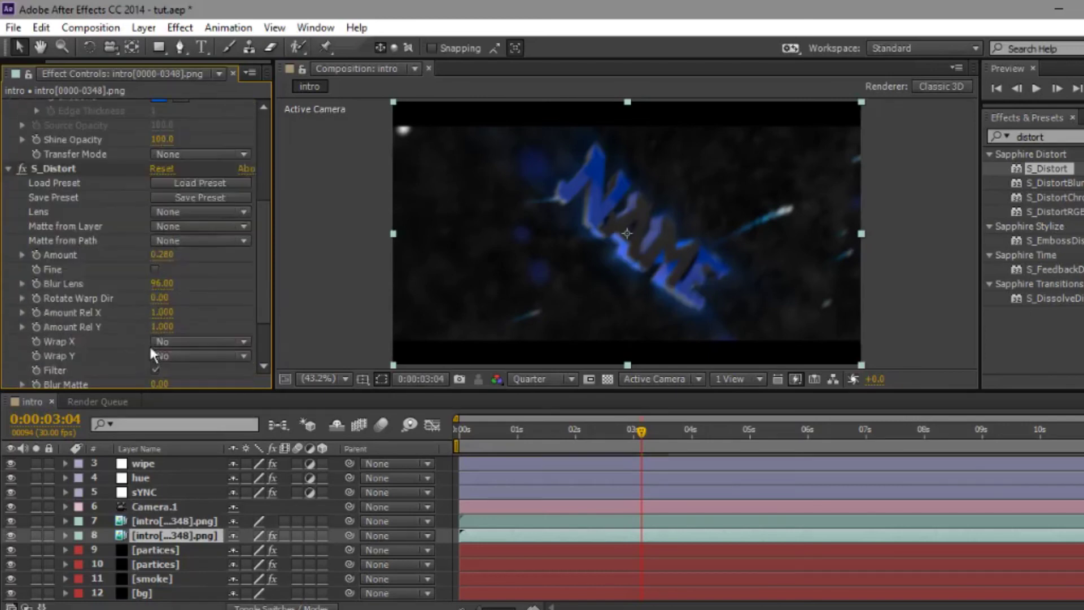
Try several Rotate Warp Dir values in S_Distort on the lower intro PNG sequence copy, ending at 45
left_click_drag(159, 297, 193, 297)
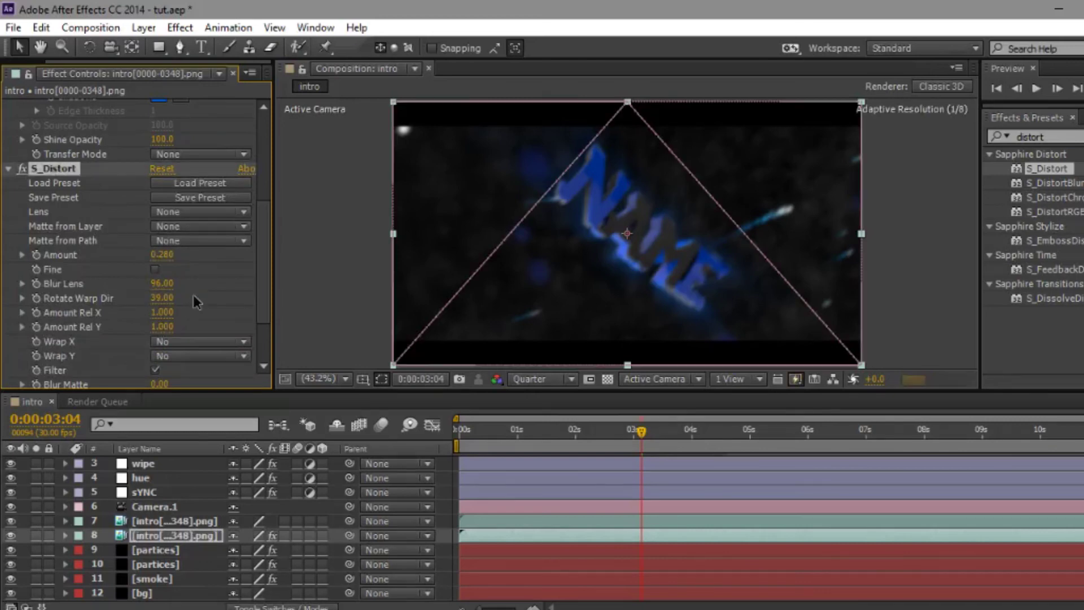
left_click(161, 298)
type("120")
key("Return")
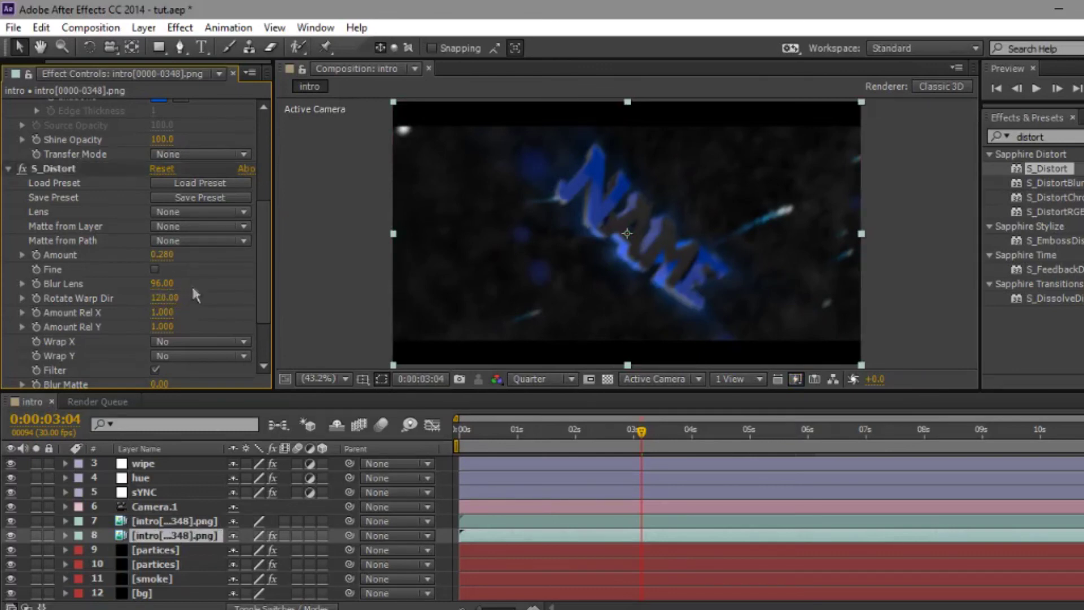
left_click(164, 297)
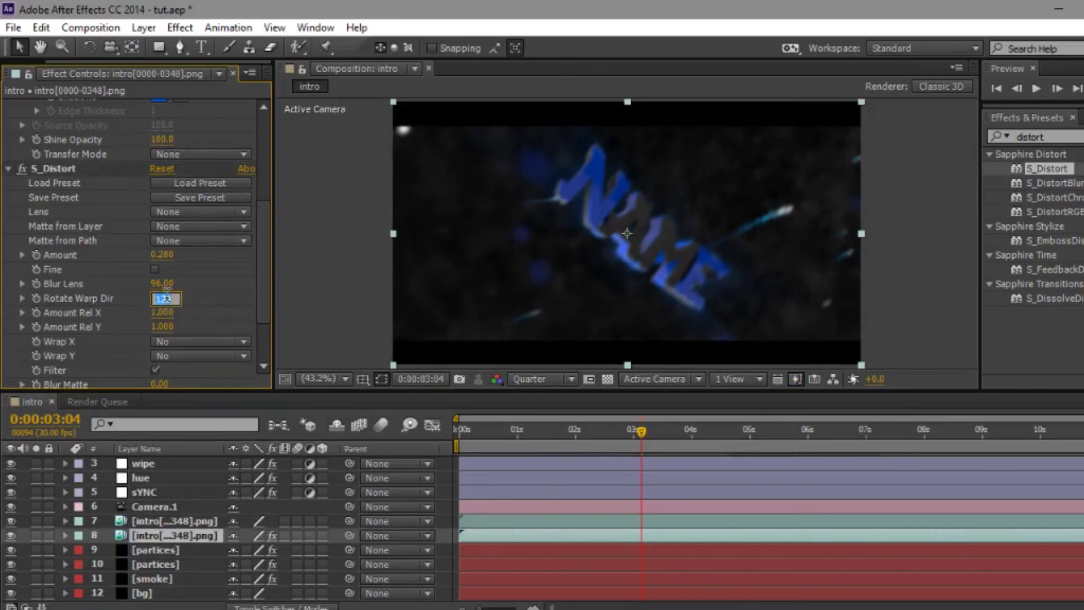
type("45")
Set Shine's Boost Light to 3.0 on the lower intro PNG sequence copy and collapse the Shine and S_Distort settings
scroll(178, 294, "up", 5)
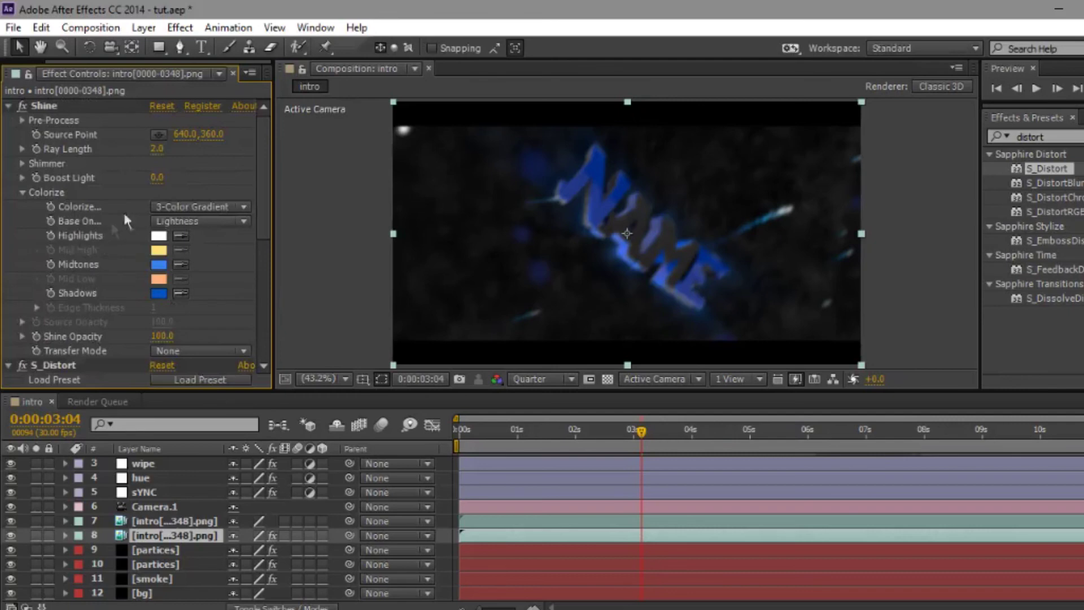
left_click(154, 178)
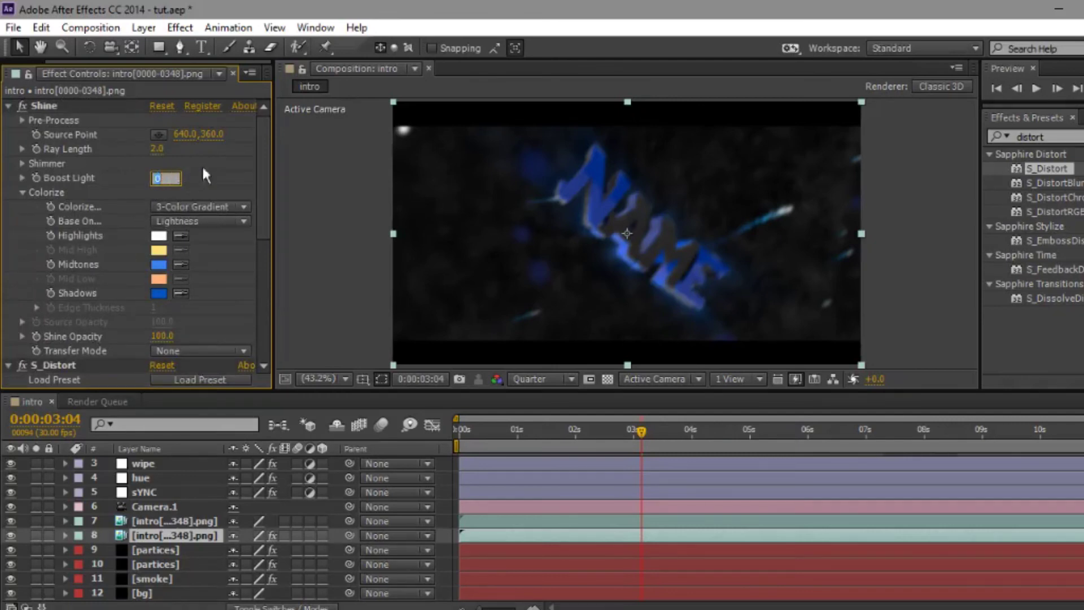
key("Return")
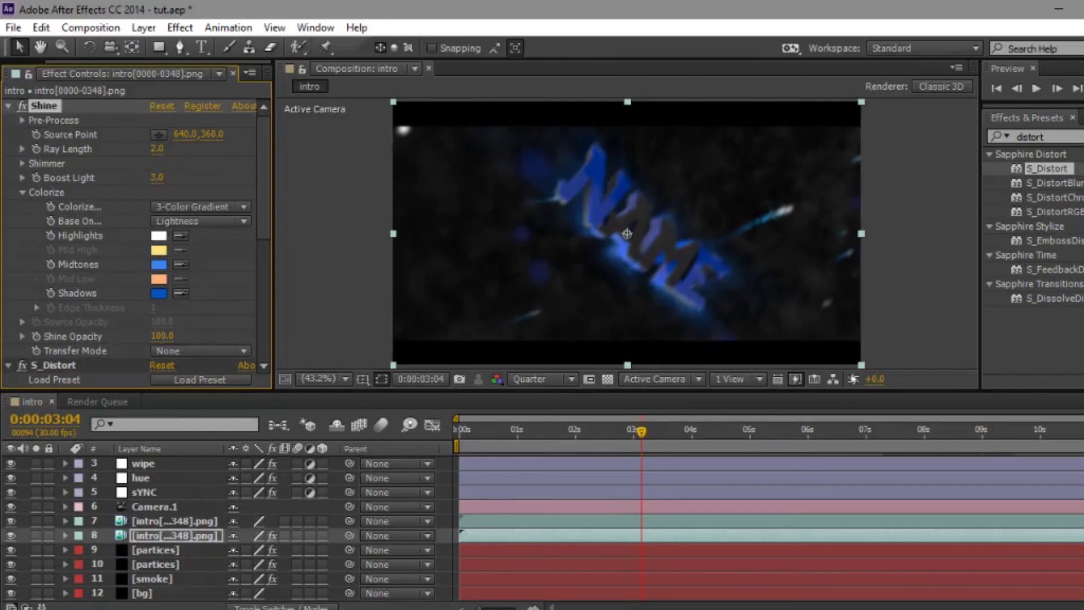
left_click(9, 105)
left_click(8, 120)
left_click(24, 370)
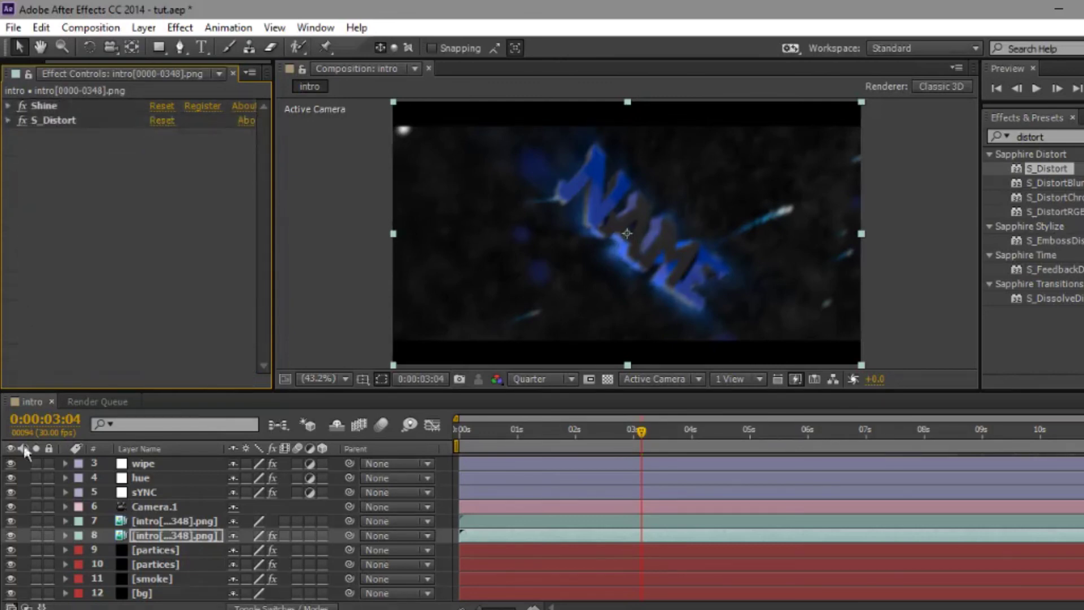
left_click(136, 171)
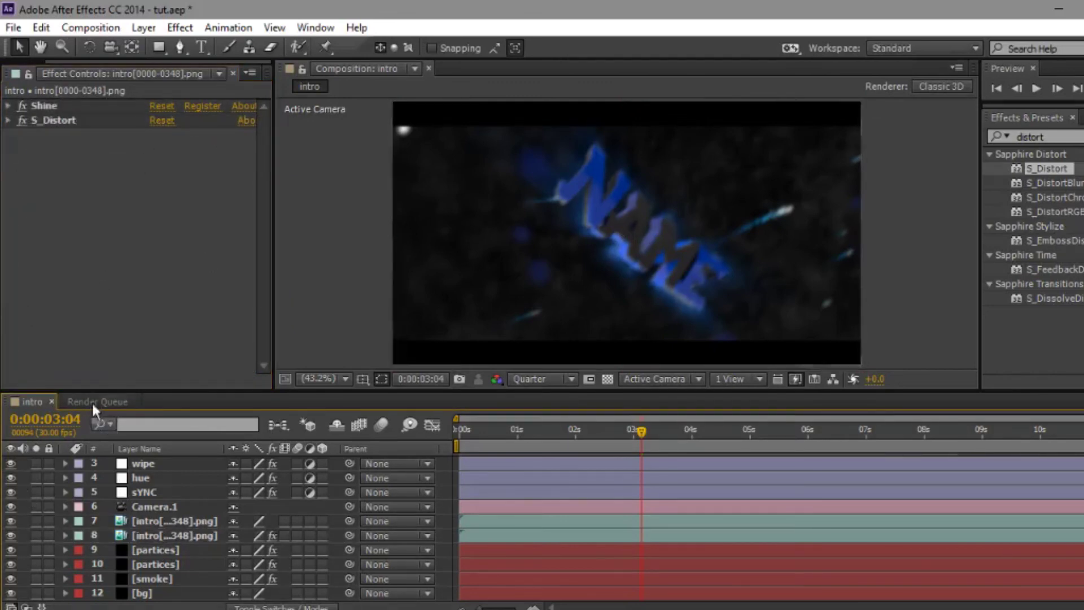
Import 5.mov from the AE folder and place it in the intro composition directly below the lower intro PNG sequence copy
left_click(153, 507)
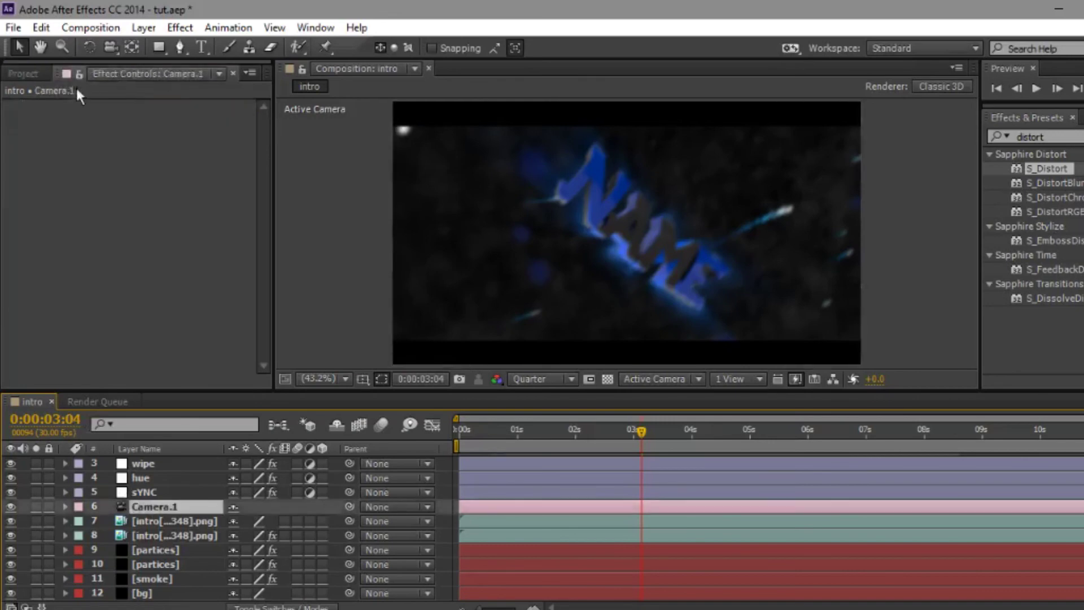
left_click(15, 70)
double_click(135, 335)
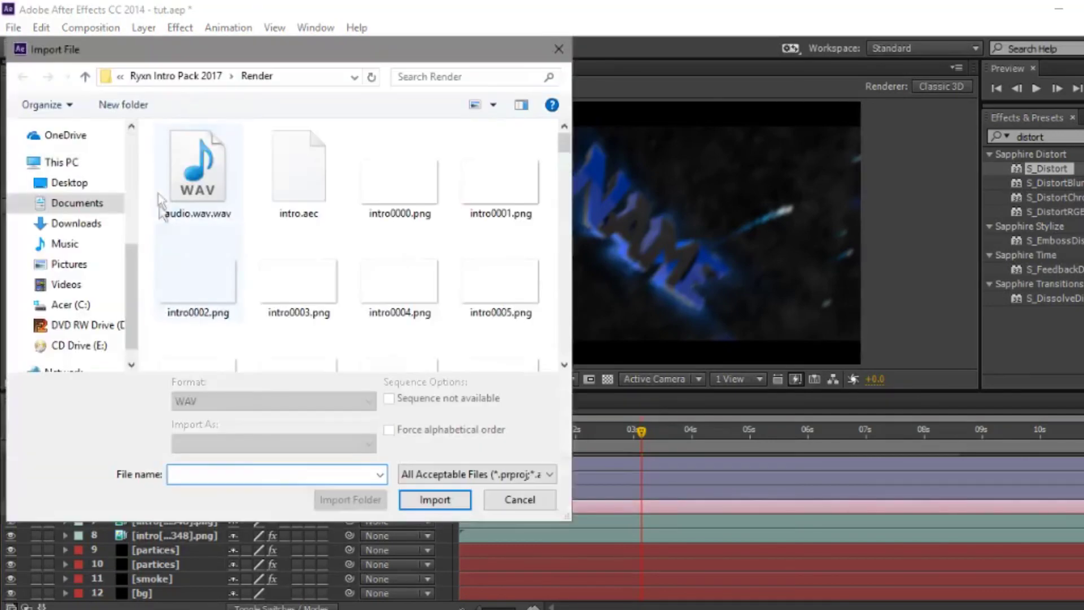
left_click(206, 228)
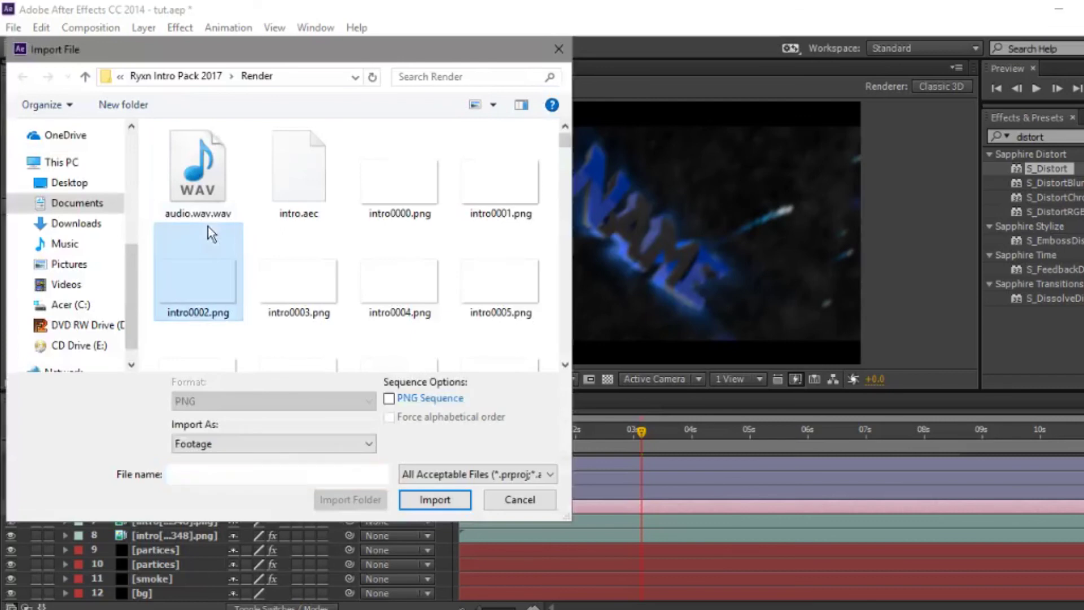
key("BackSpace")
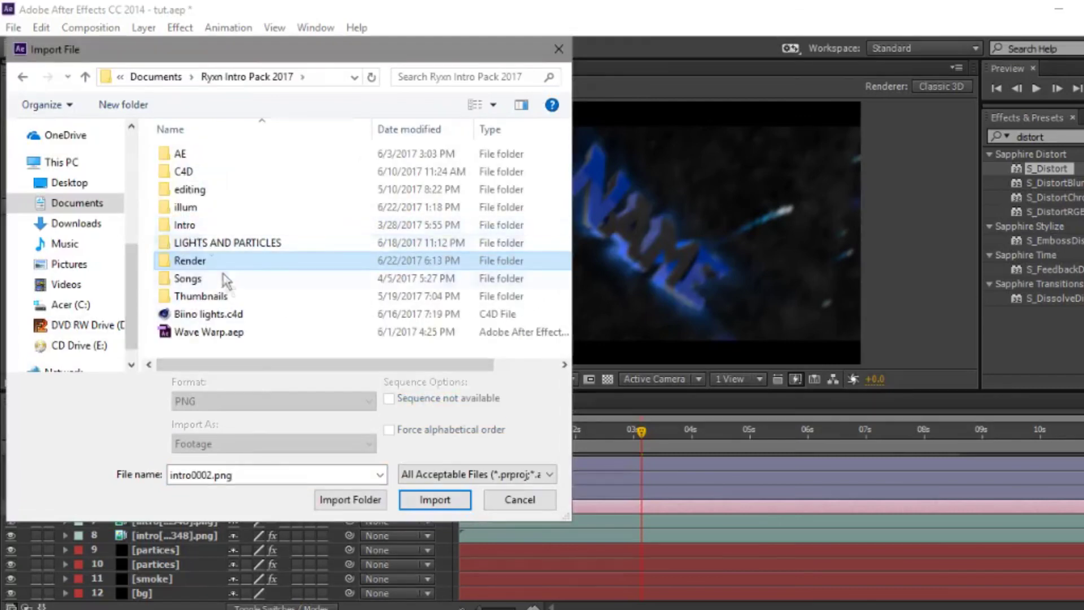
double_click(190, 156)
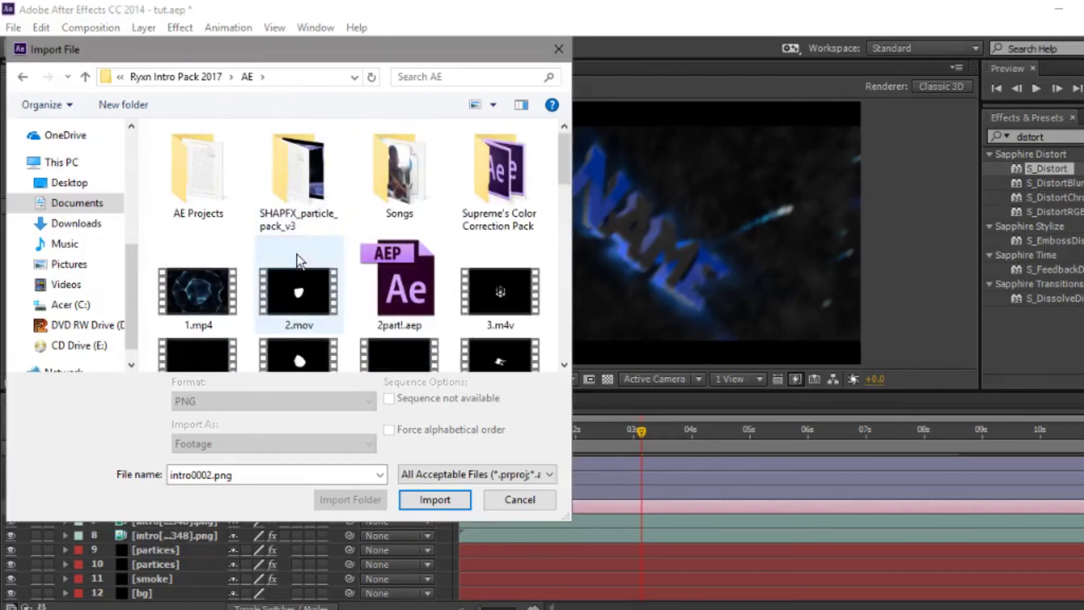
scroll(299, 261, "down", 10)
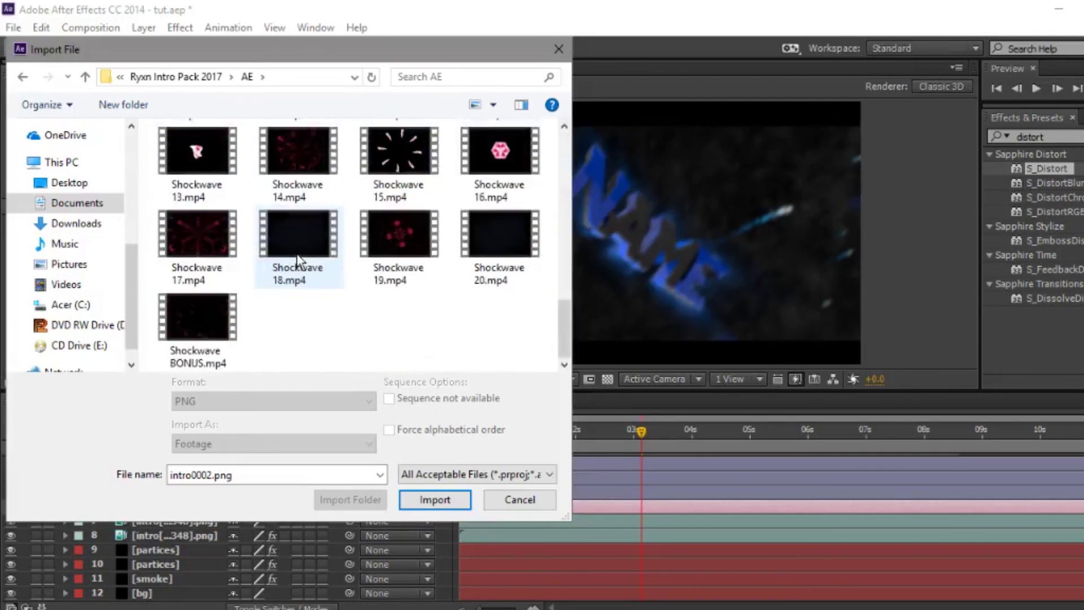
scroll(425, 287, "up", 6)
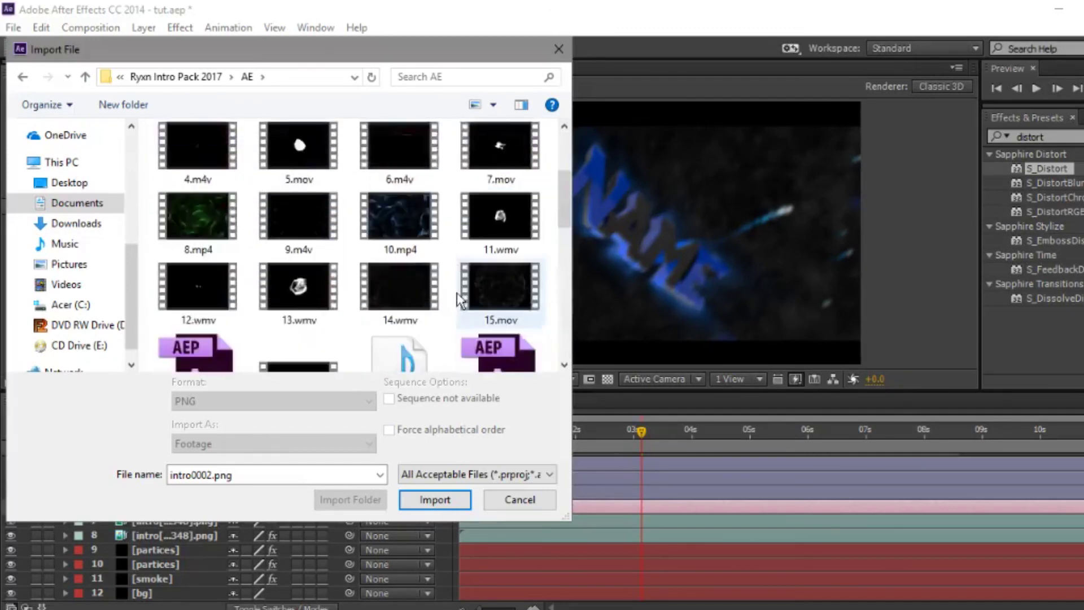
scroll(446, 289, "up", 4)
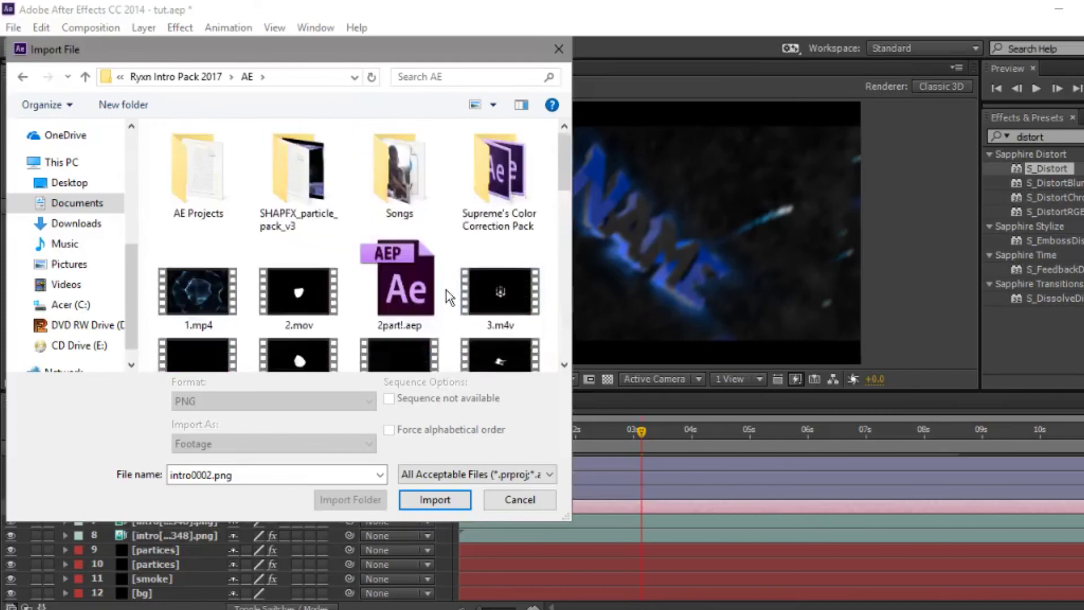
scroll(303, 289, "down", 3)
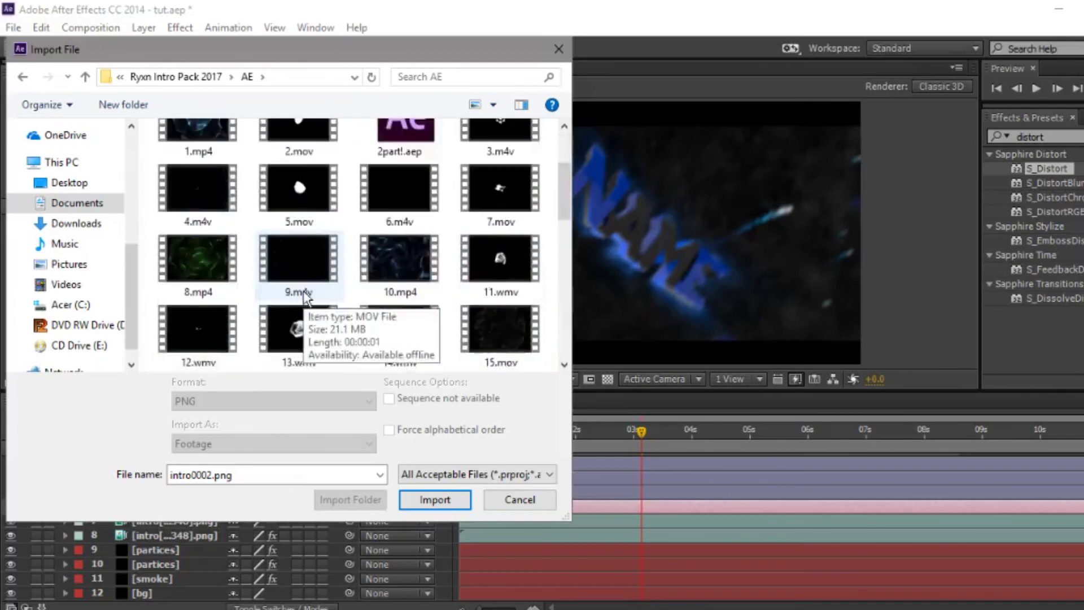
double_click(293, 213)
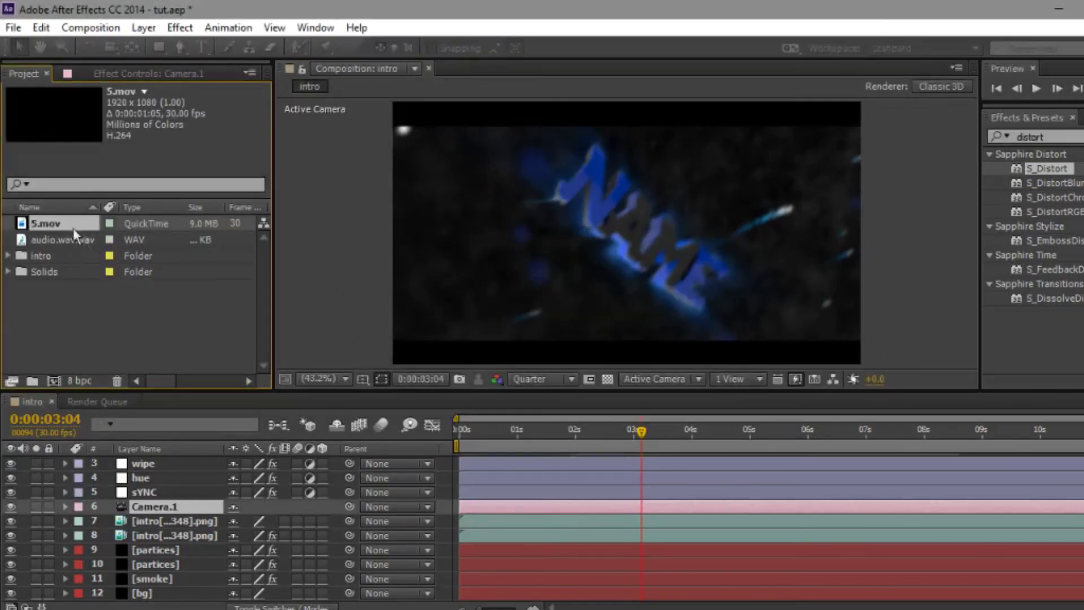
left_click_drag(177, 539, 175, 536)
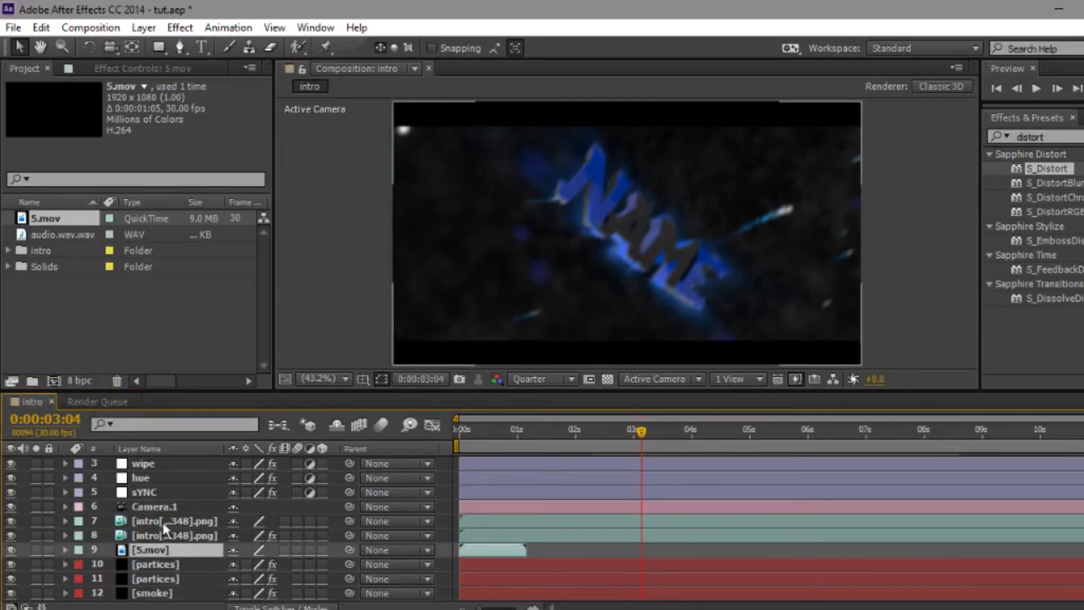
Reveal the sYNC layer's keyframes, park the playhead on the first one at 0:00:02:10, and collapse the layer again
scroll(153, 520, "up", 1)
left_click(203, 519)
key("u")
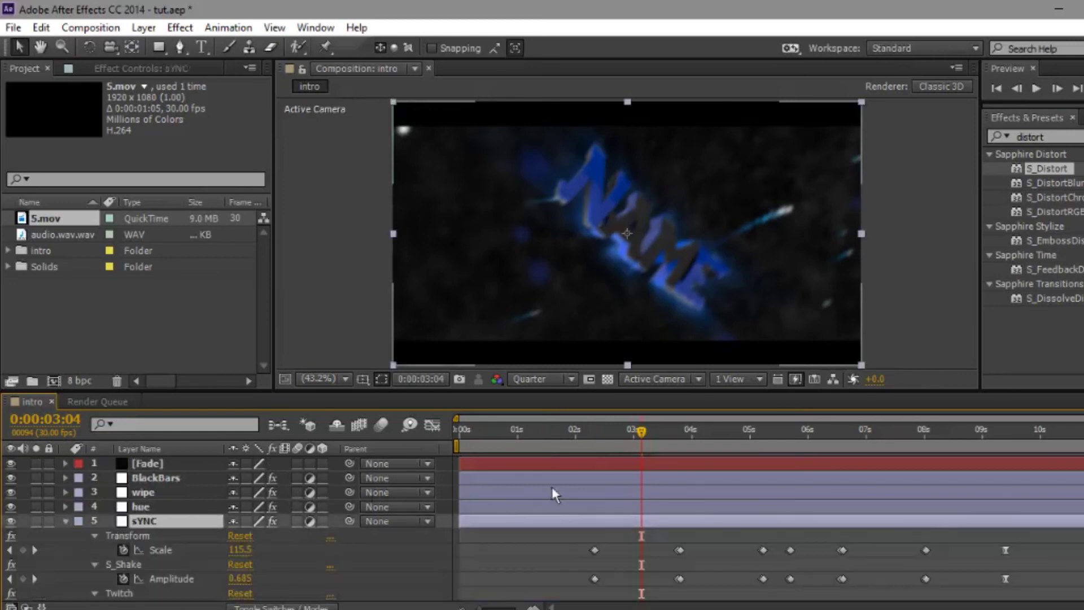
left_click(598, 441)
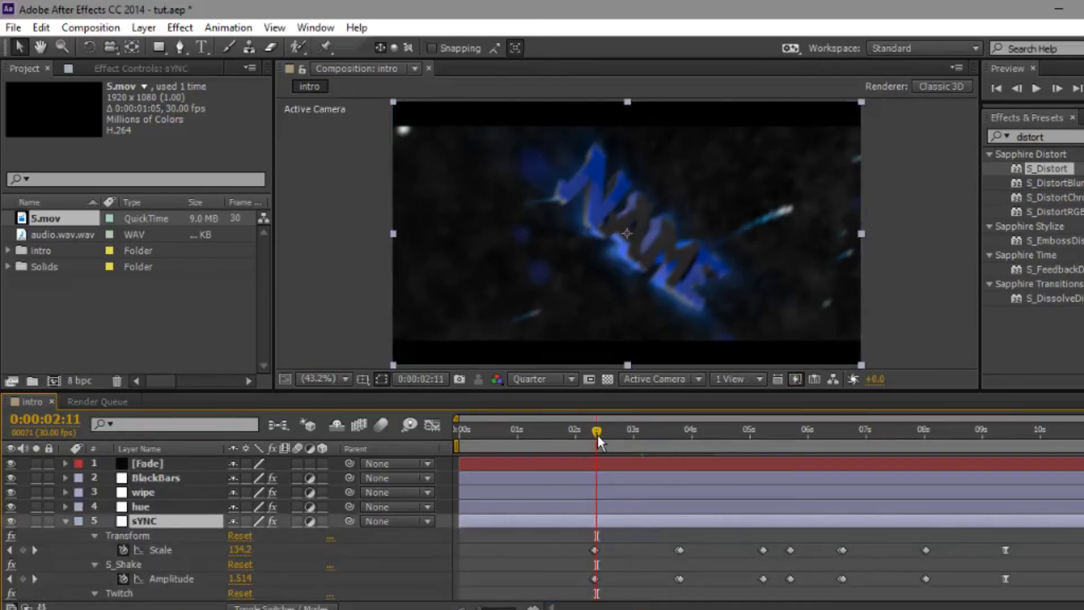
left_click_drag(598, 441, 594, 441)
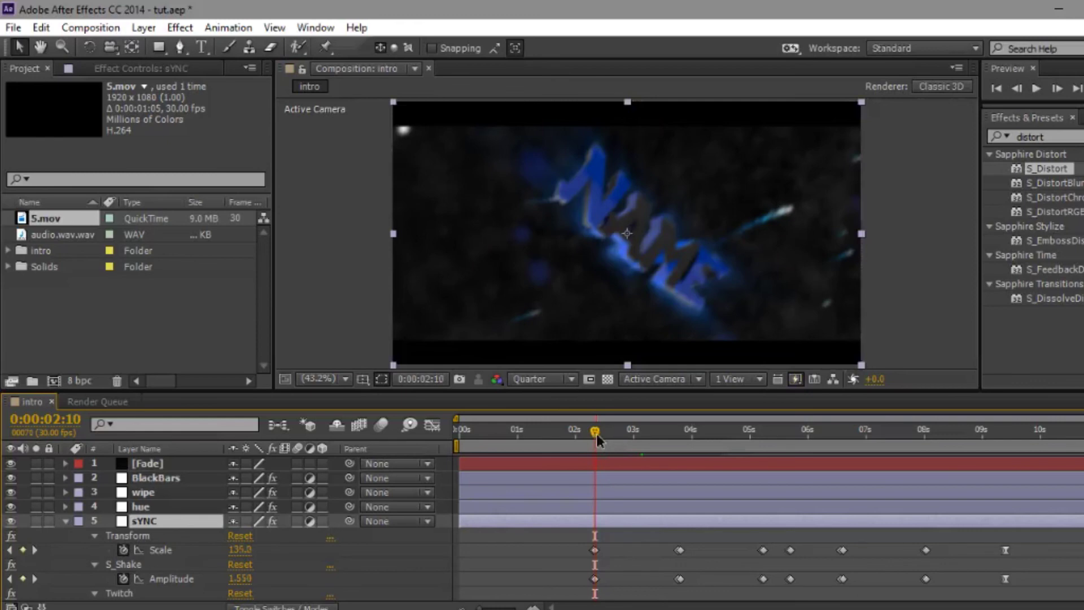
key("u")
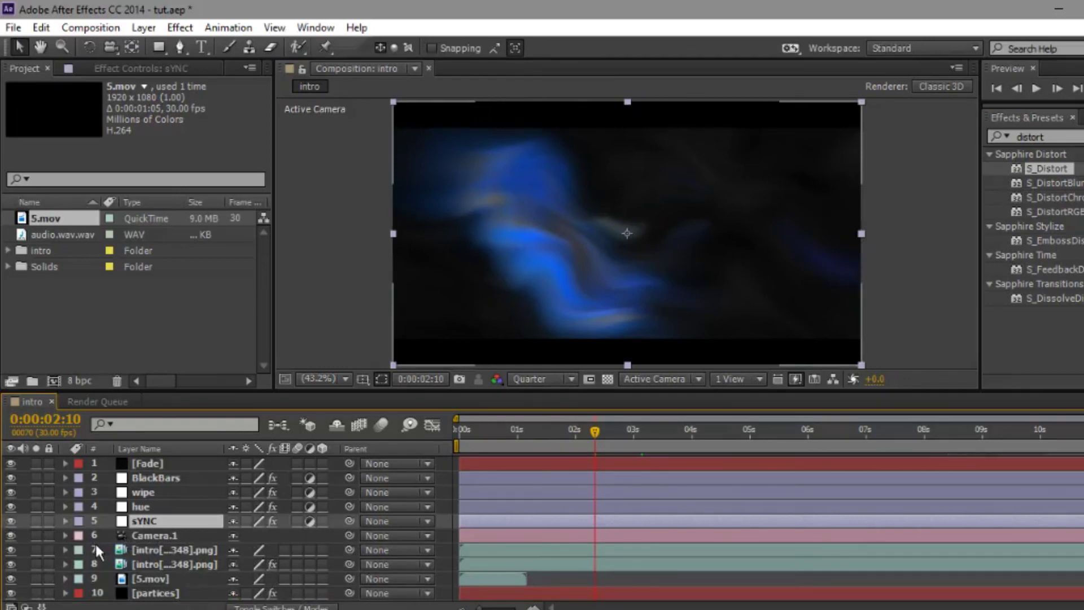
Search the effects for hue and select S_HueSatBright
left_click(1058, 134)
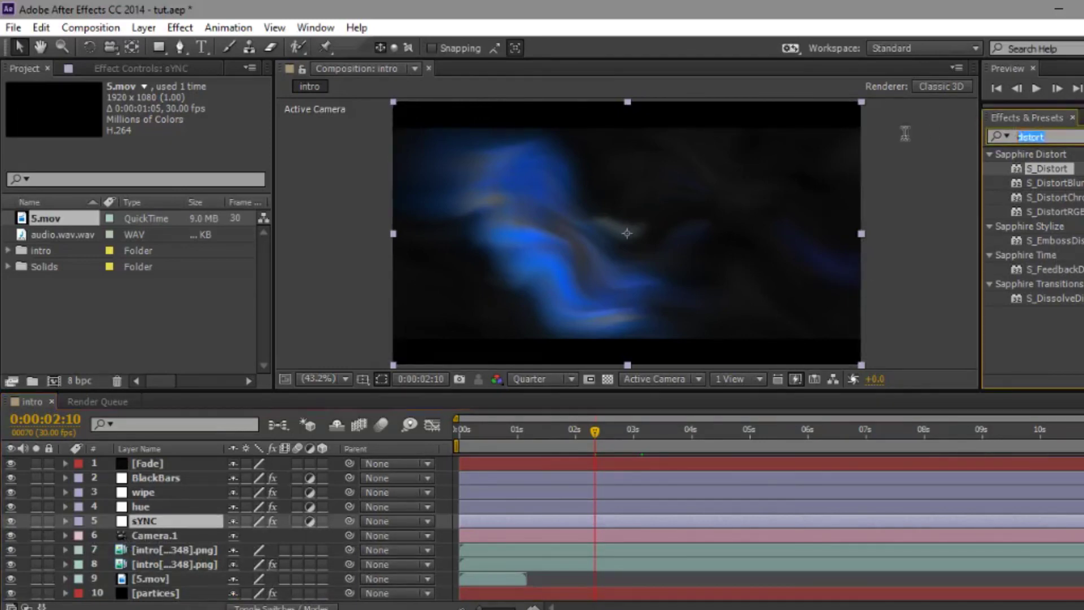
type("hue")
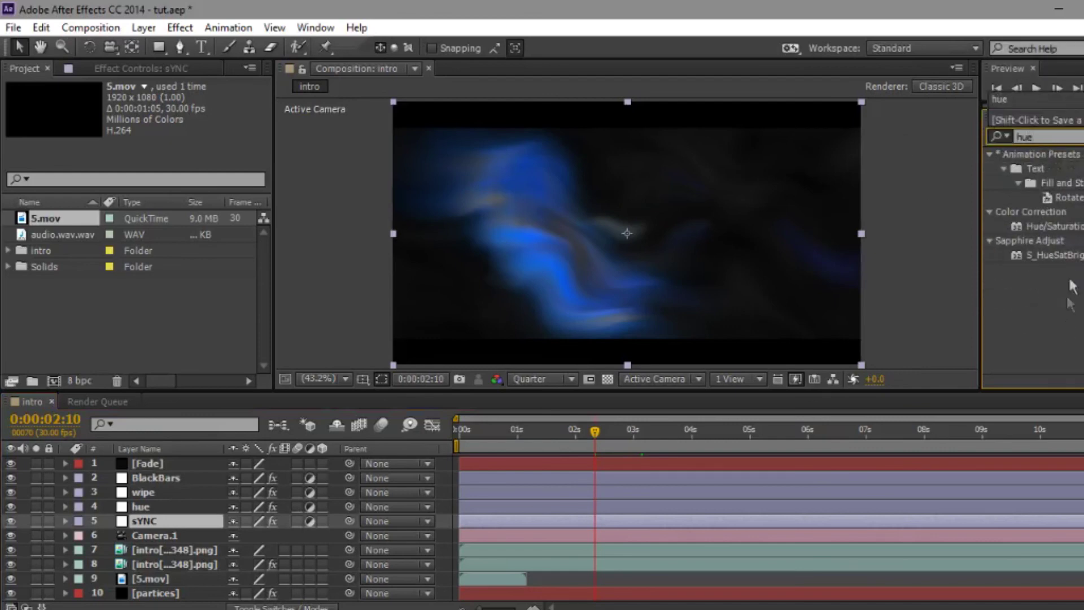
left_click(1030, 256)
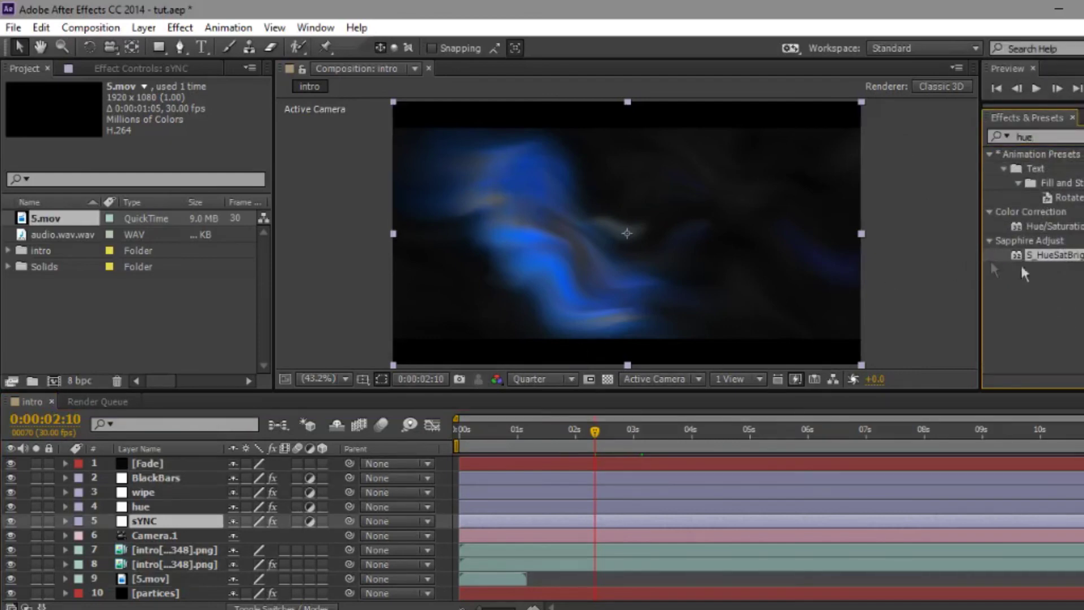
left_click_drag(988, 255, 167, 514)
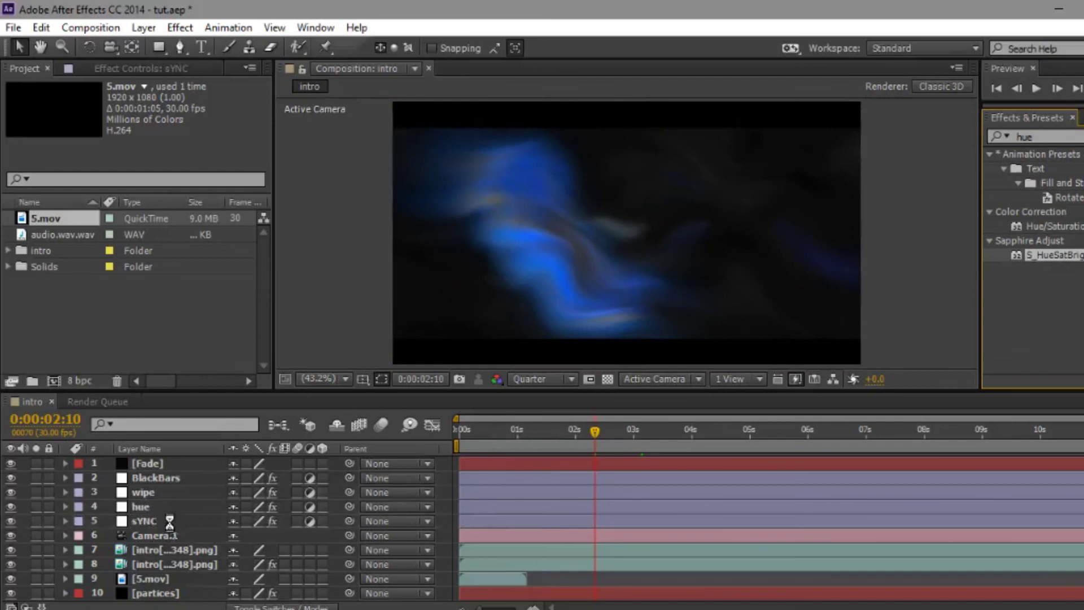
left_click(168, 516)
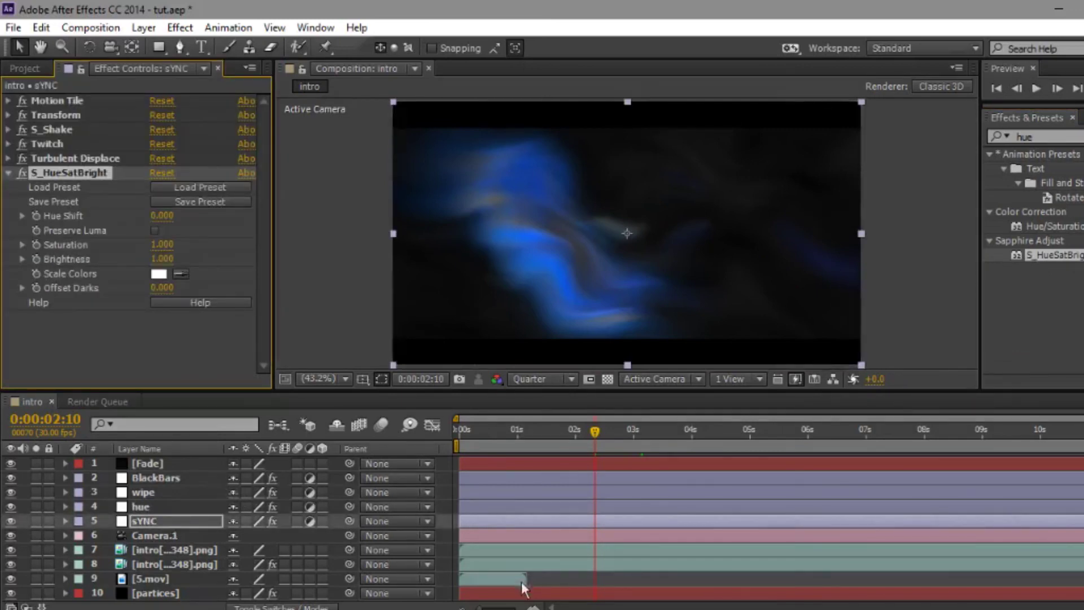
left_click_drag(514, 577, 523, 578)
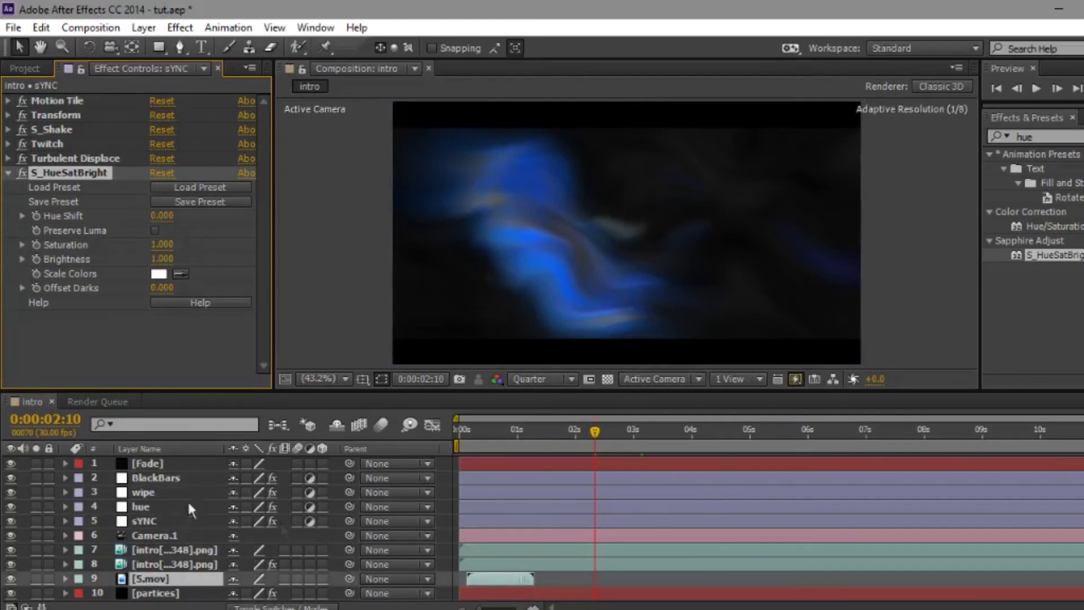
left_click(138, 520)
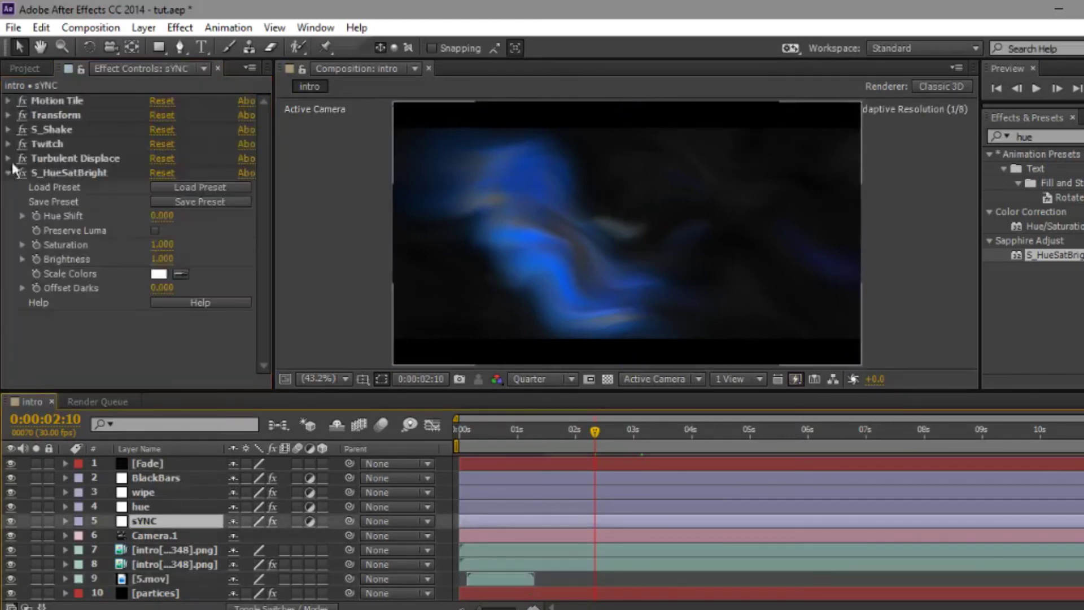
left_click(47, 173)
key("Delete")
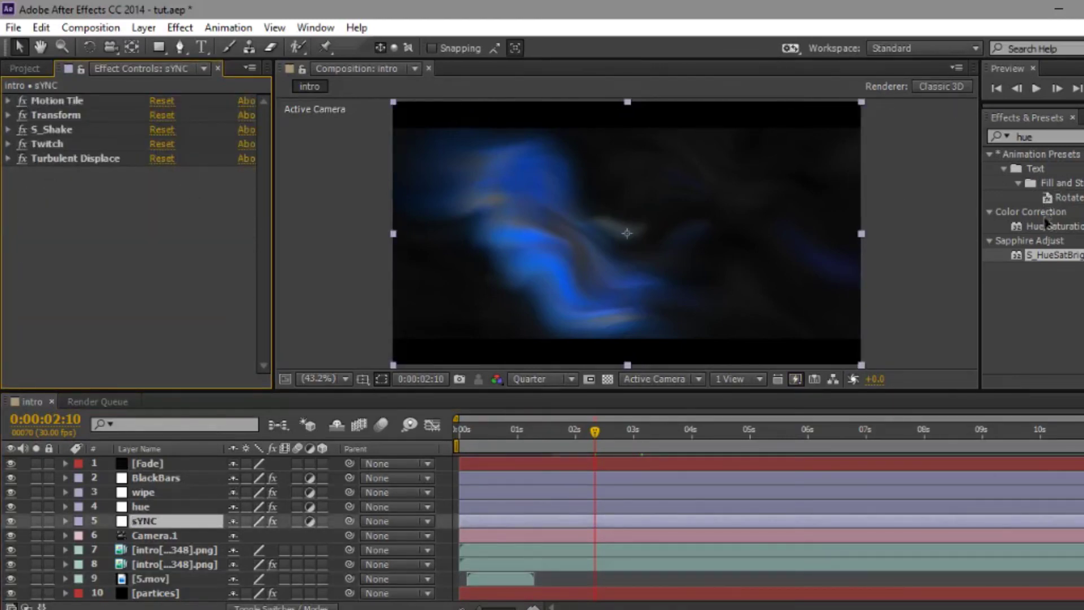
Apply S_HueSatBright to the 5.mov layer and shift the clip so it starts slightly before 0:00:02:09
left_click_drag(1049, 255, 609, 576)
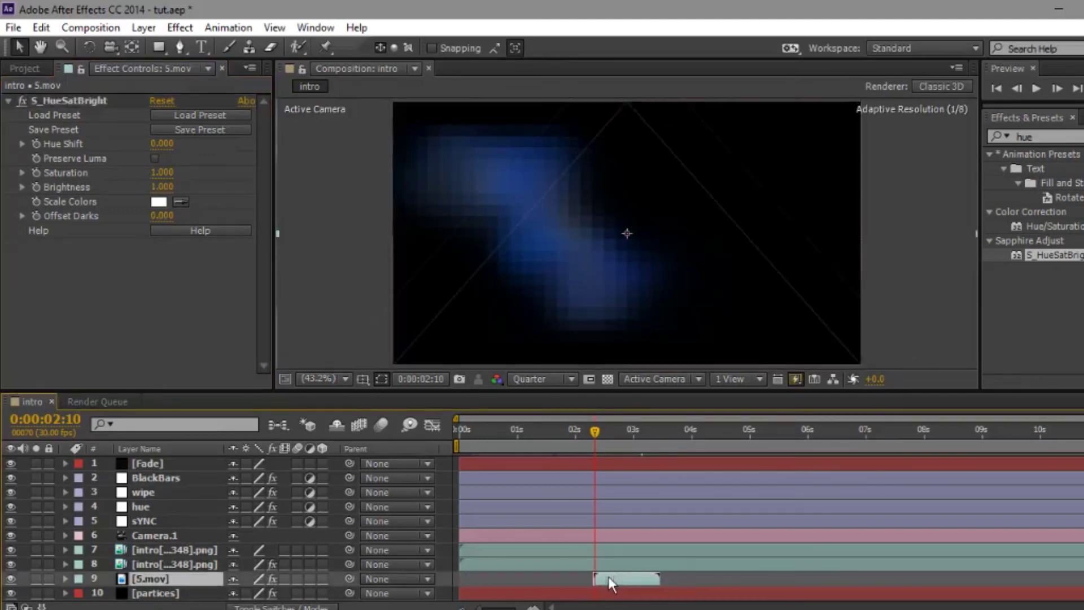
left_click(1016, 89)
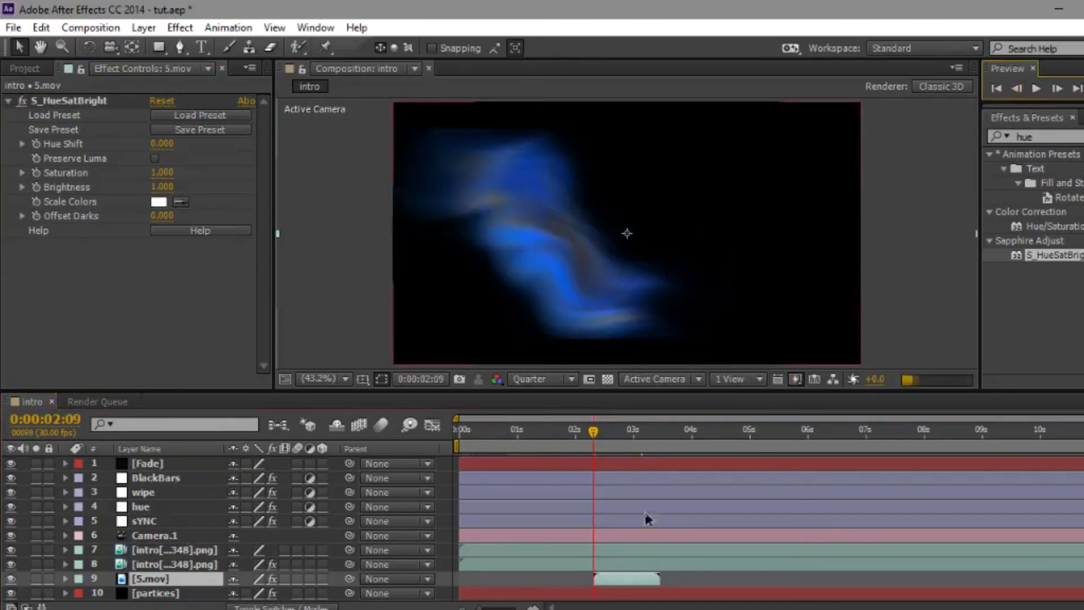
left_click_drag(628, 577, 622, 578)
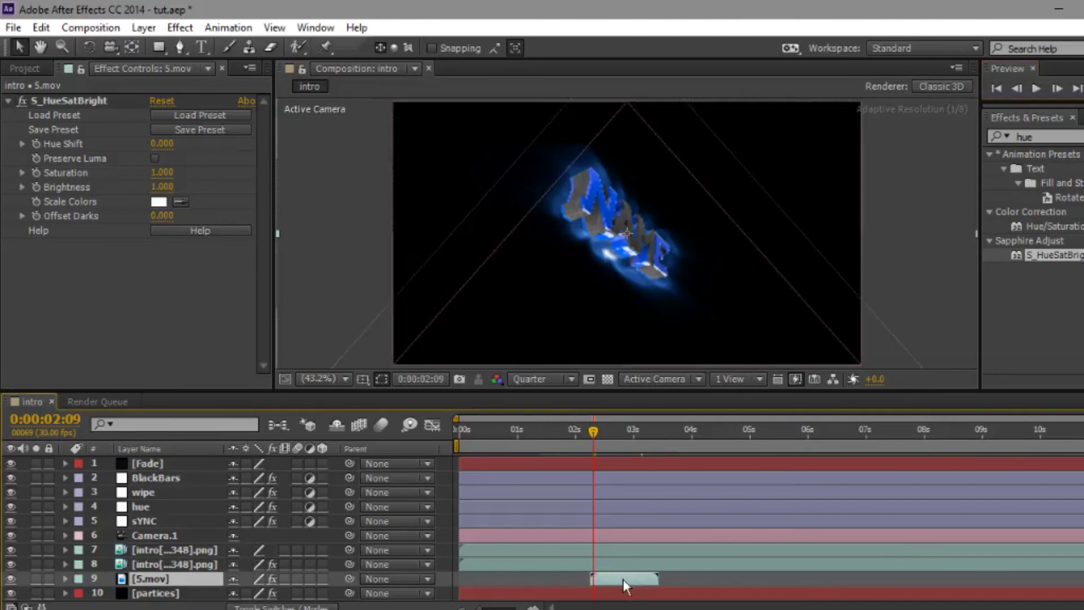
left_click_drag(618, 578, 618, 578)
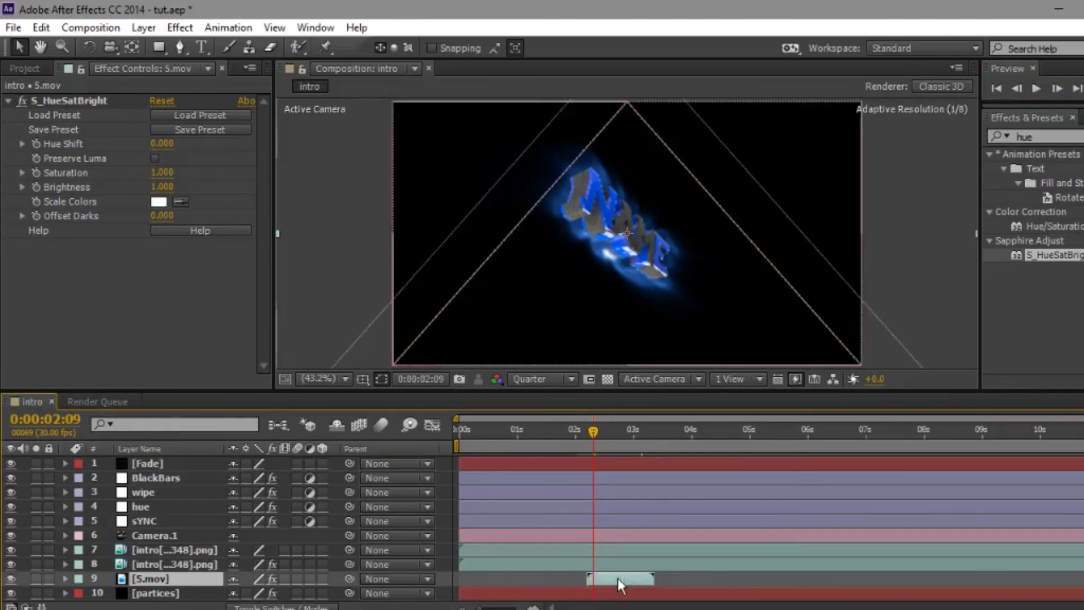
Shift the 5.mov clip slightly earlier and set its S_HueSatBright Scale Colors to a saturated blue with hue 222°
left_click_drag(617, 578, 612, 578)
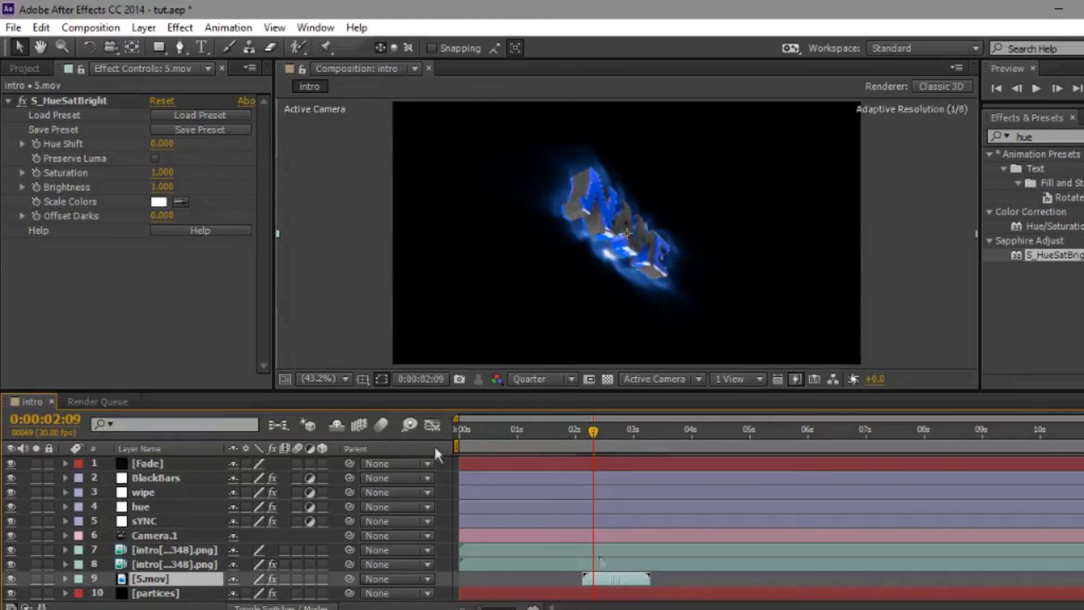
left_click(161, 203)
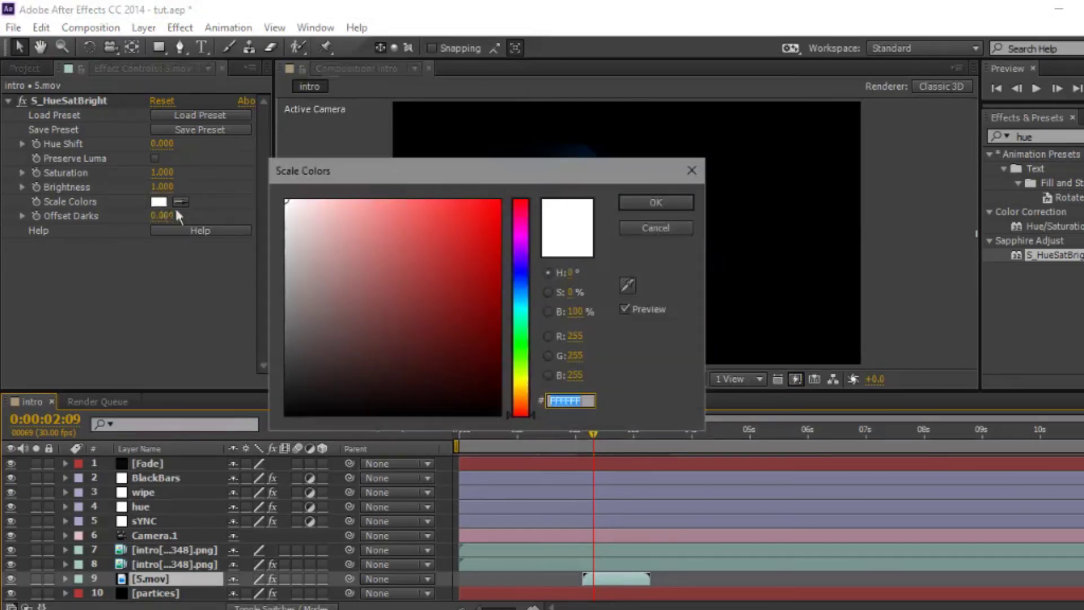
left_click(521, 279)
left_click_drag(486, 244, 489, 221)
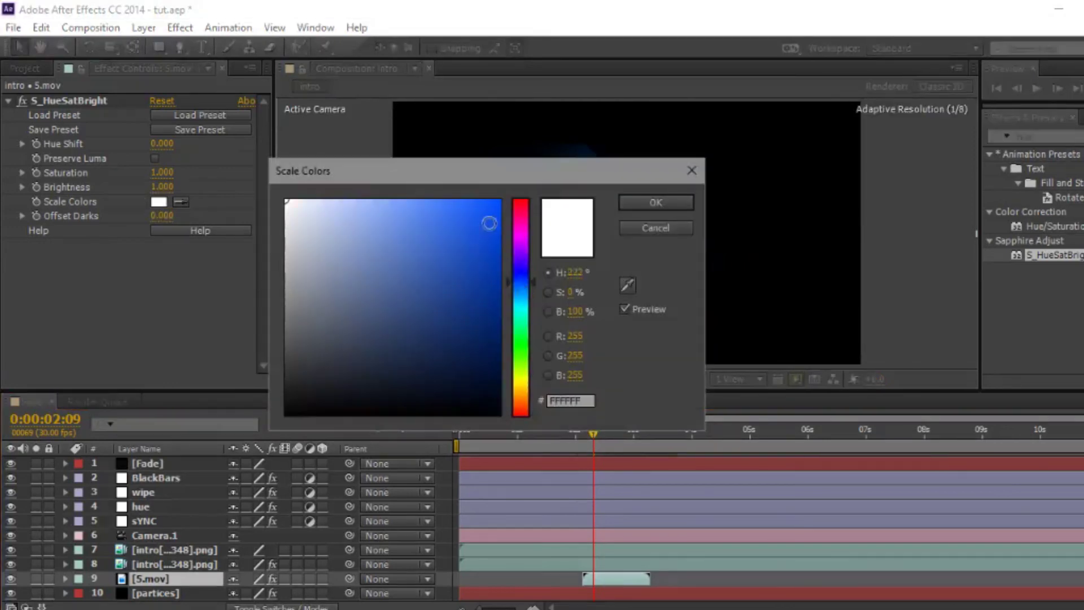
left_click(657, 202)
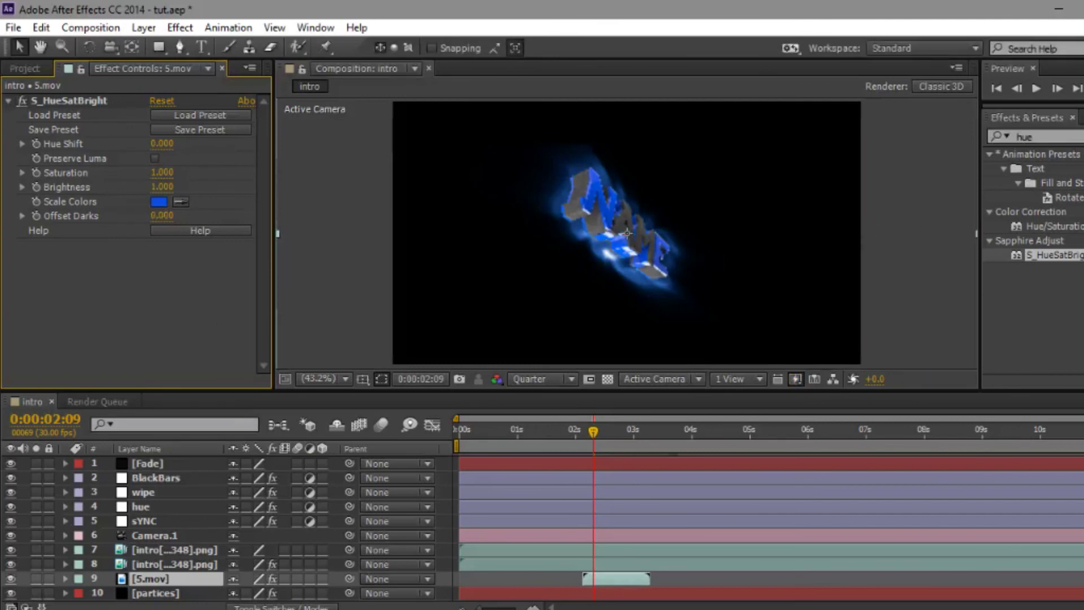
Clear the effect search and set the 5.mov layer's blending mode to Add
left_click(1081, 136)
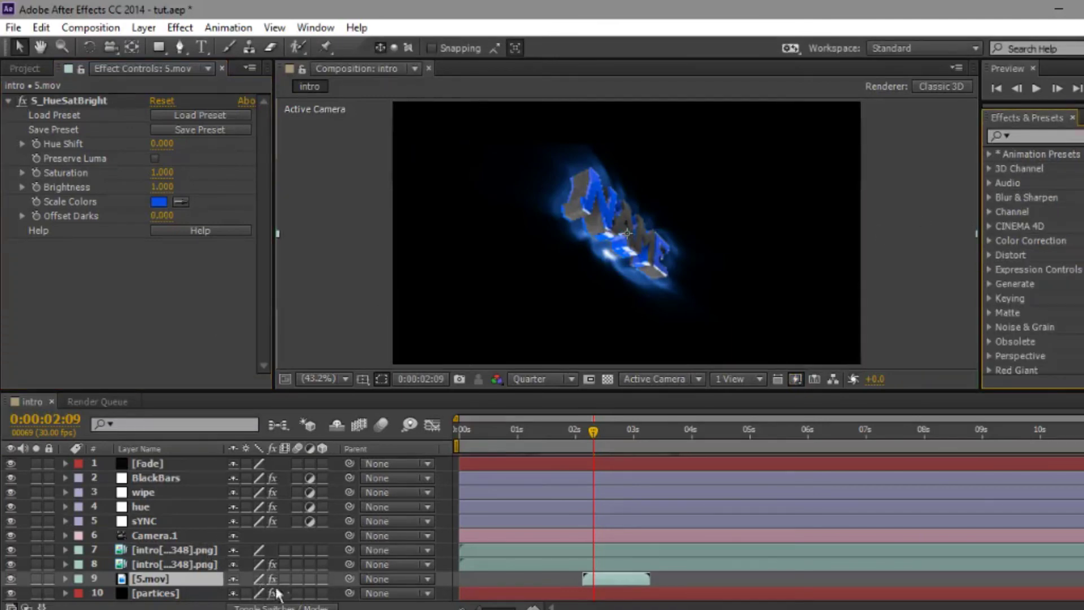
left_click(287, 607)
key("F4")
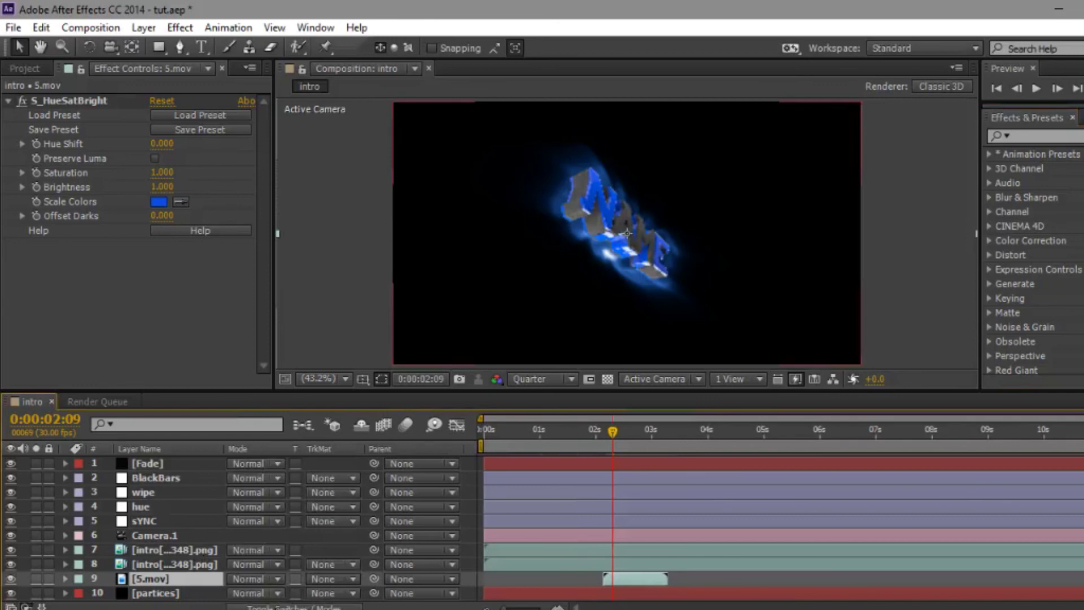
left_click(260, 596)
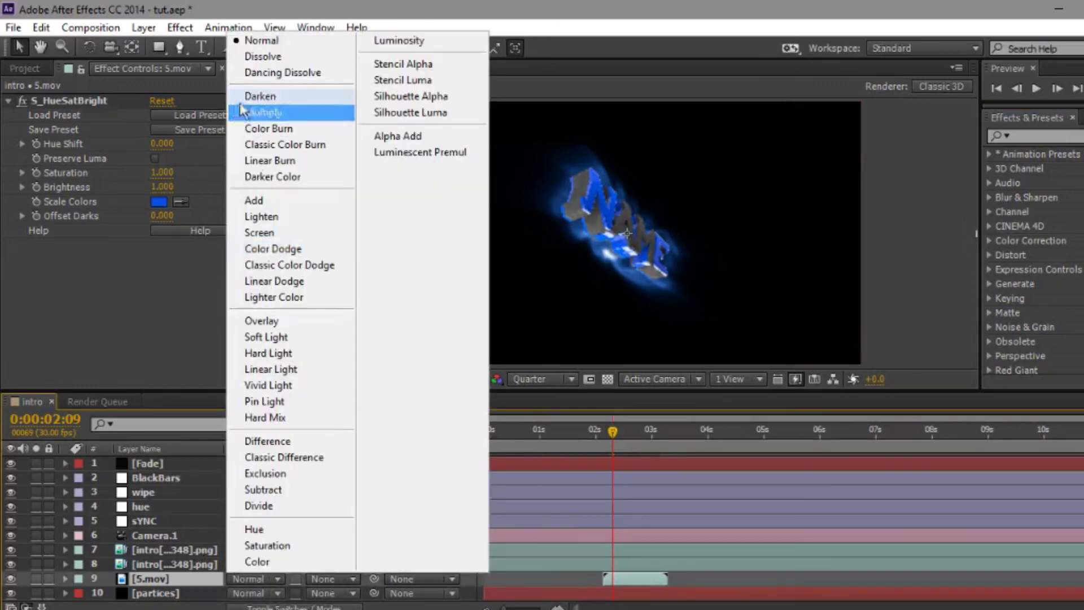
left_click(253, 200)
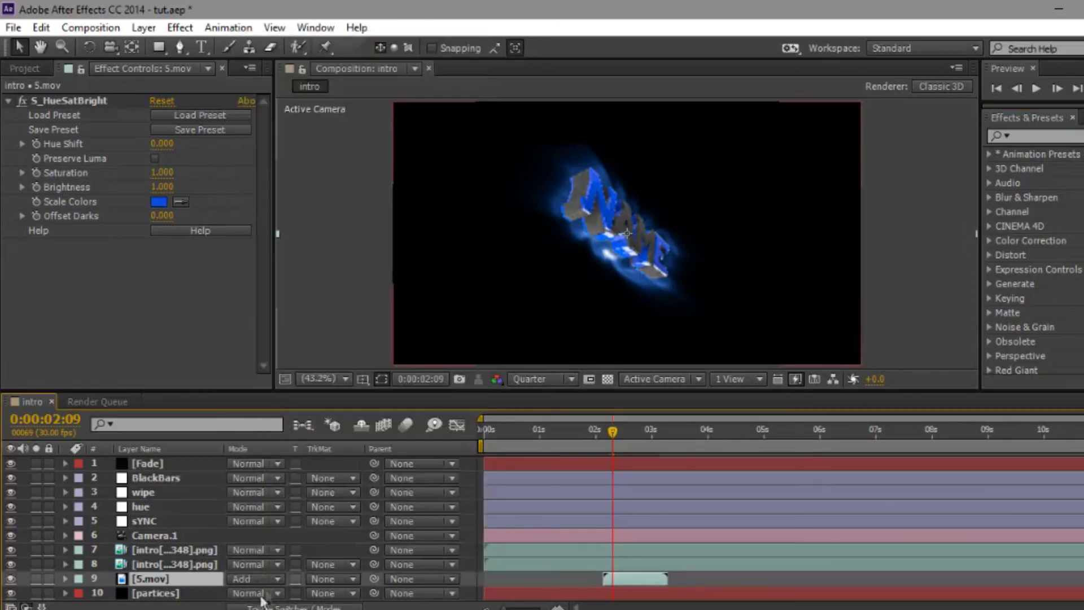
key("F4")
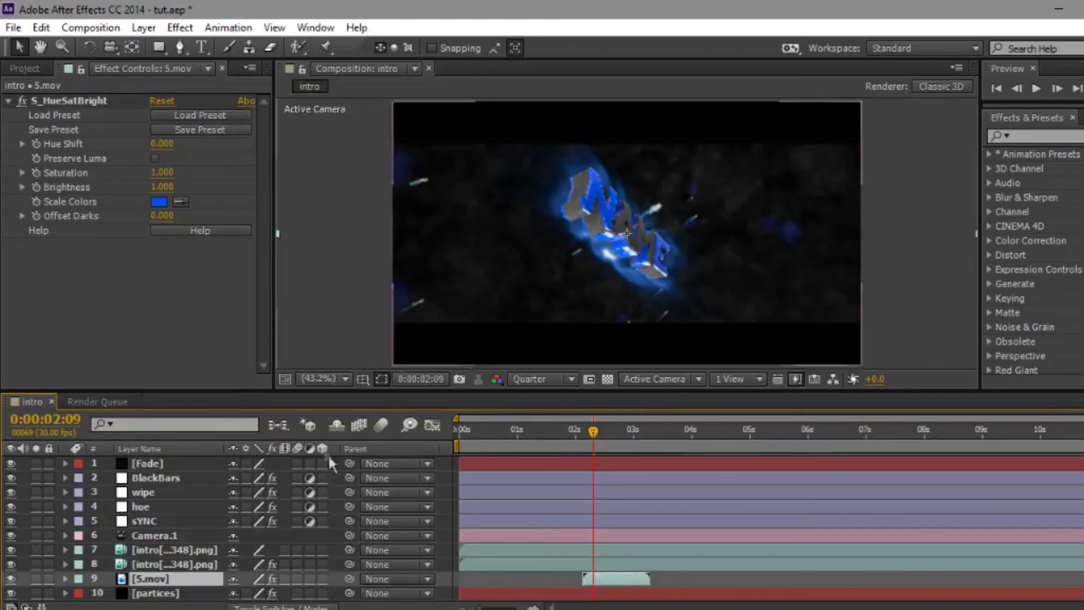
Make 5.mov a 3D layer and move it over the name text in the composition view
left_click(321, 579)
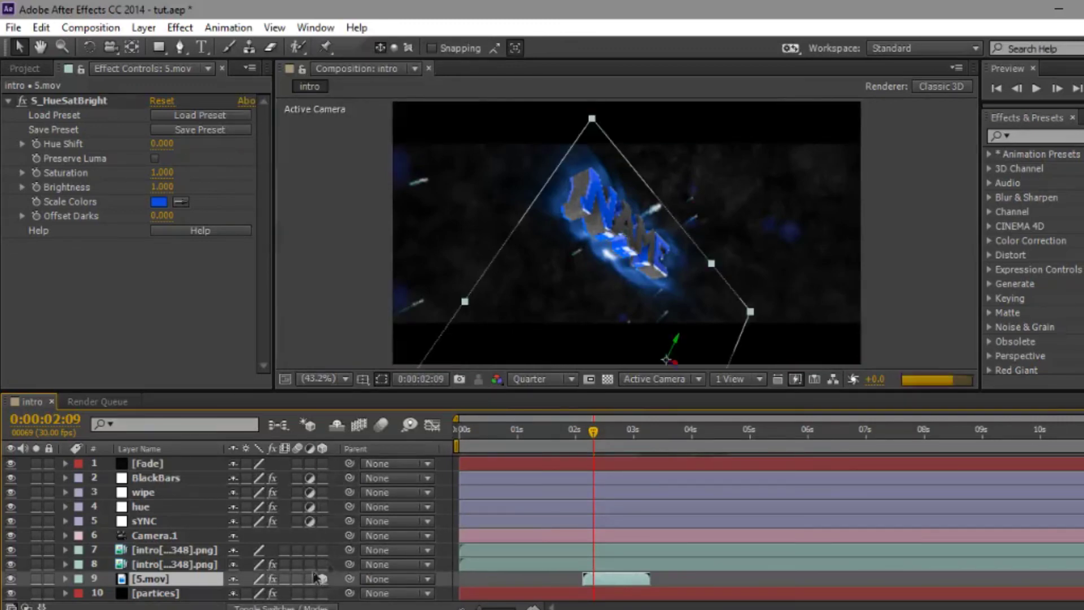
left_click_drag(612, 297, 602, 179)
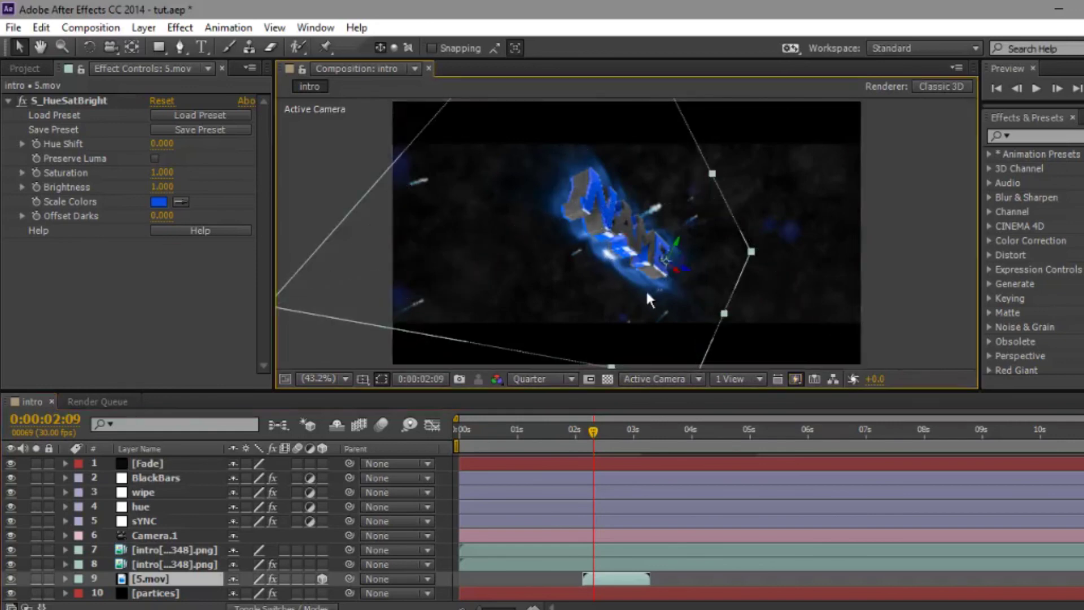
left_click_drag(607, 275, 598, 267)
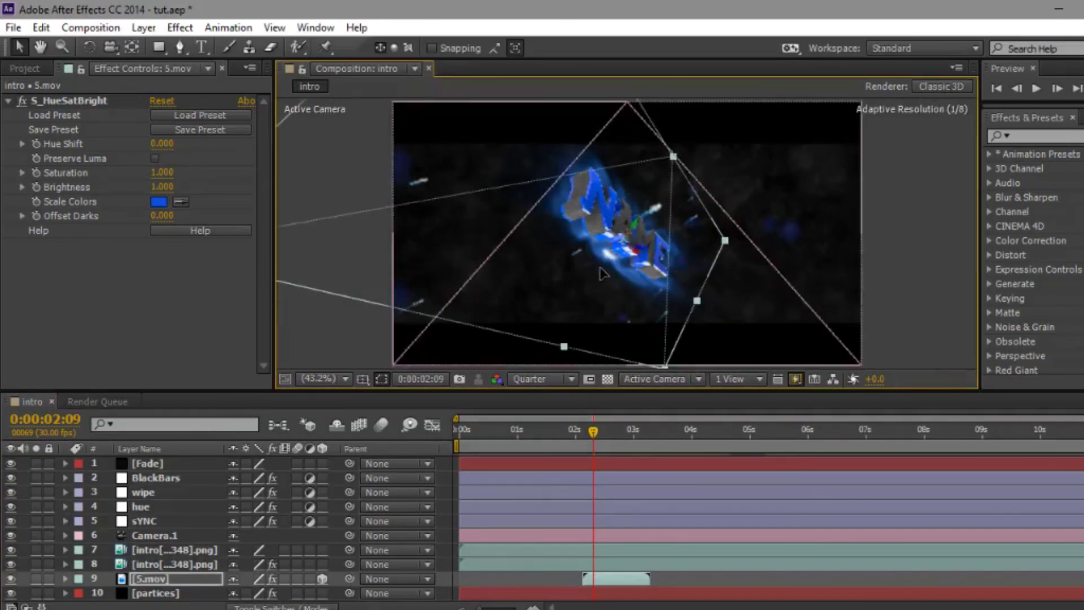
Centre the 5.mov layer in the frame with the help of the proportional grid, and hide the grid again
left_click(361, 378)
left_click(379, 417)
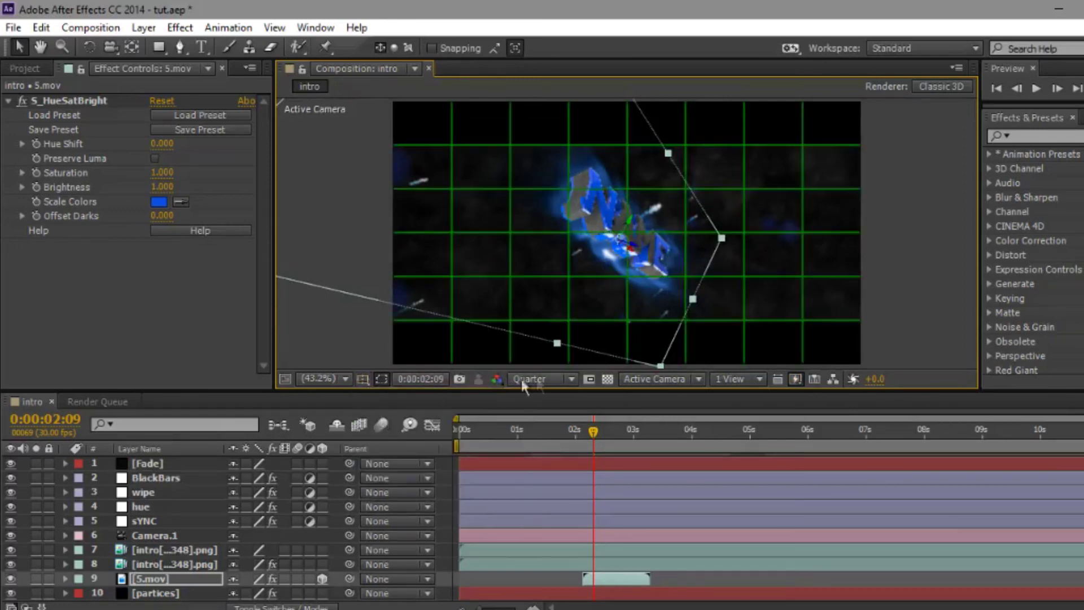
left_click_drag(557, 278, 578, 268)
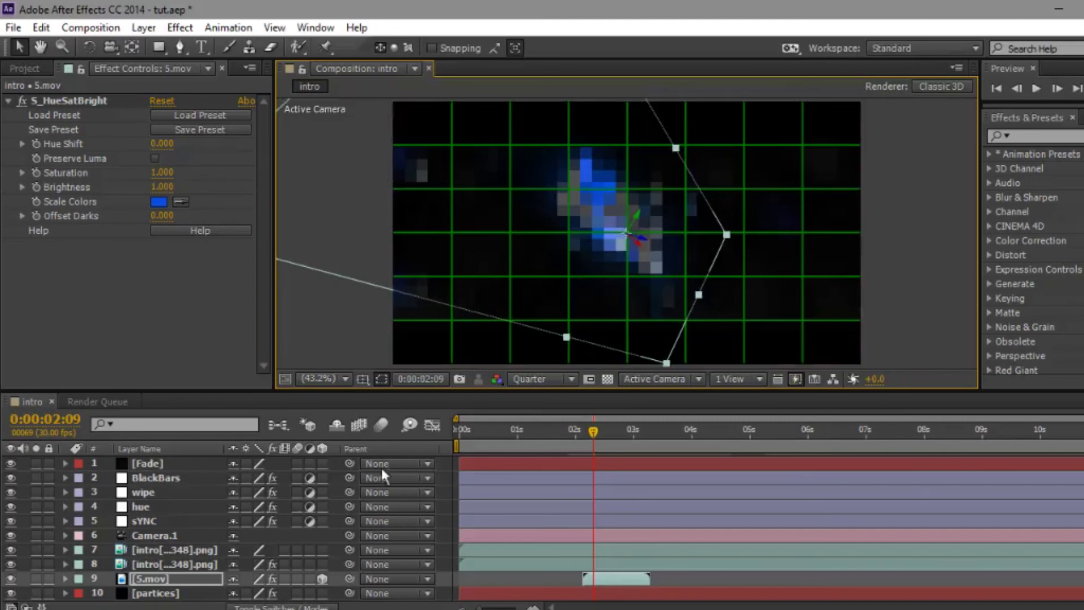
left_click(364, 380)
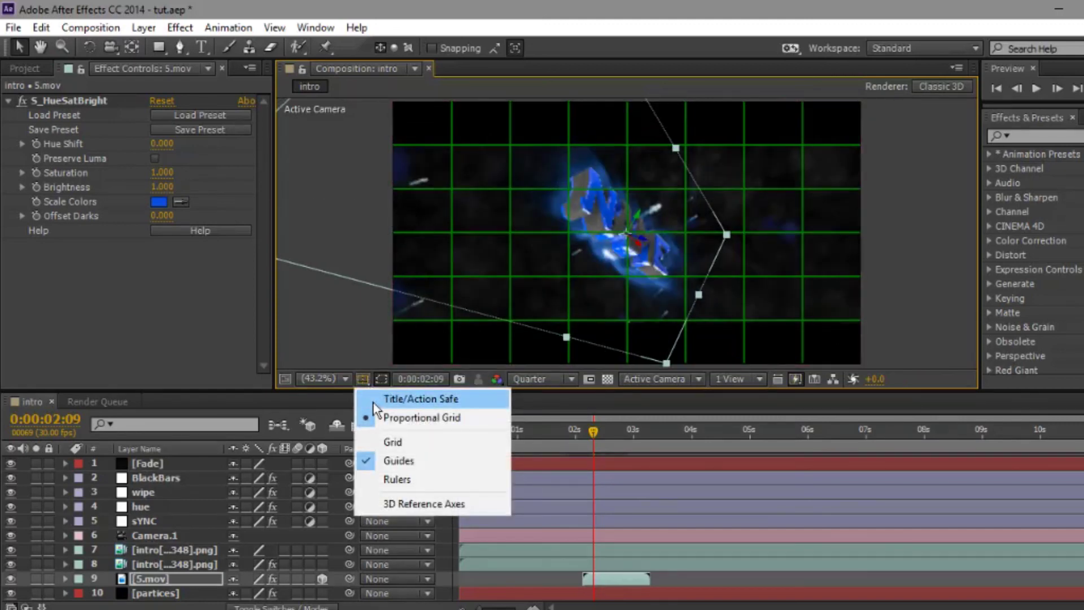
left_click(388, 419)
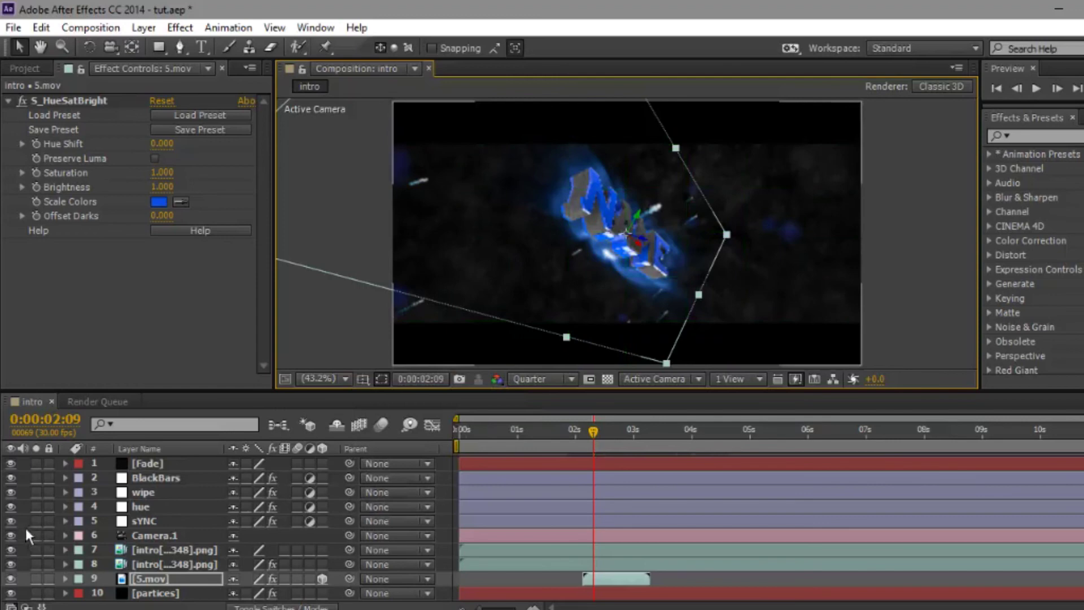
Check the shockwave at 0:00:02:24 and 0:00:03:04, shift 5.mov to start at 0:00:02:00, and preview that section
left_click(623, 436)
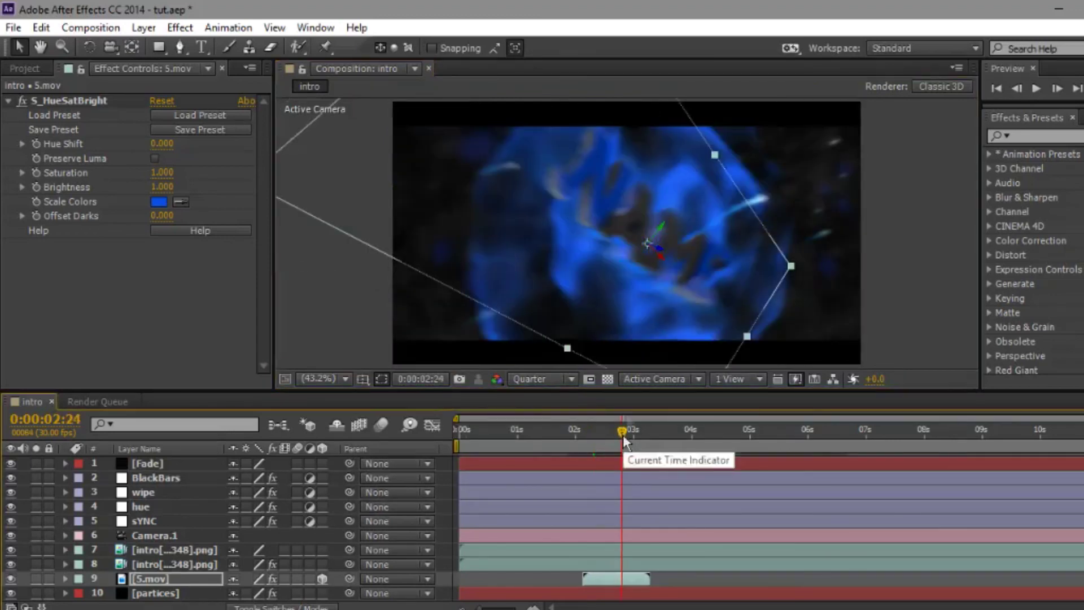
left_click(641, 429)
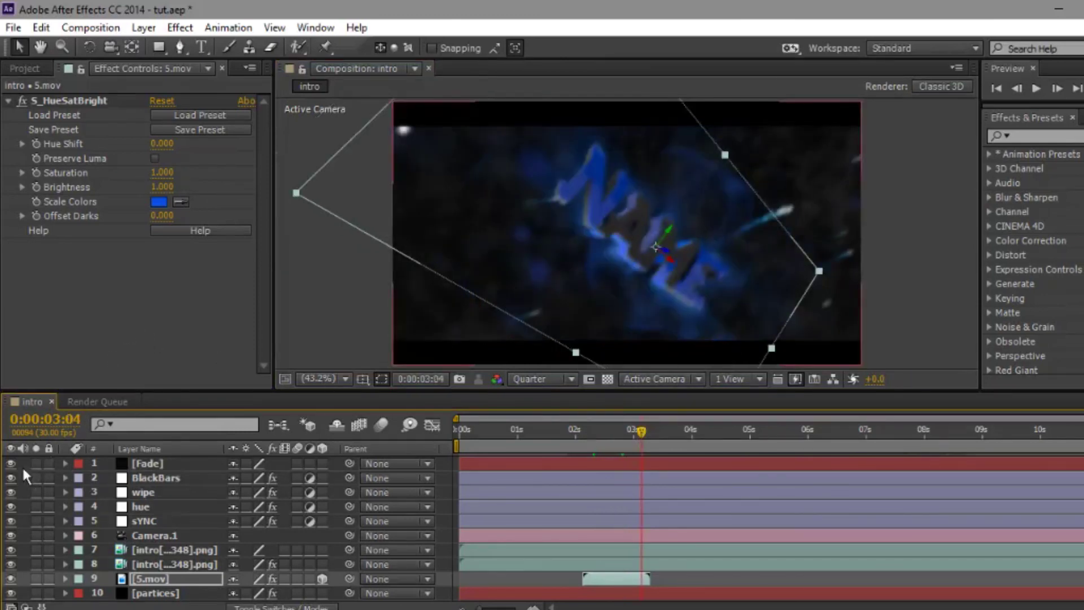
left_click(169, 607)
left_click(1083, 88)
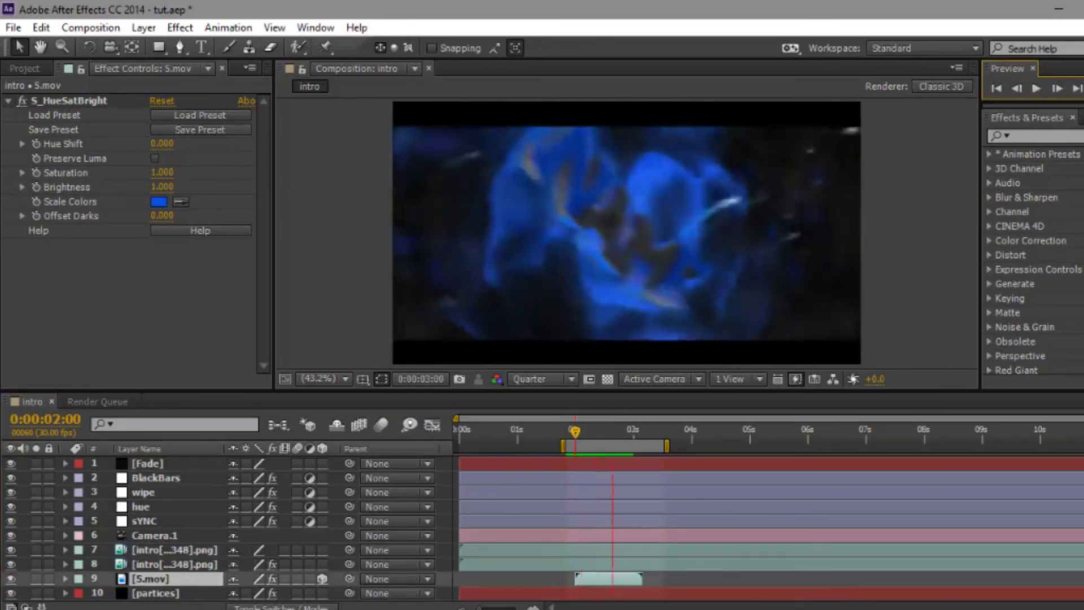
key("space")
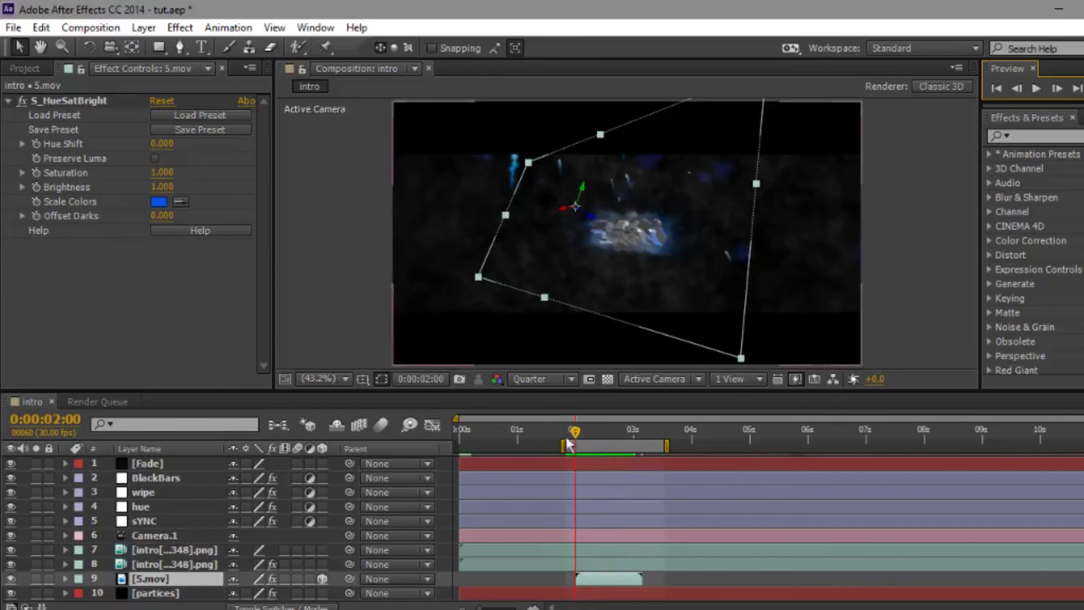
Extend the work area over the whole composition, and deselect 5.mov to show the project's footage list
left_click_drag(561, 445, 456, 445)
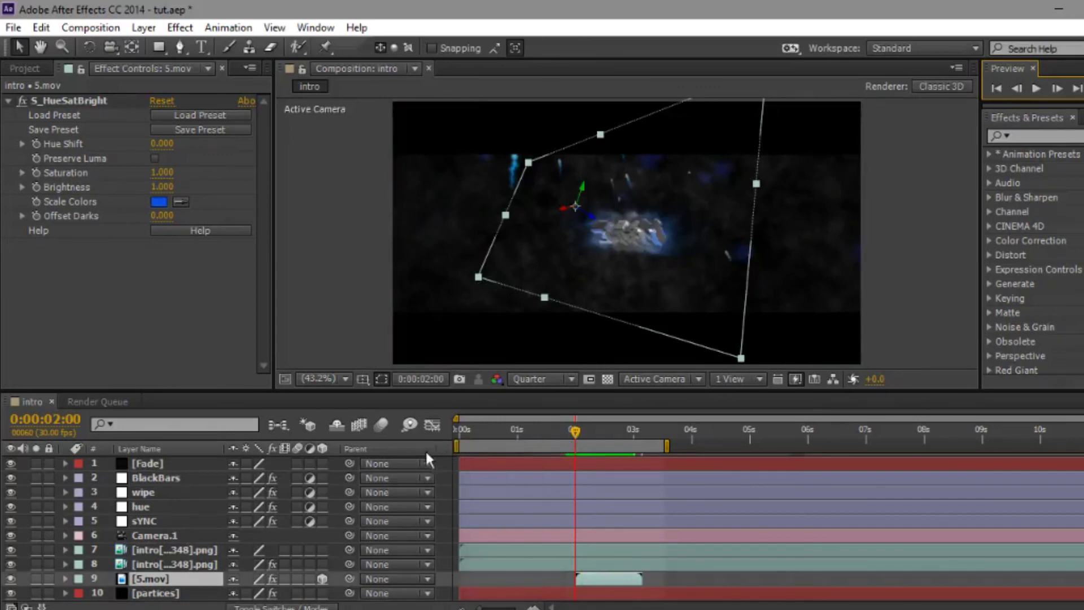
double_click(793, 444)
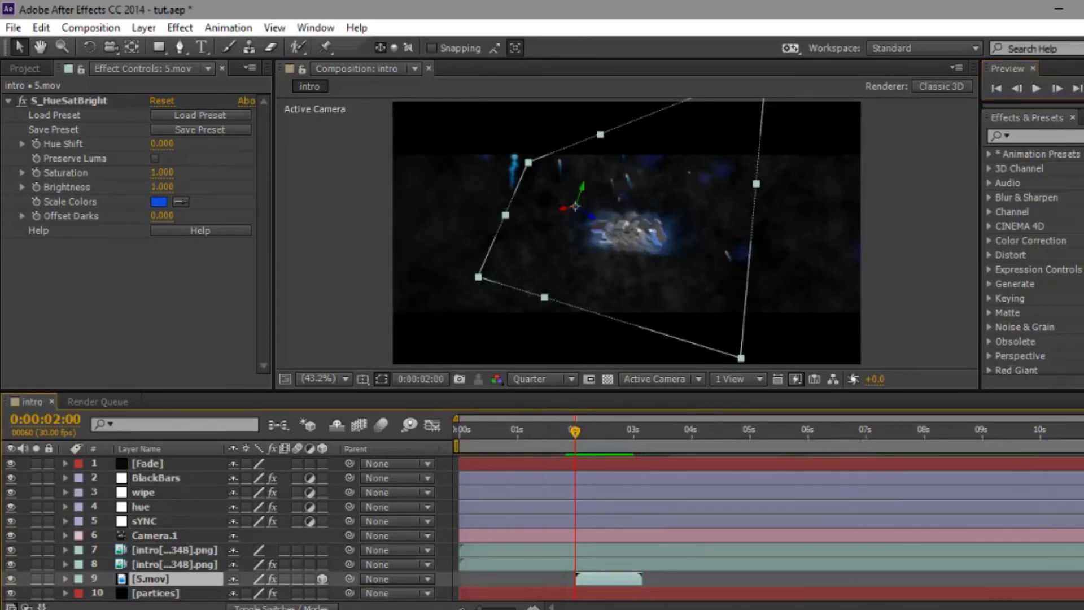
left_click(25, 520)
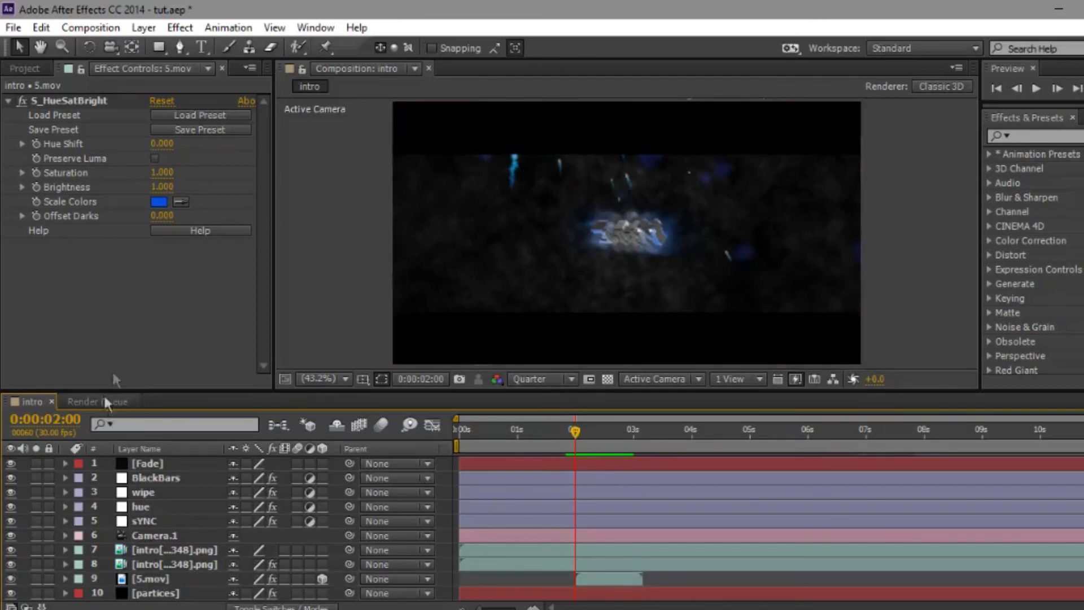
left_click(25, 68)
left_click(28, 298)
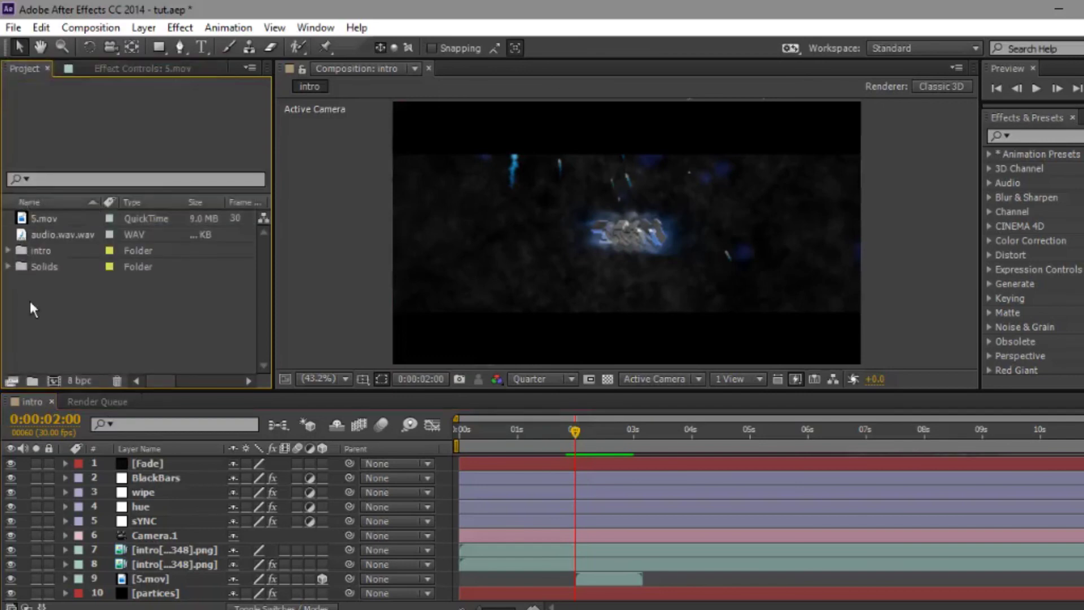
Add a new adjustment layer directly above the sYNC layer
left_click(145, 508)
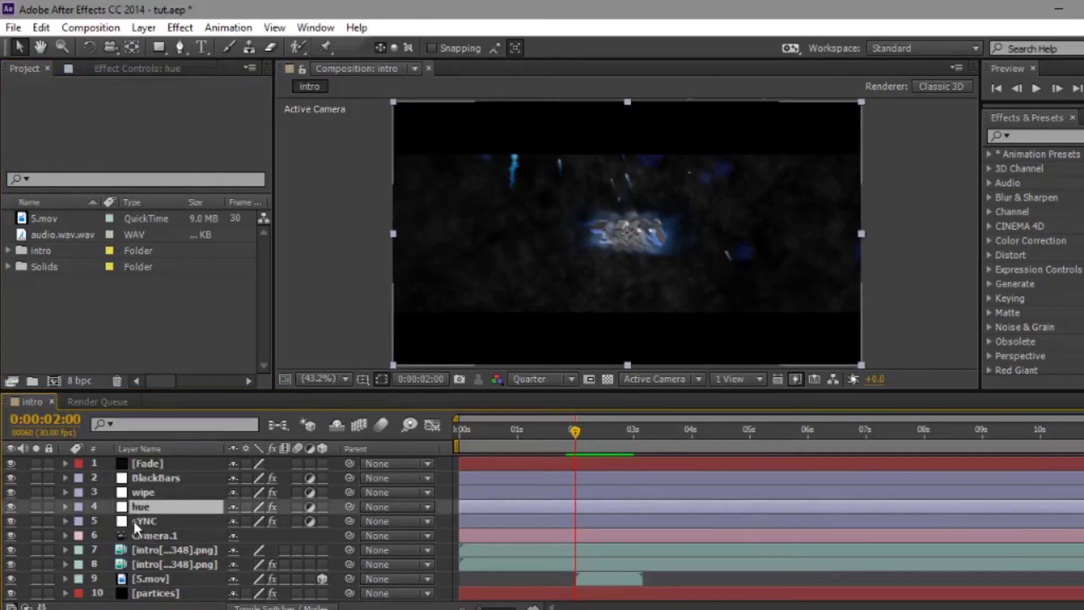
left_click(135, 520)
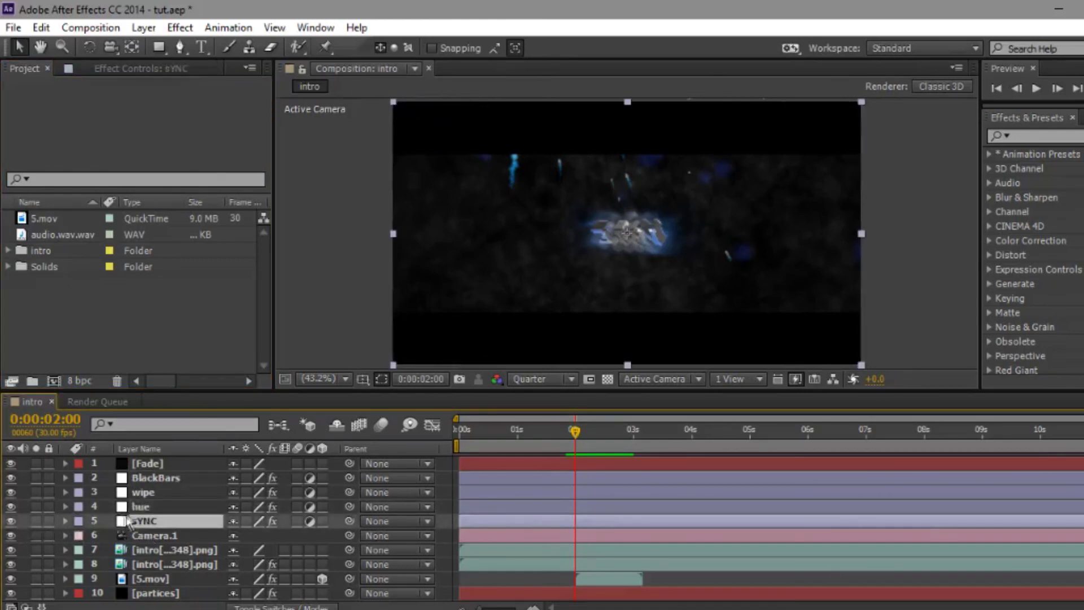
right_click(23, 494)
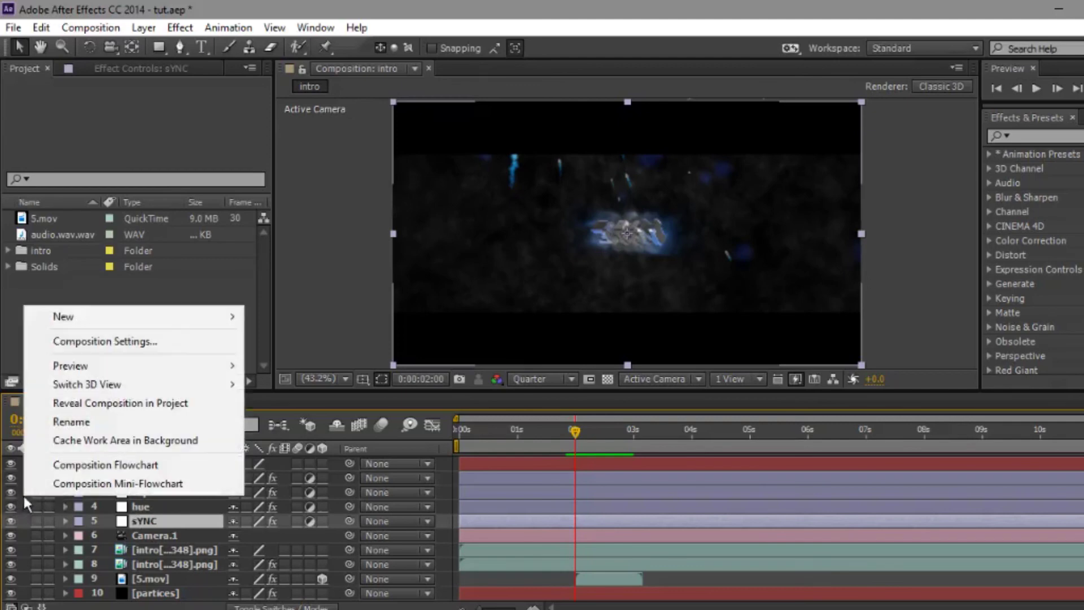
mouse_move(89, 315)
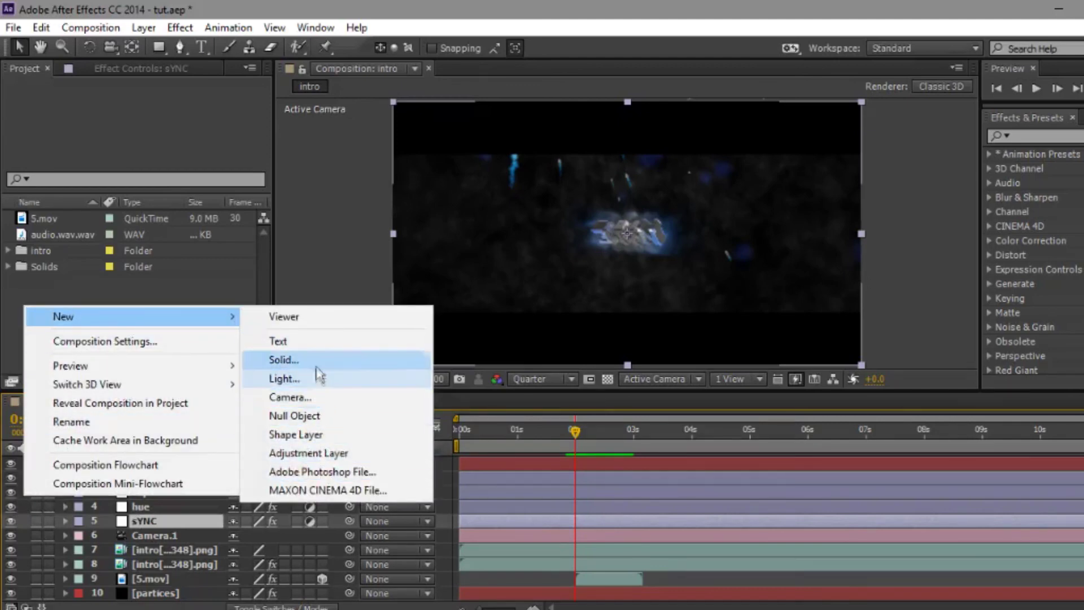
left_click(305, 453)
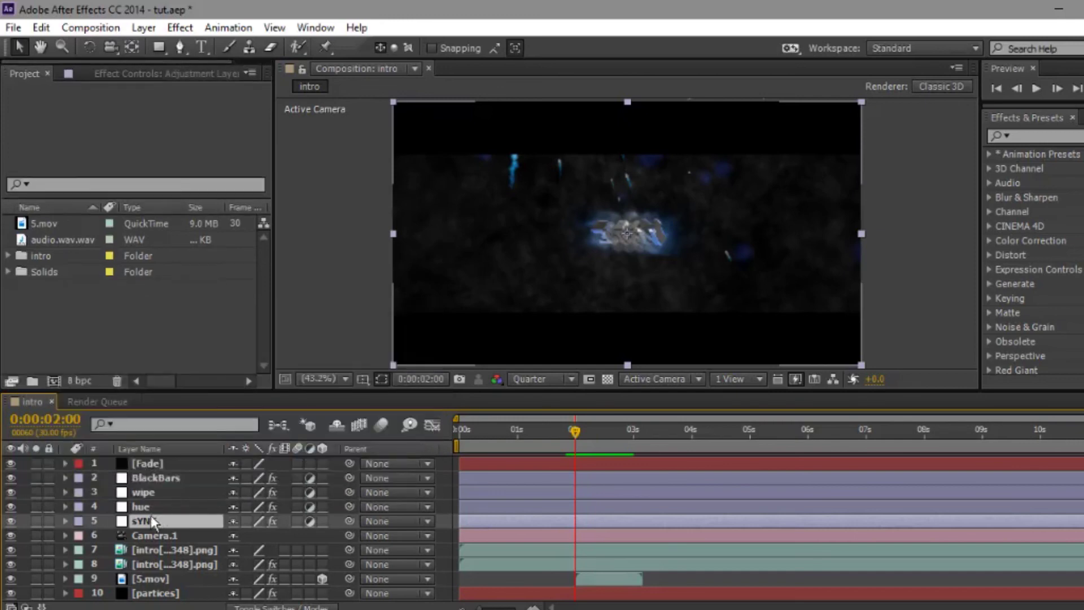
Search the effects for "magic bu" and apply Magic Bullet Looks to the new adjustment layer
left_click(1030, 136)
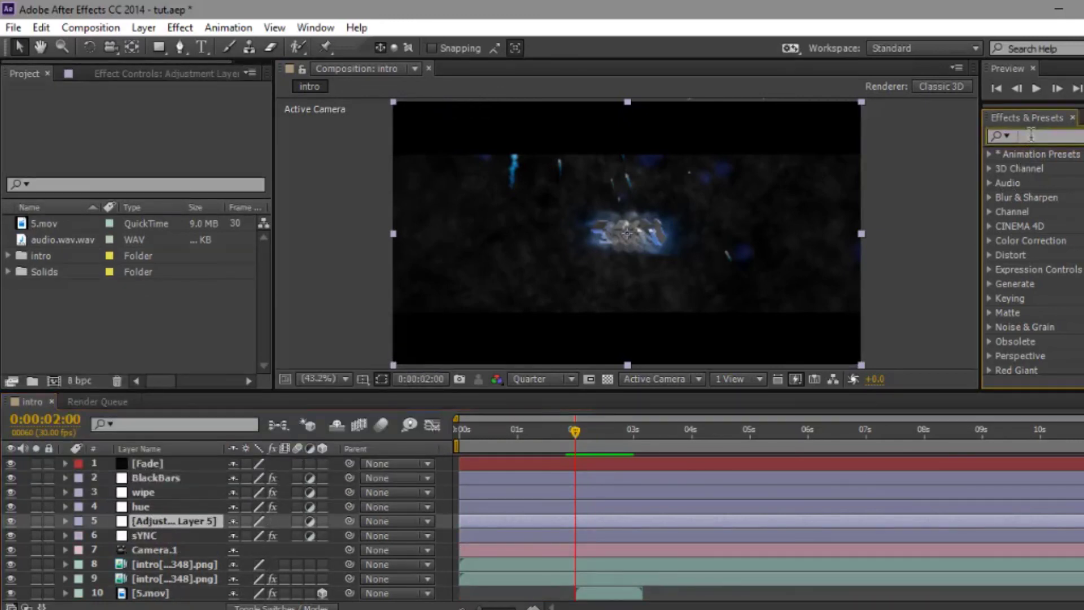
type("magic bu")
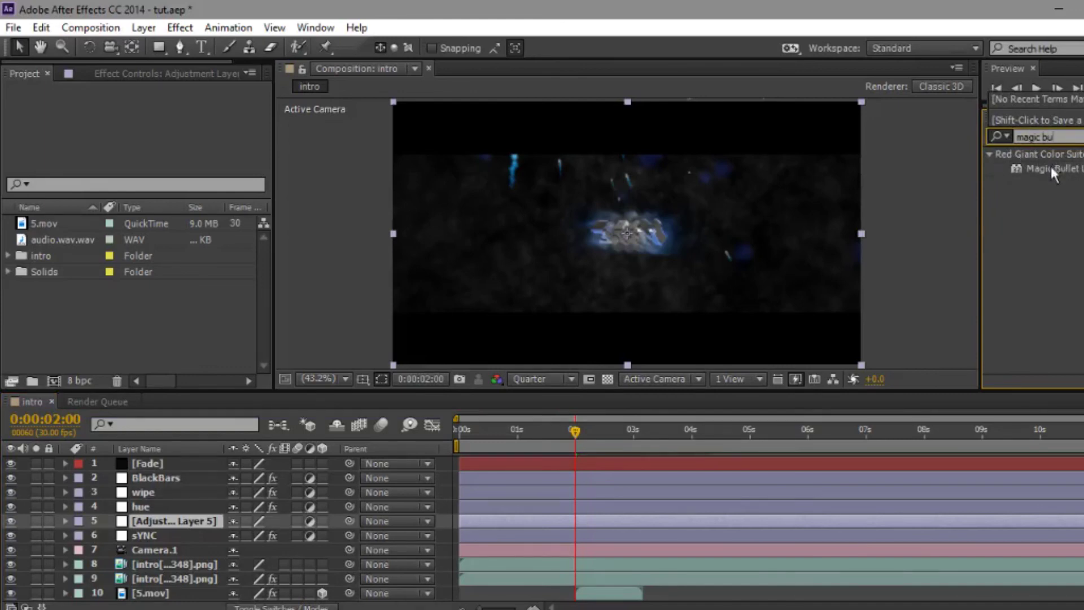
left_click_drag(1051, 168, 192, 517)
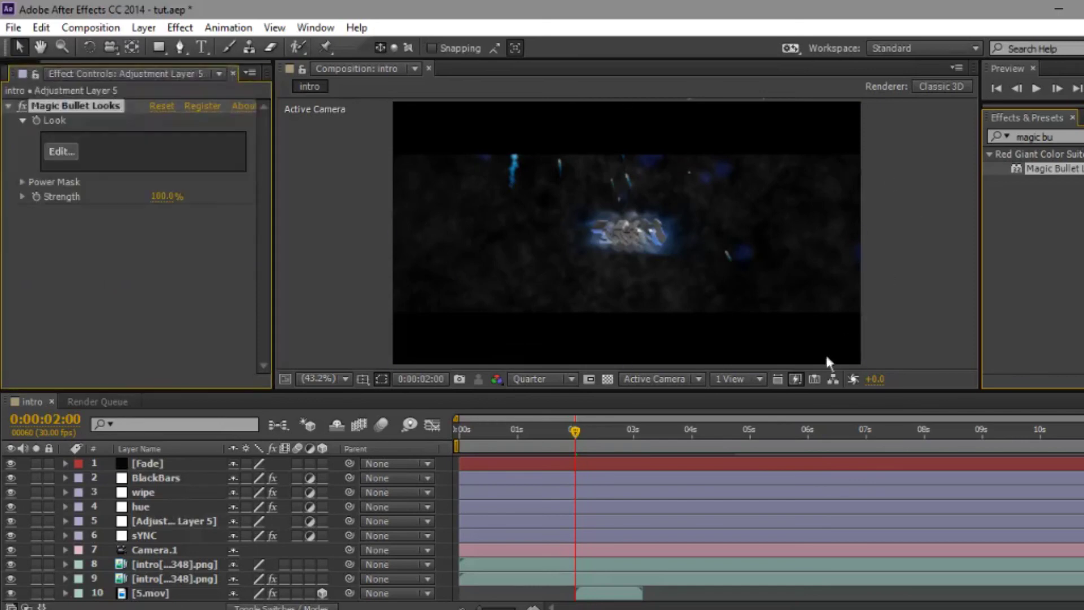
Park the playhead at 0:00:03:11, set the preview resolution to Full, and open the Magic Bullet Looks editor
left_click(654, 432)
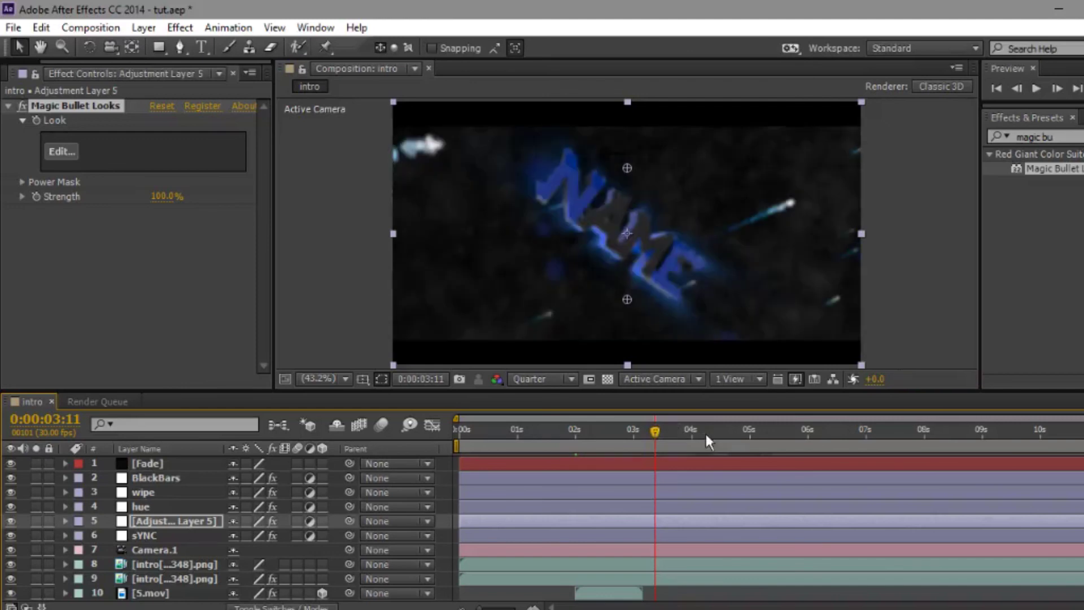
left_click(546, 379)
left_click(545, 423)
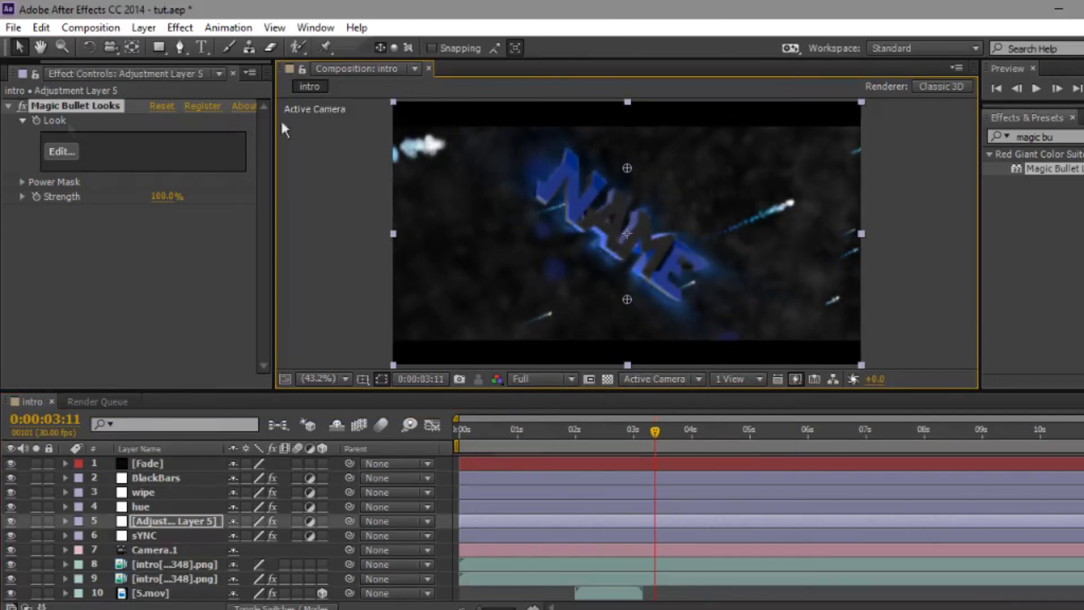
left_click(61, 151)
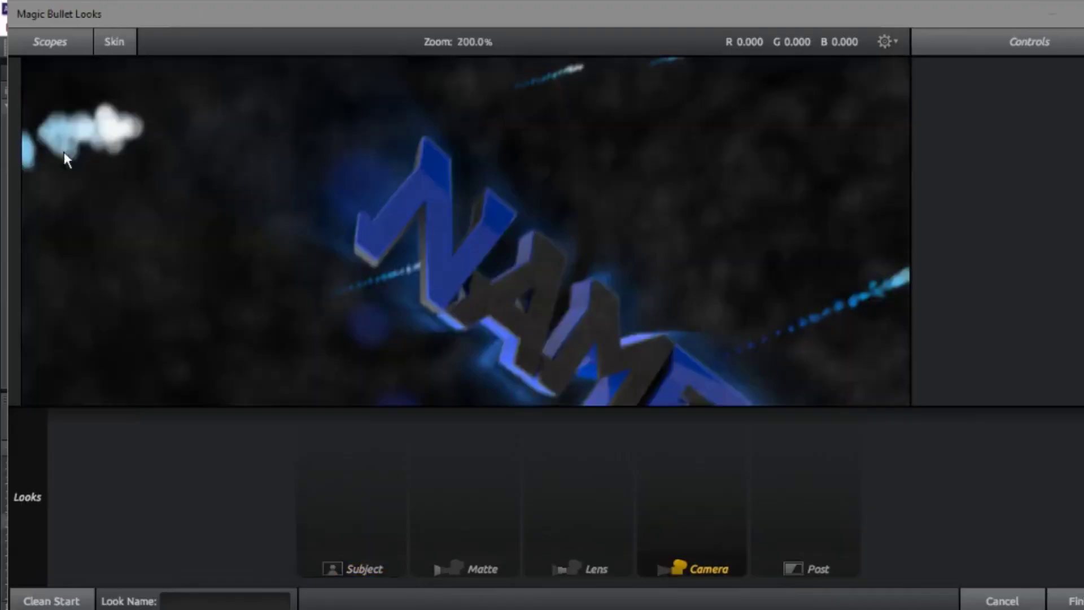
Look over the custom look presets, and fit the whole frame in the preview of the maximized editor
scroll(184, 209, "down", 3)
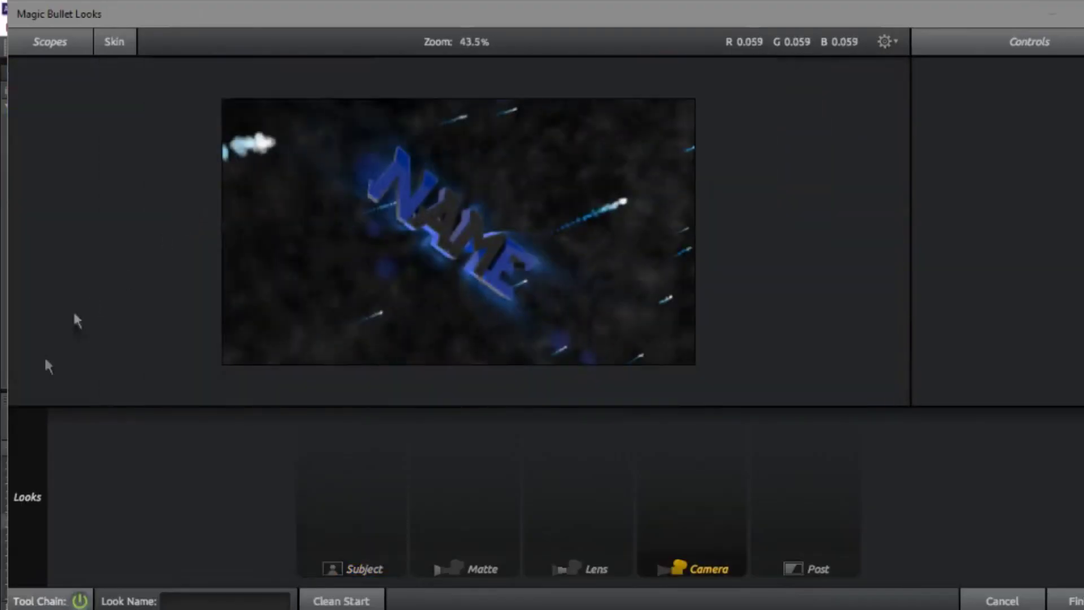
mouse_move(27, 497)
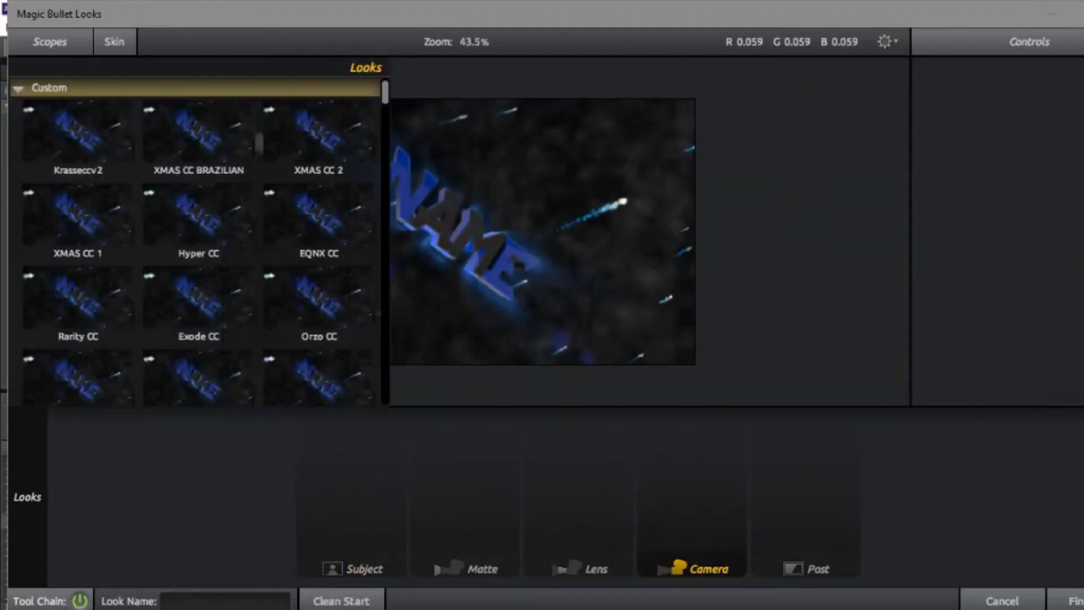
left_click(60, 131)
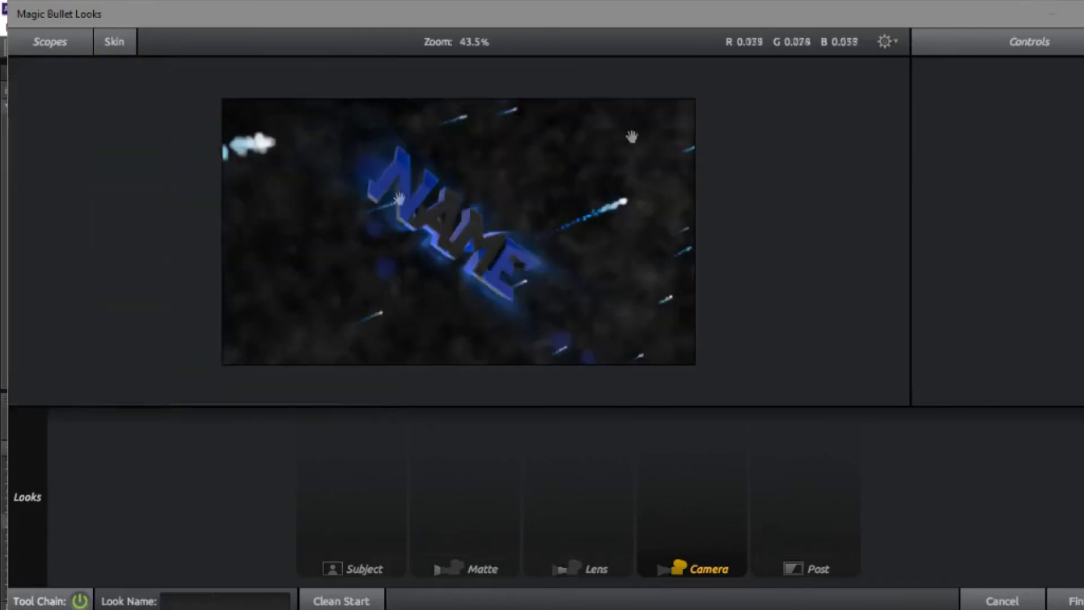
left_click(1082, 12)
scroll(432, 377, "up", 2)
scroll(431, 375, "down", 1)
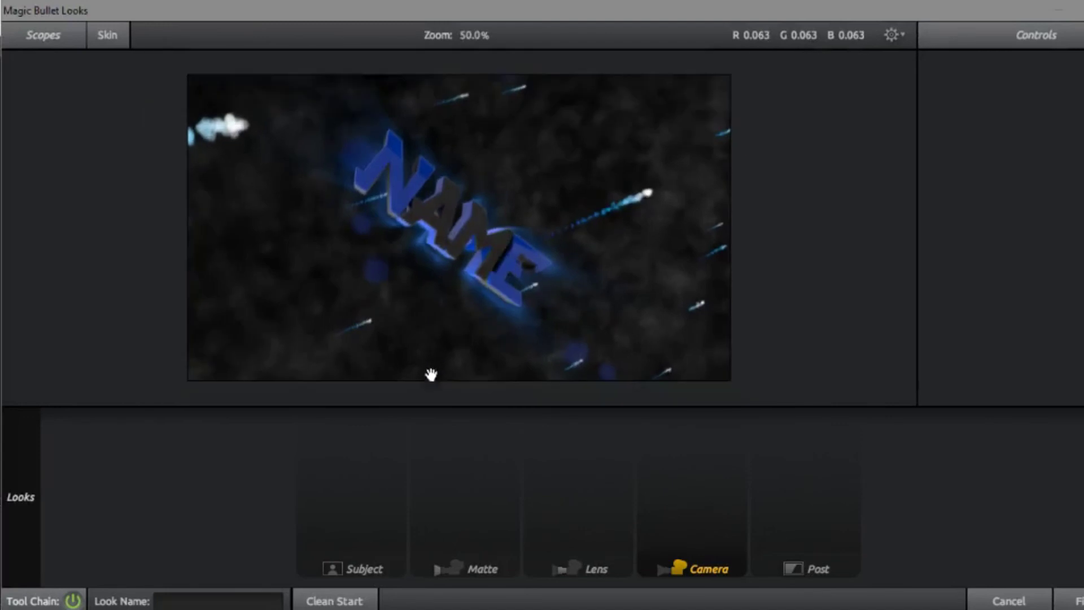
Add the Contrast and Crush tools to the Subject stage, giving Crush a subtle blue tint
left_click(380, 500)
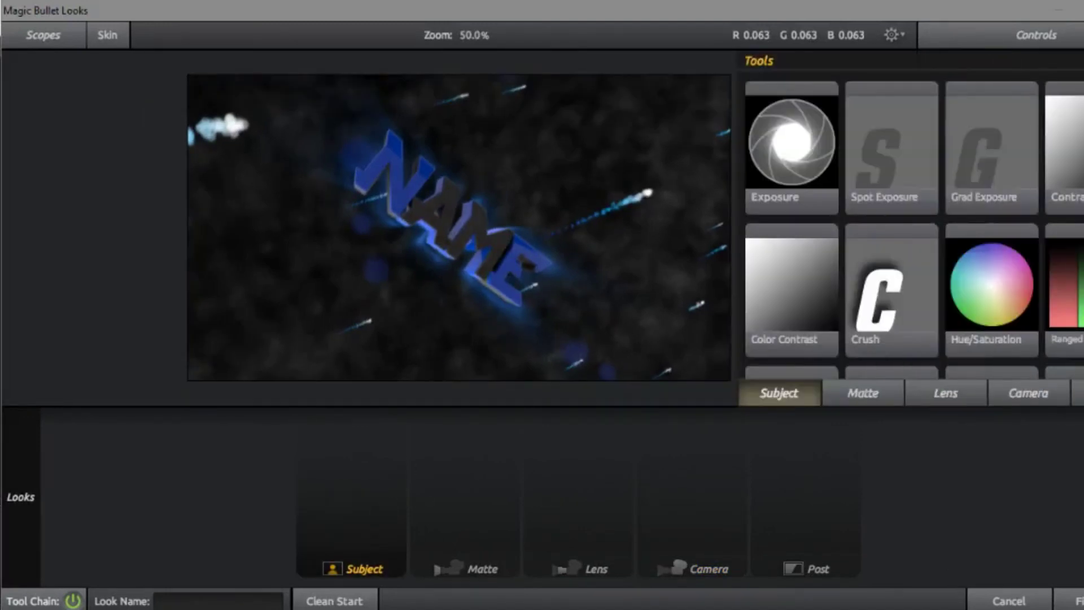
double_click(1074, 168)
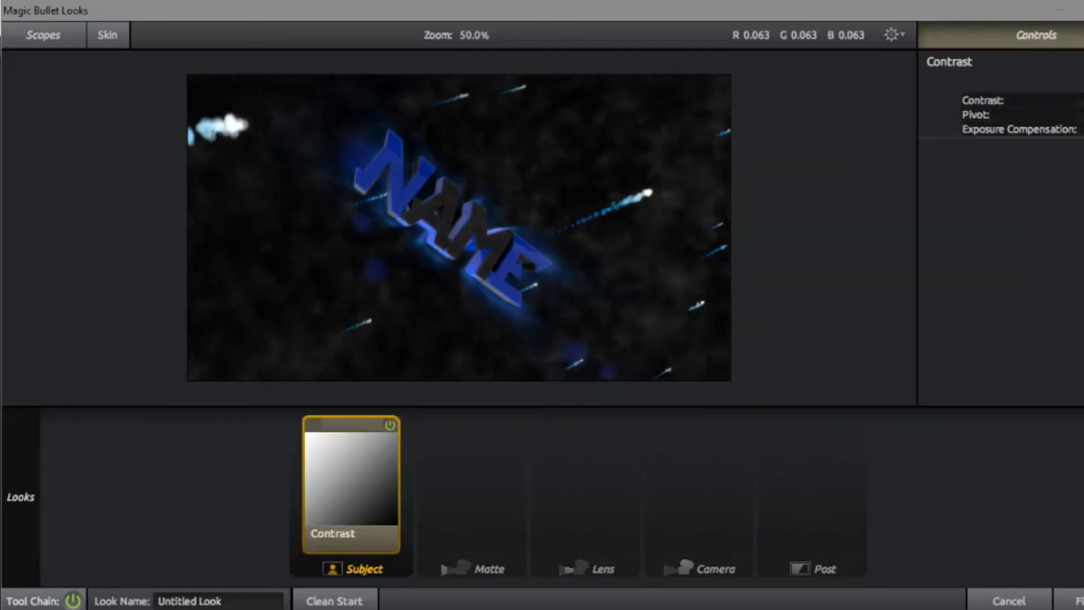
scroll(944, 327, "down", 2)
scroll(936, 323, "down", 3)
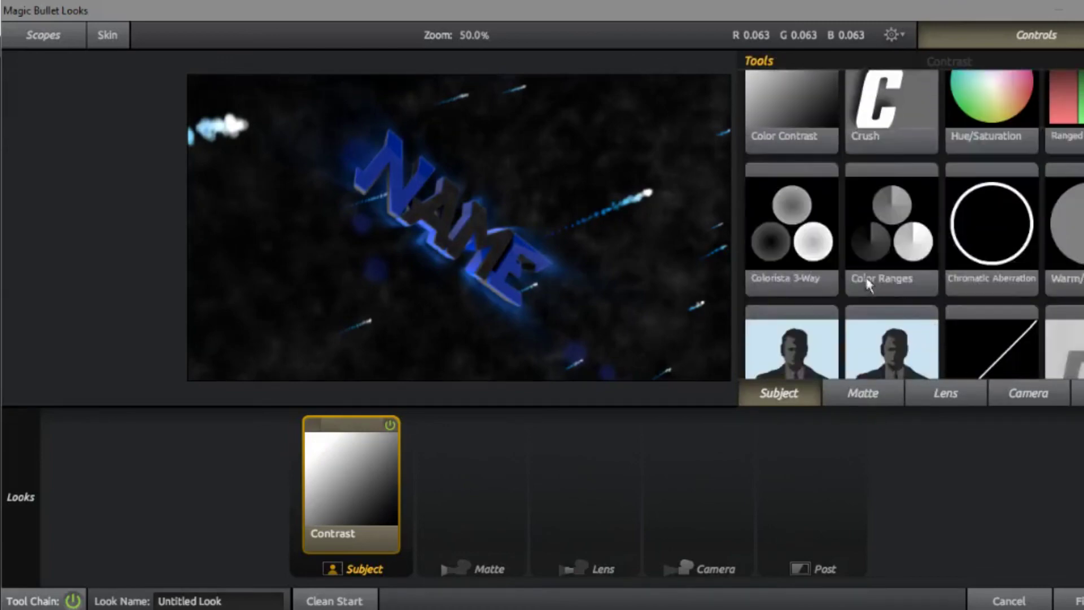
scroll(864, 275, "up", 2)
double_click(879, 195)
left_click_drag(1016, 224, 1037, 215)
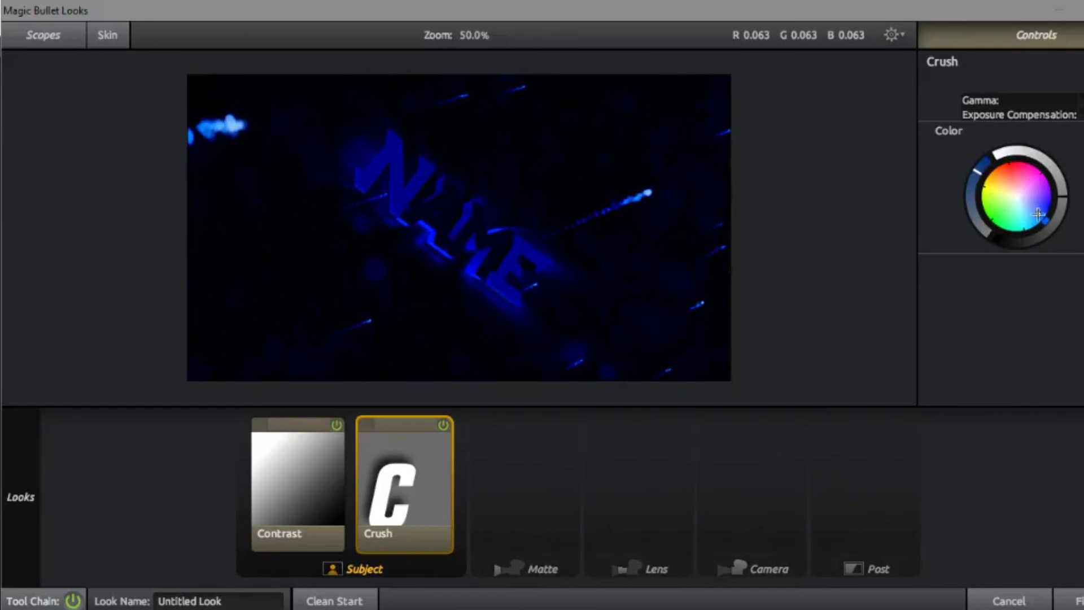
left_click_drag(976, 217, 984, 229)
Add the Chromatic Aberration tool to the Subject stage after Crush
mouse_move(1081, 496)
scroll(966, 221, "down", 2)
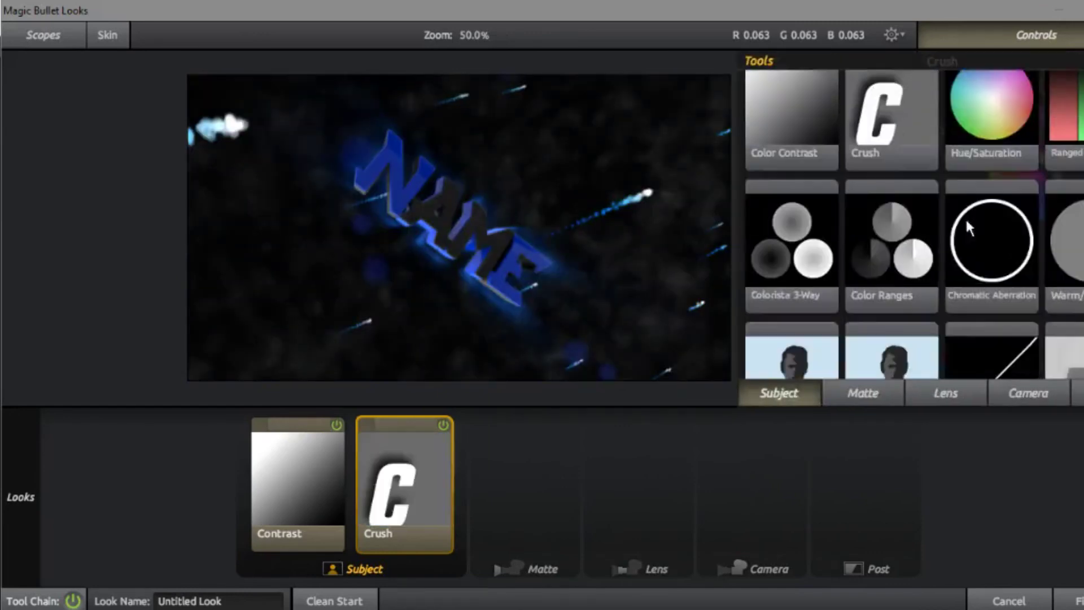
scroll(966, 221, "down", 1)
double_click(980, 233)
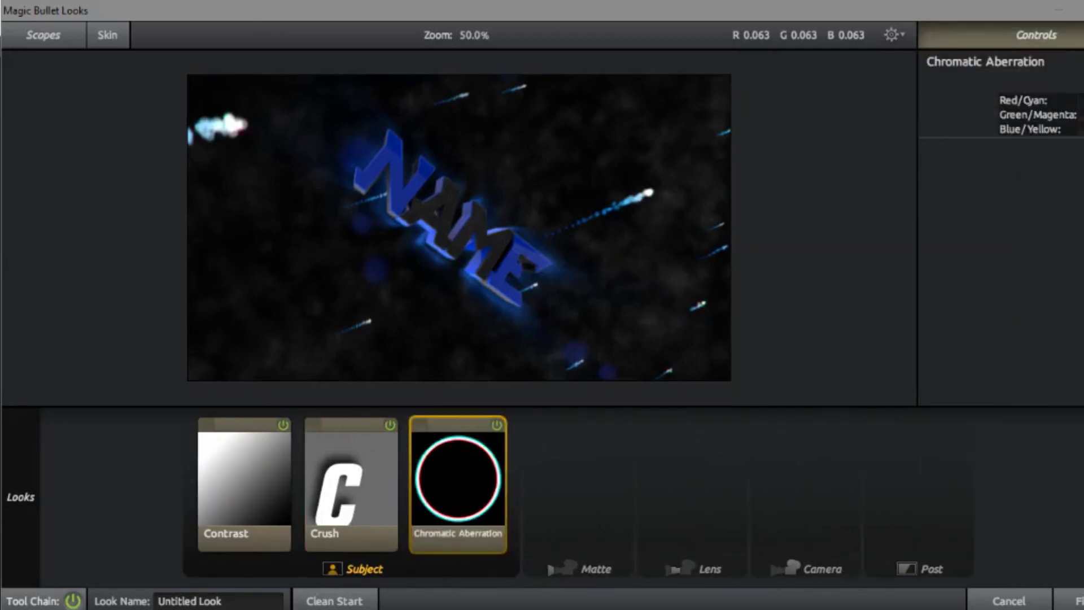
Add the Warm/Cool tool to the Subject stage and shift its colour slightly towards cool blue
scroll(913, 224, "down", 2)
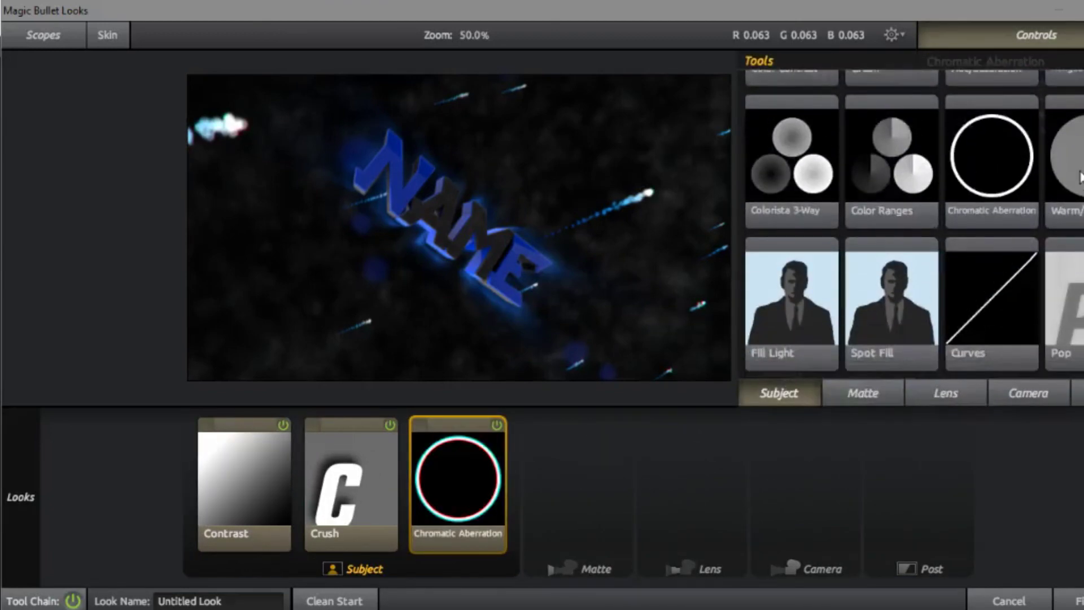
double_click(1071, 161)
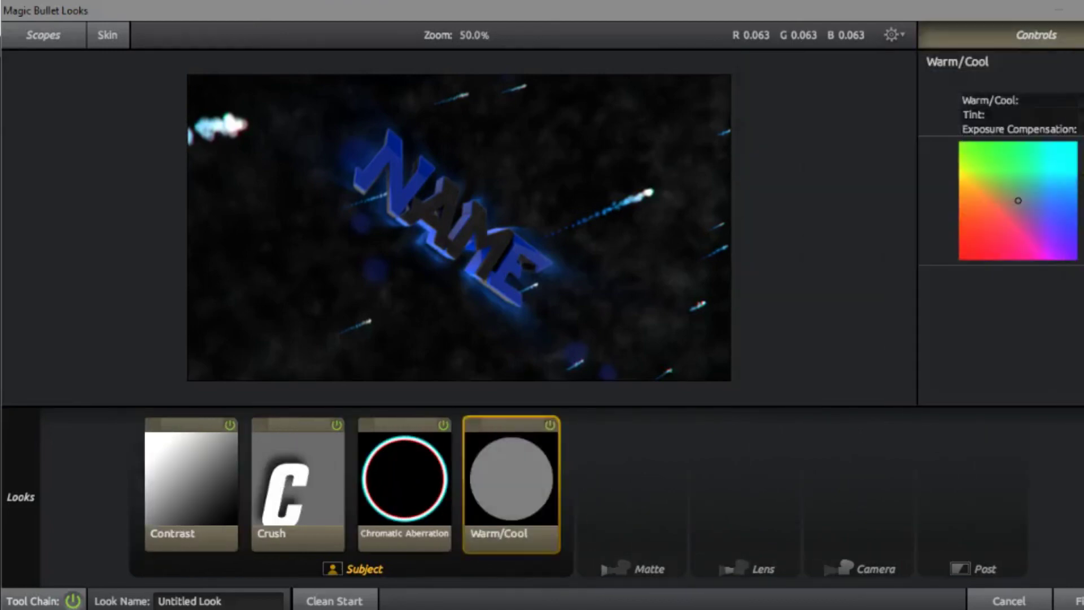
left_click_drag(1018, 201, 1025, 199)
Add the Pop tool at the end of the Subject stage
mouse_move(1083, 497)
scroll(1036, 299, "down", 1)
scroll(1034, 299, "down", 2)
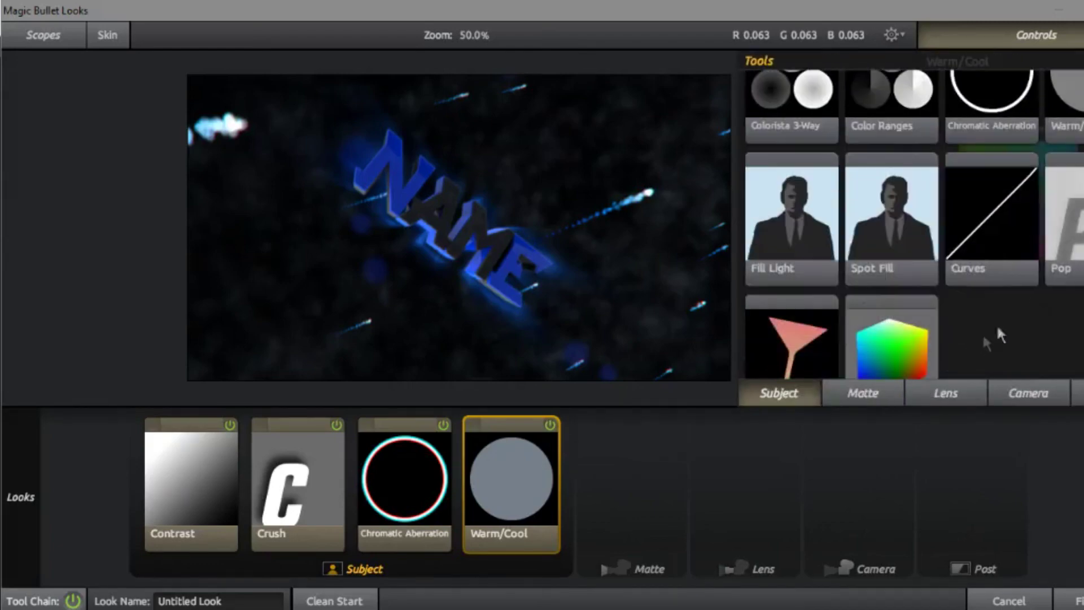
double_click(1064, 242)
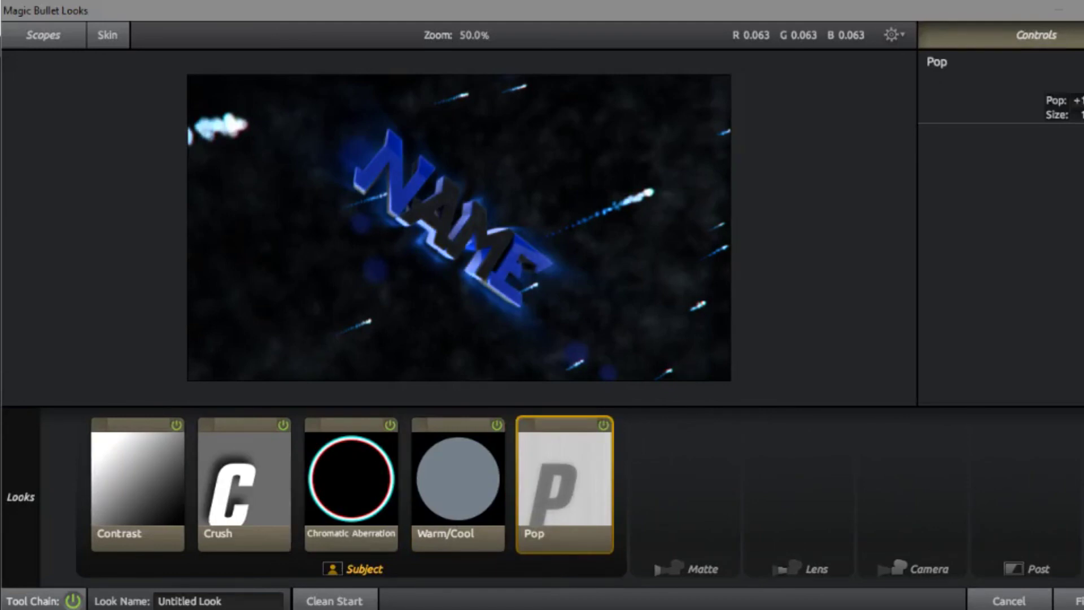
Add two Diffusion tools to the Matte stage
mouse_move(1082, 194)
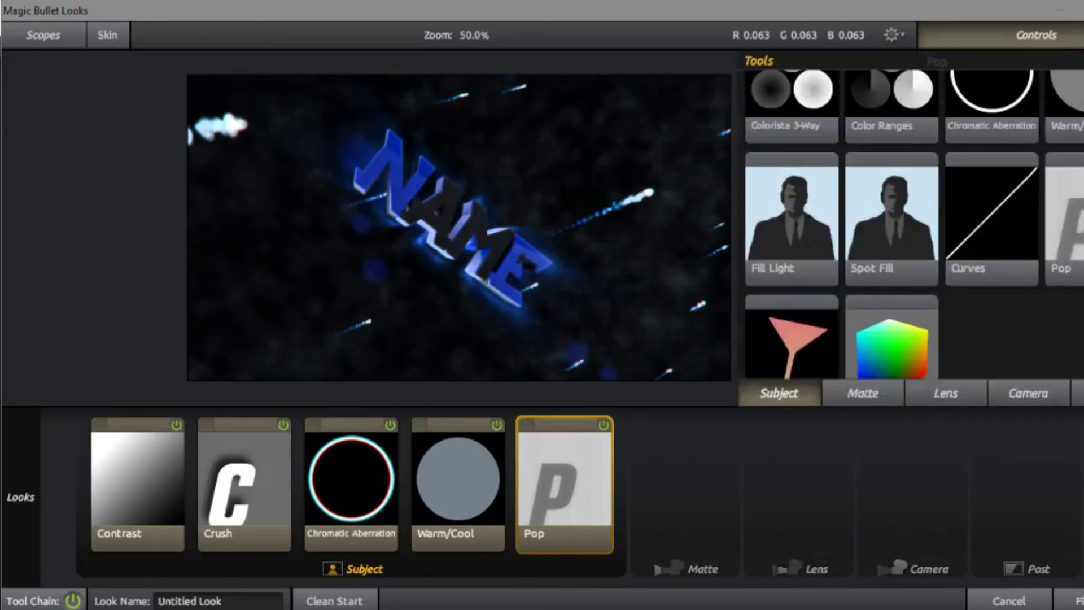
left_click(865, 391)
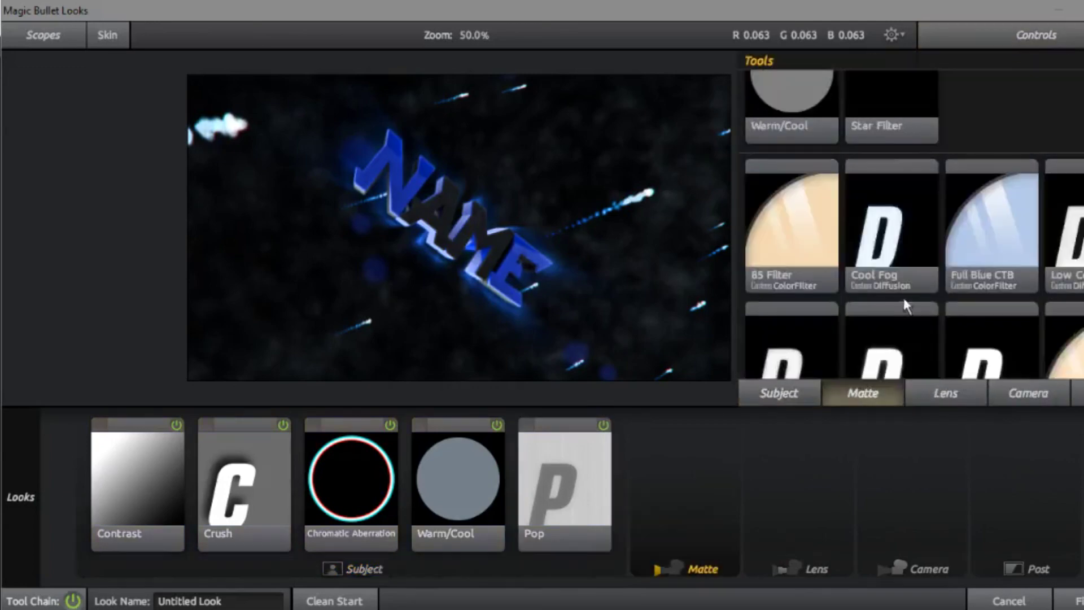
scroll(897, 299, "up", 2)
scroll(891, 304, "up", 4)
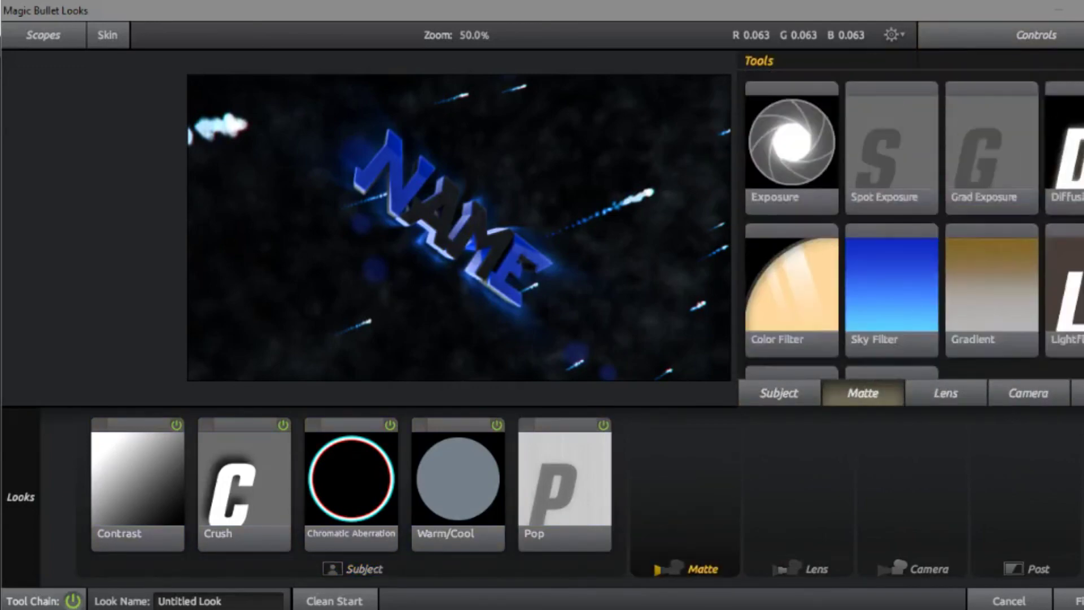
double_click(1077, 158)
double_click(1077, 158)
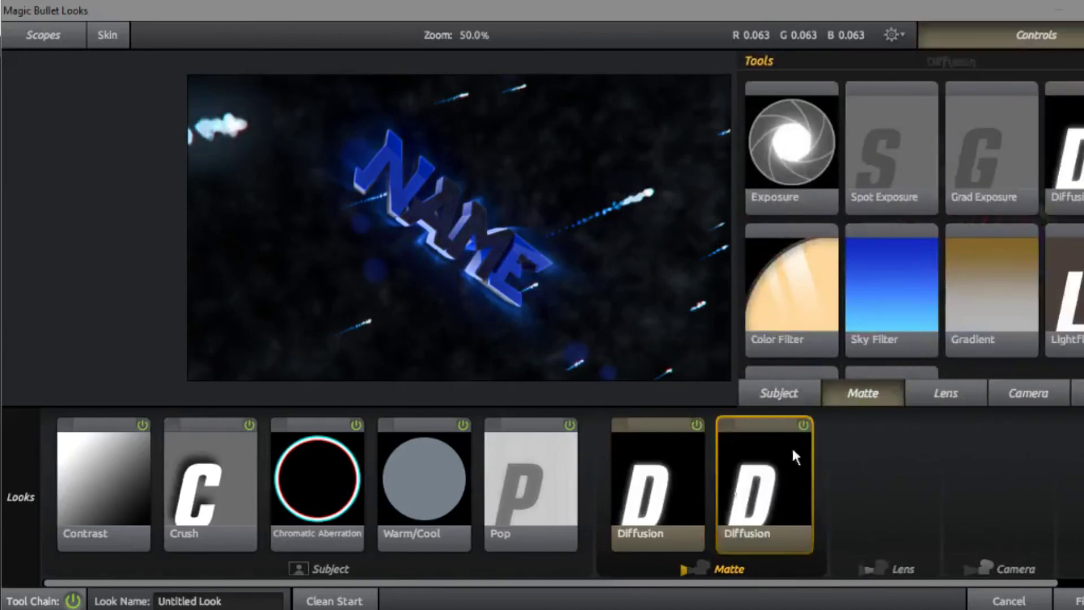
Tint the second Diffusion tool blue, and open the first Diffusion tool's settings
left_click(679, 489)
left_click(740, 504)
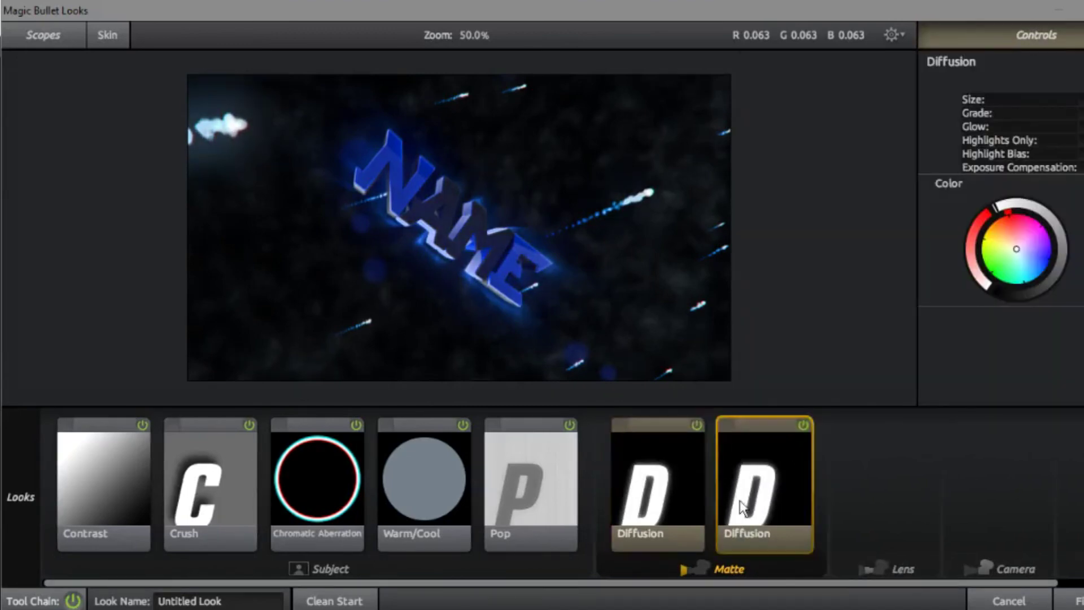
left_click(683, 511)
left_click(750, 498)
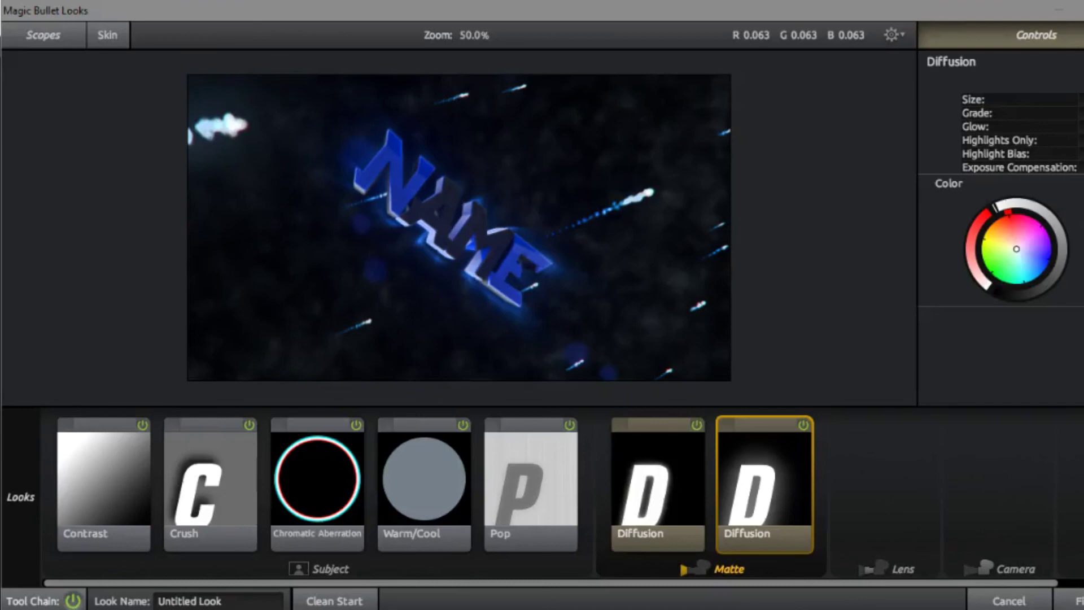
left_click(1043, 263)
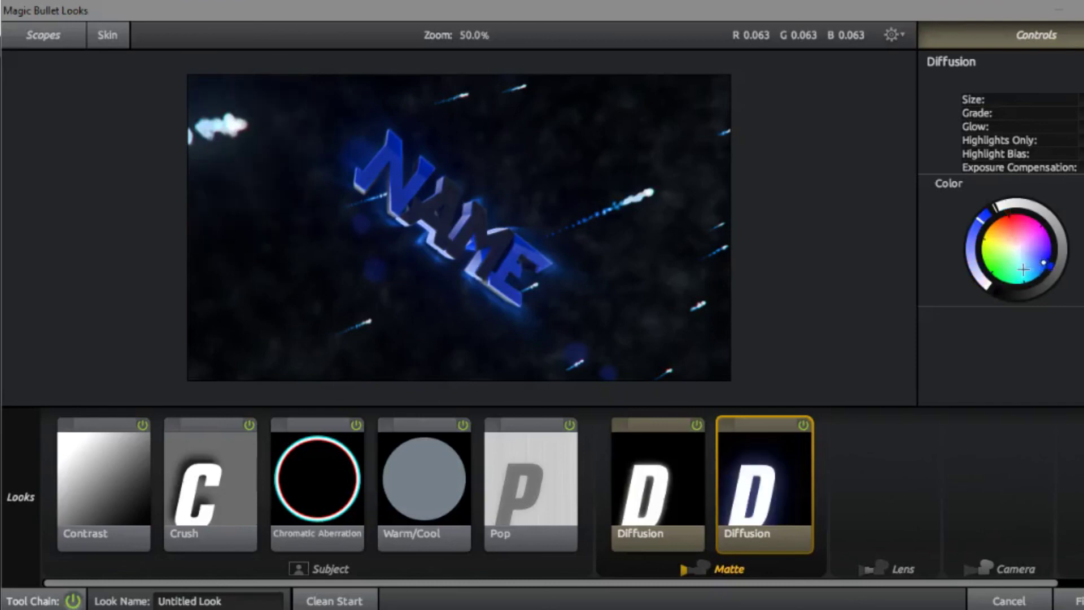
left_click(657, 480)
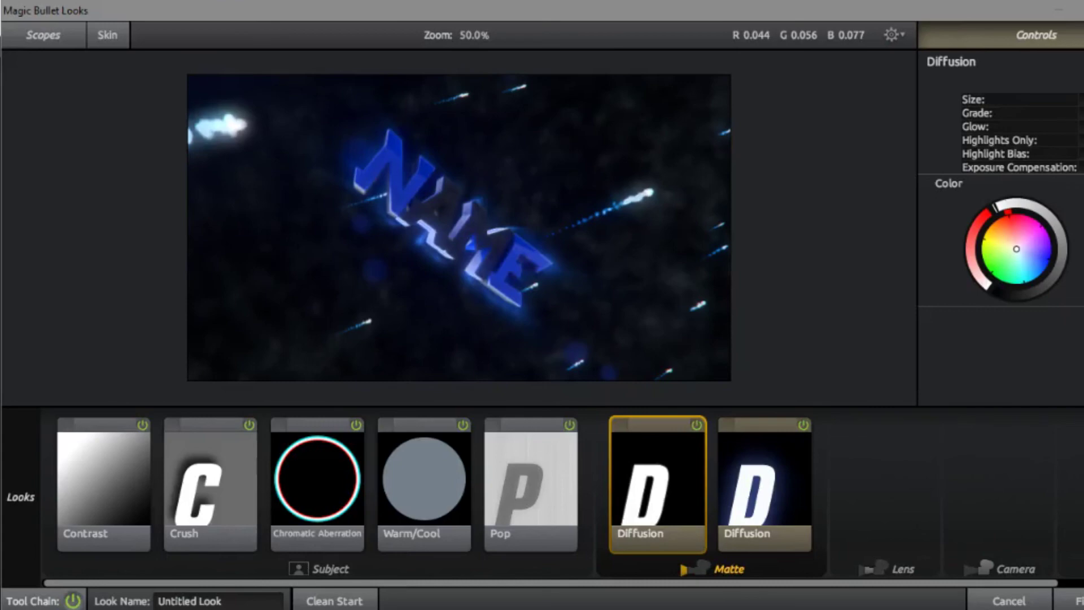
Add the Lightflex tool to the Matte stage and set its colour to blue
mouse_move(1058, 367)
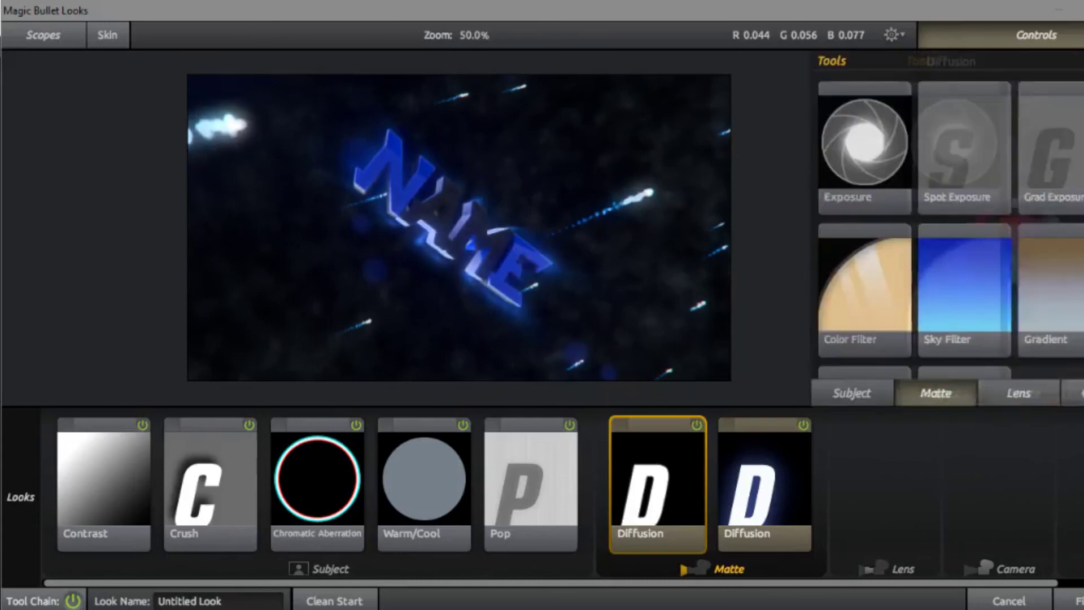
scroll(1027, 316, "down", 1)
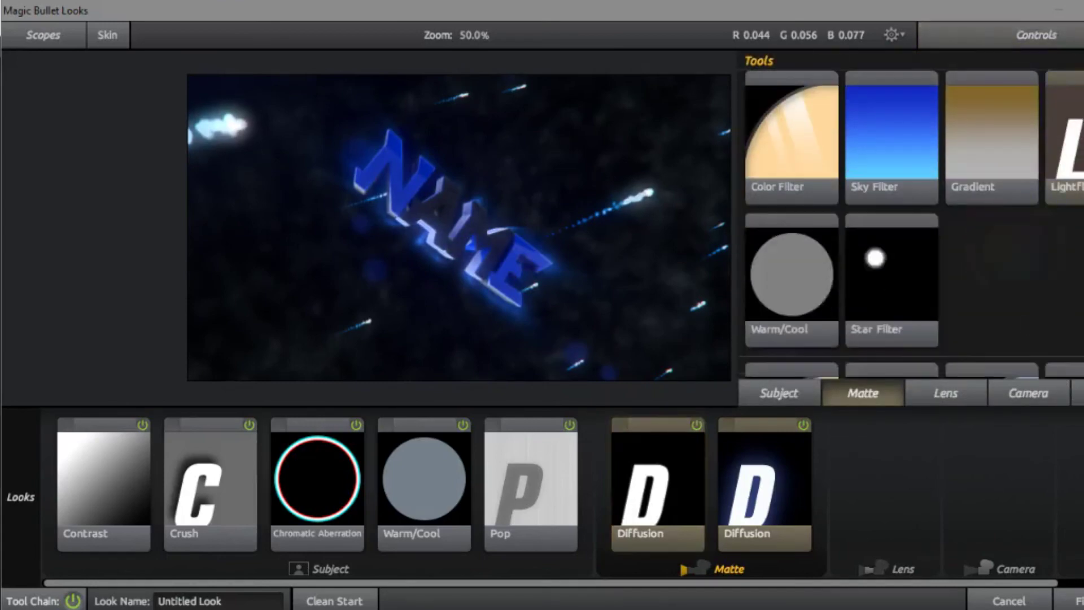
double_click(1070, 171)
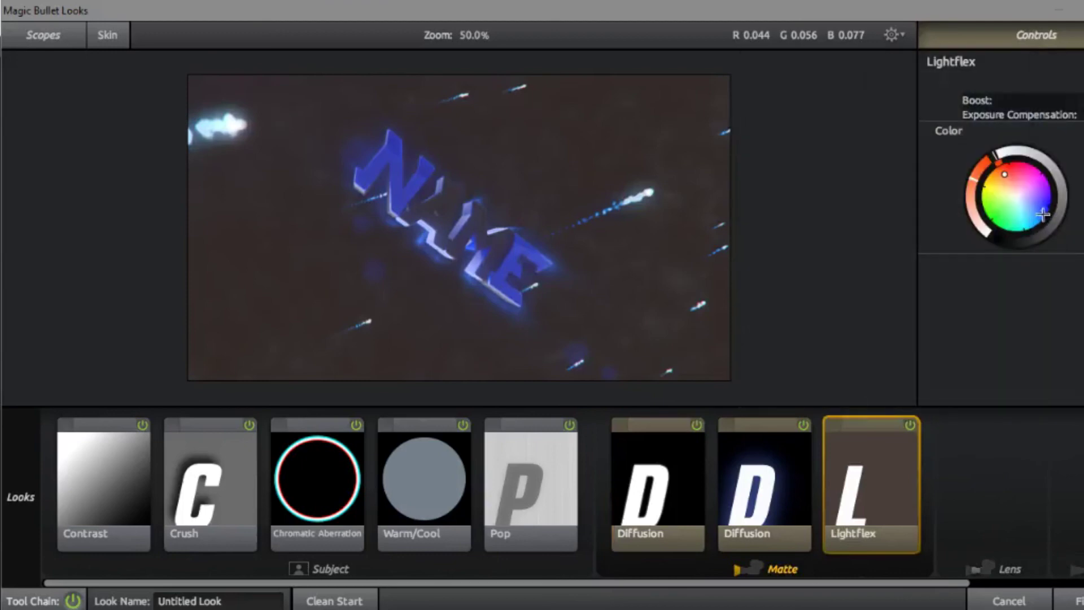
left_click(1042, 214)
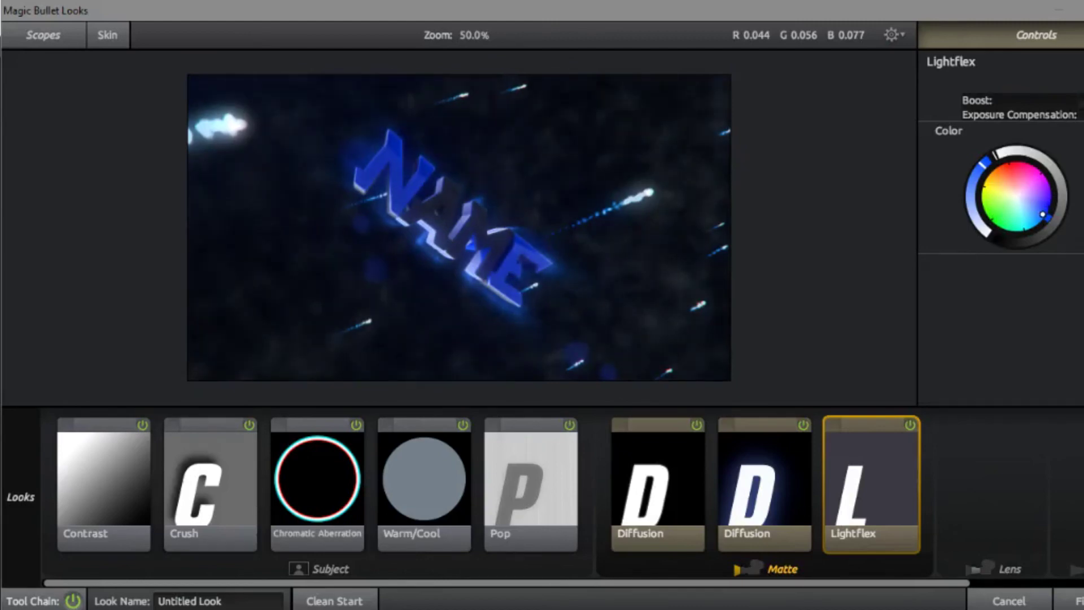
Add the Vignette tool to the Lens stage and shrink its ellipse closer around the frame
scroll(926, 351, "down", 3)
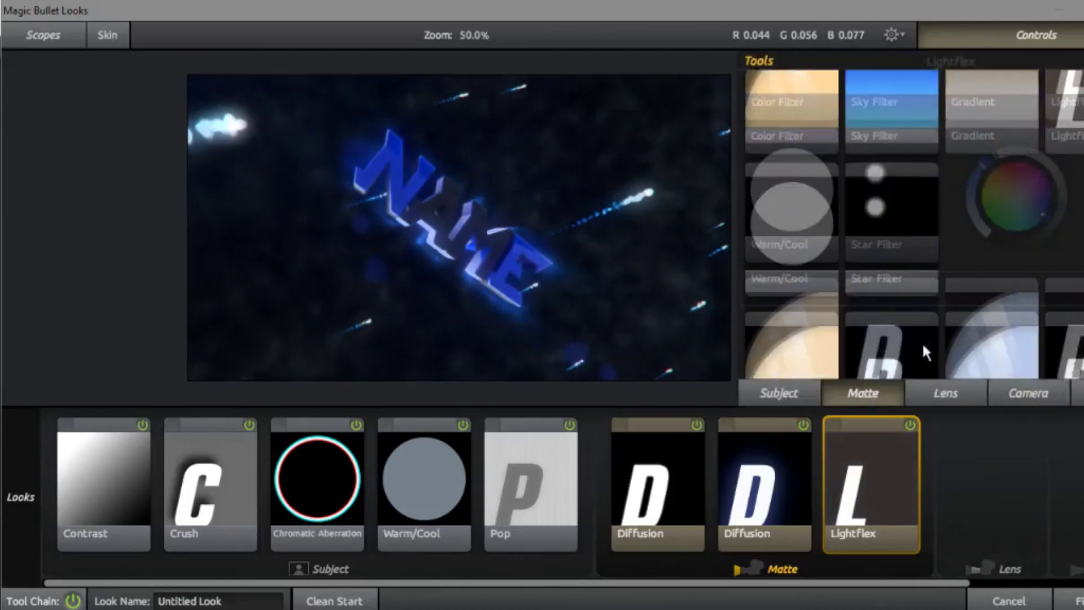
left_click(926, 392)
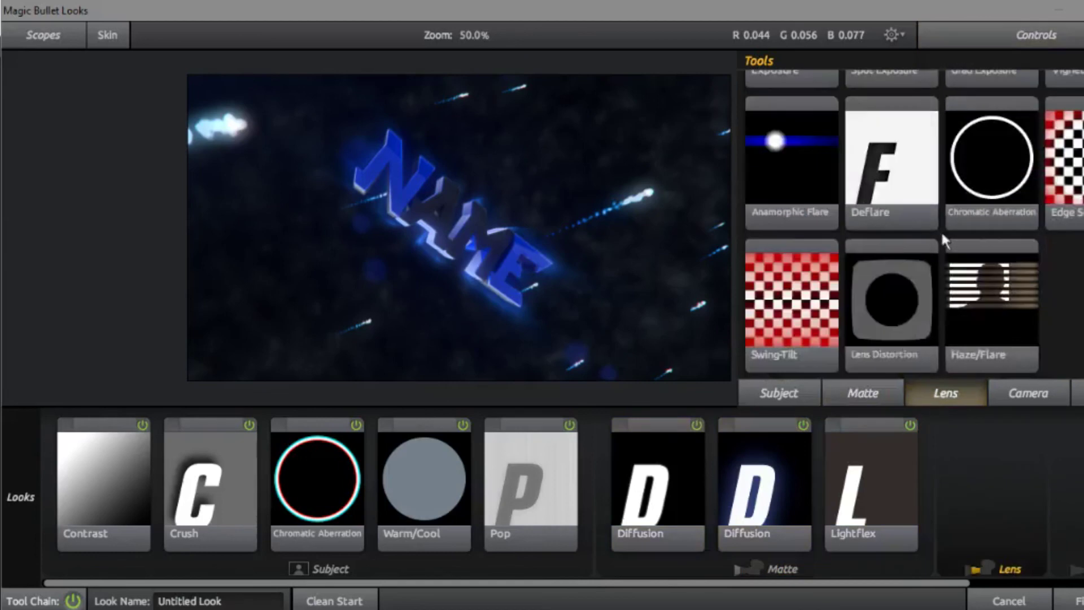
scroll(941, 229, "up", 2)
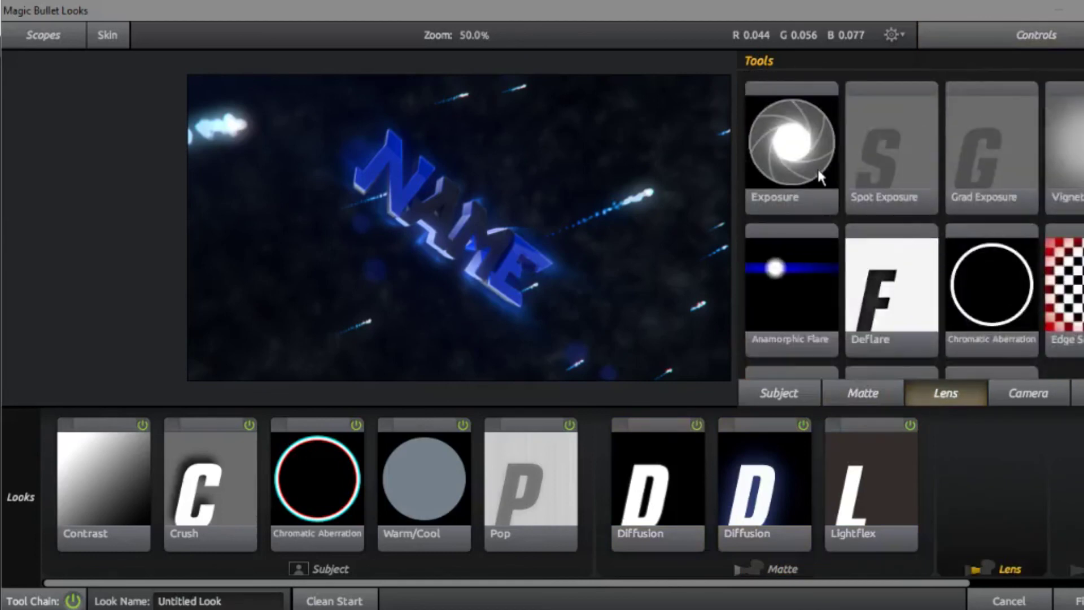
left_click_drag(1054, 139, 283, 228)
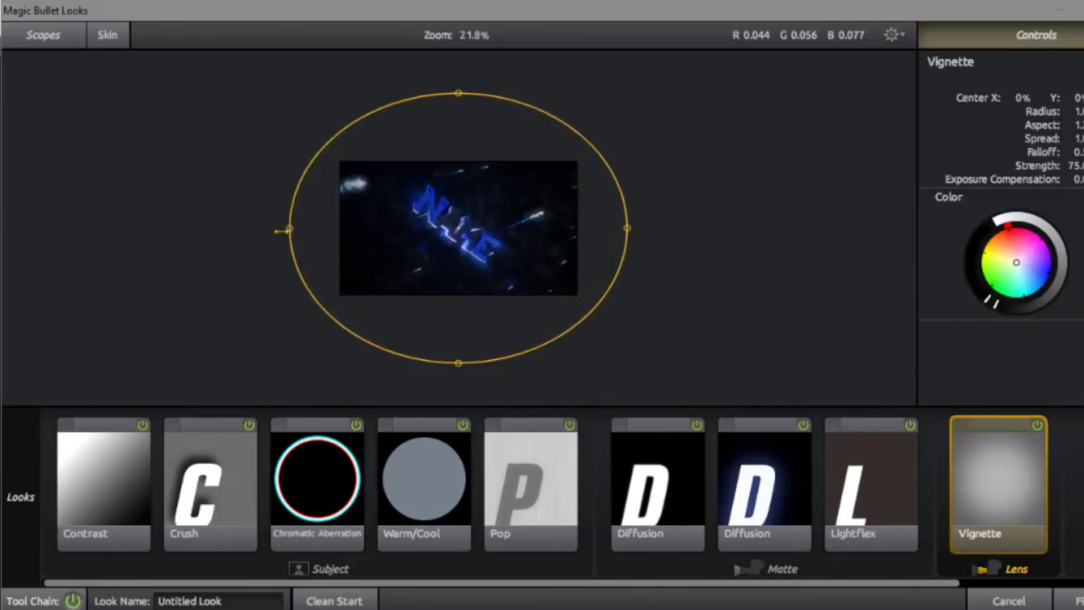
left_click_drag(310, 157, 327, 174)
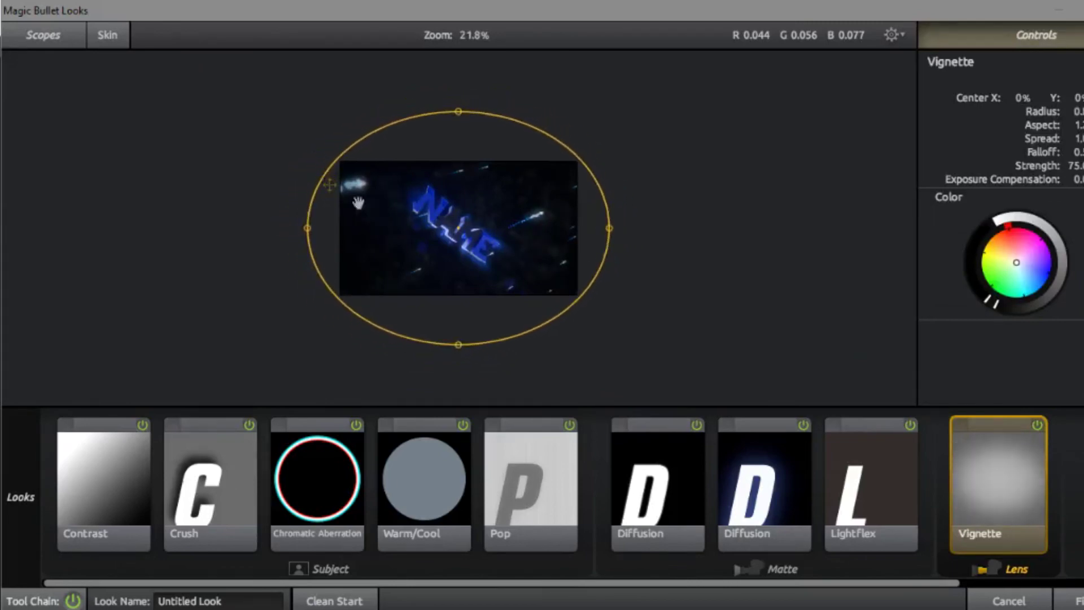
scroll(394, 222, "up", 1)
scroll(394, 222, "up", 1)
Add the Edge Softness tool to the Lens stage and widen its area into a centred ellipse around the name text
mouse_move(1079, 287)
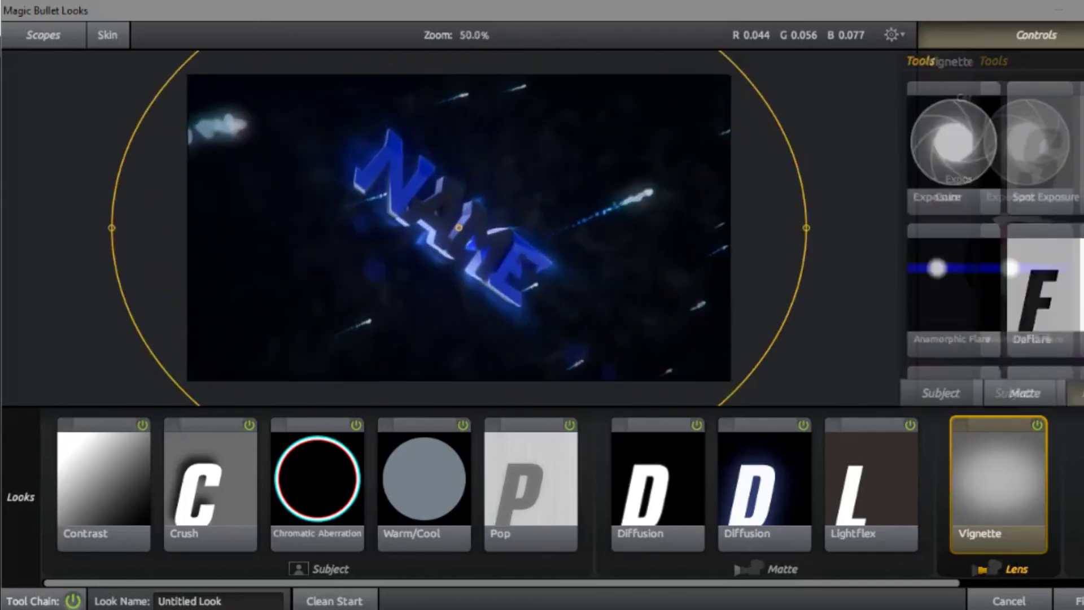
left_click_drag(1078, 287, 427, 283)
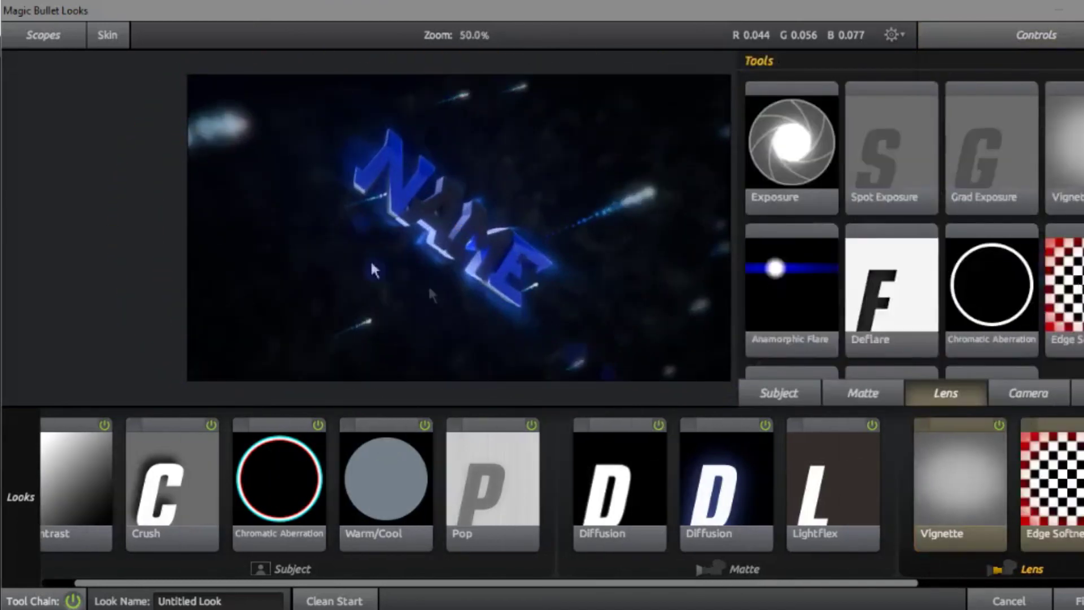
left_click_drag(280, 231, 253, 229)
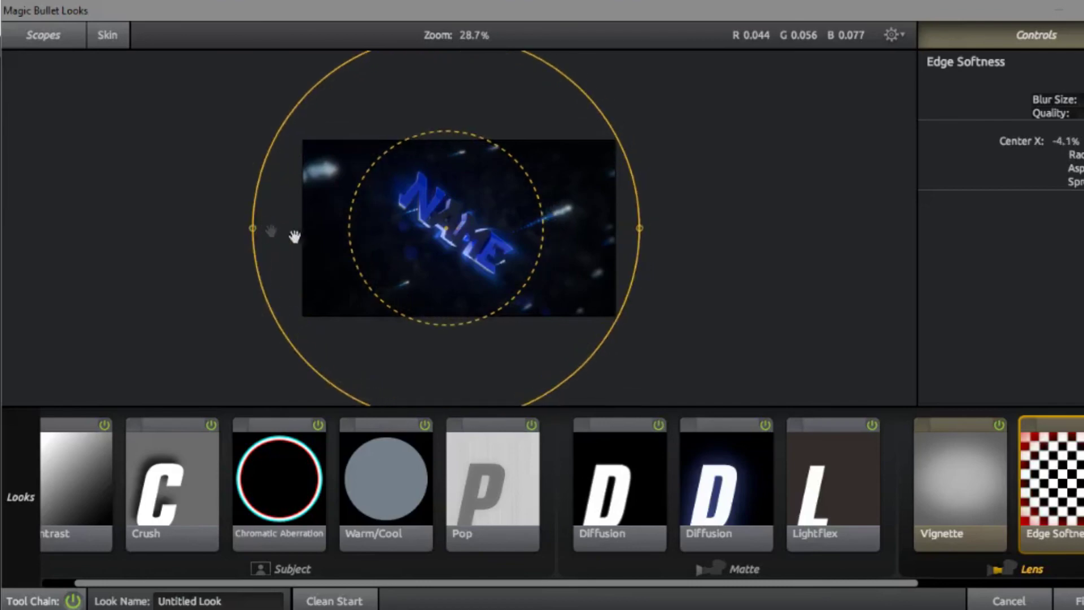
key("ctrl+z")
left_click_drag(267, 230, 212, 234)
left_click_drag(254, 121, 249, 122)
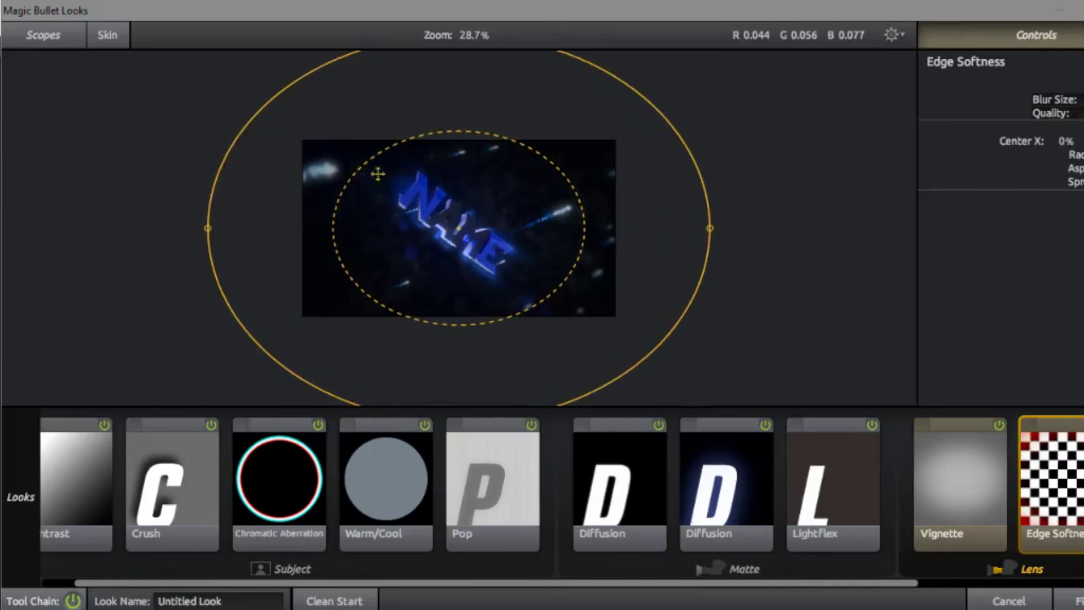
Shrink the Edge Softness ellipse closer around the name text
left_click_drag(281, 104, 302, 128)
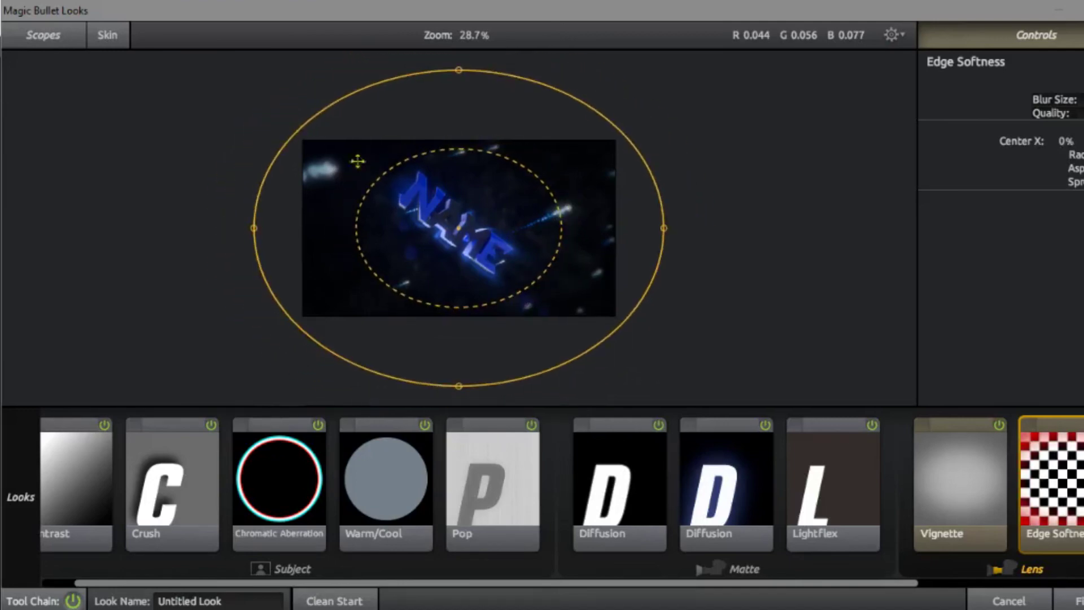
scroll(515, 271, "up", 2)
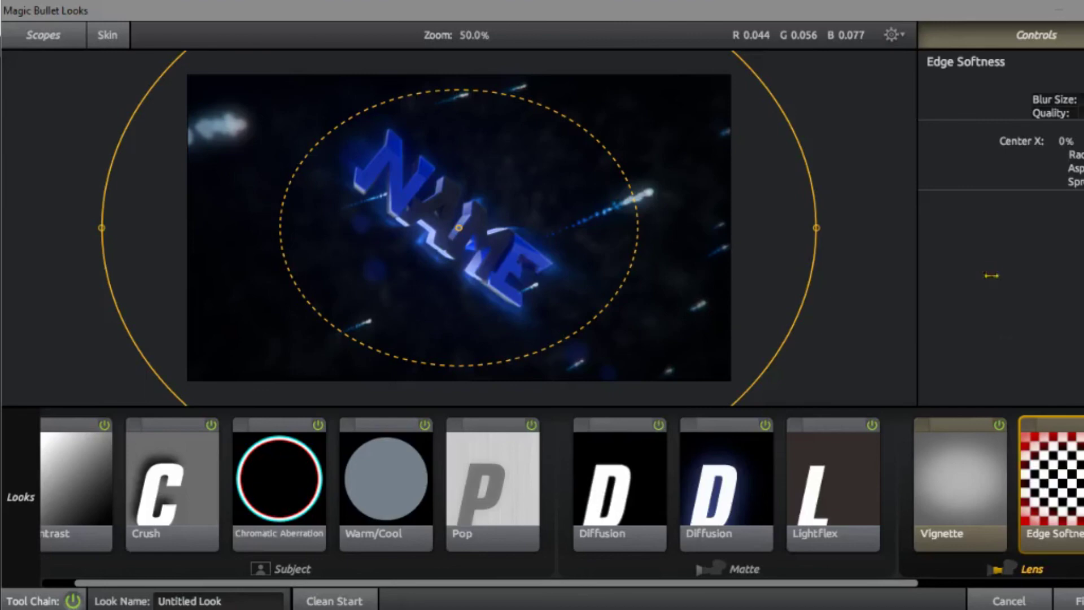
Add the Anamorphic Flare tool to the Lens stage and lower its size and boost to weaken the blue streak
mouse_move(1079, 493)
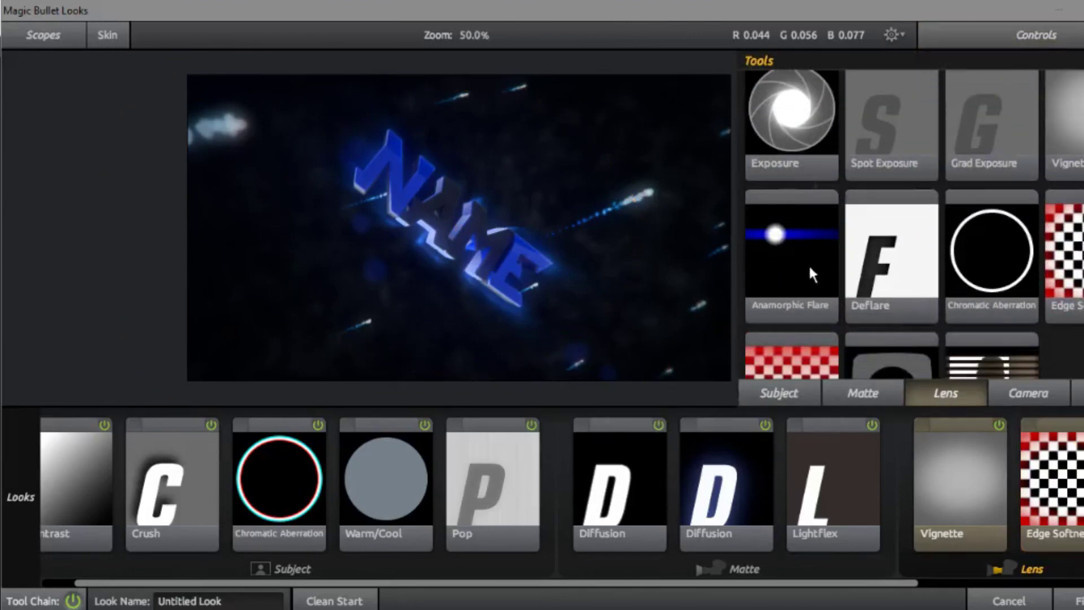
double_click(810, 263)
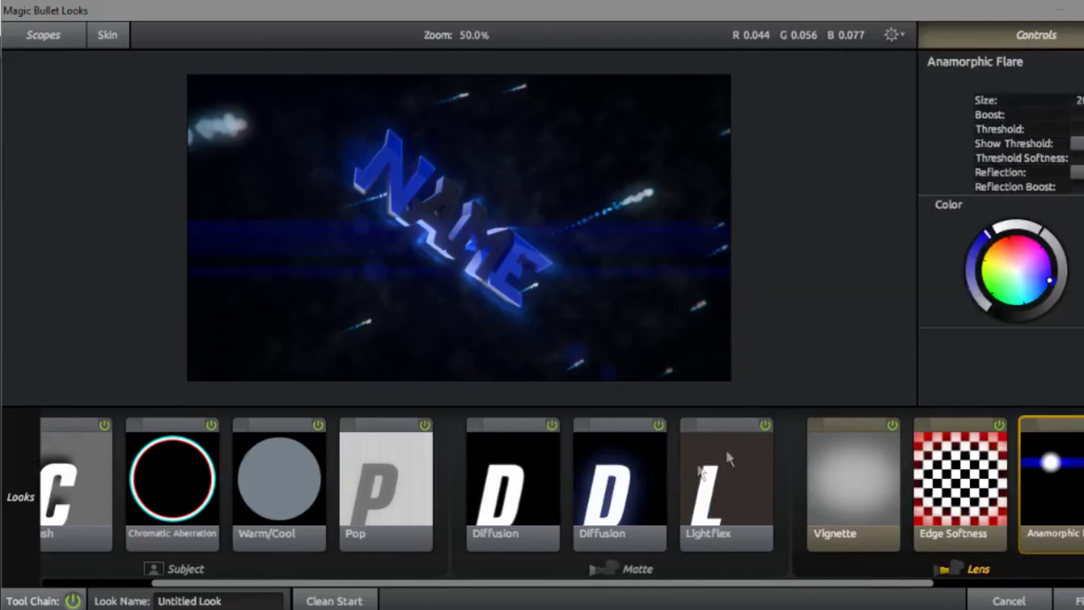
mouse_move(1081, 101)
left_mouse_down()
mouse_move(1072, 100)
mouse_move(1082, 101)
left_mouse_up()
left_click_drag(1079, 100, 1083, 100)
double_click(1078, 101)
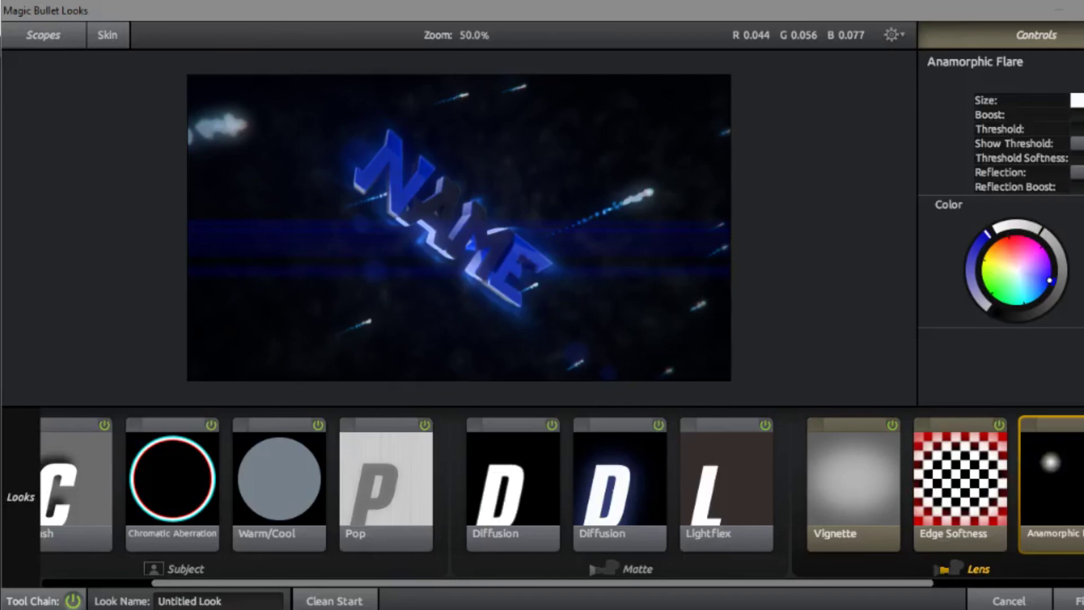
key("Return")
double_click(1078, 115)
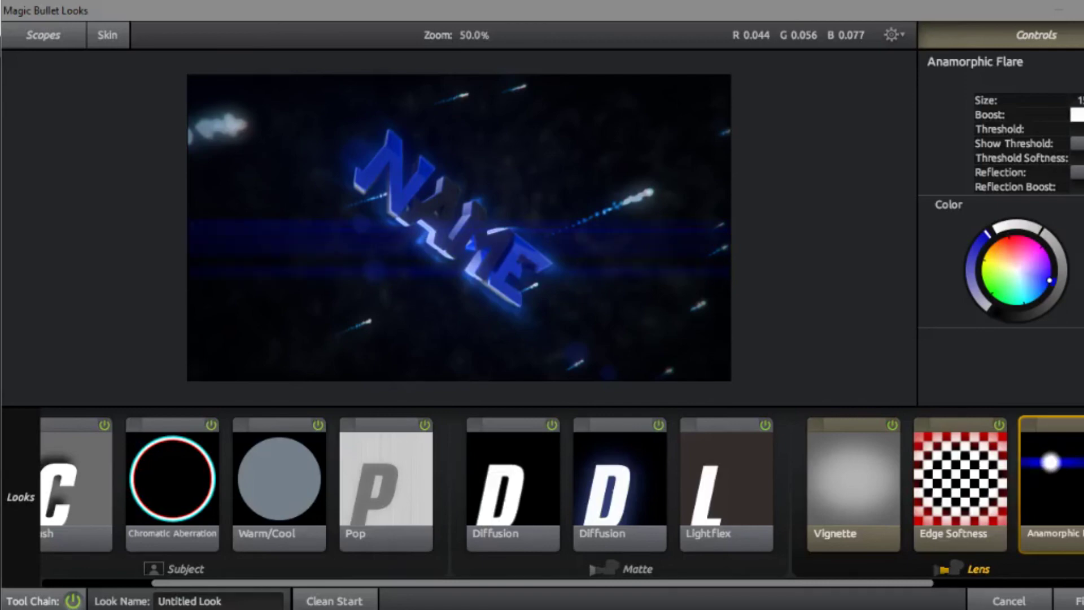
key("Return")
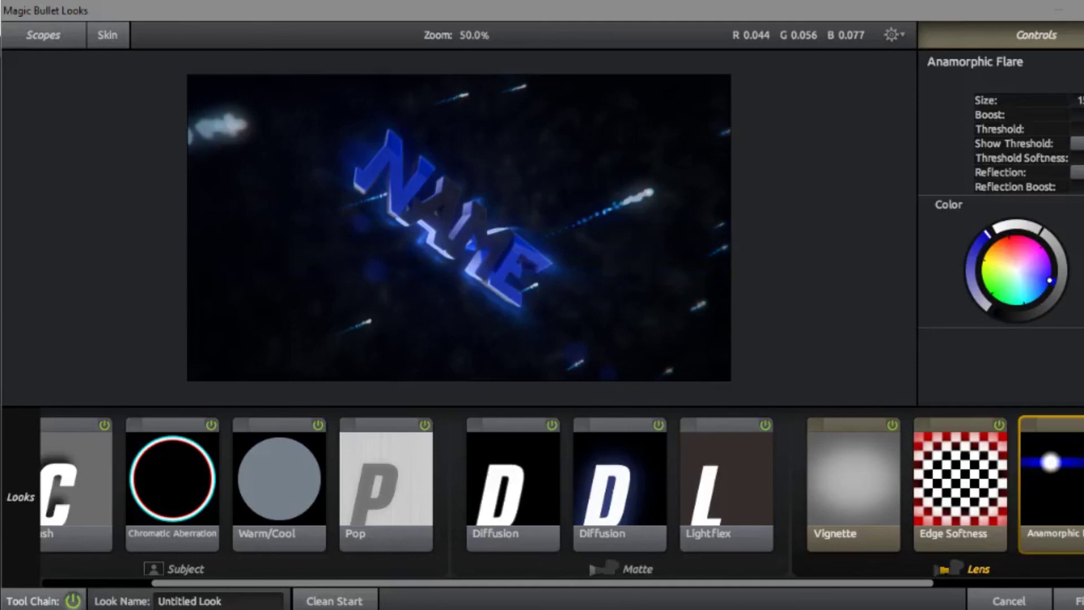
Add the Deflare tool to the Lens stage and the 3-Strip Process tool to the Camera stage
mouse_move(1079, 364)
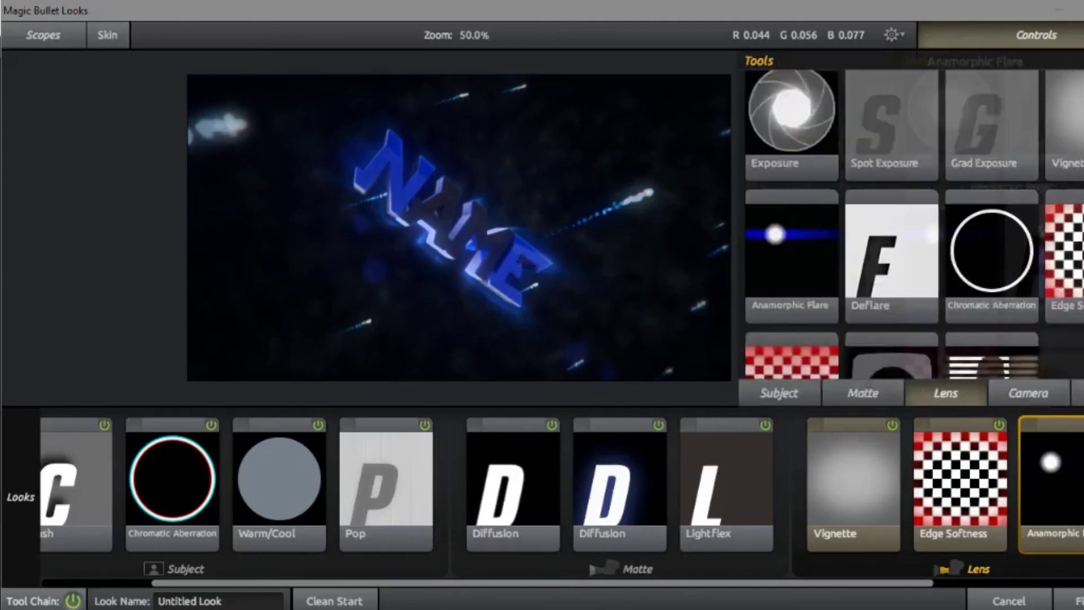
left_click_drag(906, 204, 931, 511)
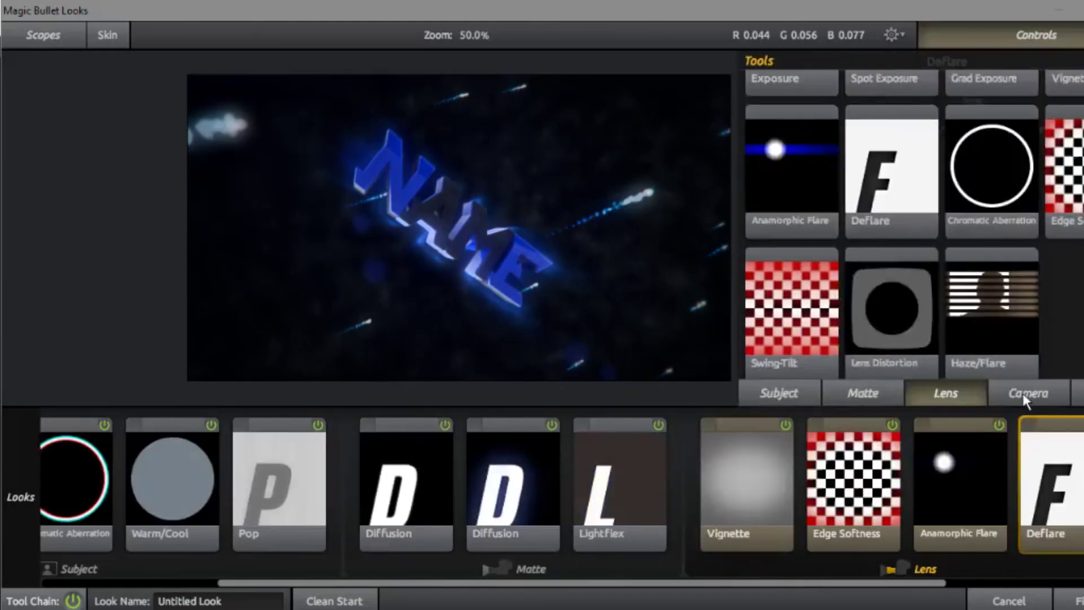
left_click(1027, 392)
scroll(1020, 338, "down", 4)
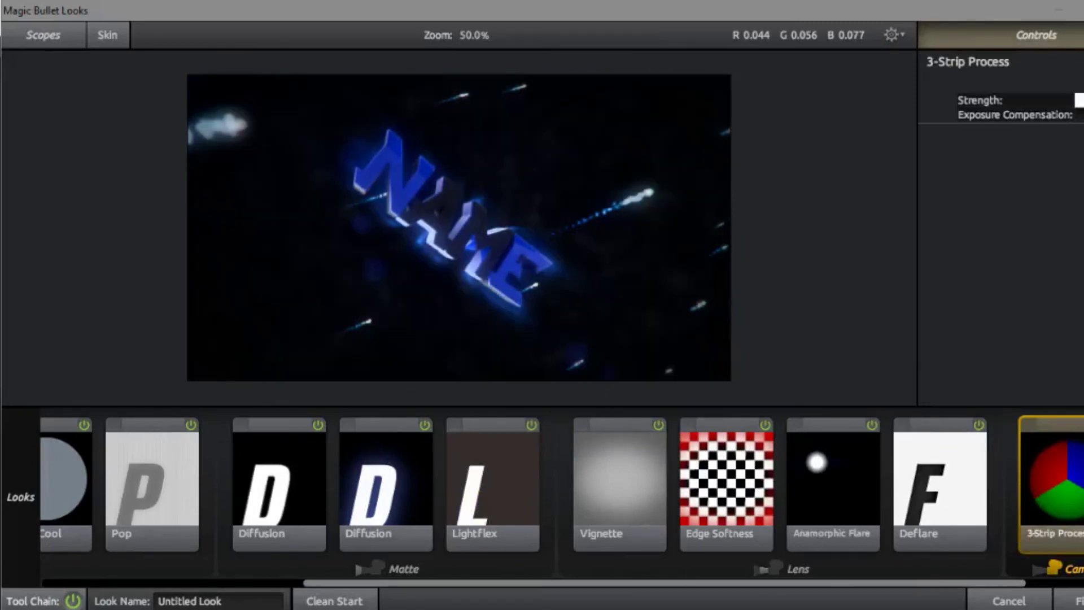
Add the S Curve tool to the Post stage and reduce its contrast slightly
mouse_move(1082, 329)
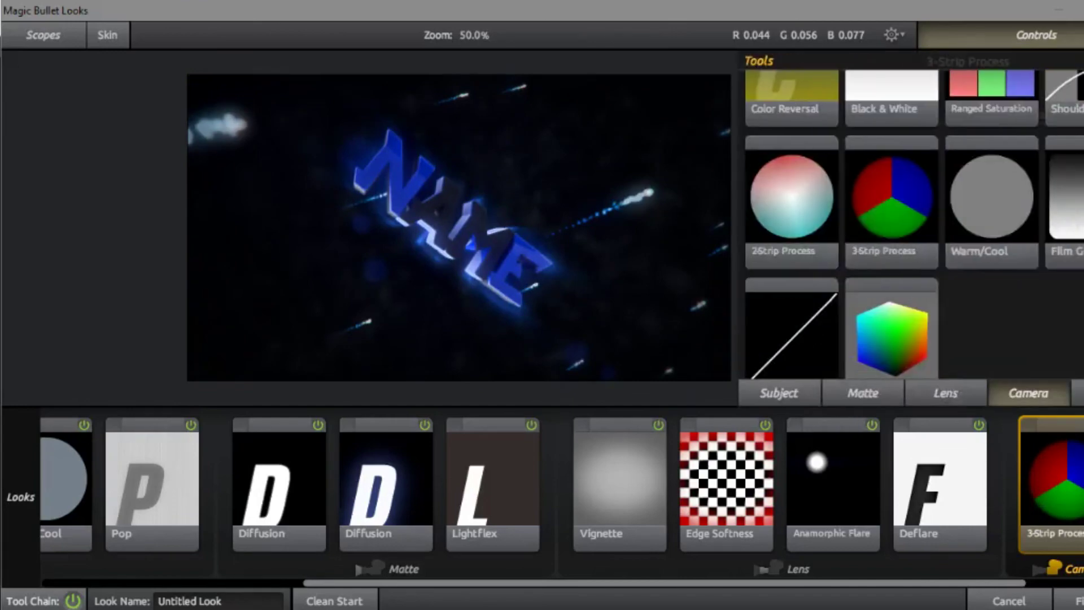
scroll(965, 225, "down", 5)
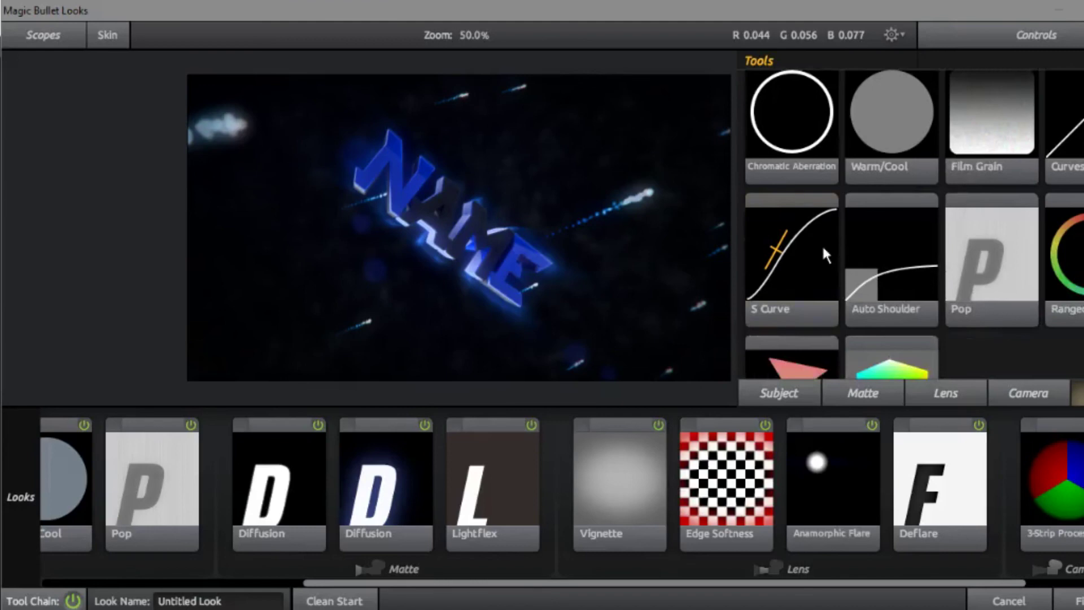
double_click(822, 243)
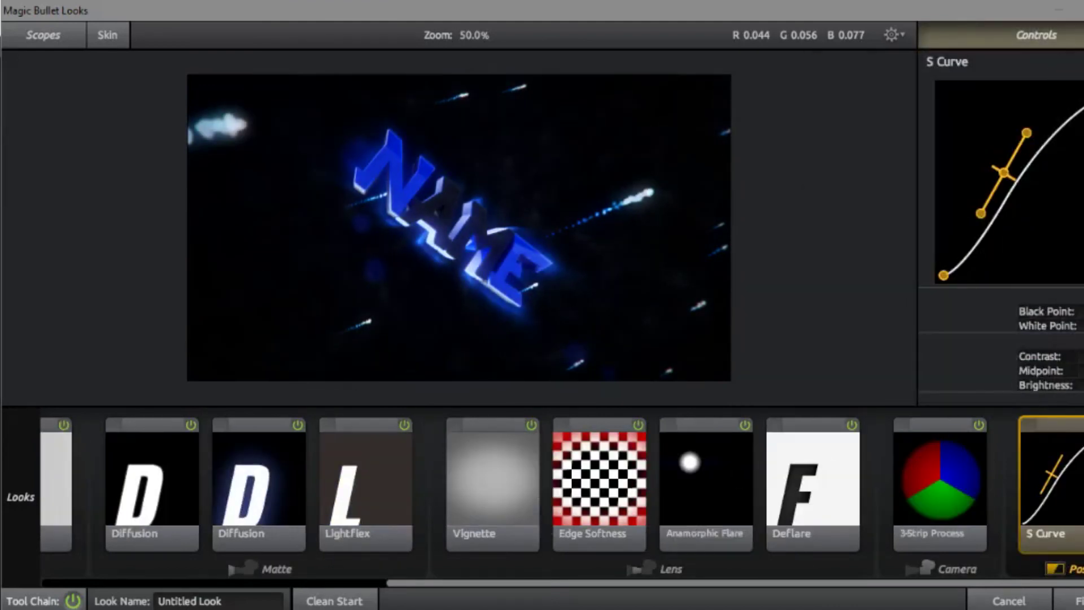
left_click_drag(1083, 356, 1080, 357)
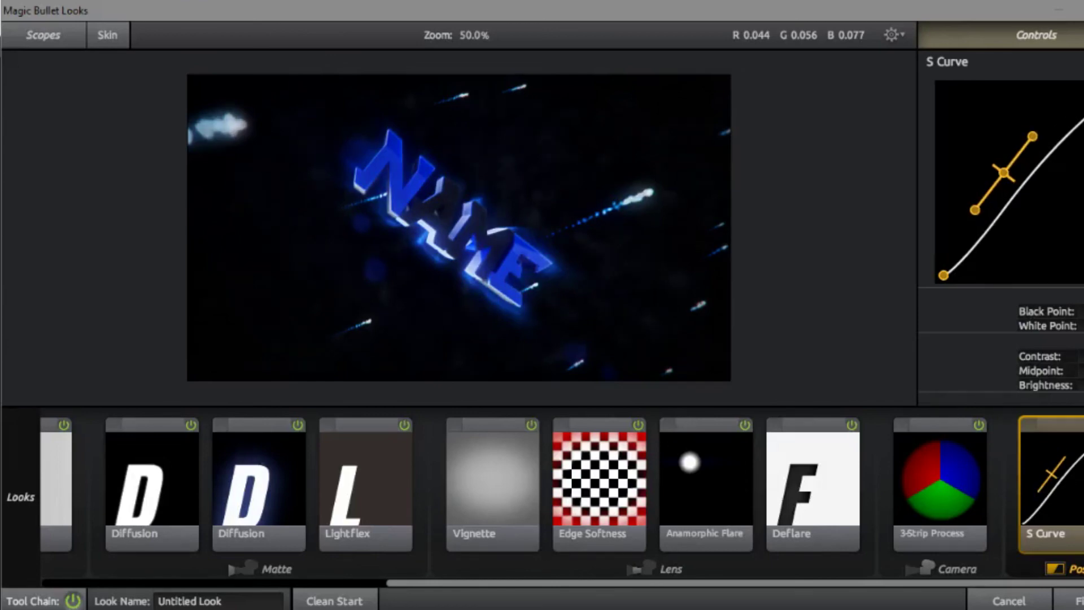
Browse the remaining Post tools and examine the graded name preview at several zoom levels
mouse_move(1083, 497)
scroll(1057, 368, "up", 5)
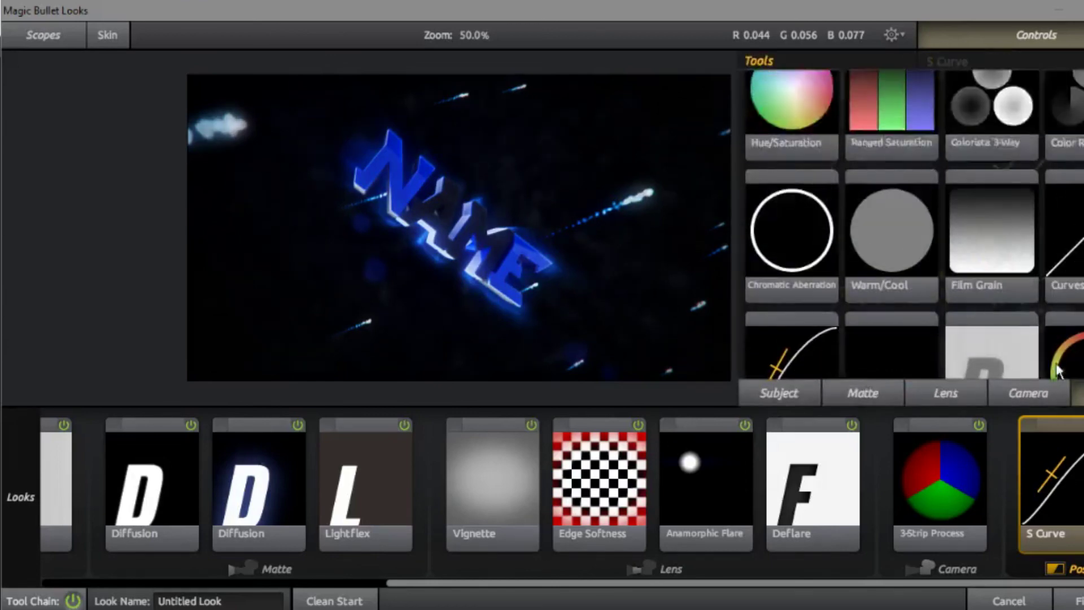
scroll(492, 263, "down", 1)
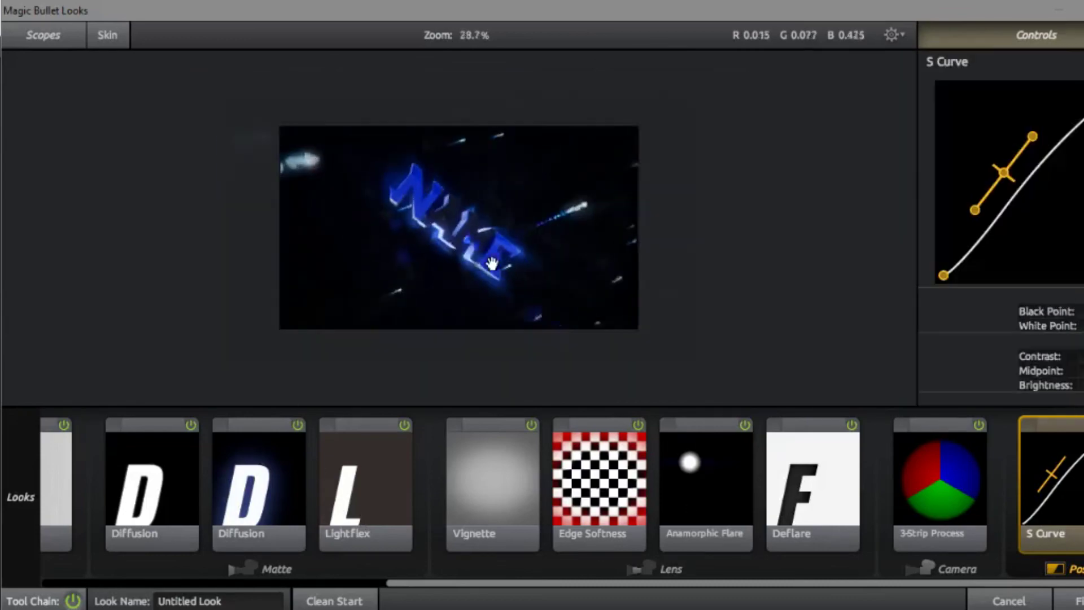
scroll(491, 263, "up", 3)
scroll(492, 263, "down", 2)
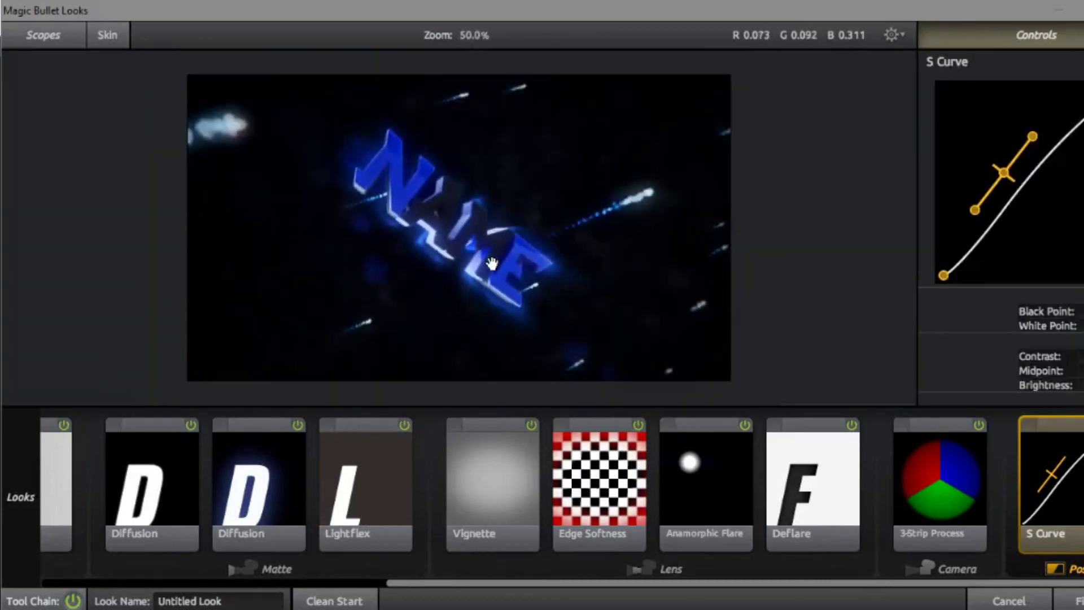
scroll(492, 263, "up", 1)
scroll(492, 263, "down", 1)
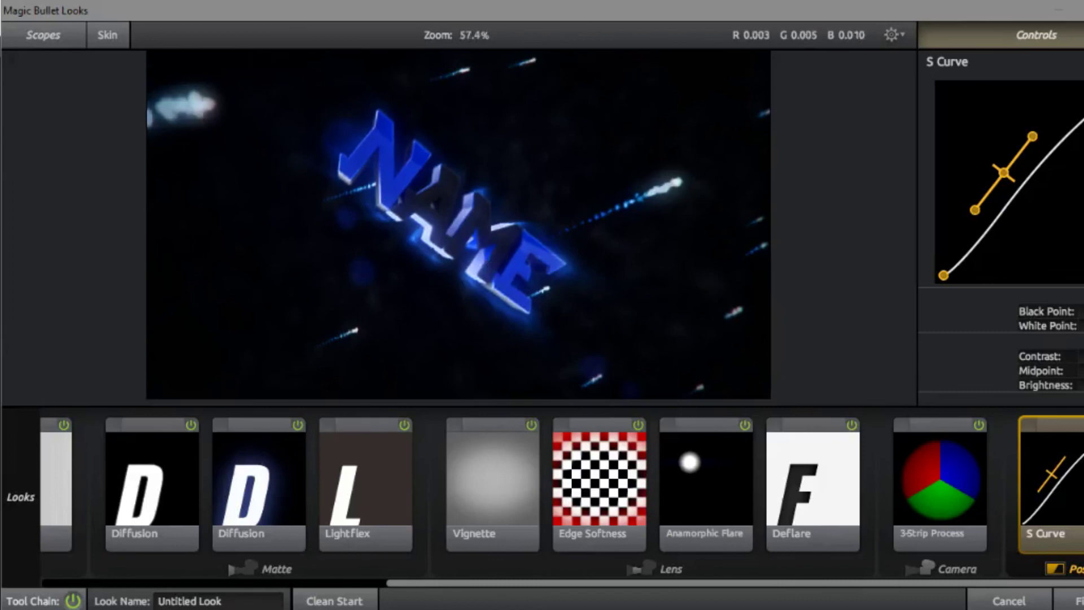
Apply the custom look Krasseccv2 and adjust the strength of its 3-Strip Process tool
mouse_move(2, 271)
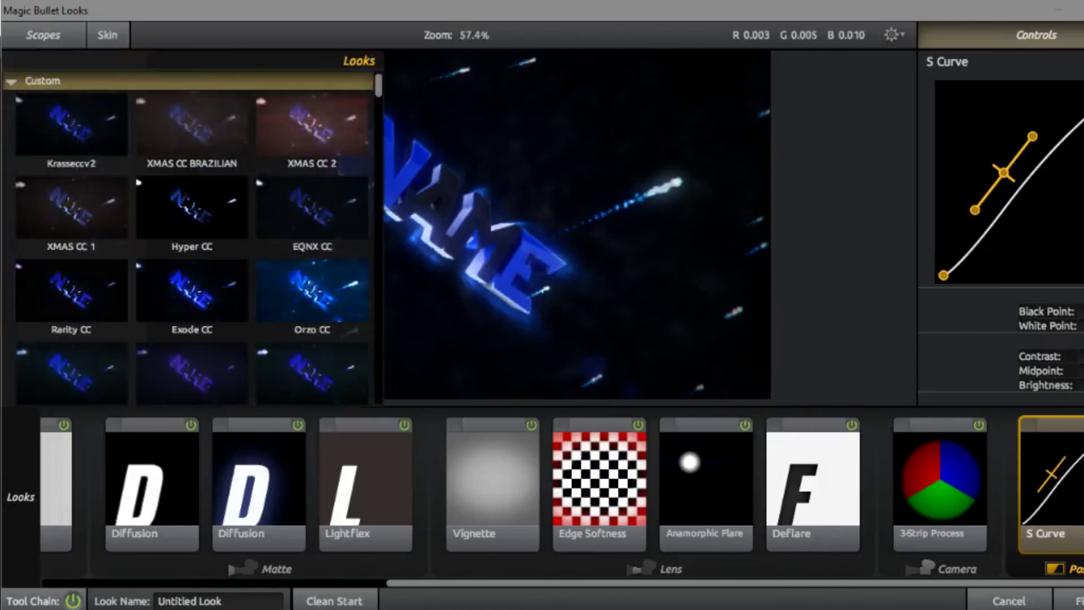
left_click(46, 132)
left_click(47, 132)
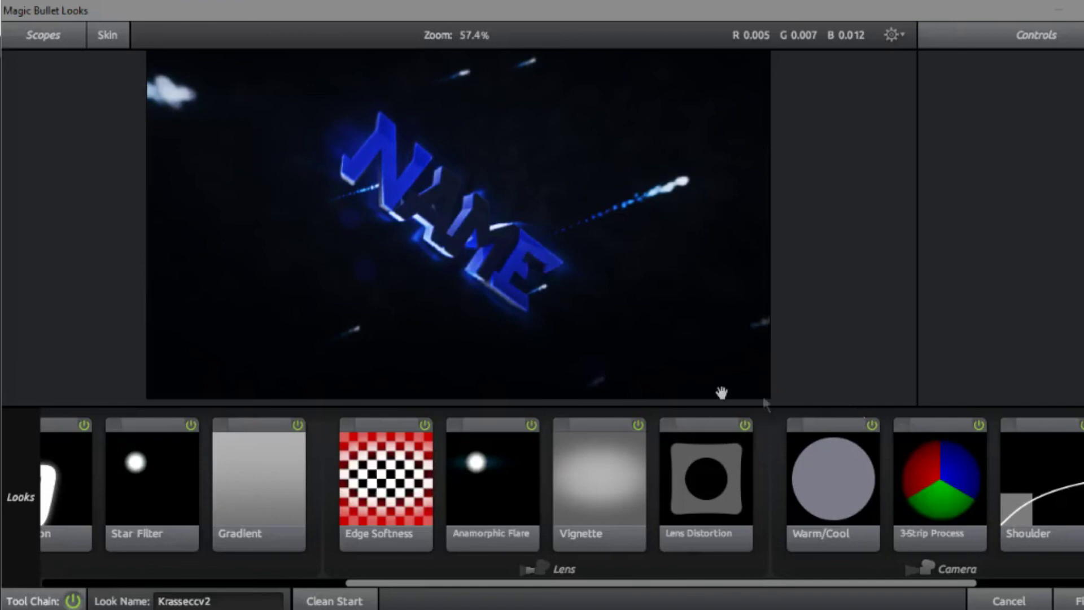
left_click(957, 459)
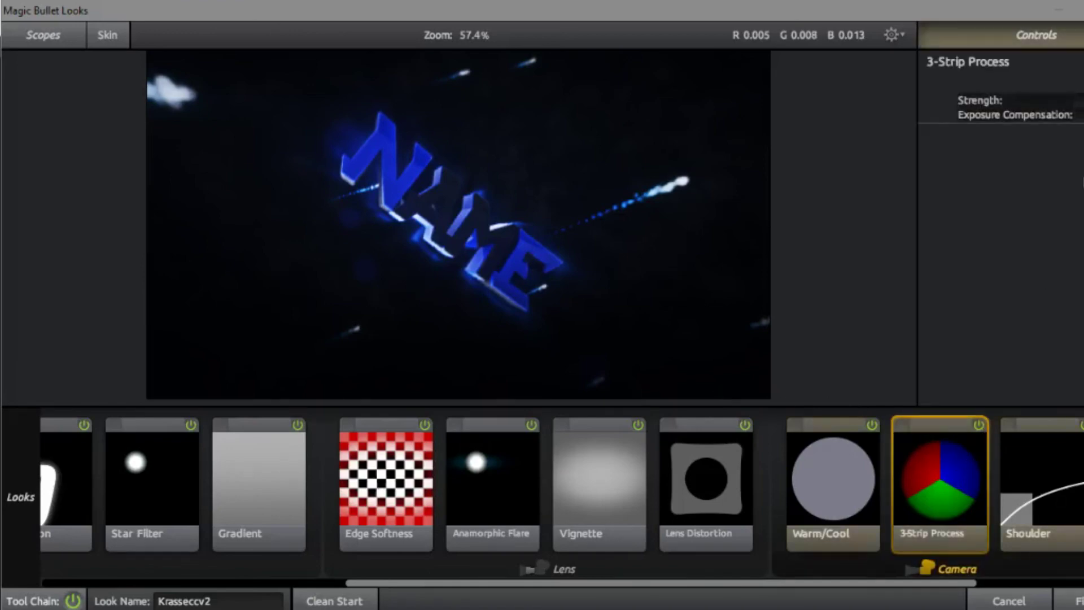
left_click(1080, 100)
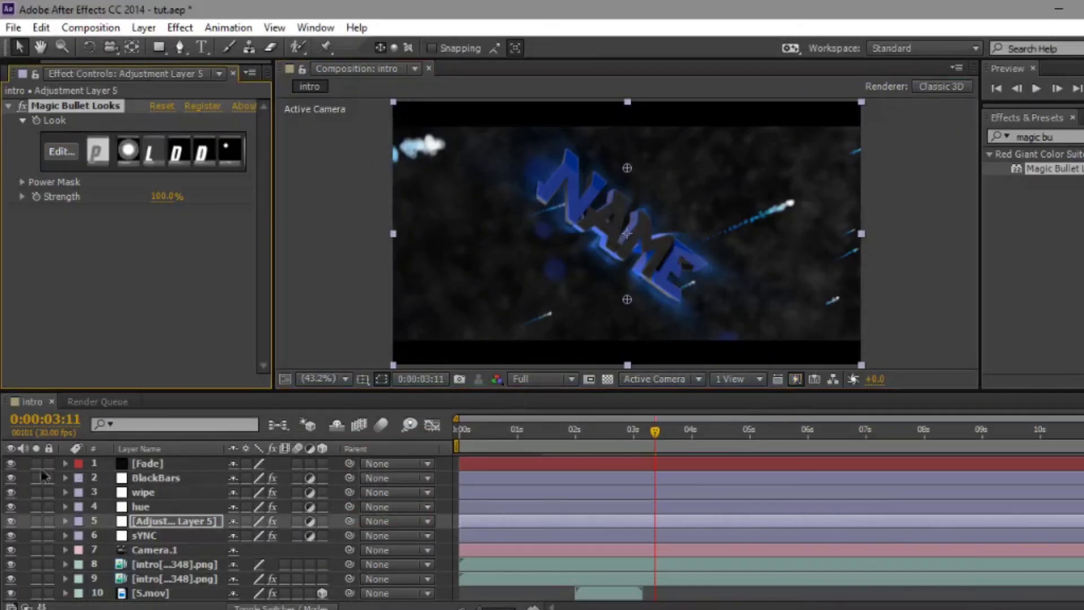
Add the intro composition to the render queue and start rendering it with Best Settings and Lossless output to intro.avi
left_click(575, 403)
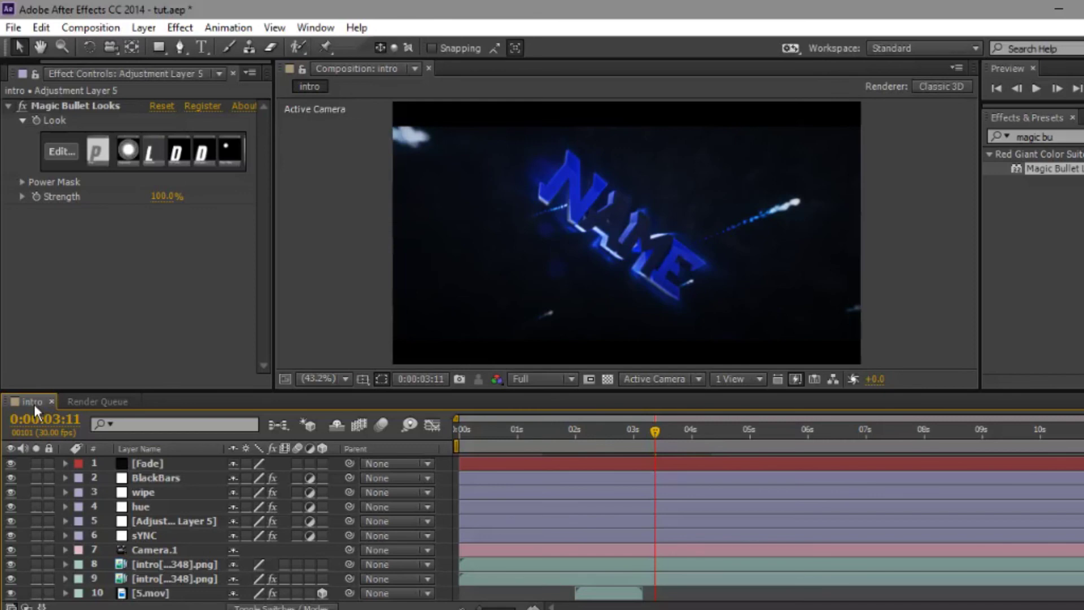
key("ctrl+m")
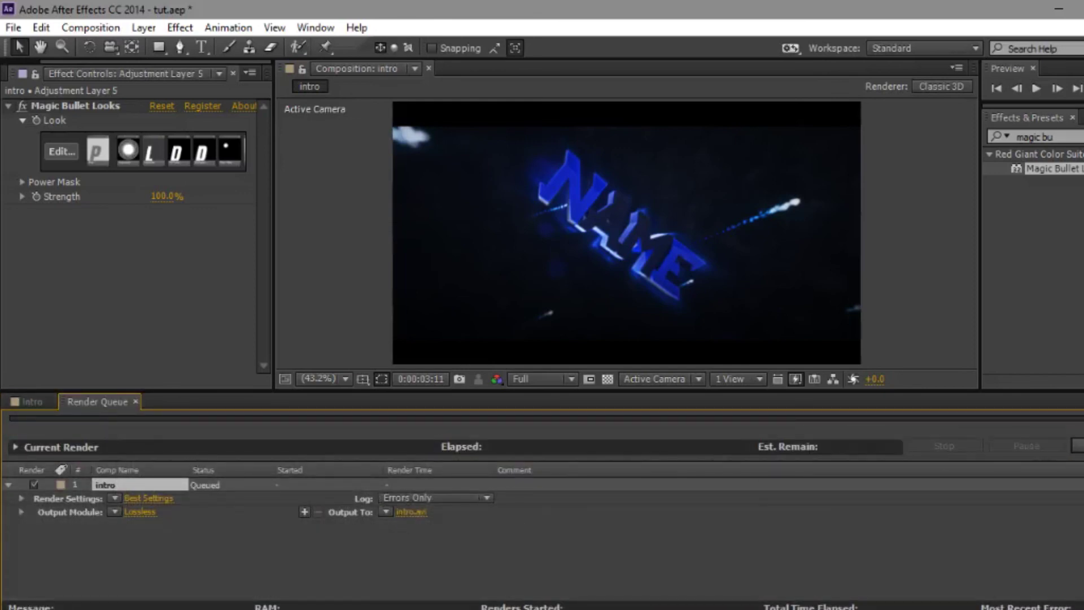
left_click(1077, 445)
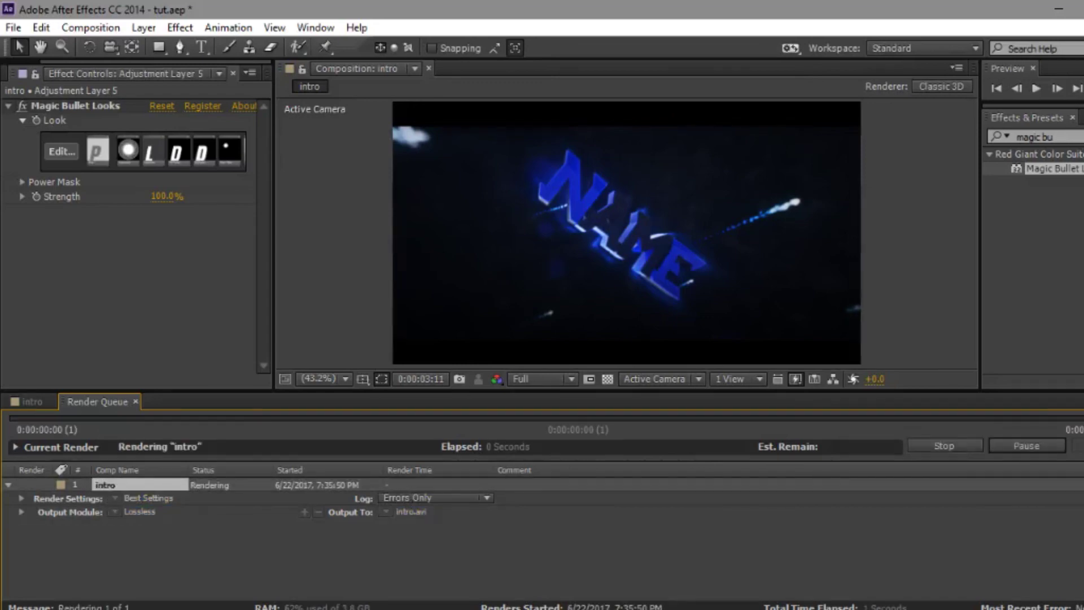